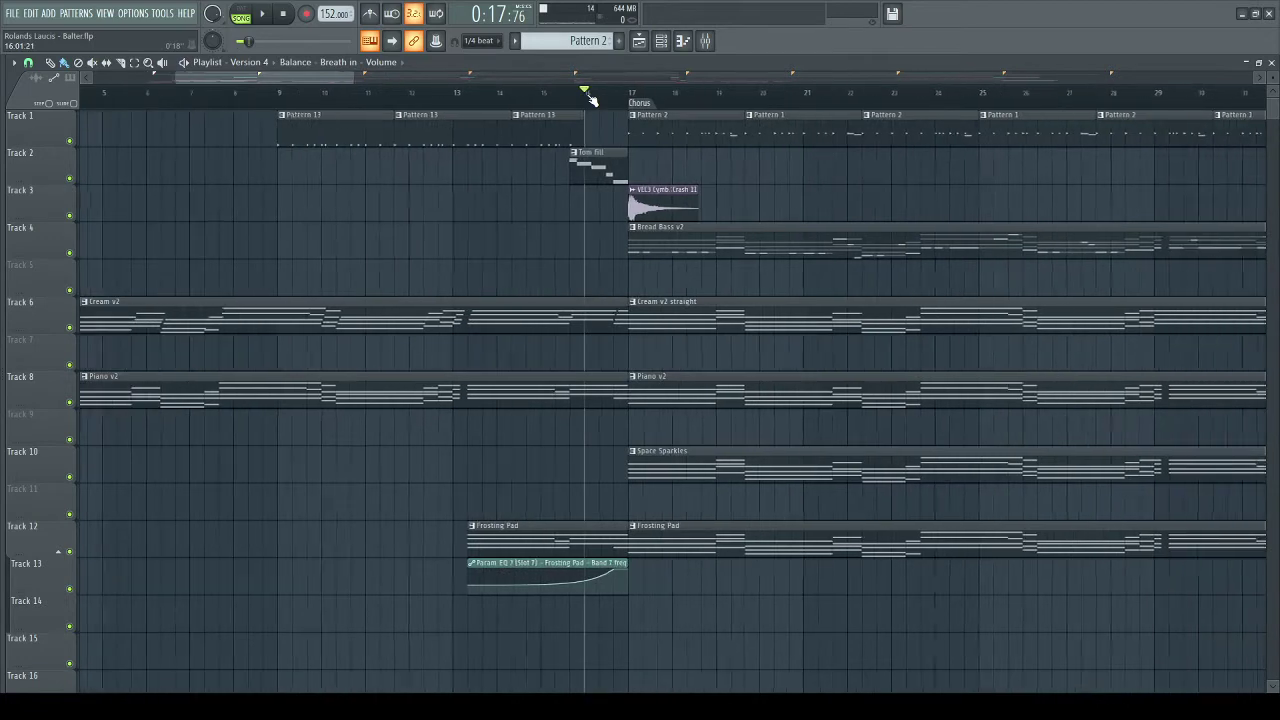
- Survey the song's arrangement in the playlist from the intro to the outro, focusing back on the first chorus
scroll(755, 415, "right", 2)
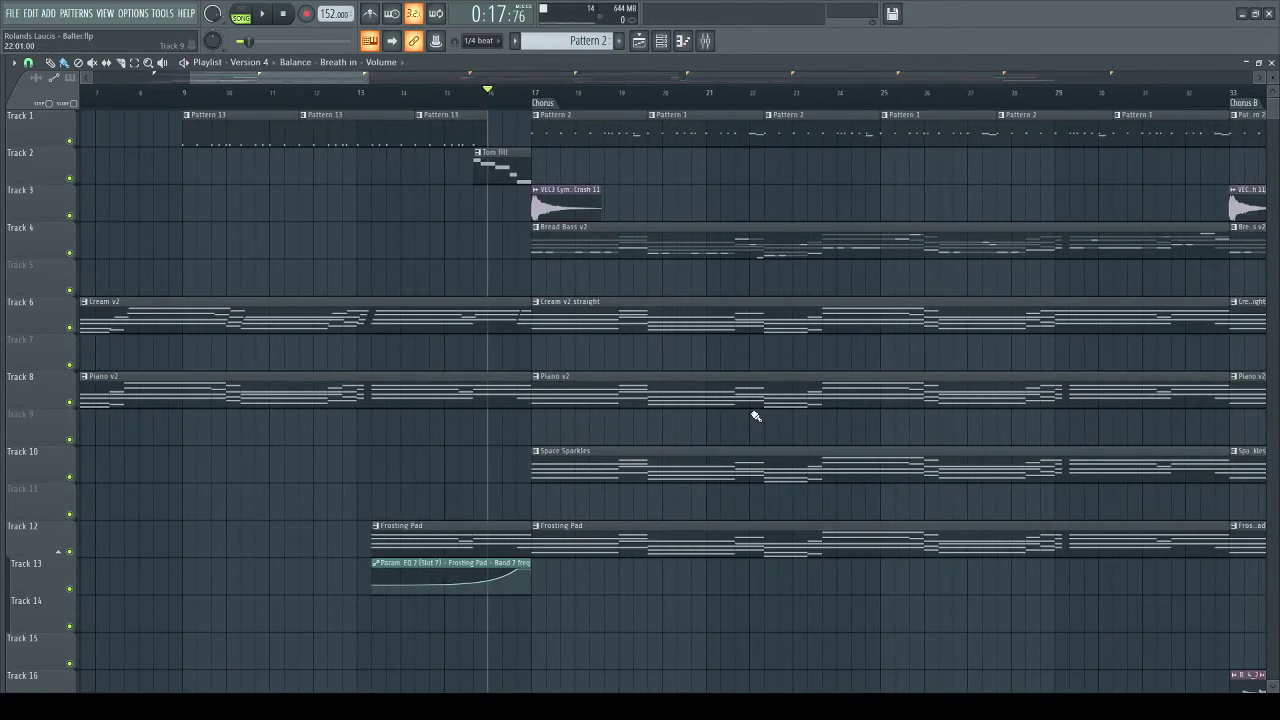
scroll(855, 460, "right", 2)
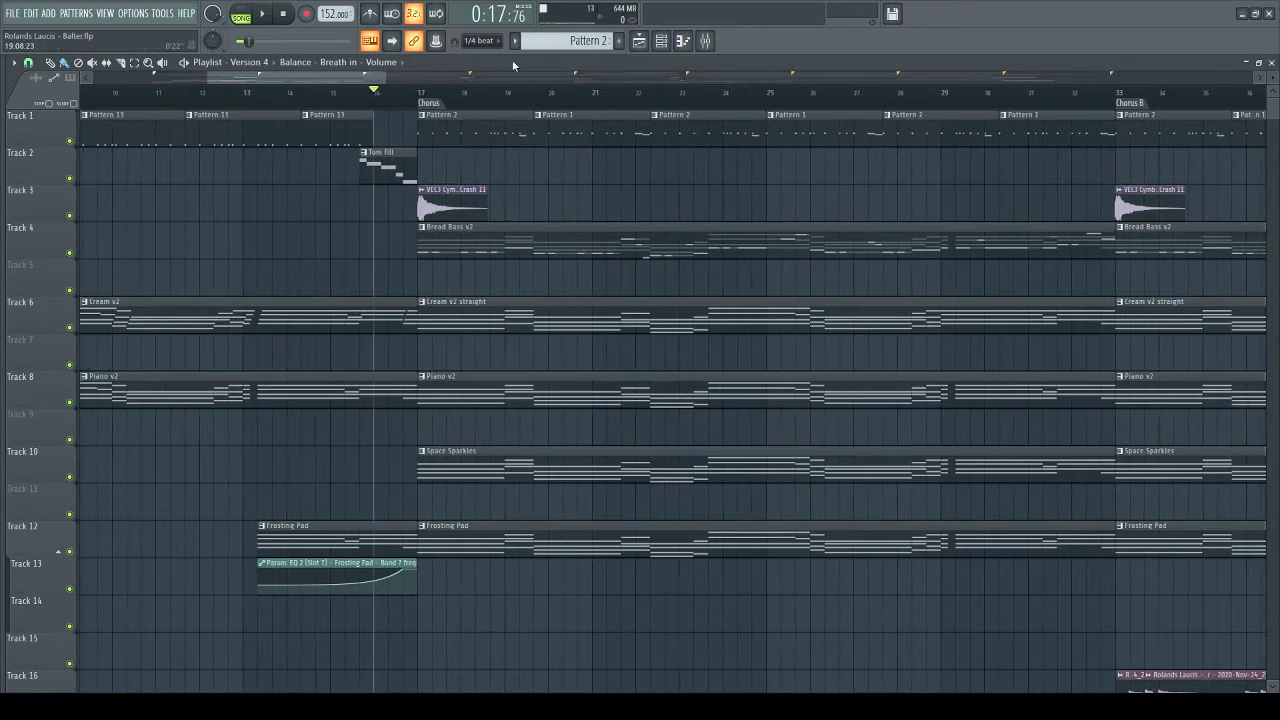
scroll(514, 100, "down", 2)
scroll(514, 100, "up", 1)
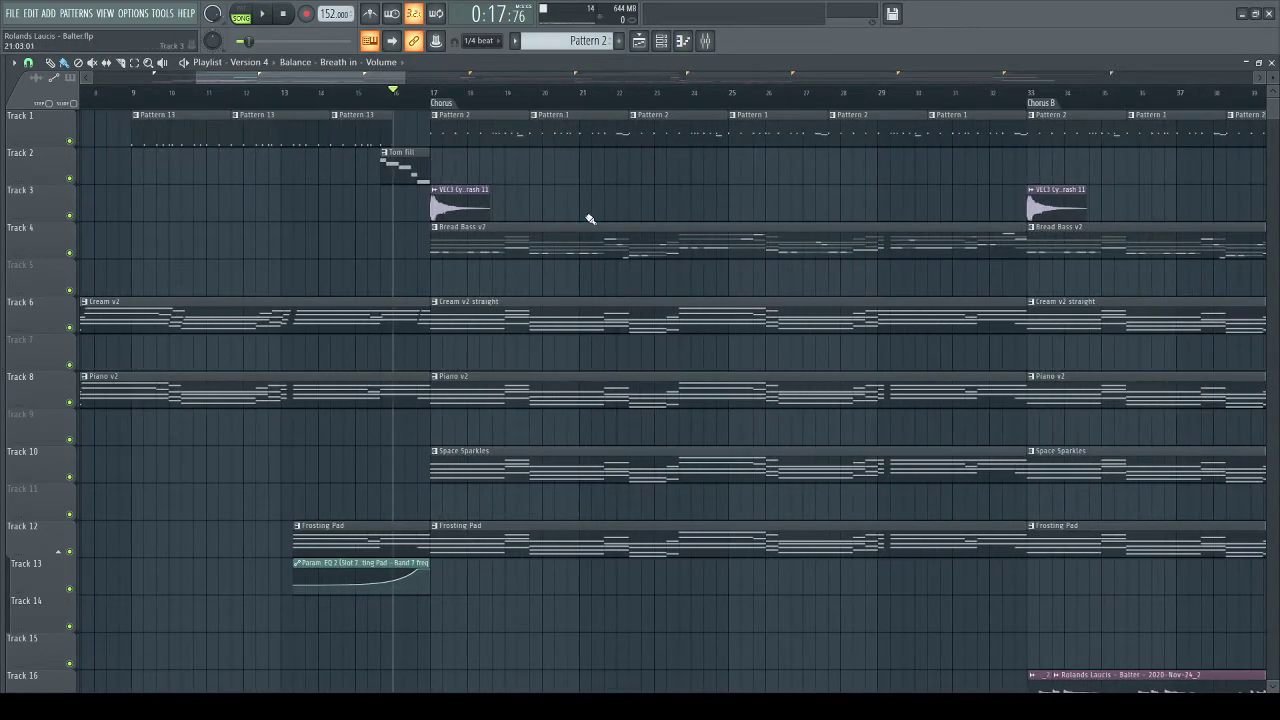
left_click_drag(700, 680, 780, 200)
scroll(606, 100, "down", 3)
scroll(606, 100, "down", 3)
left_click_drag(835, 124, 477, 537)
left_click_drag(350, 278, 623, 386)
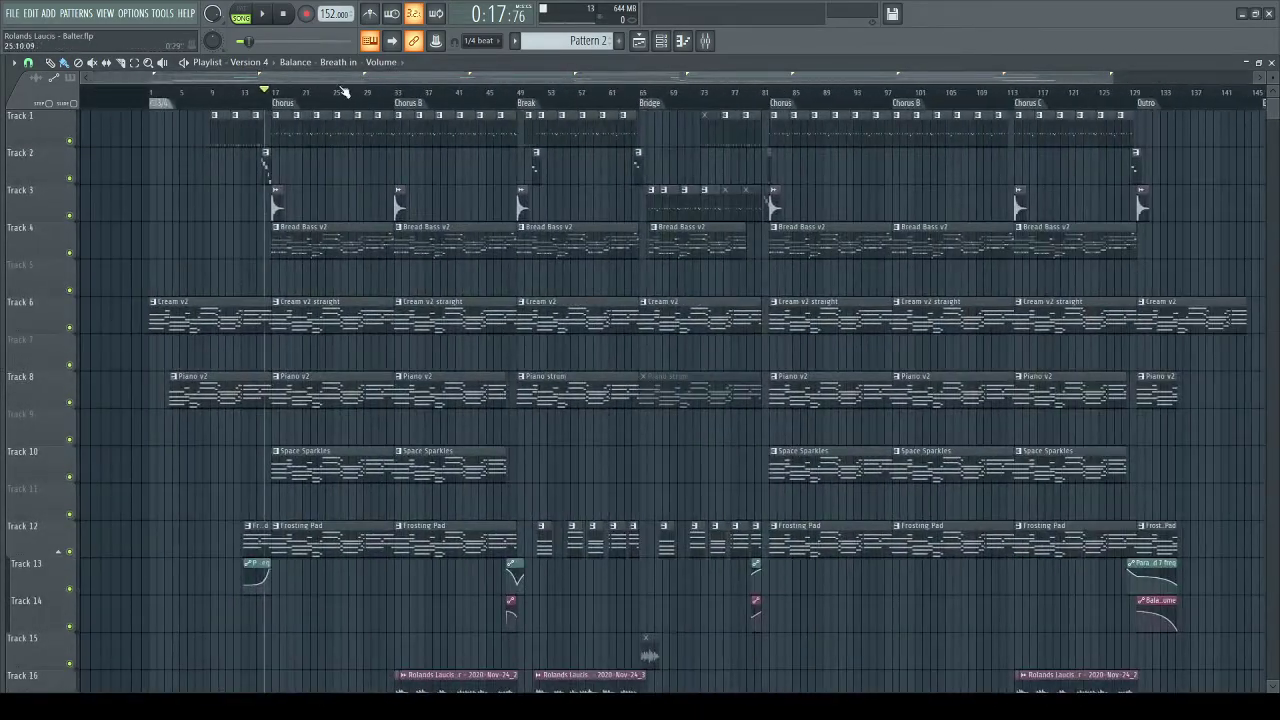
scroll(303, 99, "up", 5)
scroll(320, 305, "left", 3)
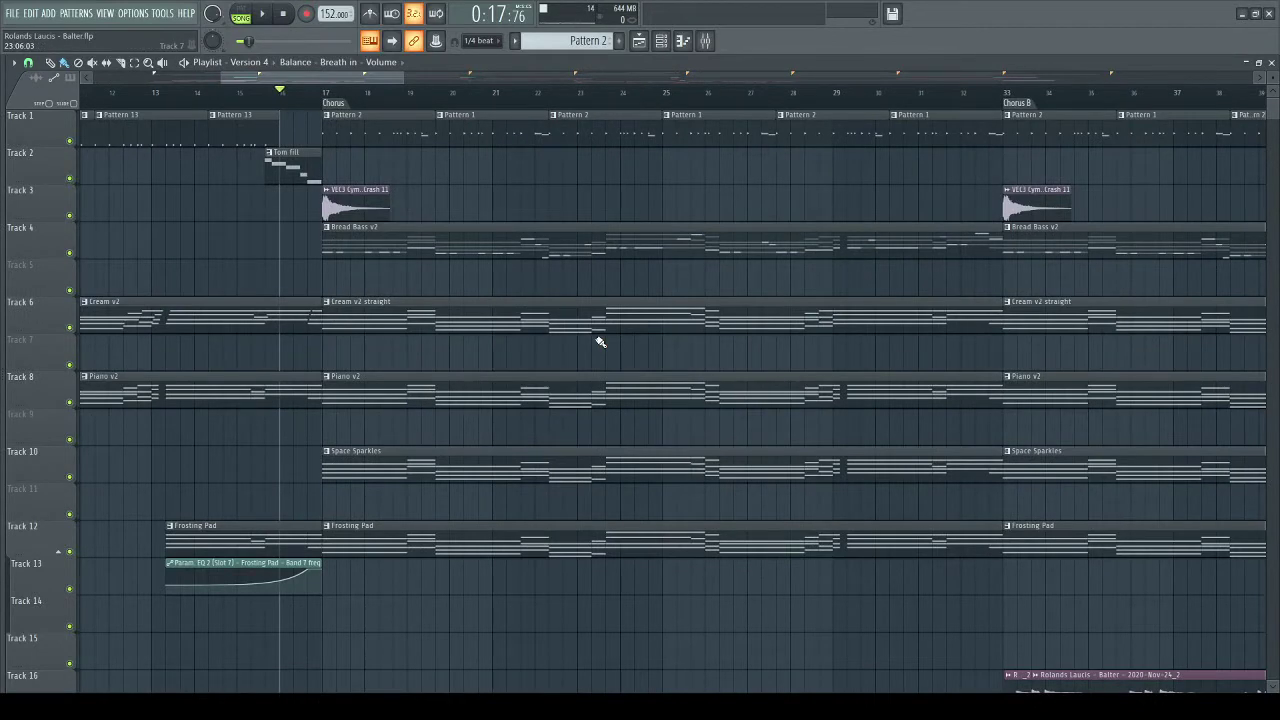
- Play the song through the first chorus while checking the vocal clips and the mixer's track levels, and stop playback
key("space")
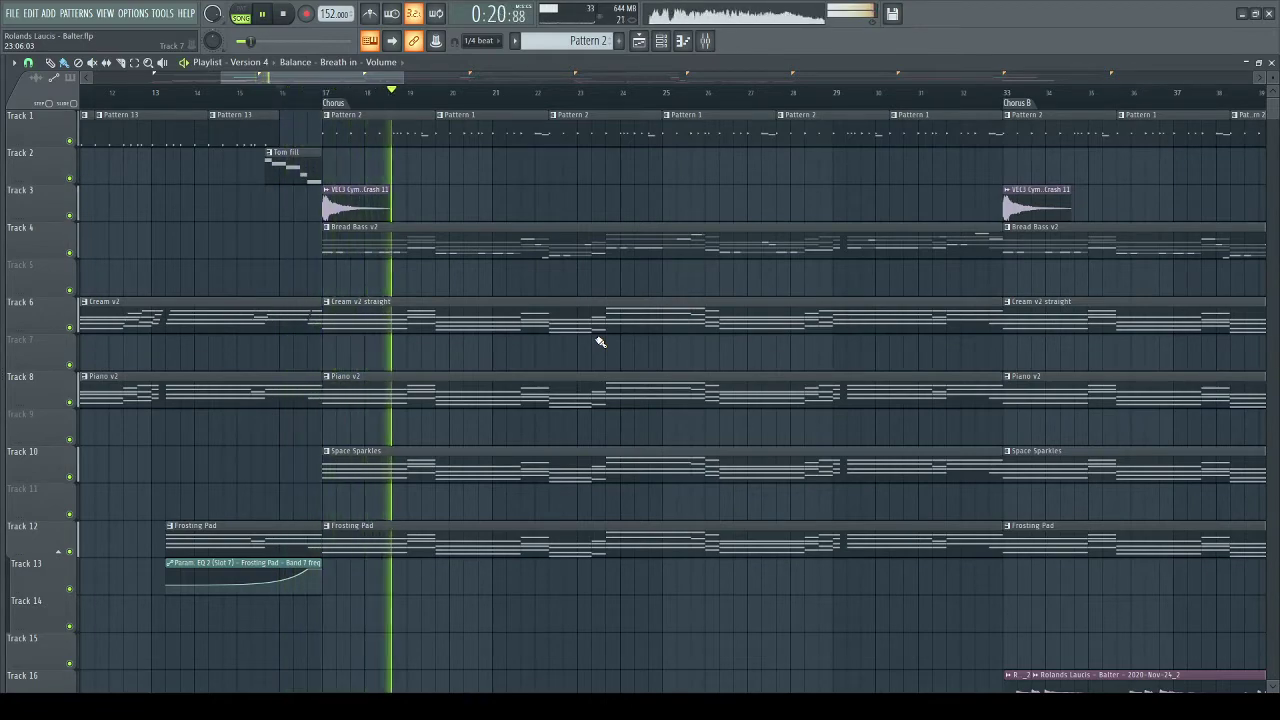
scroll(600, 342, "down", 4)
scroll(600, 342, "down", 10)
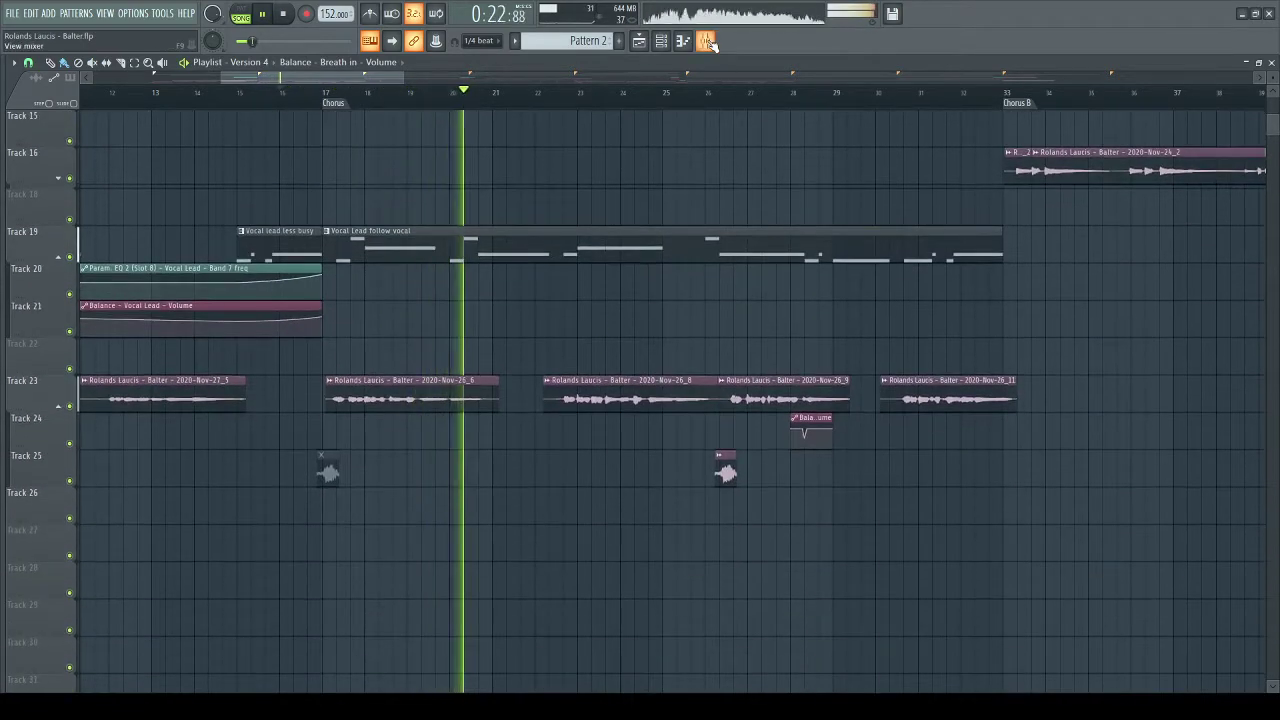
key("F9")
scroll(377, 383, "right", 9)
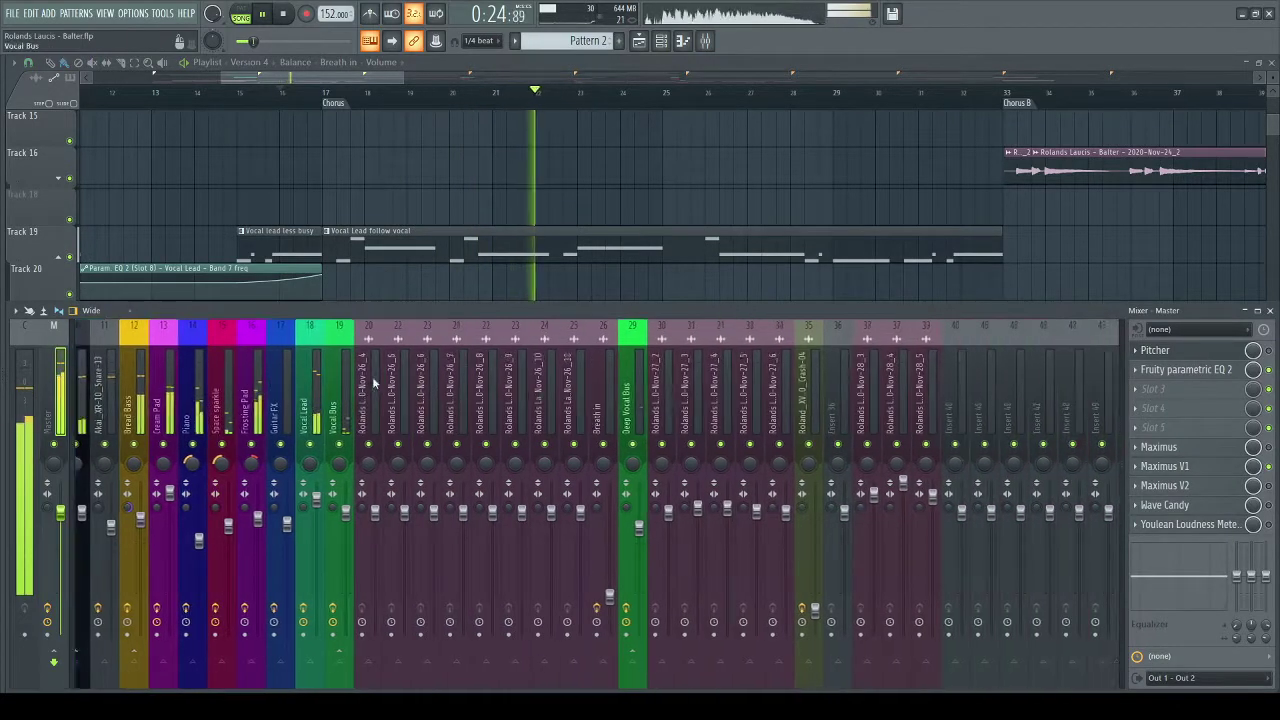
scroll(372, 383, "left", 9)
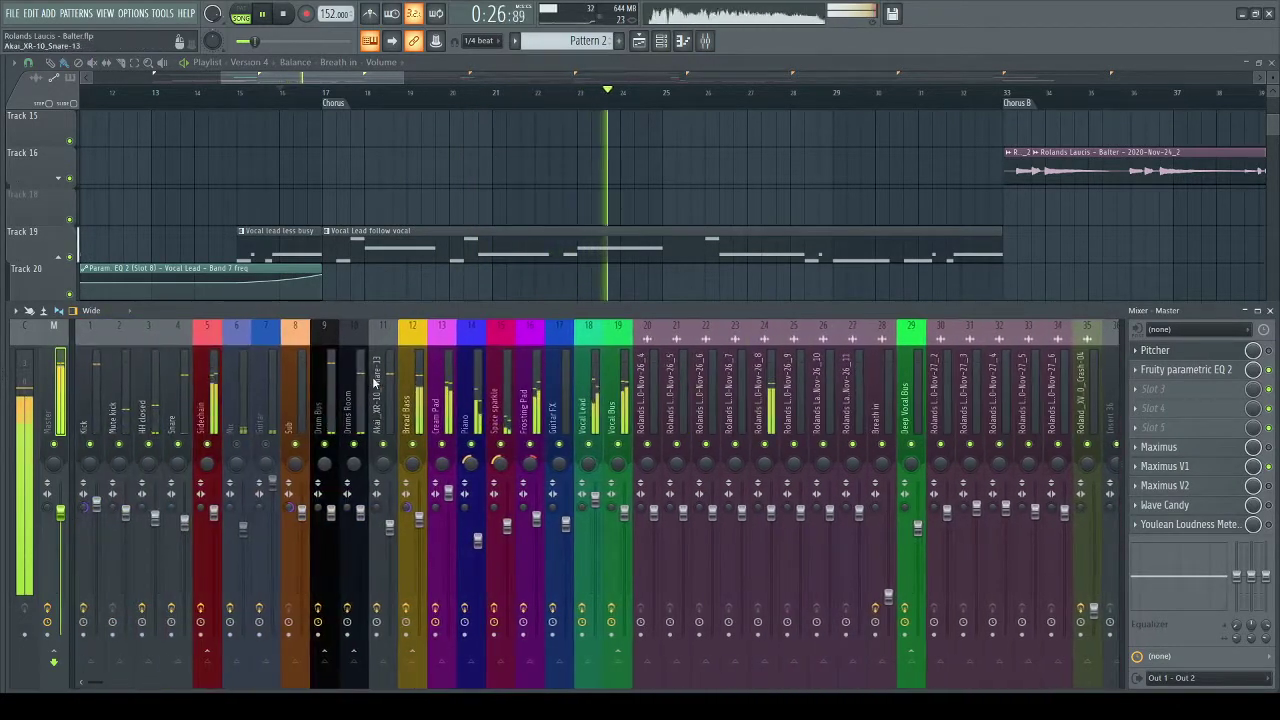
key("F9")
key("space")
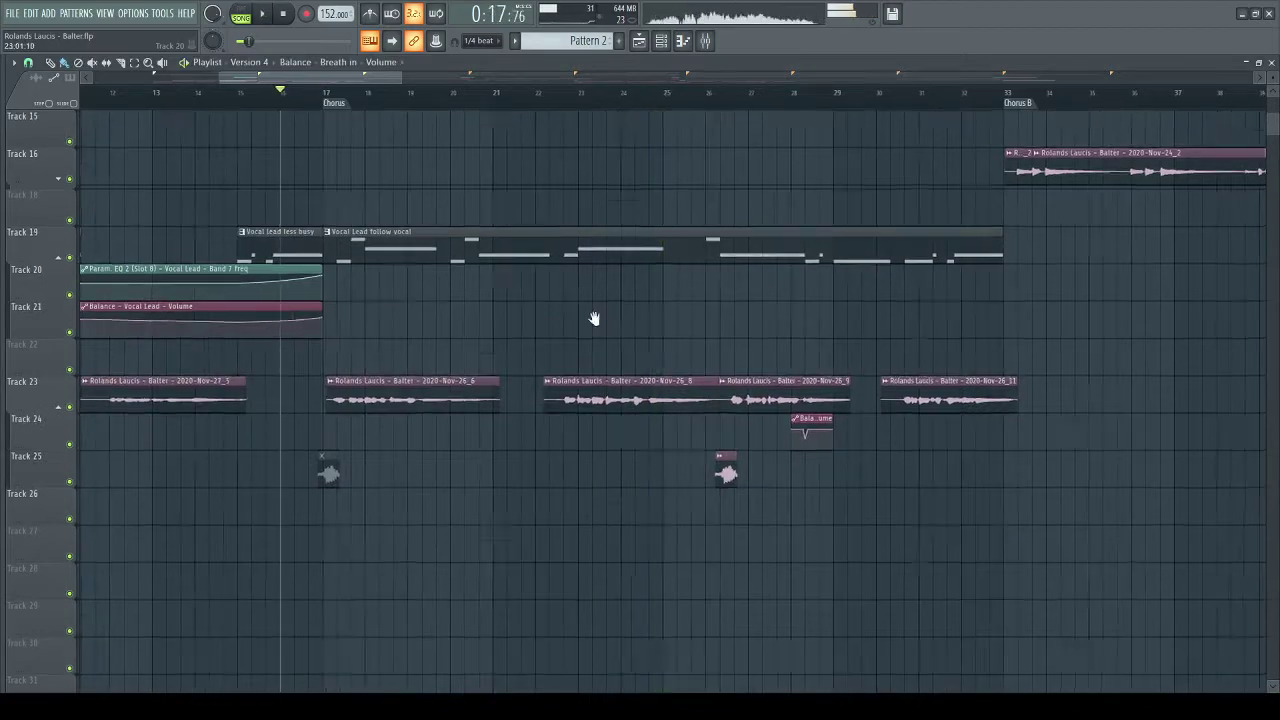
- Examine the instrument, automation and vocal clips across the intro and the Chorus and Chorus B sections
scroll(621, 501, "up", 10)
scroll(621, 501, "up", 5)
scroll(730, 373, "left", 5)
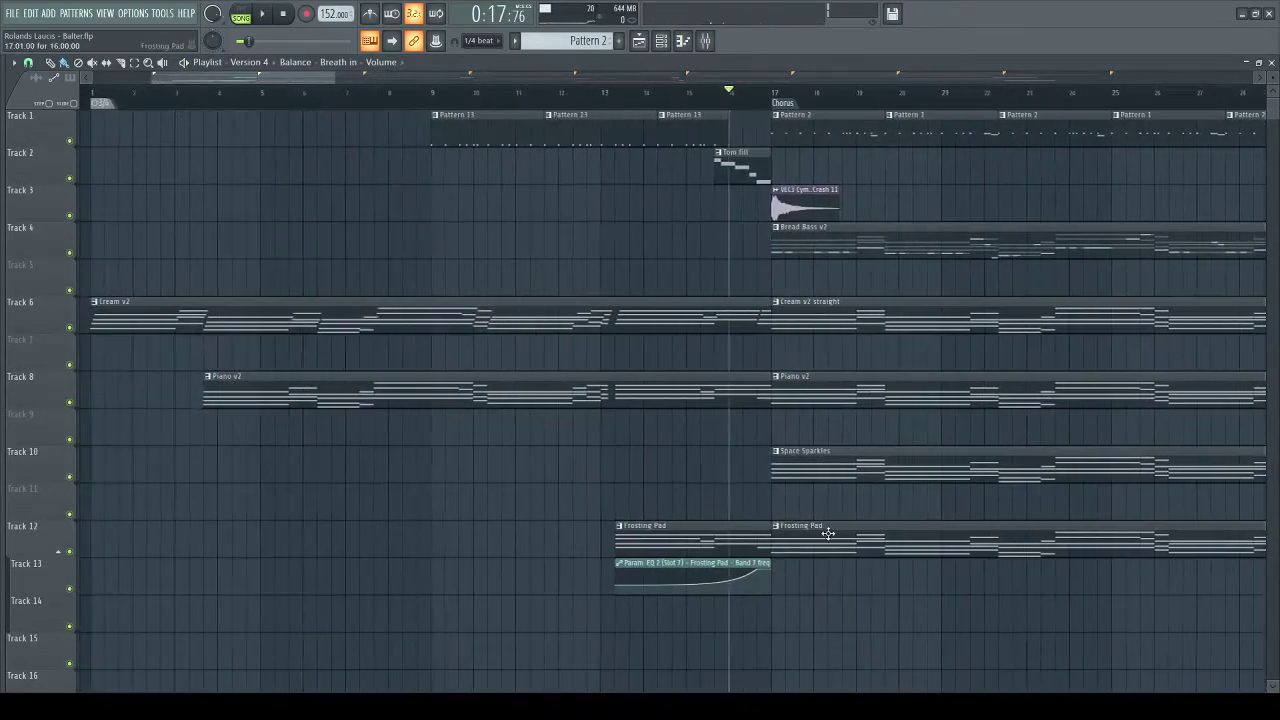
scroll(730, 373, "right", 5)
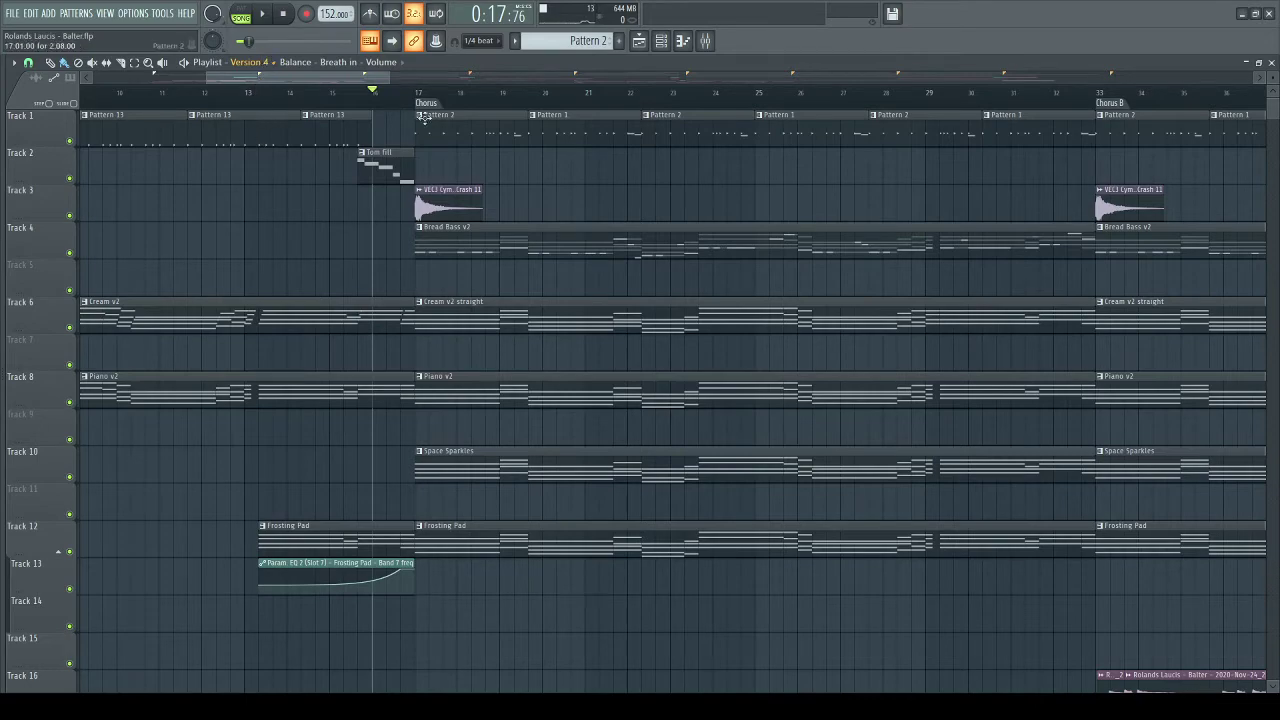
scroll(536, 93, "down", 3)
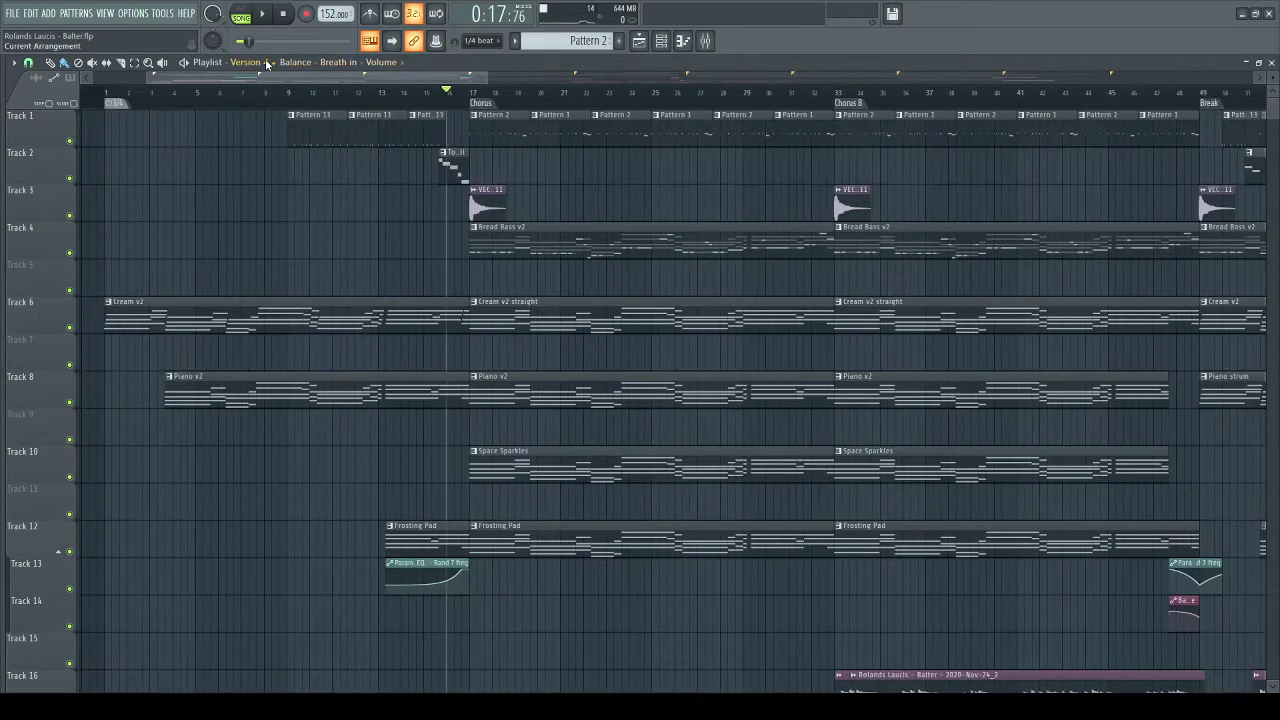
left_click_drag(731, 466, 912, 228)
left_click_drag(897, 442, 709, 300)
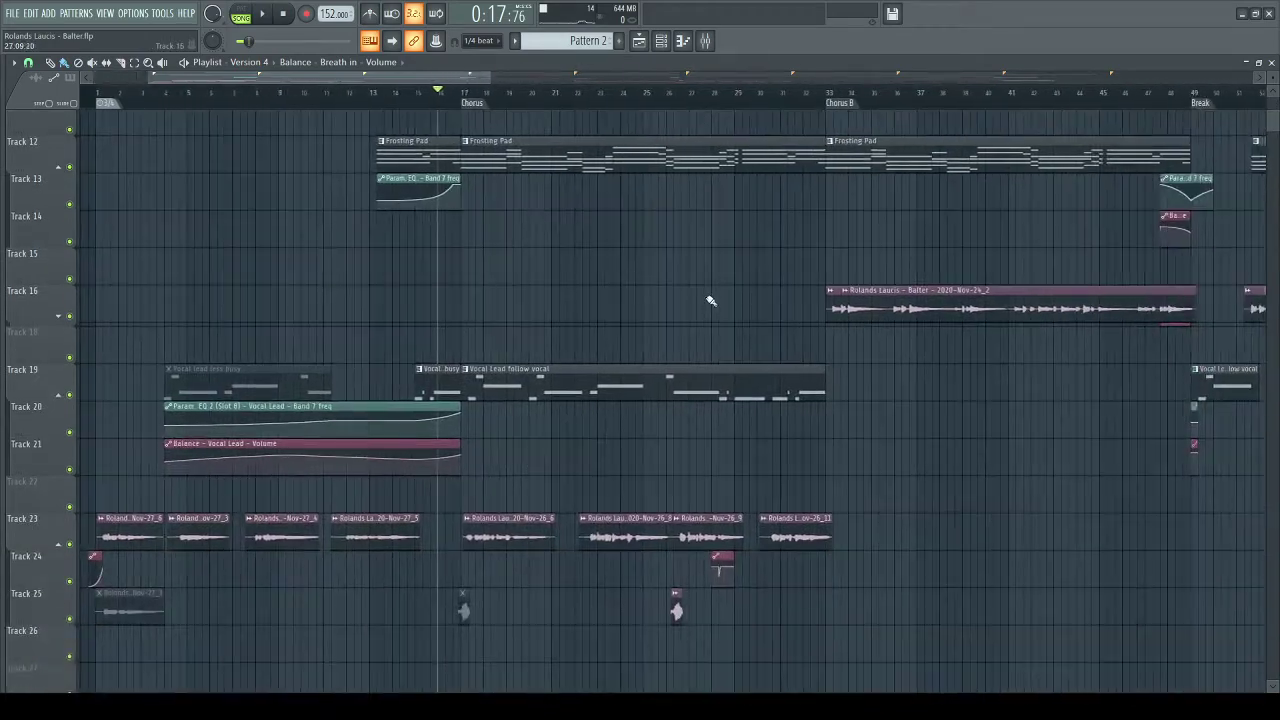
left_click_drag(828, 395, 372, 215)
left_click_drag(909, 323, 358, 560)
left_click_drag(765, 410, 341, 330)
left_click_drag(895, 270, 378, 374)
left_click_drag(1120, 460, 614, 517)
left_click_drag(669, 549, 901, 718)
left_click_drag(165, 300, 437, 377)
left_click_drag(621, 430, 1030, 535)
left_click_drag(602, 410, 1045, 530)
left_click_drag(595, 460, 985, 565)
left_click_drag(450, 342, 795, 430)
scroll(588, 109, "up", 3)
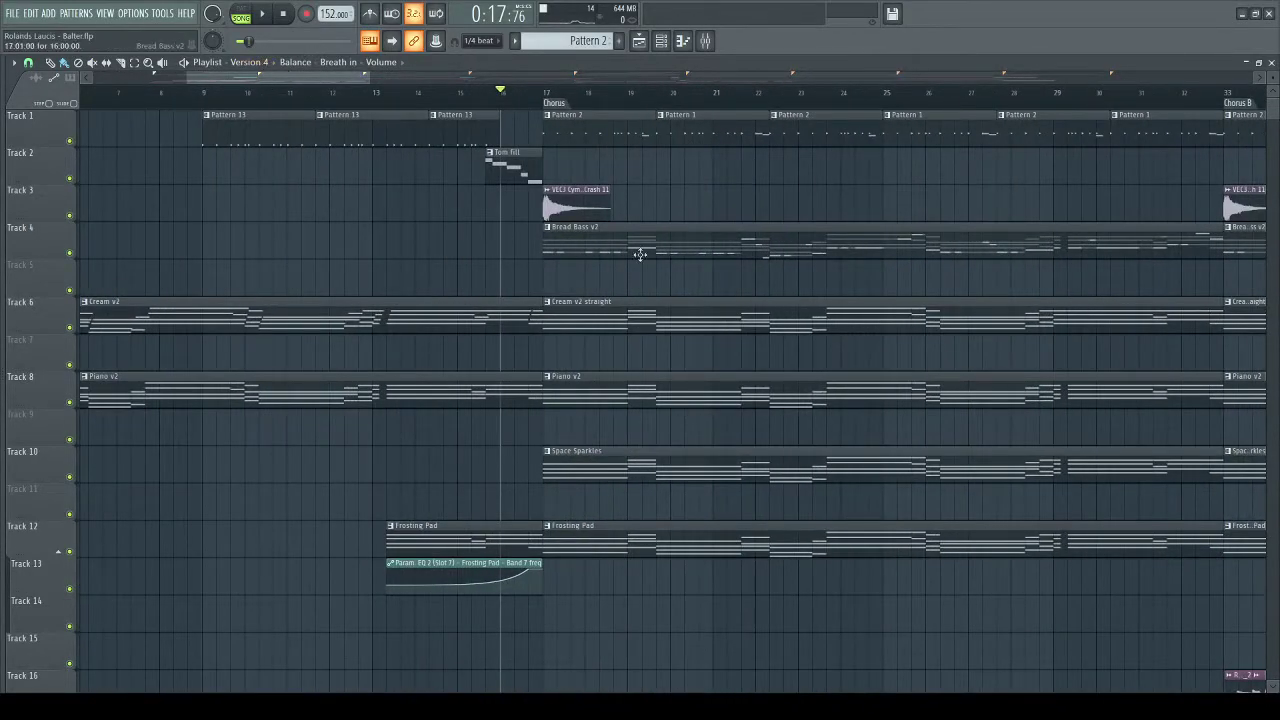
- Survey the whole song's tracks down to the vocal recordings, and frame the first chorus between bars 17 and 33
left_click_drag(845, 419, 633, 442)
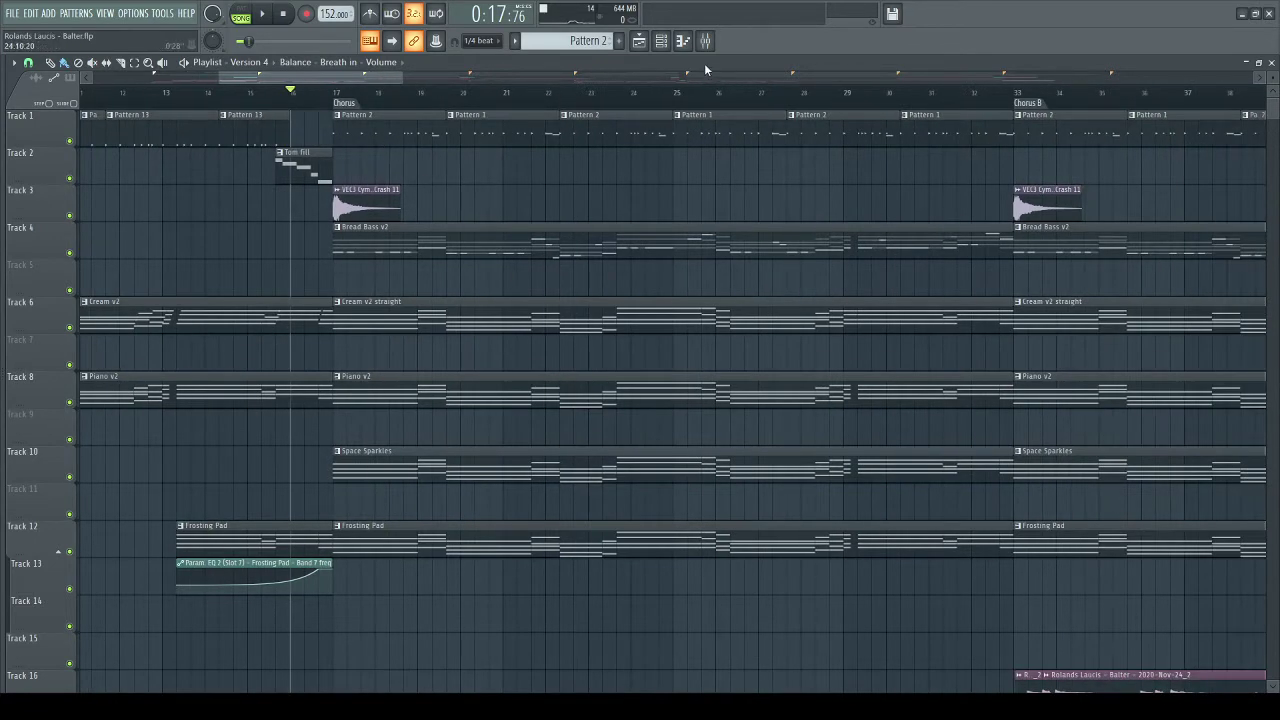
scroll(515, 100, "down", 8)
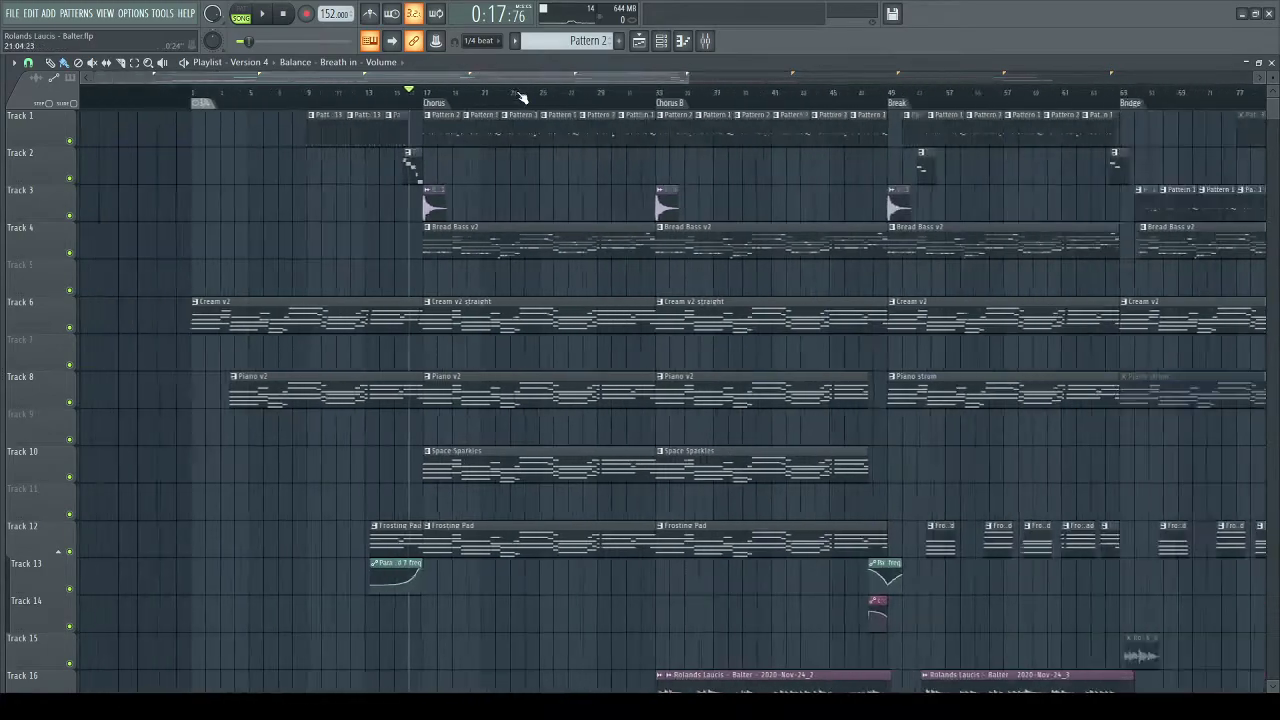
scroll(548, 328, "down", 3)
scroll(548, 328, "down", 8)
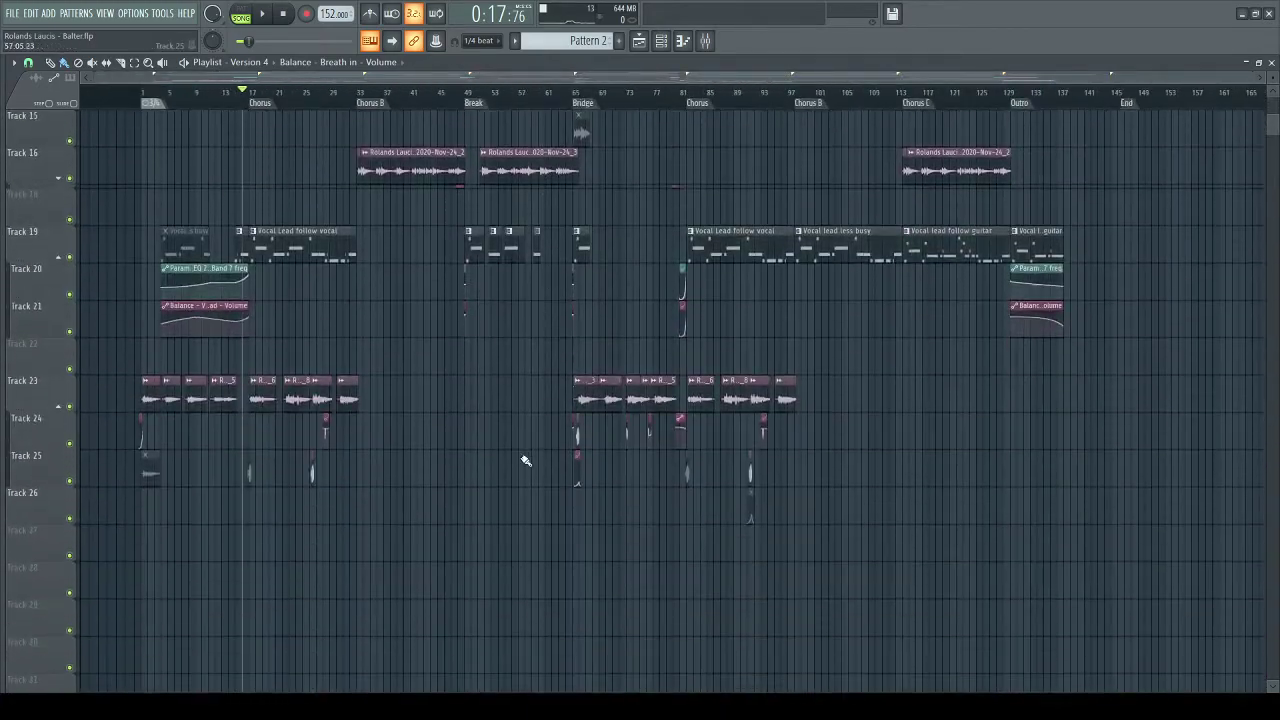
scroll(526, 457, "up", 12)
scroll(305, 96, "up", 10)
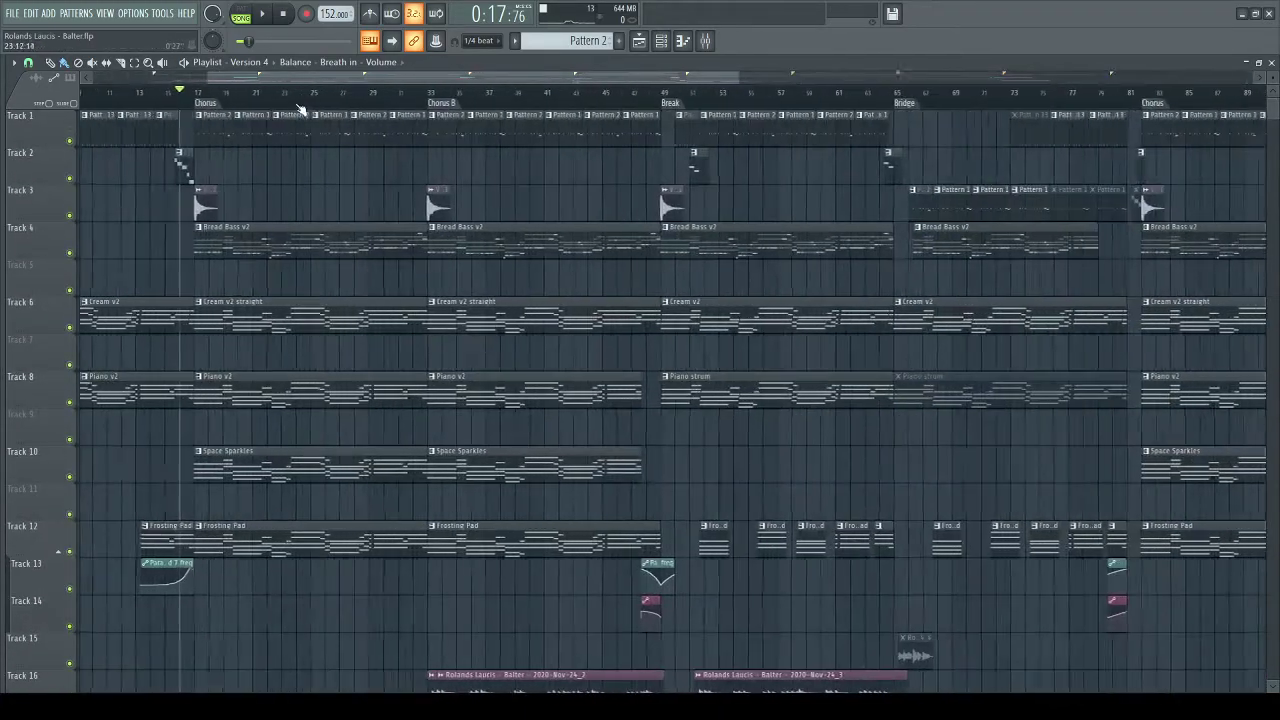
left_click_drag(316, 207, 590, 207)
scroll(354, 104, "up", 3)
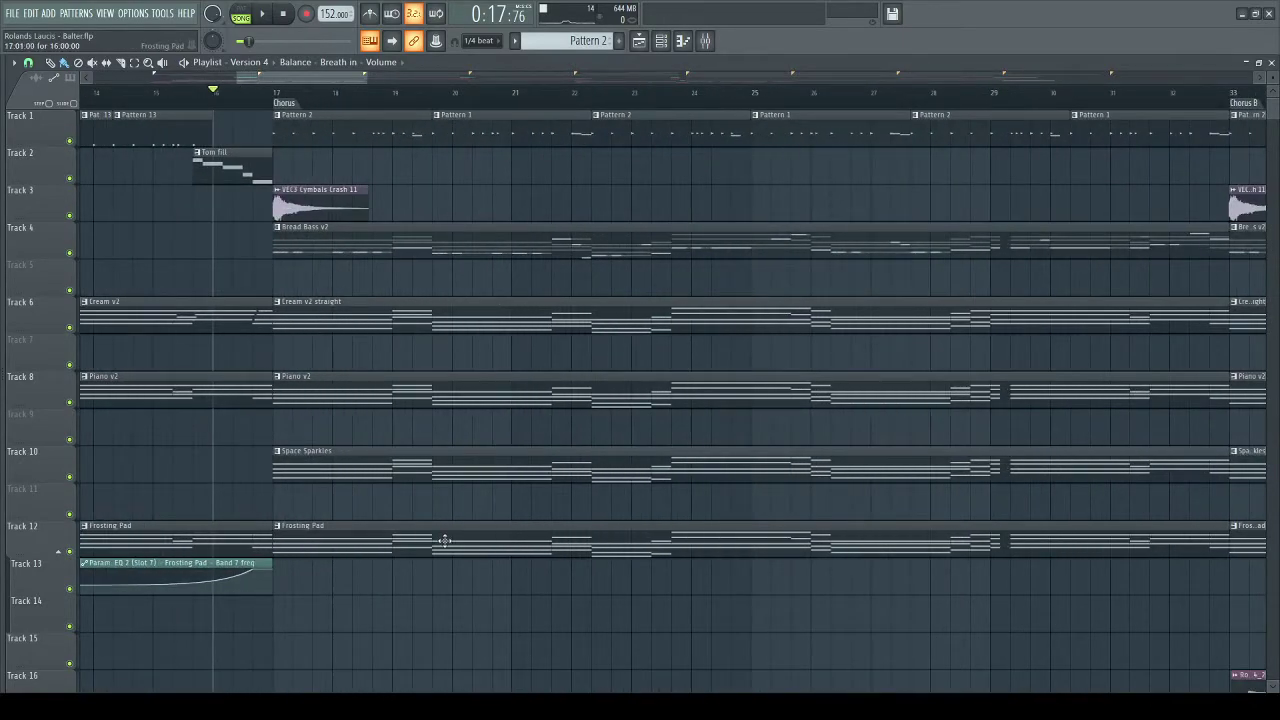
- Open the Channel rack and look through its drum, instrument, audio and automation channels
left_click(674, 44)
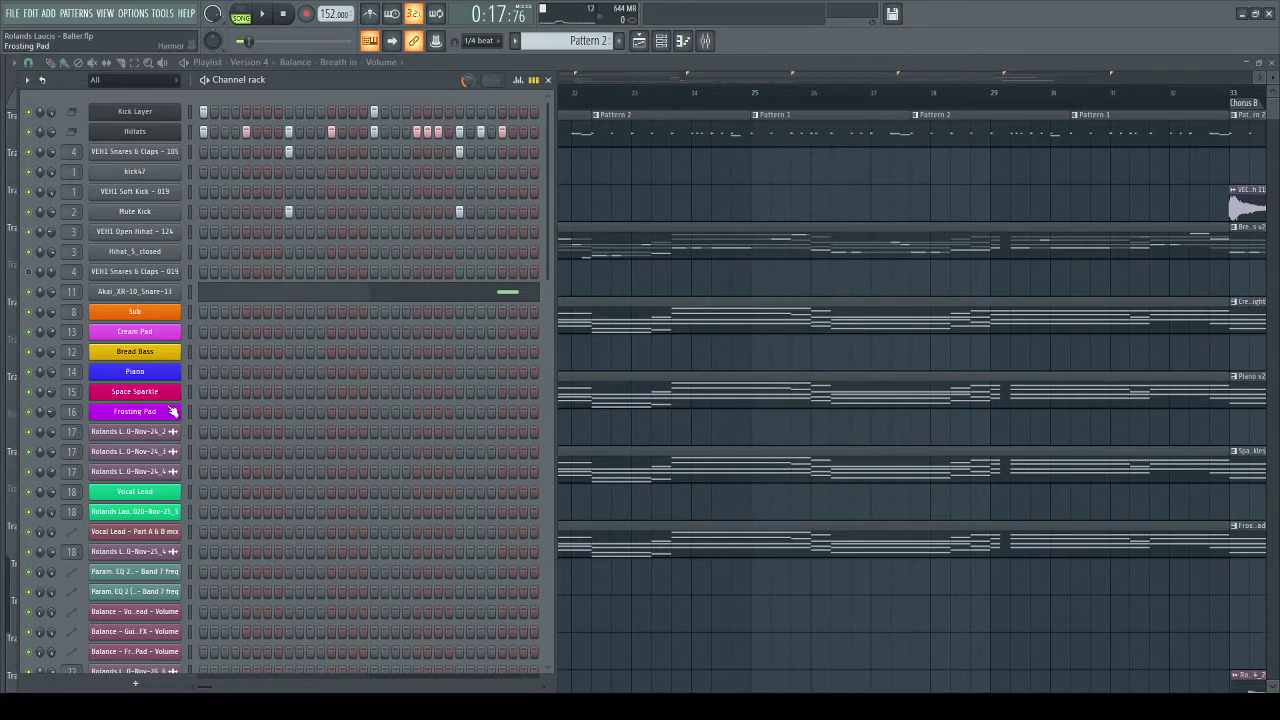
scroll(177, 412, "down", 7)
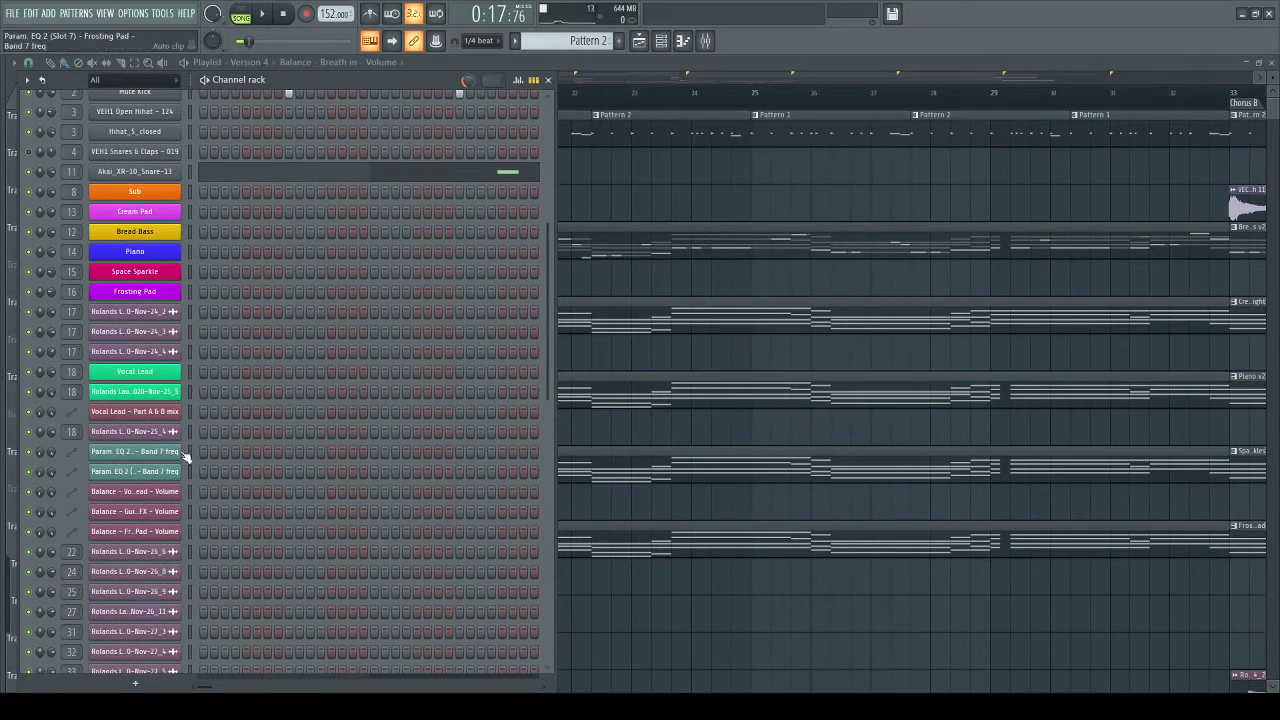
scroll(180, 490, "up", 7)
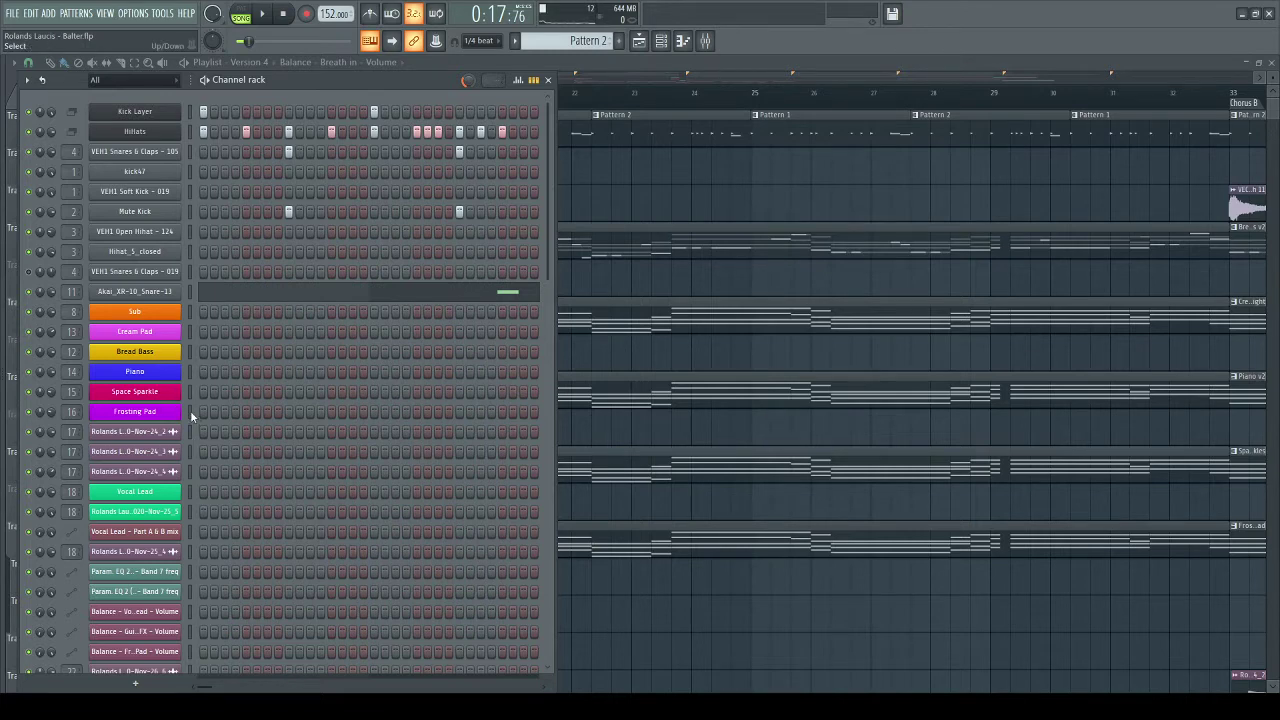
- Audition the Bread Bass, Piano, Space Sparkle and Frosting Pad channels, and return to the playlist
left_click(189, 351)
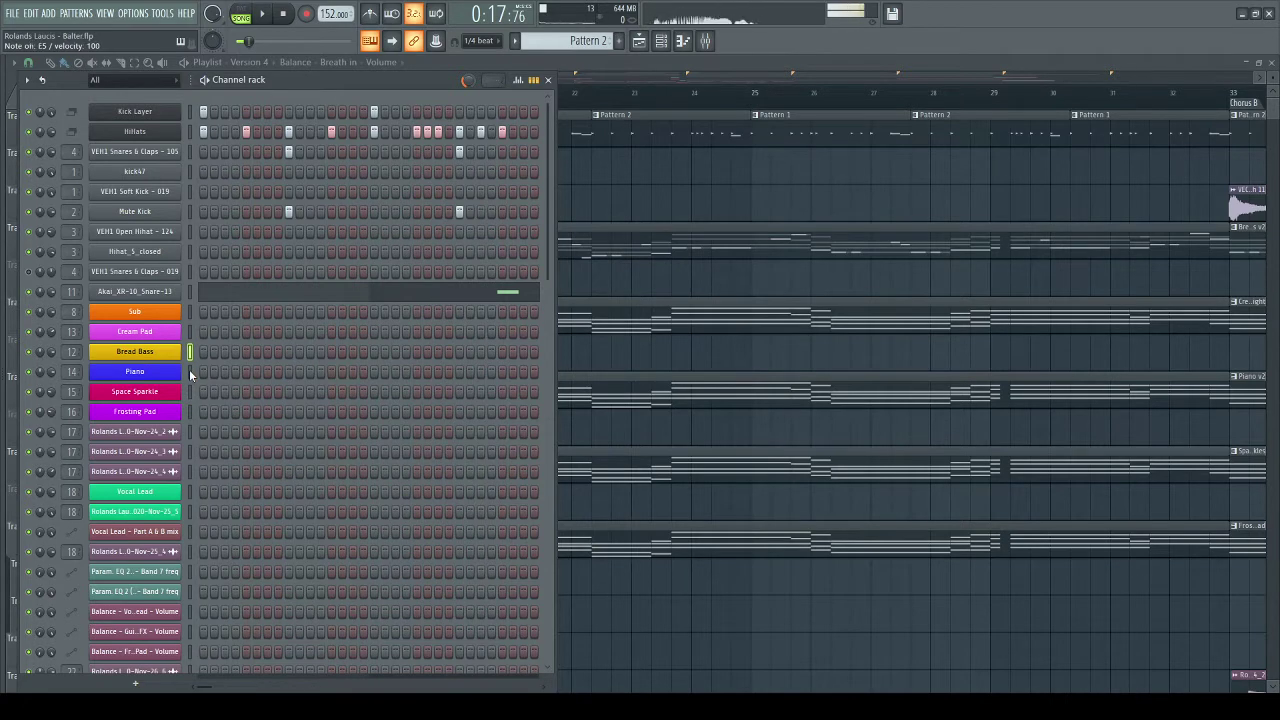
left_click(189, 370)
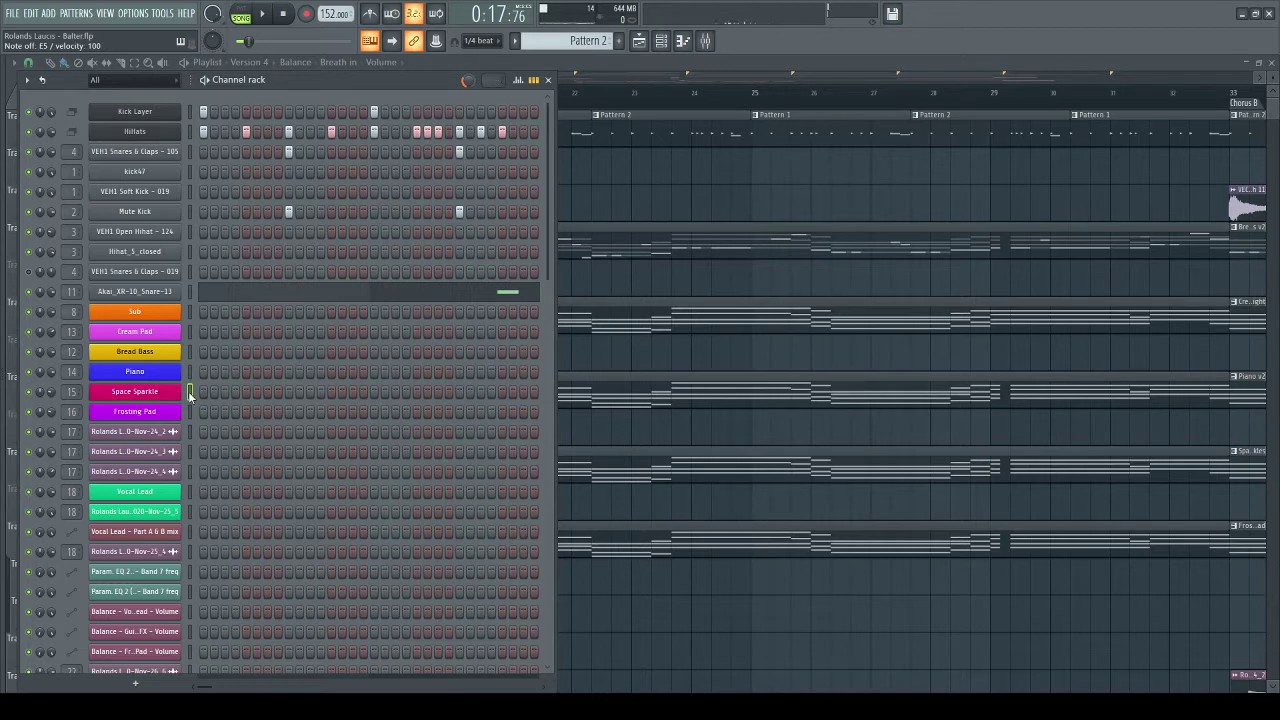
left_click(189, 413)
left_click(189, 371)
left_click(683, 184)
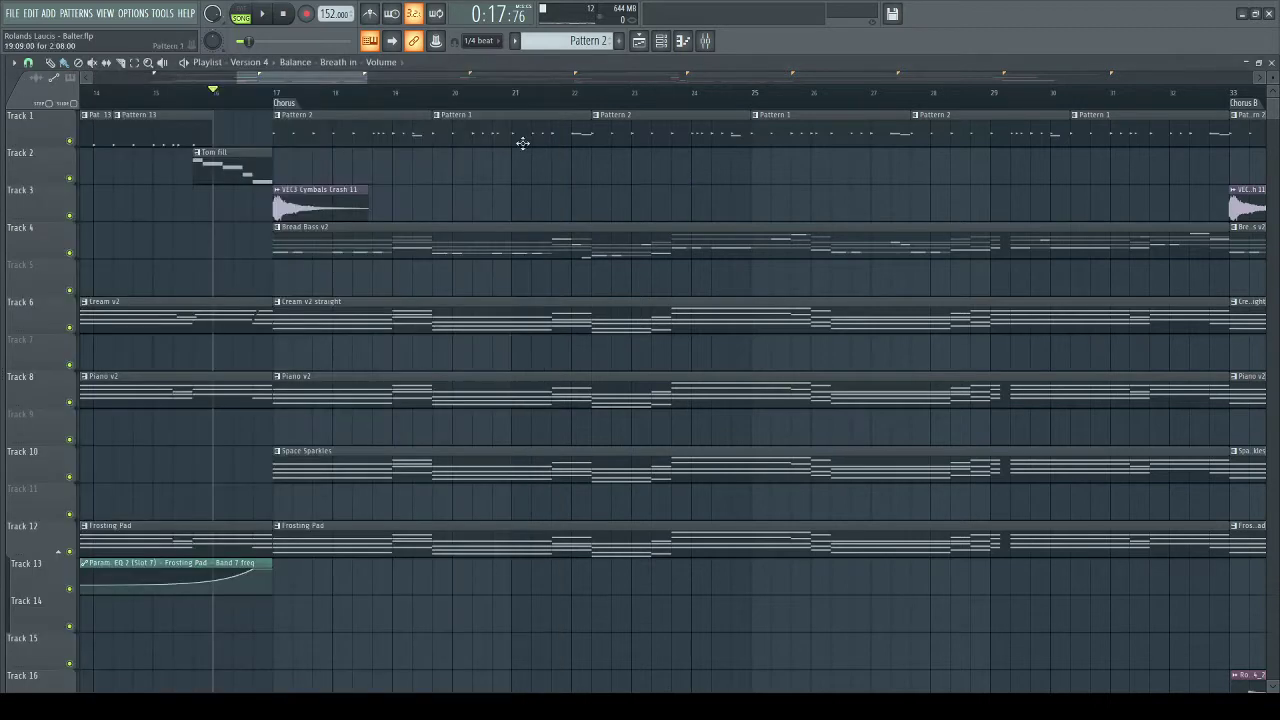
- Place the playhead at the start of the Tom fill clip on Track 2 and audition the fill from there
scroll(317, 133, "left", 4)
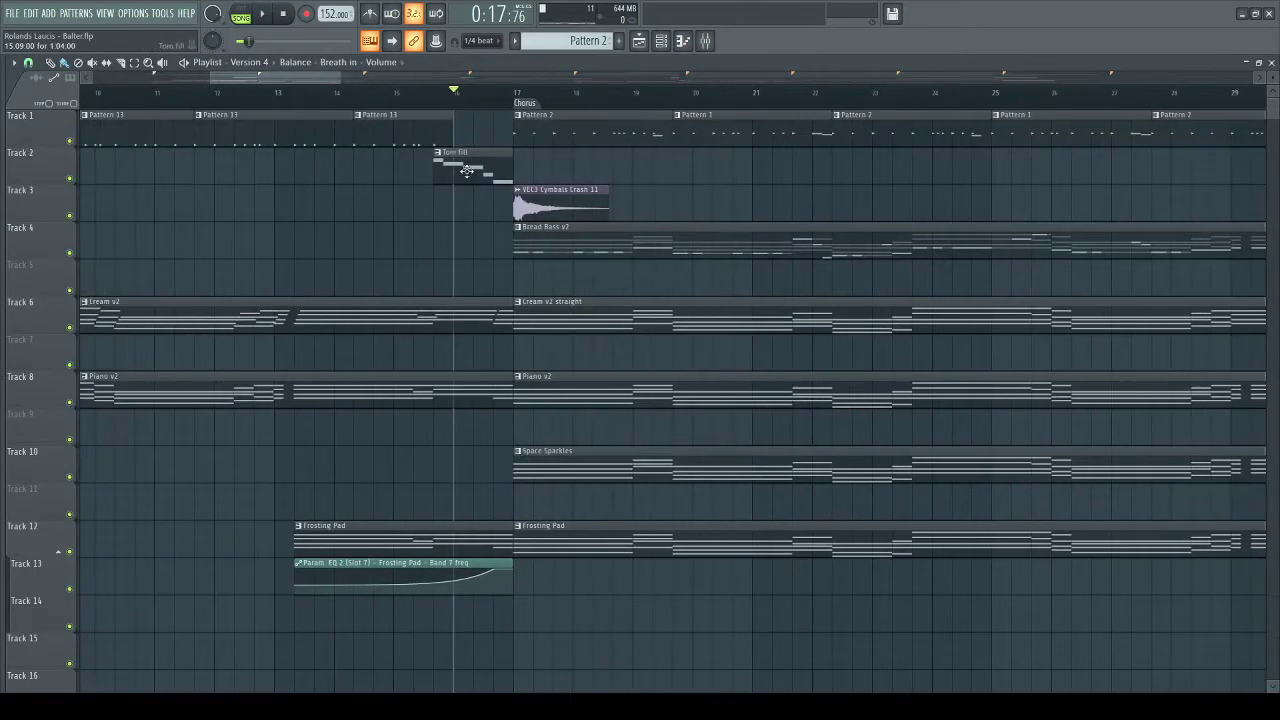
left_click(434, 95)
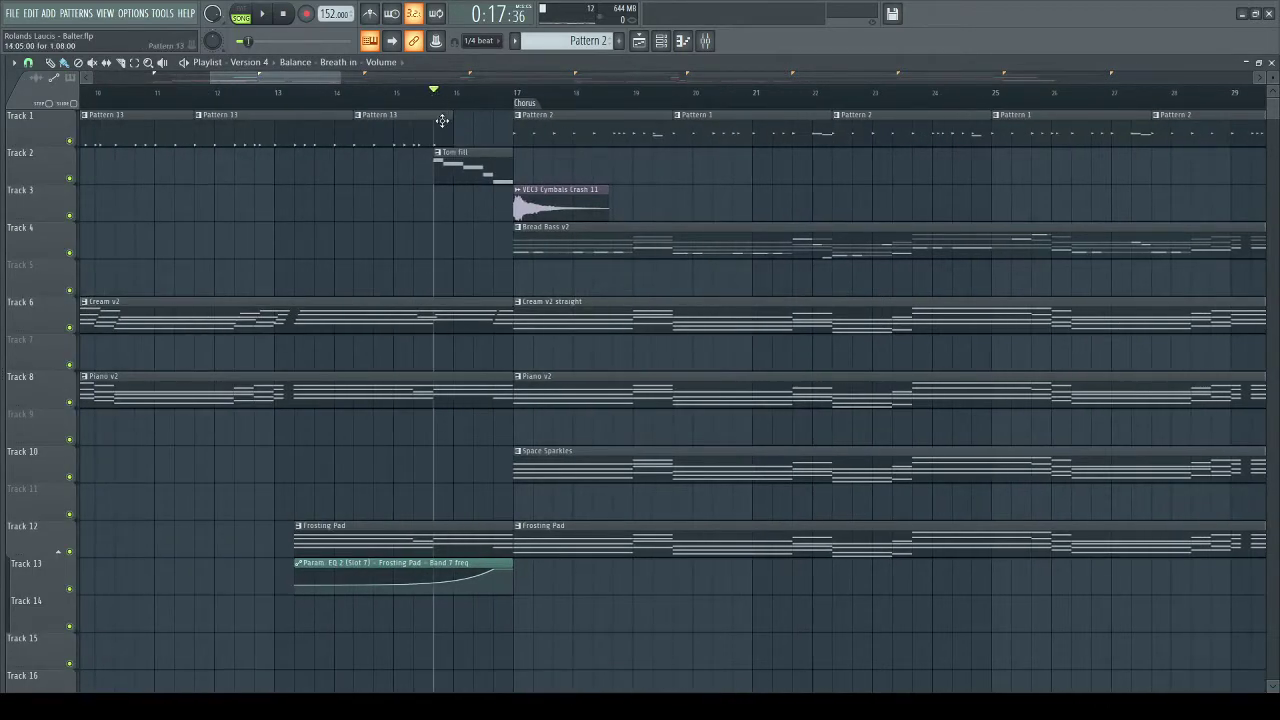
right_click(440, 175, "alt")
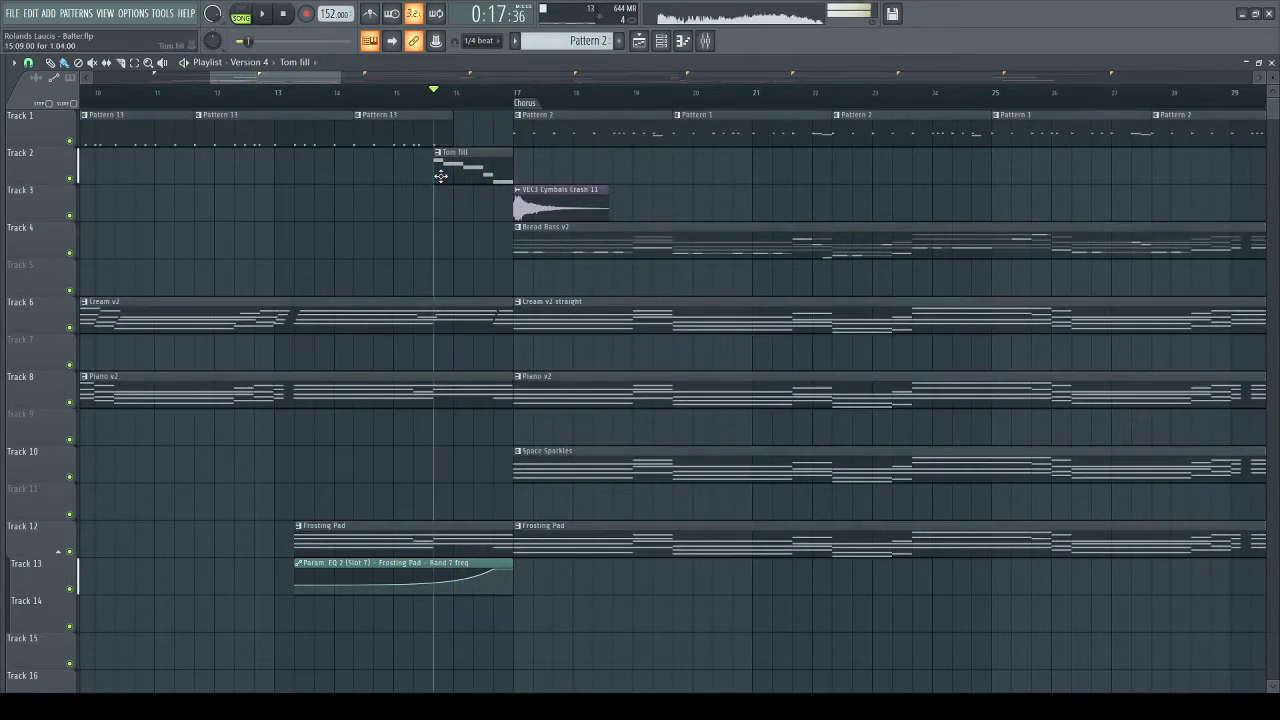
right_click(434, 180, "alt")
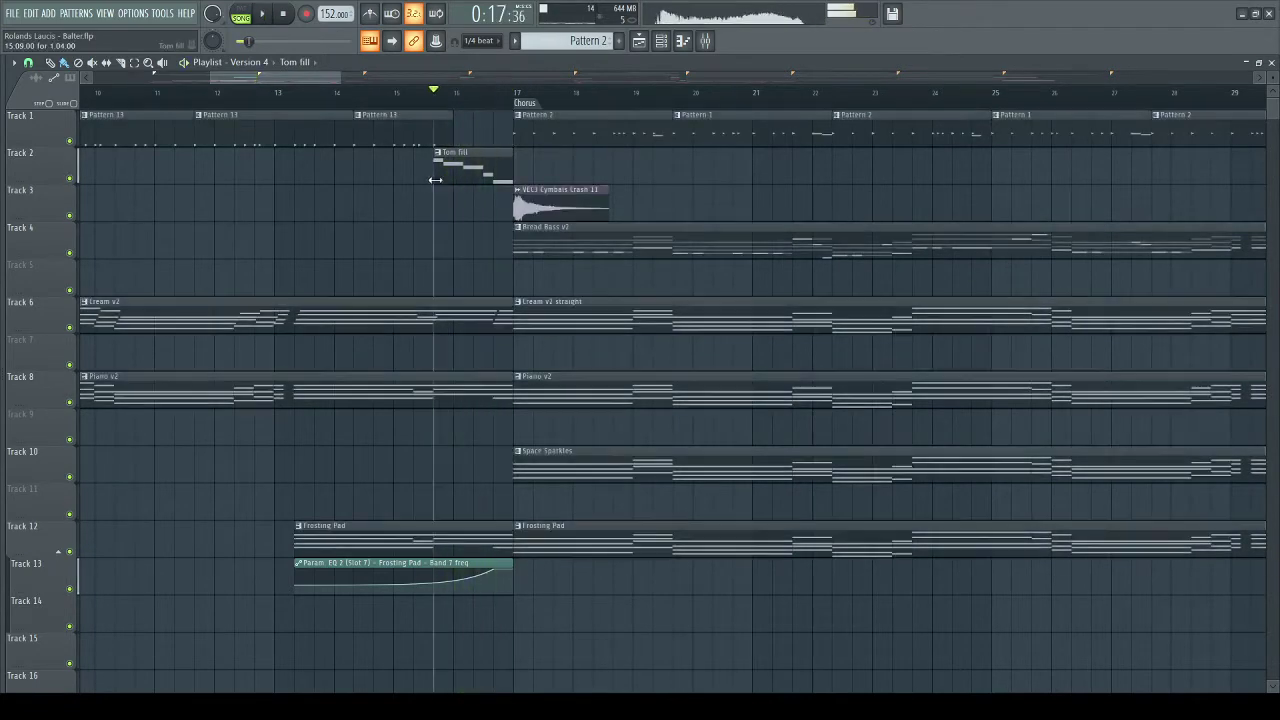
- Show the Tom fill pattern in the Channel rack and view the sampler settings of the Akai_XR-10_Snare-13 channel
left_click(675, 42)
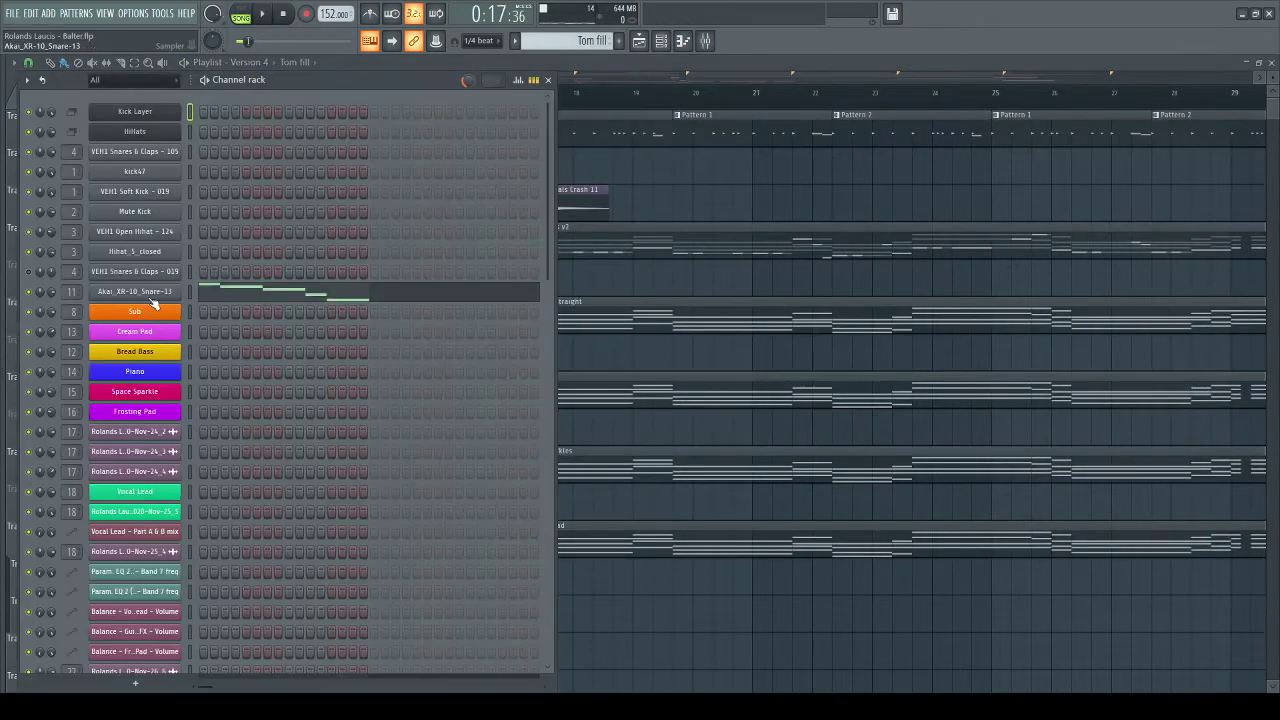
left_click(180, 291)
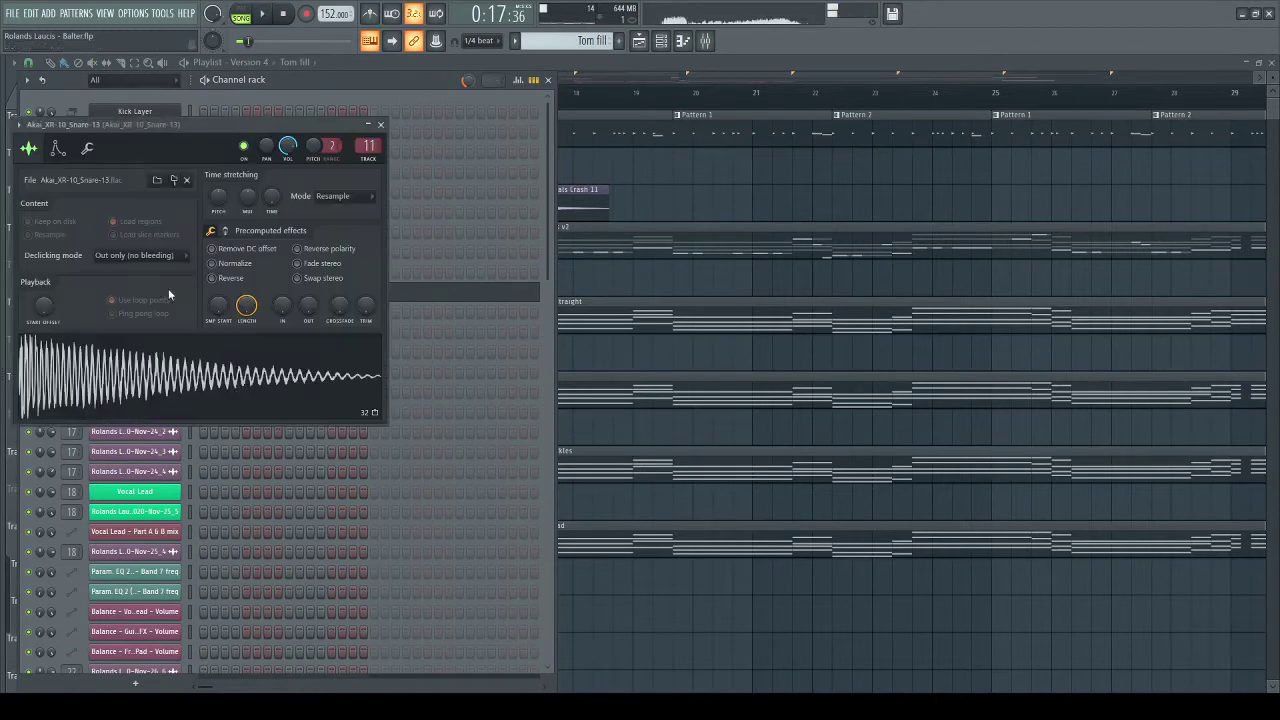
left_click(380, 124)
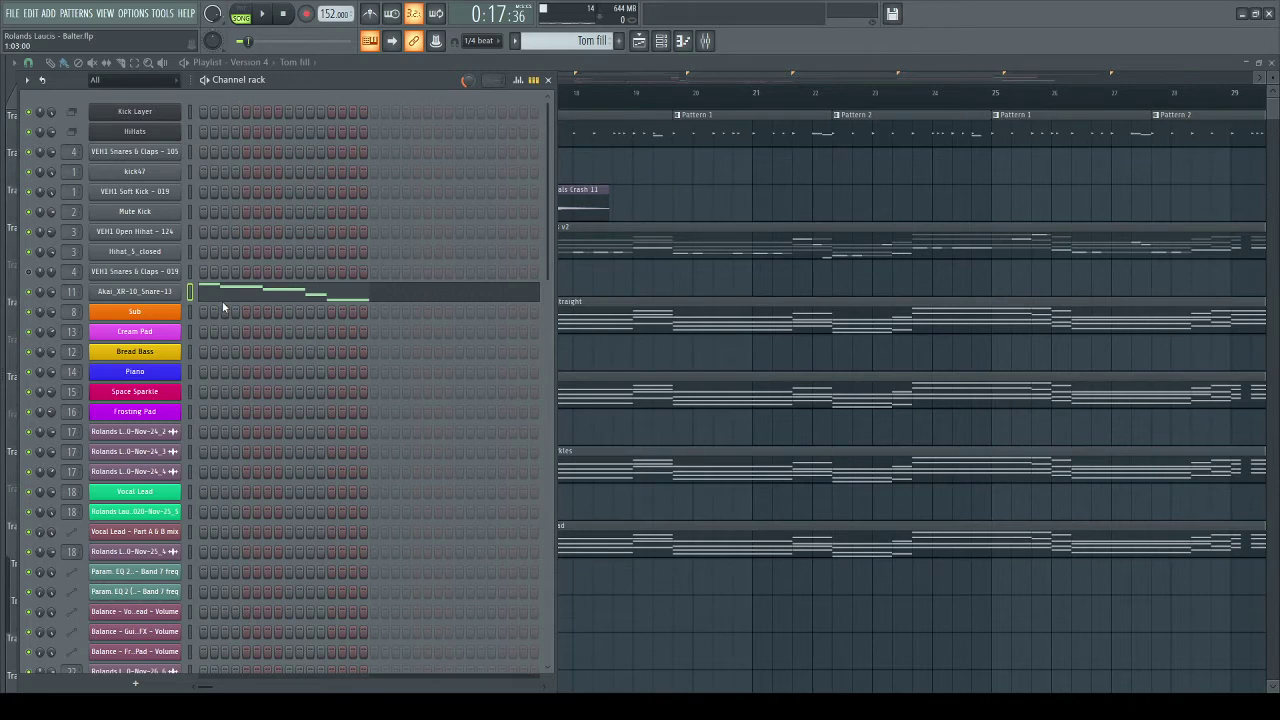
- Reopen the Akai_XR-10_Snare-13 sampler, audition its sample several times and close the window
left_click(162, 292)
left_click(216, 366)
left_click(216, 366)
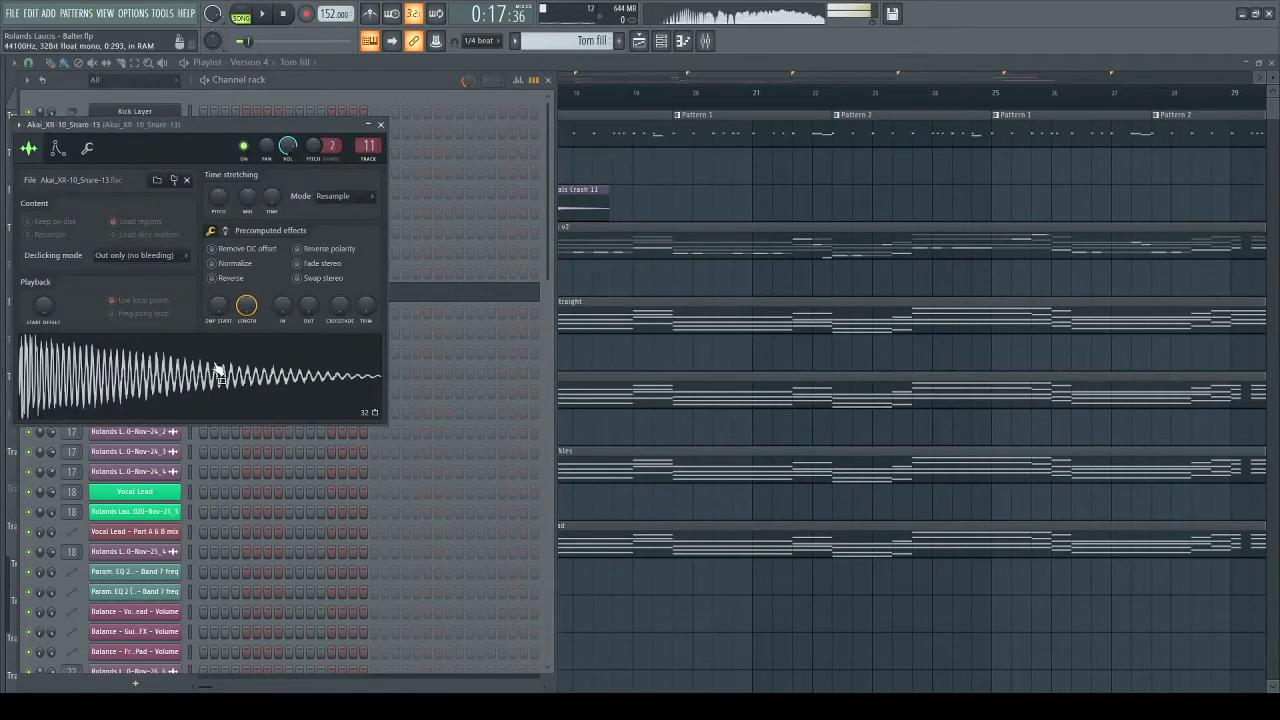
left_click(217, 366)
left_click(380, 124)
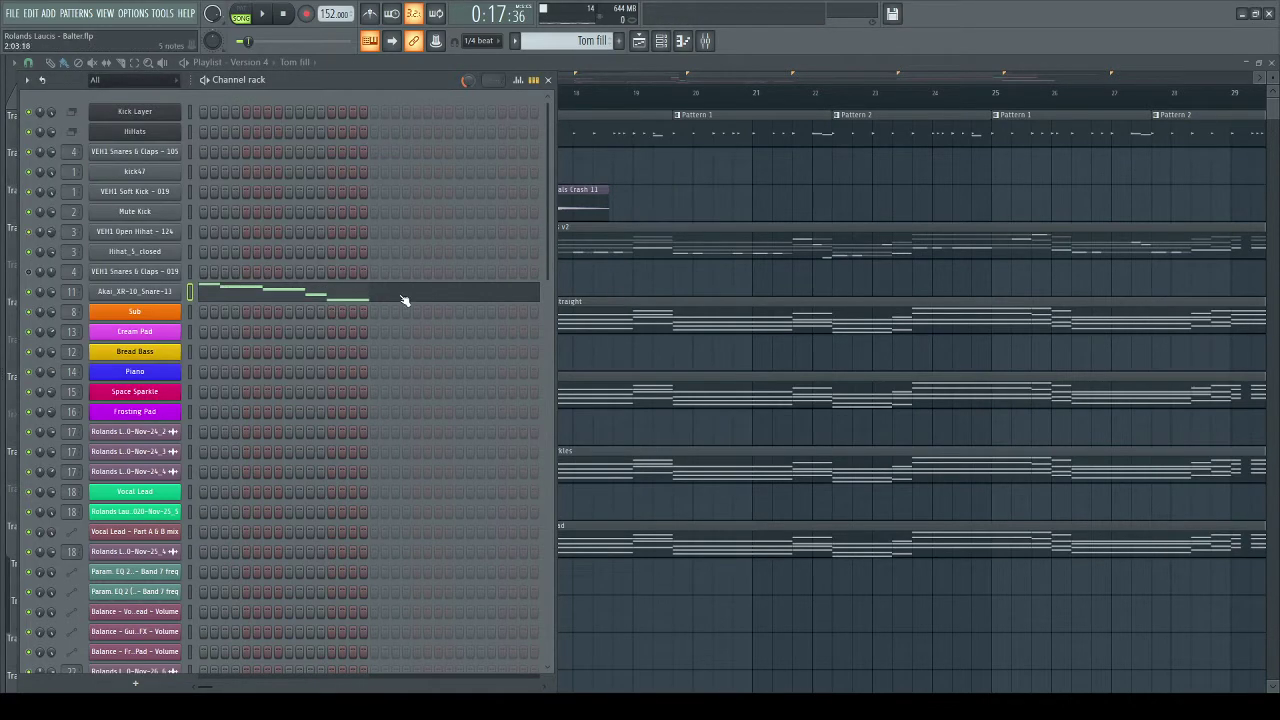
- Place the playhead at the Chorus marker and show Pattern 2 from Track 1 in the Channel rack
key("F6")
left_click(515, 95)
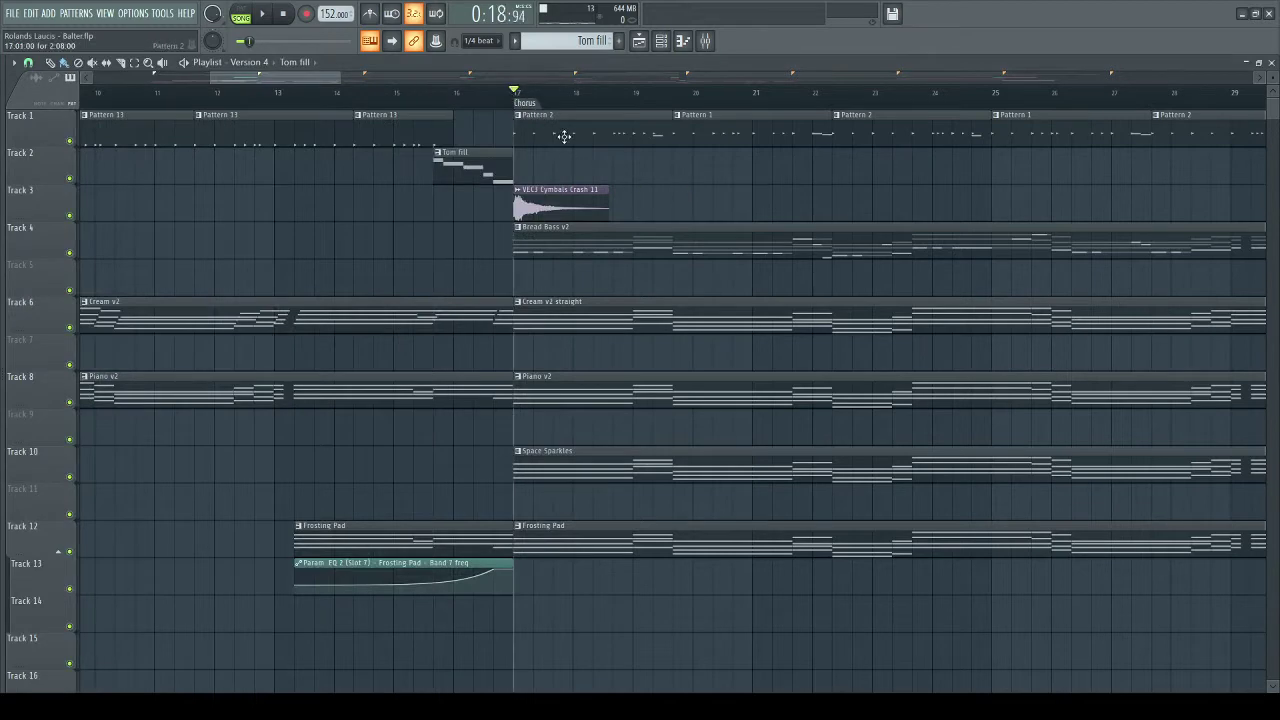
left_click(563, 134)
left_click(663, 41)
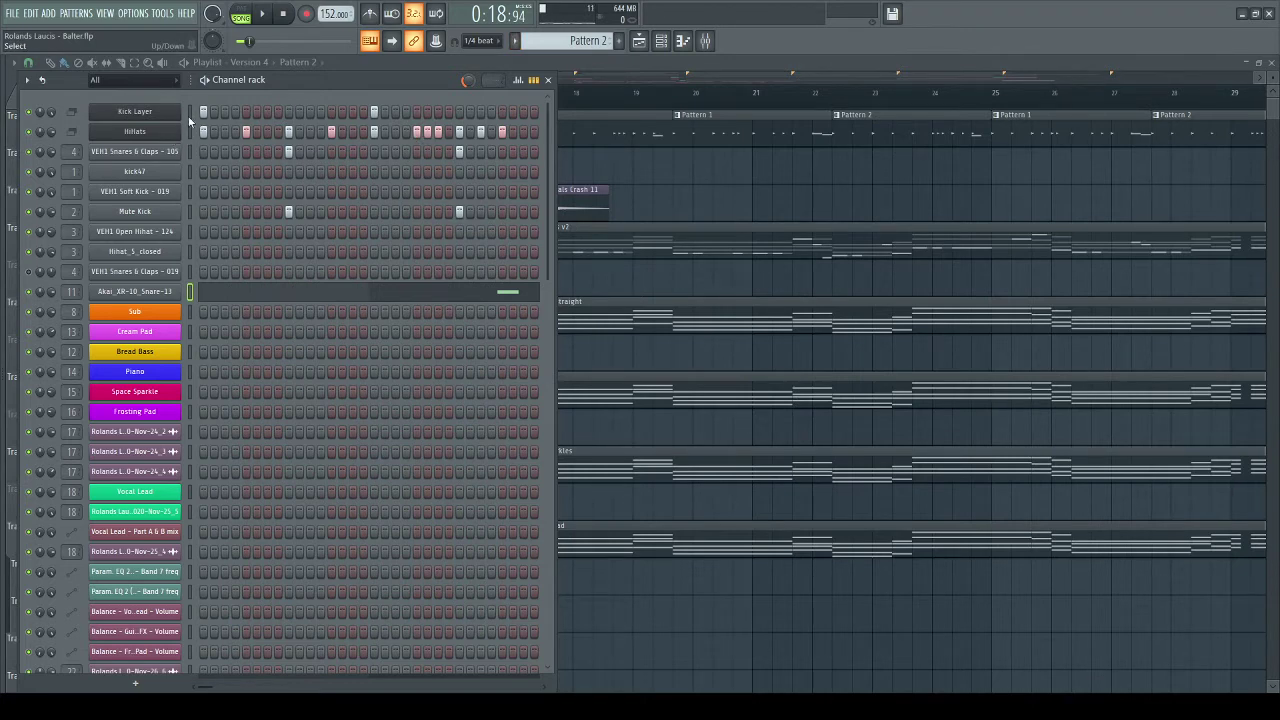
- Switch playback to pattern mode, audition Pattern 2 and select the Akai_XR-10_Snare-13 channel
key("l")
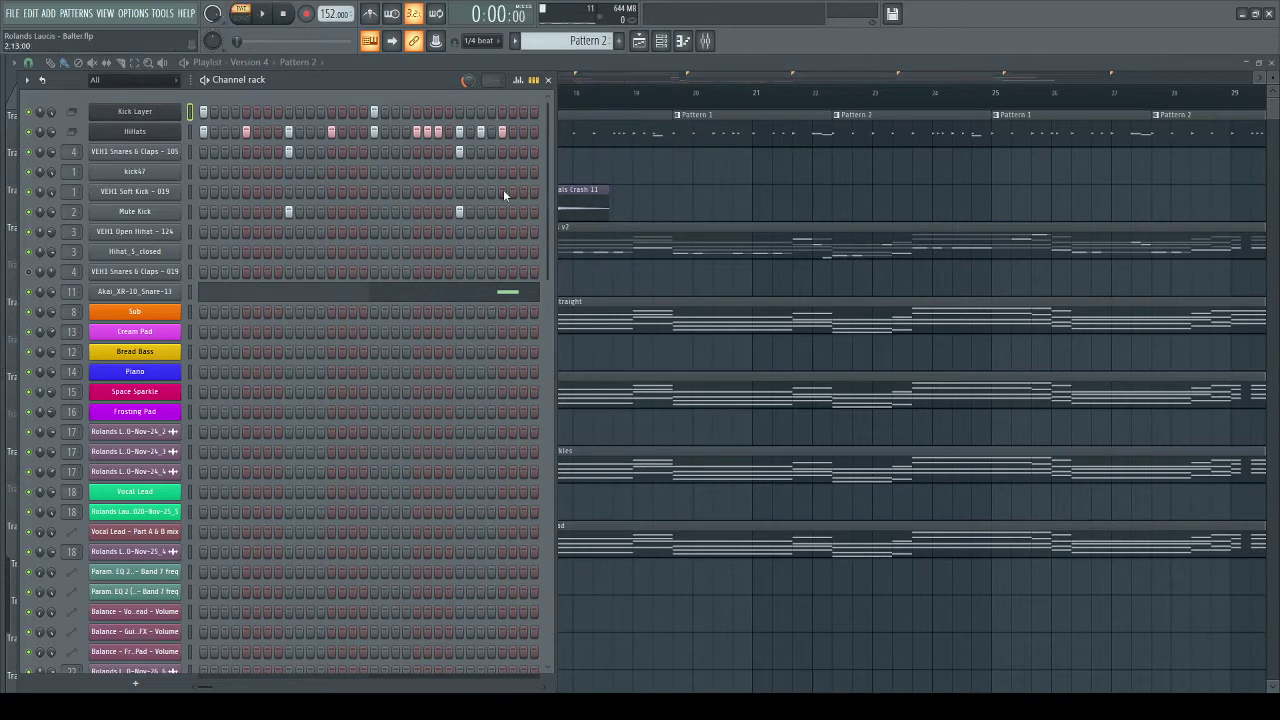
key("space")
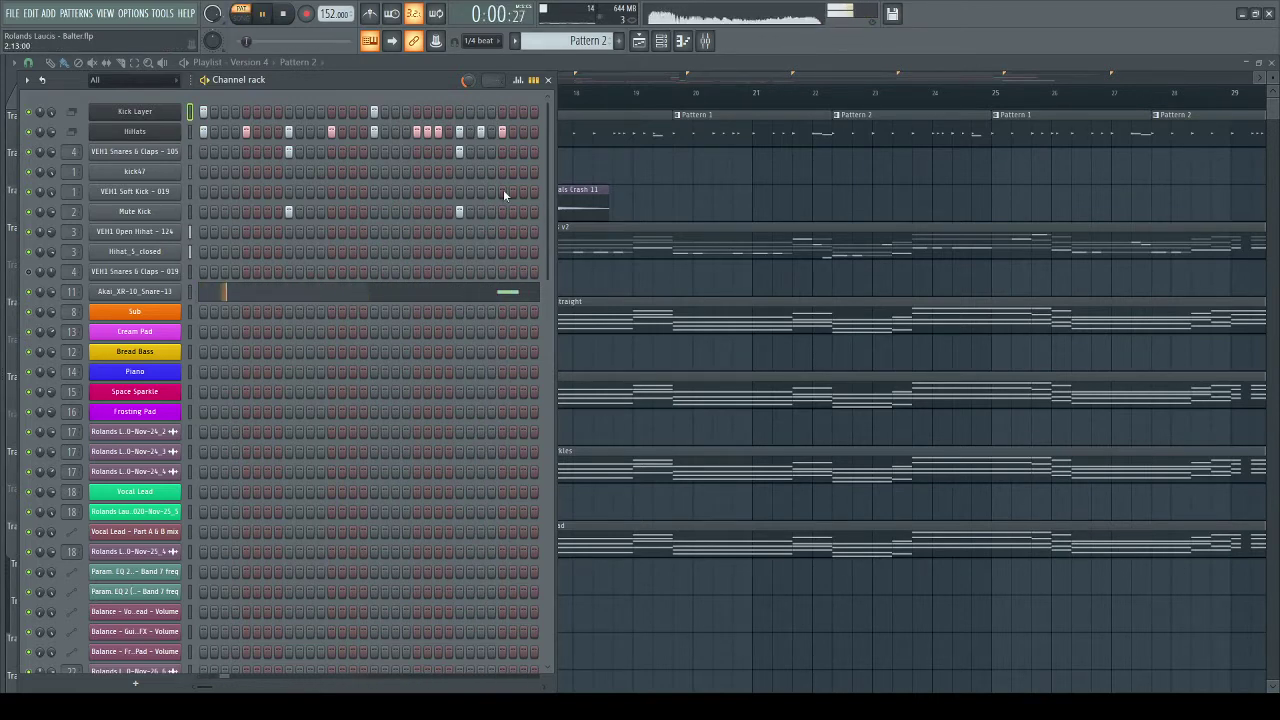
left_click(190, 291)
key("space")
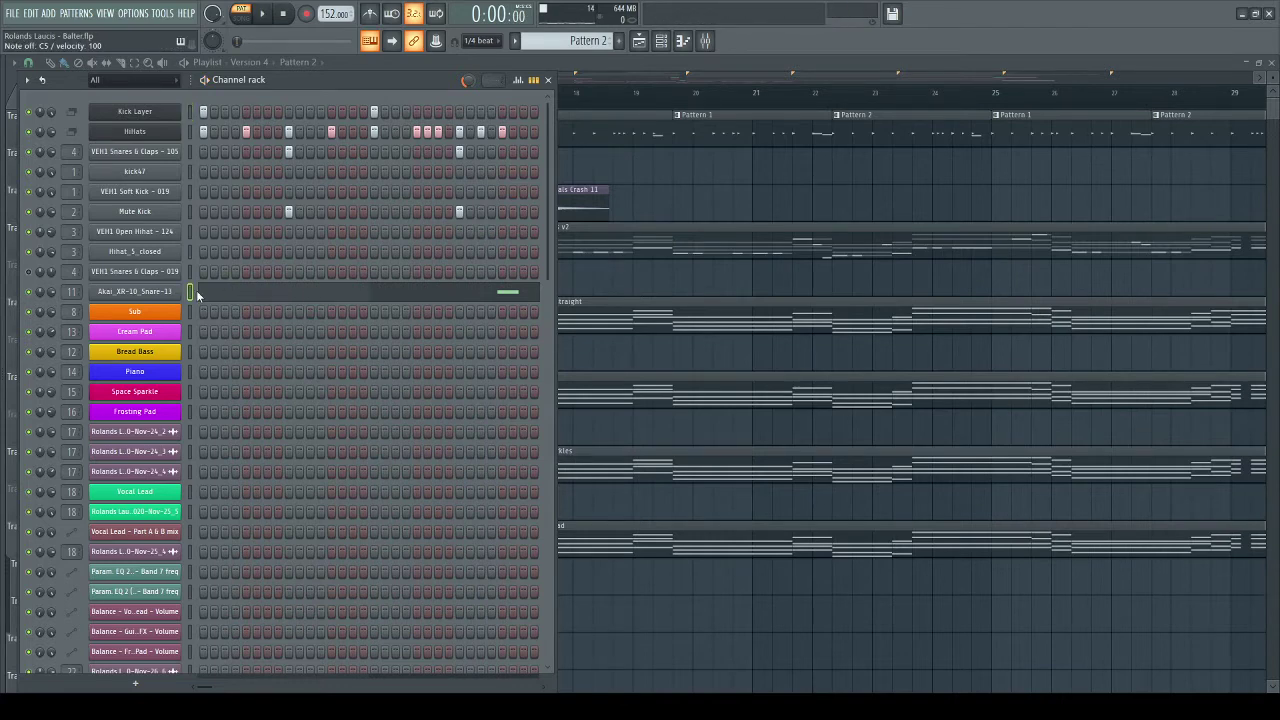
- Show Pattern 1 in the Channel rack and audition its Akai_XR-10_Snare-13 channel
left_click(714, 171)
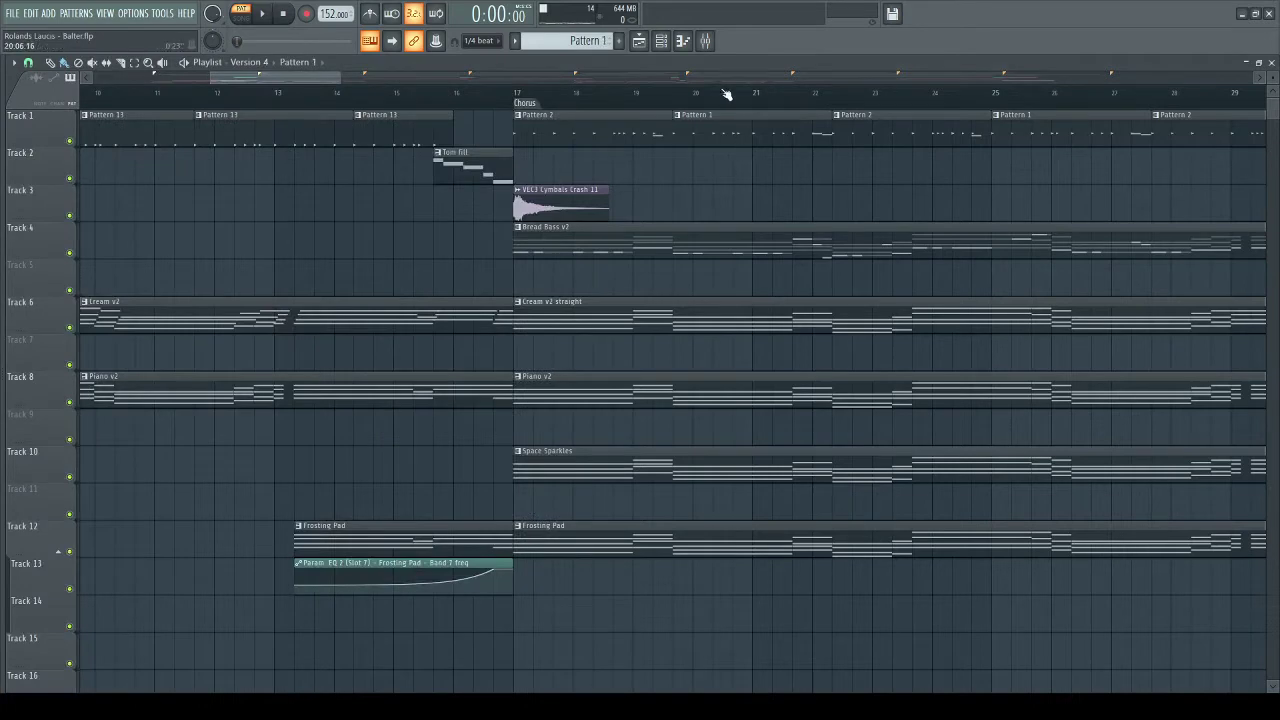
left_click(662, 41)
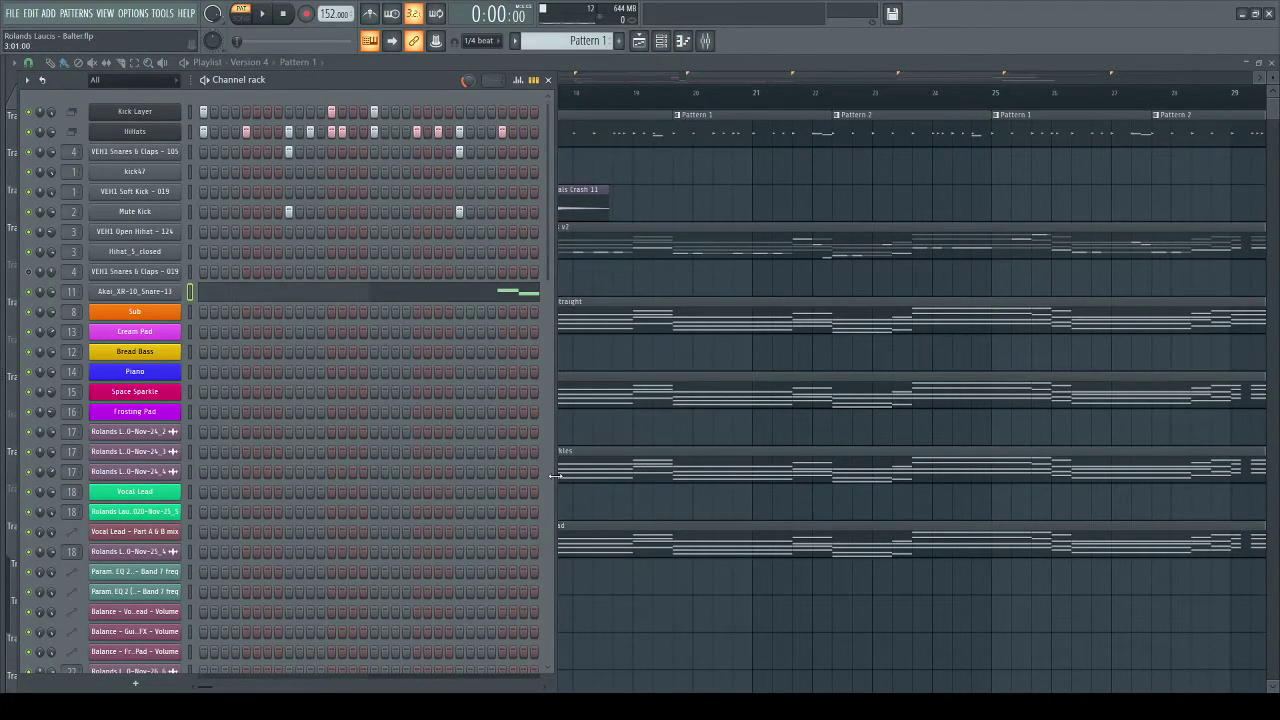
mouse_move(549, 480)
left_mouse_down()
mouse_move(600, 478)
mouse_move(550, 479)
left_mouse_up()
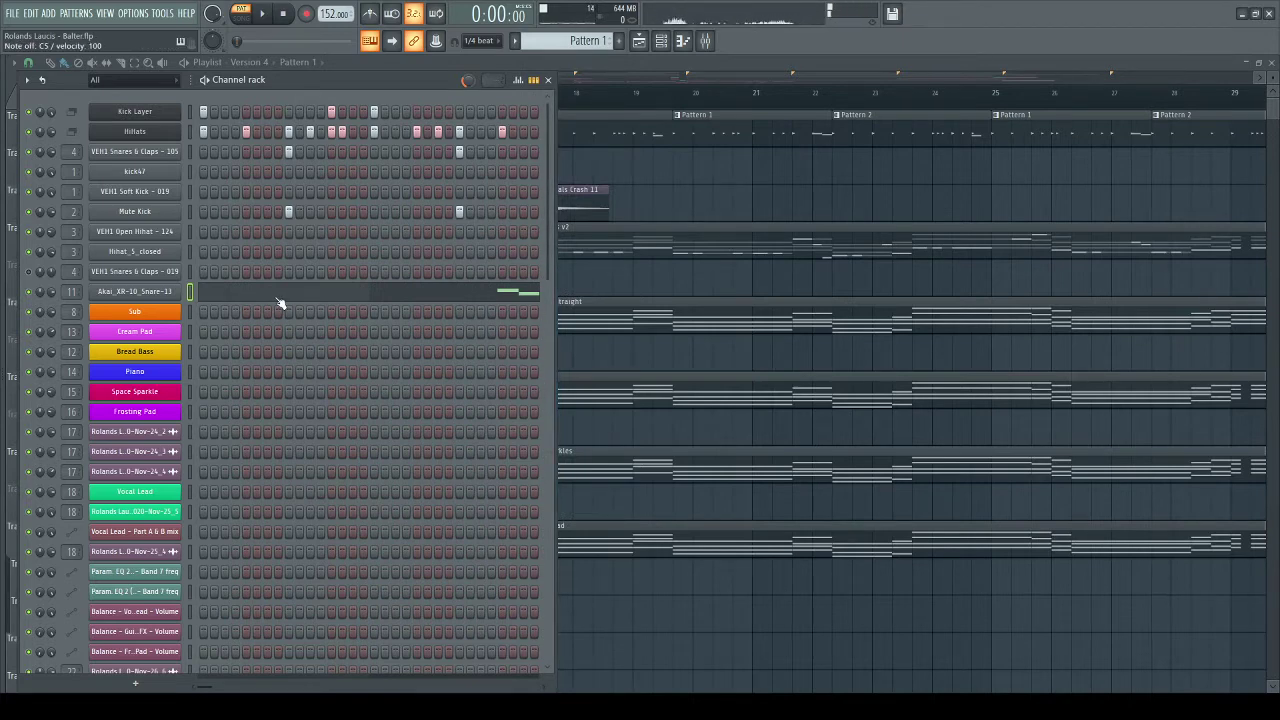
- Return to Pattern 2 in the Channel rack and show which child channels the Kick Layer contains
left_click(658, 270)
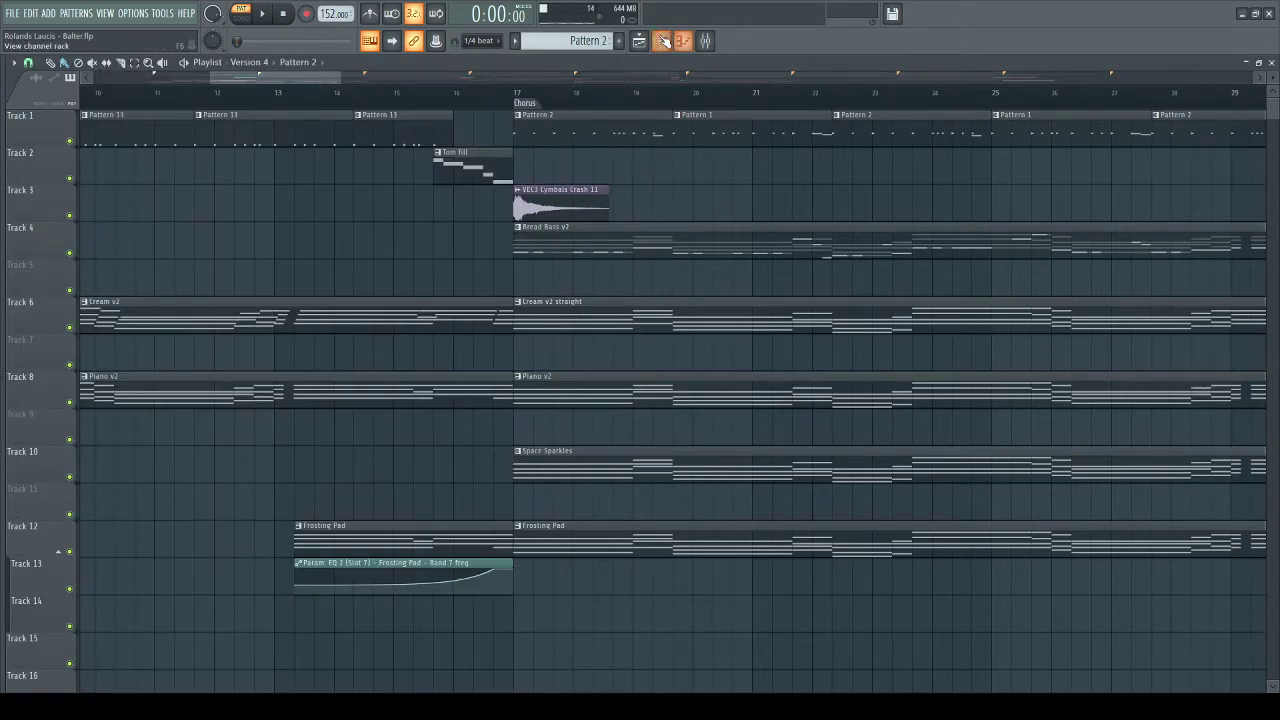
left_click(661, 40)
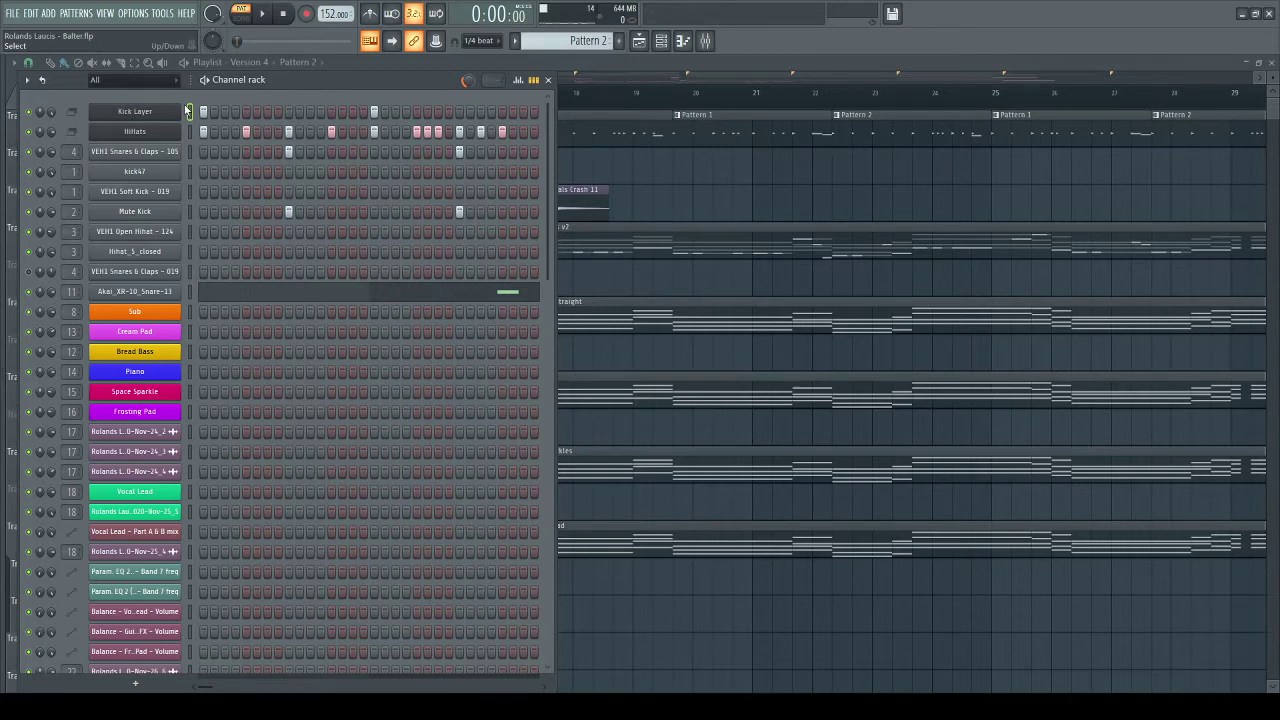
left_click(176, 111)
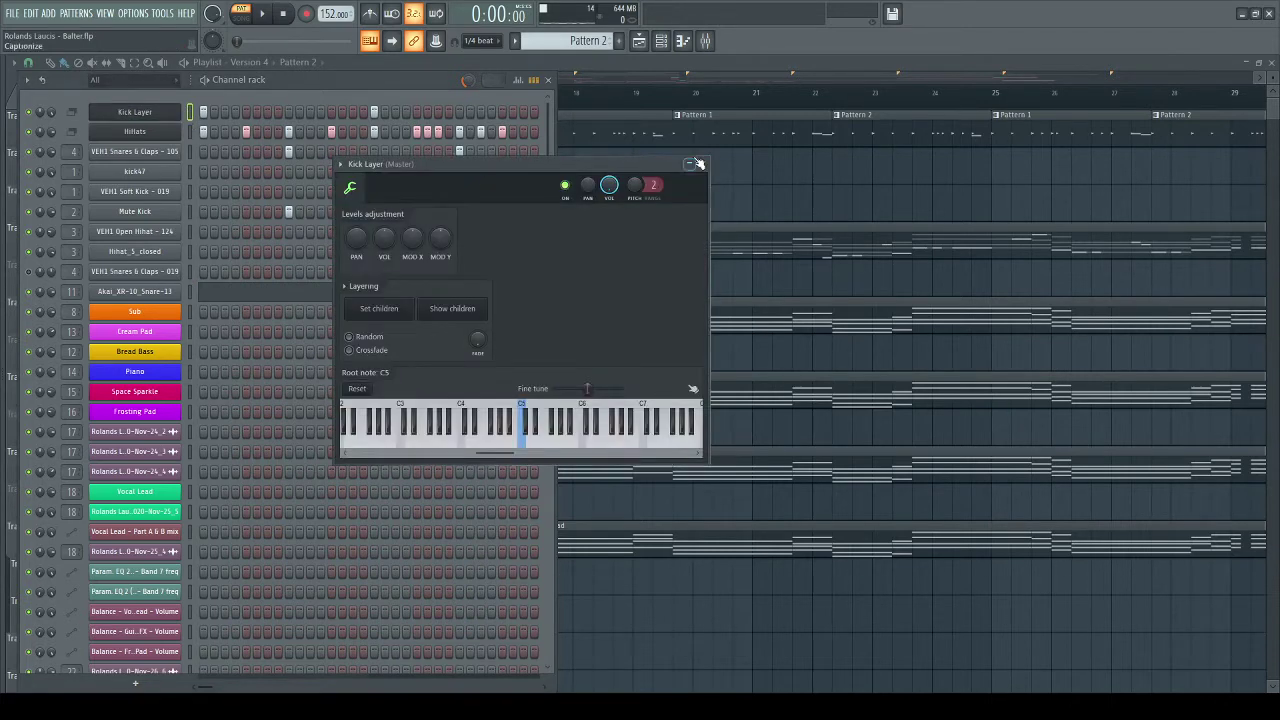
left_click(699, 164)
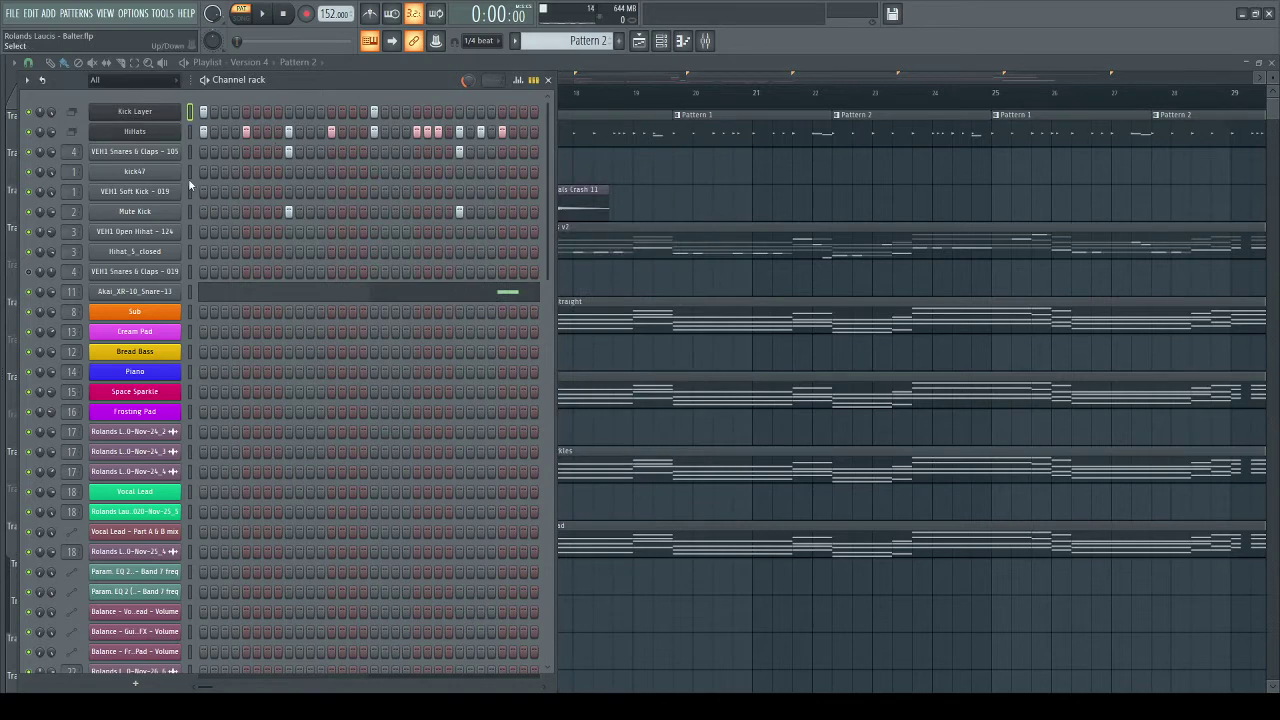
left_click(163, 114)
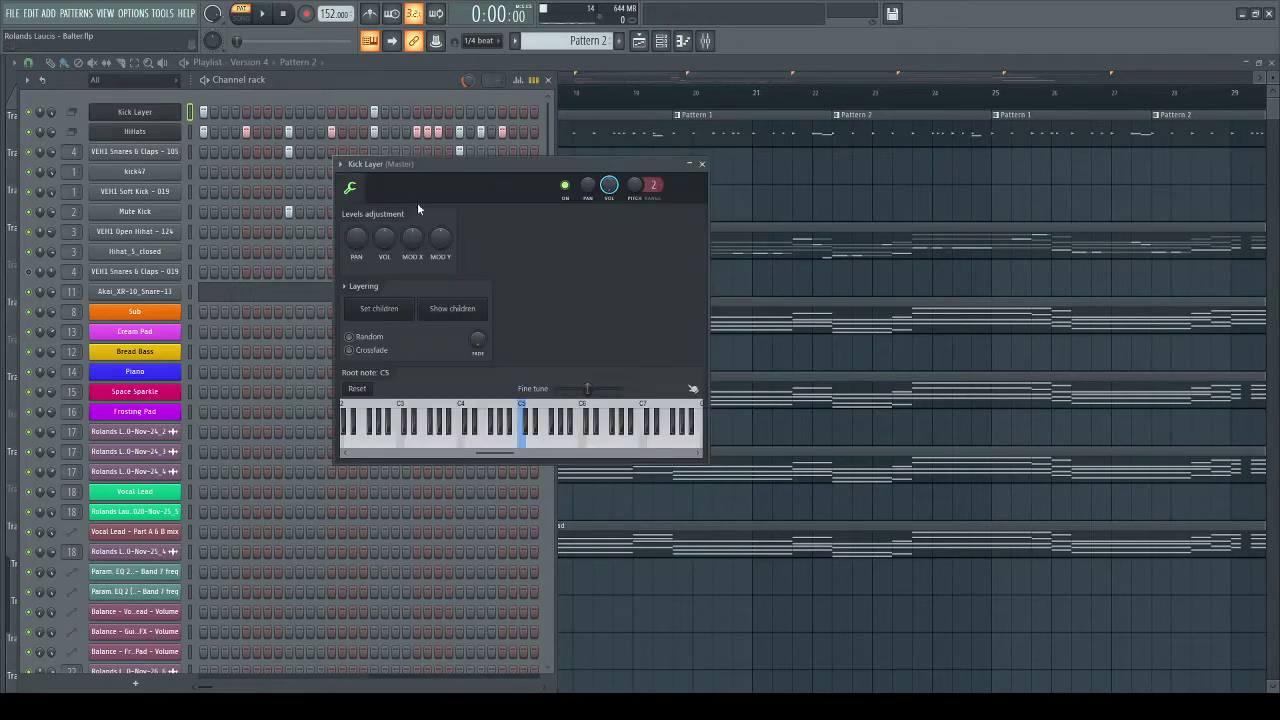
left_click(471, 317)
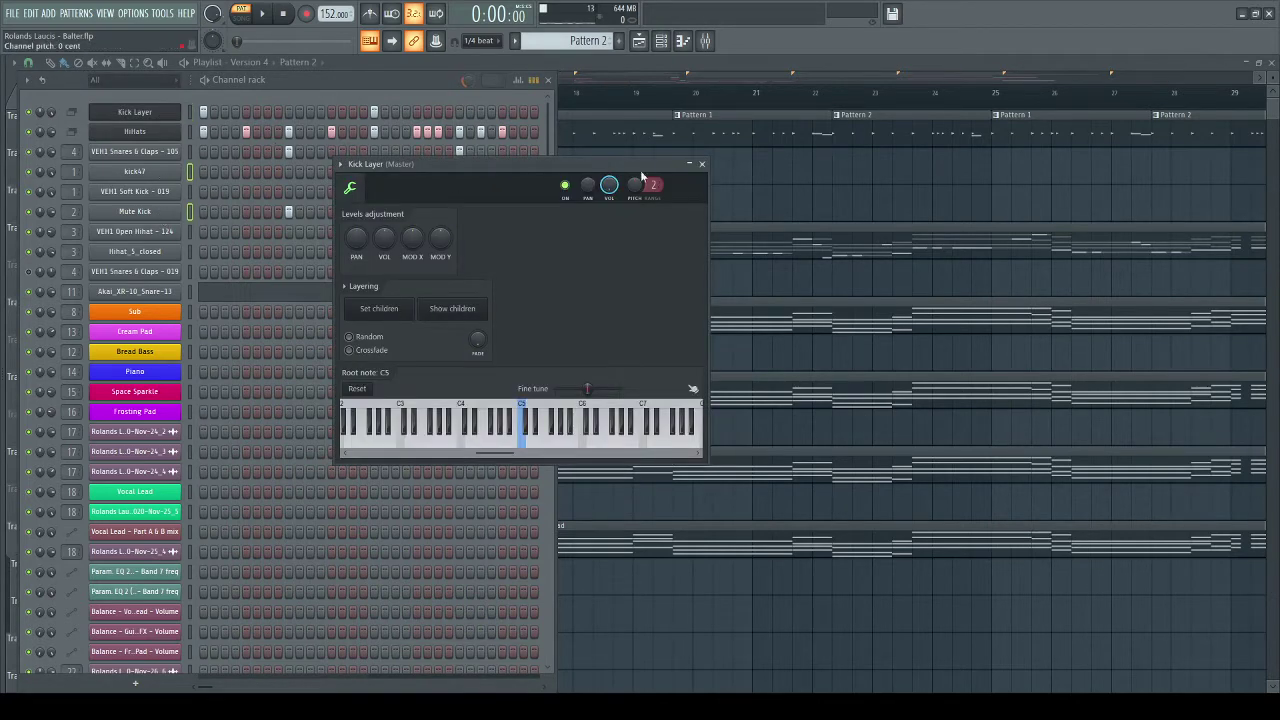
left_click(701, 164)
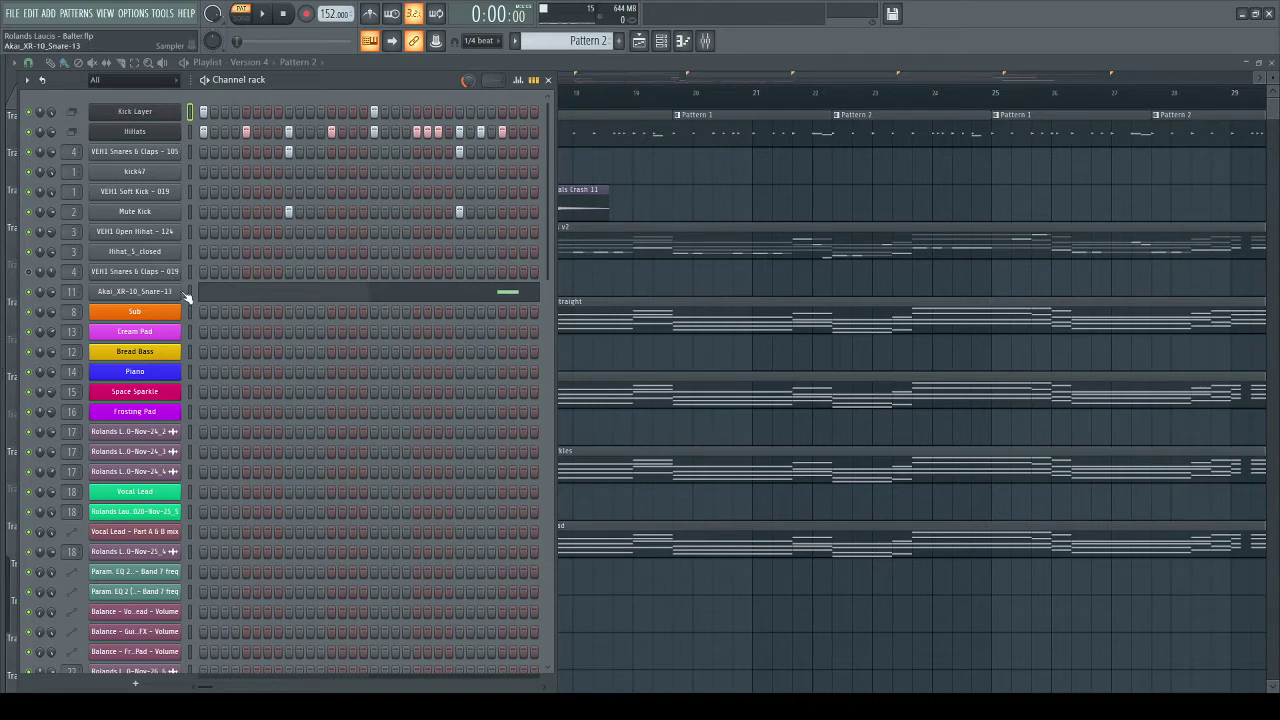
- Audition the Kick Layer and show the Kick track's effects in the mixer
key("q")
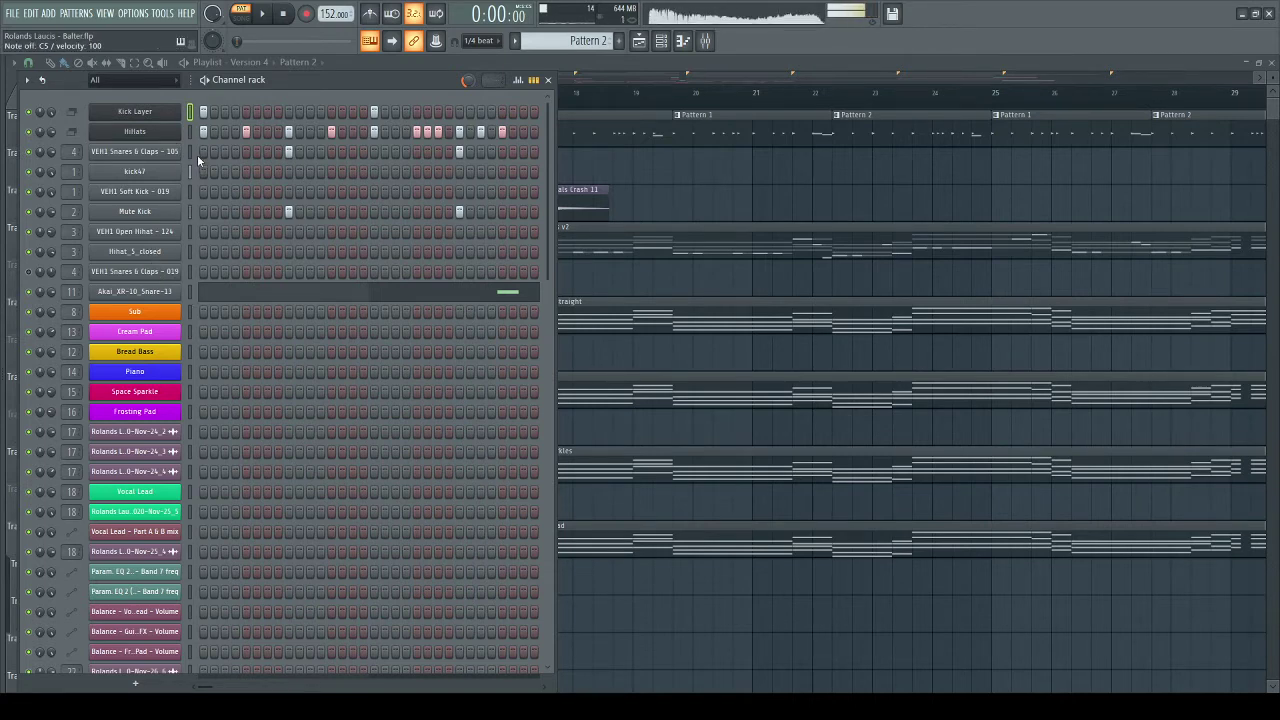
left_click(705, 40)
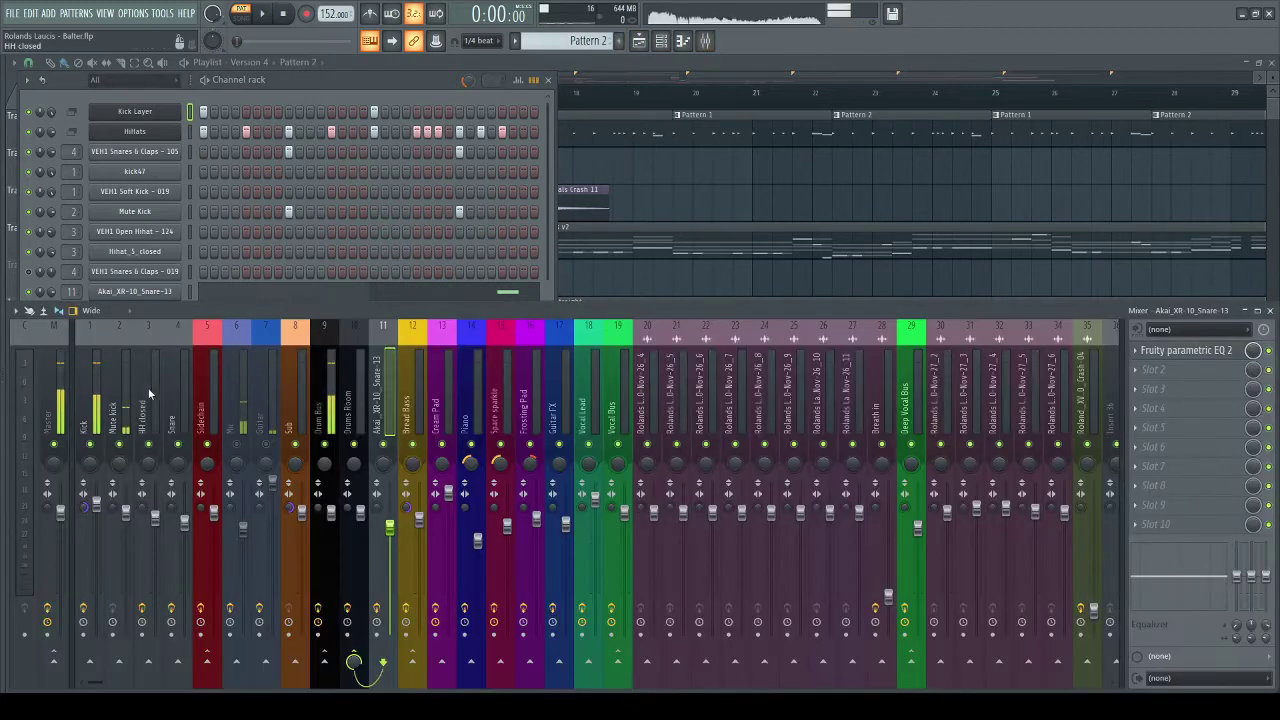
left_click(89, 400)
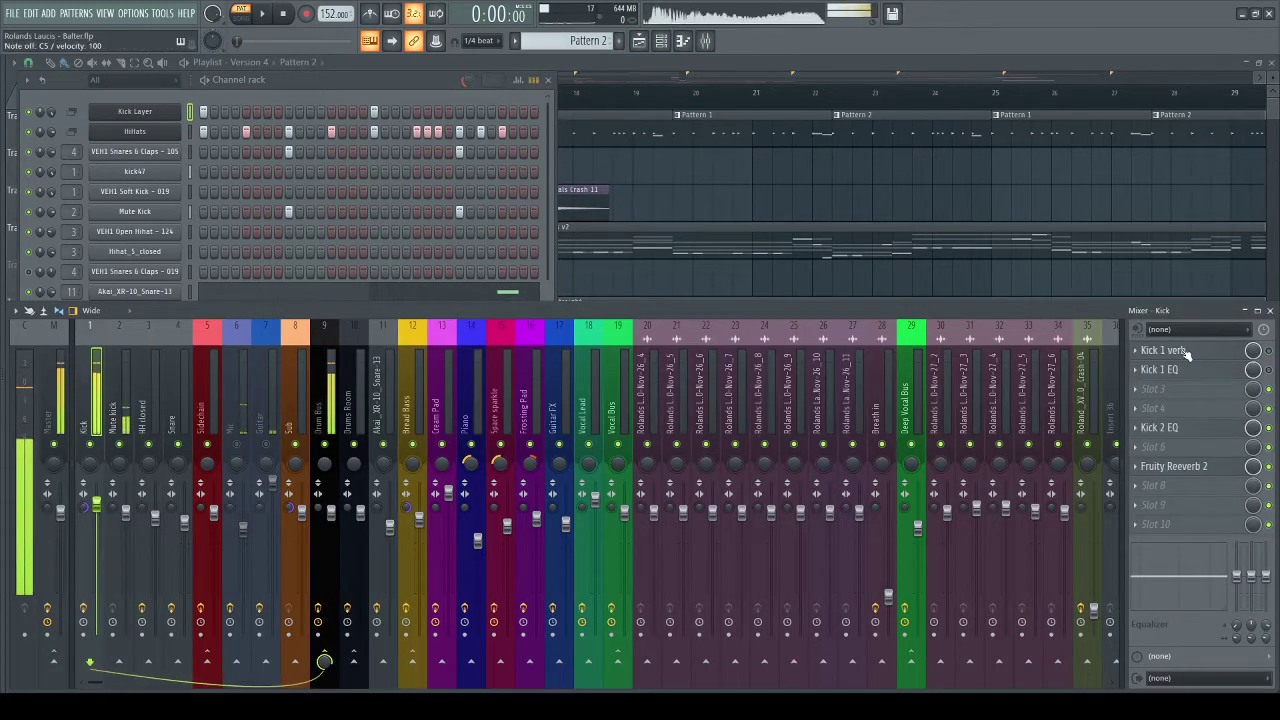
- View the Kick 2 EQ curve while auditioning the kick several times, and close the EQ
left_click(1192, 436)
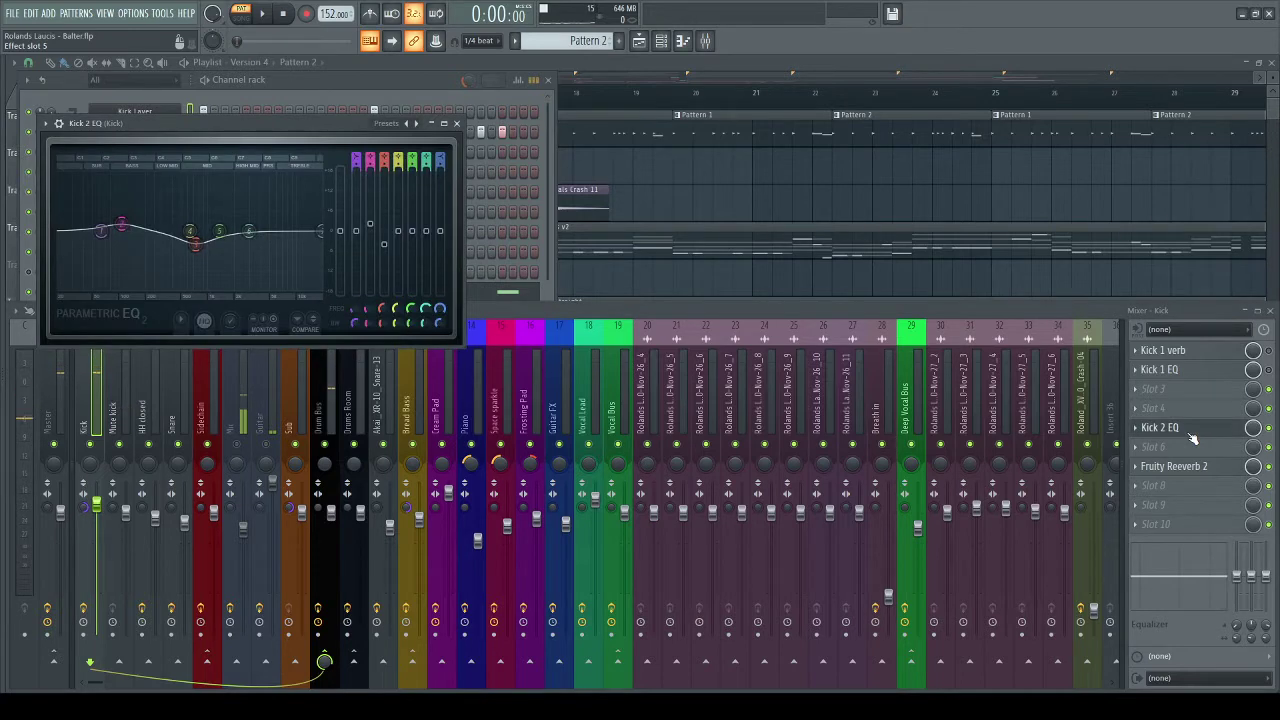
key("q")
key("q")
key("q")
key("q")
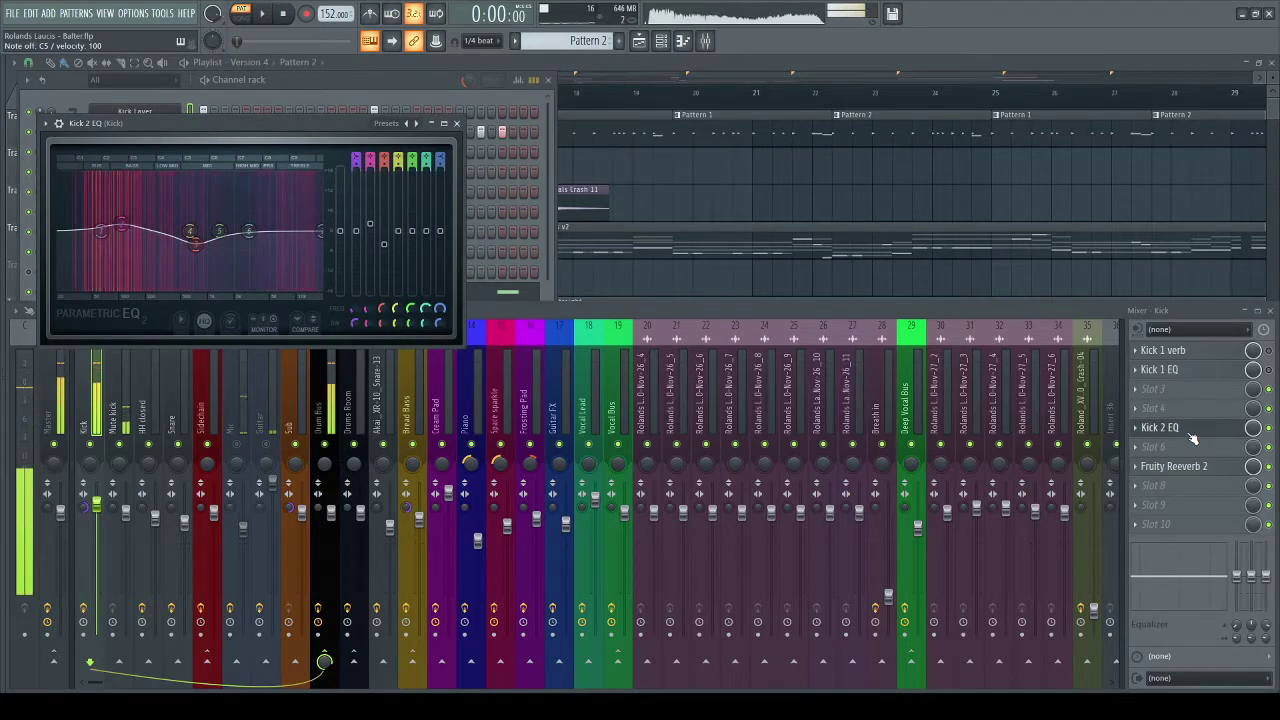
left_click(1192, 436)
- View the Kick track's Fruity Reeverb 2 while auditioning the kick, and close it
left_click(1190, 466)
key("q")
left_click(1192, 468)
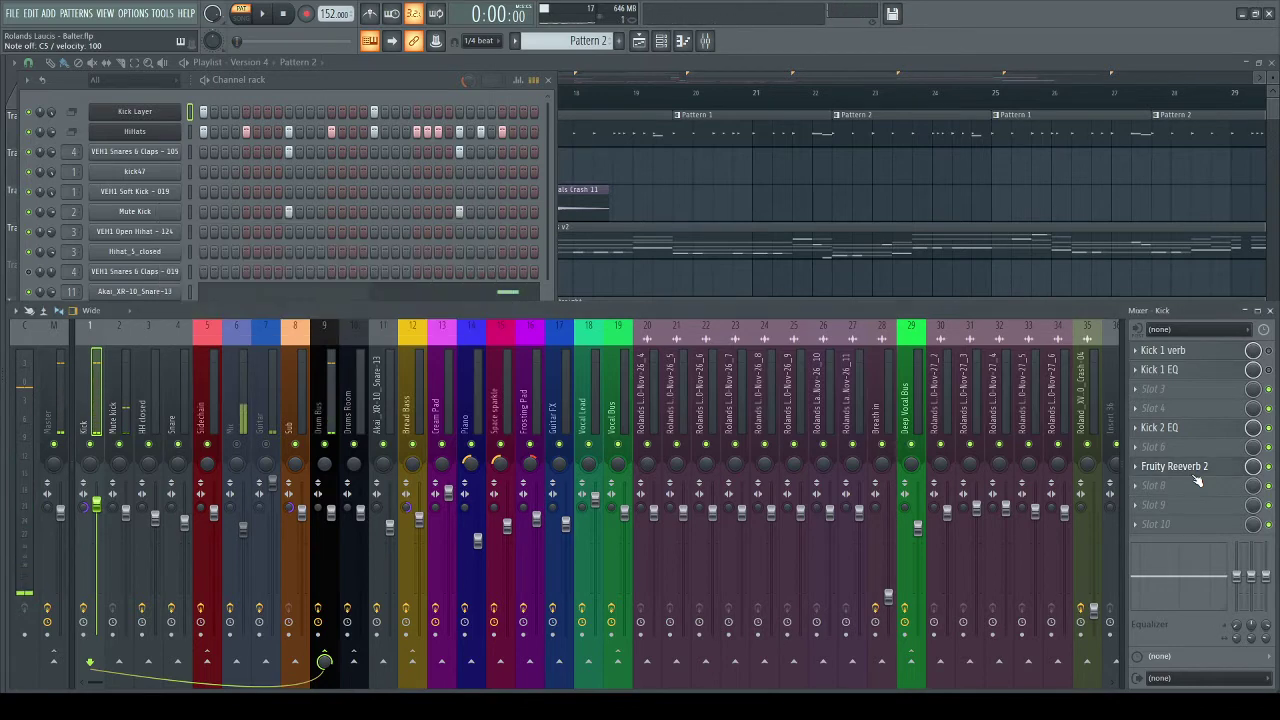
- Inspect the Drums Room and Drum Bus mixer tracks, briefly viewing the Maximus effect on the Drum Bus
left_click(362, 405)
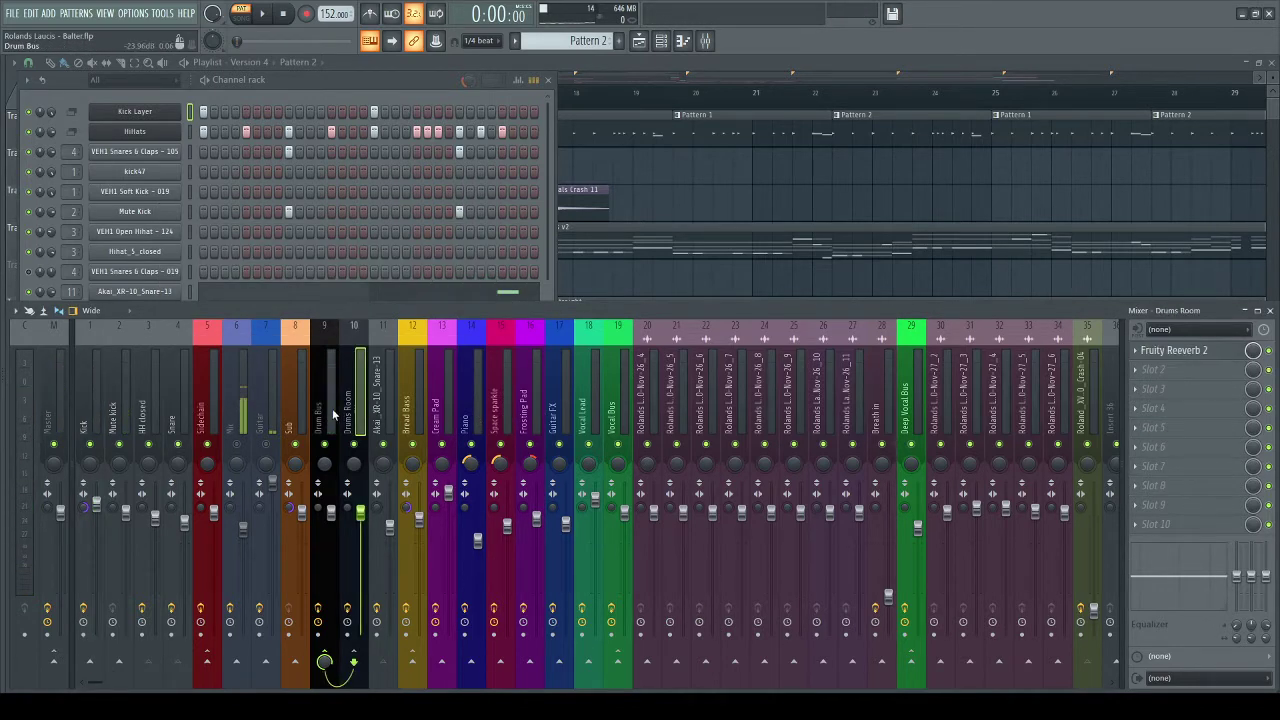
left_click(328, 412)
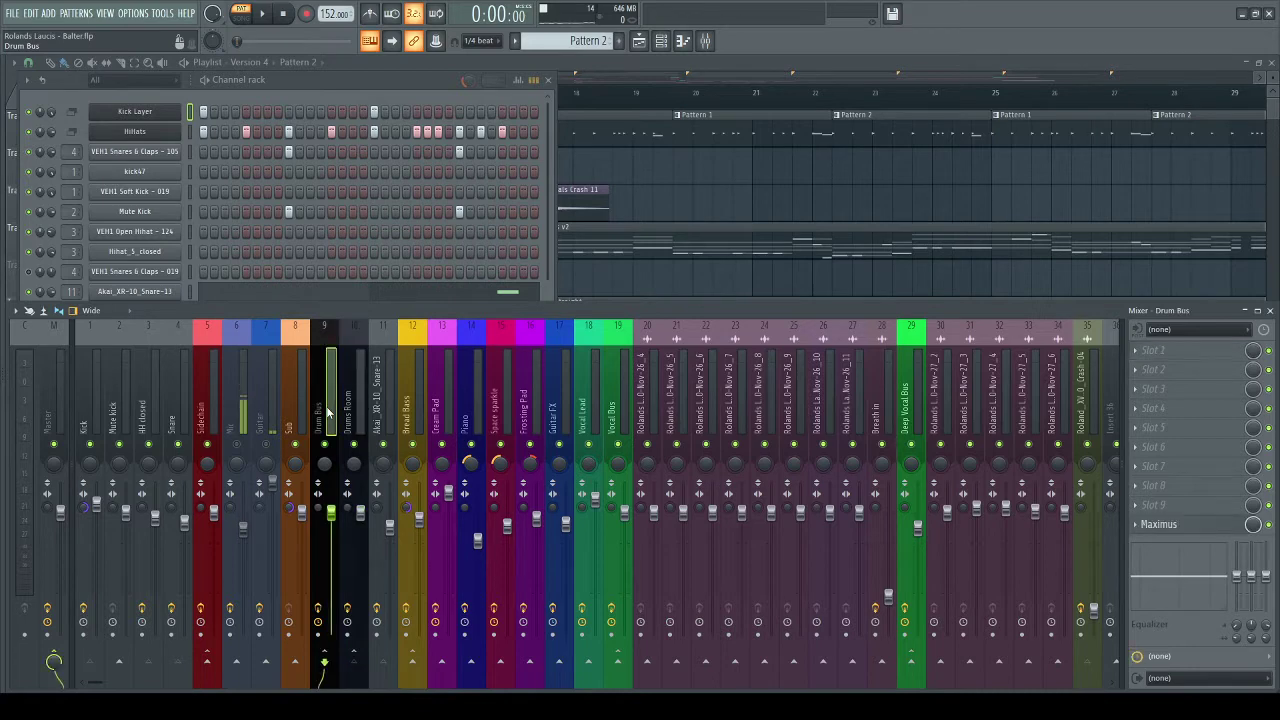
left_click(1187, 527)
left_click(1187, 527)
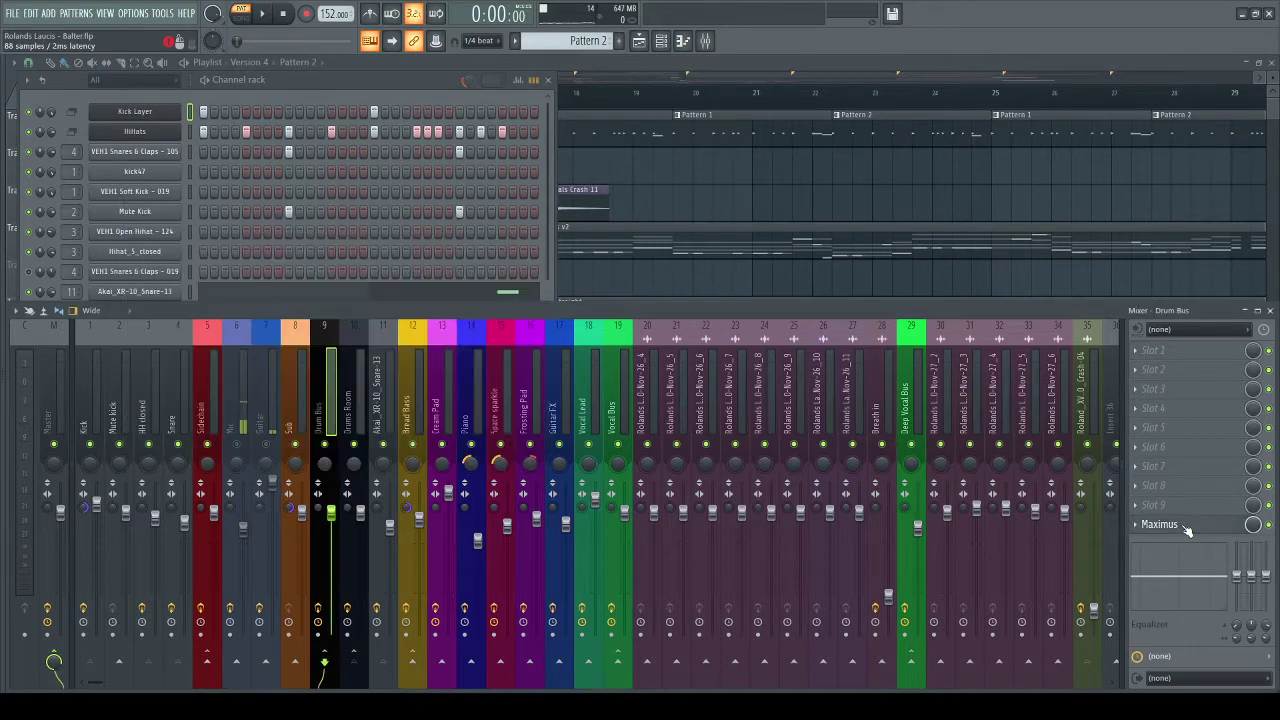
left_click(365, 375)
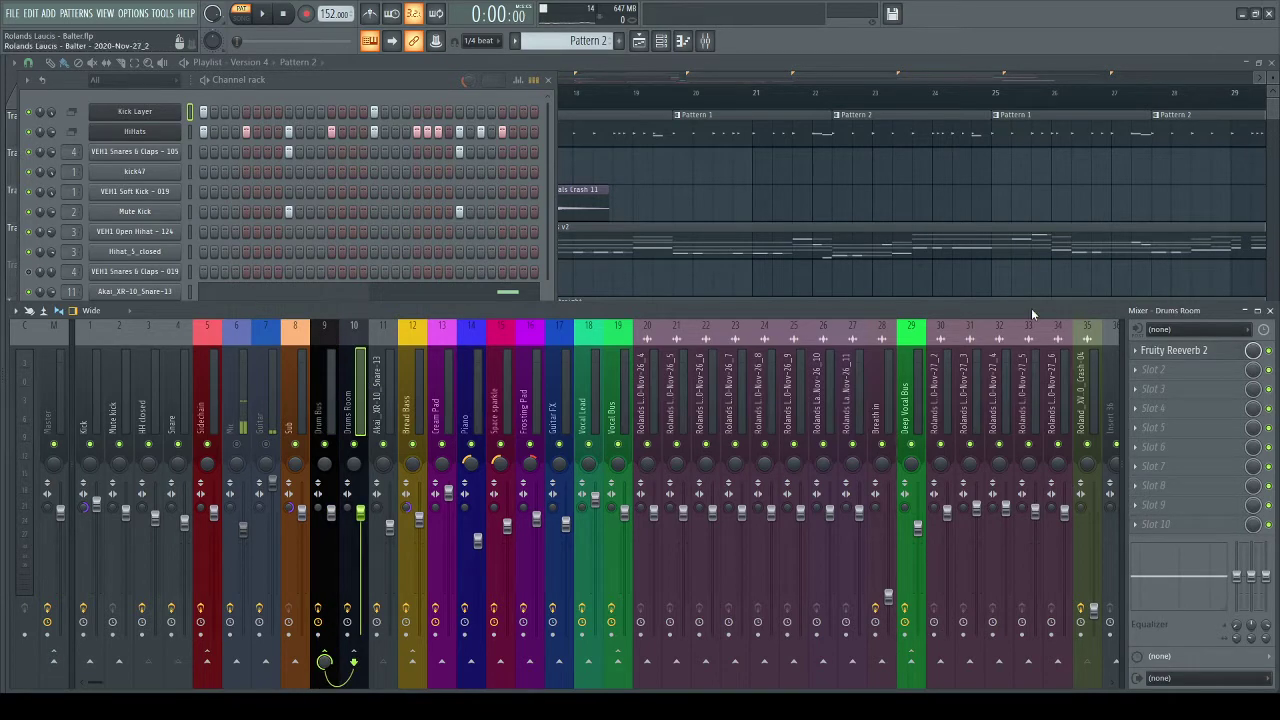
- Compare the routing of the Kick and Snare mixer tracks and view the Kick's Fruity Reeverb 2 settings
left_click(97, 398)
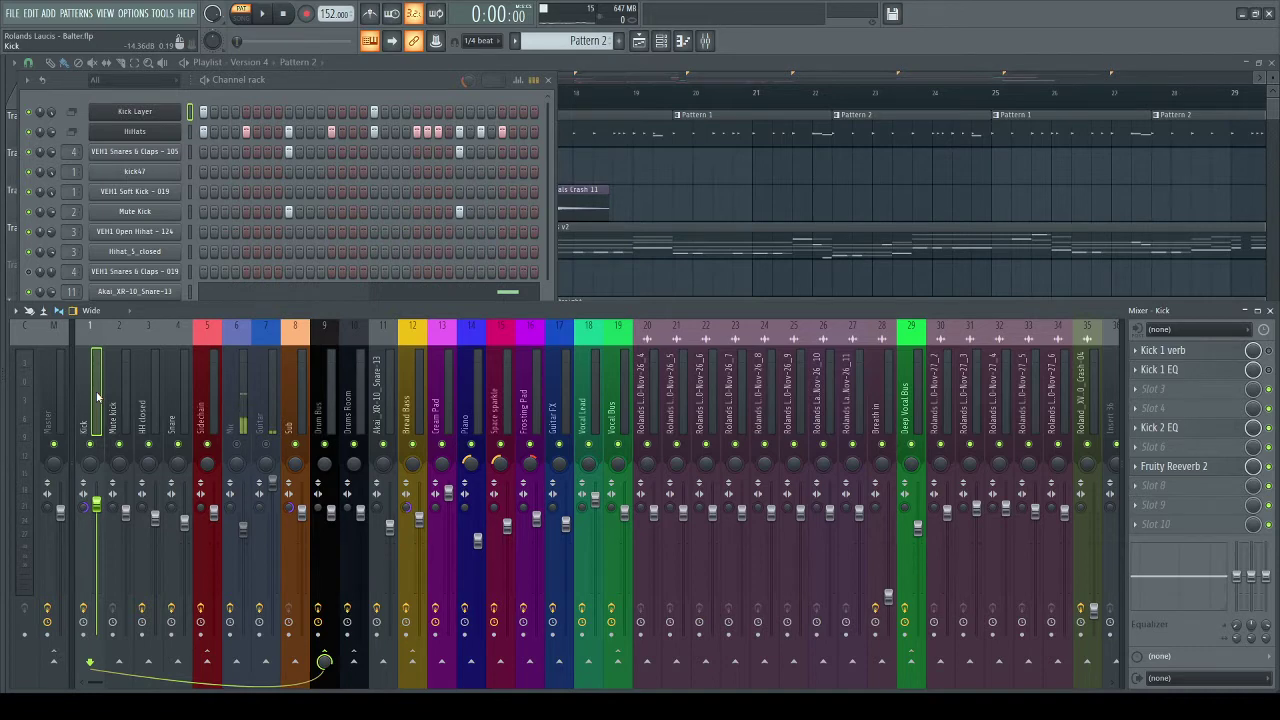
left_click(181, 398)
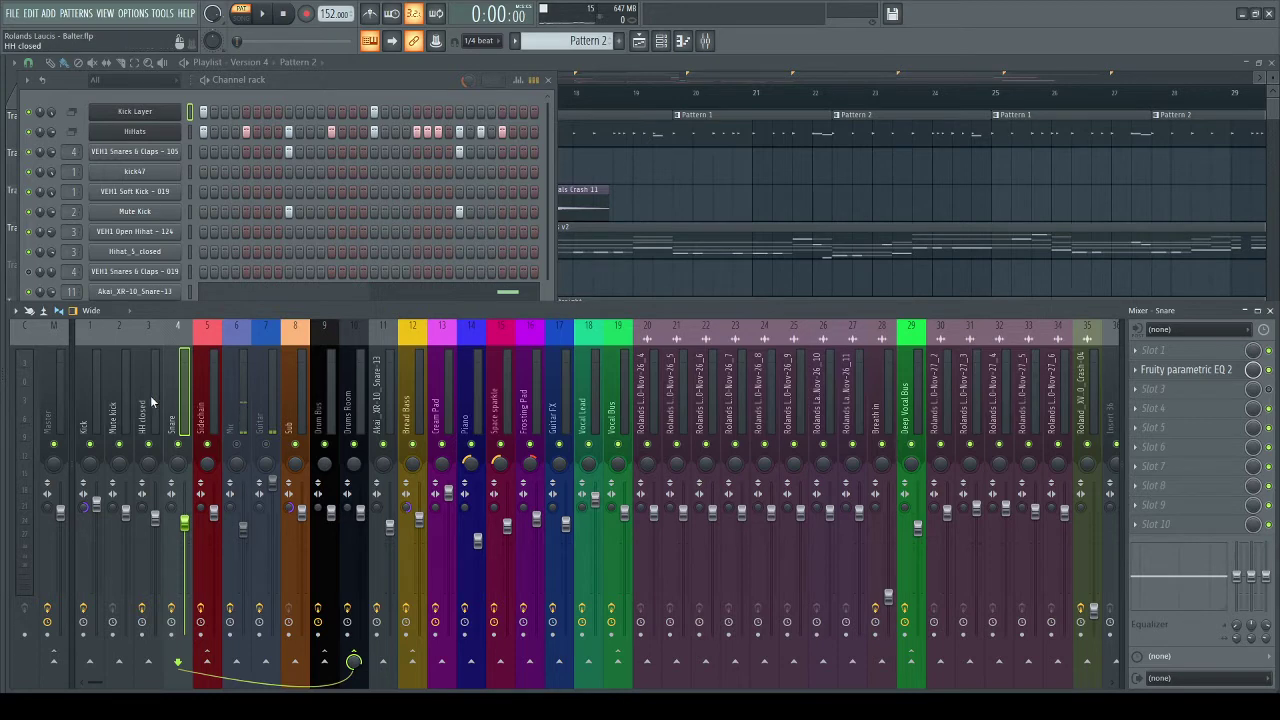
left_click(98, 413)
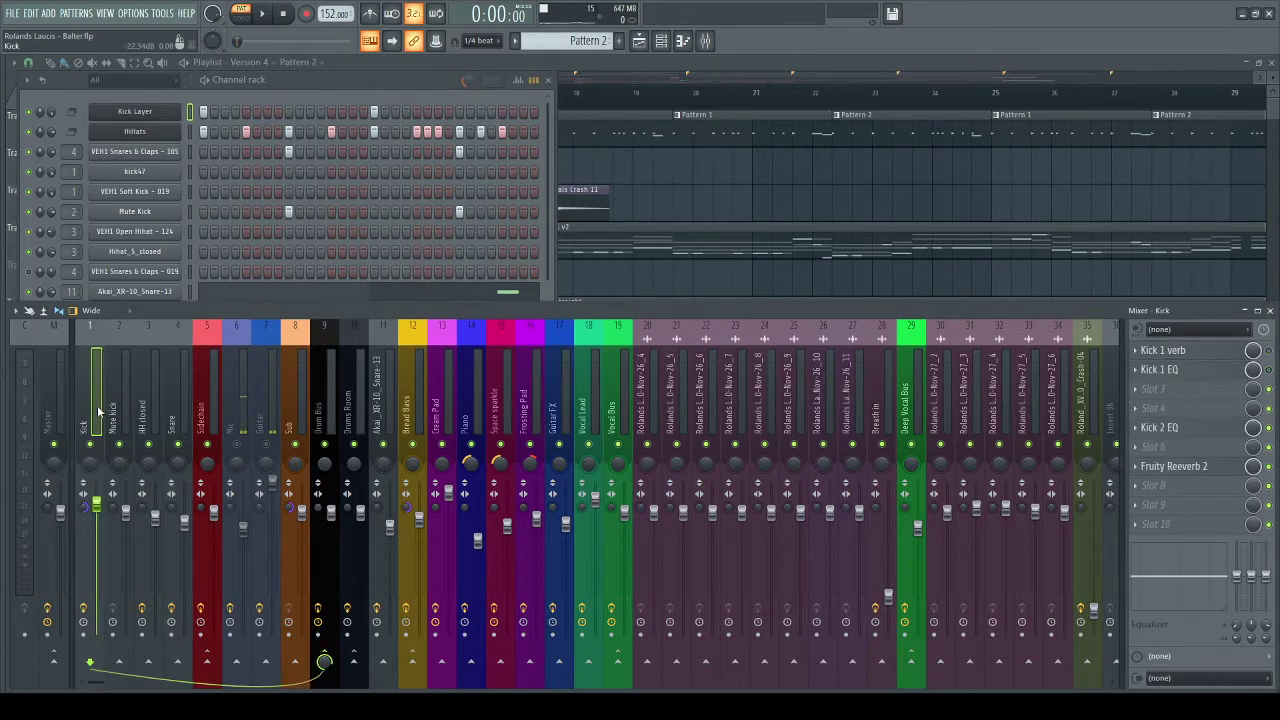
left_click(1222, 470)
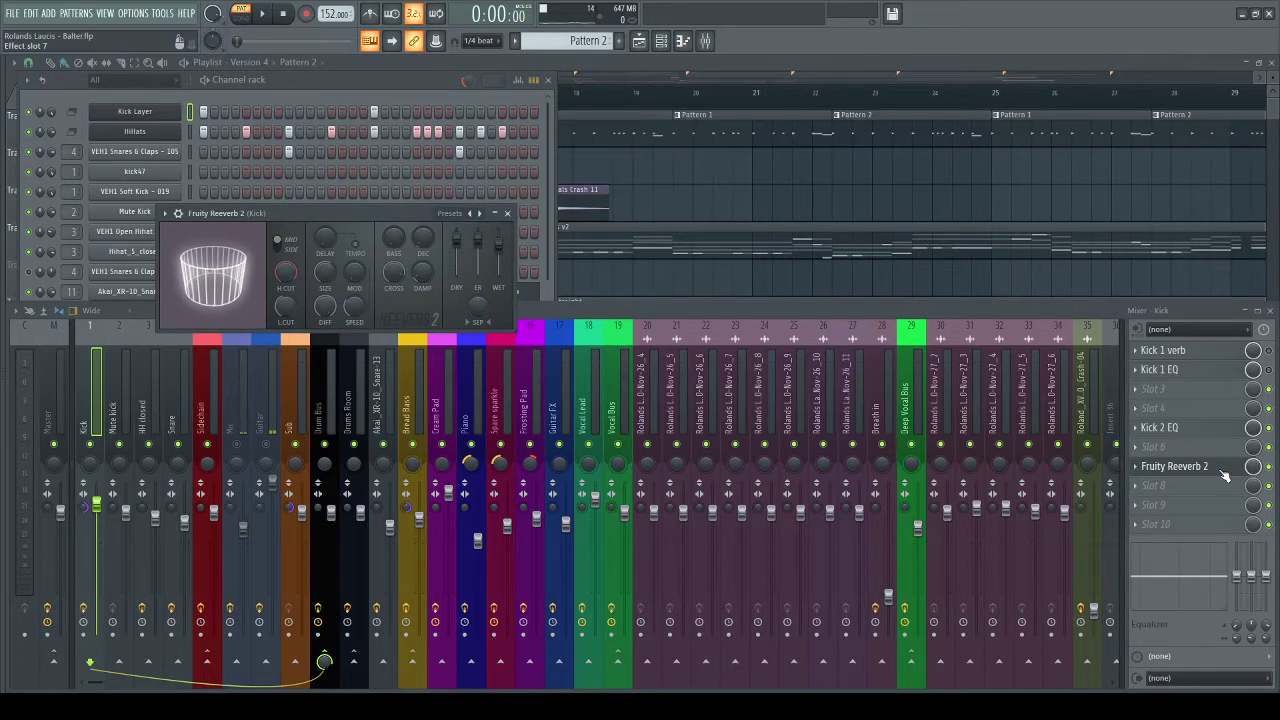
left_click(507, 213)
- Check the HH closed and Akai_XR-10_Snare-13 track routing and view the Fruity Reeverb 2 settings on Drums Room
left_click(146, 405)
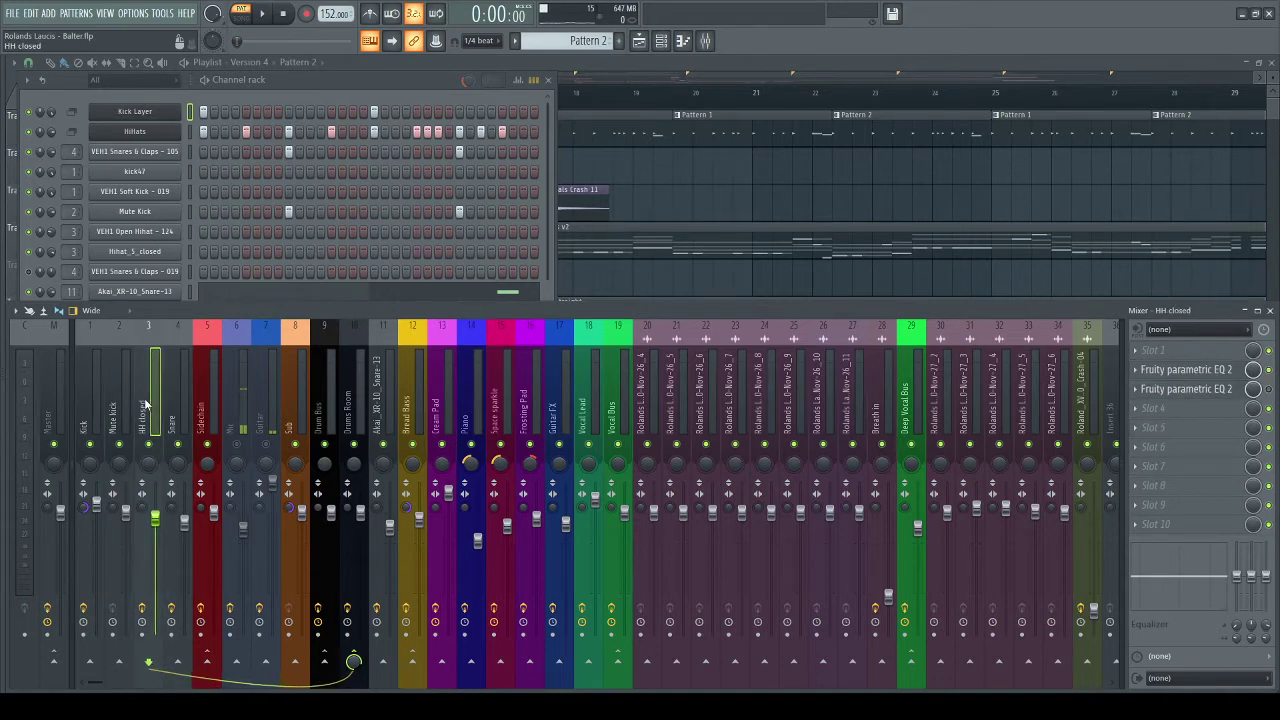
left_click(390, 398)
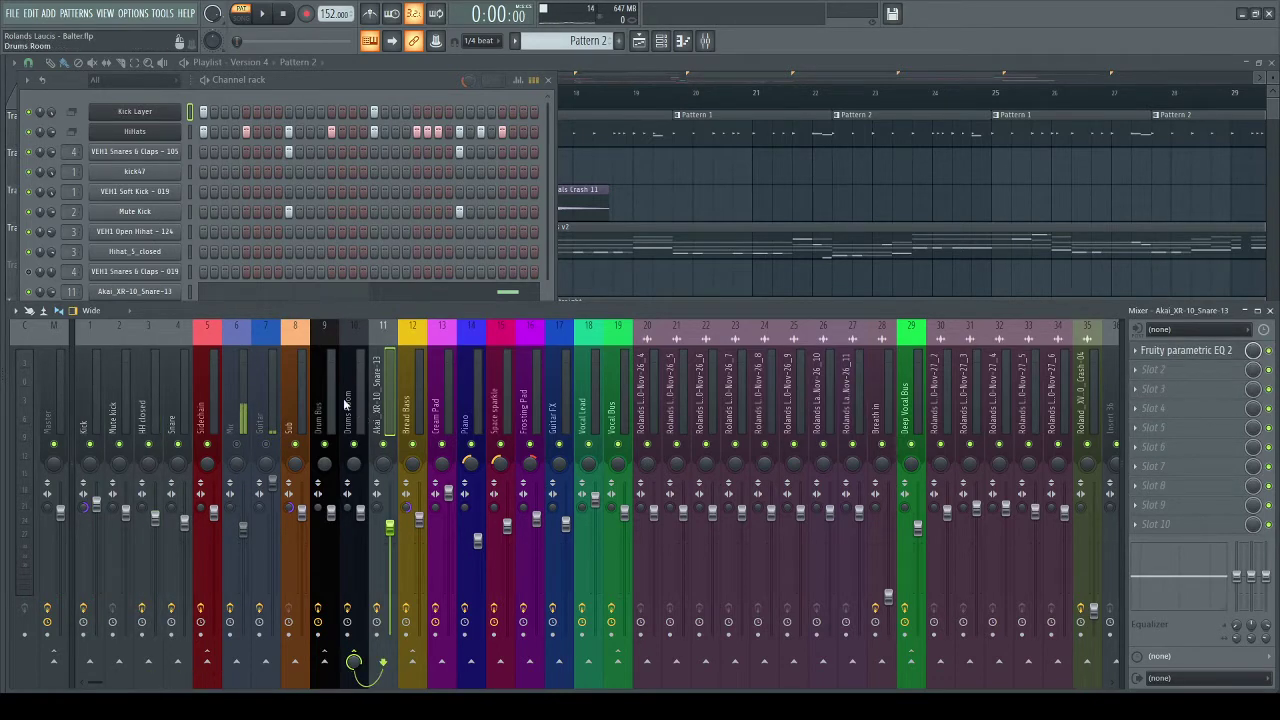
left_click(367, 414)
left_click(1212, 352)
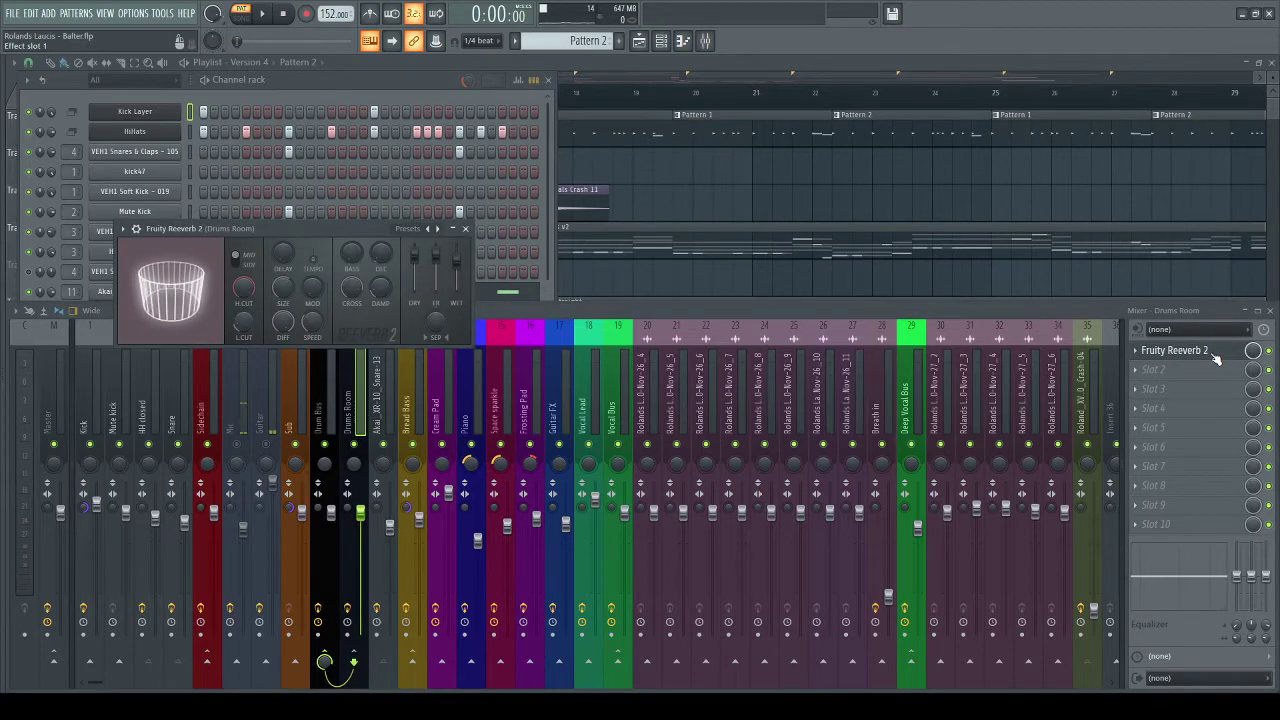
left_click(465, 228)
- Open Maximus on the Drum Bus and play Pattern 2 through it
left_click(331, 374)
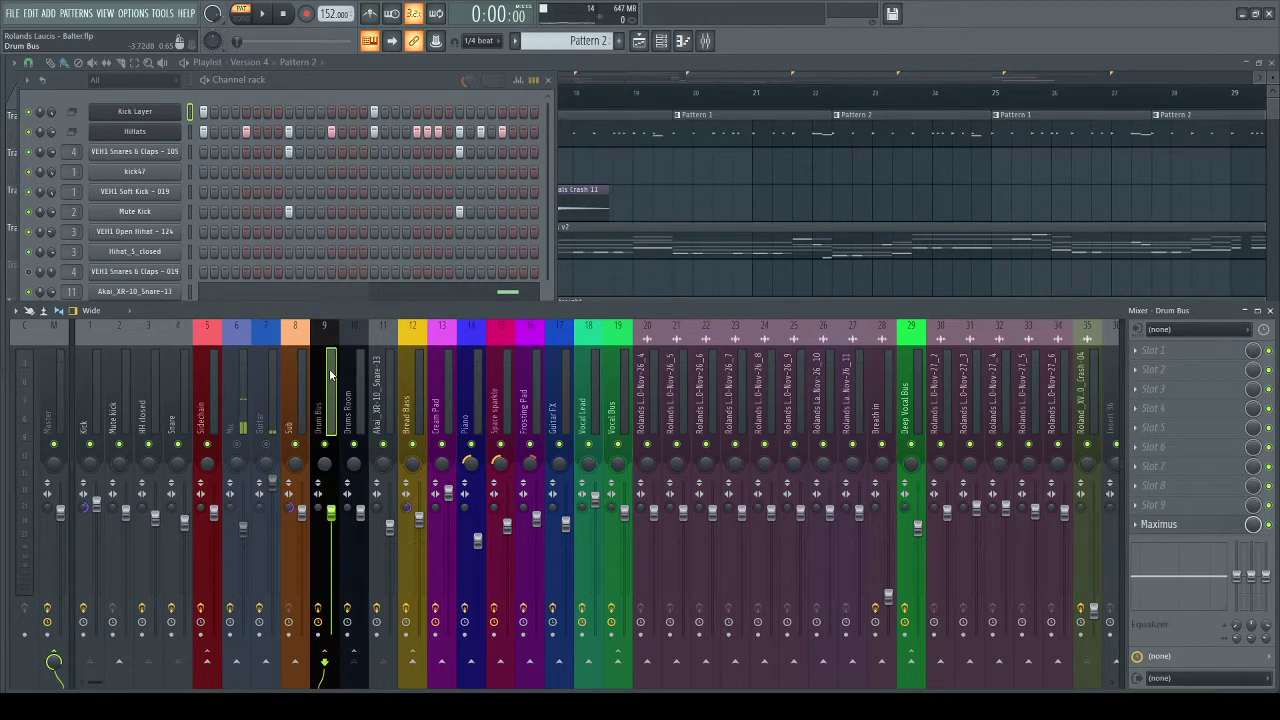
left_click(1159, 524)
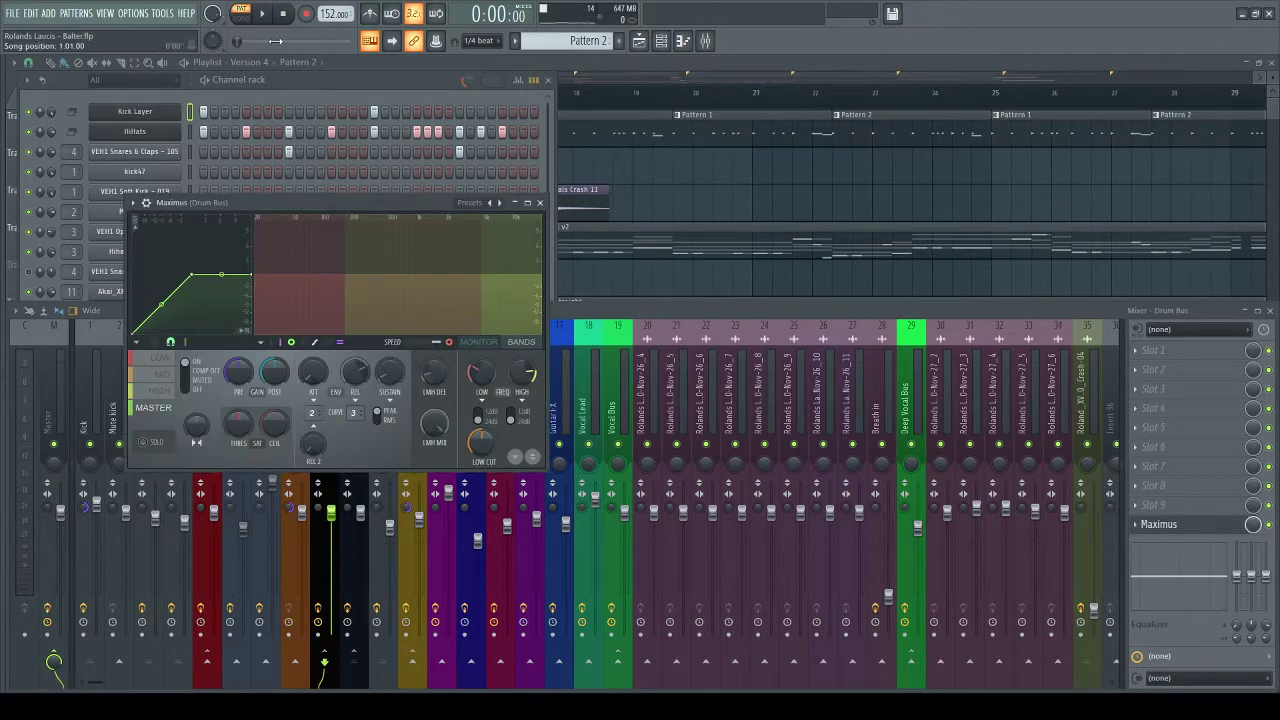
key("space")
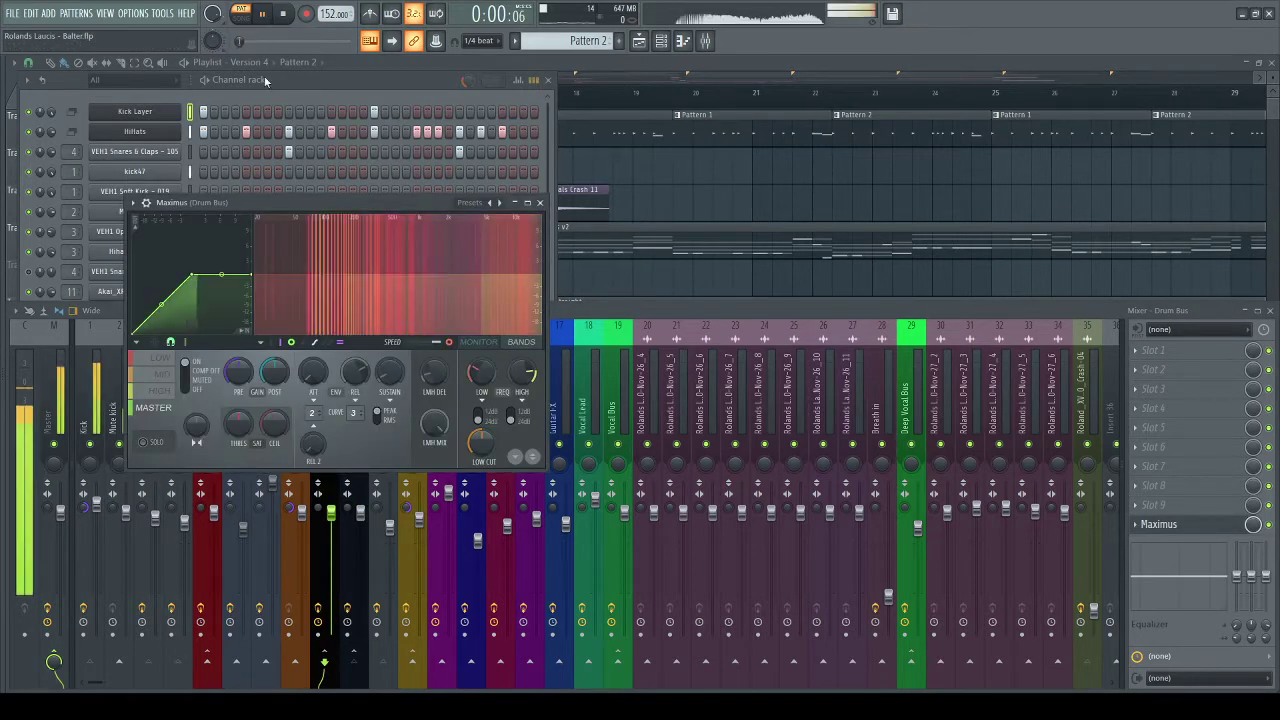
- Compare the low, mid, high and master bands in Maximus during Pattern 2 playback, closing the effect and stopping playback to finish
left_click(489, 343)
left_click(160, 359)
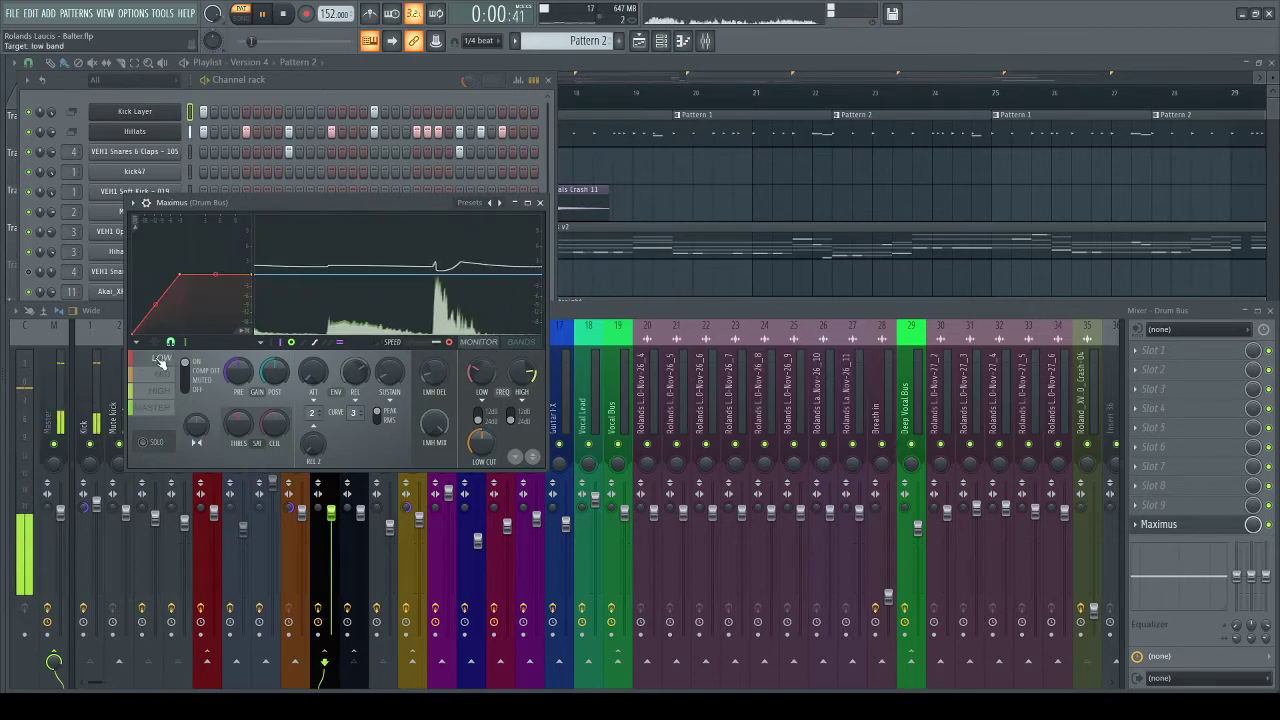
left_click(166, 375)
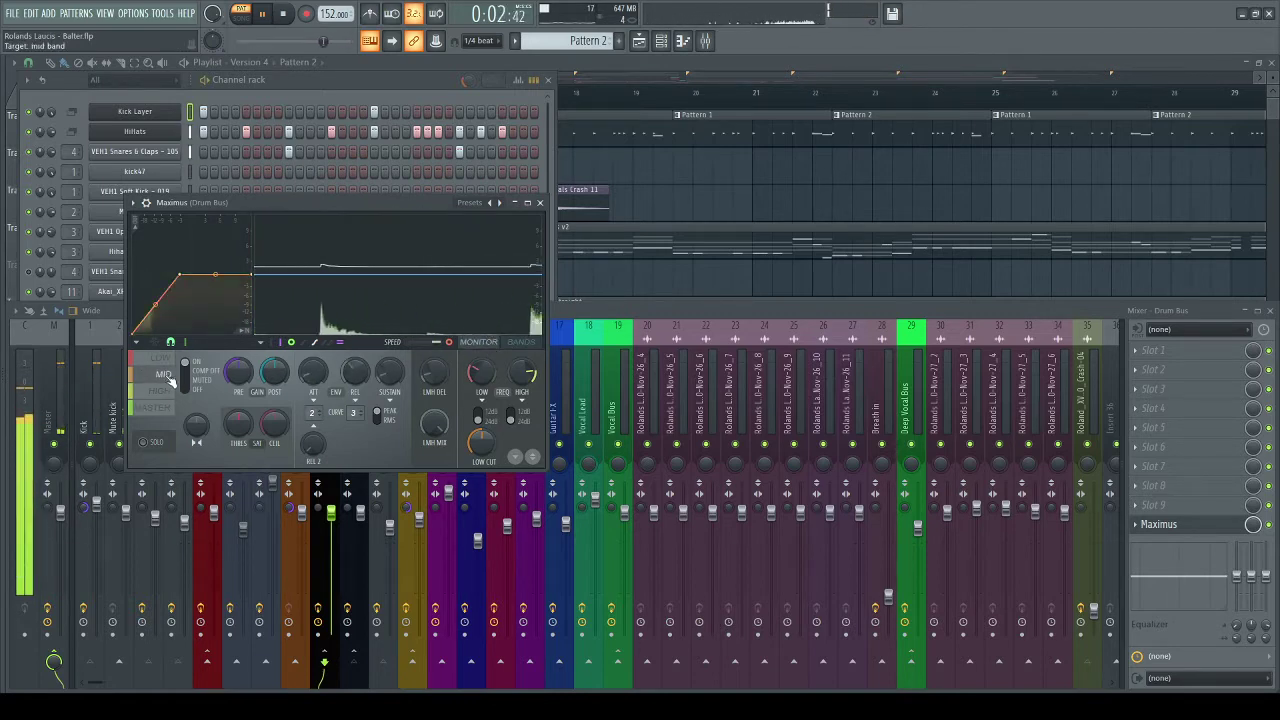
left_click(160, 391)
left_click(521, 342)
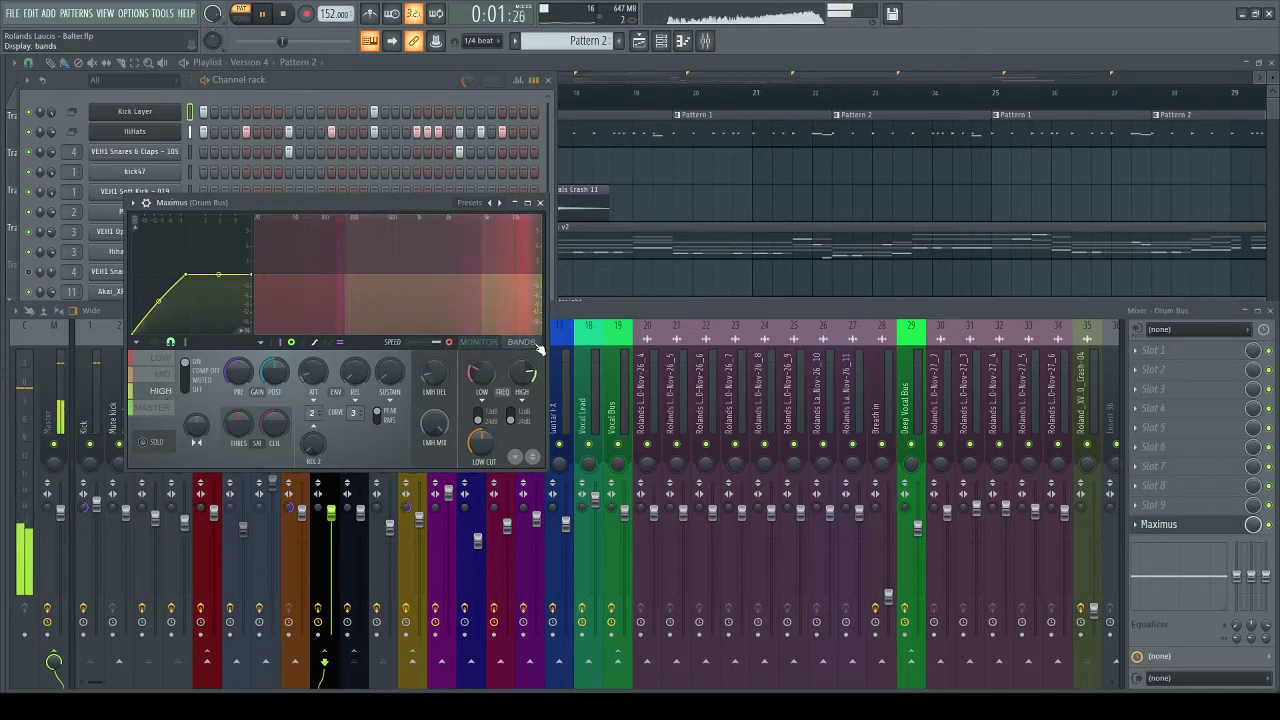
left_click(153, 407)
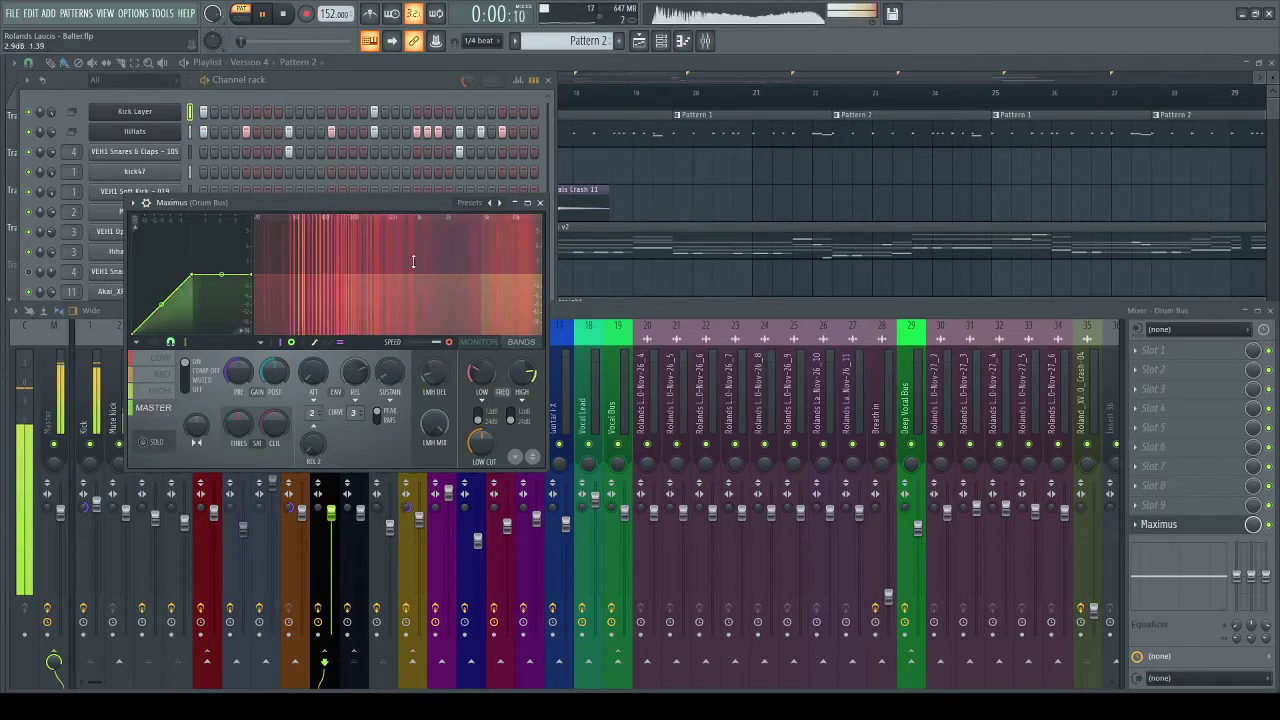
left_click(540, 202)
key("space")
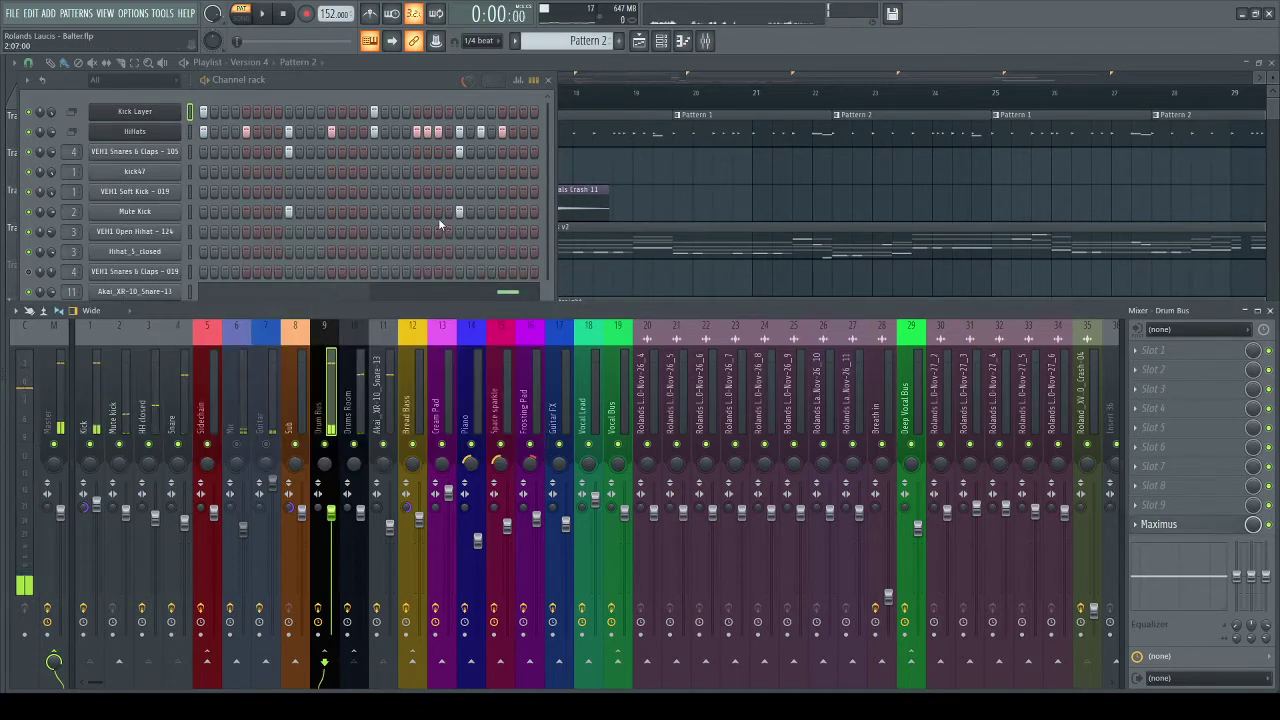
- Audition the HiHats layer and its VEH1 Open Hihat - 124 and Hihat_5_closed channels individually
left_click(312, 82)
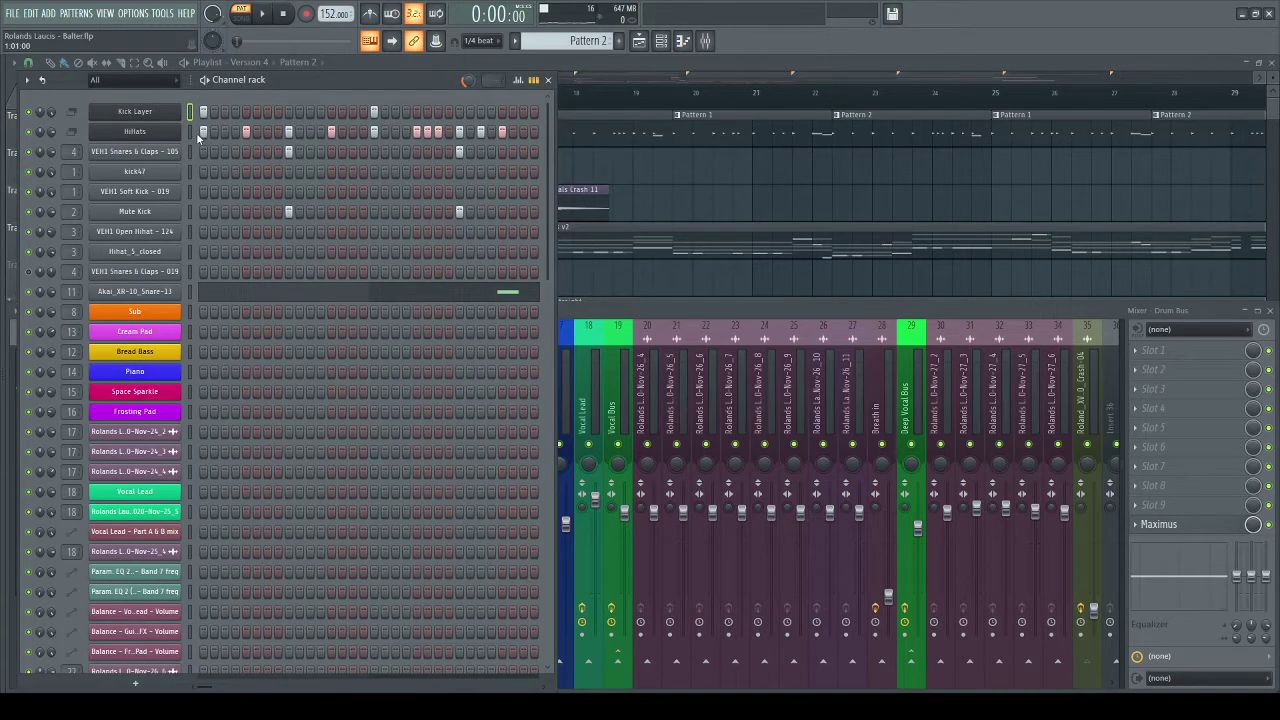
left_click(190, 131)
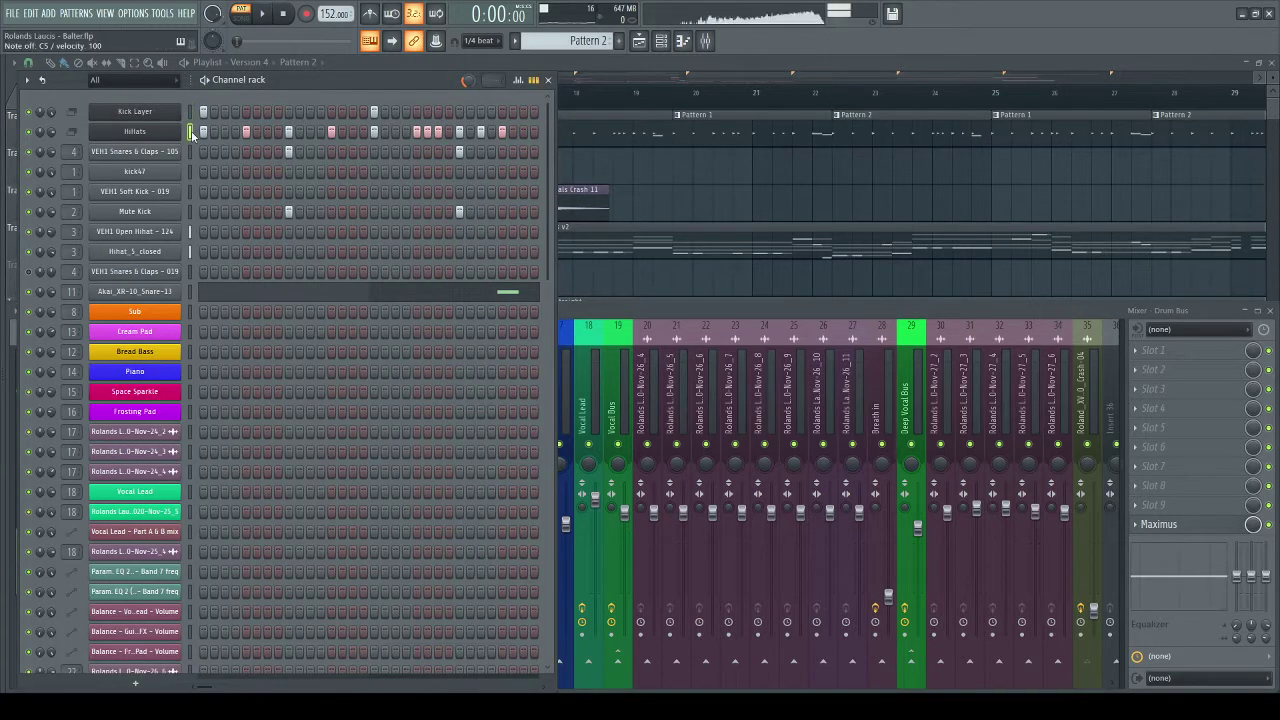
left_click(190, 231)
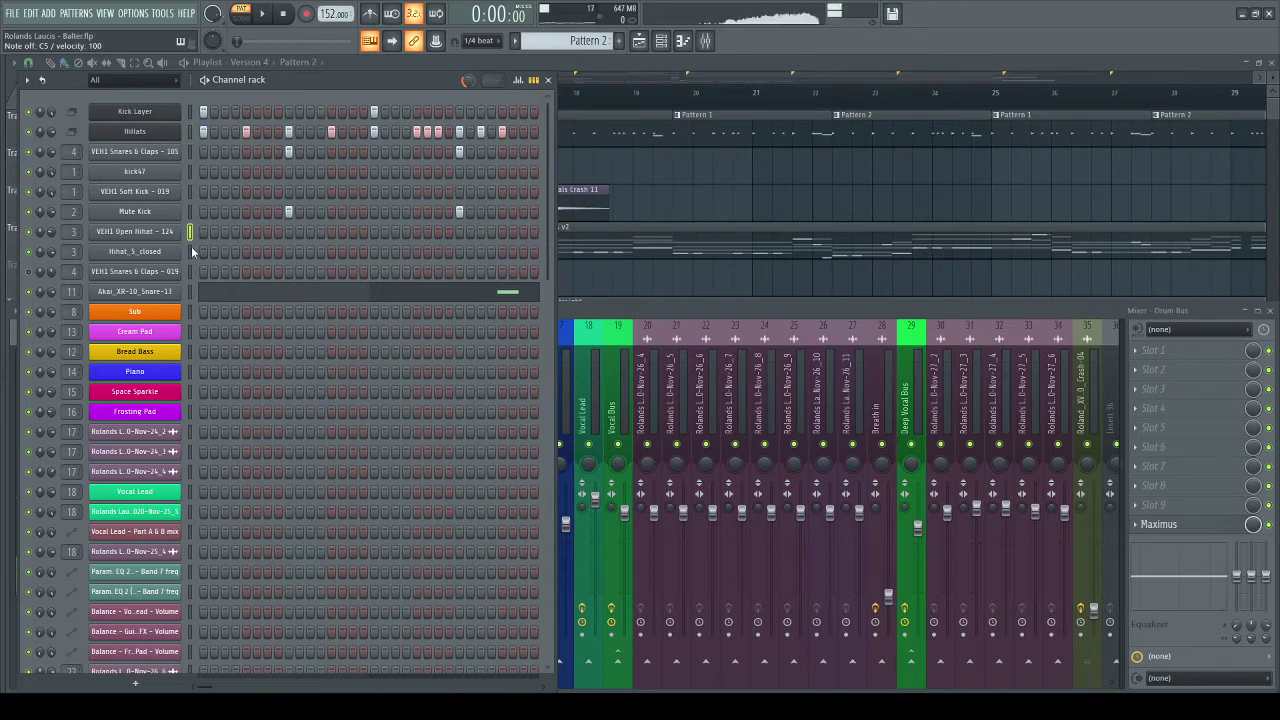
left_click(190, 250)
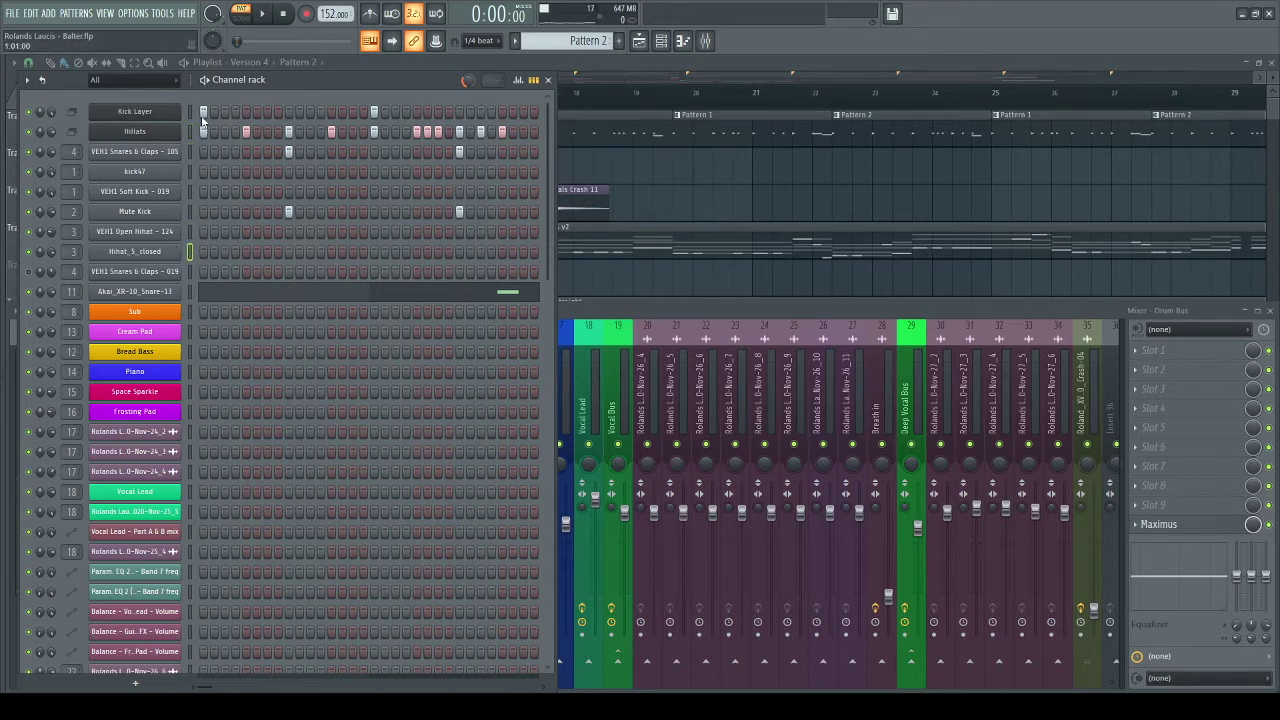
- Select the Mute Kick channel in Pattern 1 and inspect the routing of its mixer track
left_click(714, 133)
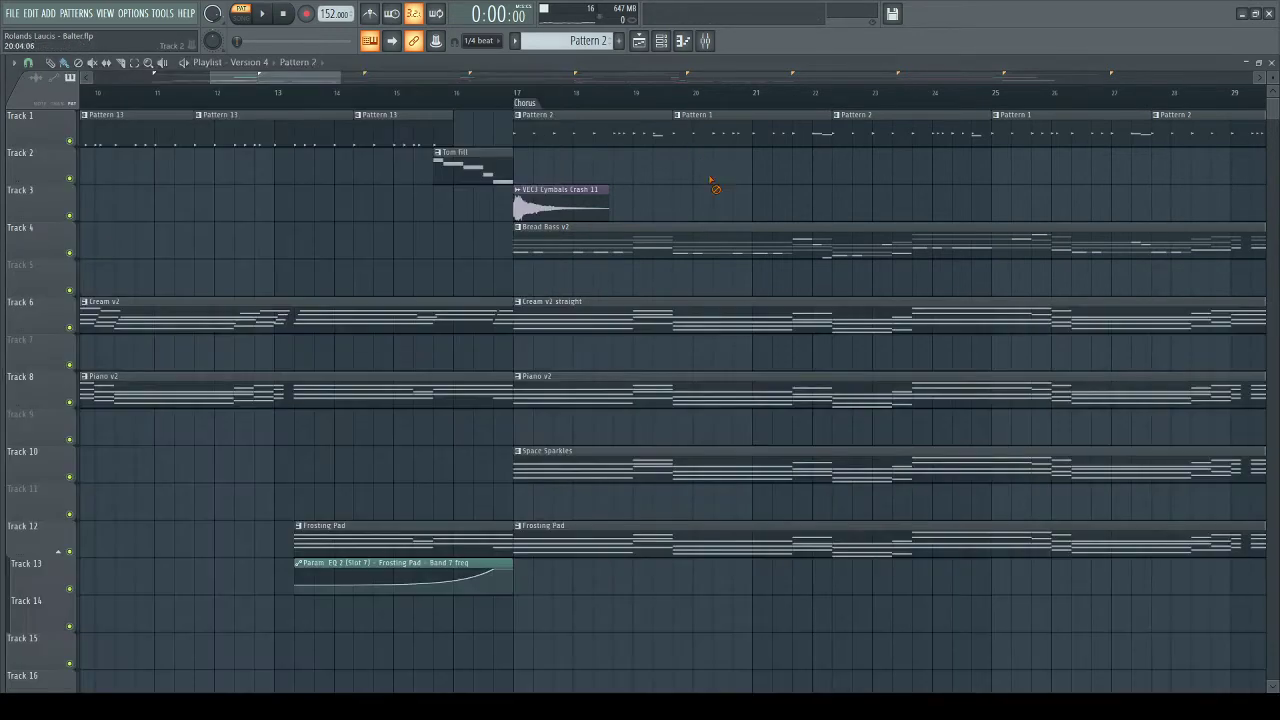
left_click(661, 41)
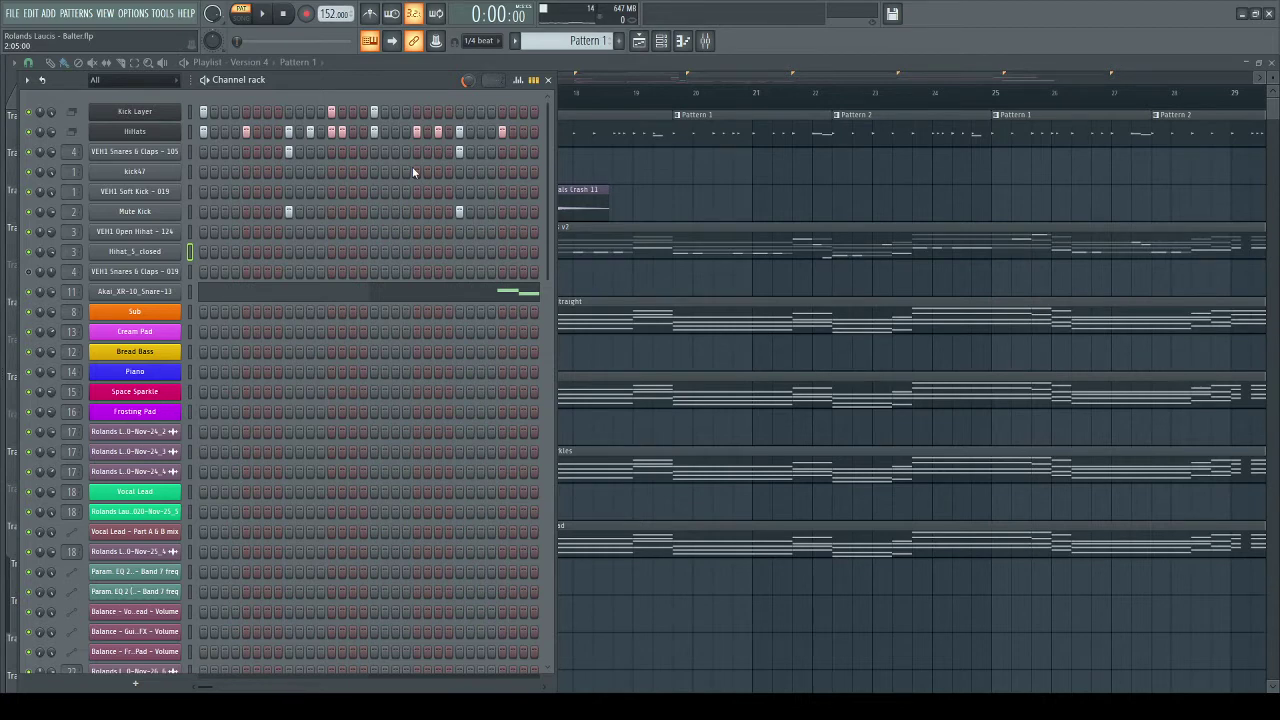
left_click(189, 212)
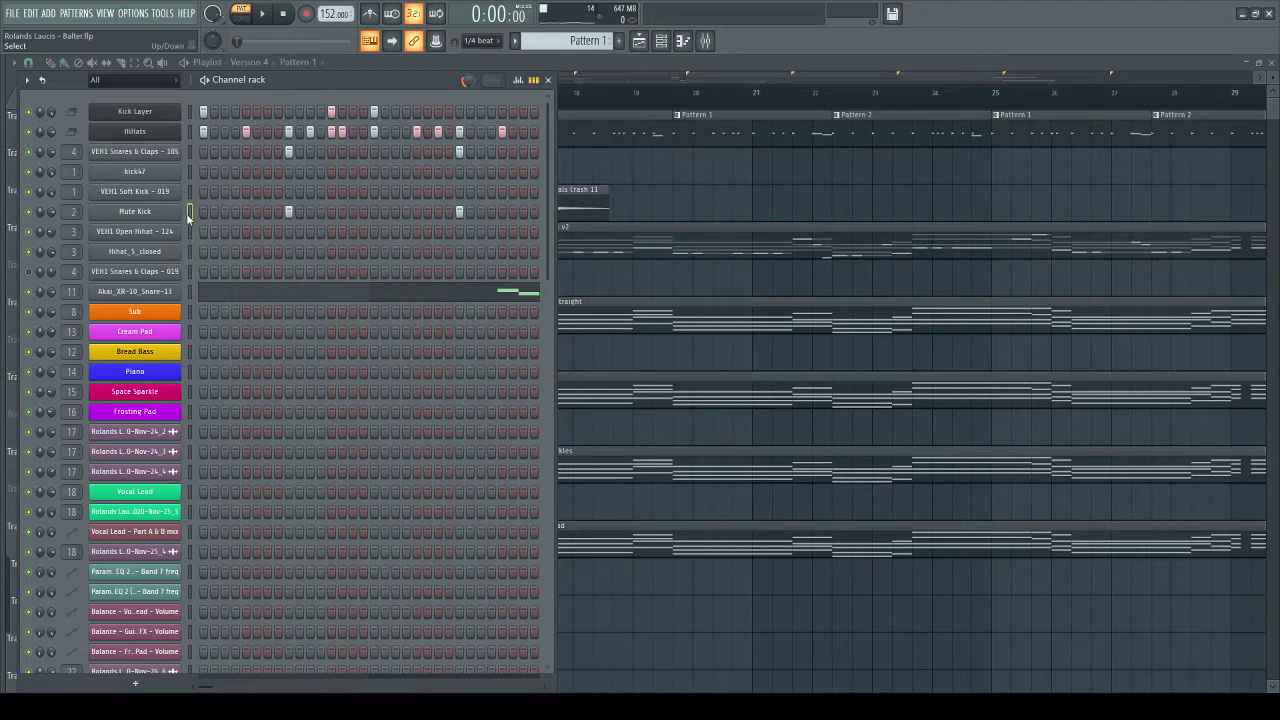
left_click(683, 40)
left_click(124, 400)
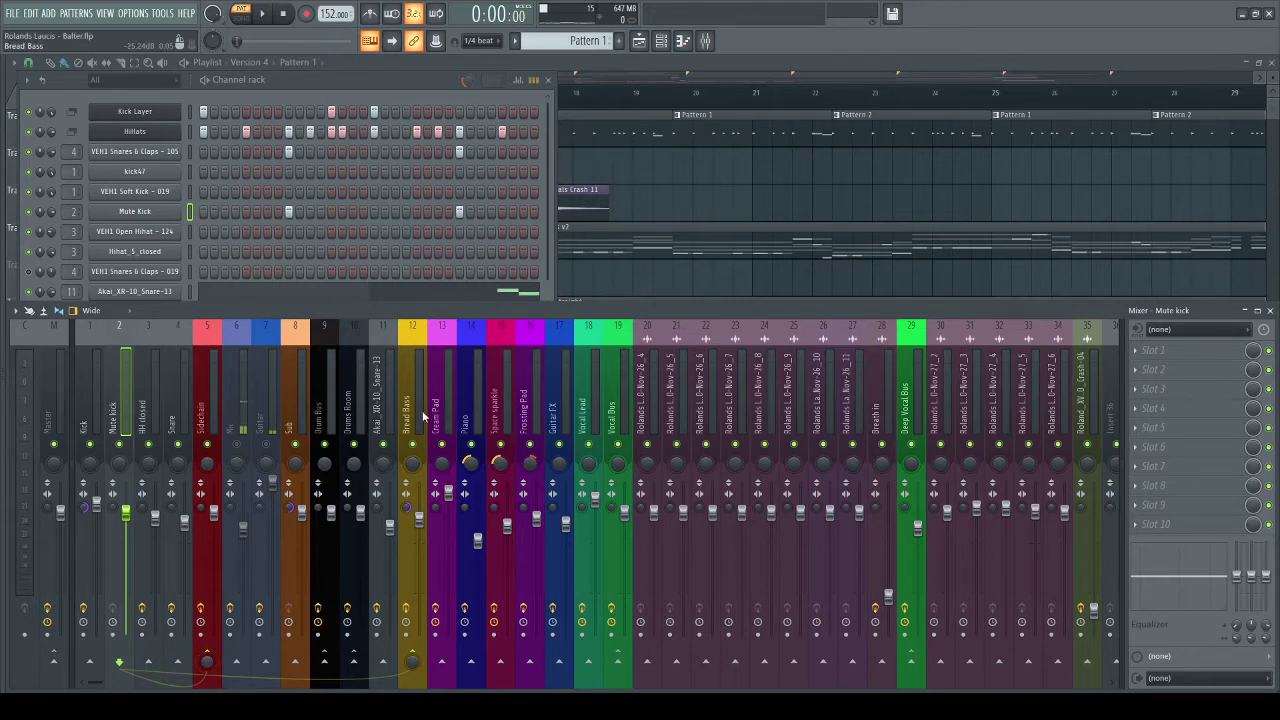
- View the Sidechain track's Fruity parametric EQ 2 and move it to effect slot 1
left_click(213, 392)
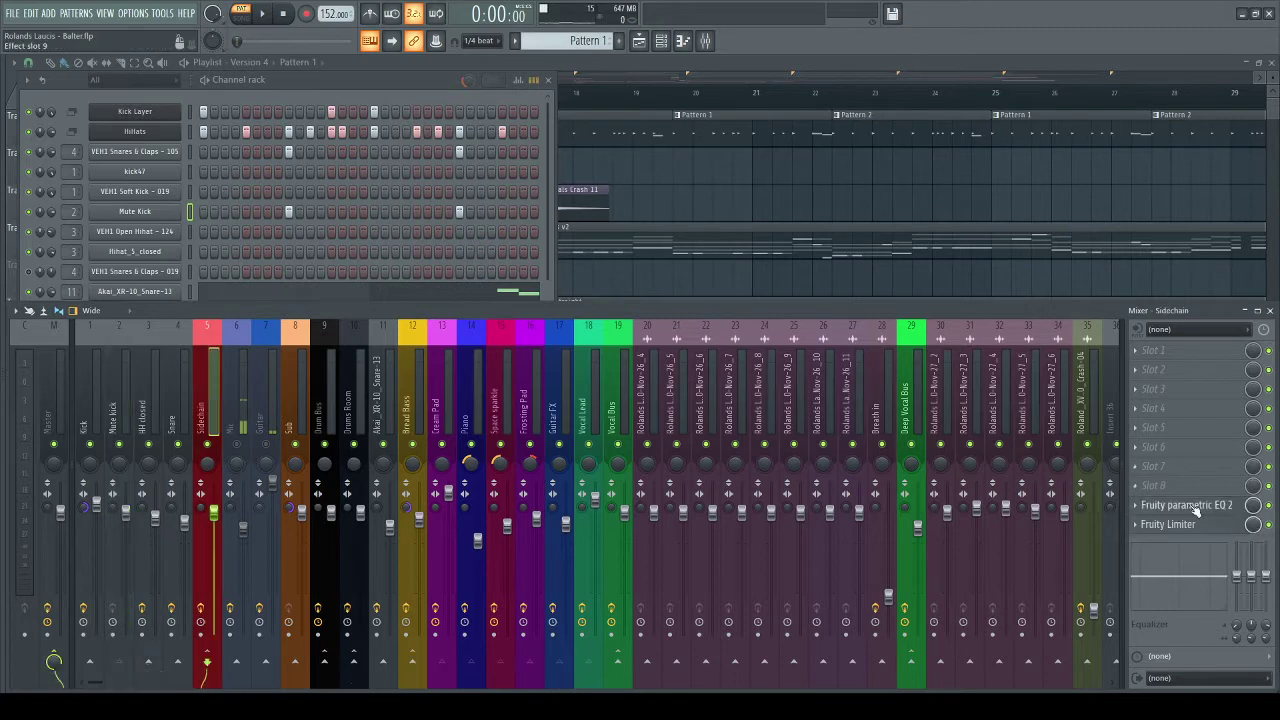
left_click(1177, 507)
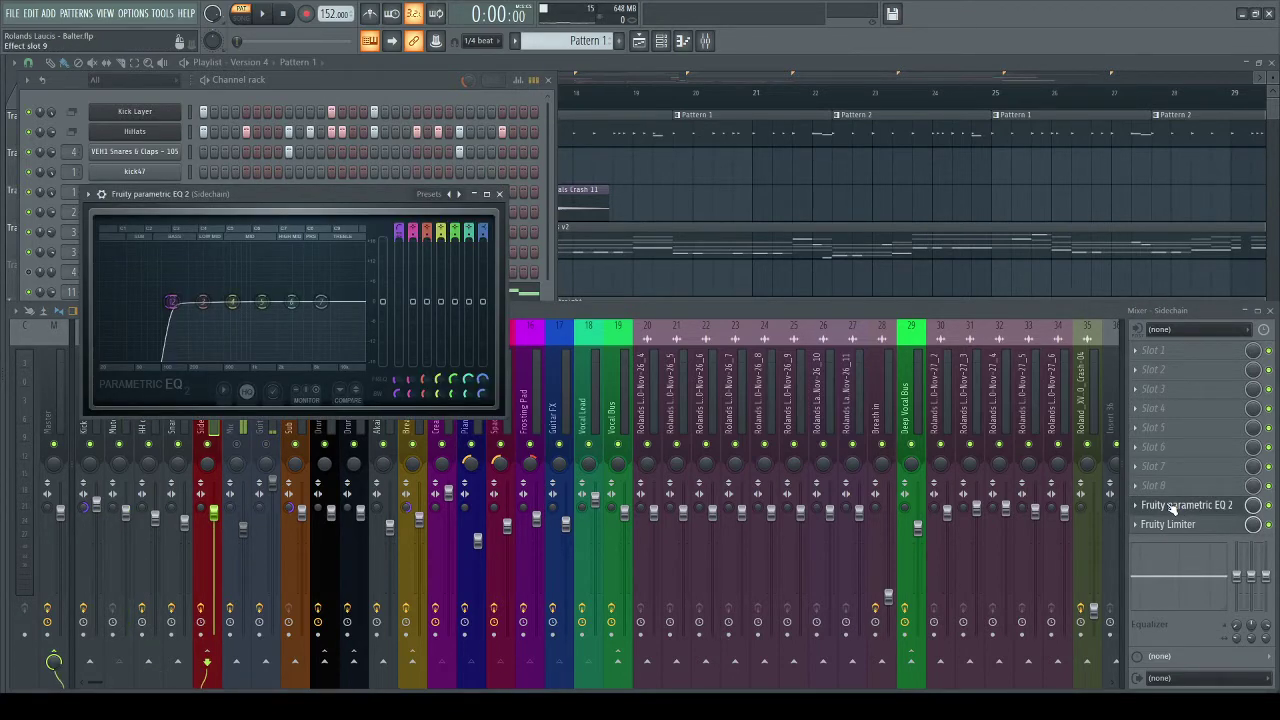
left_click_drag(1172, 508, 1173, 357)
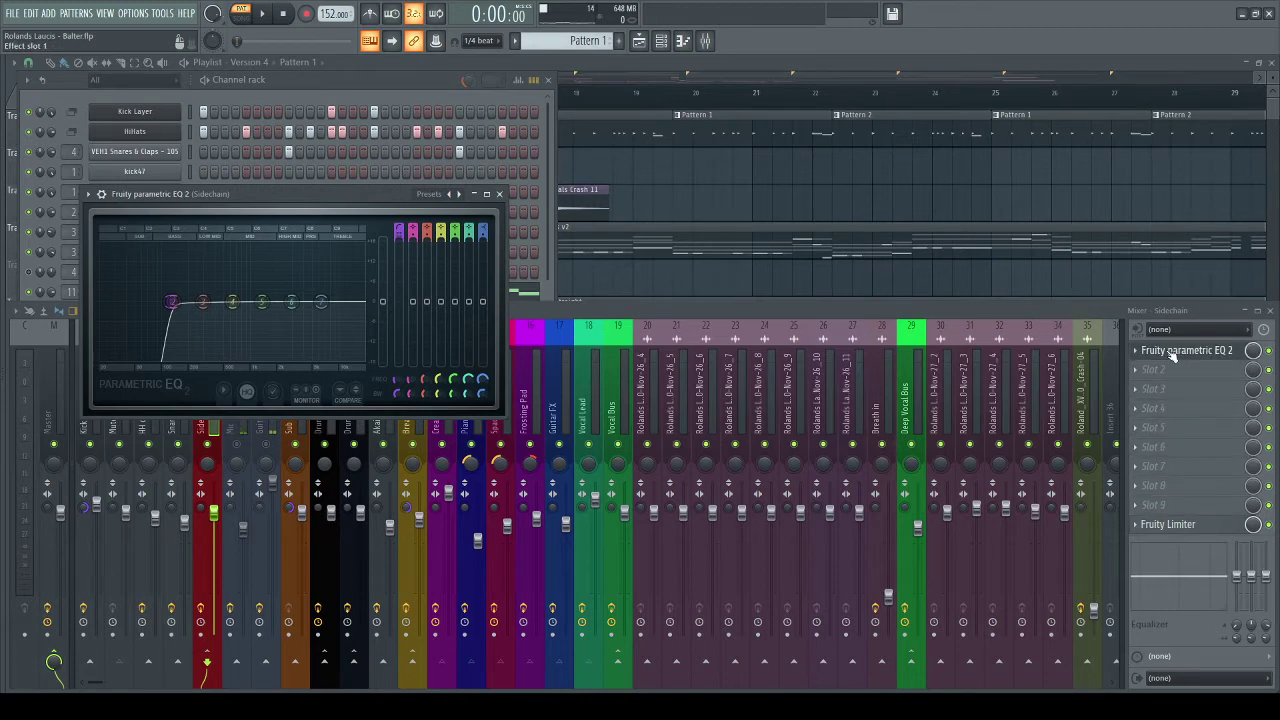
left_click(1172, 354)
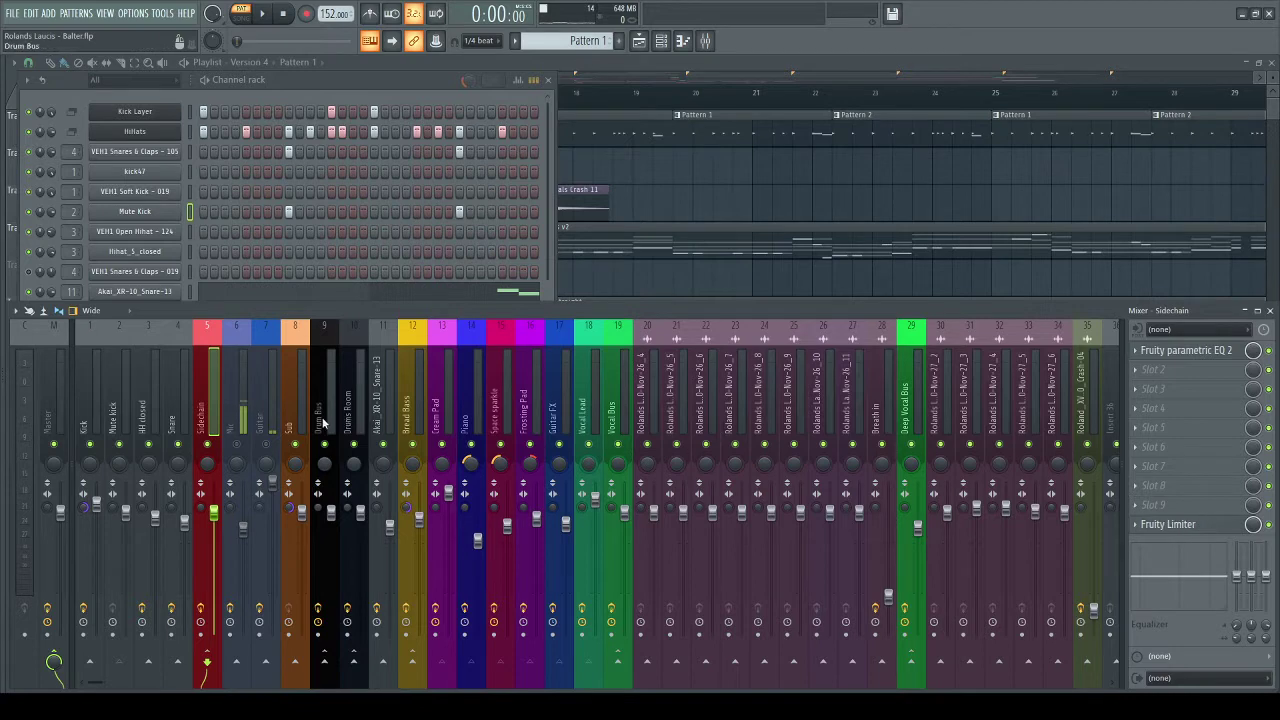
- Check which instrument and lead tracks route to Sidechain, from Bread Bass and Piano through Guitar FX, Vocal Lead and Space Sparkle
left_click(406, 400)
left_click(463, 396)
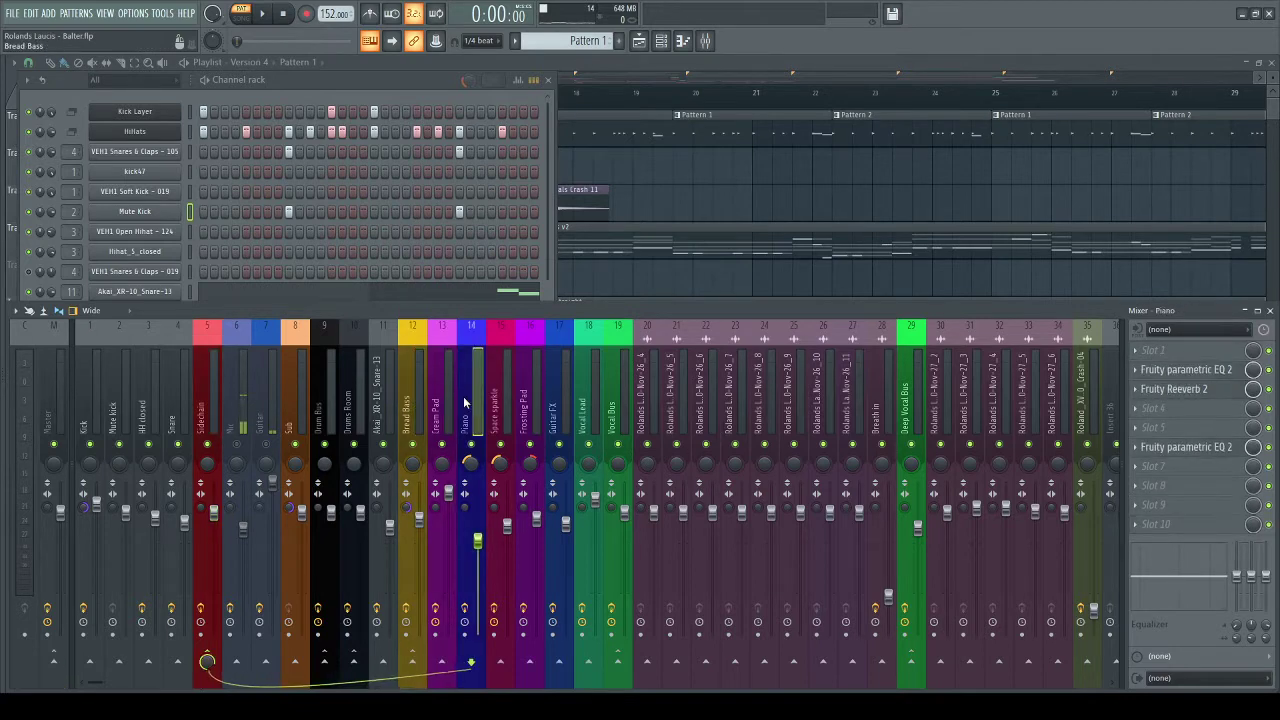
left_click(523, 400)
left_click(552, 402)
left_click(580, 405)
left_click(618, 404)
left_click(583, 403)
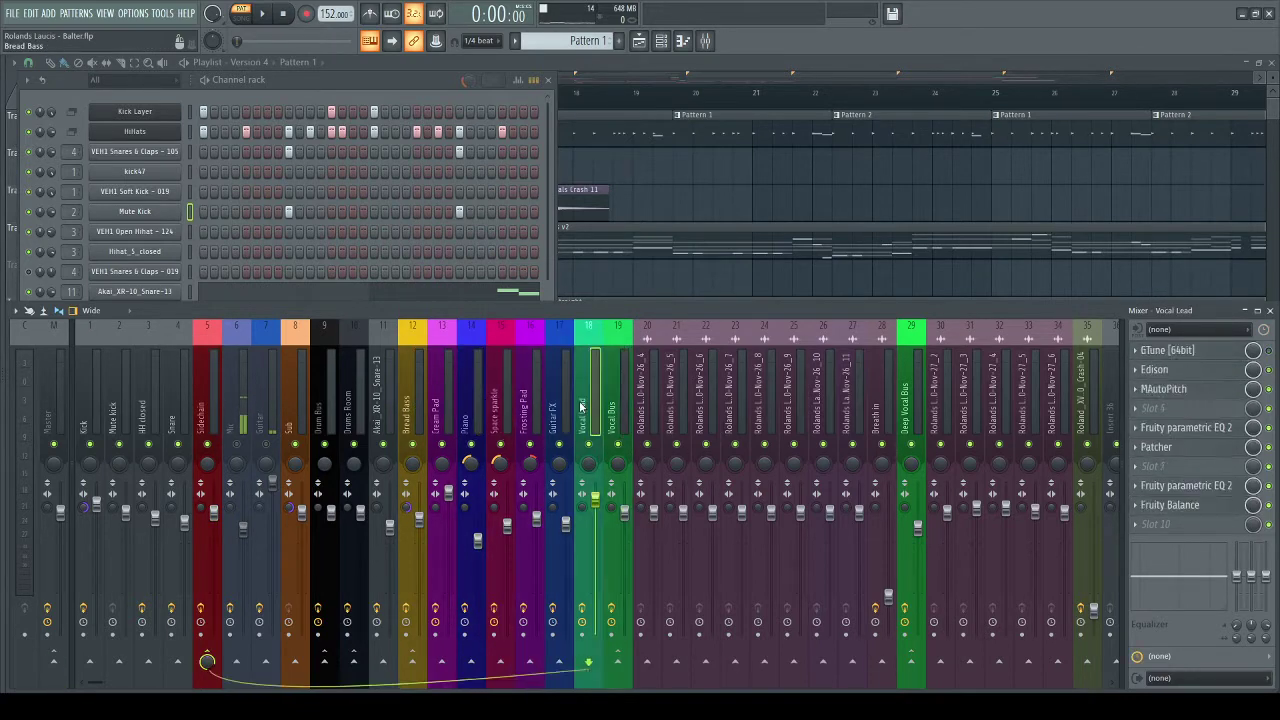
left_click(531, 403)
left_click(494, 403)
- Check the routing of the Vocal Bus, recorded vocal, Breath in and Deep Vocal Bus mixer tracks
left_click(622, 404)
left_click(771, 405)
left_click(799, 405)
left_click(856, 405)
left_click(912, 408)
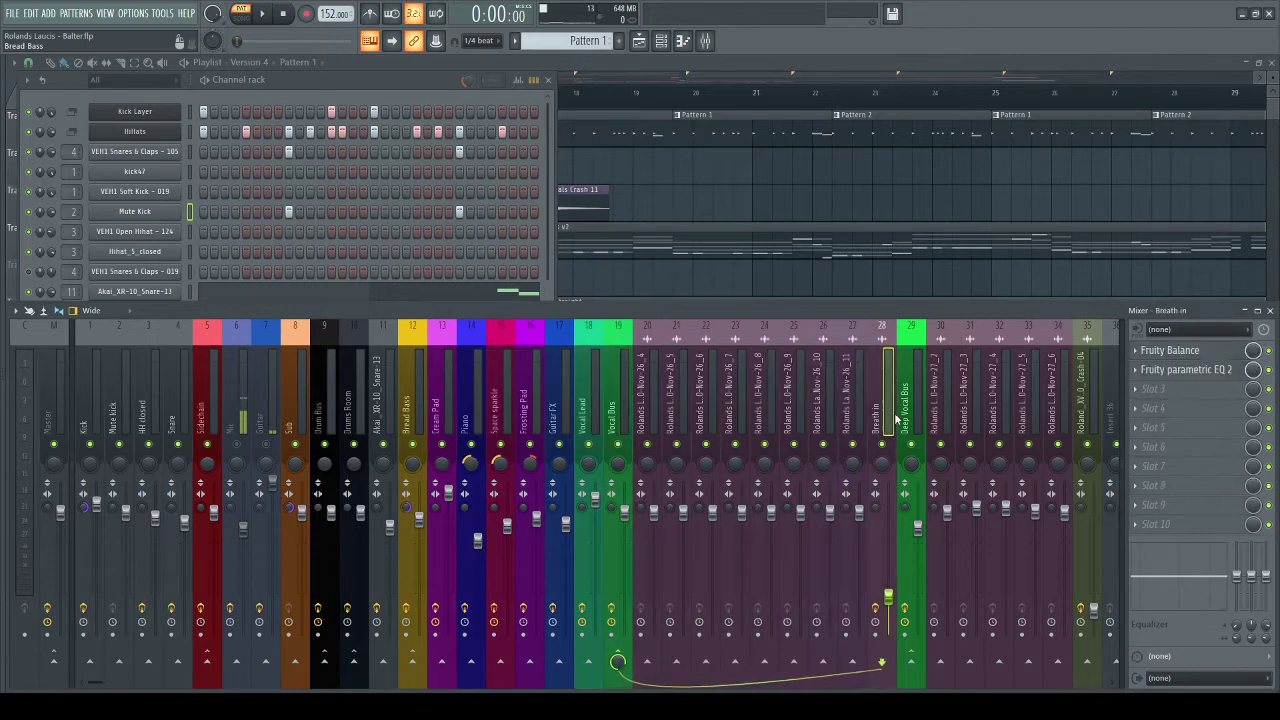
left_click(936, 418)
left_click(973, 405)
left_click(655, 405)
- Compare the effect slots and routing of the Sub, Sidechain and Bread Bass mixer tracks
left_click(303, 405)
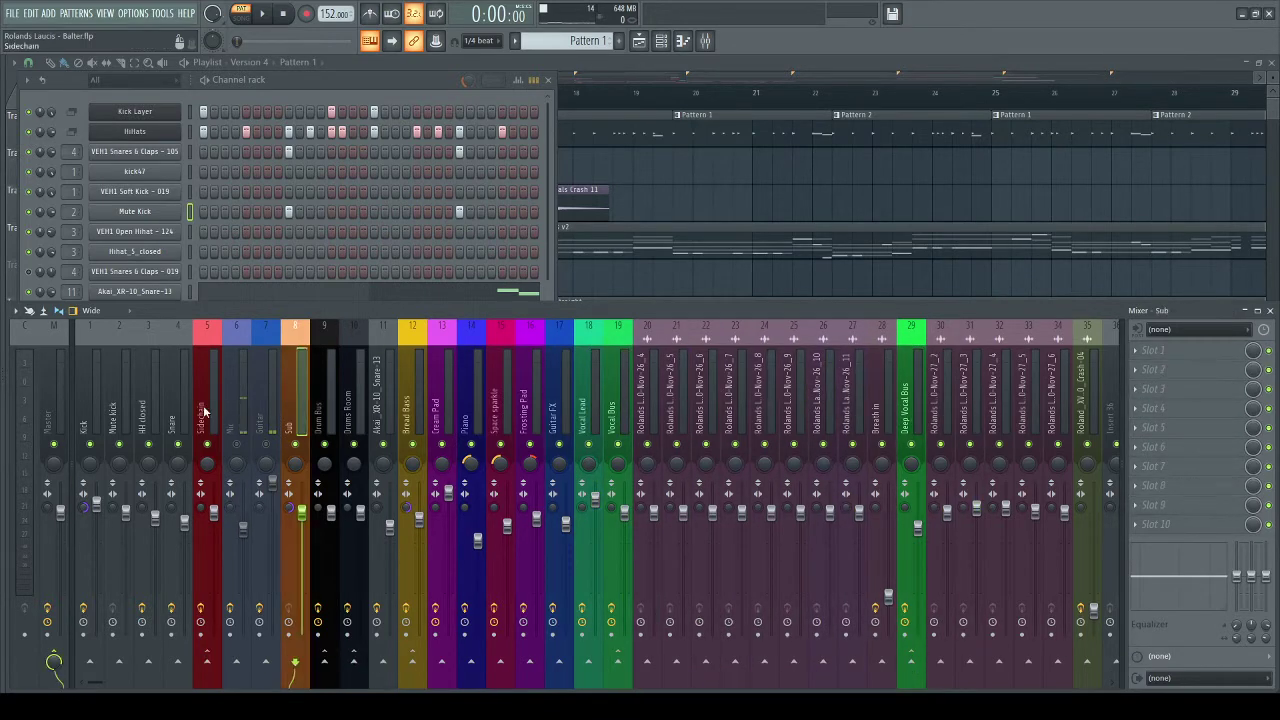
left_click(211, 405)
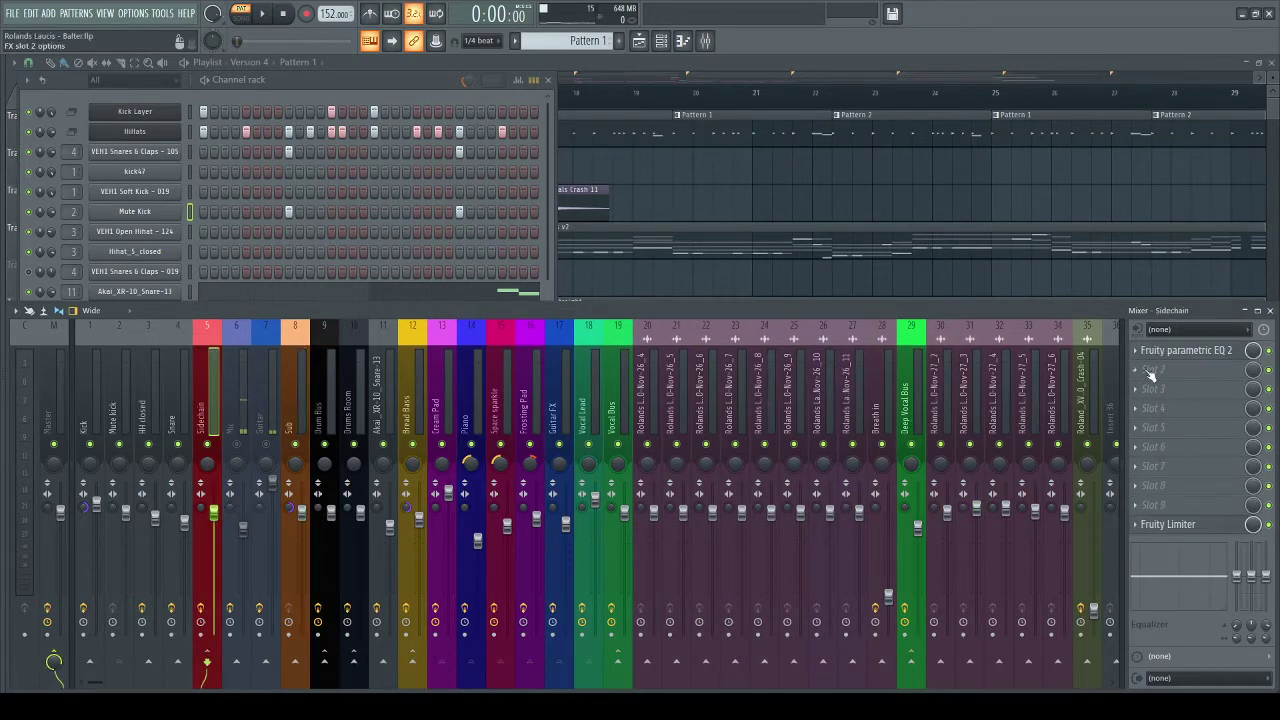
left_click(408, 394)
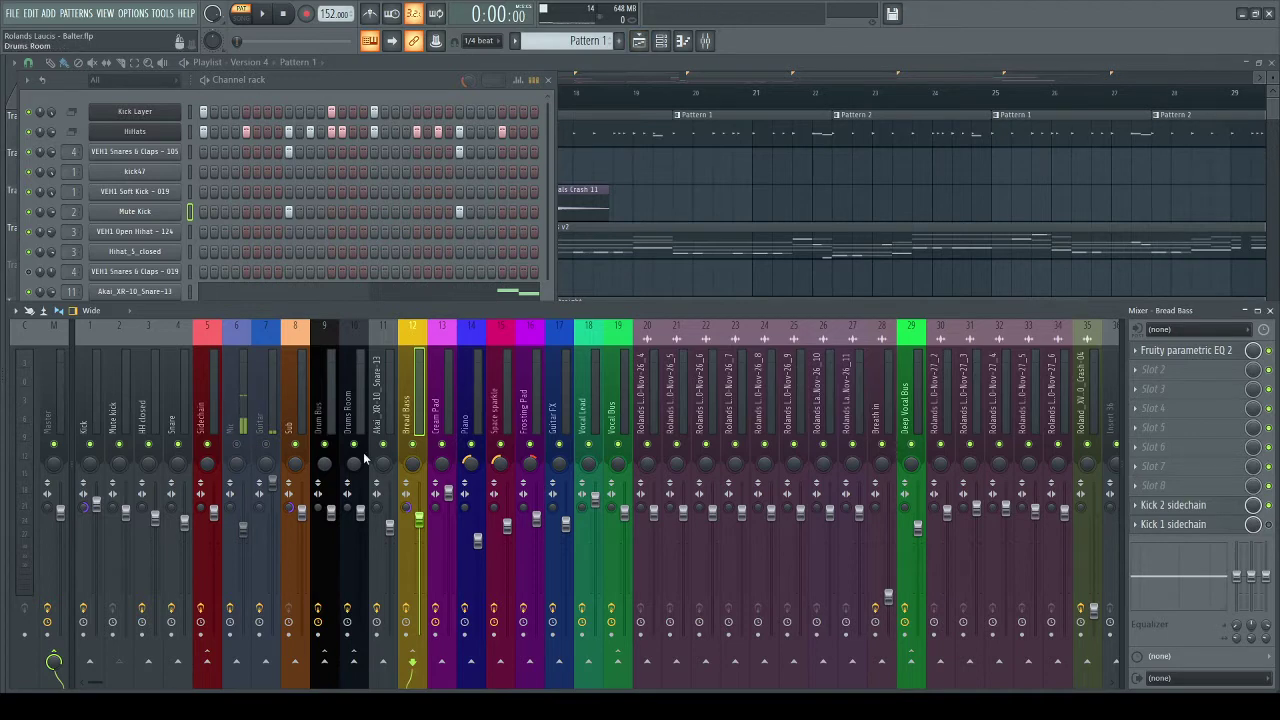
- Isolate the Track 1 drums and Track 4 Bread Bass in the playlist and set the playback position to the Chorus at bar 17
left_click(800, 155)
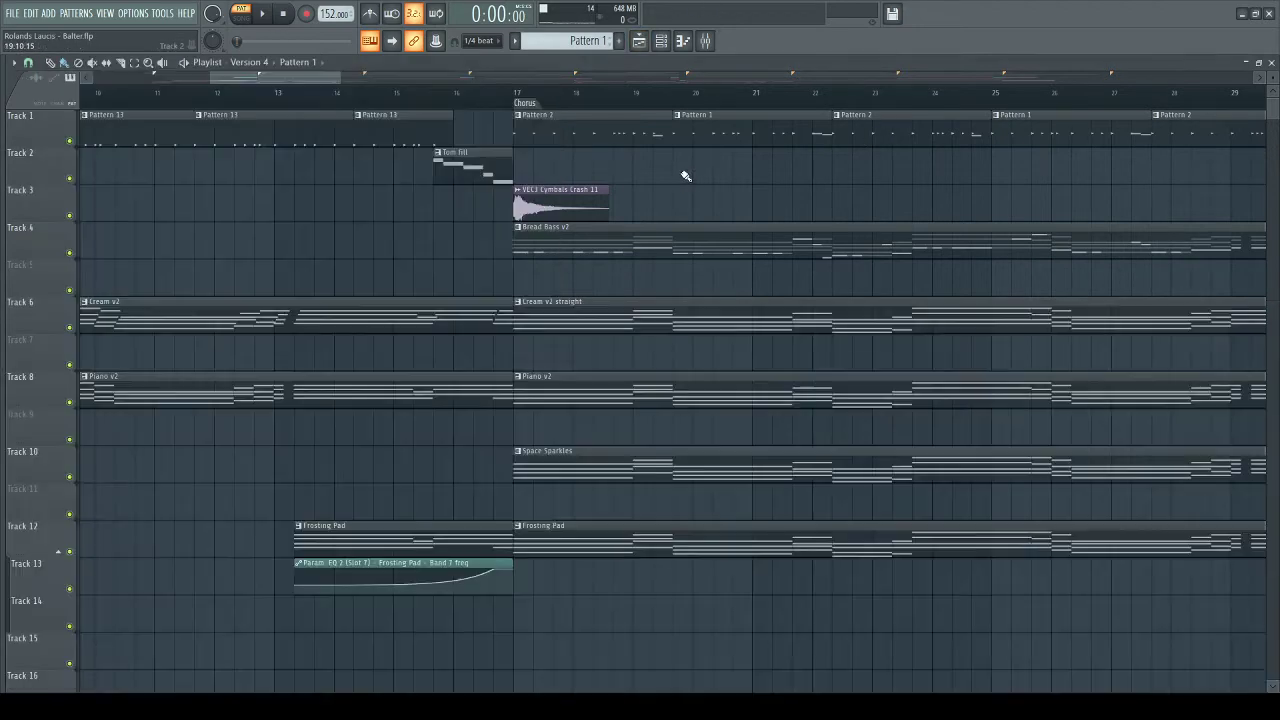
right_click(68, 141)
left_click_drag(597, 371, 477, 251)
left_click_drag(563, 606, 401, 280)
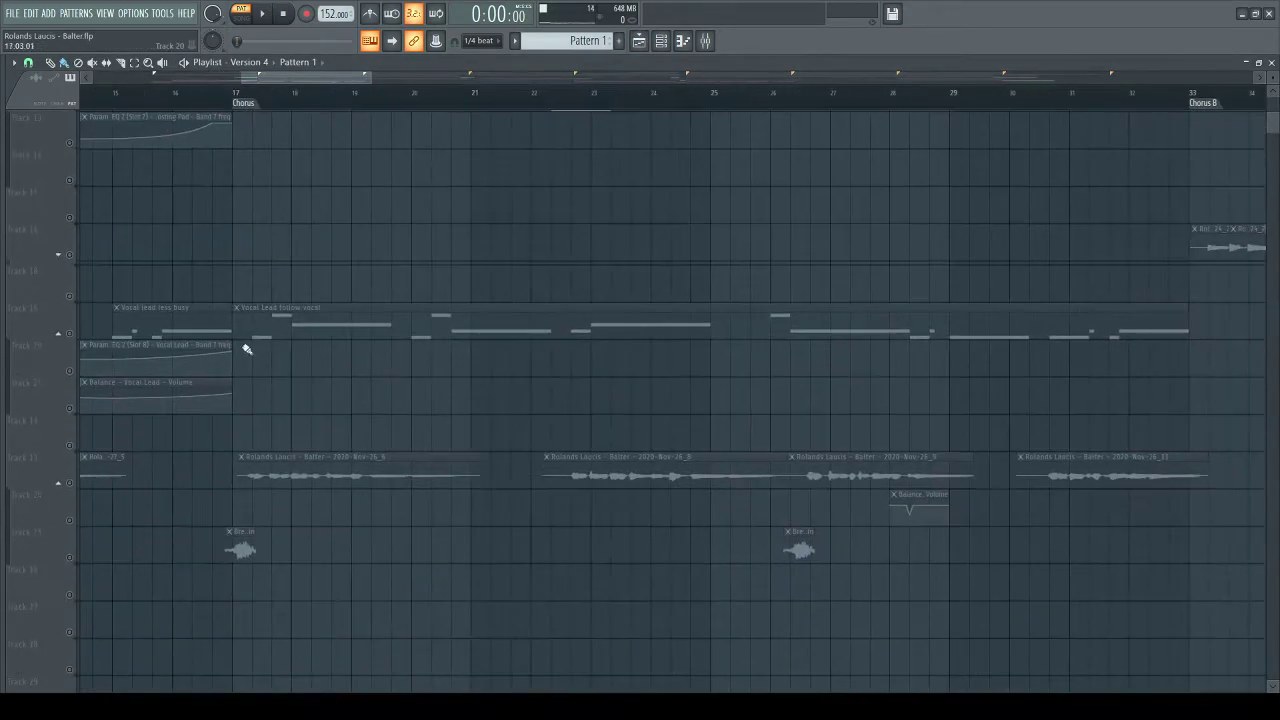
left_click_drag(462, 567, 599, 650)
left_click_drag(470, 160, 494, 454)
left_click_drag(524, 386, 501, 455)
left_click(69, 252)
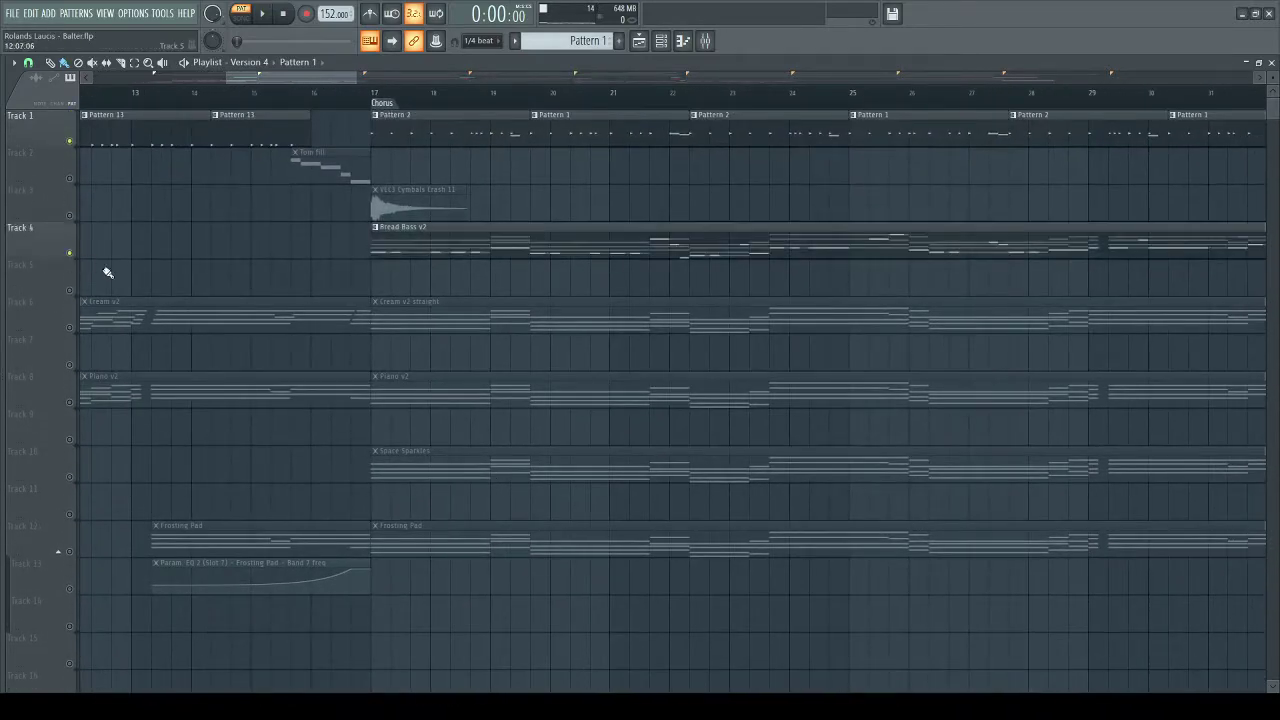
left_click(401, 101)
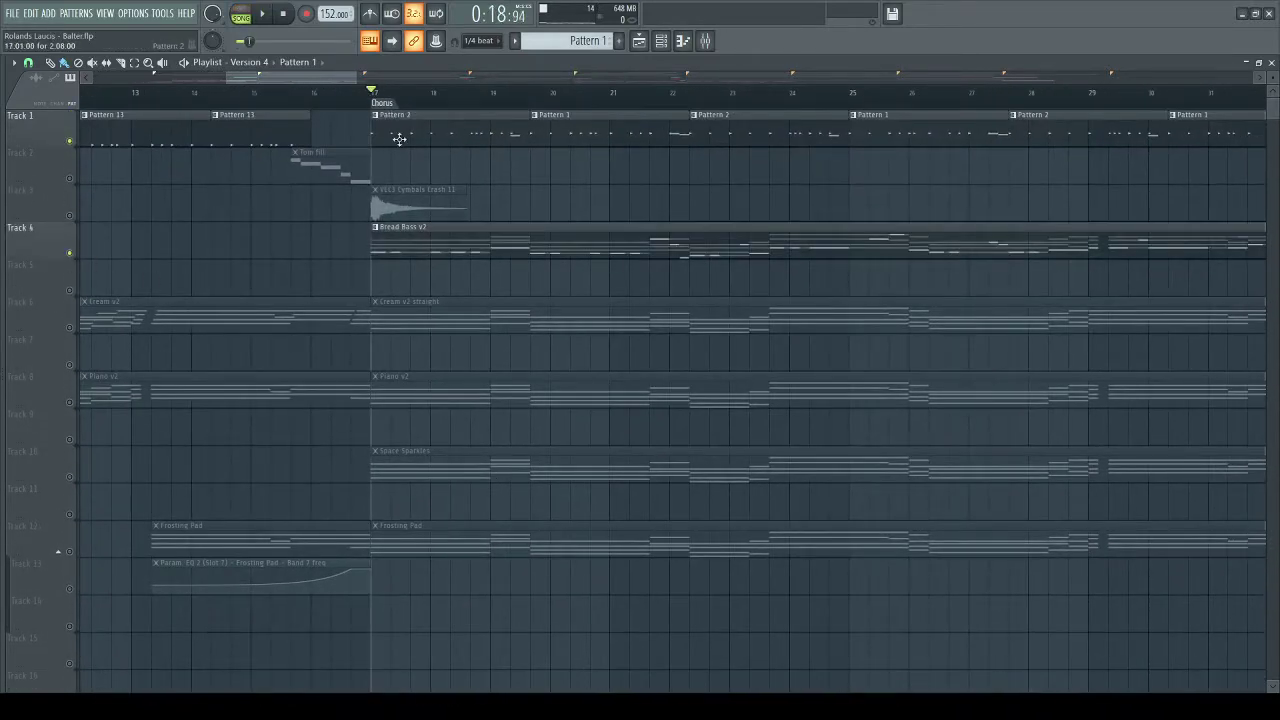
- Play the Bread Bass v2 pattern in pattern mode and follow its notes in the Bread Bass piano roll
left_click(395, 239)
left_click(252, 15)
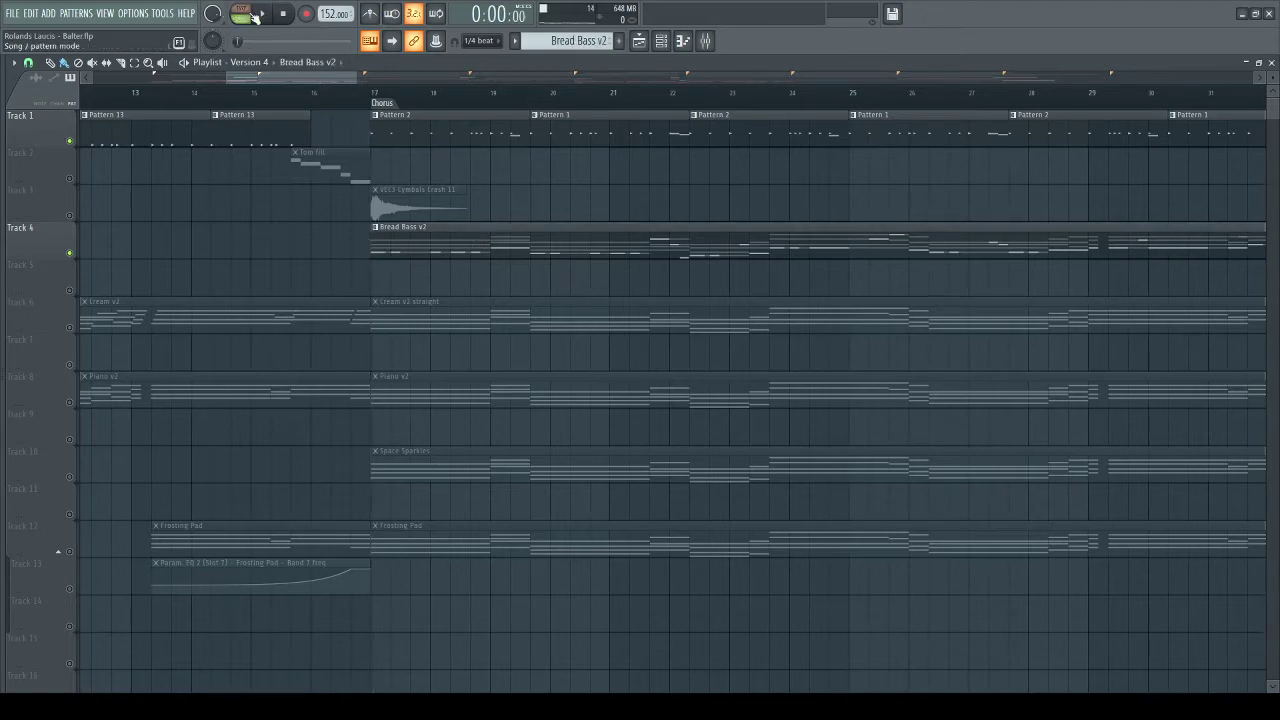
key("space")
left_click(660, 42)
left_click(318, 354)
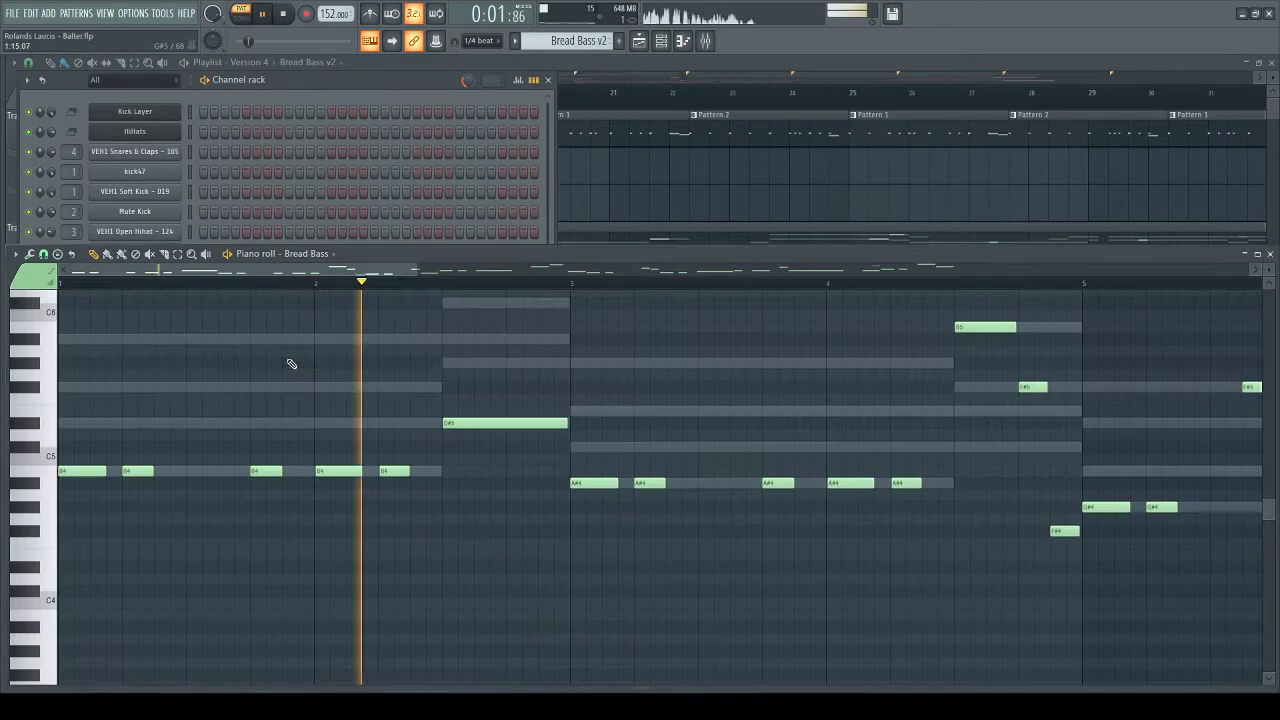
scroll(530, 380, "up", 2)
scroll(549, 286, "down", 2)
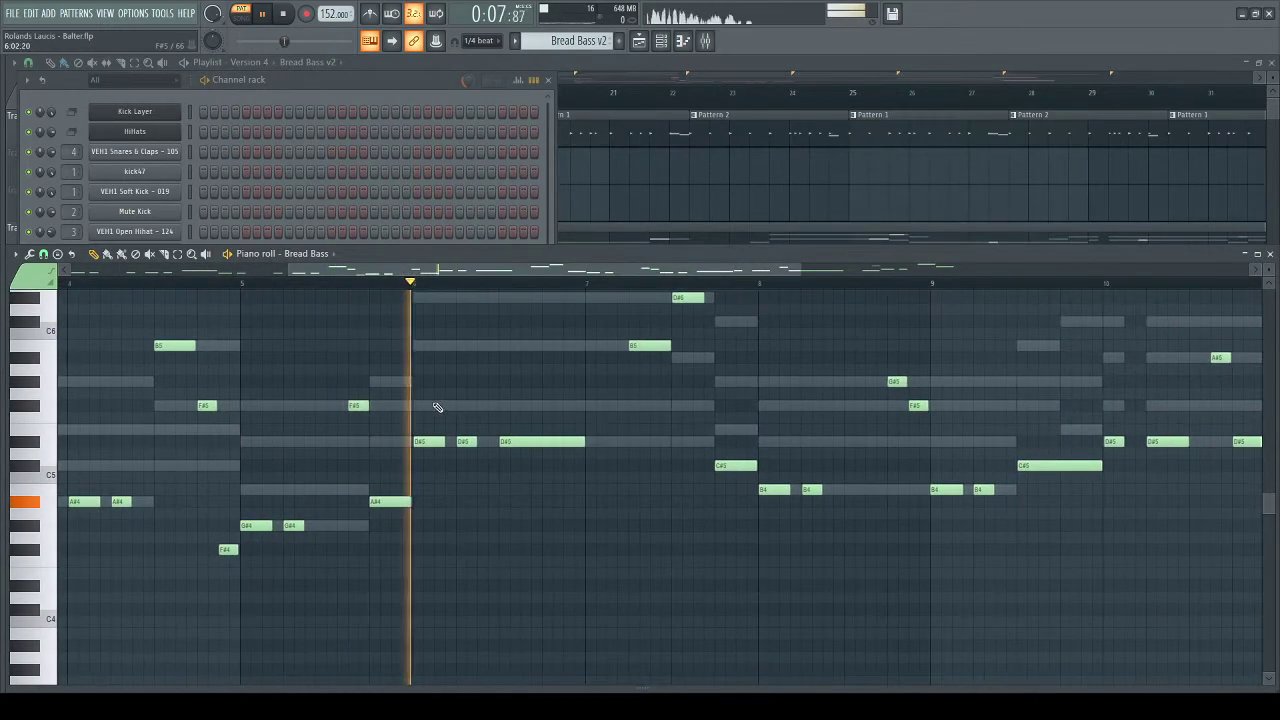
key("space")
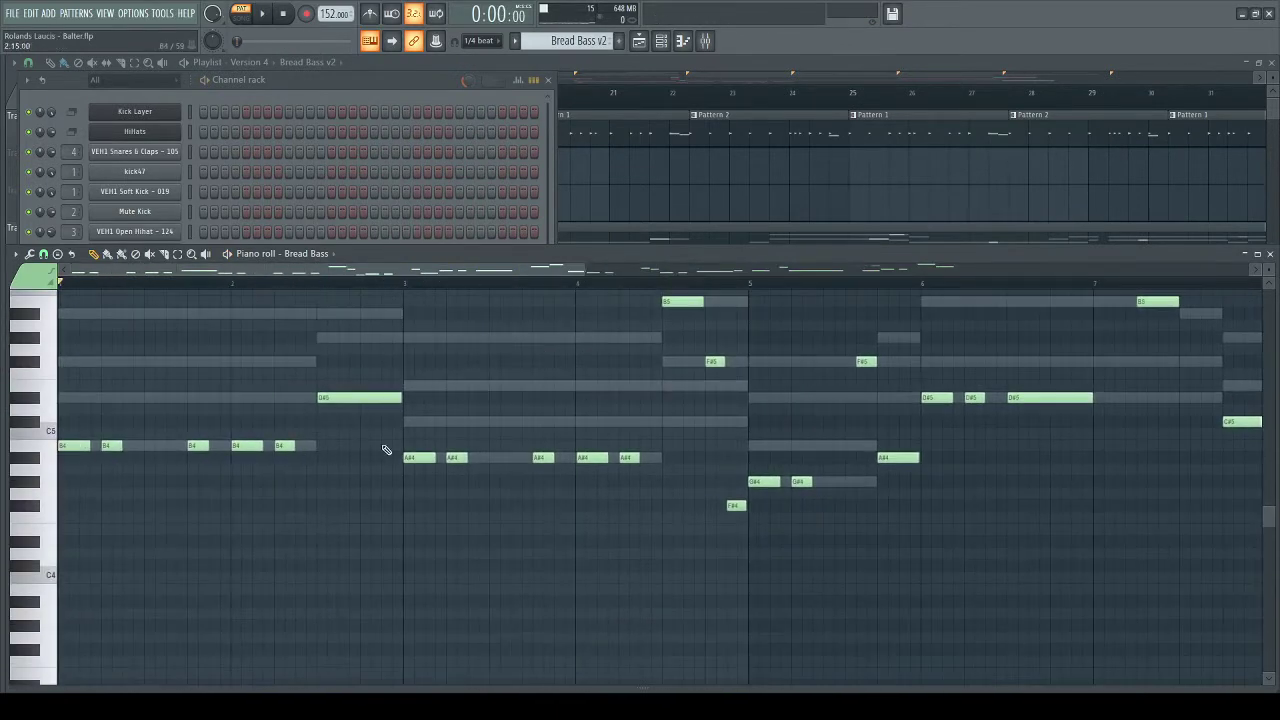
- Examine the groups of repeated bass notes in the opening bars of the Bread Bass piano roll, closing it when finished
left_click_drag(389, 440, 544, 503)
left_click(490, 492, "ctrl")
left_click_drag(369, 427, 498, 503)
left_click(462, 502, "ctrl")
left_click_drag(214, 428, 346, 494)
left_click(365, 510, "ctrl")
left_click(1271, 255)
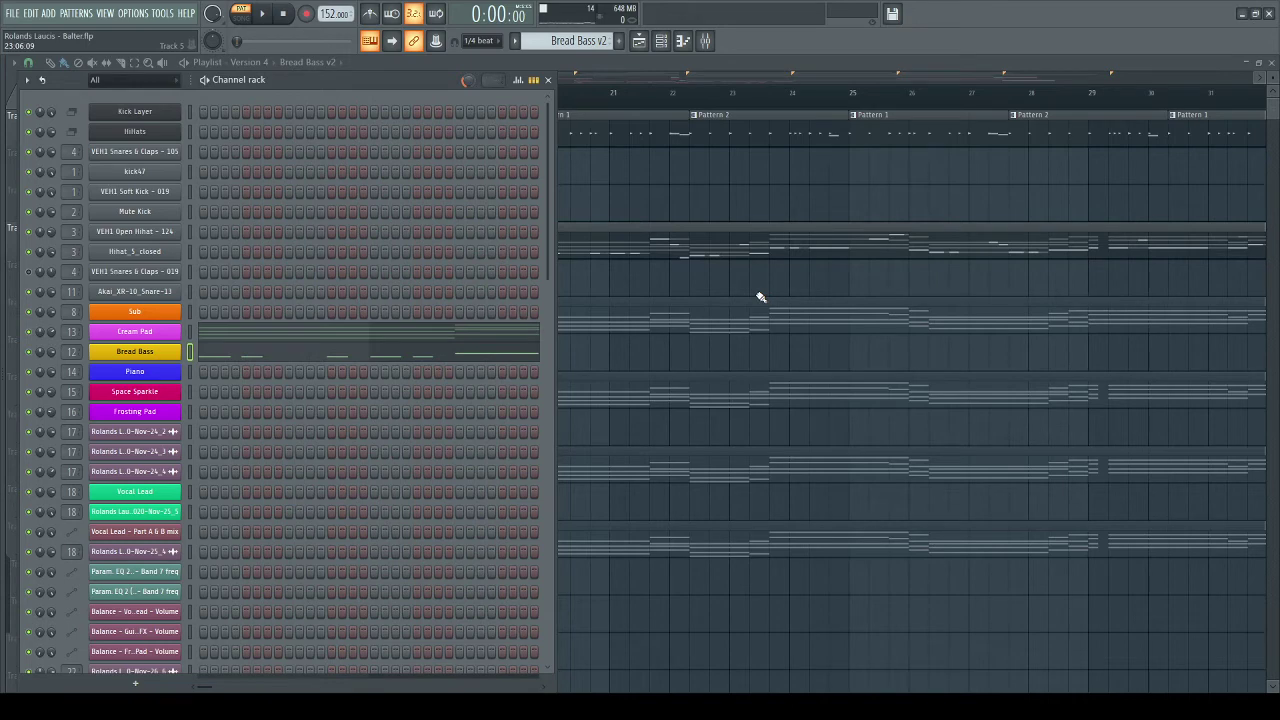
- Reopen the Bread Bass piano roll, examine the F#5 notes in bars 4 and 5, and audition the bass sound
left_click(502, 358)
left_click(395, 395)
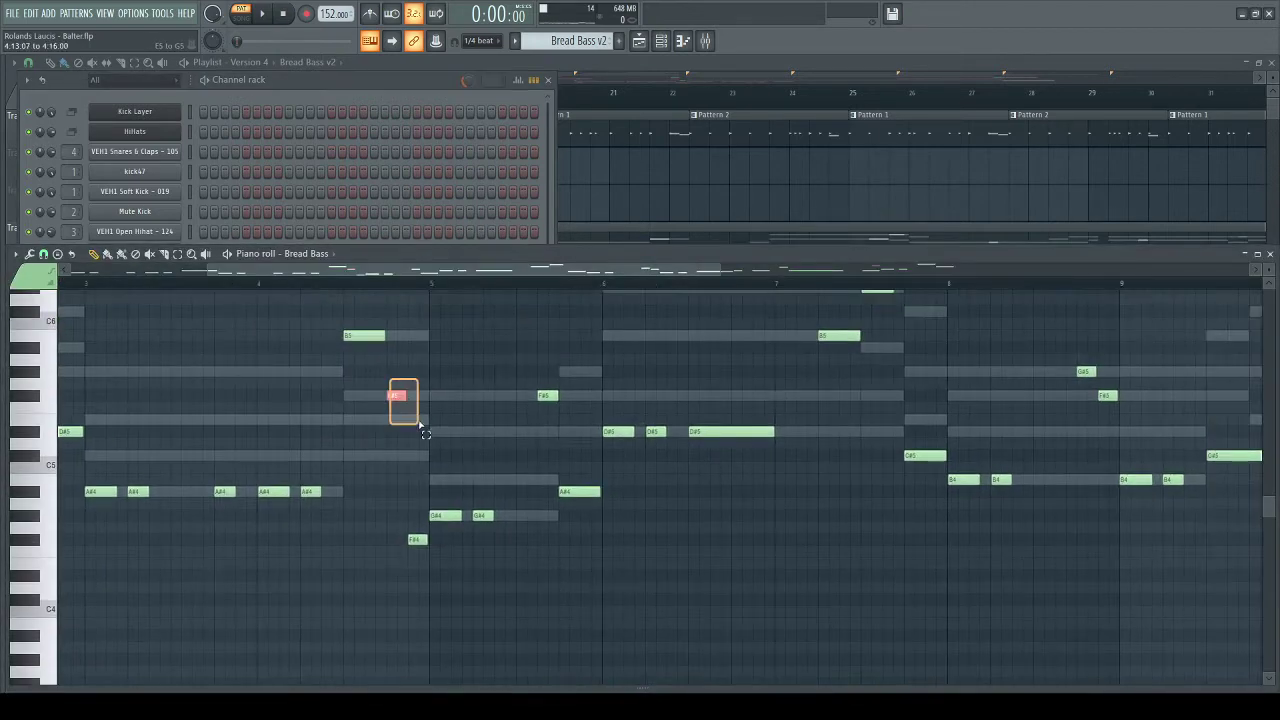
left_click(547, 395)
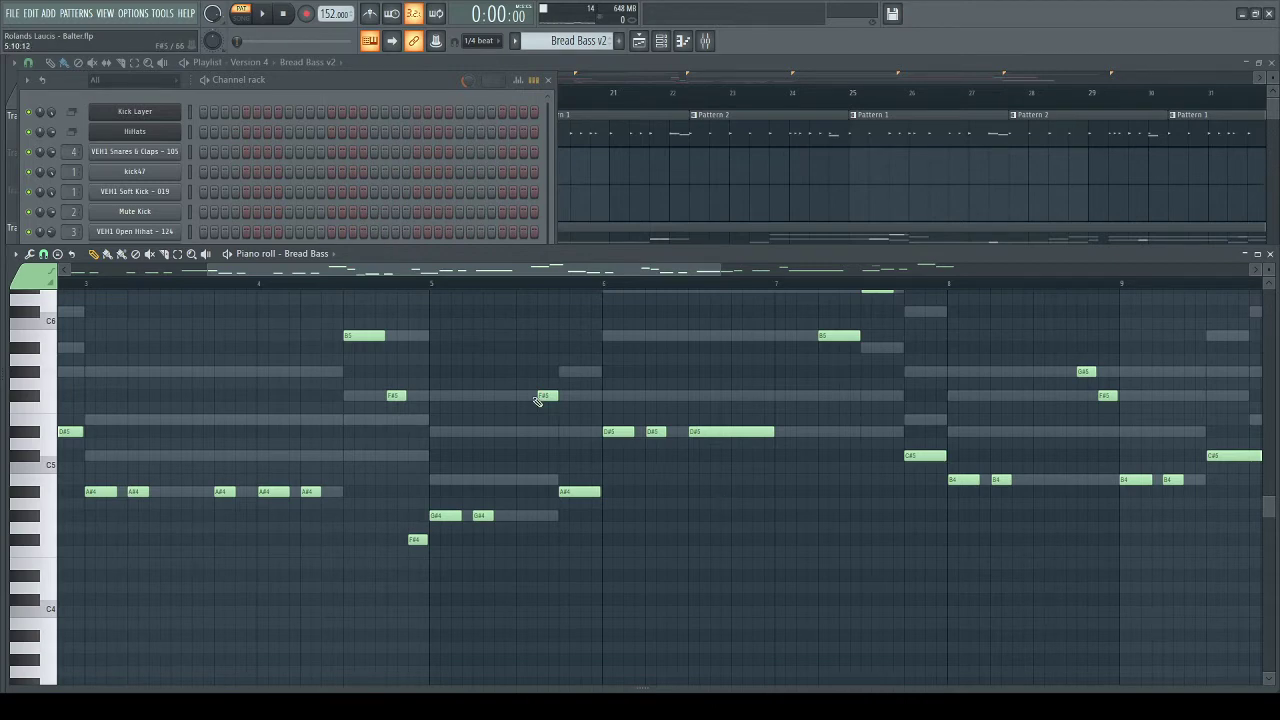
key("z")
key("q")
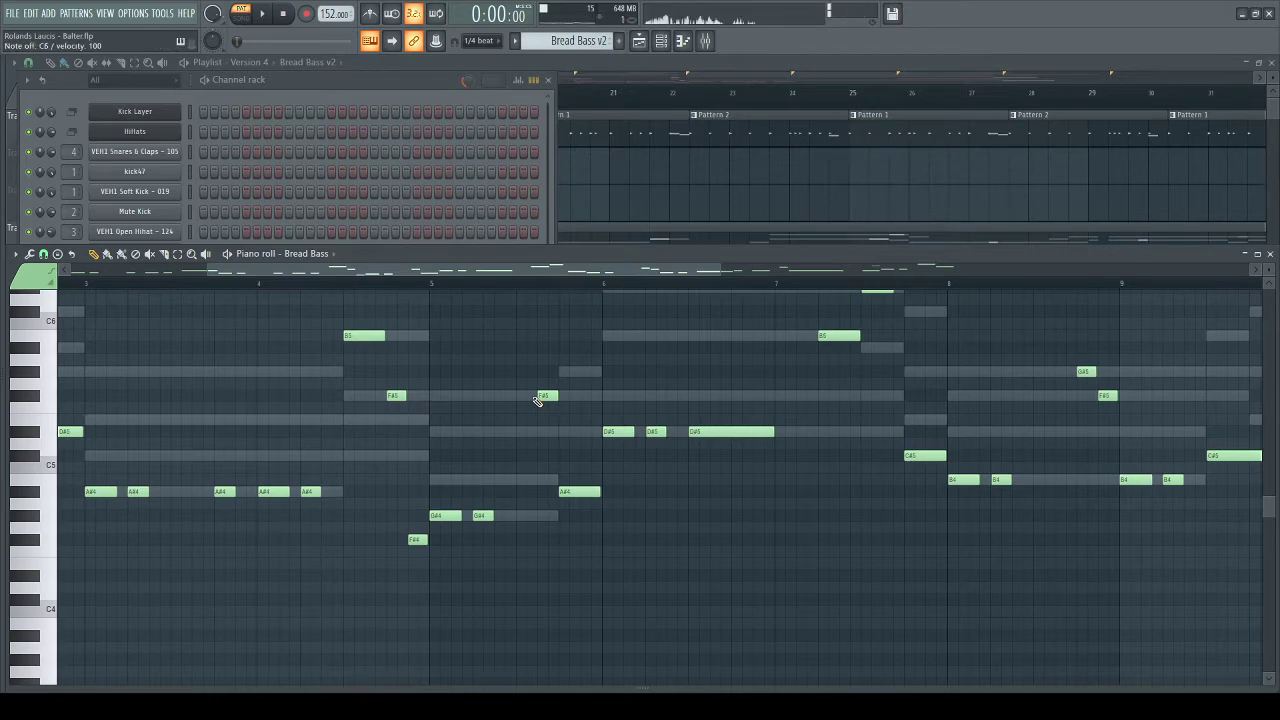
- Audition the Bread Bass sound by playing single notes across its low and high octaves
key("z")
key("q")
key("z")
key("z")
key("z")
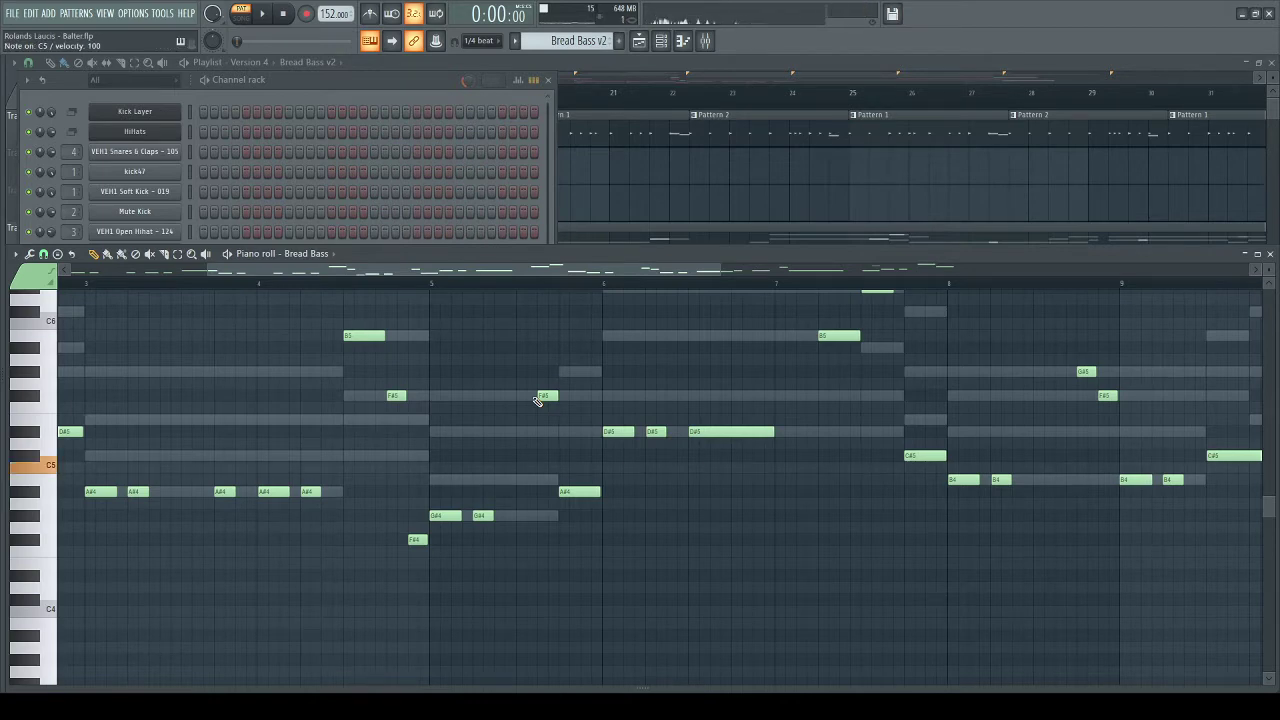
key("z")
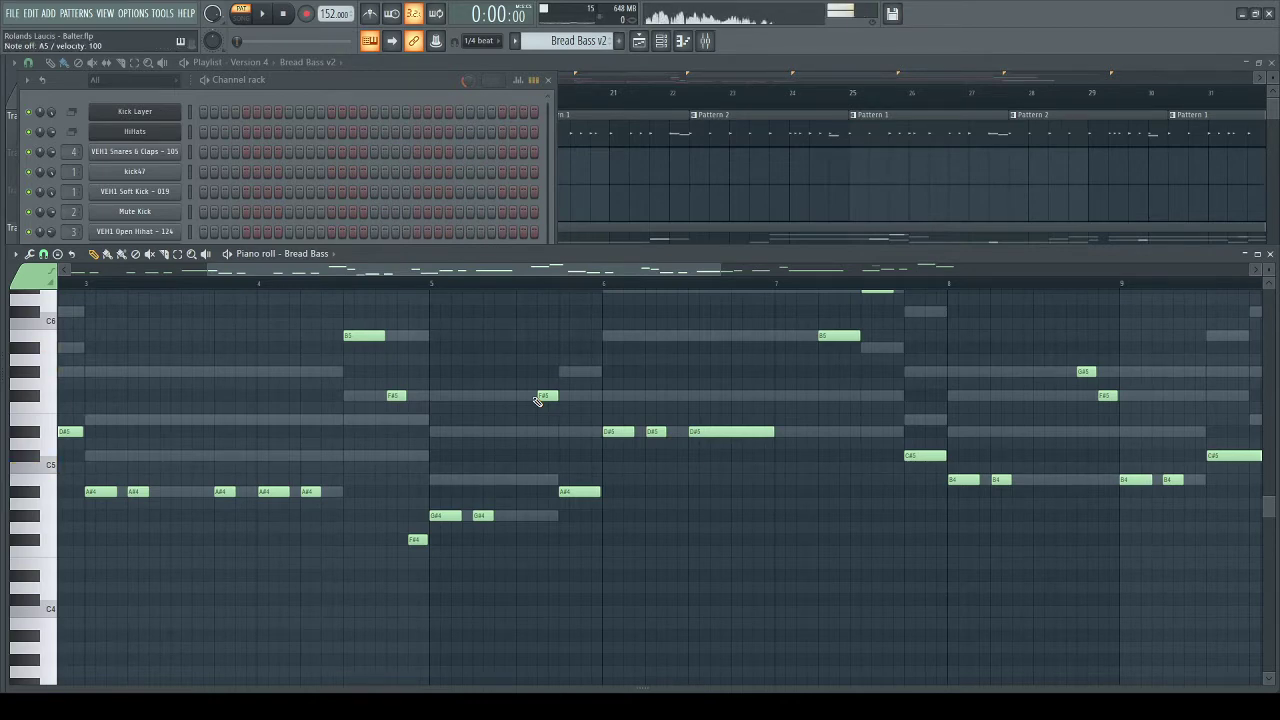
key("z")
key("n")
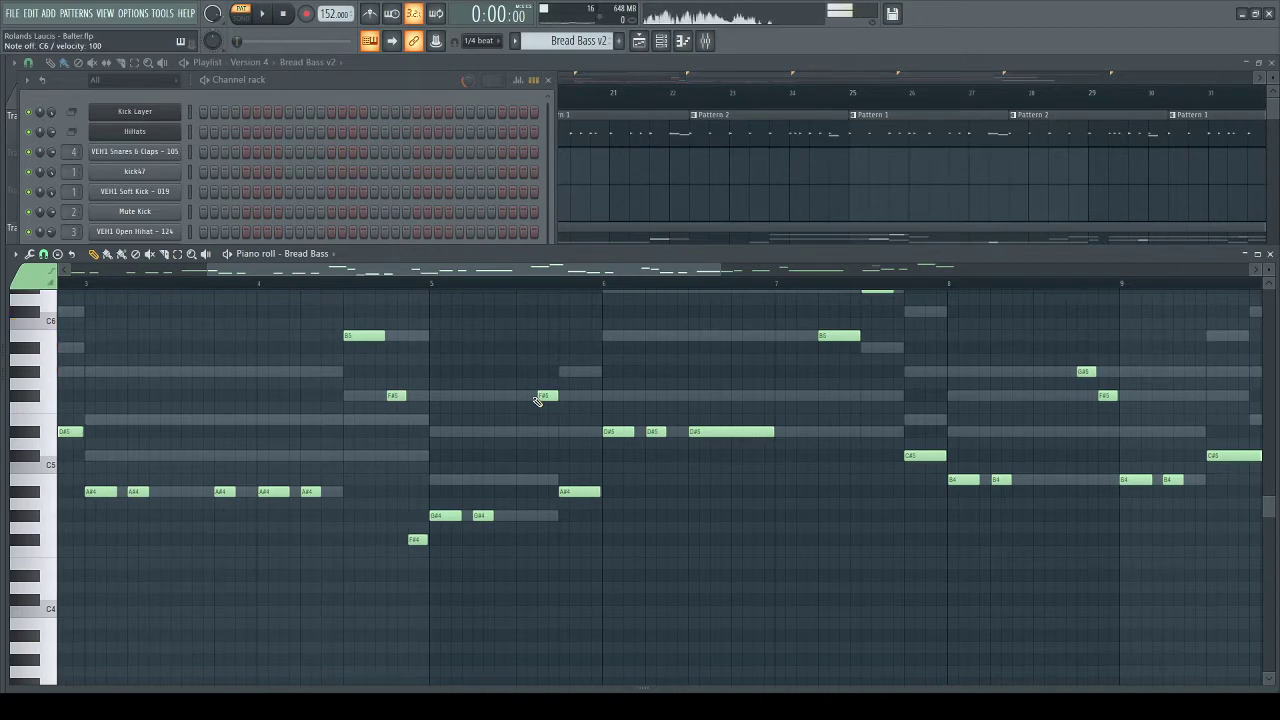
key("b")
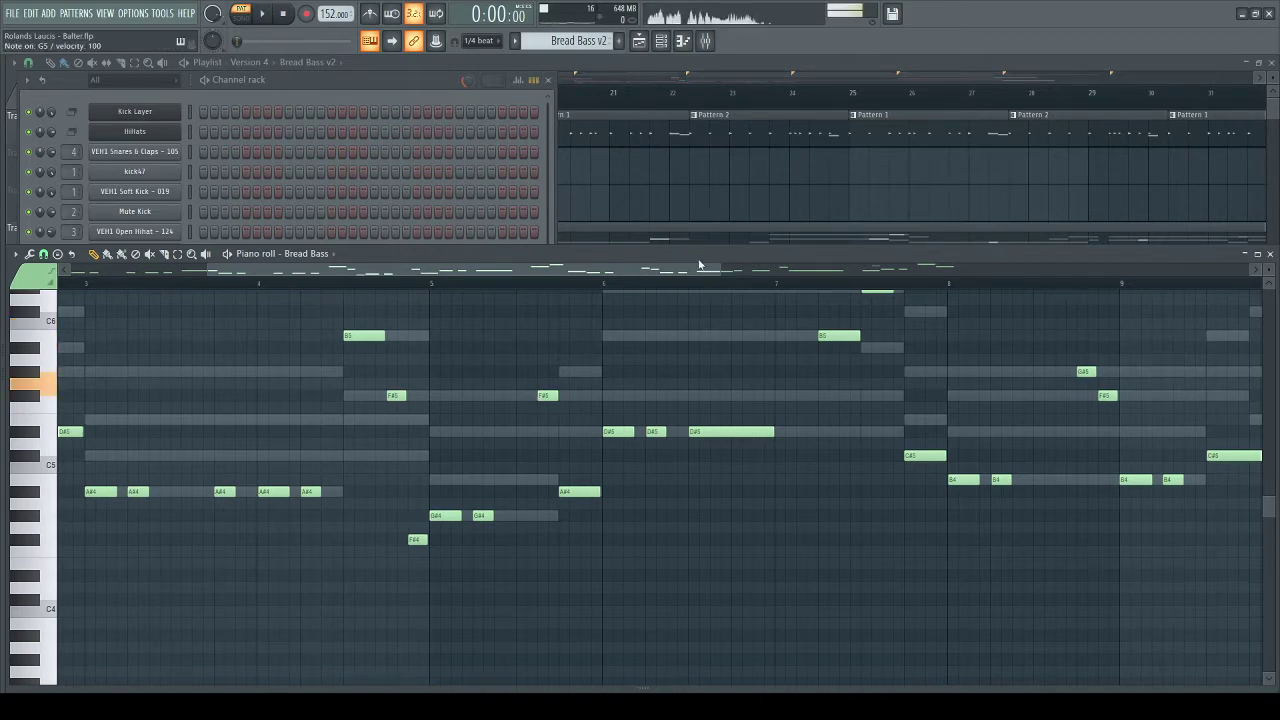
- Examine the BooBass routing in the Bread Bass channel's Patcher map, close it and audition the bass again
left_click(310, 95)
left_click(160, 354)
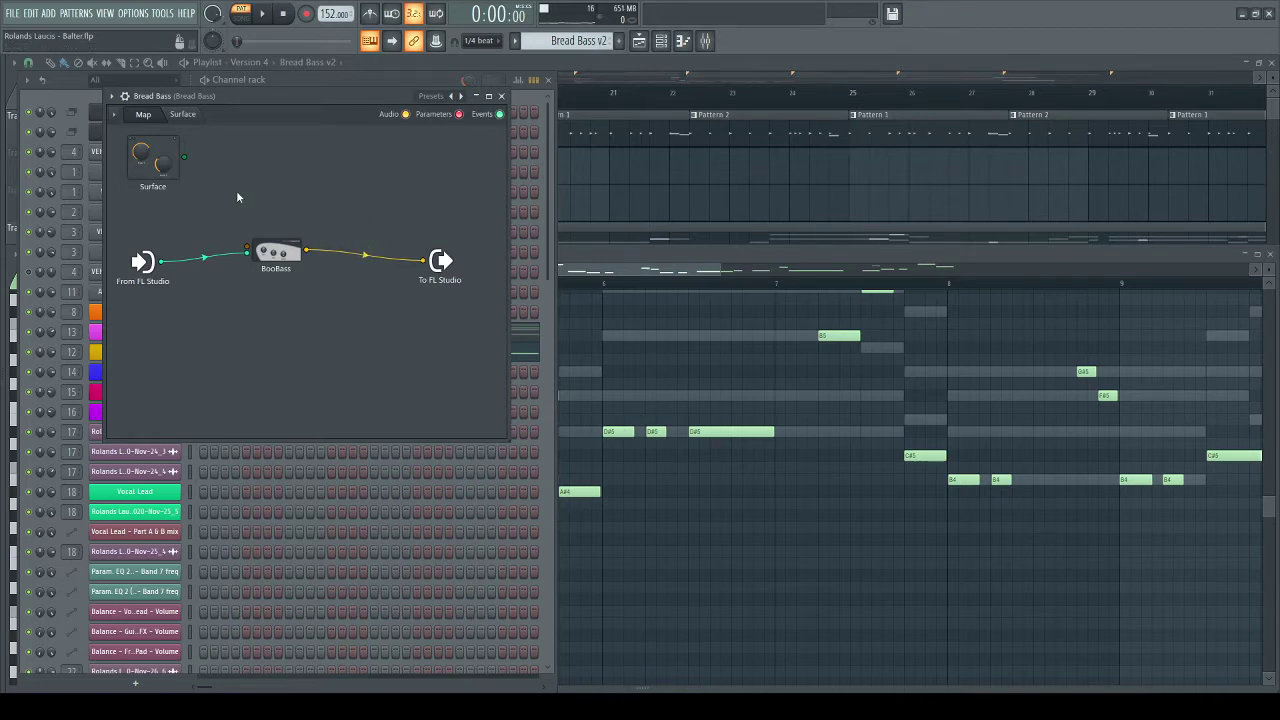
left_click(501, 95)
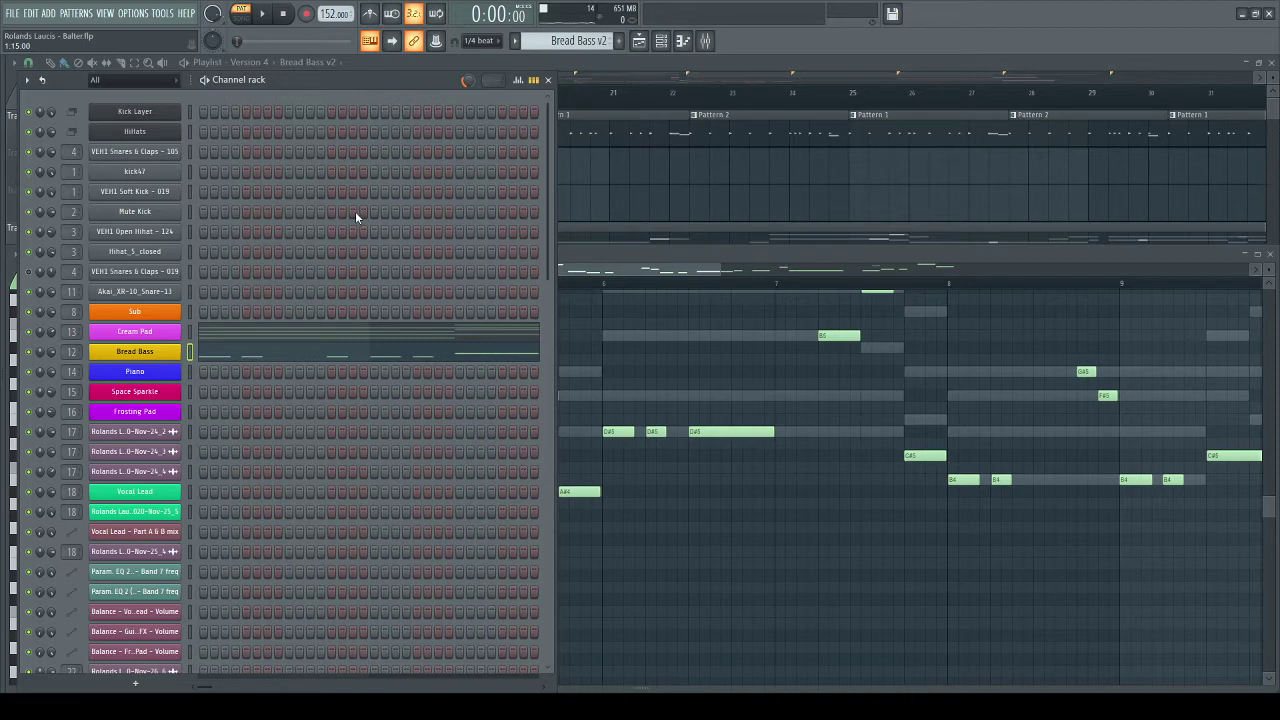
key("x")
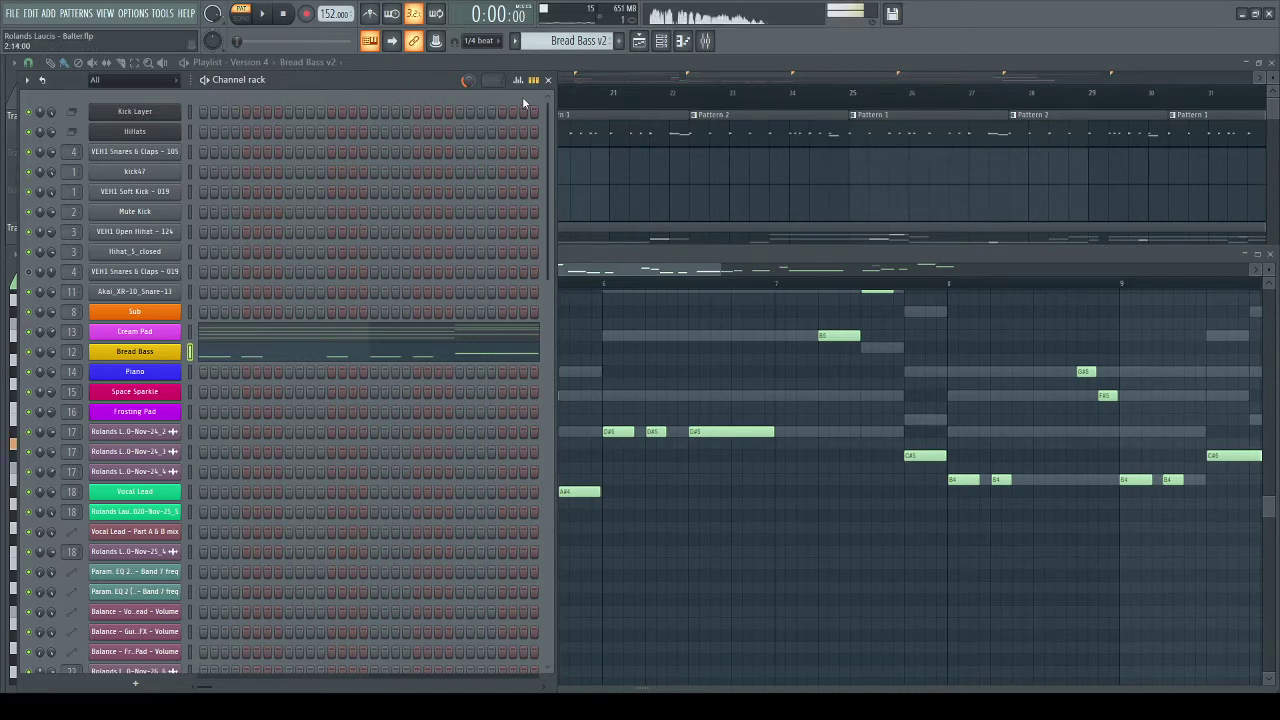
- Return to the playlist and play the isolated drums and Bread Bass from the Chorus at bar 17 with the mixer open
double_click(616, 60)
left_click(371, 91)
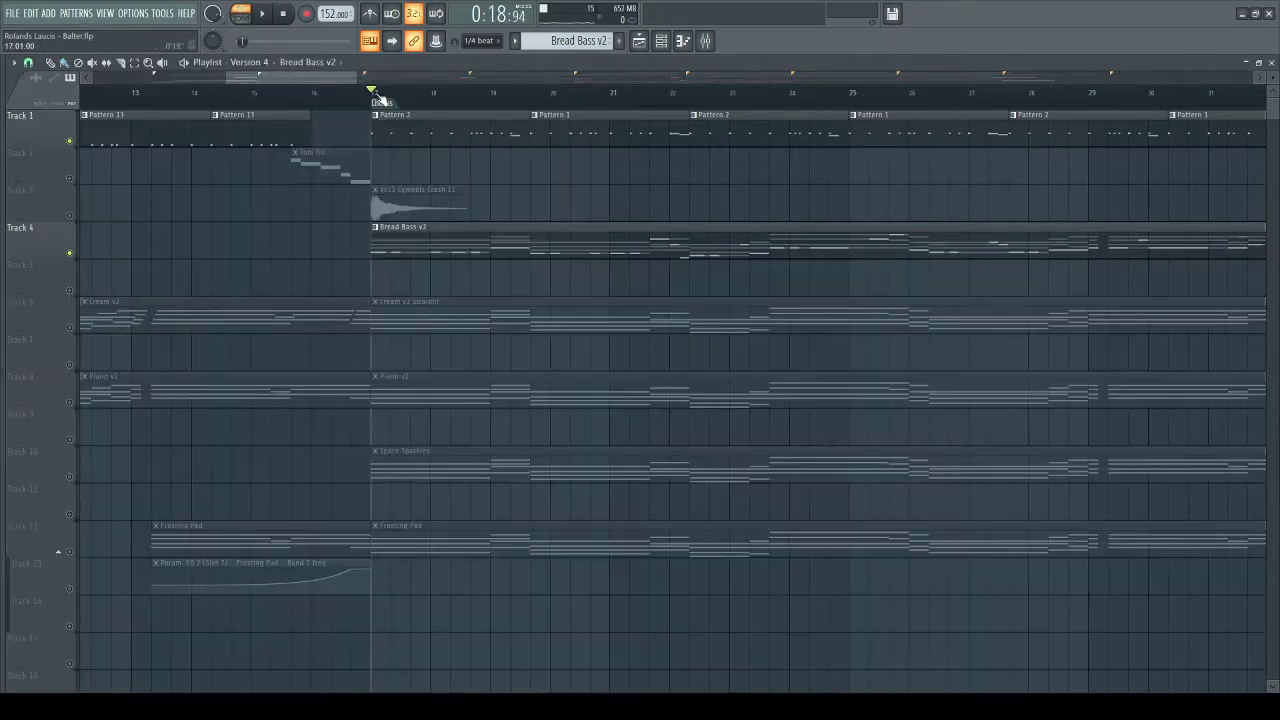
key("space")
key("F9")
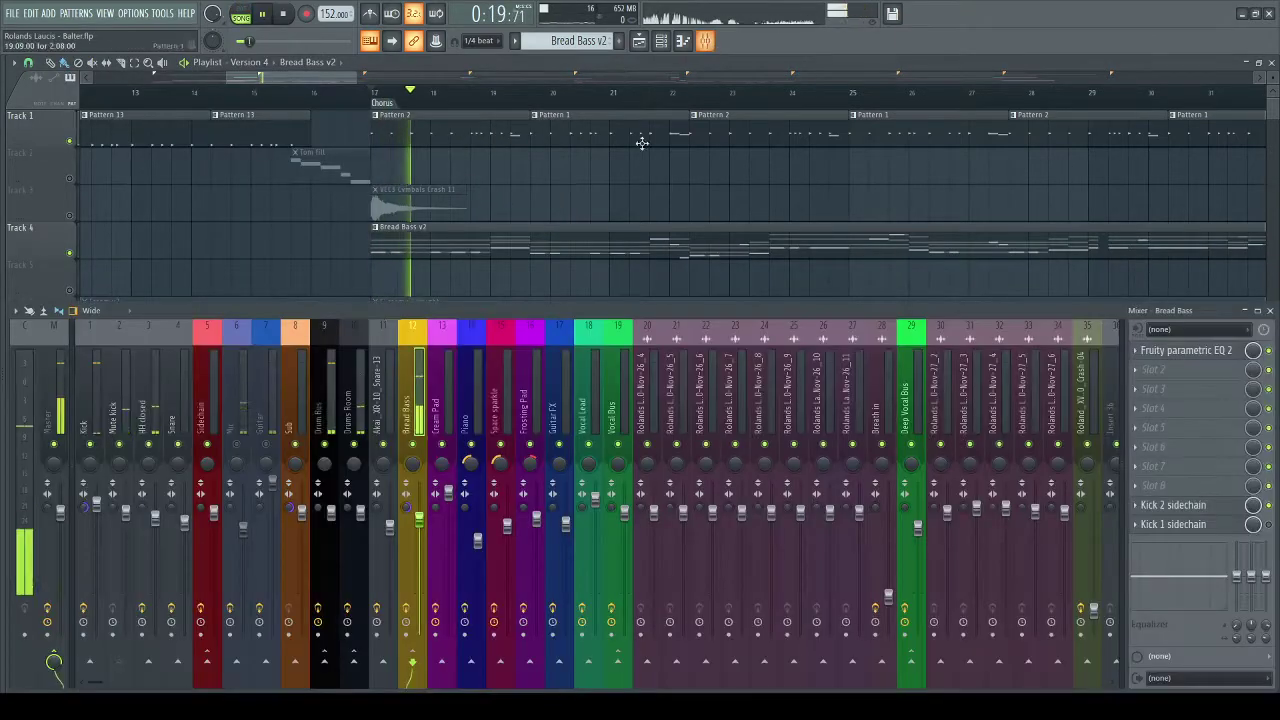
- Solo the low band in the master track's Maximus V1 and watch its signal in the monitor view during playback
left_click(40, 400)
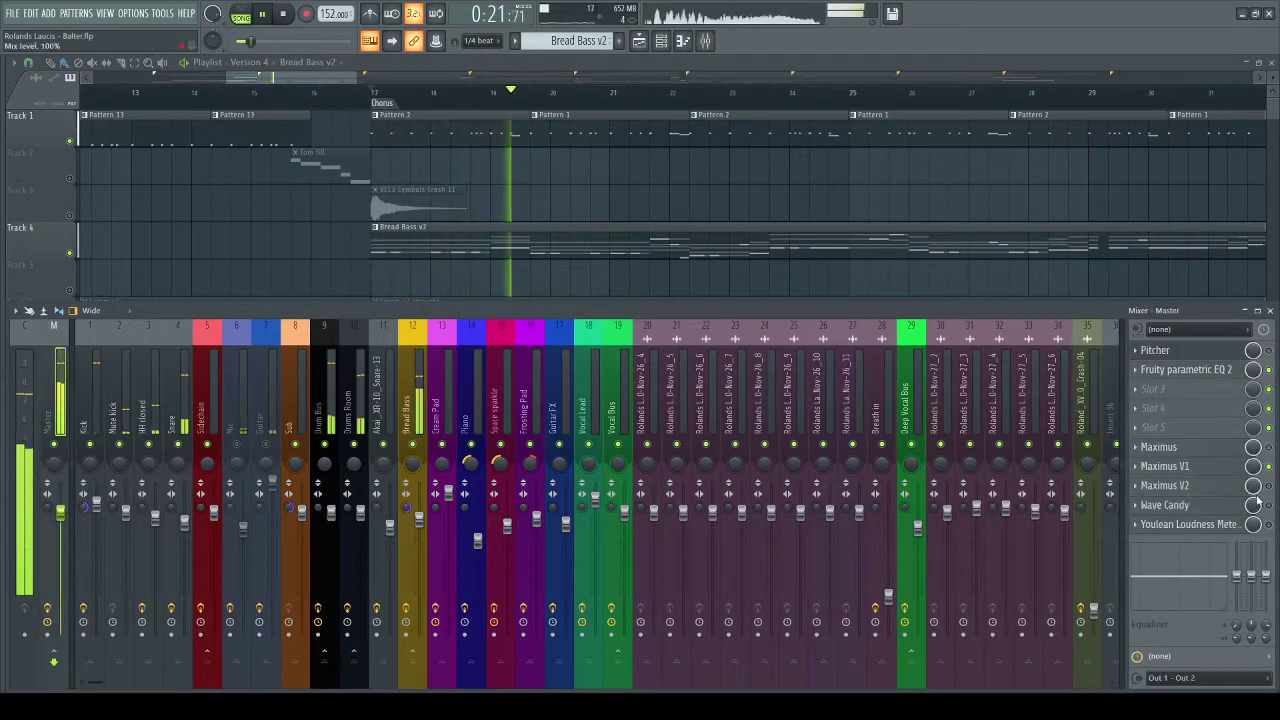
left_click(1165, 466)
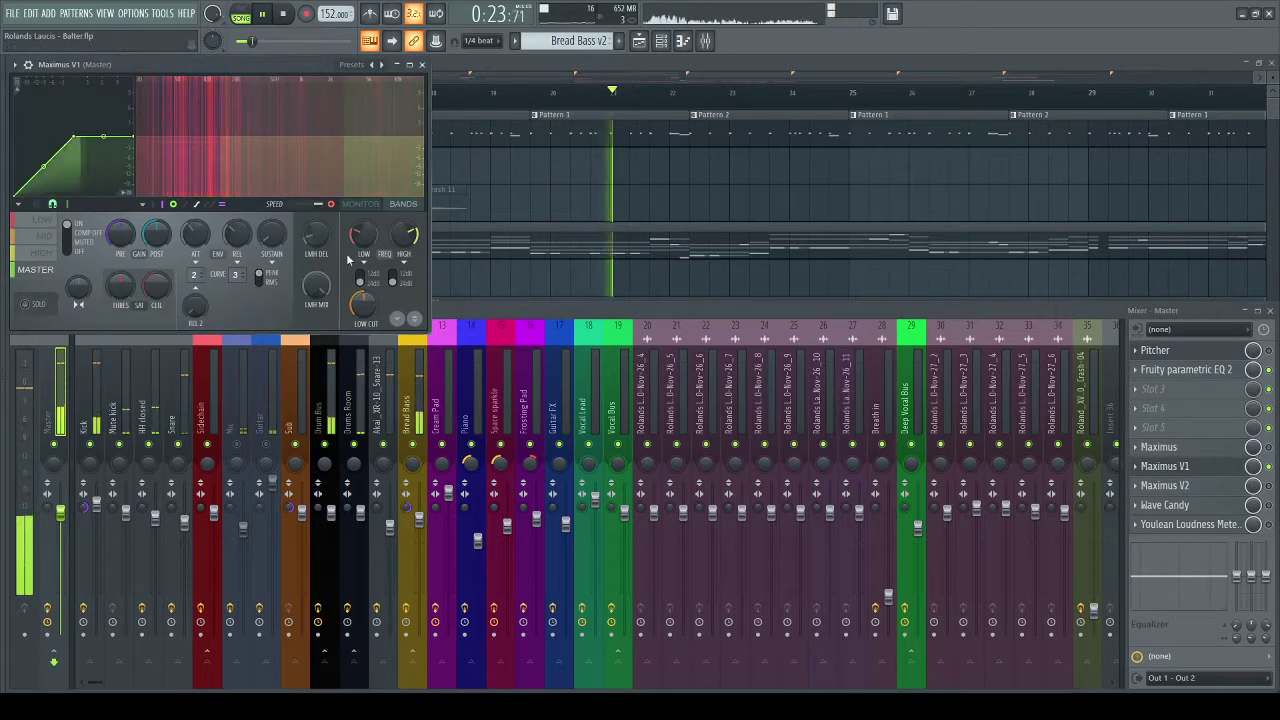
left_click(40, 219)
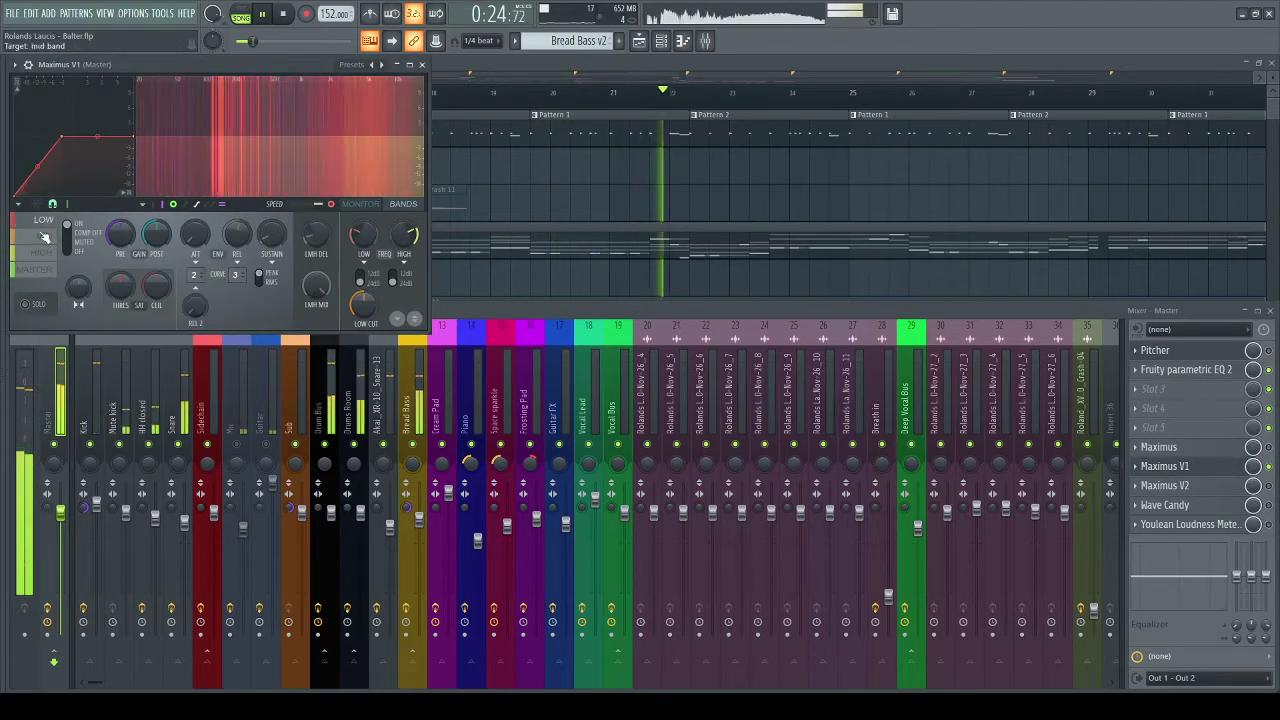
left_click(376, 206)
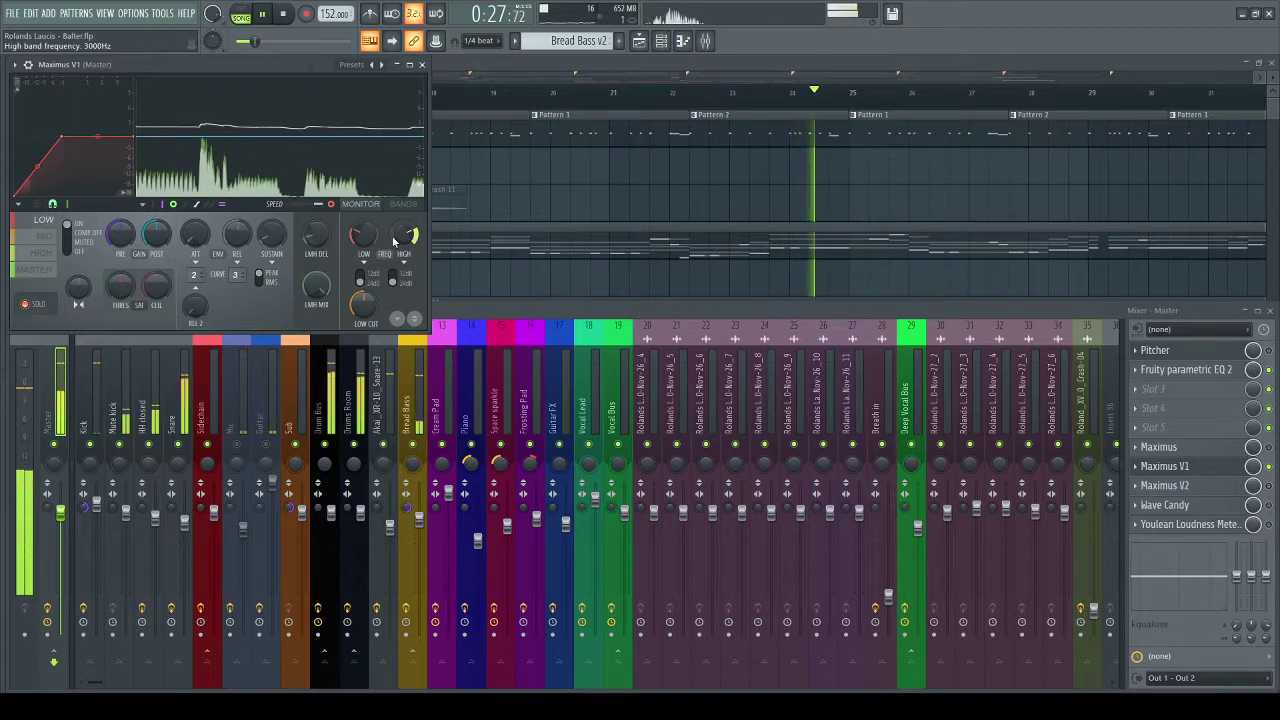
- Examine the Kick 2 sidechain on the Bread Bass mixer track beside Maximus V1, stop playback and close both effects
left_click(406, 410)
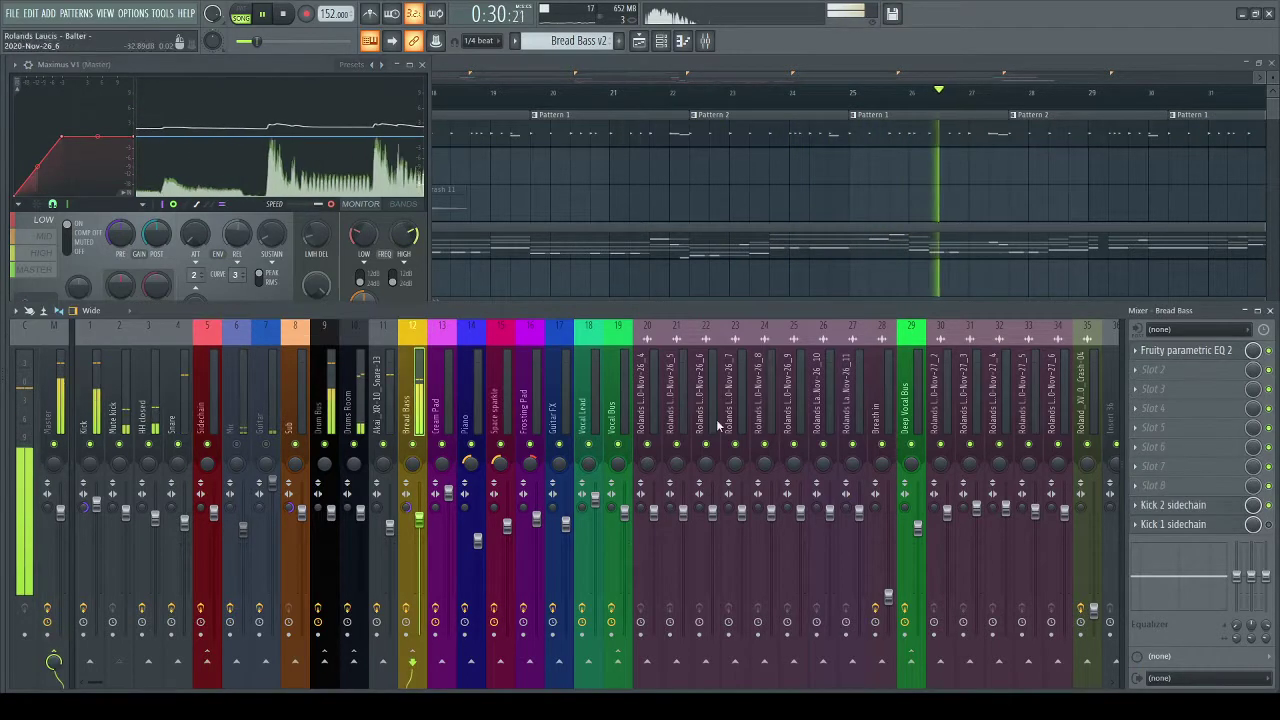
left_click(1196, 507)
left_click_drag(655, 280, 694, 82)
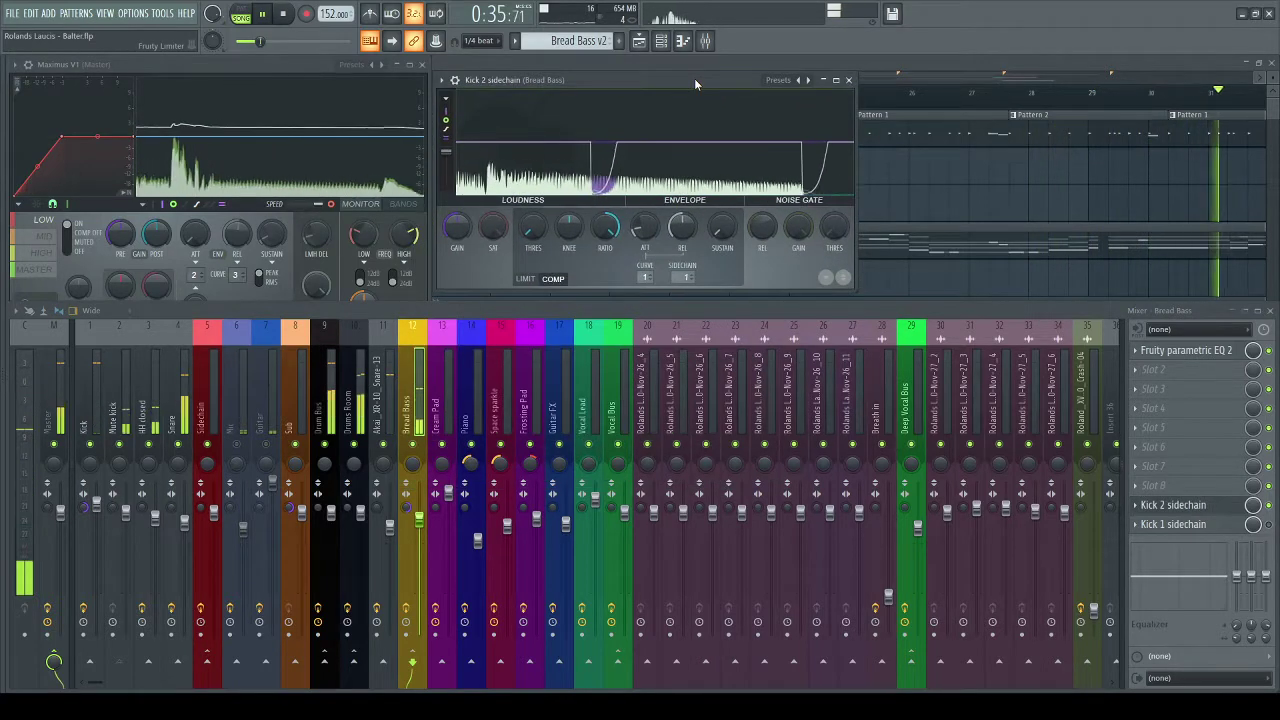
key("space")
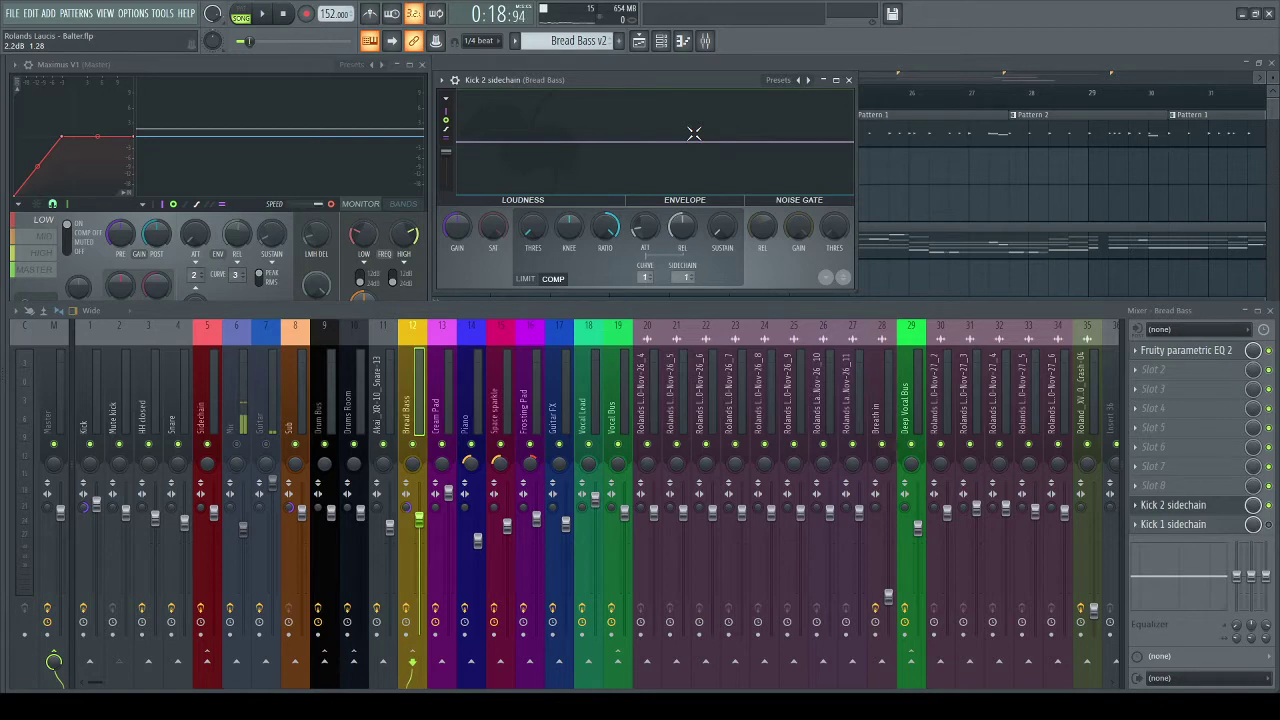
left_click(849, 80)
left_click(425, 68)
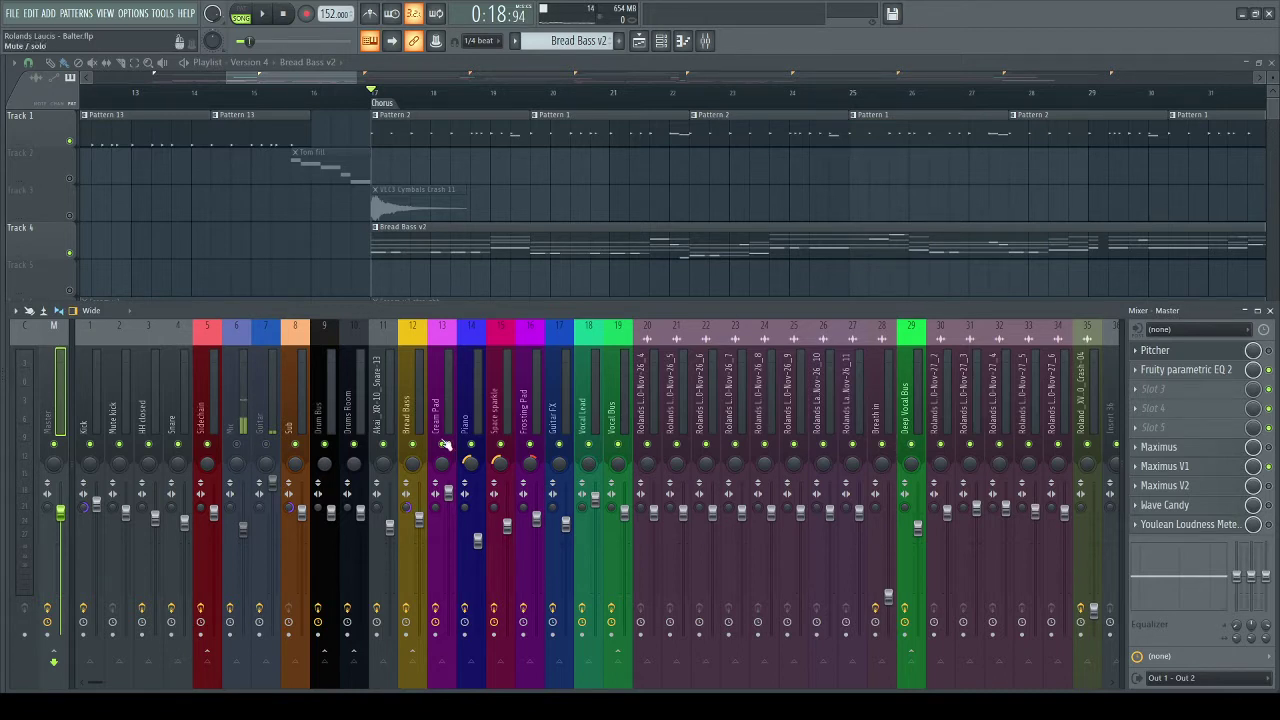
- Examine the Fruity parametric EQ 2 curve on the Bread Bass mixer track while auditioning a bass note, and close it
left_click(418, 400)
left_click(1178, 352)
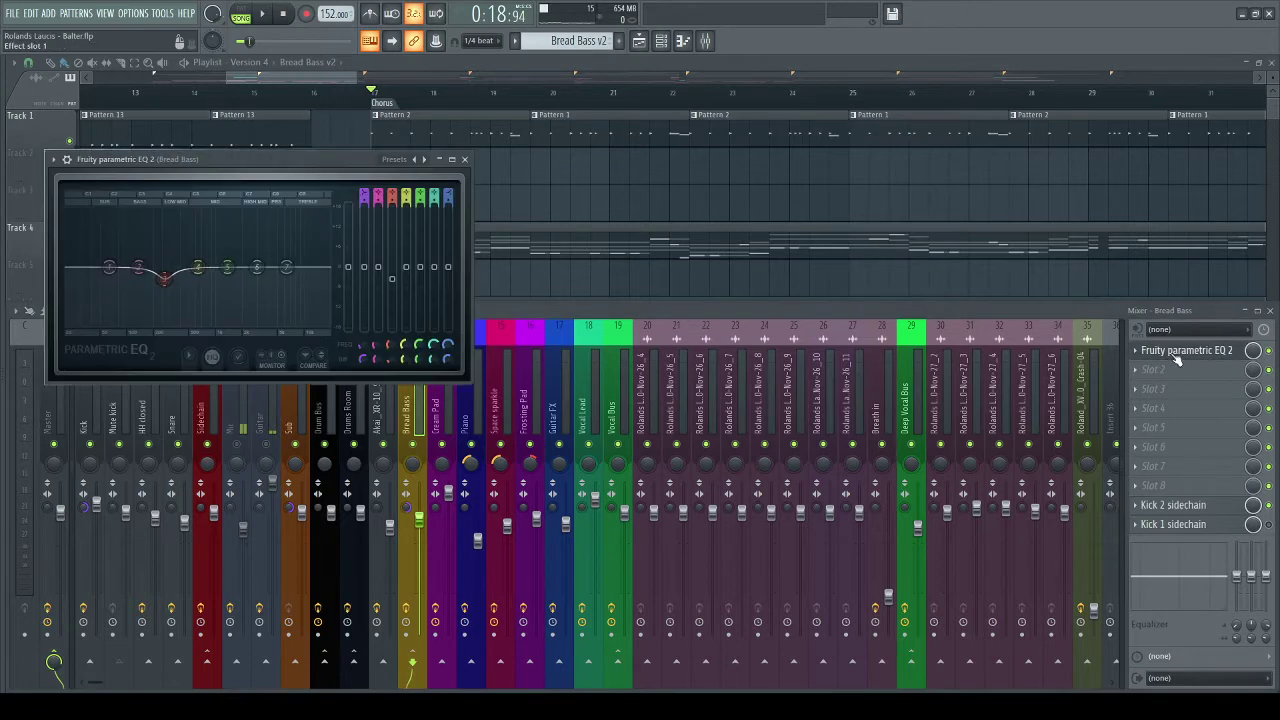
key("q")
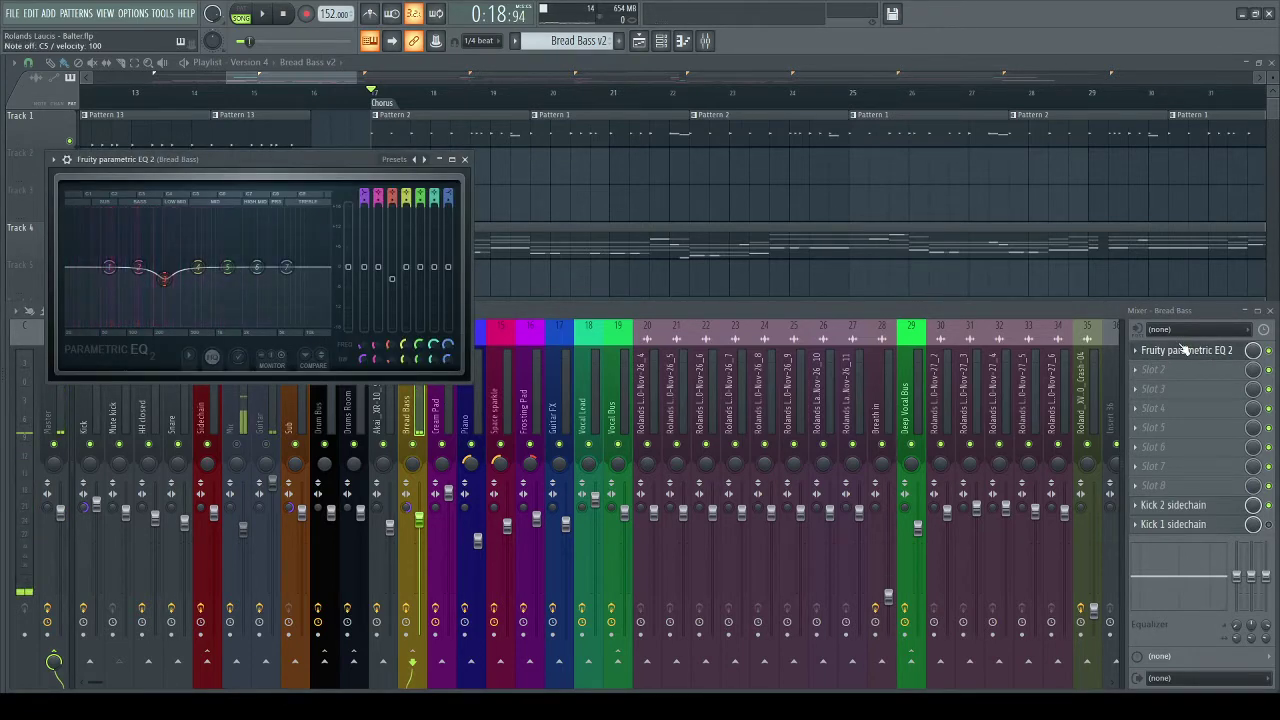
left_click(464, 159)
- Switch the master track's Maximus V1 back to its Master band, turn off the band solo and close the effect
left_click(47, 388)
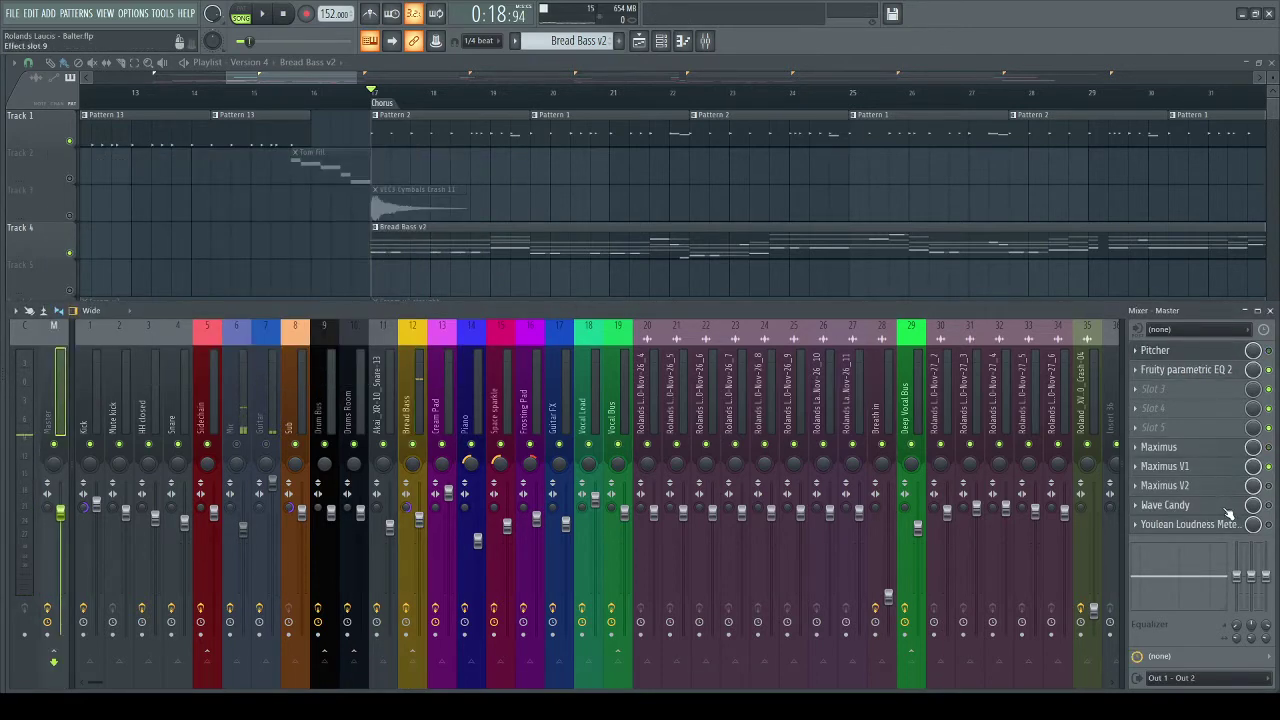
left_click(1205, 468)
left_click(35, 269)
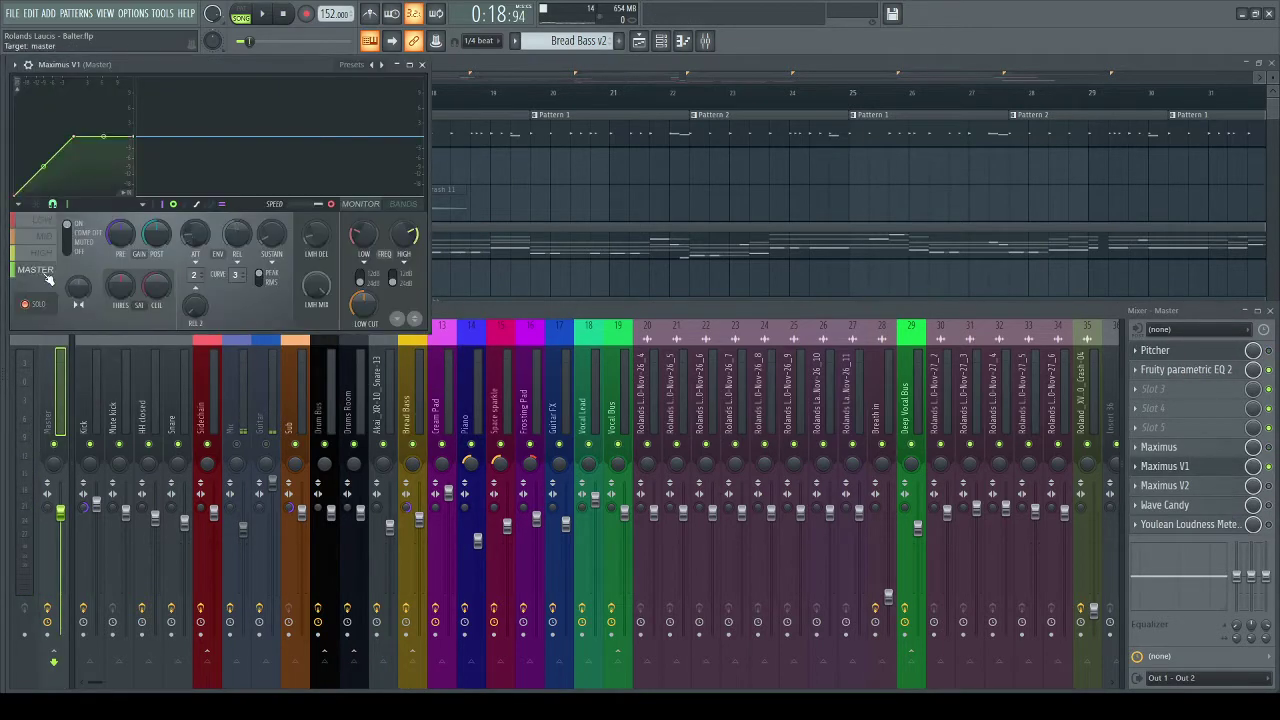
left_click(422, 66)
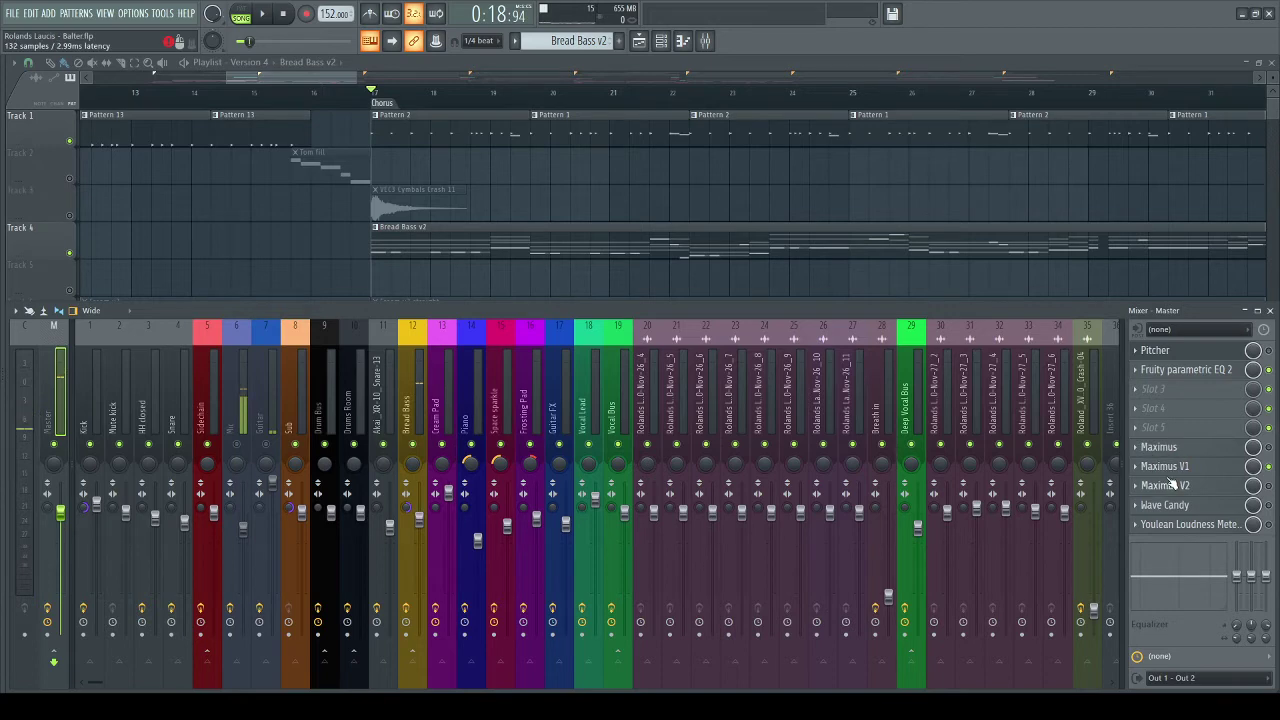
left_click(1179, 473)
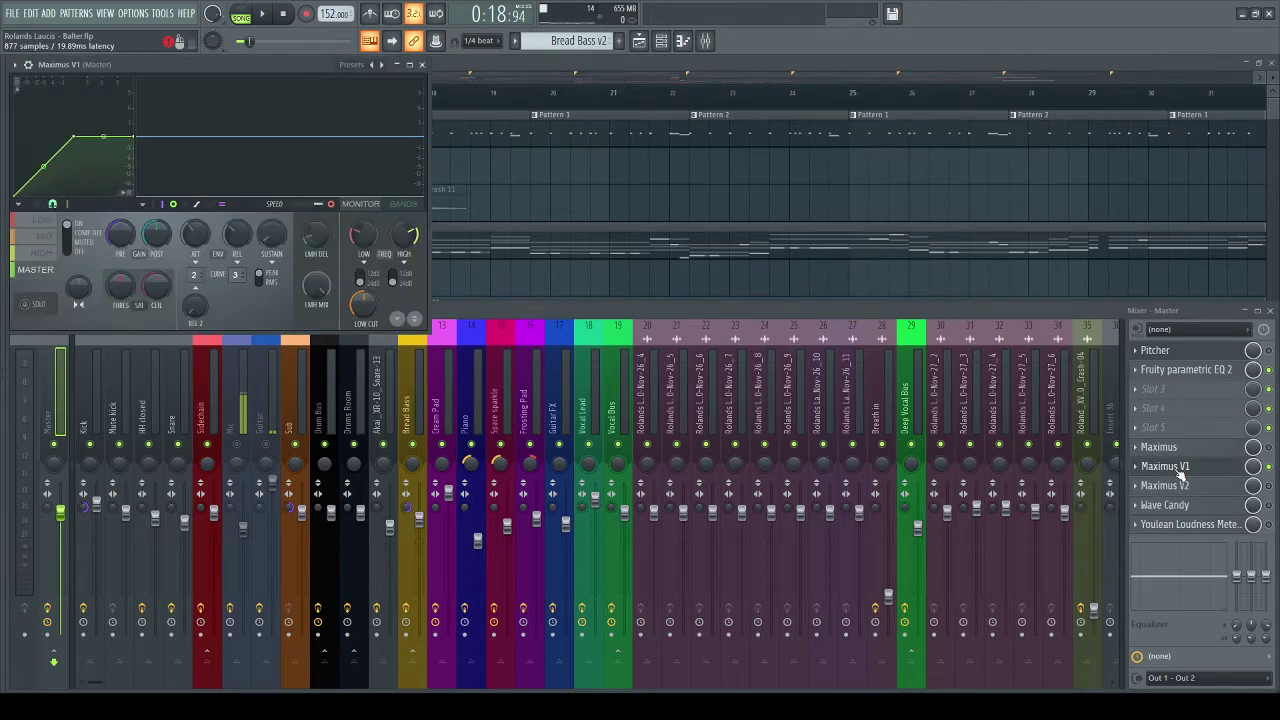
left_click(1180, 476)
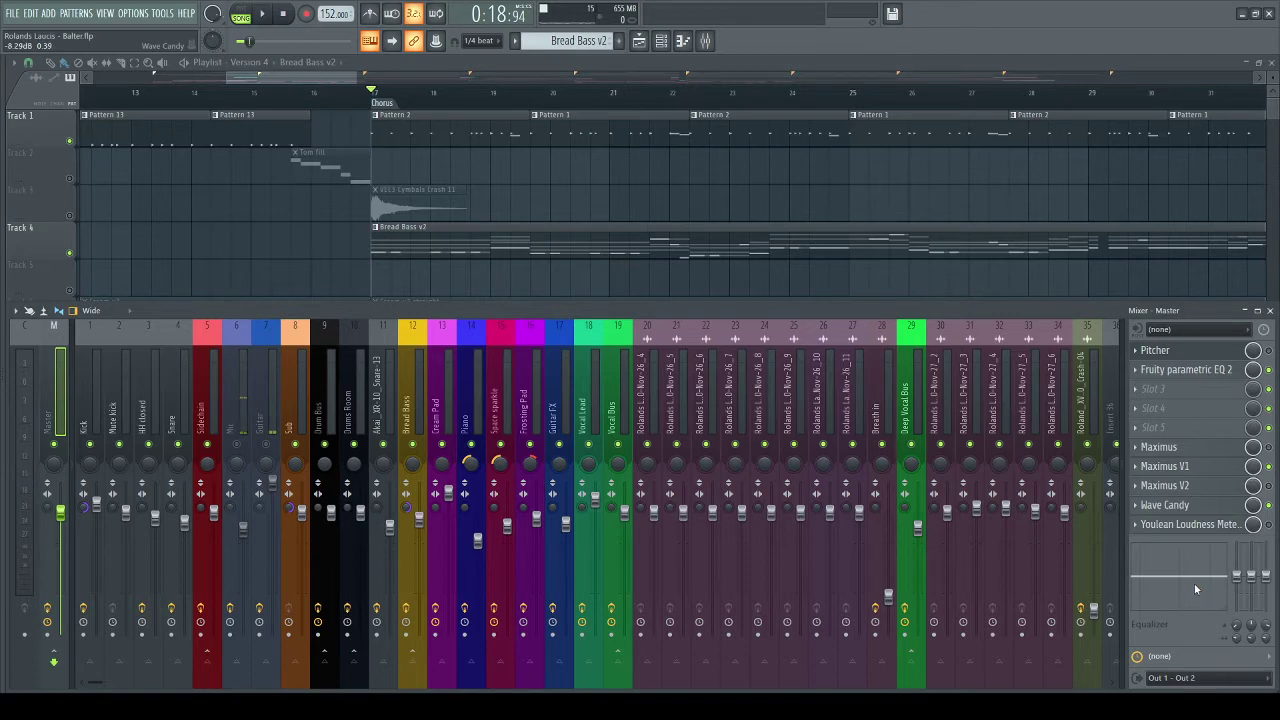
- Compare the stereo separation on the Sub and Bread Bass mixer tracks, and close the mixer
left_click(296, 398)
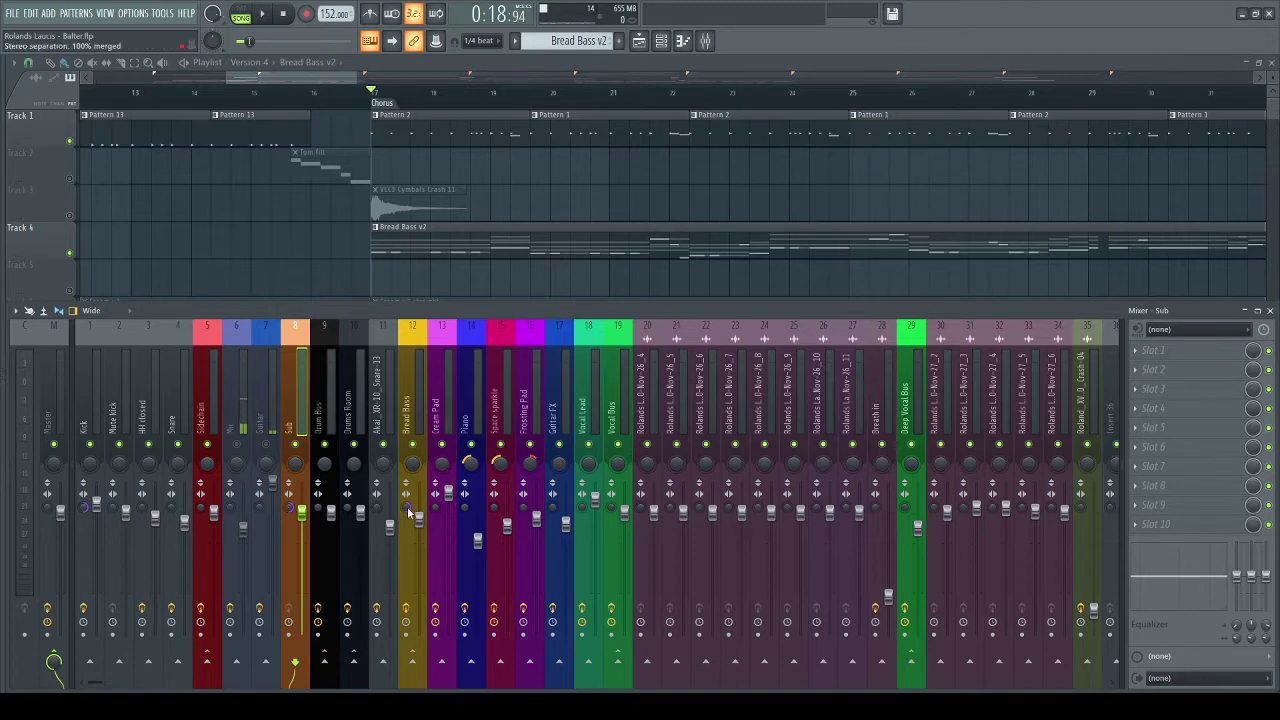
left_click(417, 428)
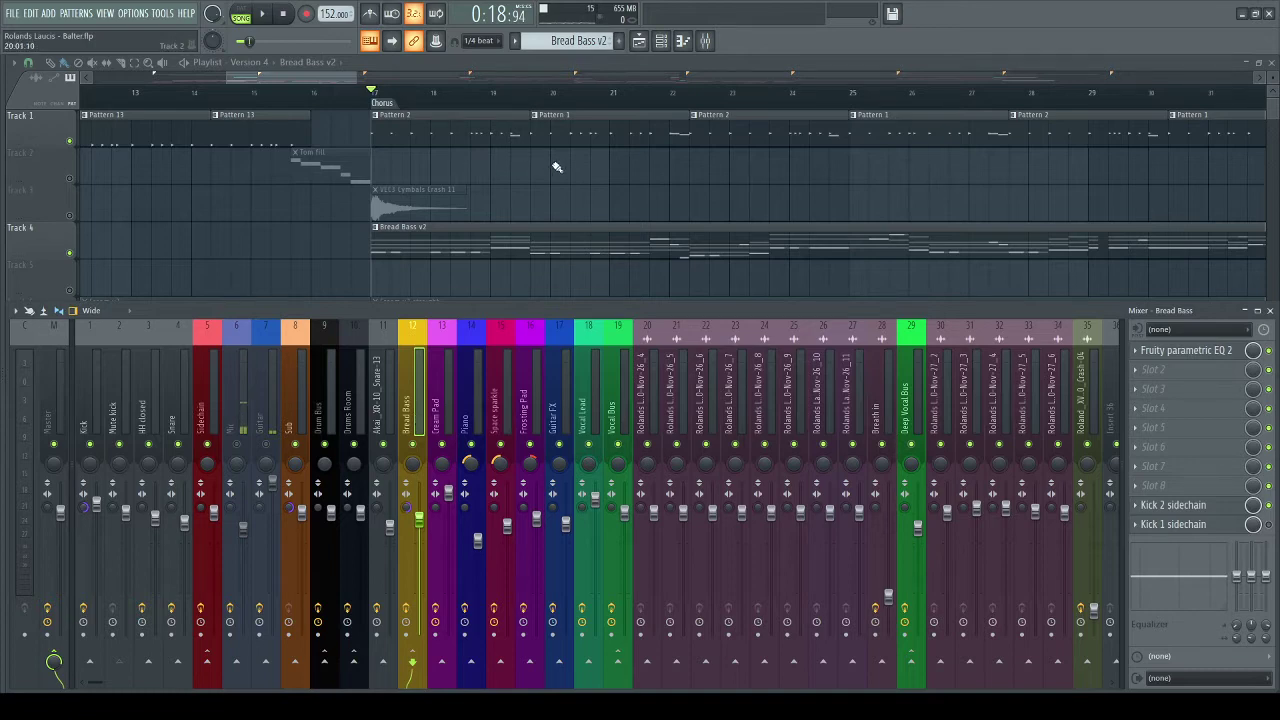
key("F9")
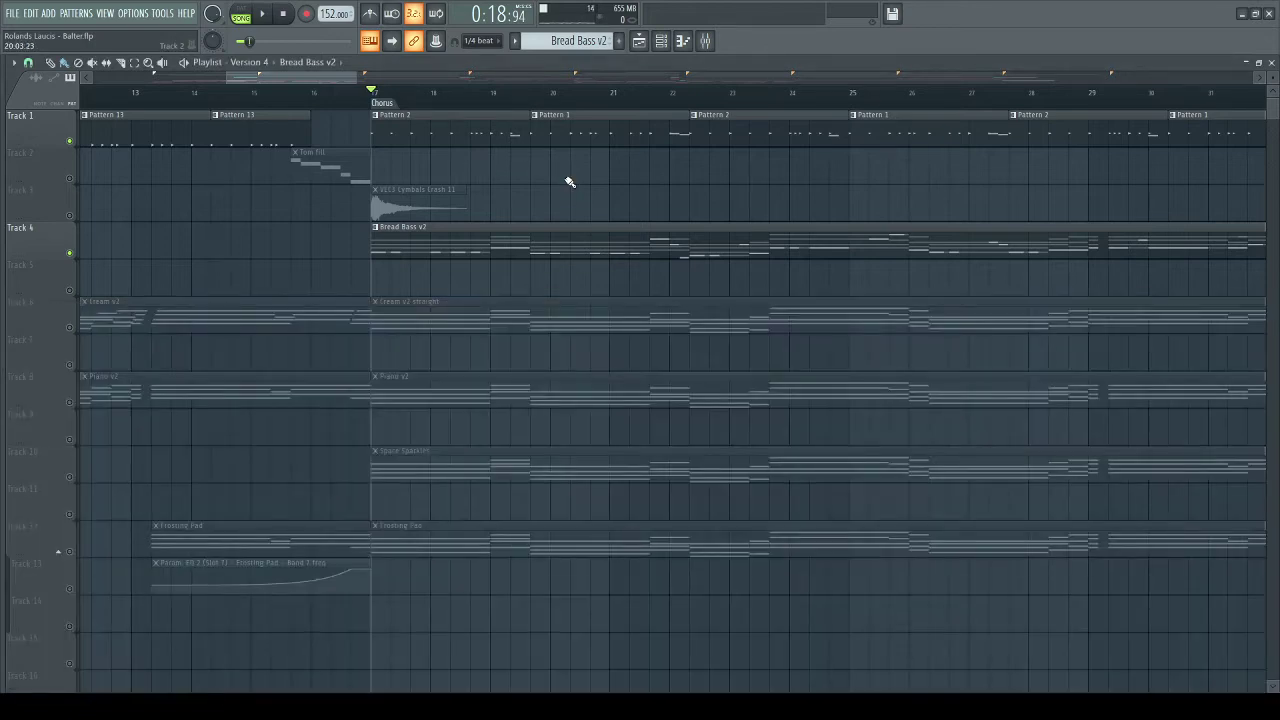
- Look over the Chorus and Chorus B arrangement, solo Track 3 and play its VEC3 Cymbals Crash 11 clip at bar 17
scroll(700, 290, "right", 3)
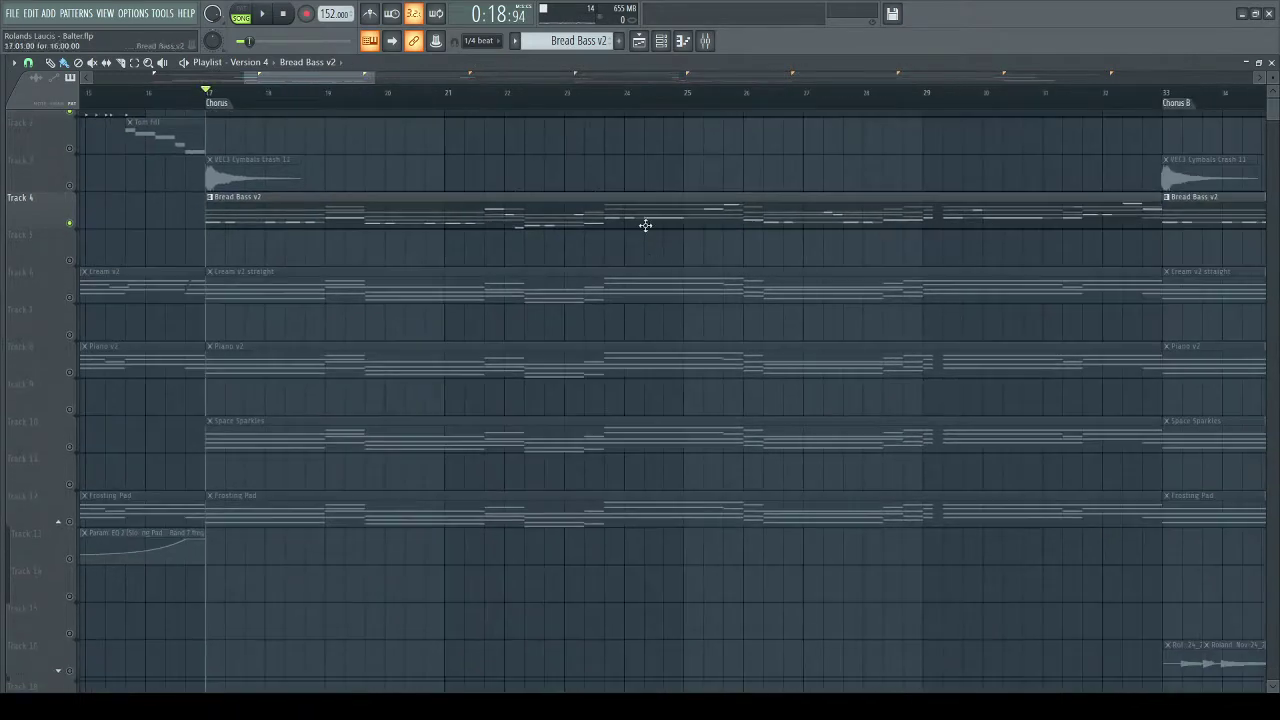
scroll(557, 100, "down", 4)
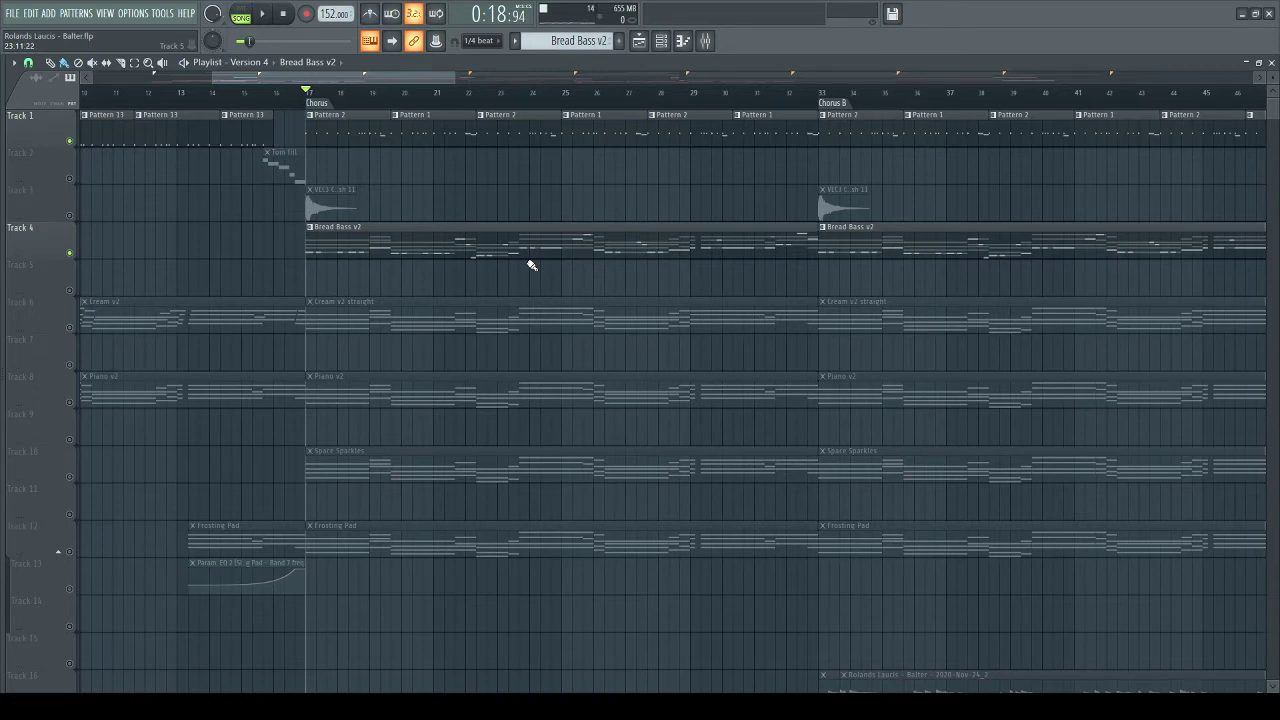
left_click_drag(566, 279, 470, 314)
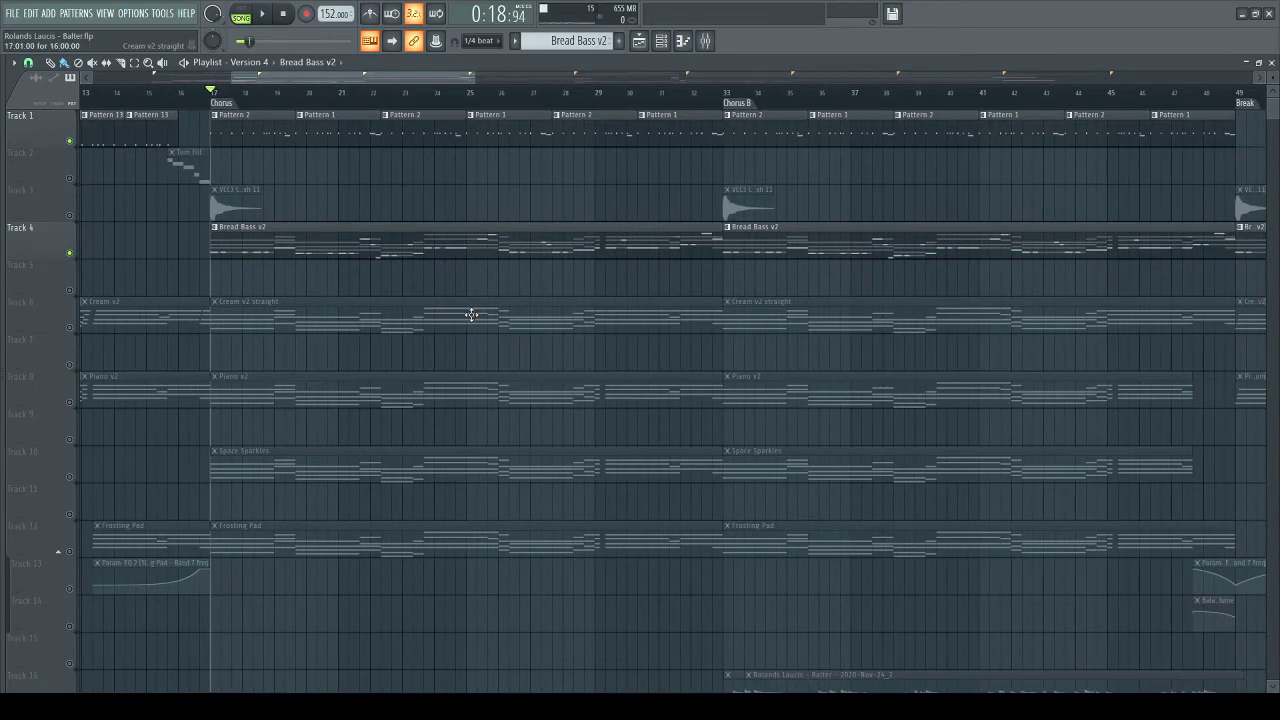
left_click_drag(515, 340, 804, 340)
scroll(540, 97, "up", 2)
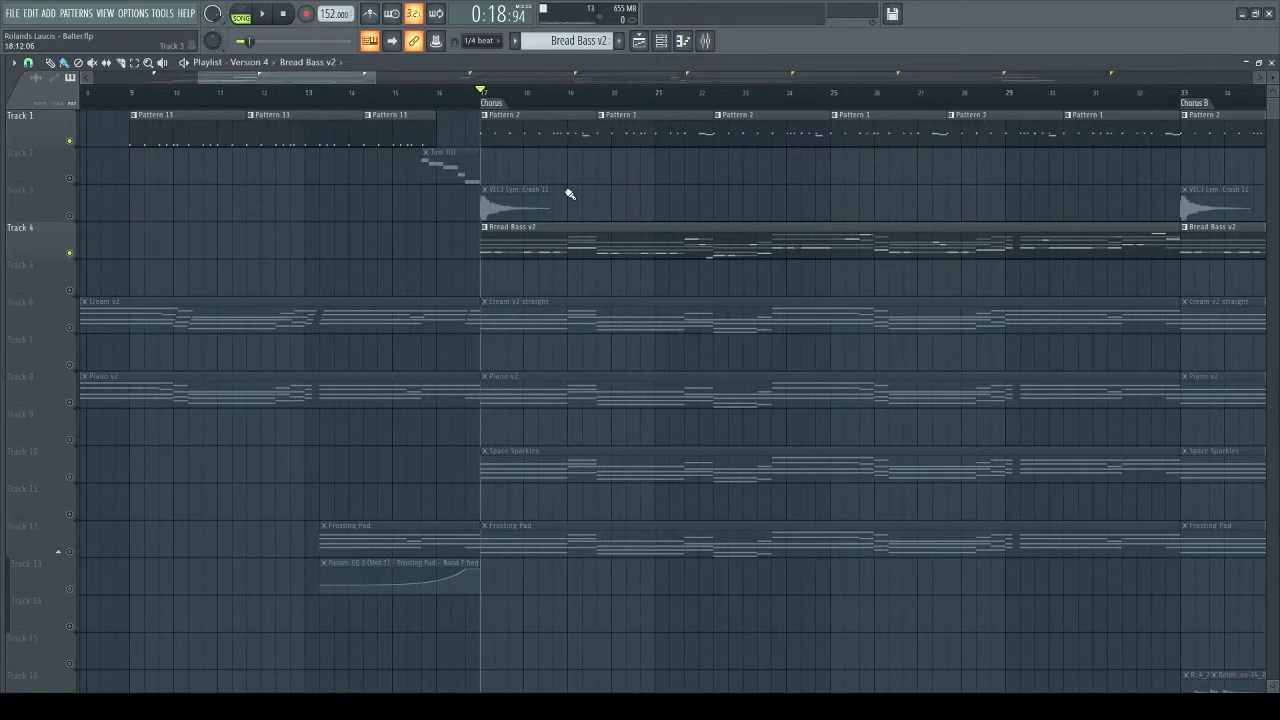
right_click(69, 216)
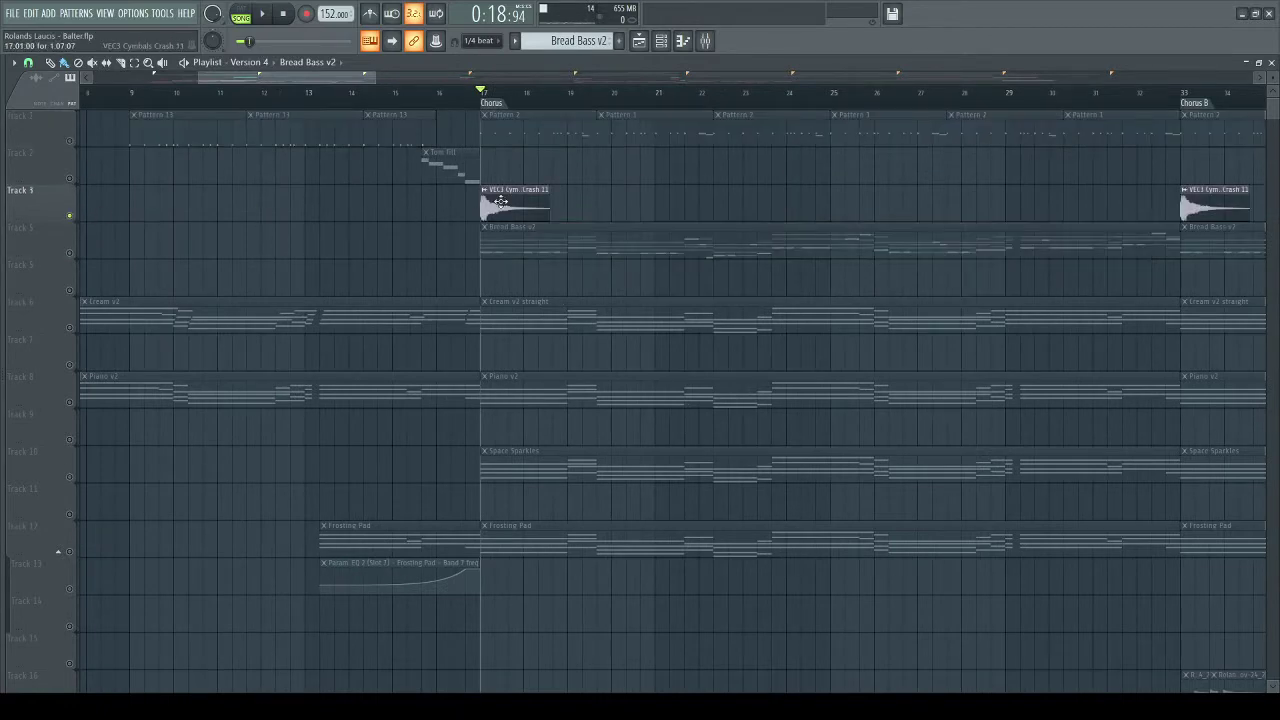
key("space")
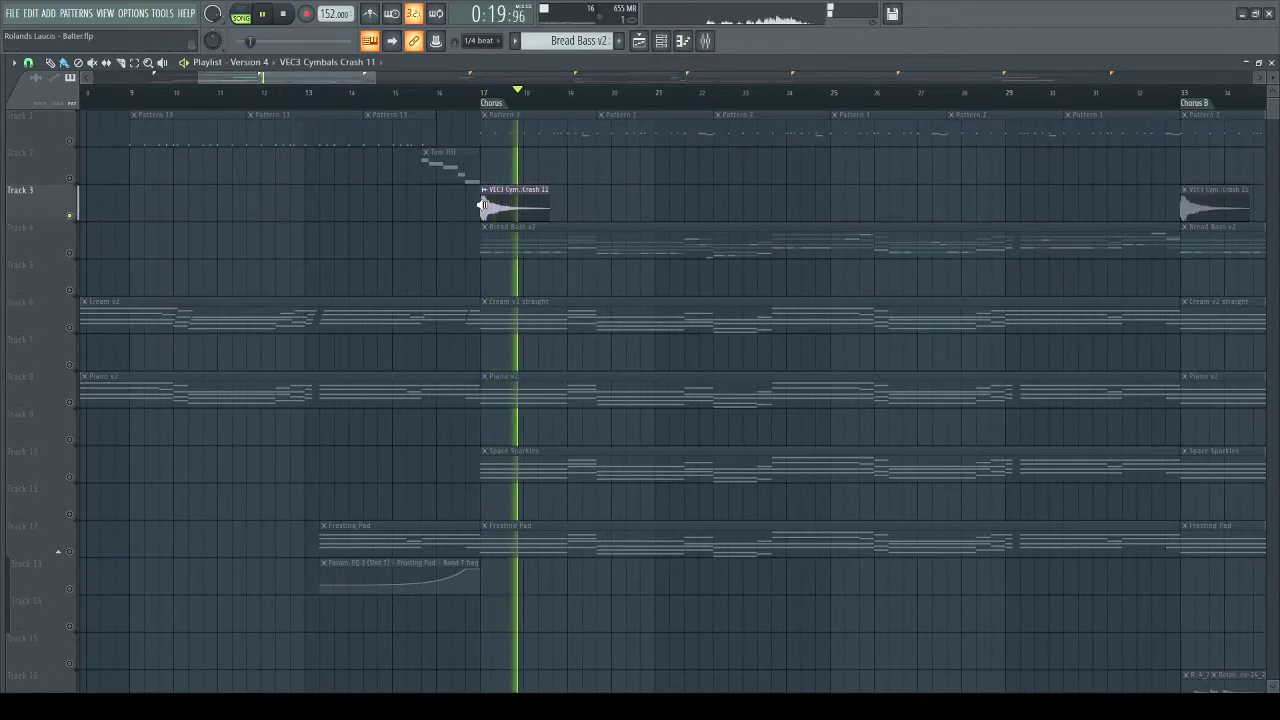
key("space")
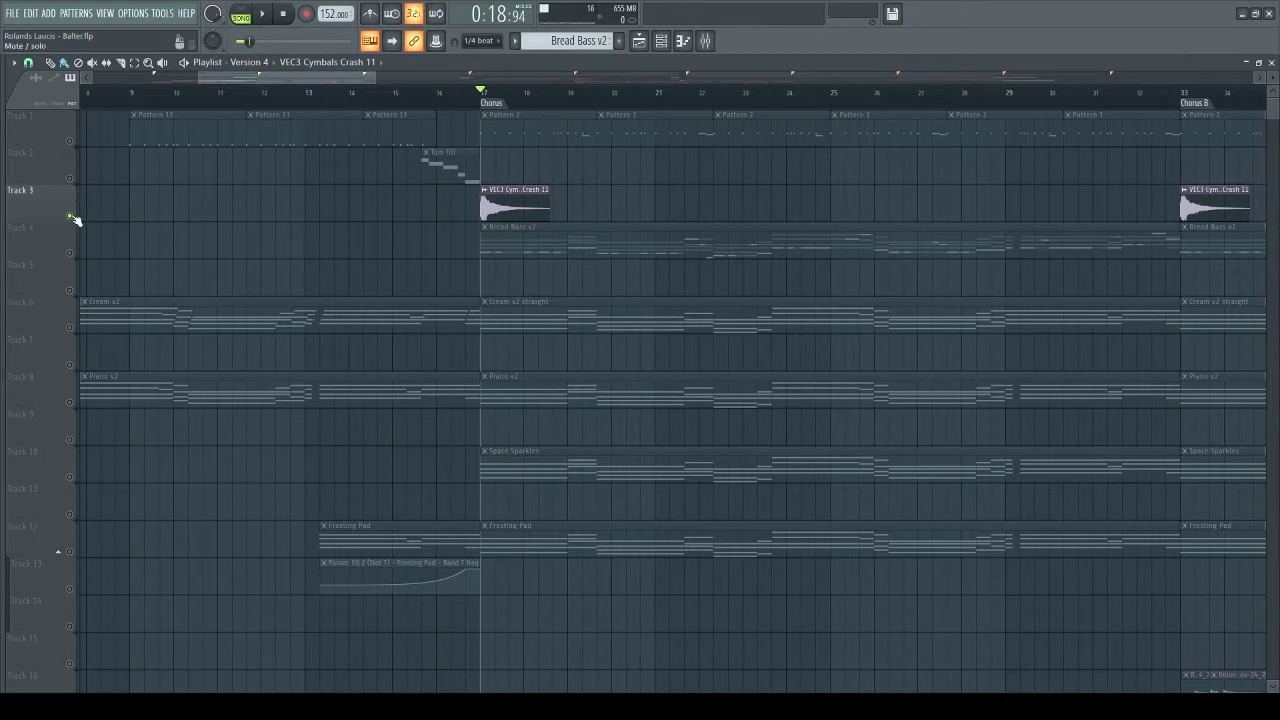
- Solo Track 6 and play its Cream v2 straight pattern from the start of the Chorus
right_click(69, 328)
scroll(600, 297, "right", 3)
key("space")
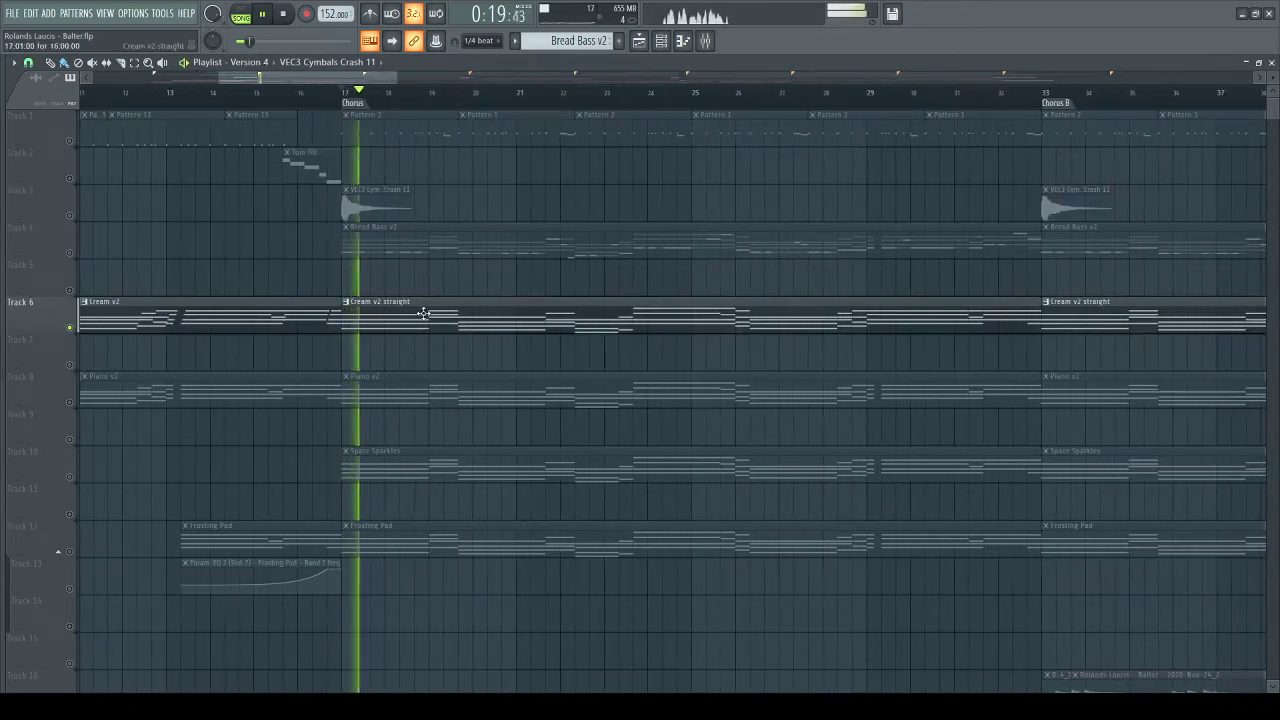
- Open the Cream v2 straight pattern's Cream Pad notes in the piano roll and look over the chords during playback
left_click(424, 311)
left_click(661, 41)
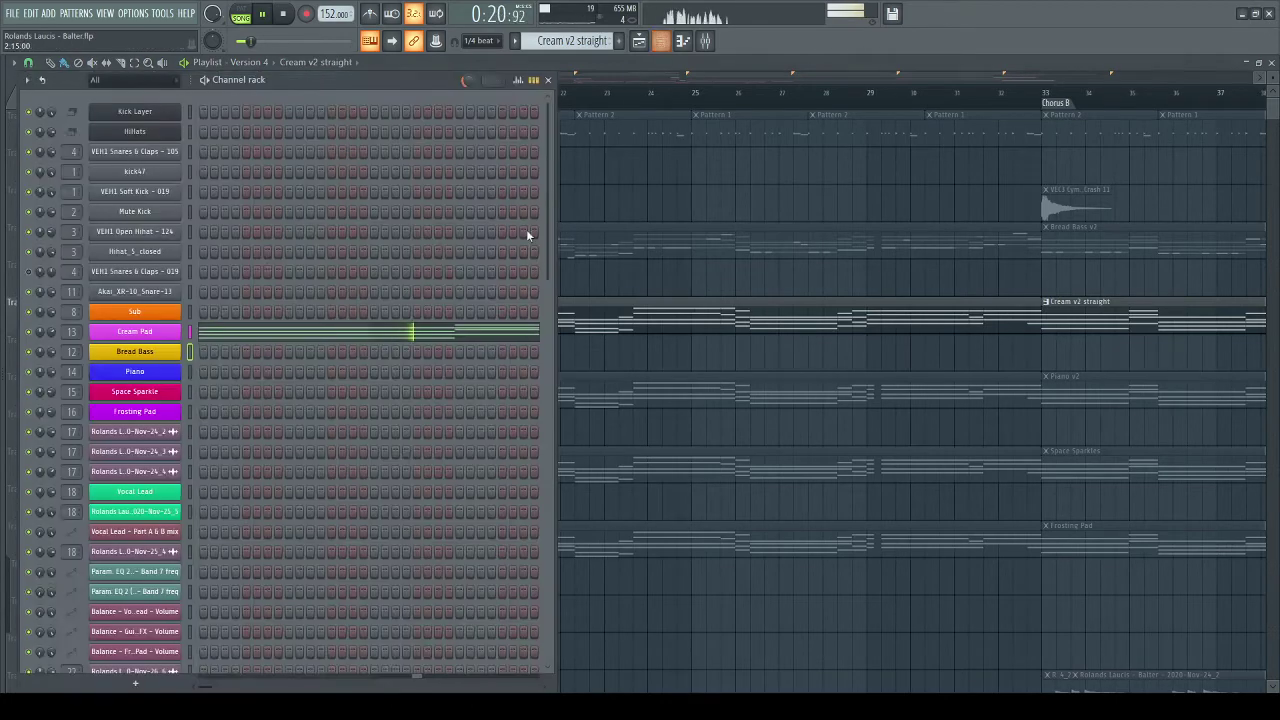
left_click(229, 331)
scroll(412, 292, "down", 2)
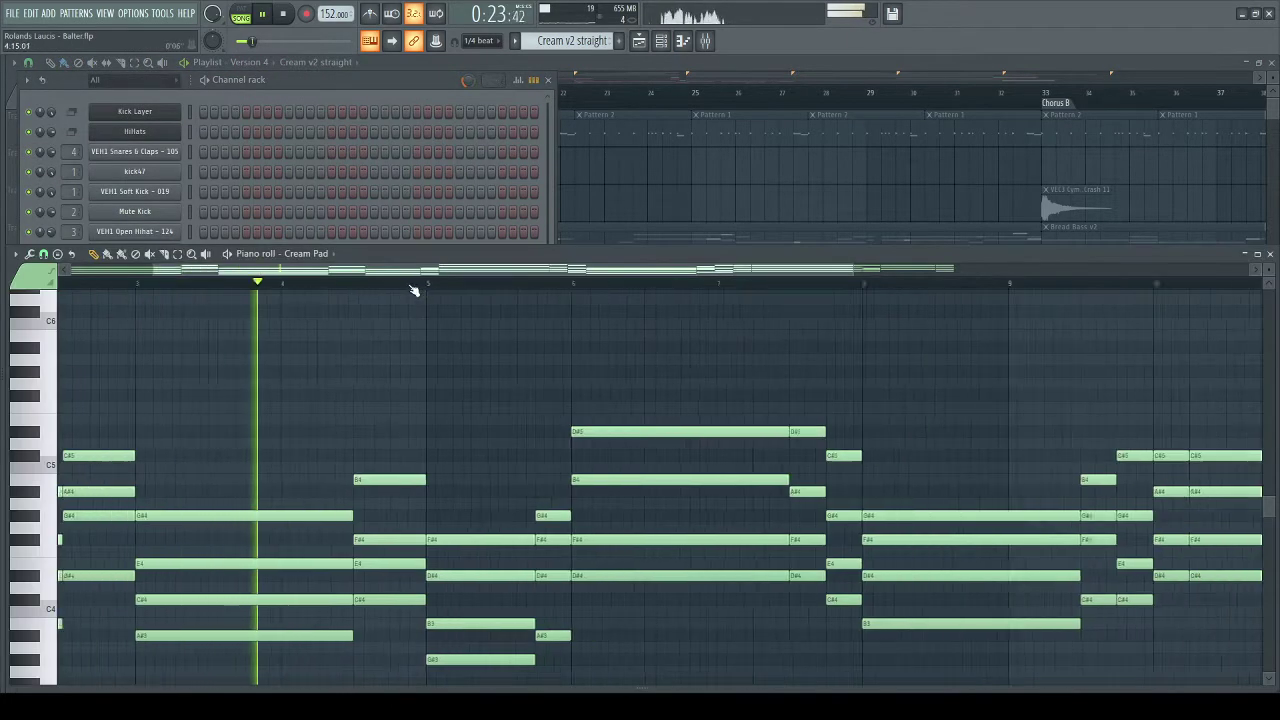
left_click_drag(544, 559, 554, 469)
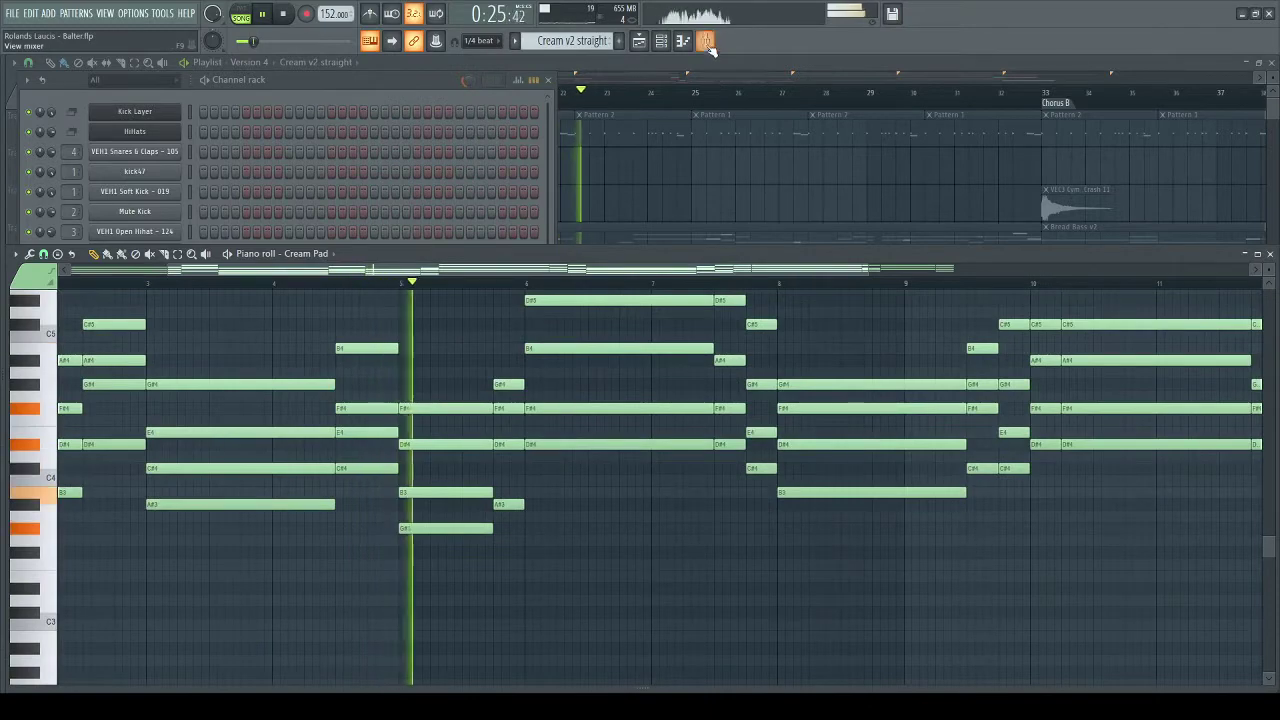
- Inspect the Cream Pad mixer track's Fruity Chorus, both Fruity parametric EQ 2 effects and Fruity Reeverb 2 one by one
key("F9")
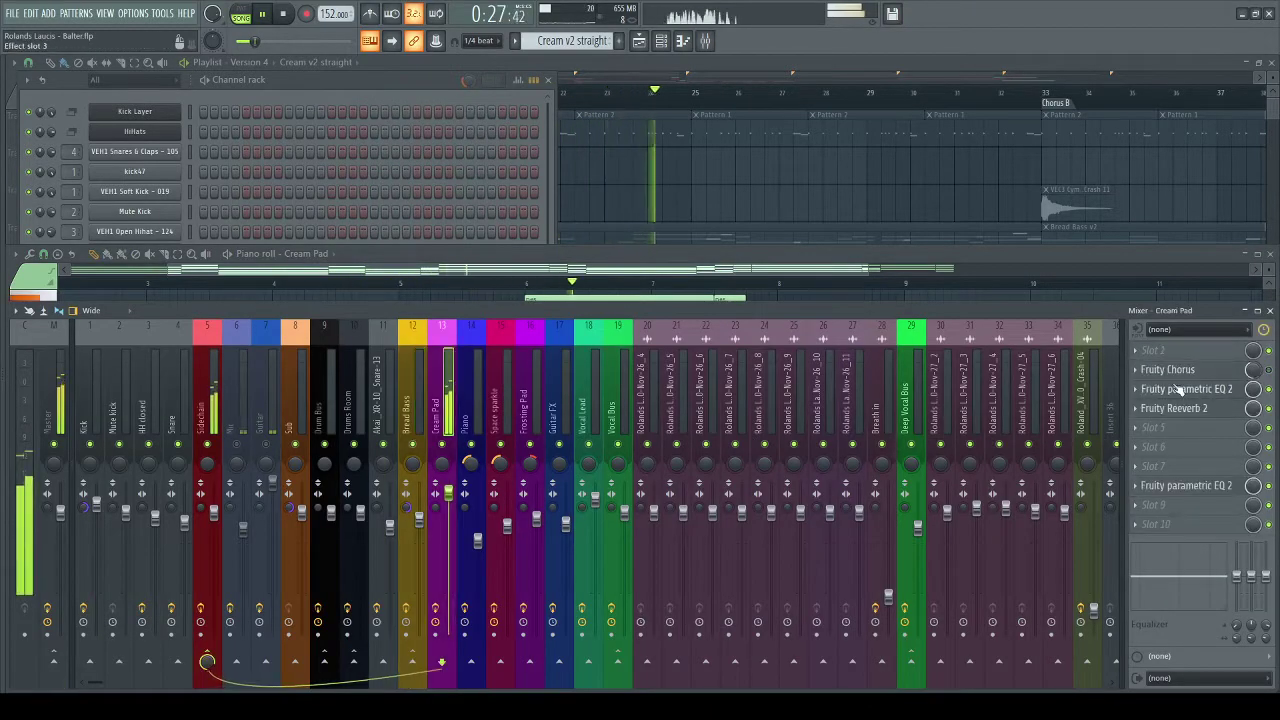
left_click(1183, 371)
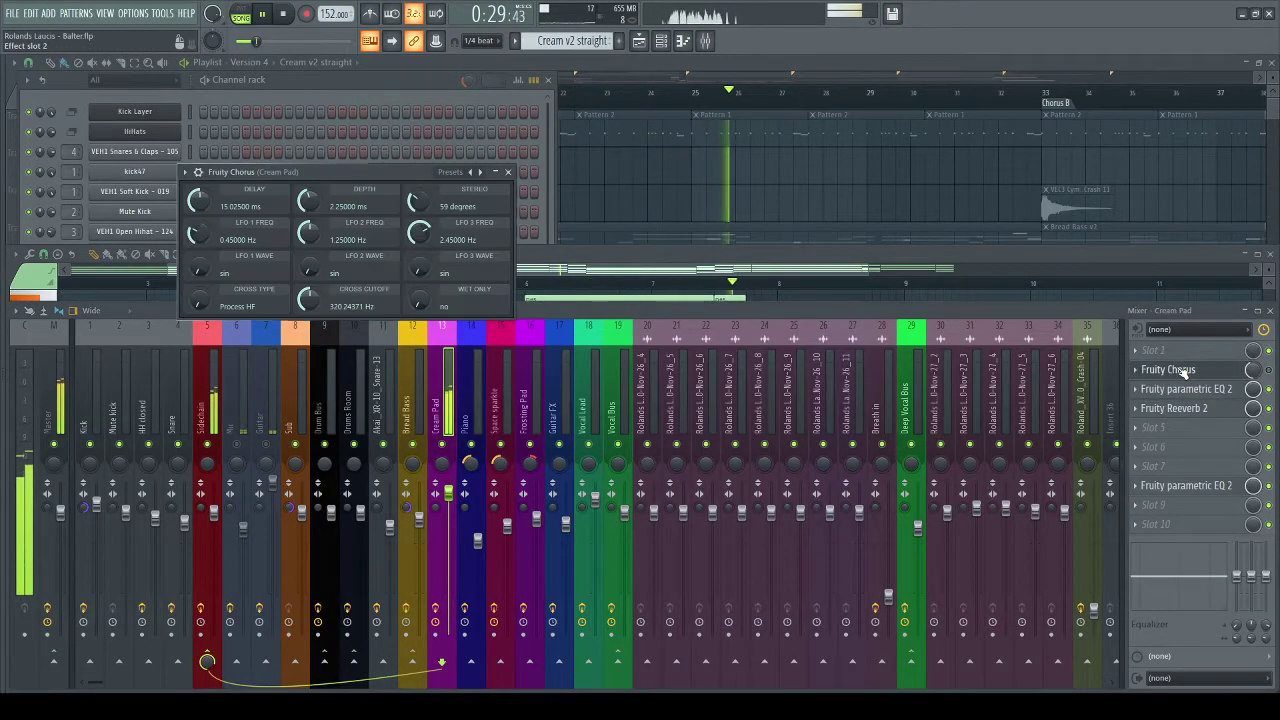
left_click(1183, 371)
left_click(1188, 390)
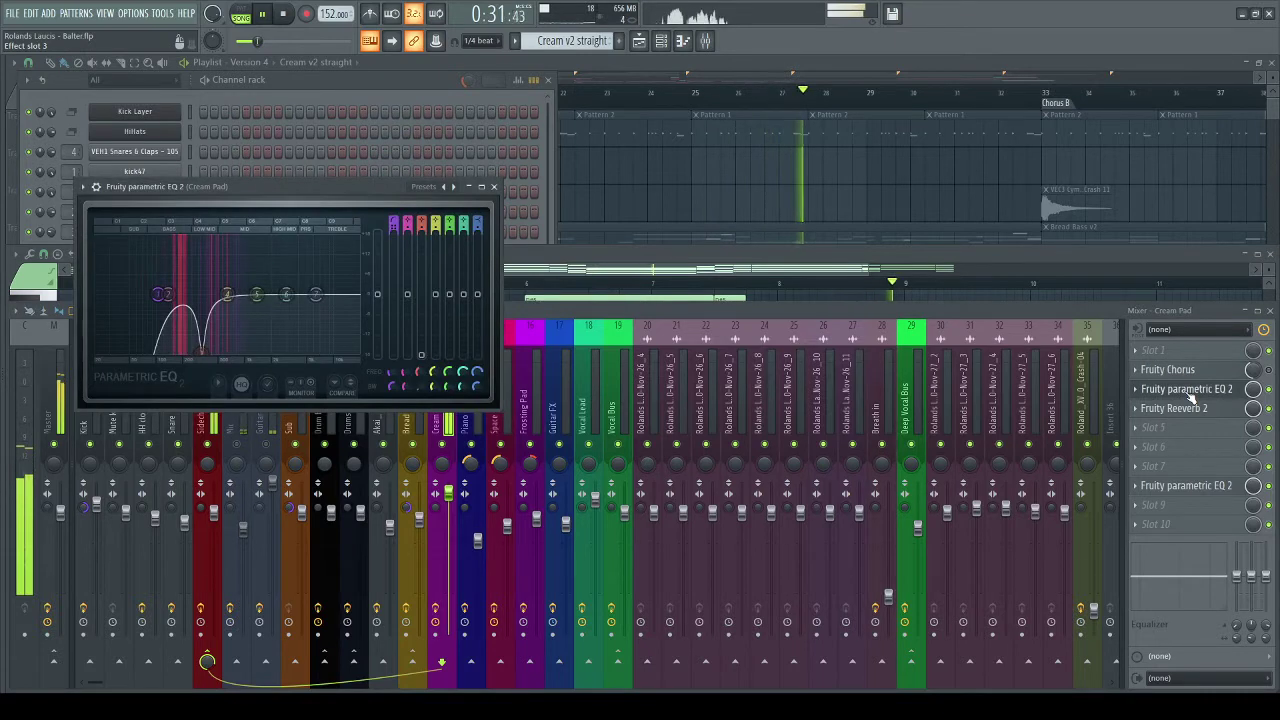
left_click(1190, 392)
left_click(1188, 409)
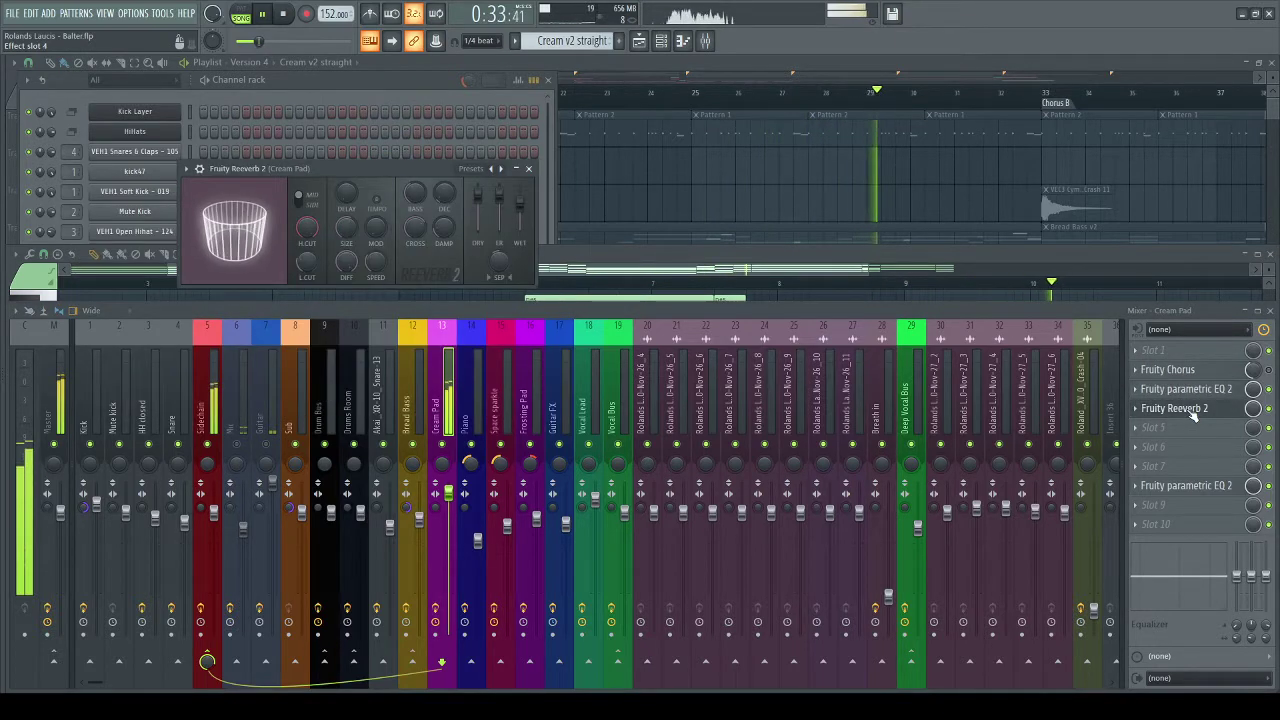
left_click(1190, 410)
left_click(1200, 486)
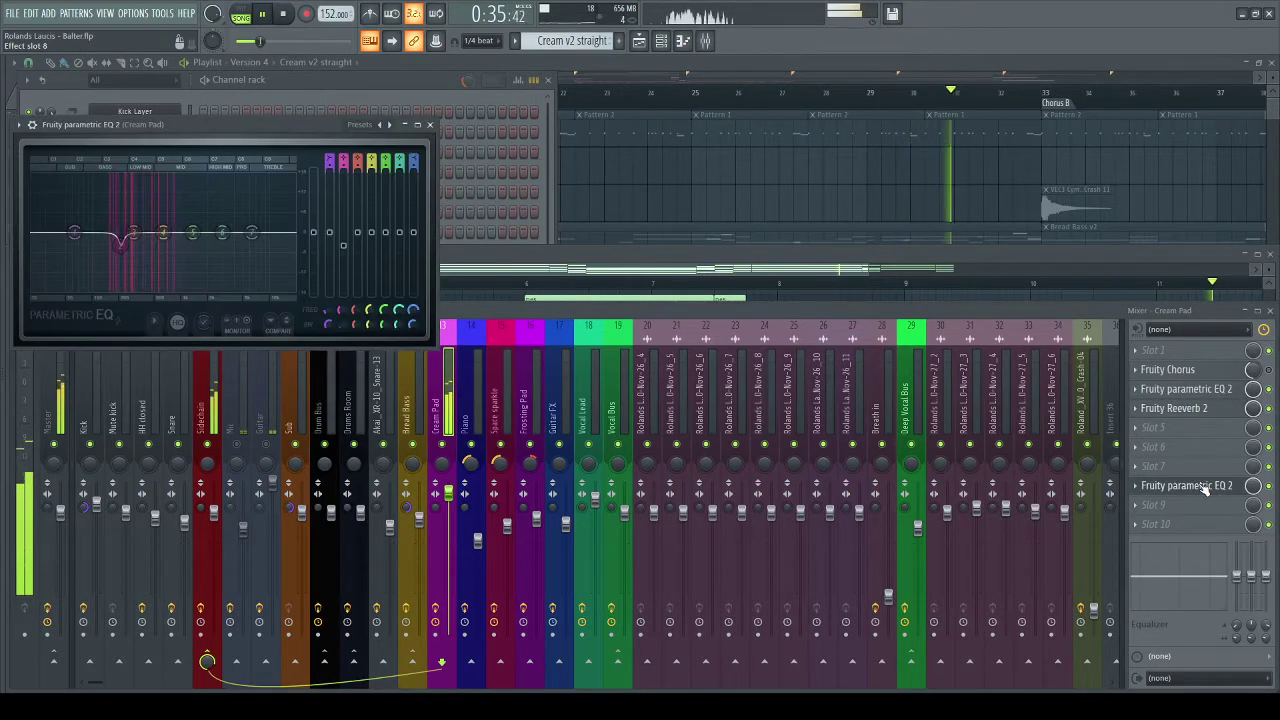
left_click(1205, 487)
- Stop playback and review Cream Pad's slot 3 Fruity parametric EQ 2 and its Fruity Reeverb 2 again, closing each
key("space")
left_click(1190, 390)
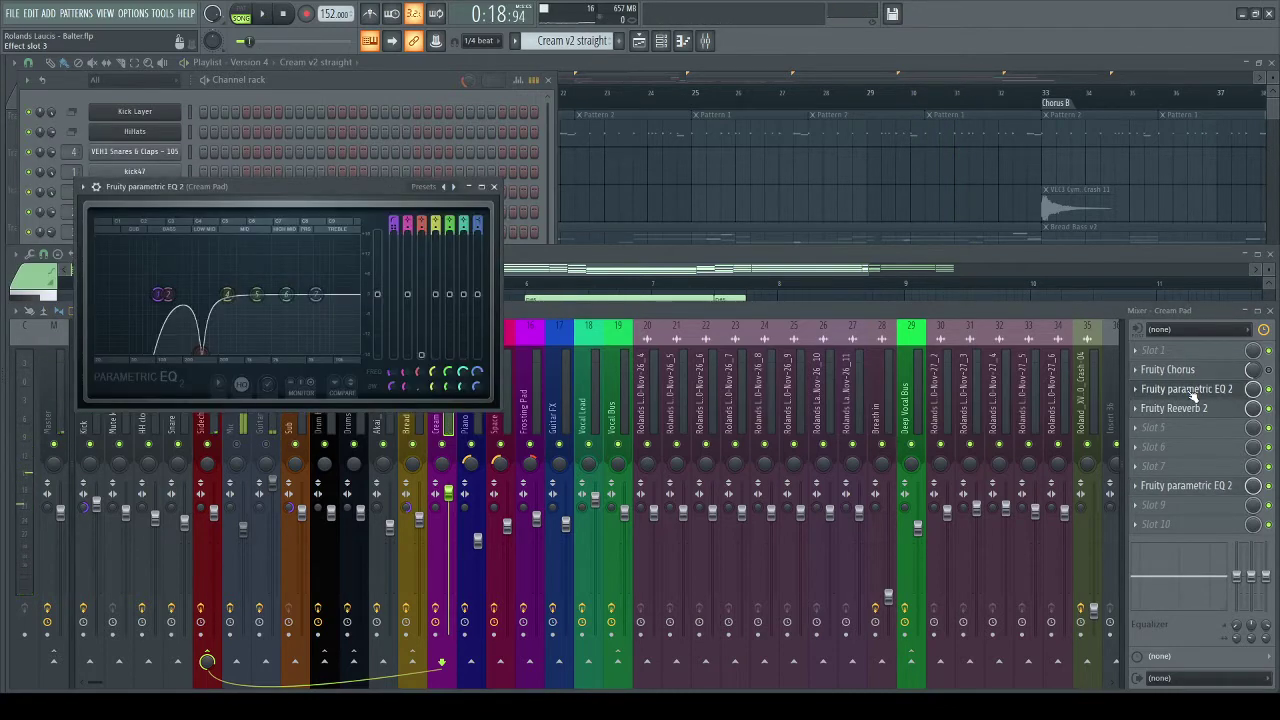
left_click(494, 187)
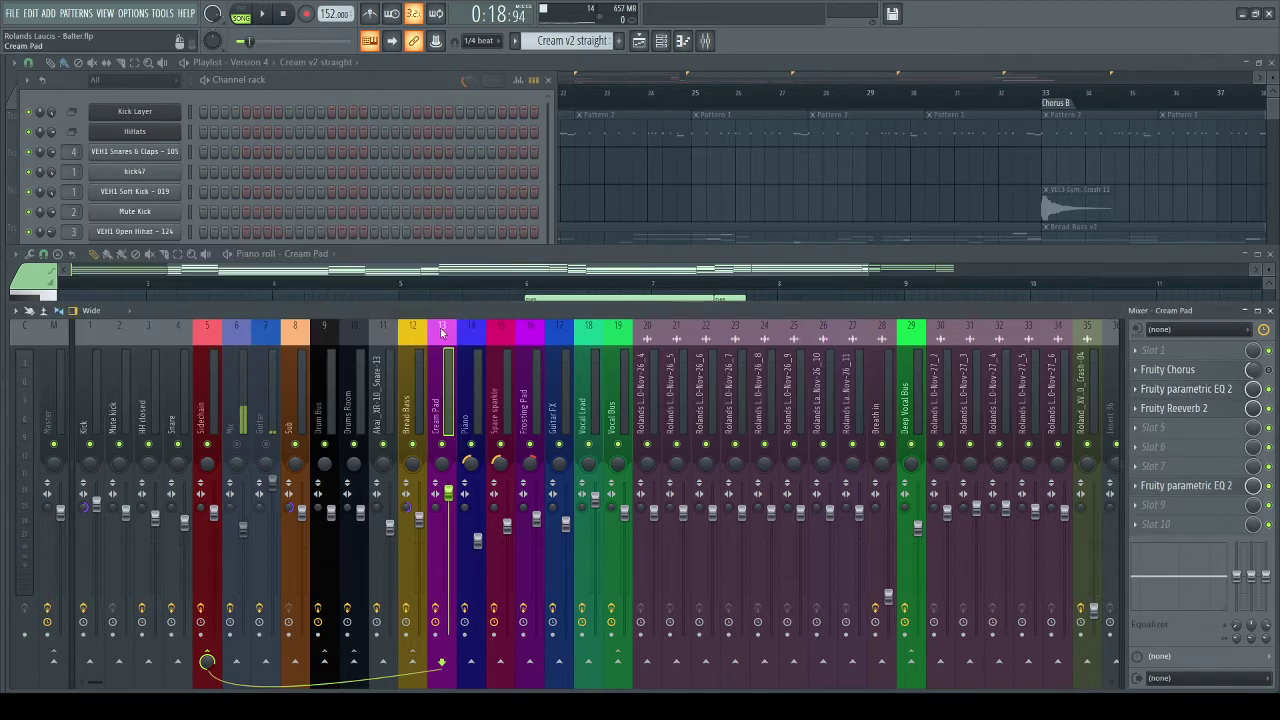
left_click(1203, 410)
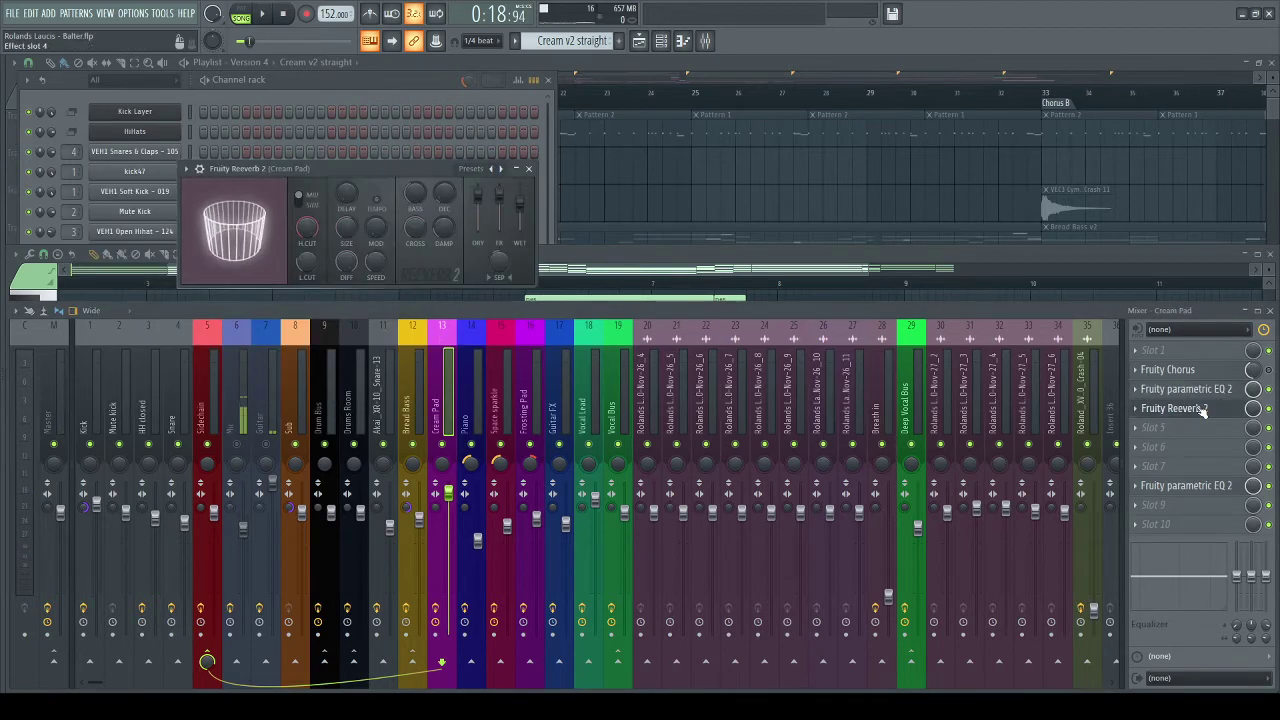
left_click(1203, 410)
- Return to the Cream Pad piano roll with the whole pattern in view and close the playlist
left_click(392, 81)
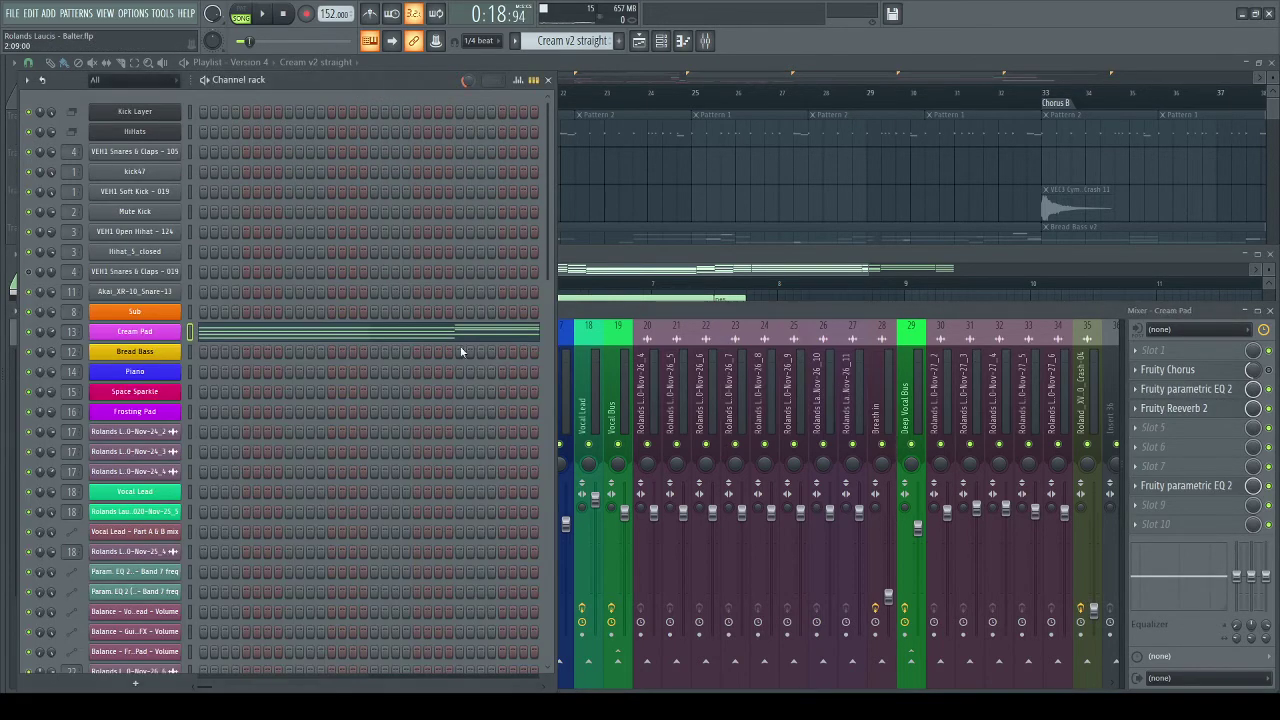
left_click(656, 268)
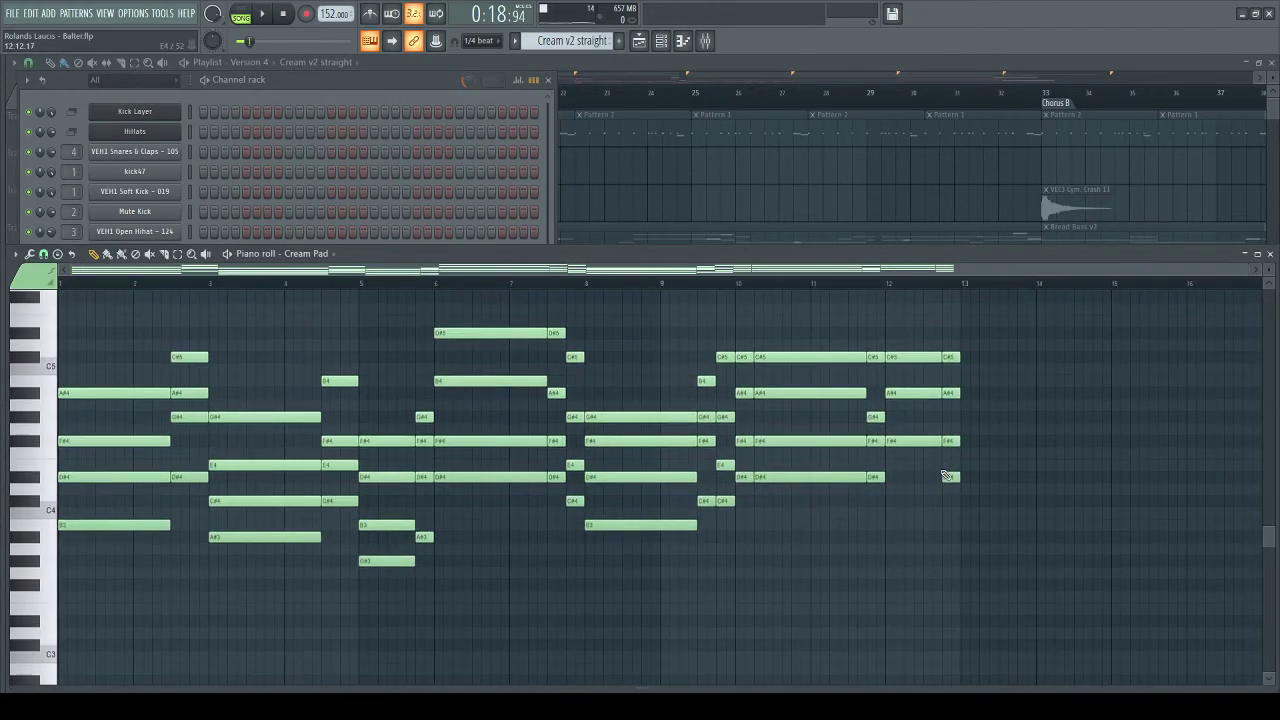
left_click(1271, 62)
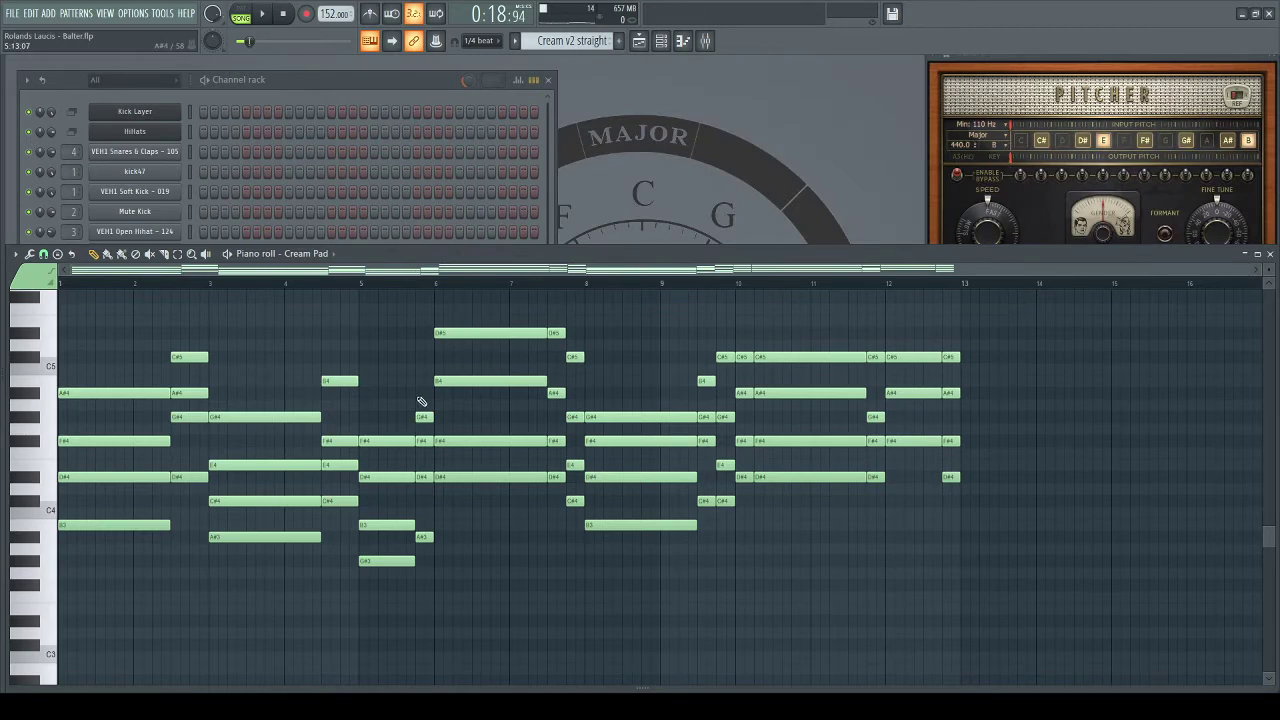
scroll(596, 386, "down", 1)
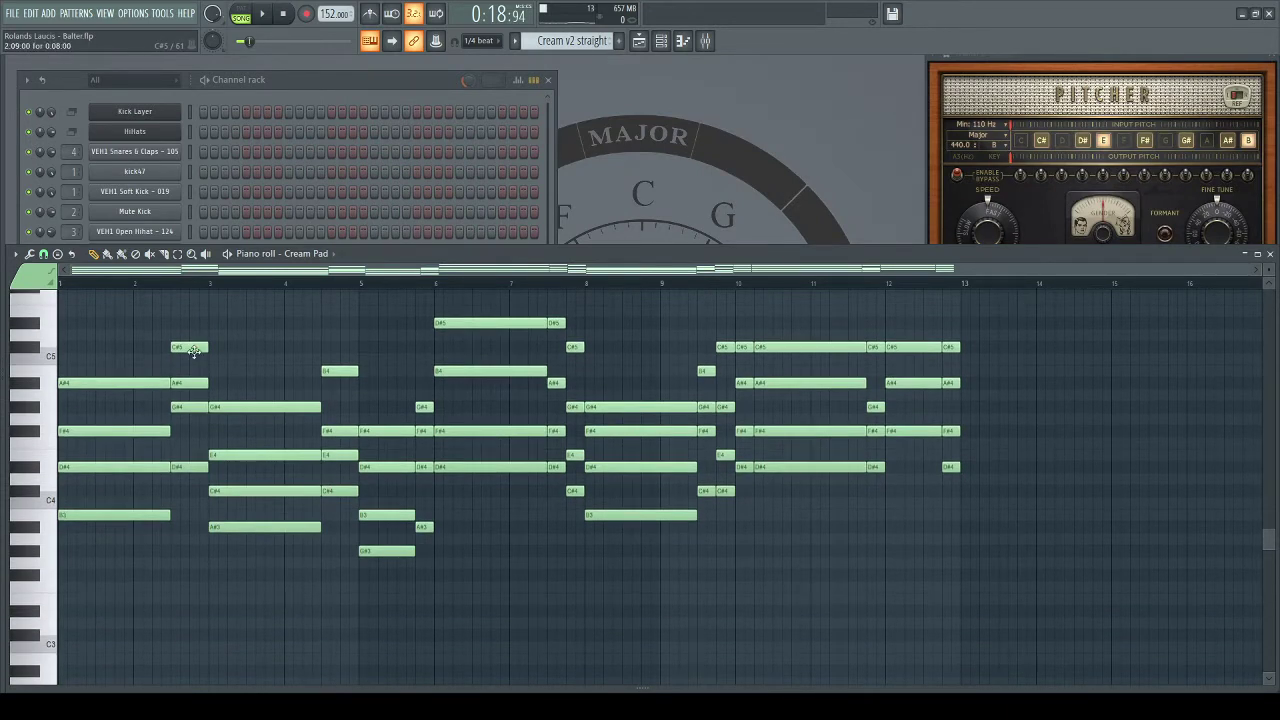
- Examine the chord voicings in the pattern's opening bars, briefly selecting the long G#4 note at bar 3
left_click_drag(120, 331, 132, 581)
right_click(167, 562)
left_click_drag(260, 546, 264, 421)
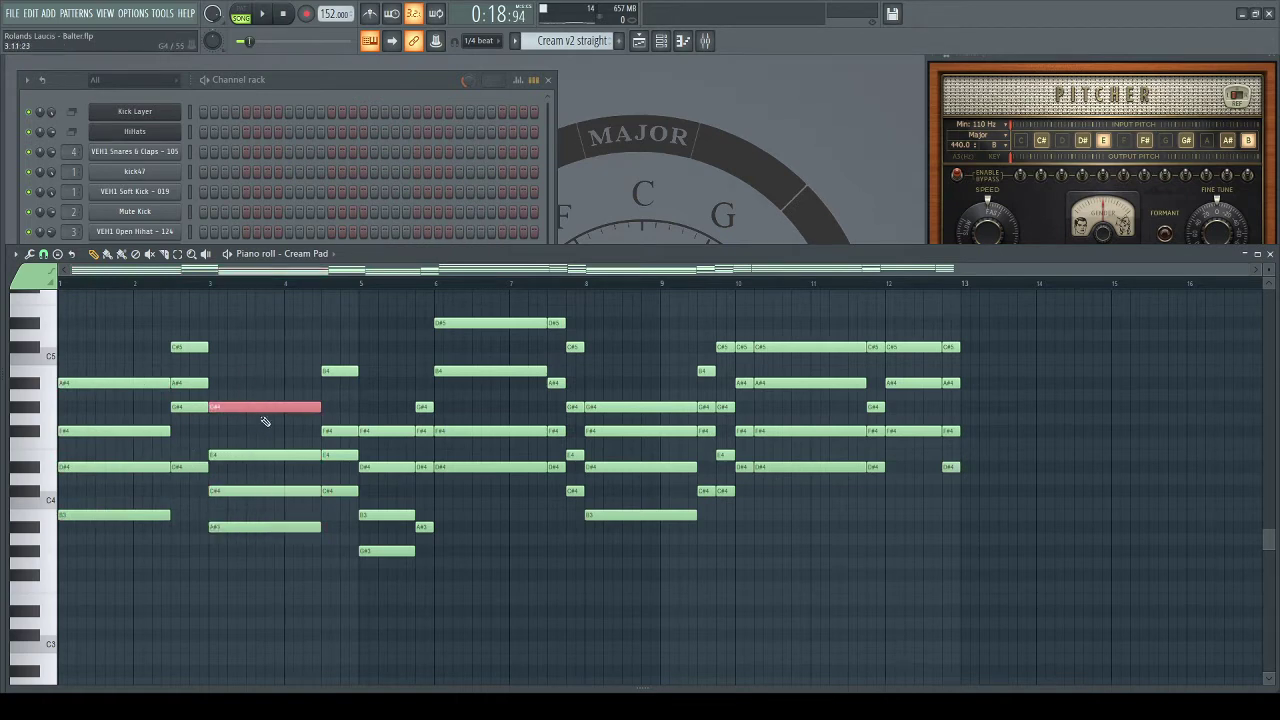
left_click(267, 377)
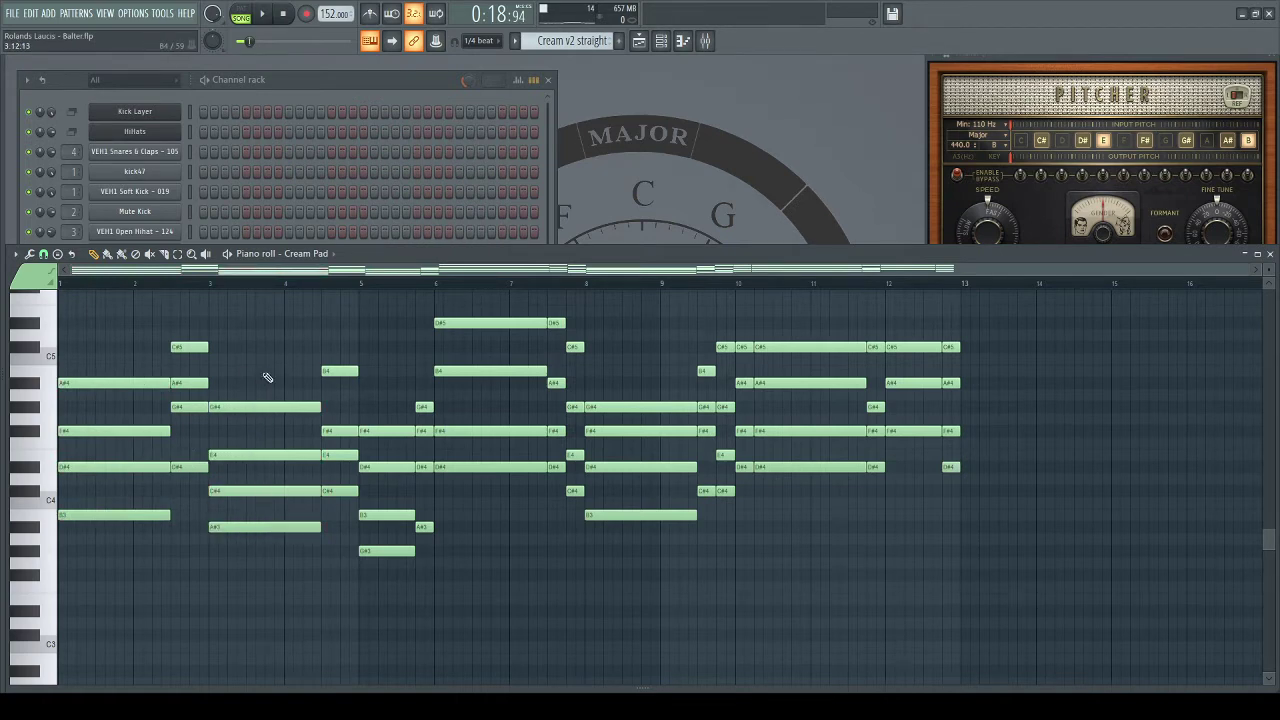
left_click_drag(267, 377, 277, 447)
left_click(275, 426)
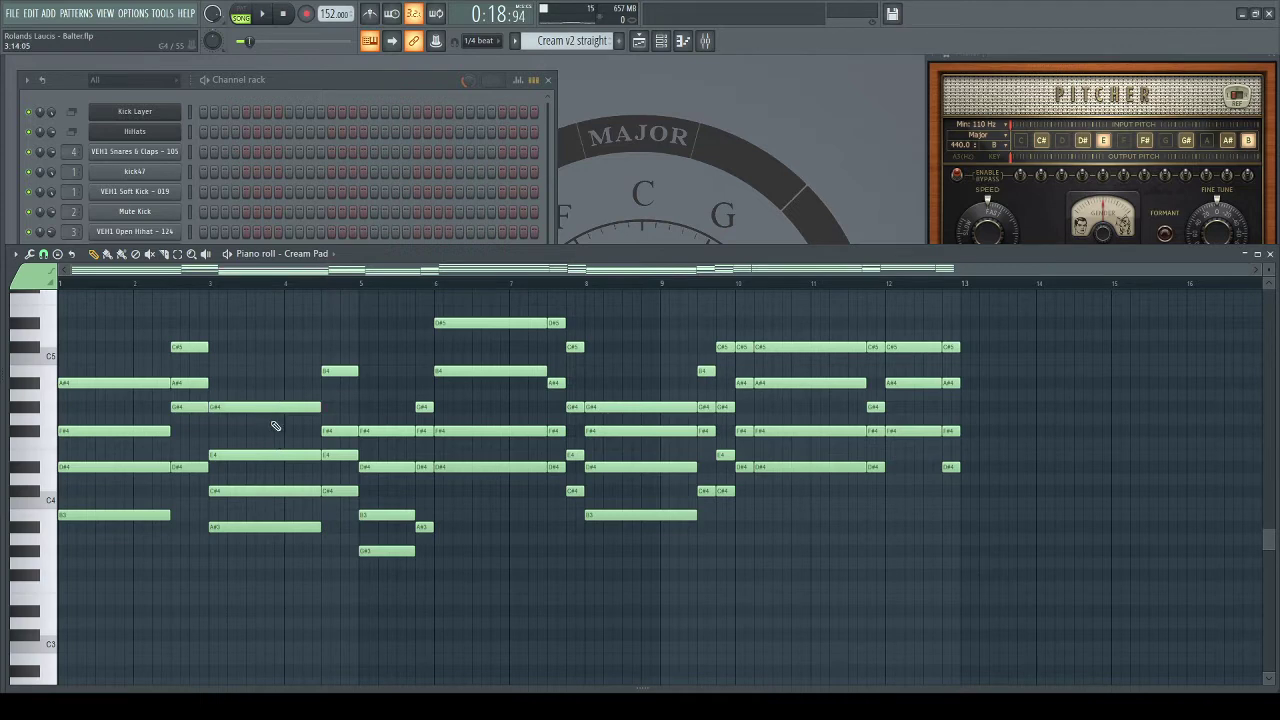
- Open the Cream Pad instrument, expand its spectral display and move its window clear of the channel list
left_click(1186, 141)
left_click_drag(348, 361, 388, 371)
left_click(386, 334, "ctrl")
left_click(360, 121)
left_click(175, 333)
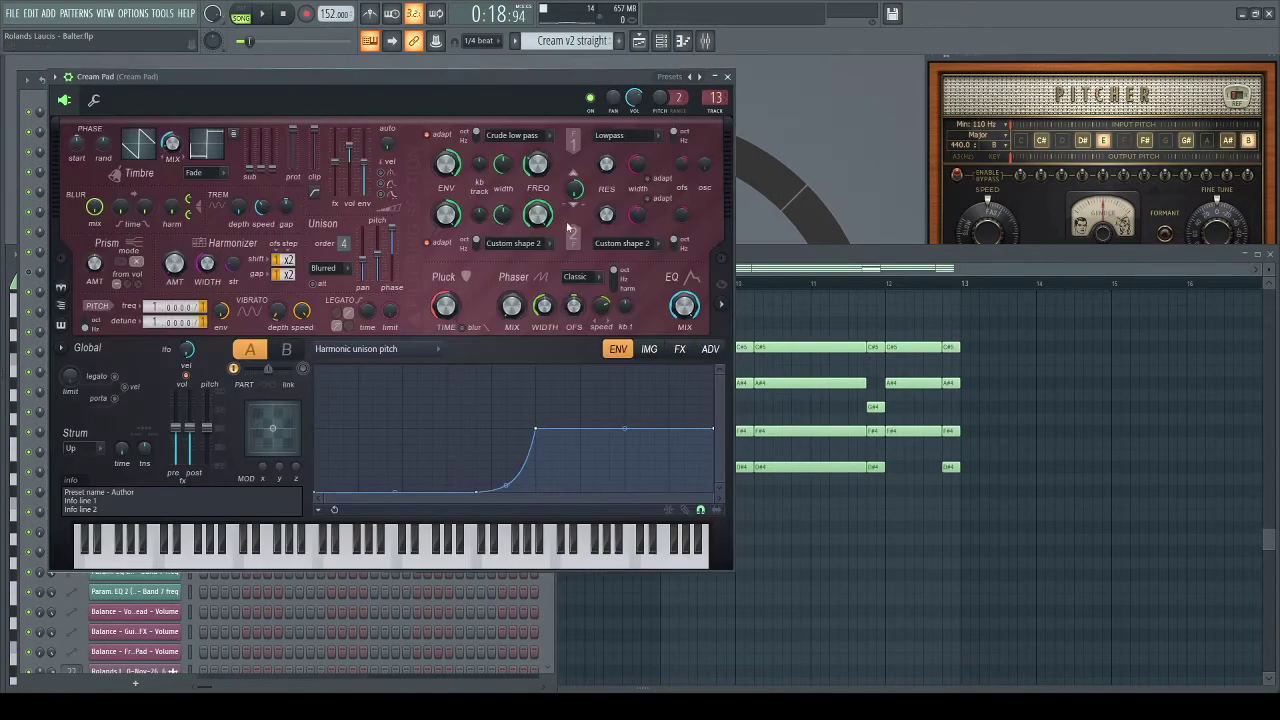
left_click(724, 310)
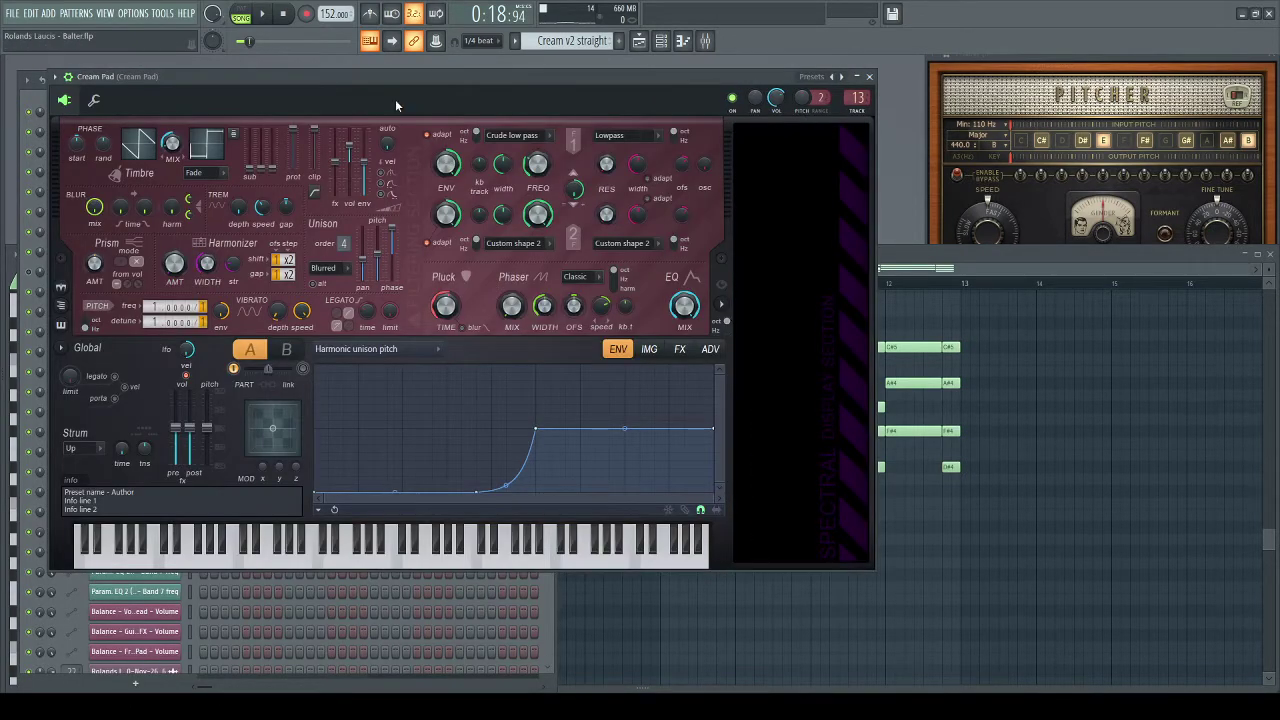
left_click_drag(330, 77, 554, 78)
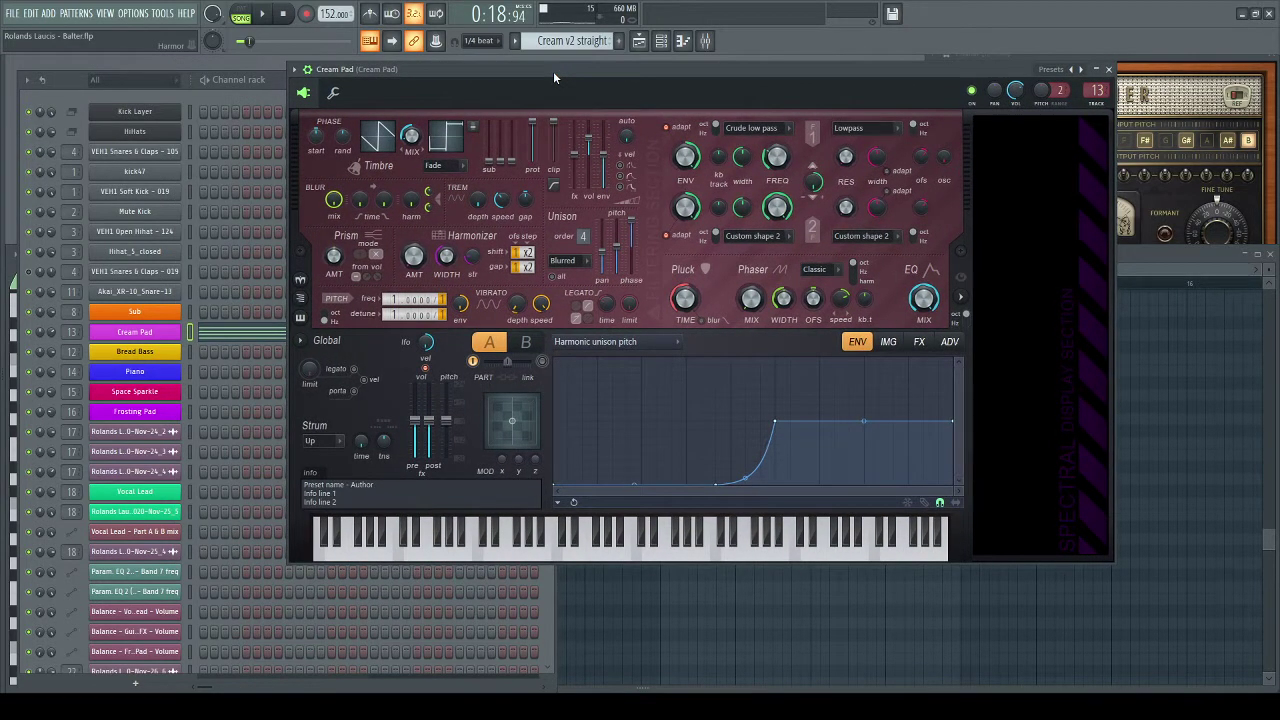
- Play test notes on Cream Pad while examining its spectral display, pluck time and vibrato depth, and close the instrument
key("z")
key("b")
key("c")
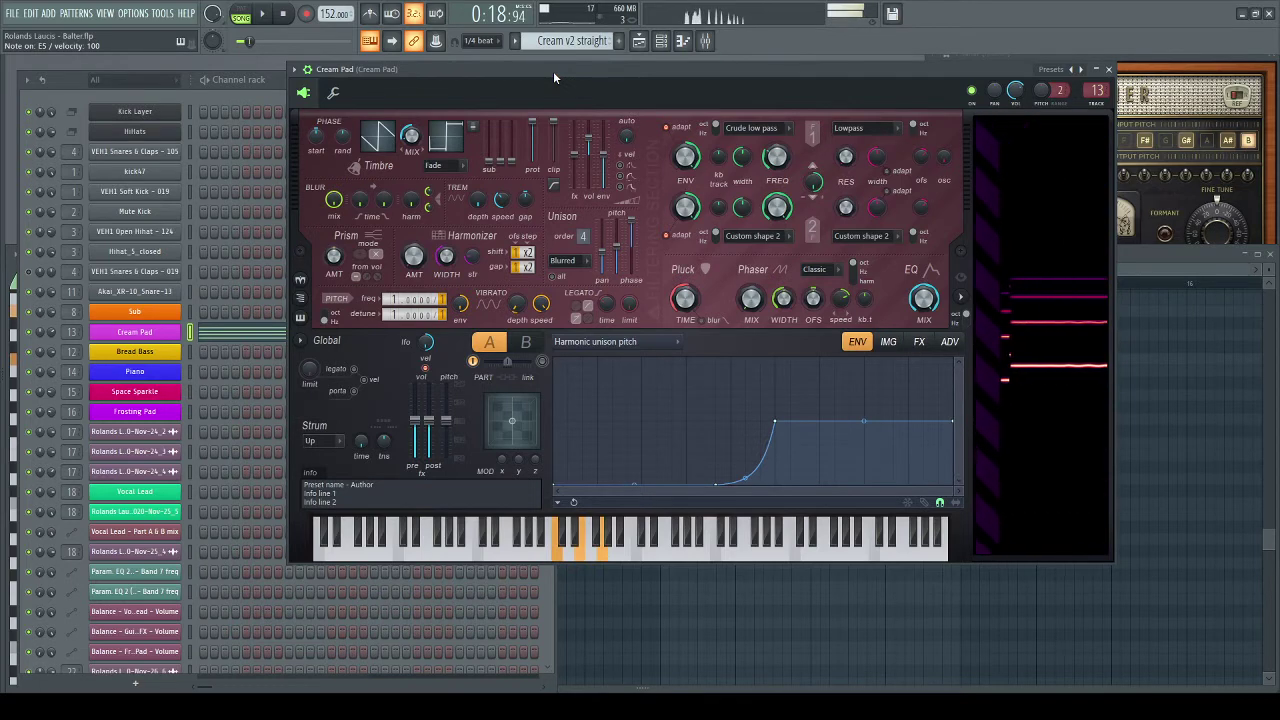
key("n")
key("v")
key("c")
key("v")
key("c")
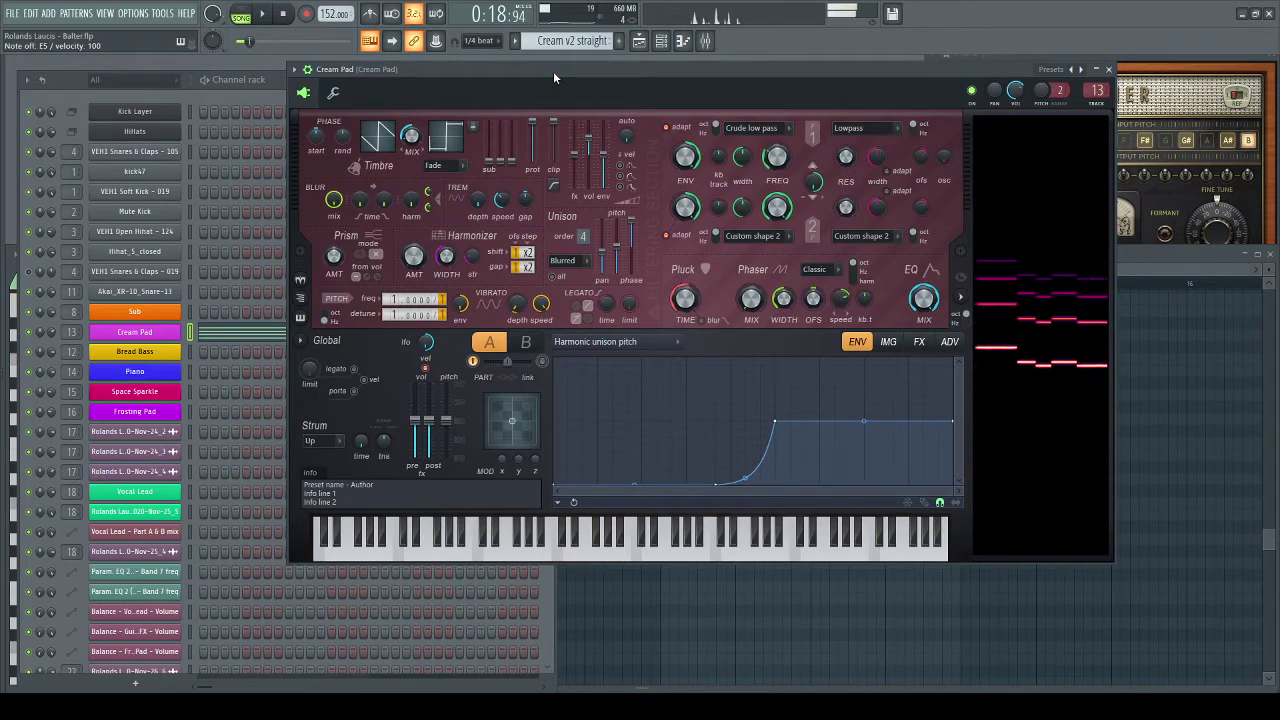
key("c")
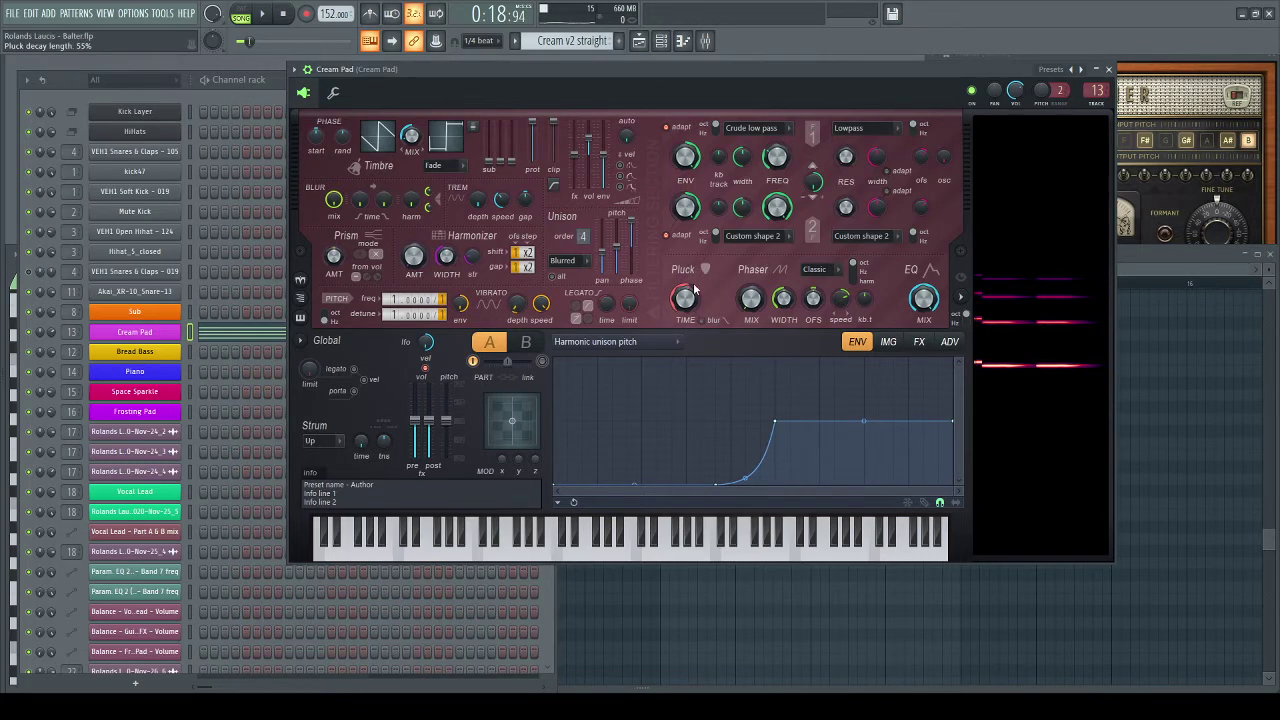
key("r")
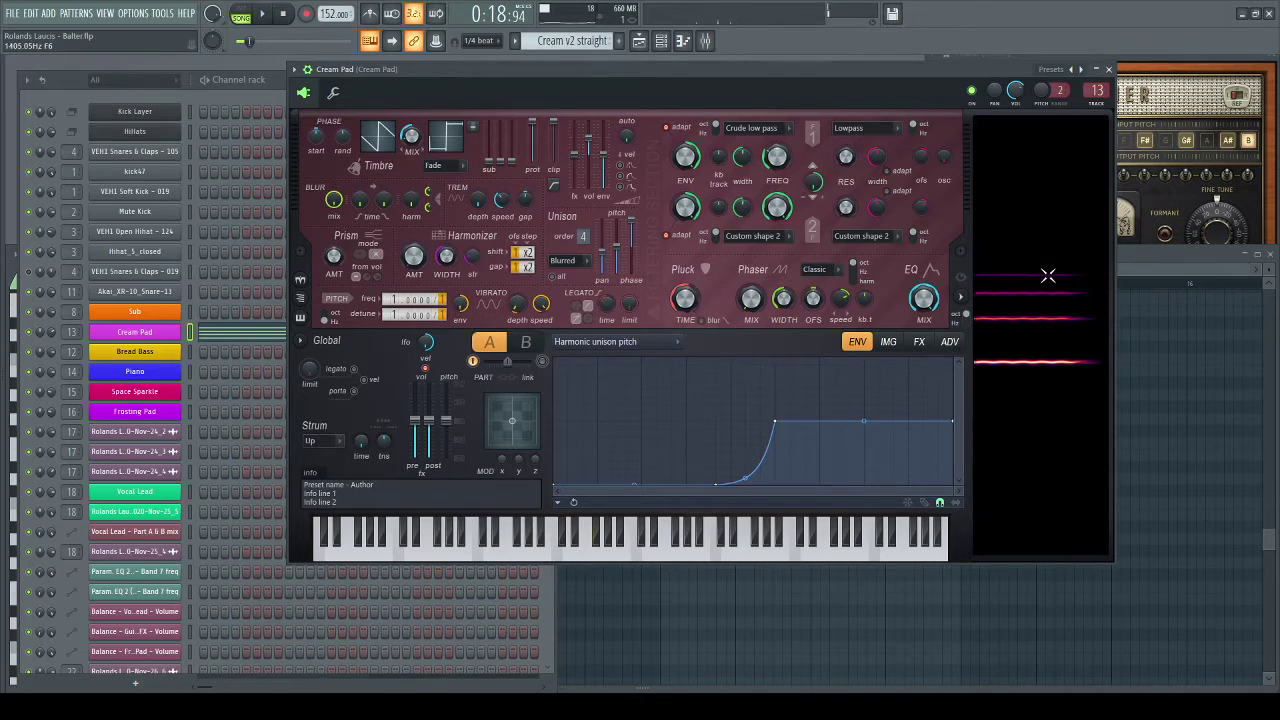
key("r")
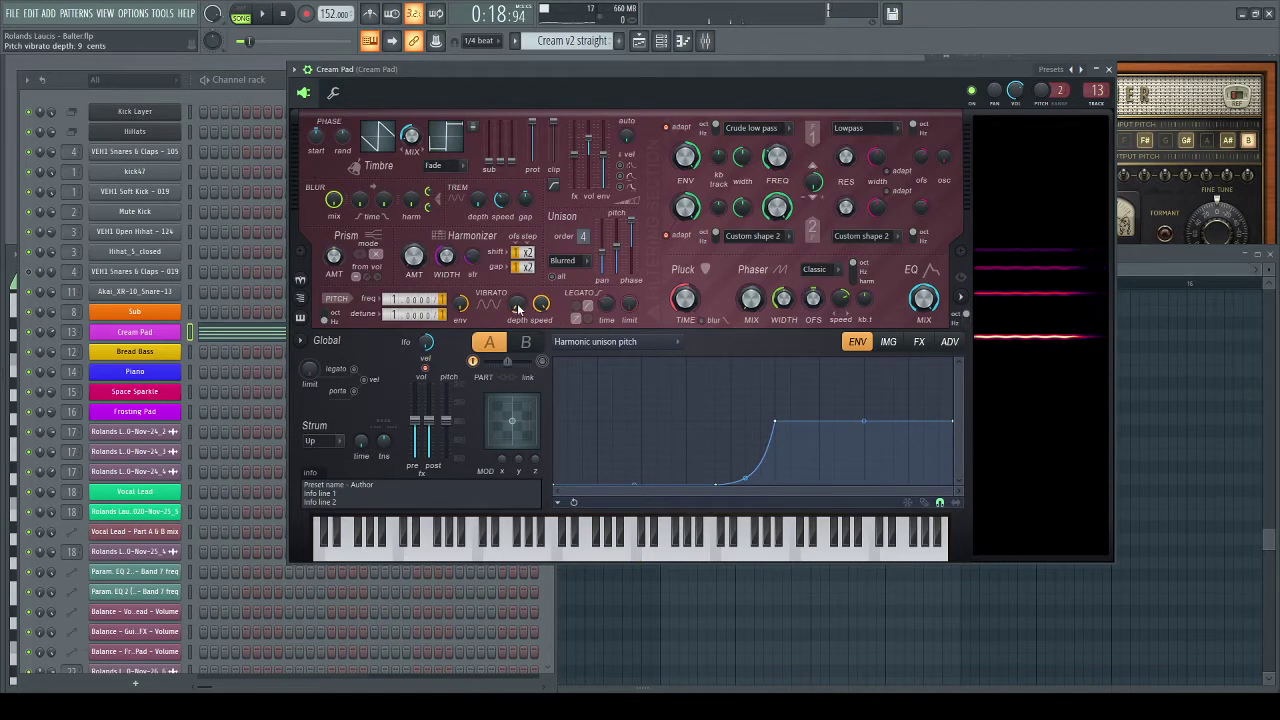
left_click(1108, 70)
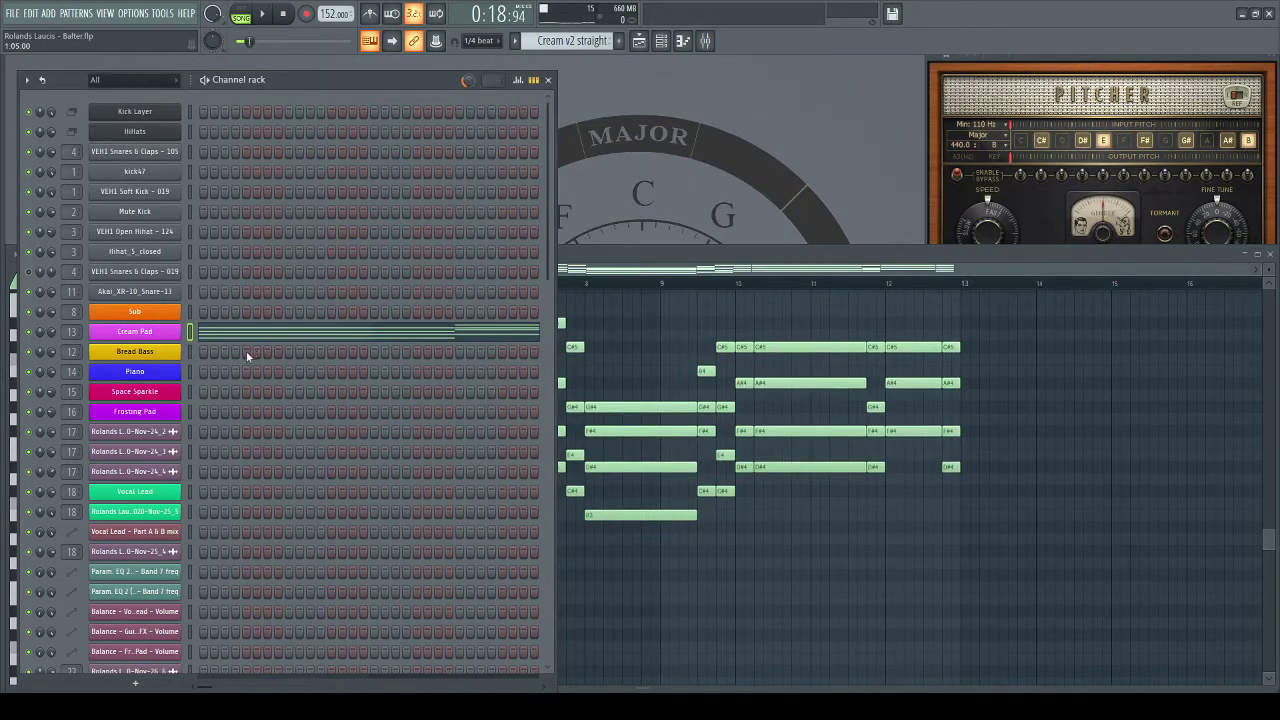
- Show the playlist, move the playhead to bar 1 and open the Cream v2 pattern in the piano roll
left_click(639, 40)
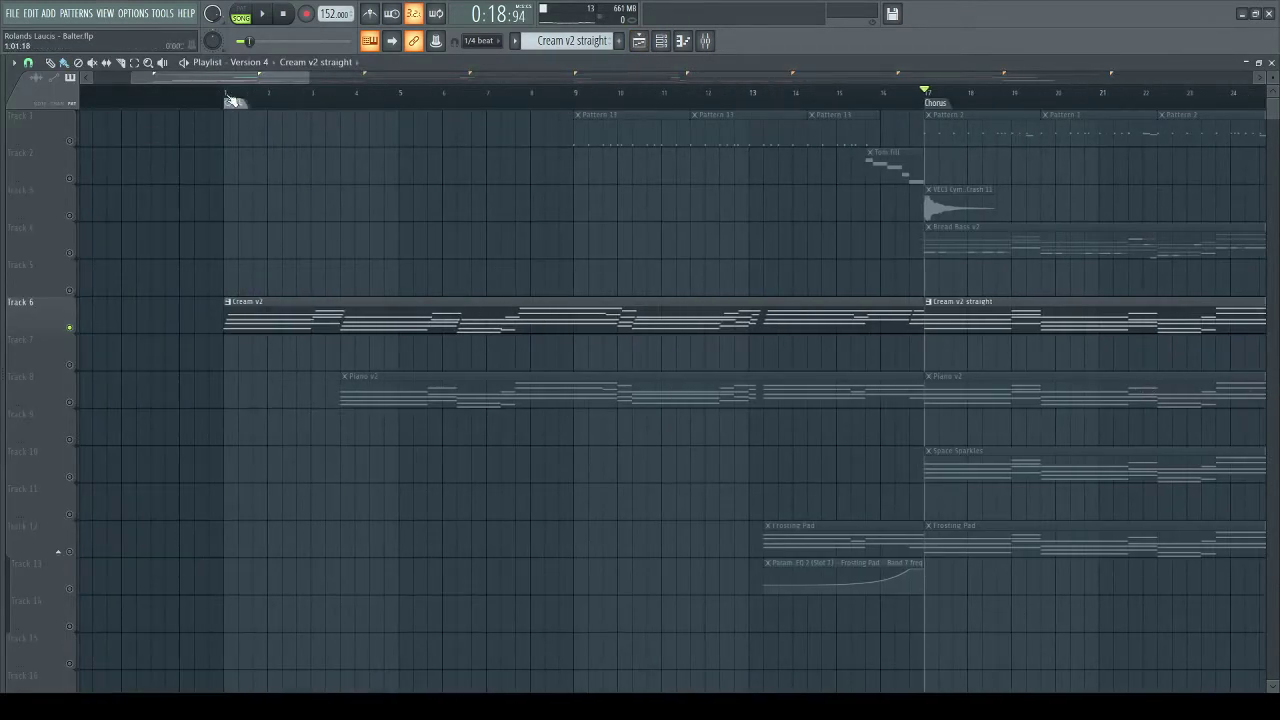
left_click(228, 97)
left_click(286, 317)
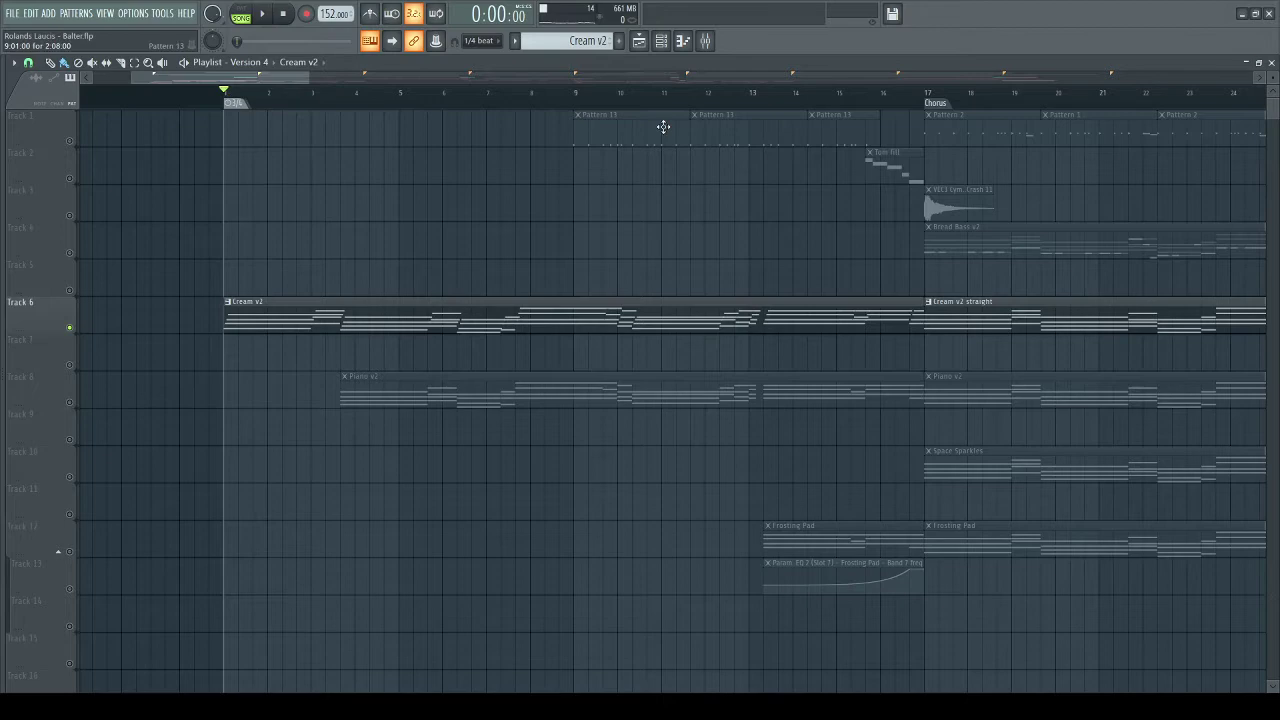
left_click(686, 46)
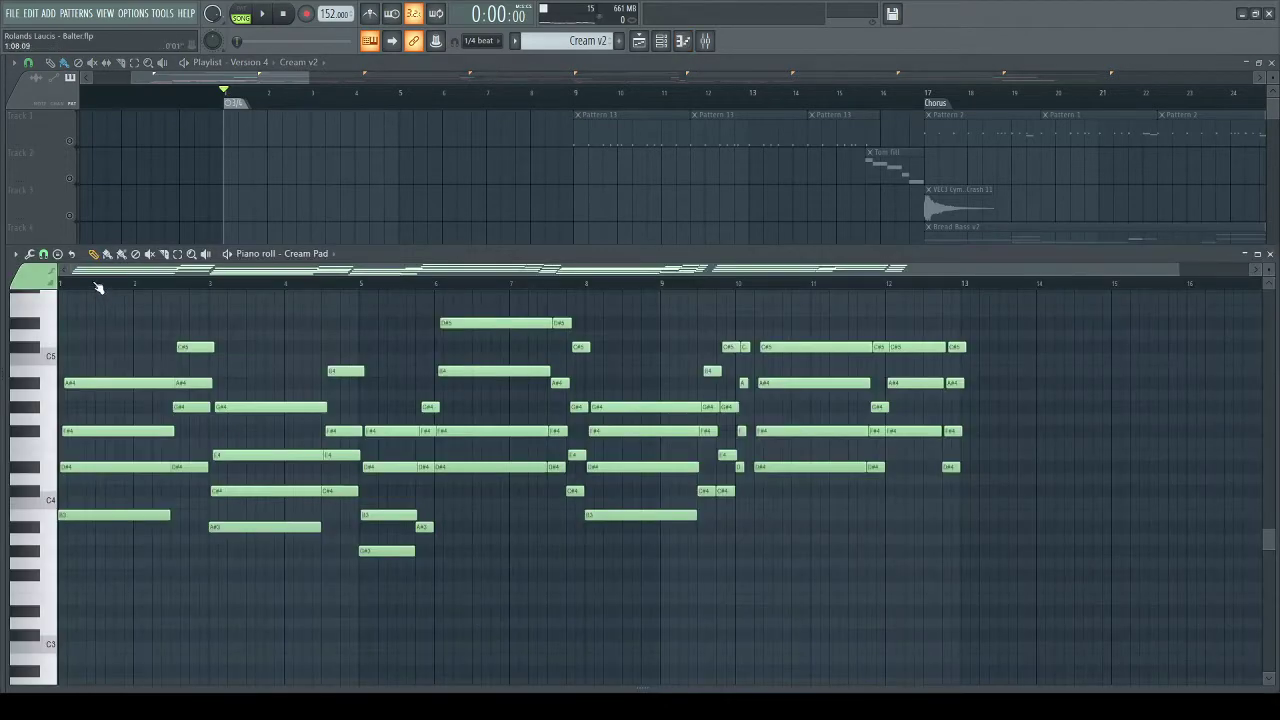
- Examine the strummed note starts and rising velocities of the Cream v2 chords, and play the pattern from the start
left_click_drag(98, 288, 165, 410)
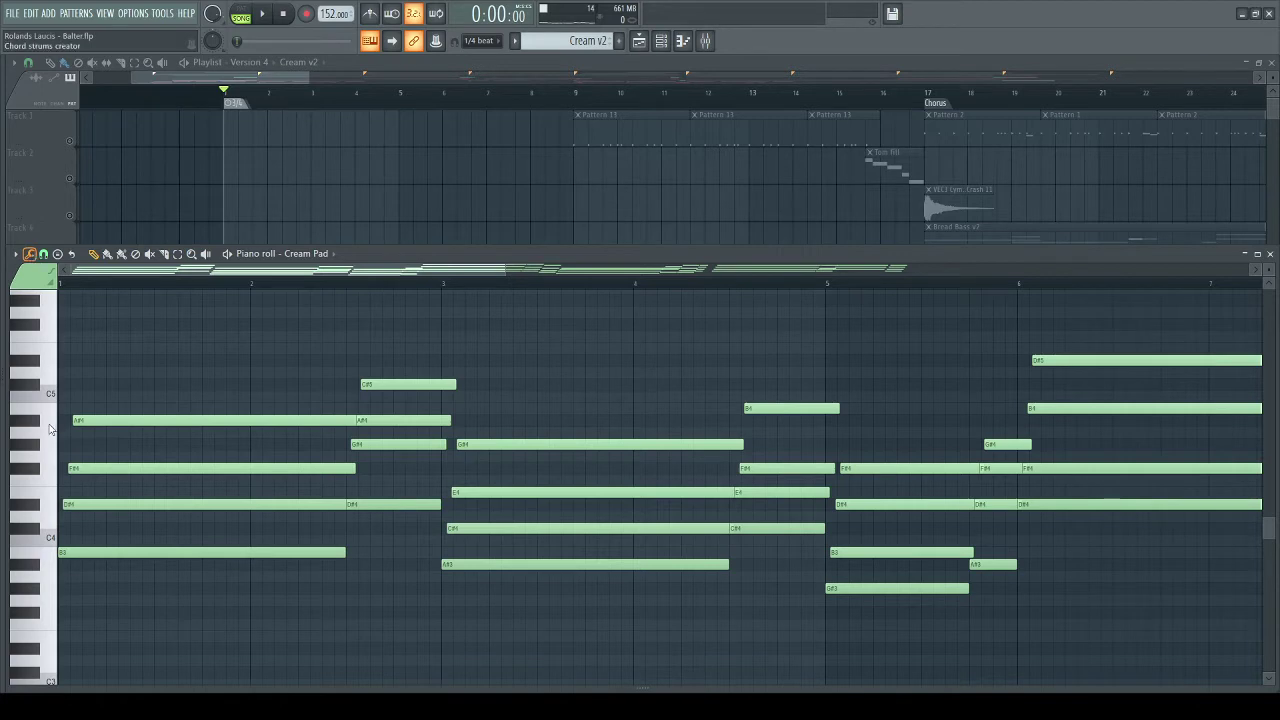
scroll(427, 664, "down", 4)
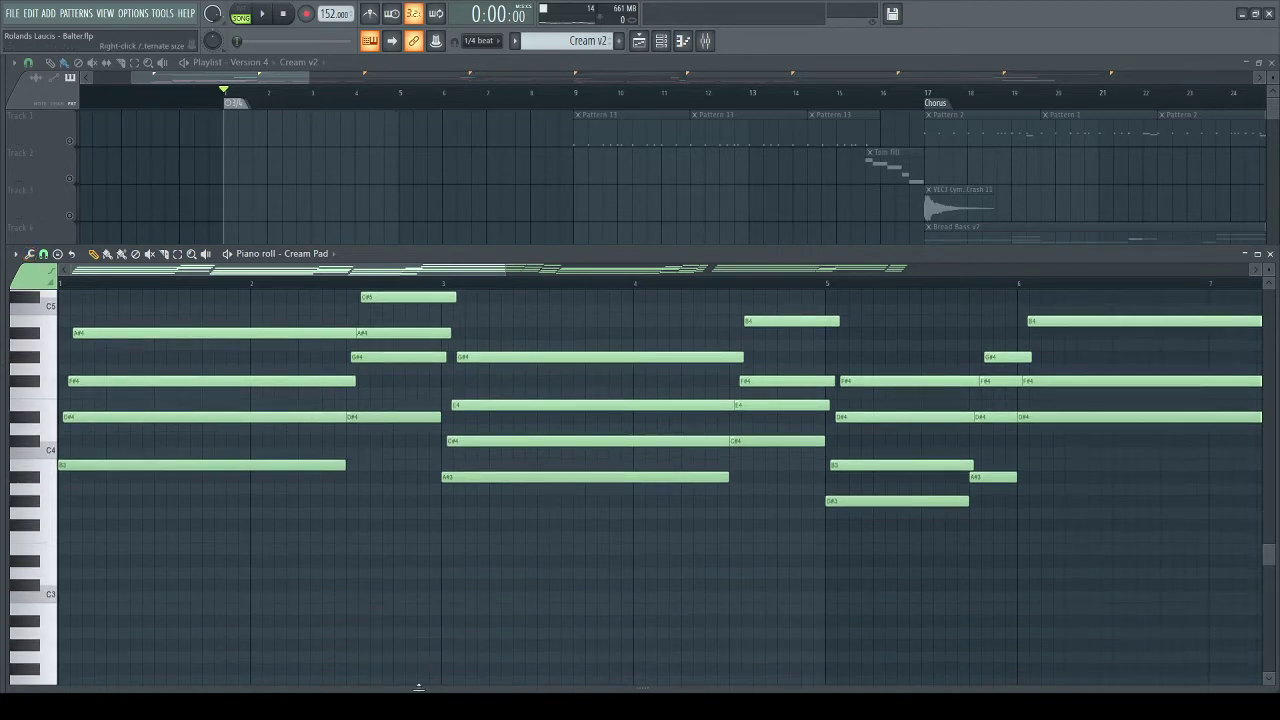
left_click_drag(419, 687, 445, 423)
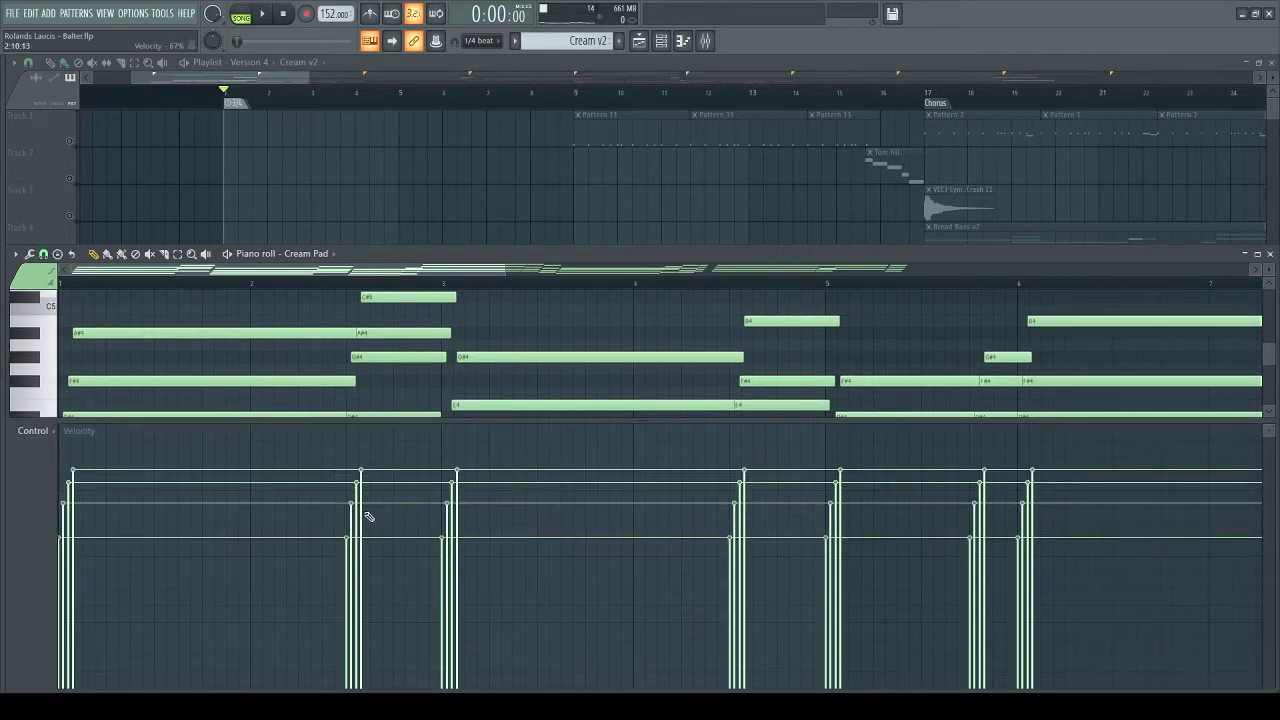
left_click_drag(422, 422, 360, 597)
scroll(374, 563, "up", 5)
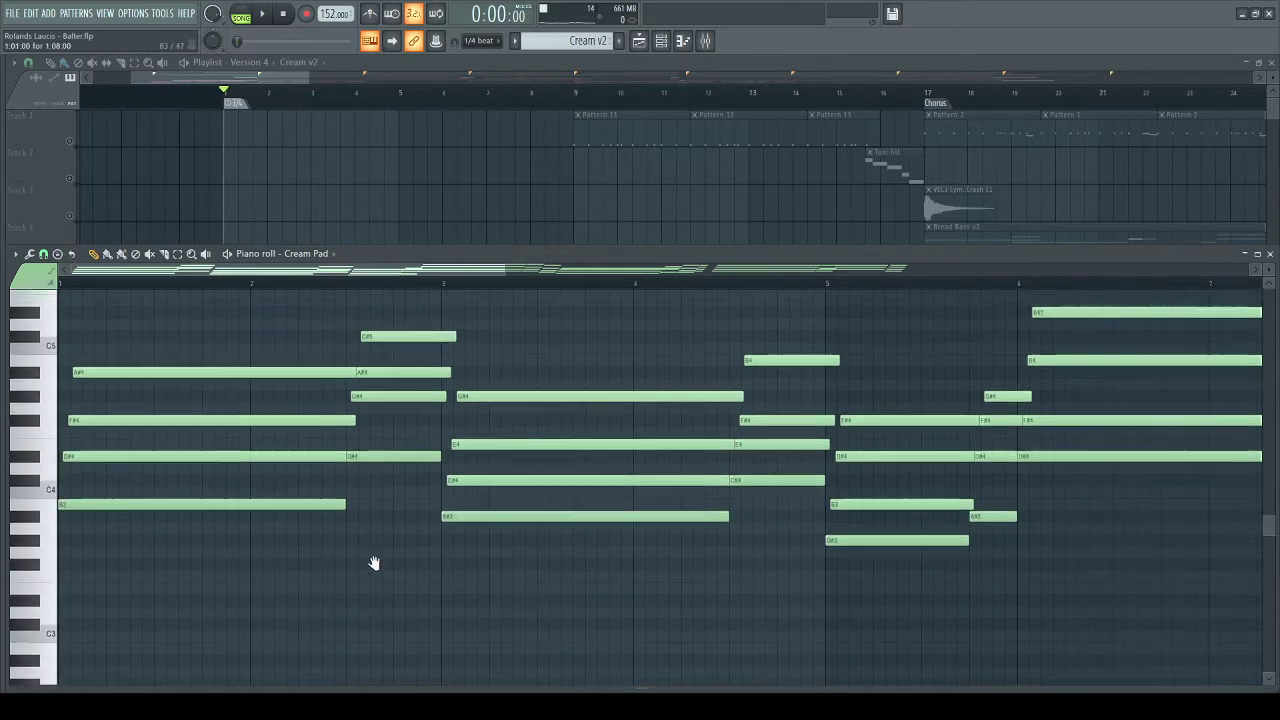
key("space")
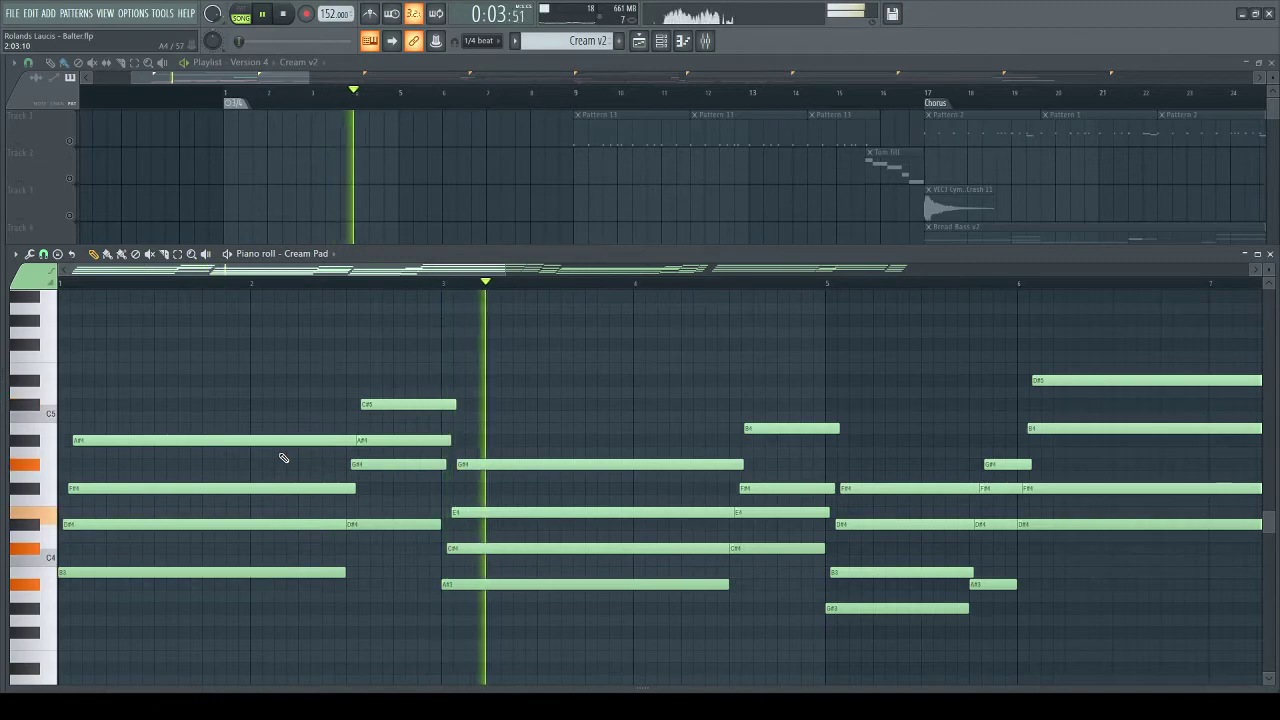
- Stop playback, close the piano roll and move the playhead to the Chorus marker at bar 17
key("space")
key("F7")
left_click_drag(840, 456, 538, 495)
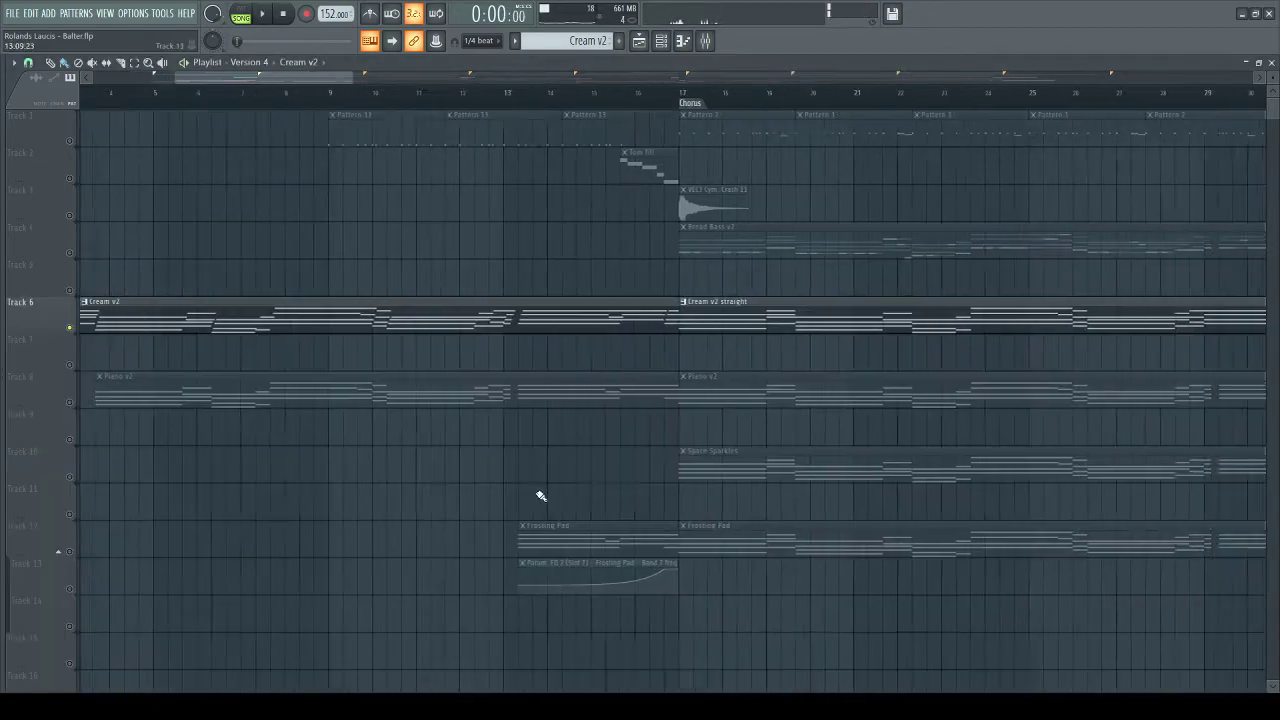
left_click_drag(698, 408, 461, 438)
left_click(428, 94)
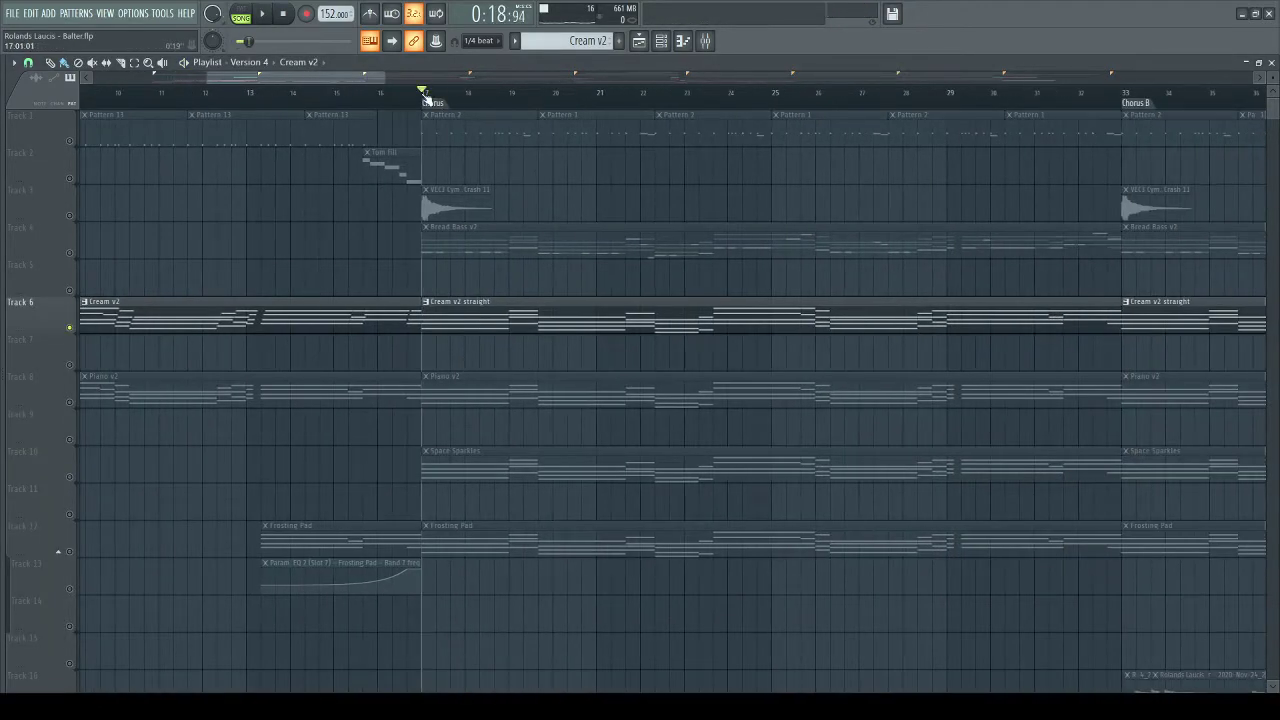
left_click_drag(720, 411, 552, 418)
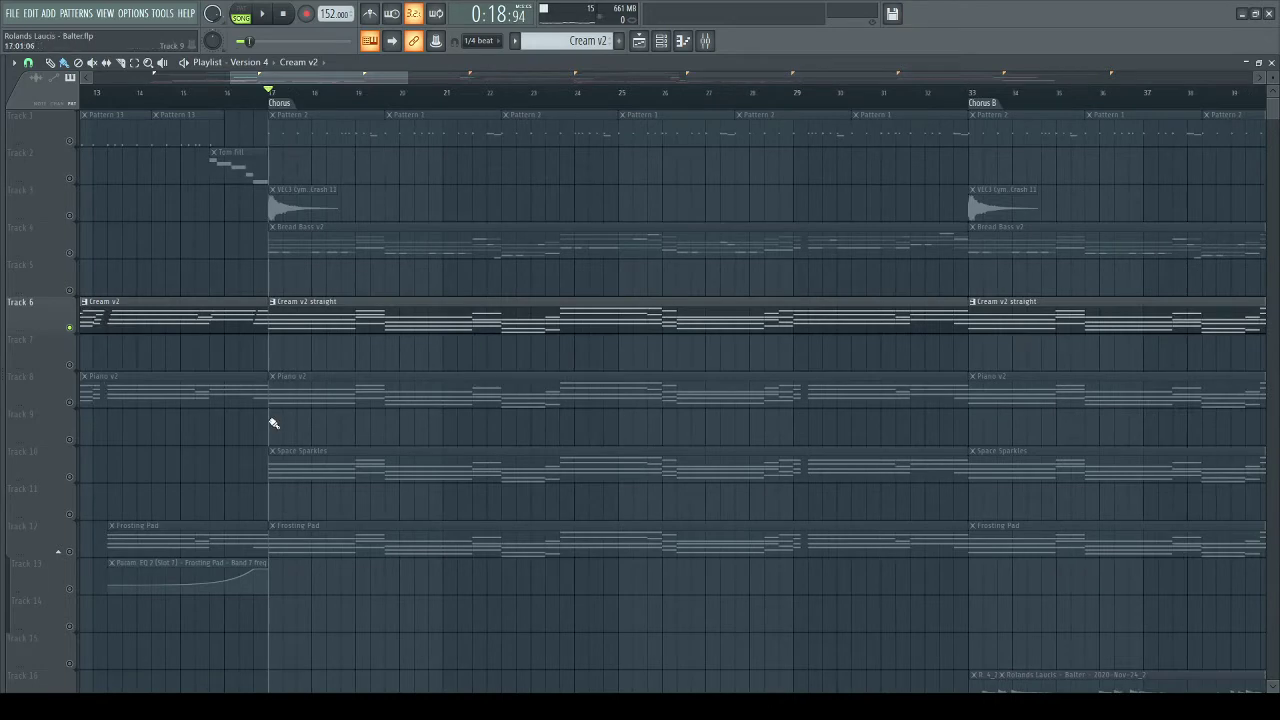
- Solo the Piano v2 track, play it from the chorus and show the channel rack with the Piano v2 pattern selected
right_click(71, 403)
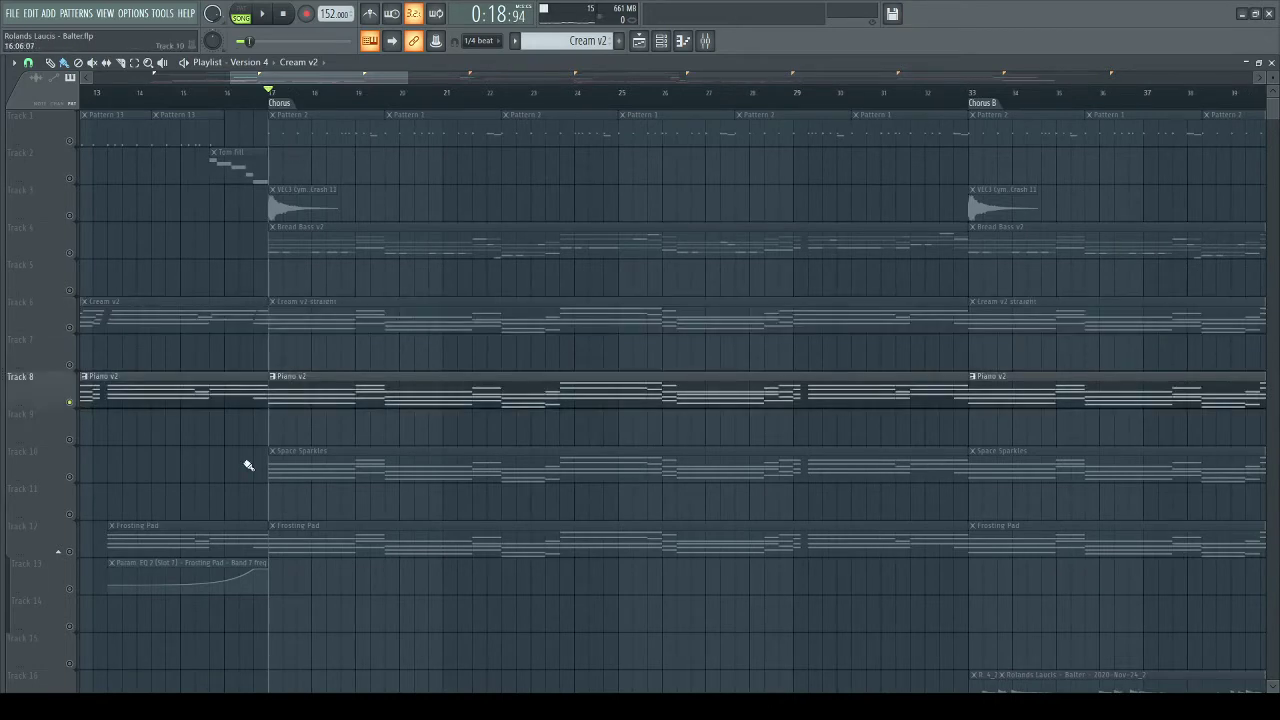
left_click(662, 44)
key("space")
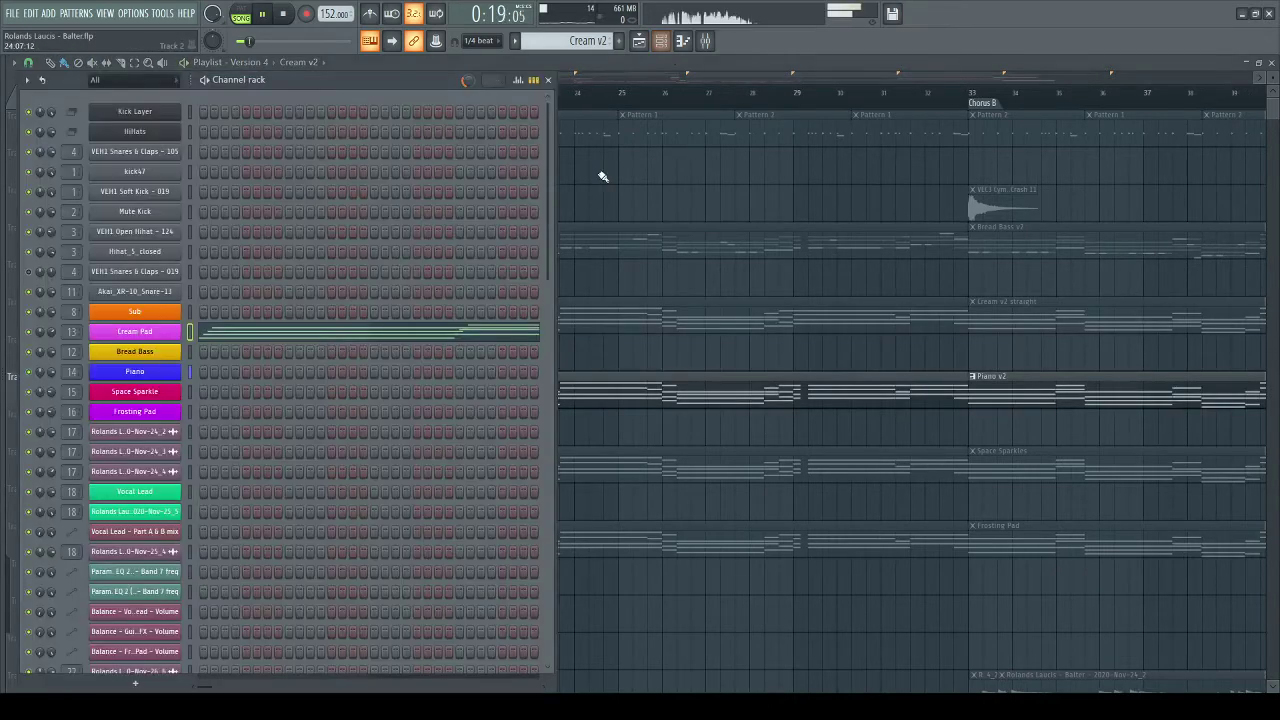
key("F6")
left_click(661, 40)
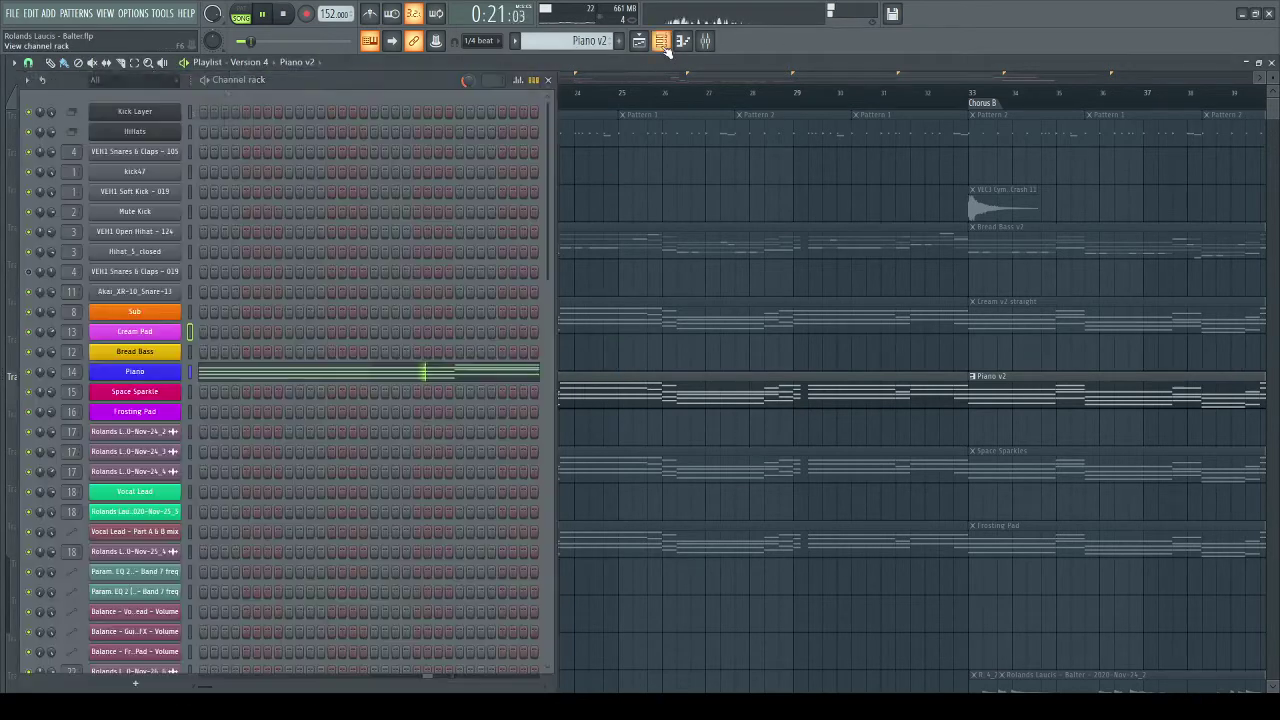
- Show the Piano track in the mixer and examine its first Fruity Parametric EQ 2 and Fruity Reeverb 2
key("F9")
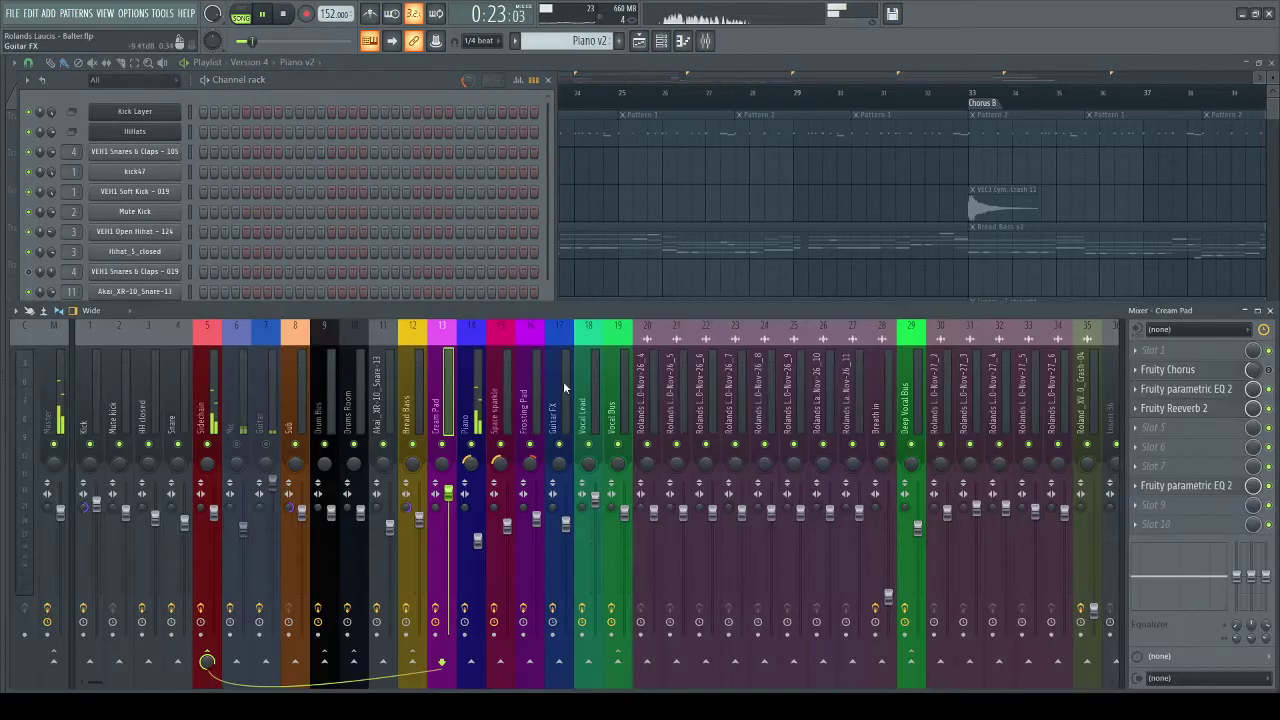
left_click(1218, 370)
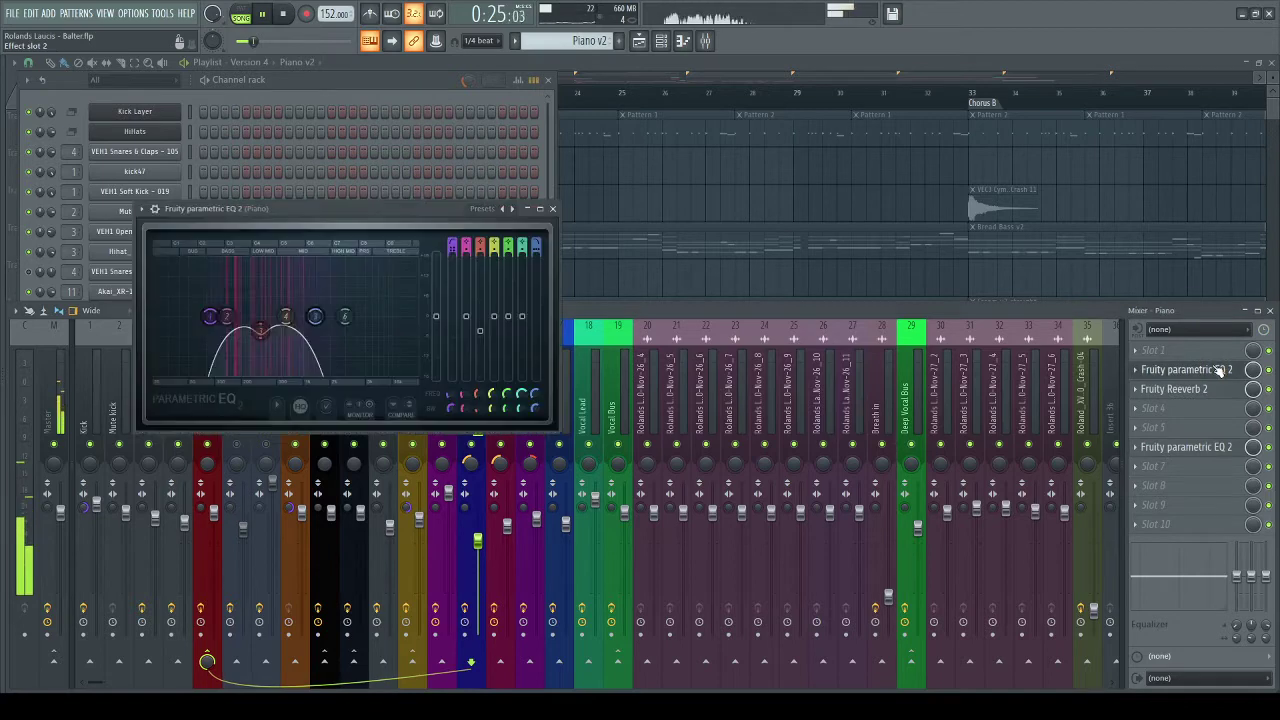
left_click(1220, 370)
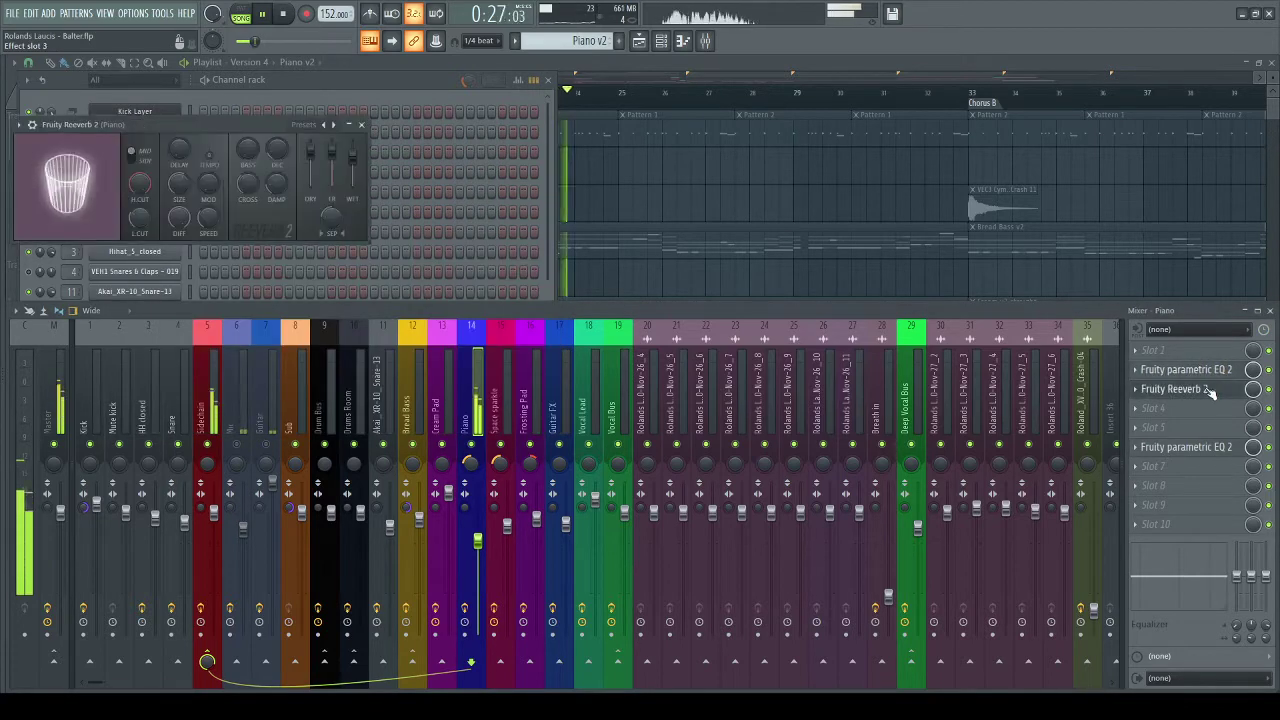
left_click(1210, 390)
left_click(1210, 390)
- Examine the Piano track's second Fruity Parametric EQ 2, stop playback and close the equalizer
left_click(1200, 449)
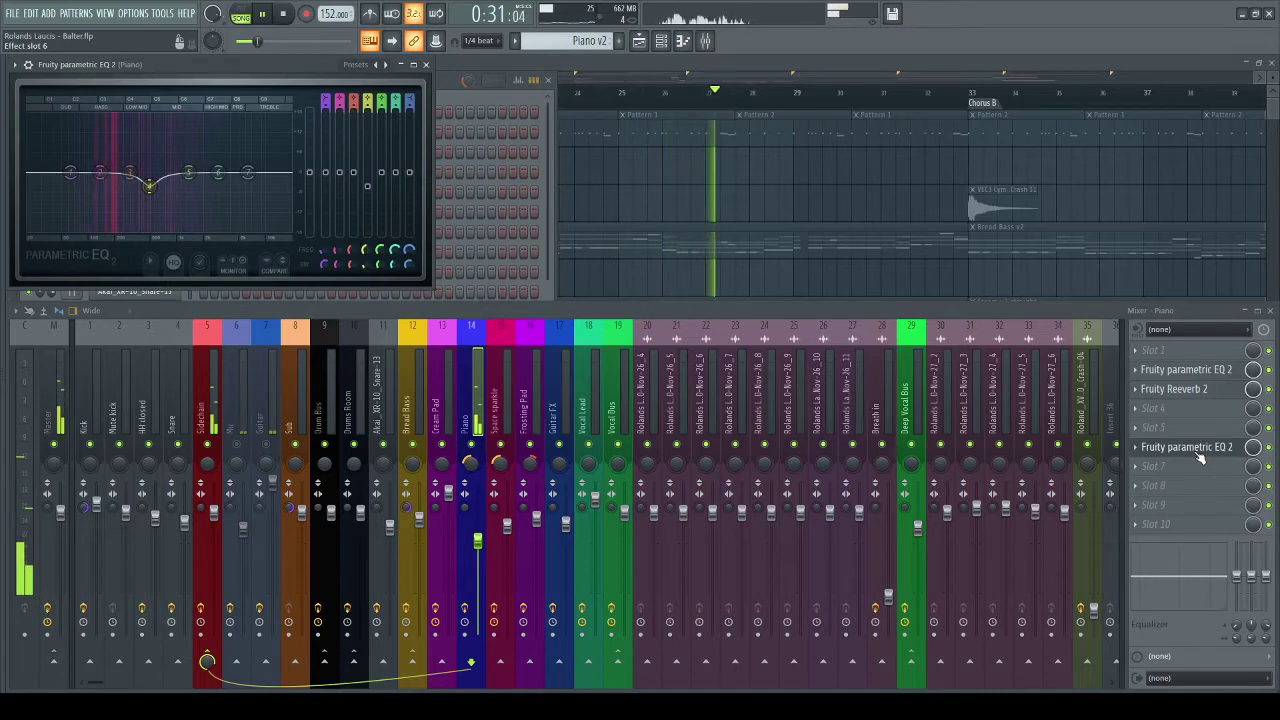
key("space")
left_click(1196, 449)
left_click(1194, 449)
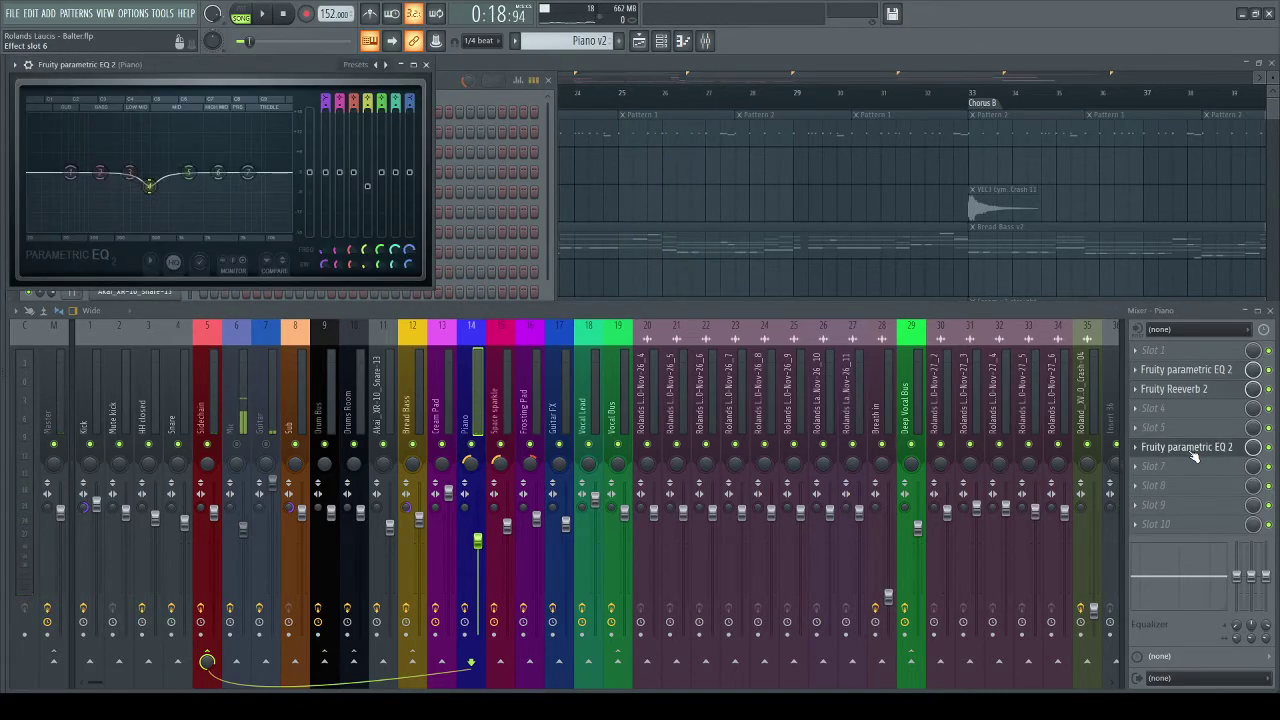
left_click(1193, 450)
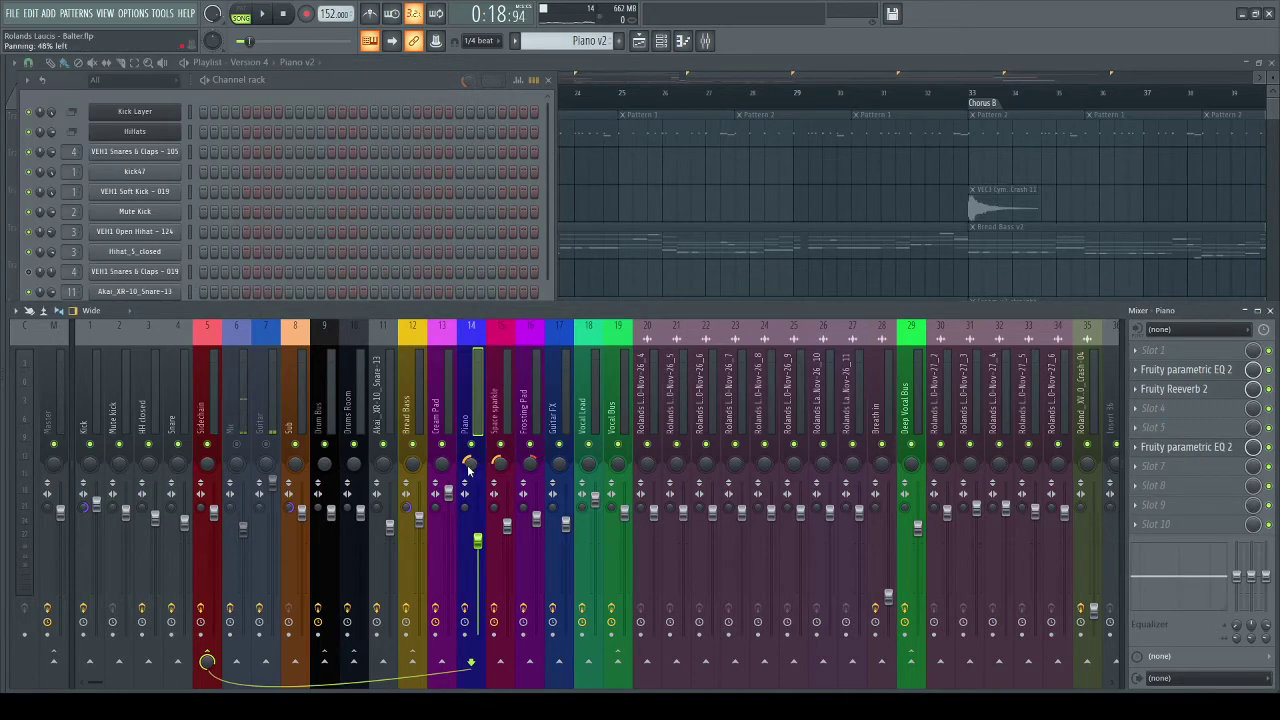
- Compare the mixer panning and effects of Cream Pad, Space Sparkle and Frosting Pad with those of Piano
left_click(436, 405)
left_click(495, 402)
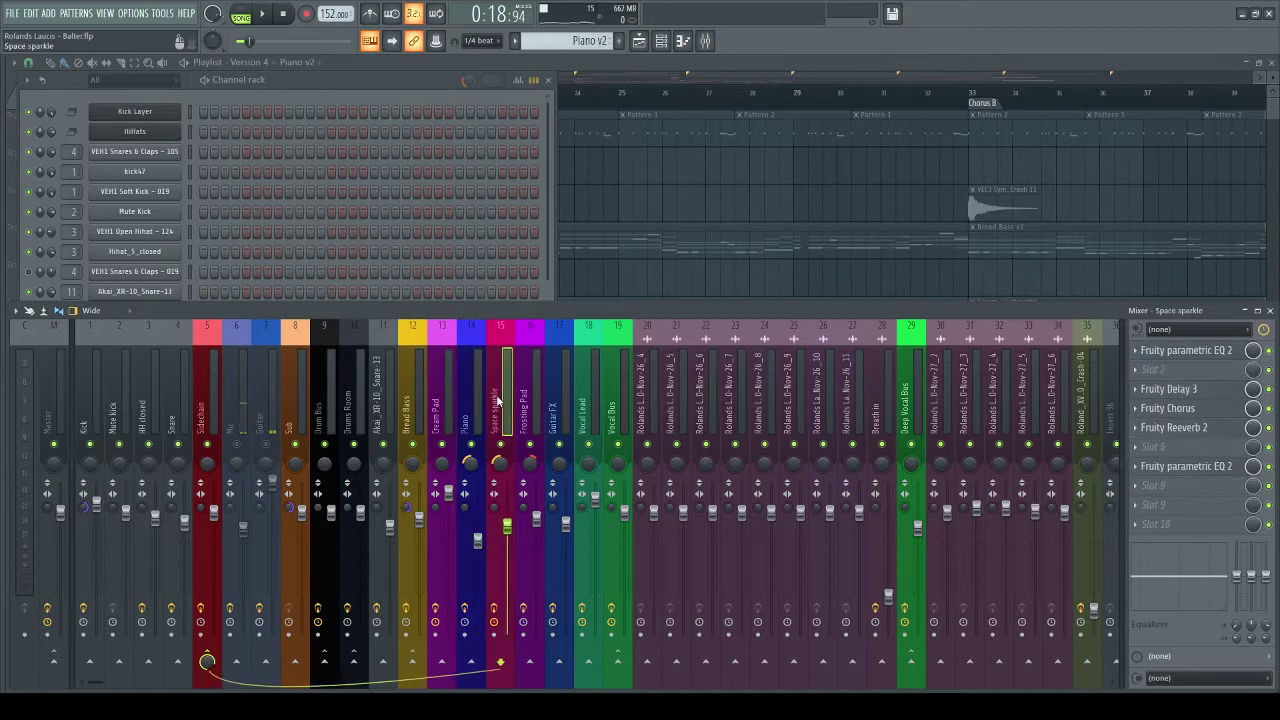
left_click(532, 393)
left_click(503, 394)
left_click(530, 395)
left_click(466, 396)
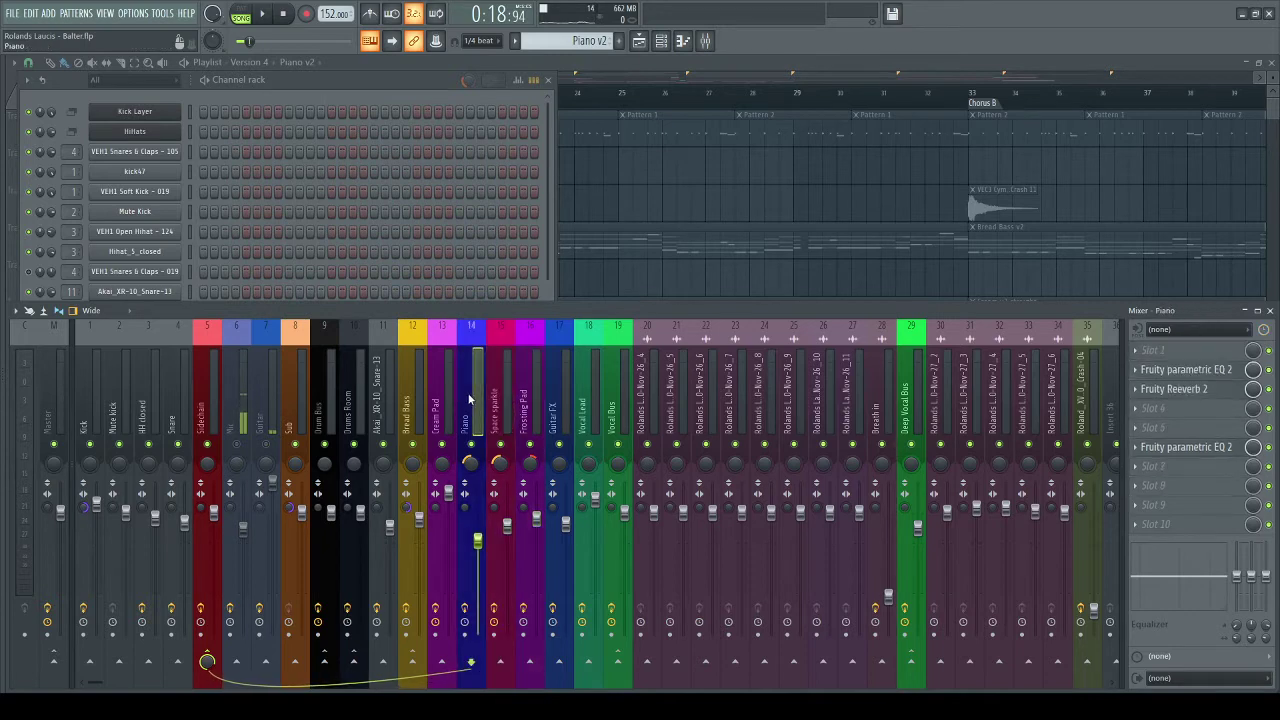
- Examine the band 3 dip in the Piano's first parametric EQ, and close all windows over the playlist
left_click(1215, 370)
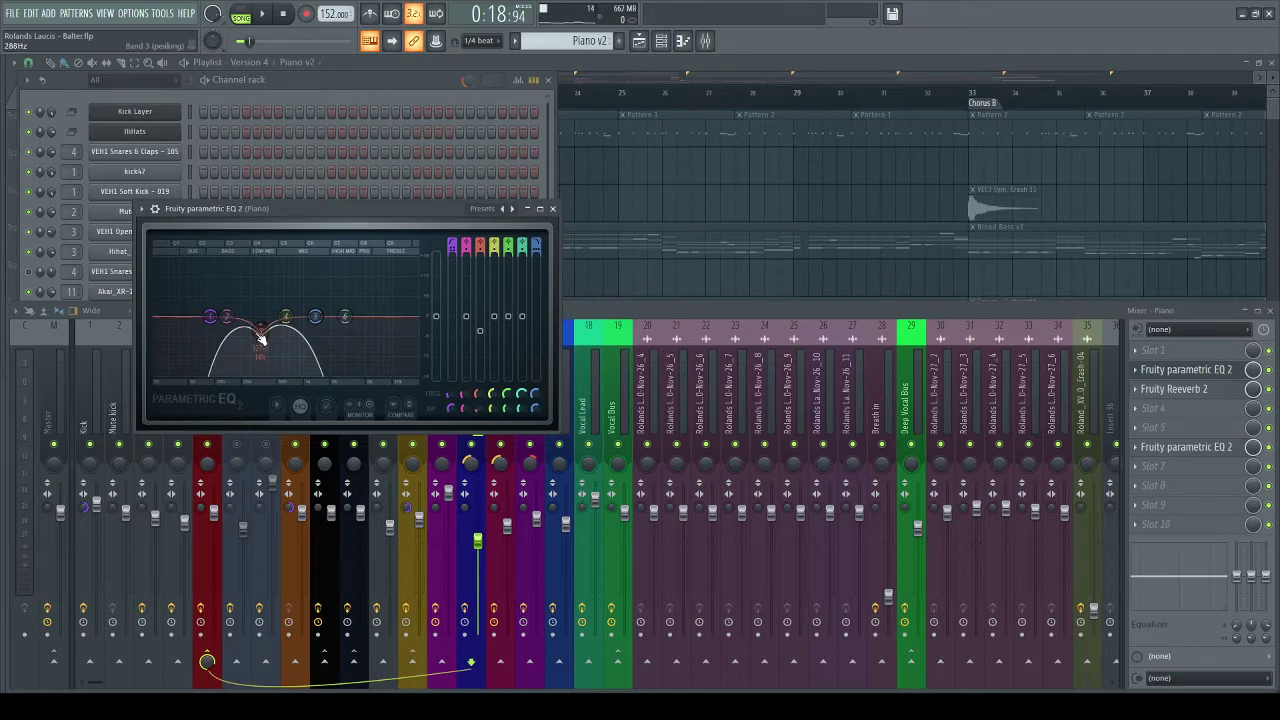
left_click(555, 211)
key("F12")
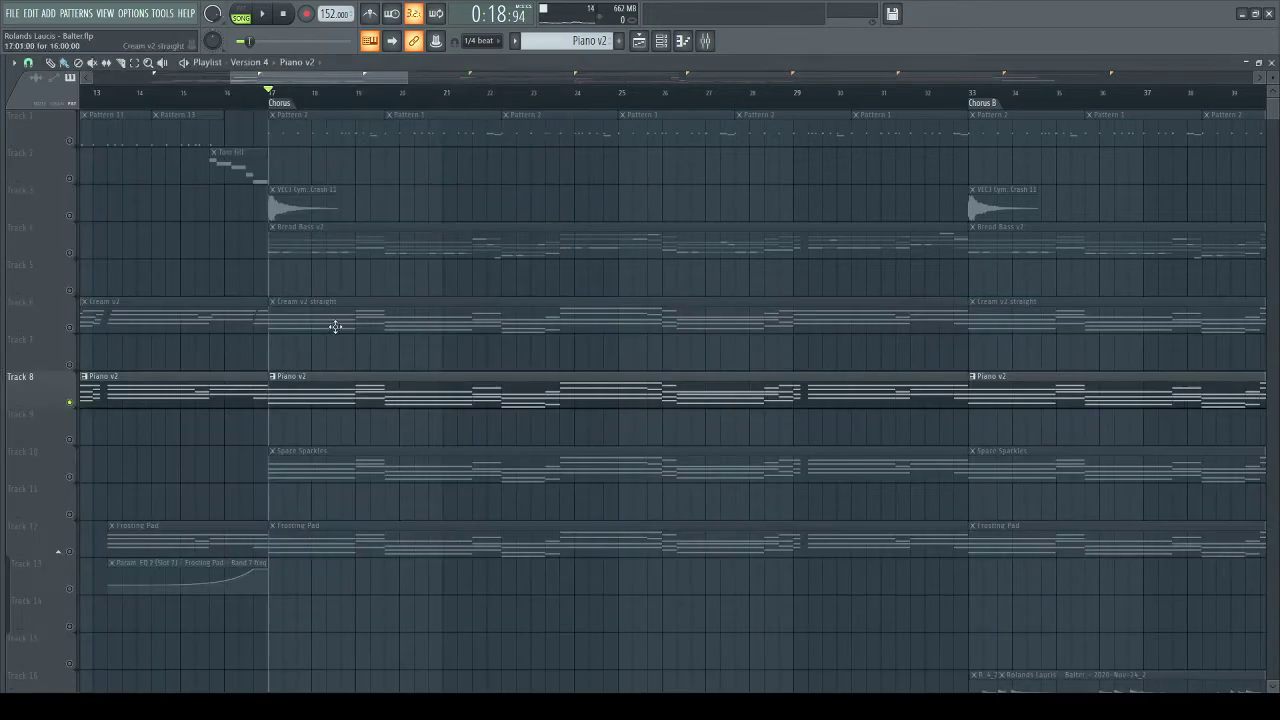
- Solo the Cream track and play it briefly from the start of the chorus
left_click(76, 330)
key("space")
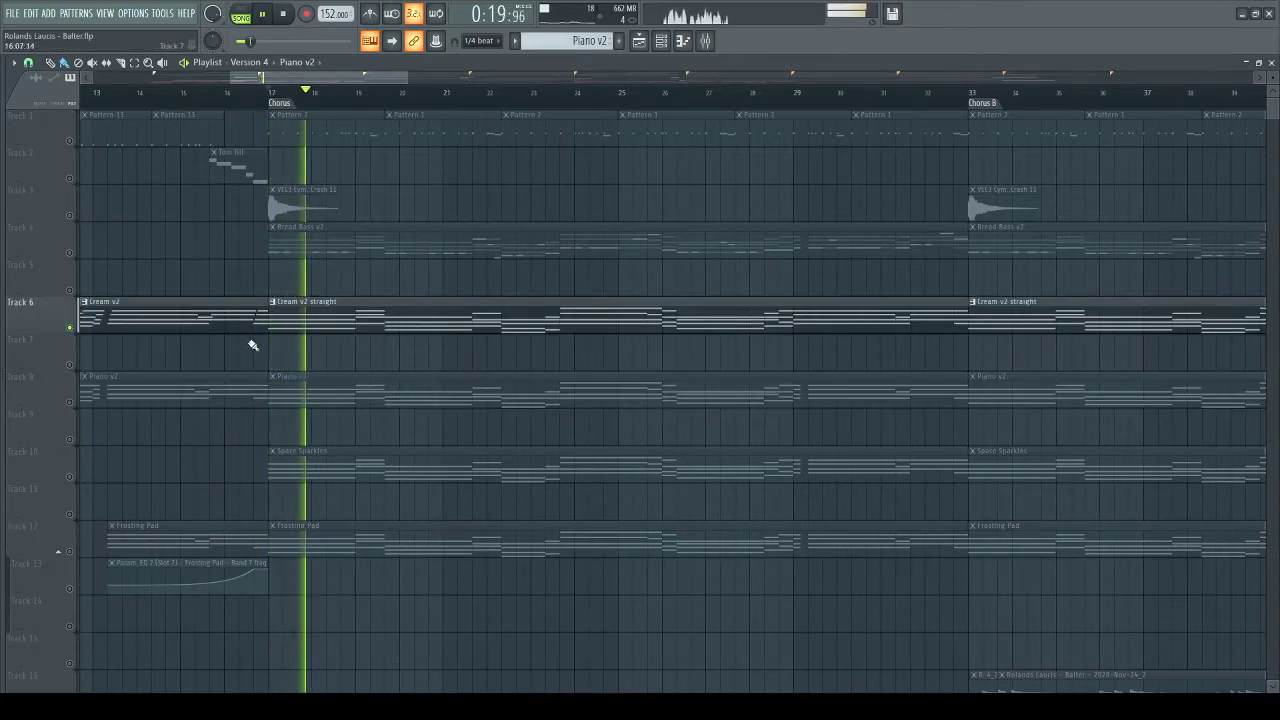
key("space")
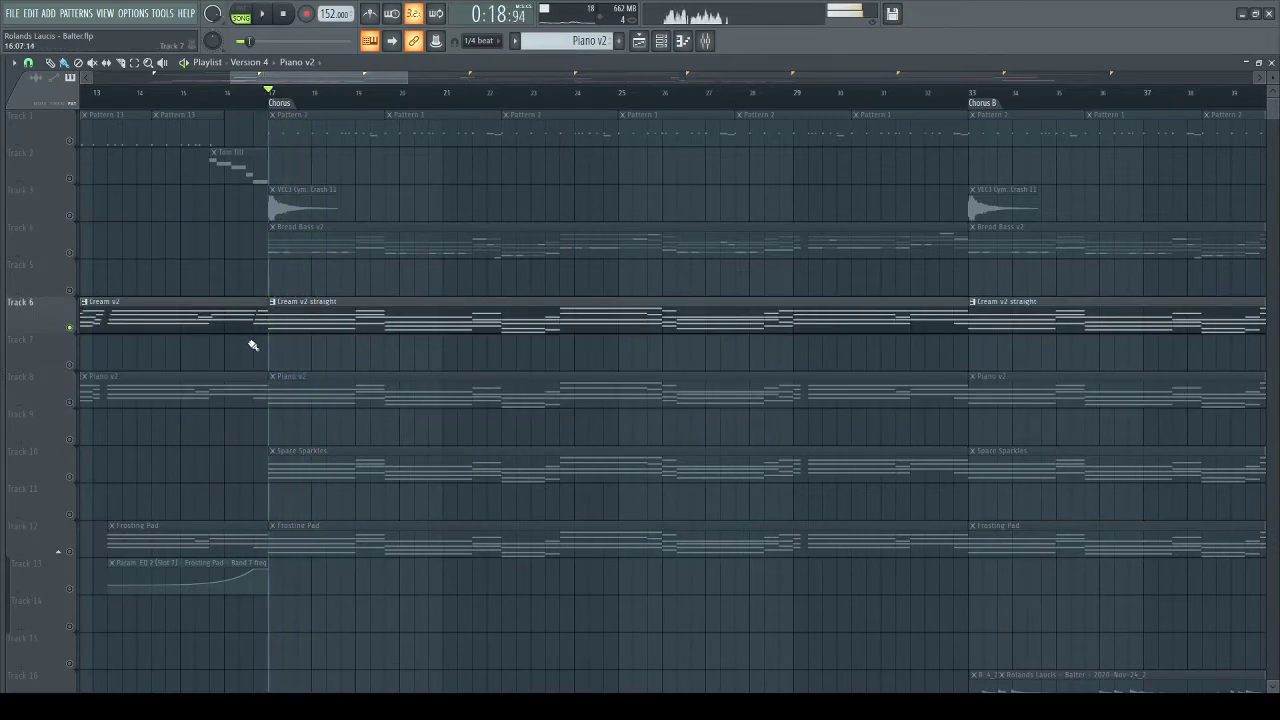
- Solo the Space Sparkles track, select its pattern, and play it from the chorus with the channel rack shown
left_click(78, 478)
left_click_drag(440, 515, 500, 443)
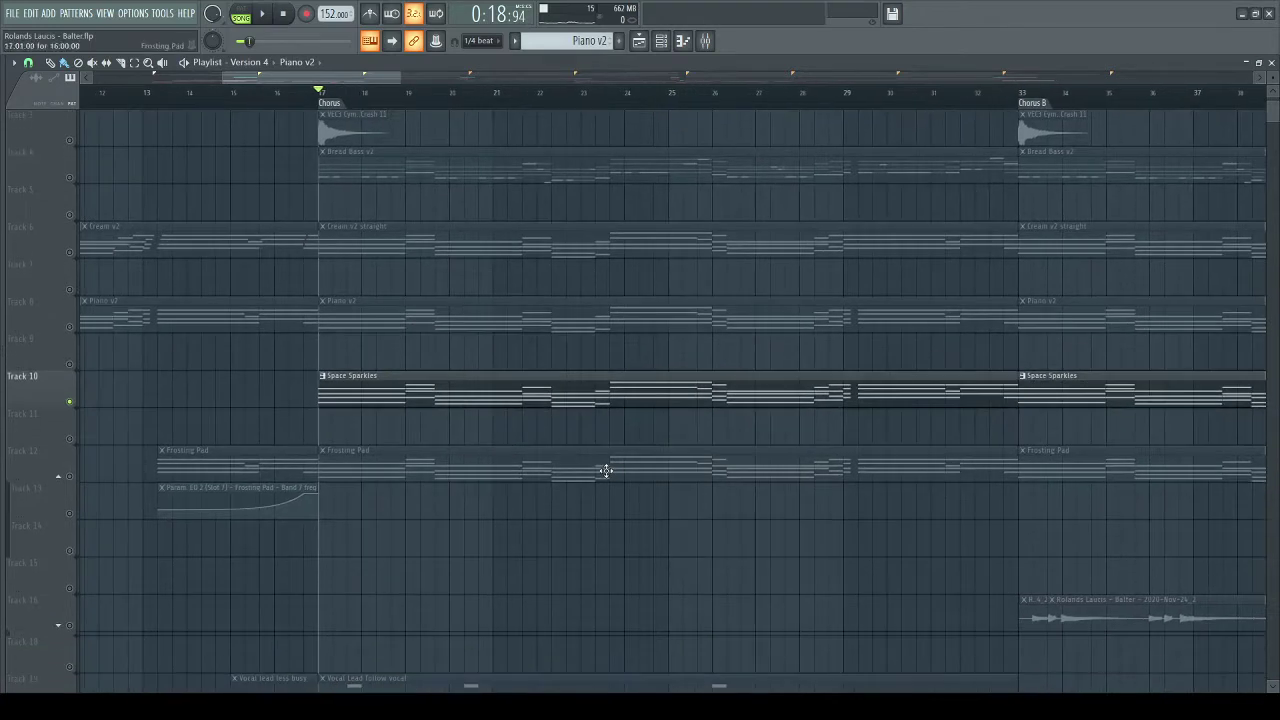
left_click(562, 374)
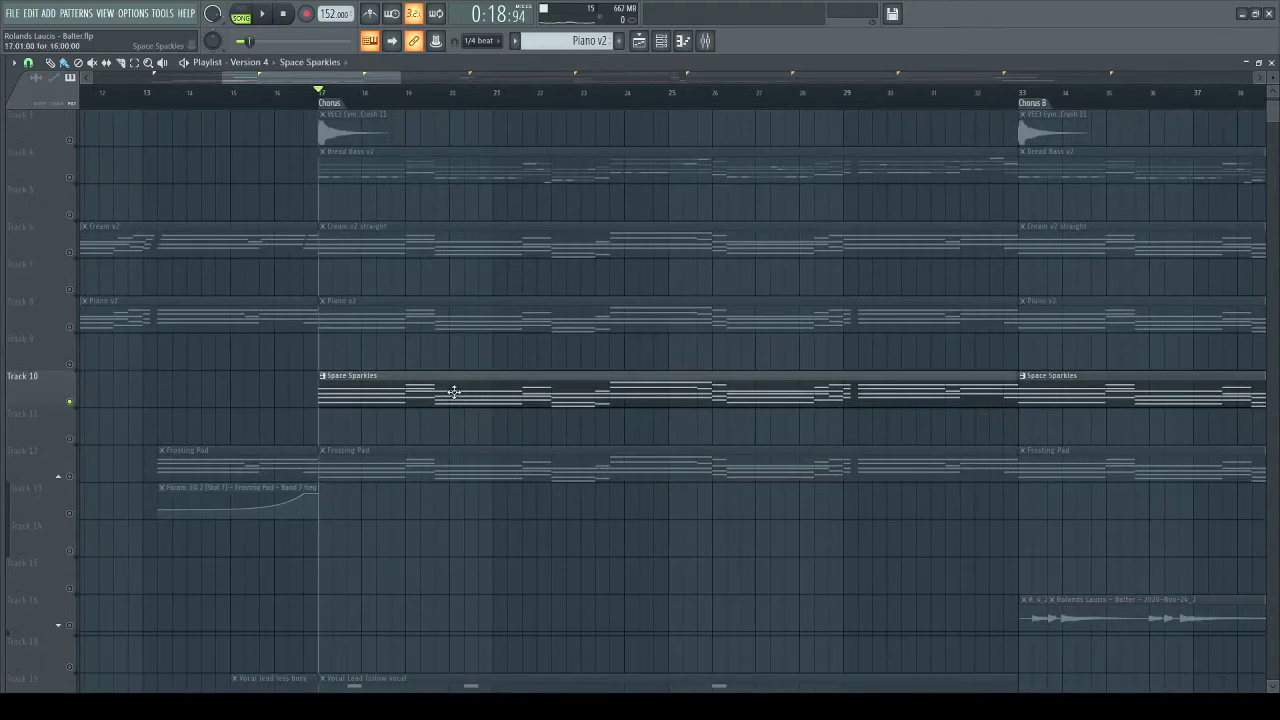
key("space")
left_click(662, 41)
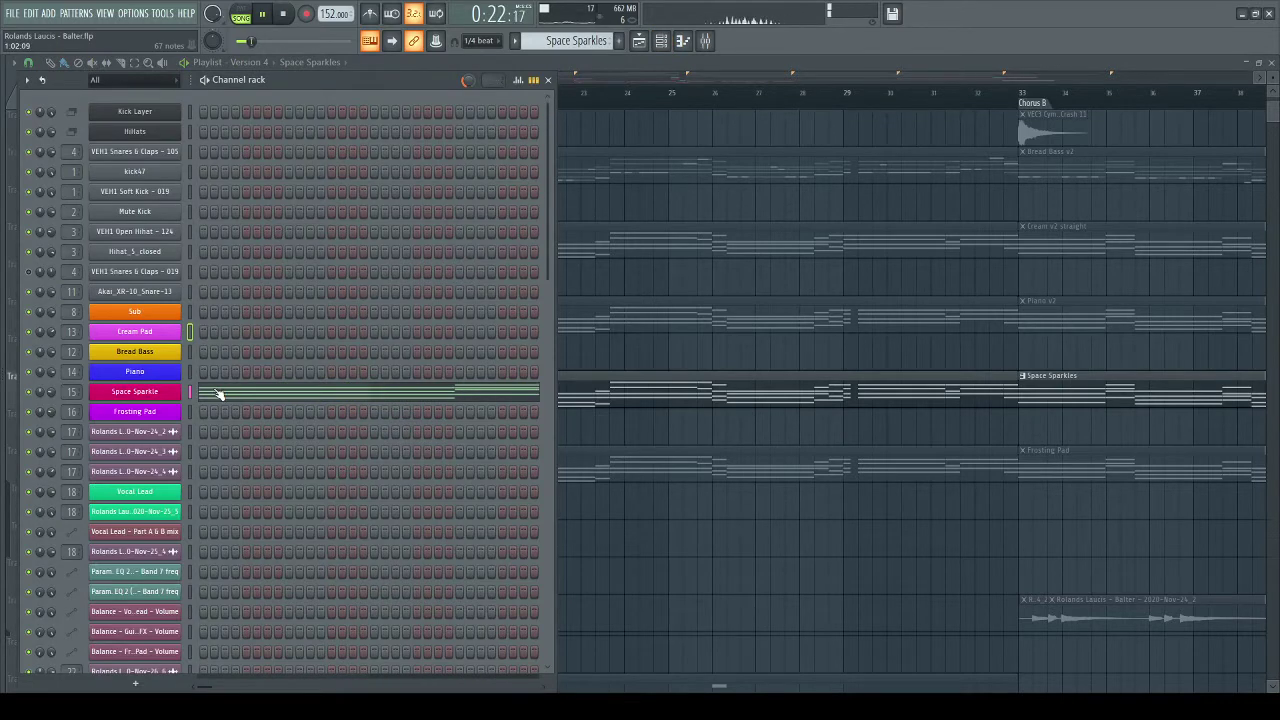
- Open the Space Sparkle instrument, expand its spectral display and examine its internal effects and pitch envelope
left_click(134, 391)
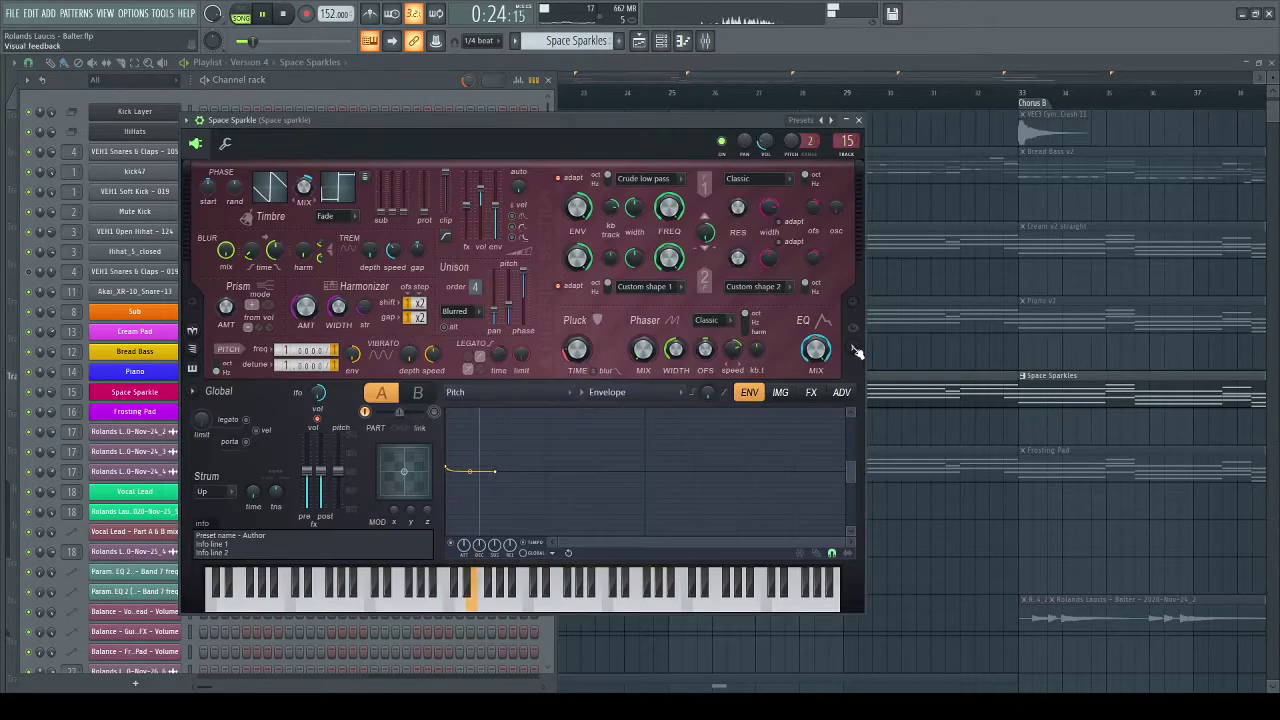
left_click(852, 348)
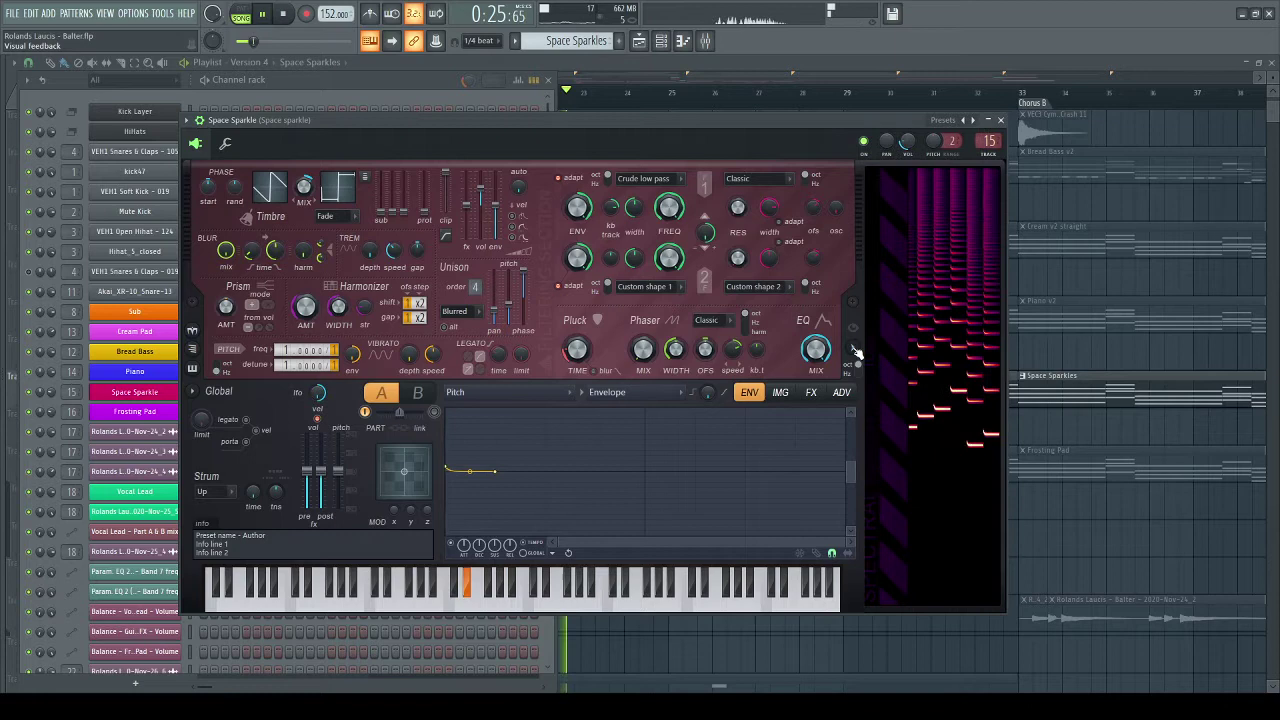
left_click(780, 392)
left_click(811, 392)
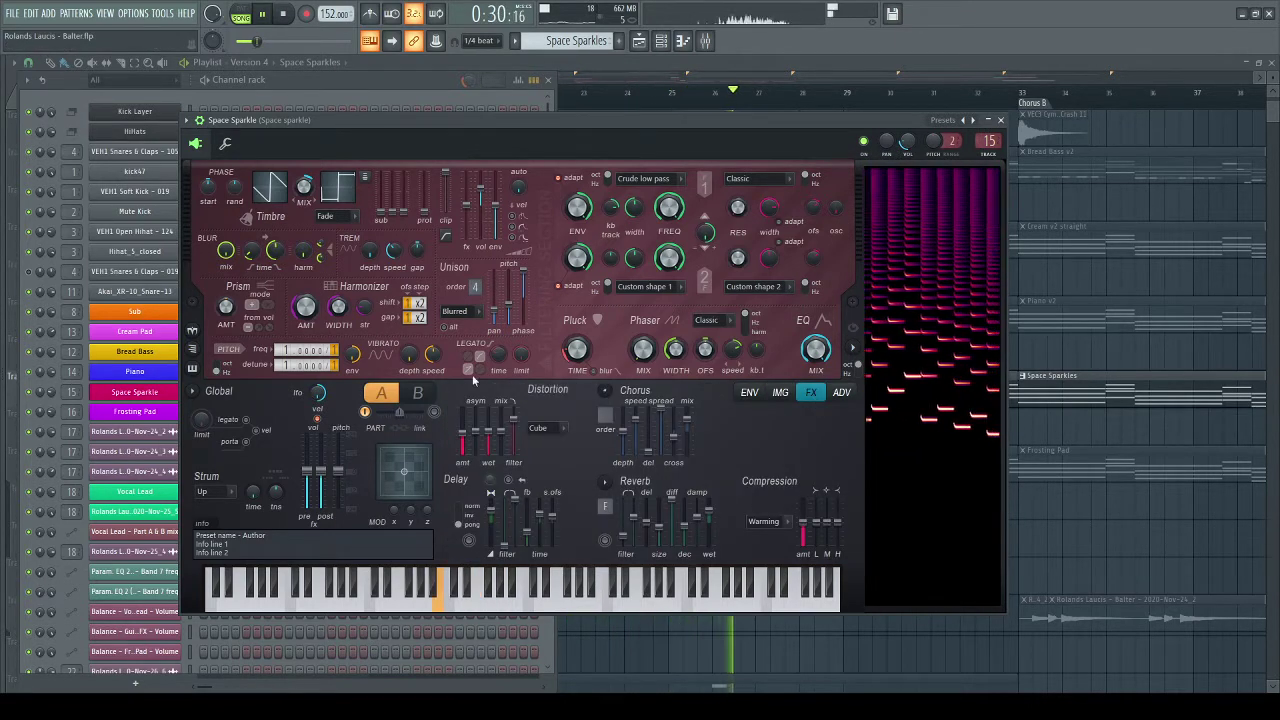
left_click(750, 393)
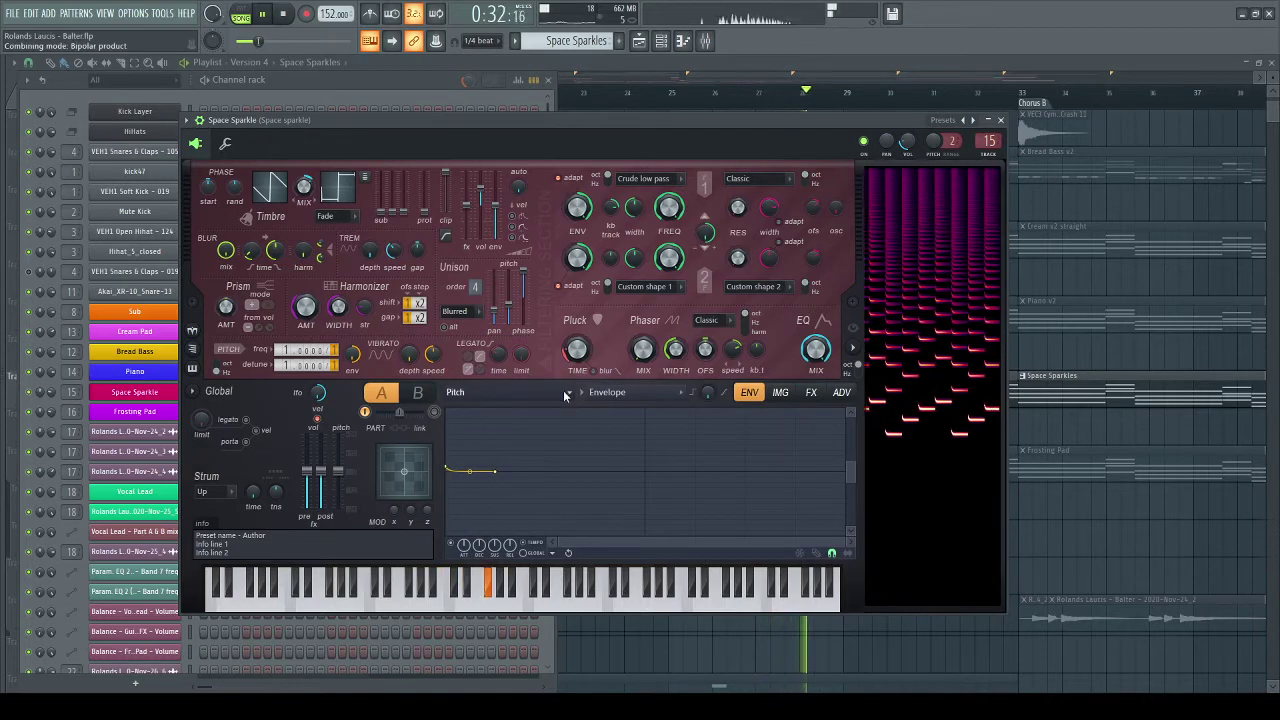
- Examine Space Sparkle's curves for Timbre 1 harmonic level, harmonic prism and harmonic unison pitch
right_click(731, 287)
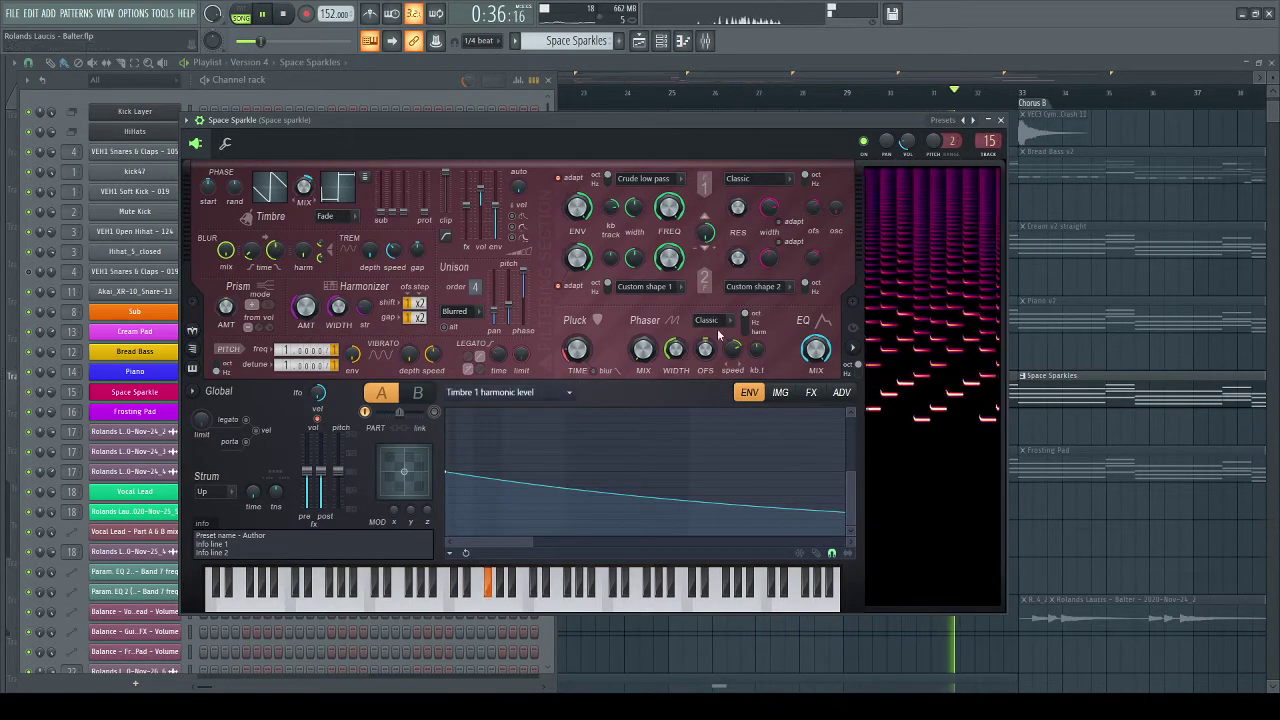
left_click(566, 397)
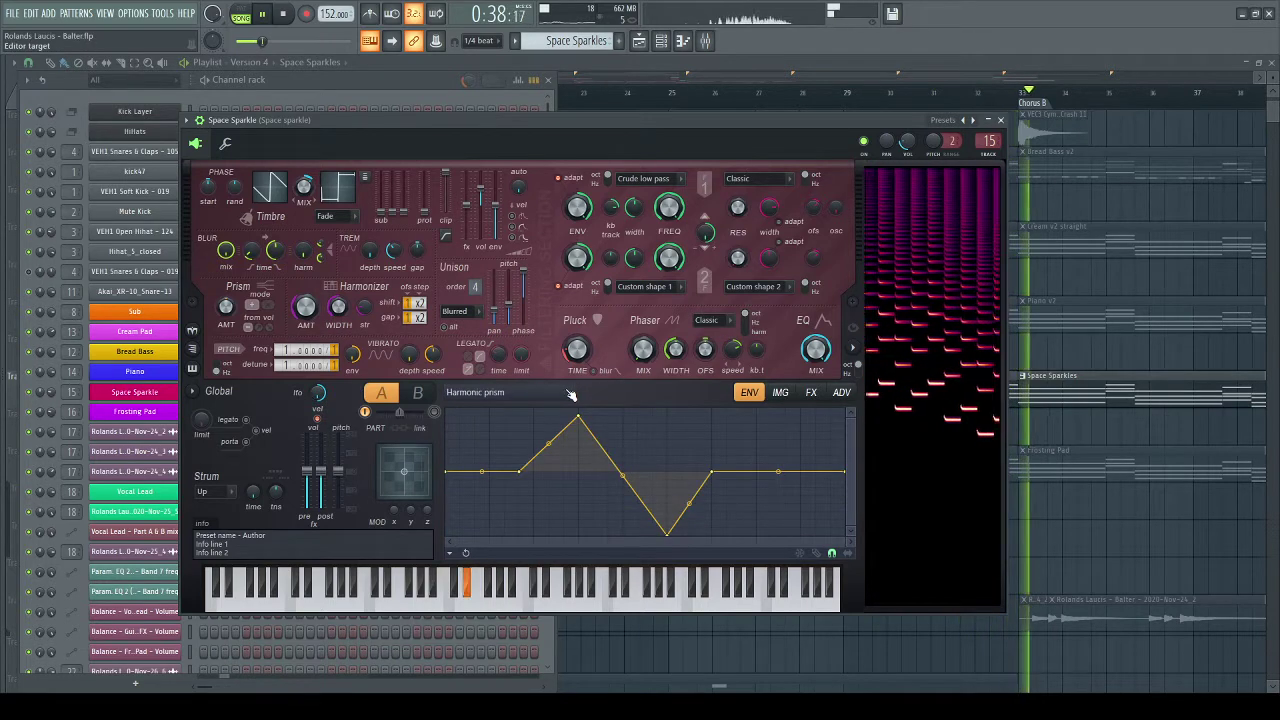
left_click(723, 357)
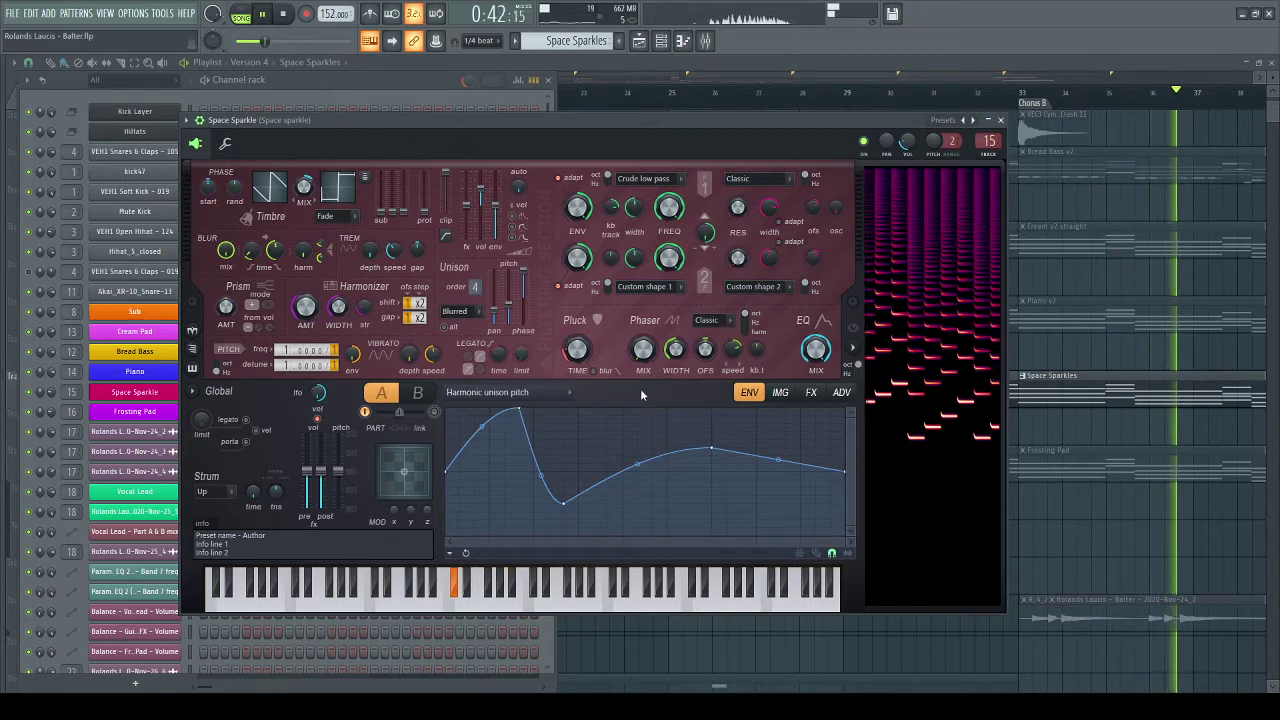
- Stop playback, examine Space Sparkle's arpeggiator settings and close the instrument
key("space")
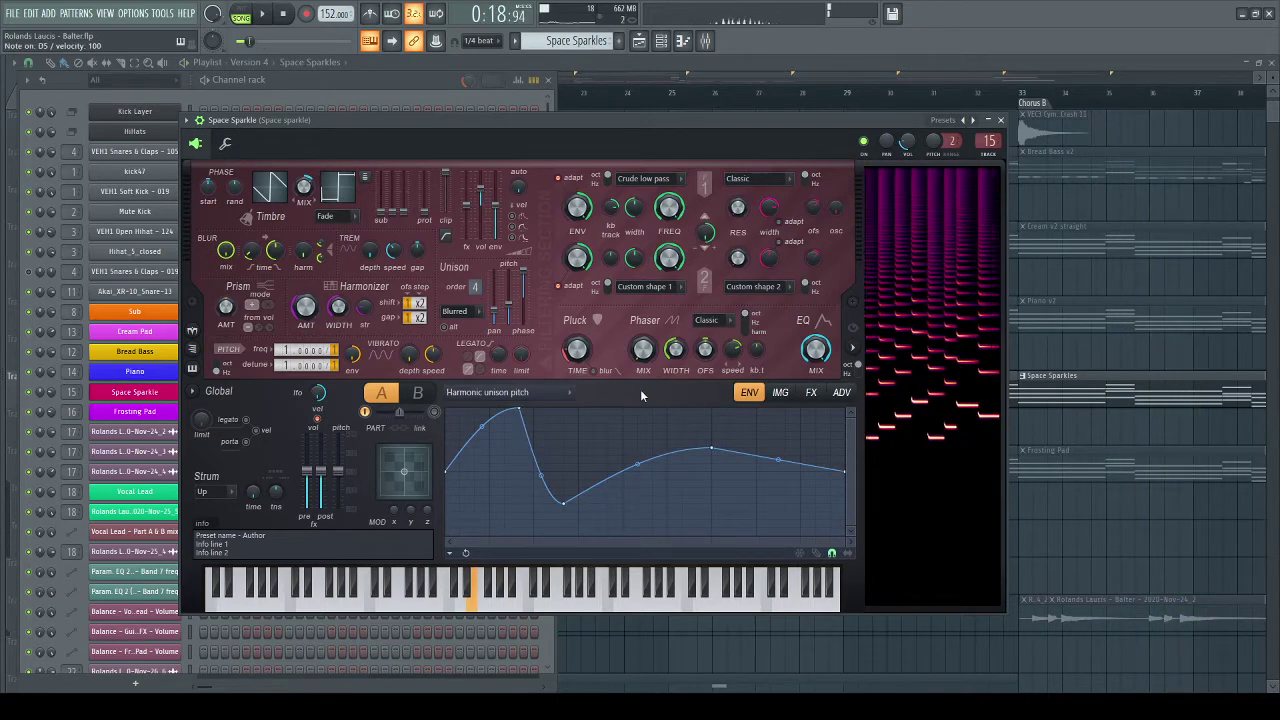
left_click(227, 145)
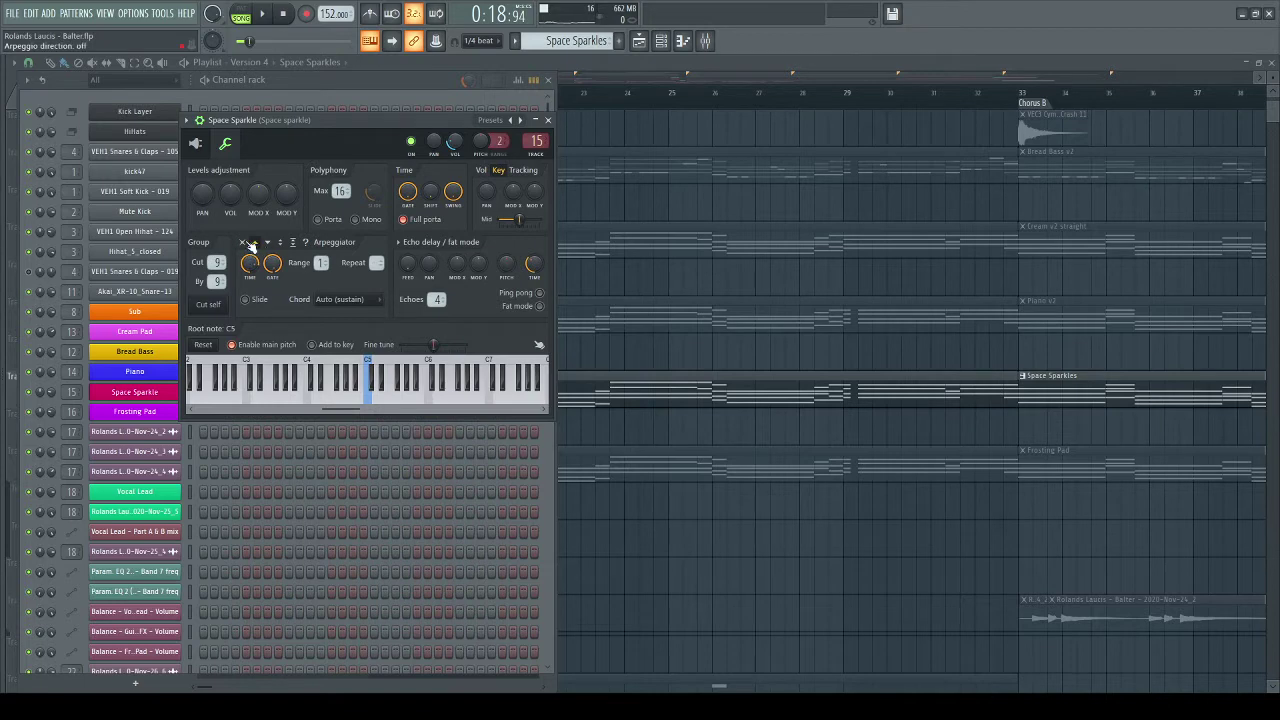
left_click(549, 121)
- Open the Space Sparkle notes in the piano roll and trace the first chord's notes from lowest to highest
left_click(257, 388)
scroll(571, 571, "up", 3)
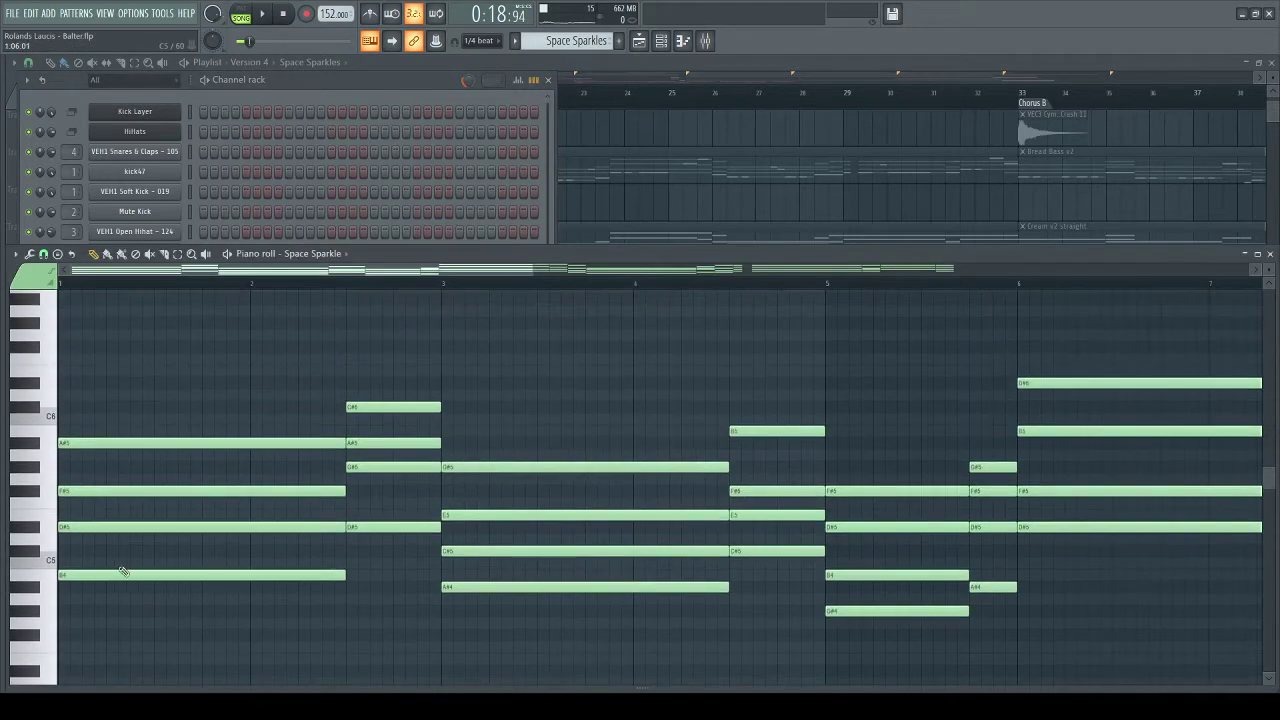
left_click_drag(69, 562, 78, 579)
left_click_drag(92, 514, 101, 541)
left_click_drag(113, 479, 122, 500)
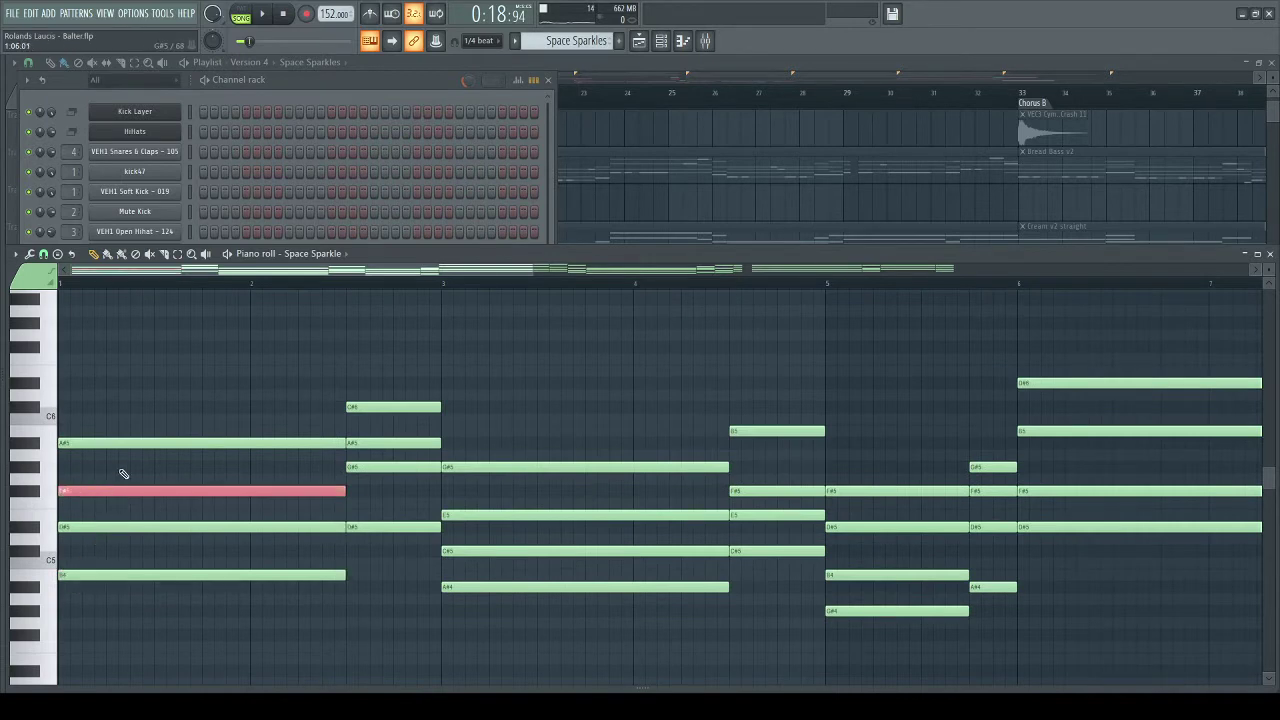
left_click_drag(130, 428, 150, 457)
left_click(207, 390)
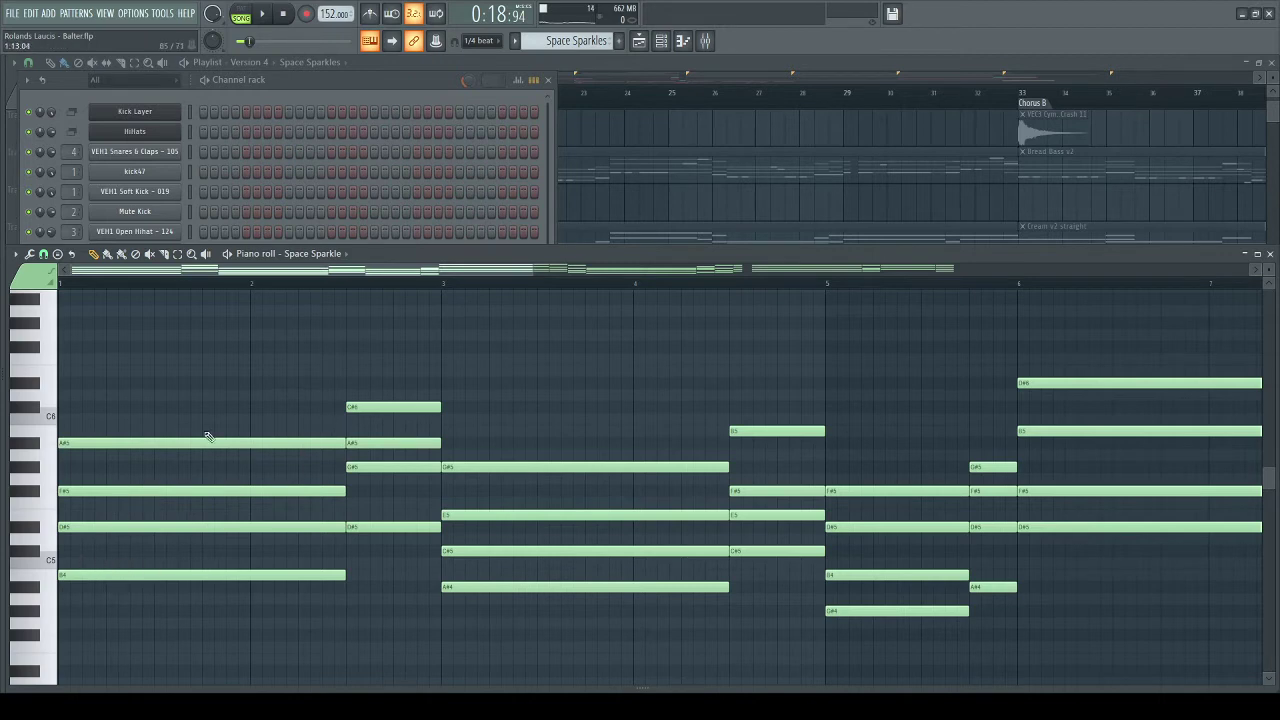
- Look over the remaining Space Sparkle chords and return to the playlist
left_click_drag(707, 421, 554, 363)
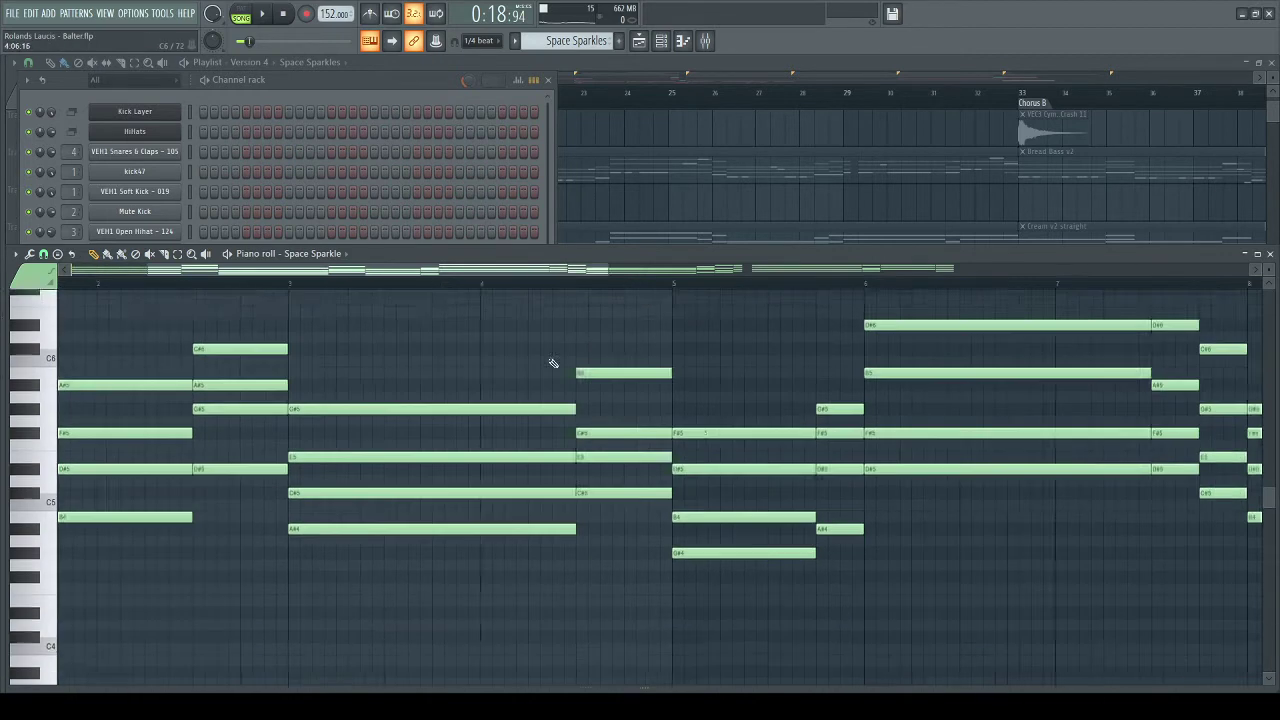
left_click_drag(776, 425, 588, 463)
key("F5")
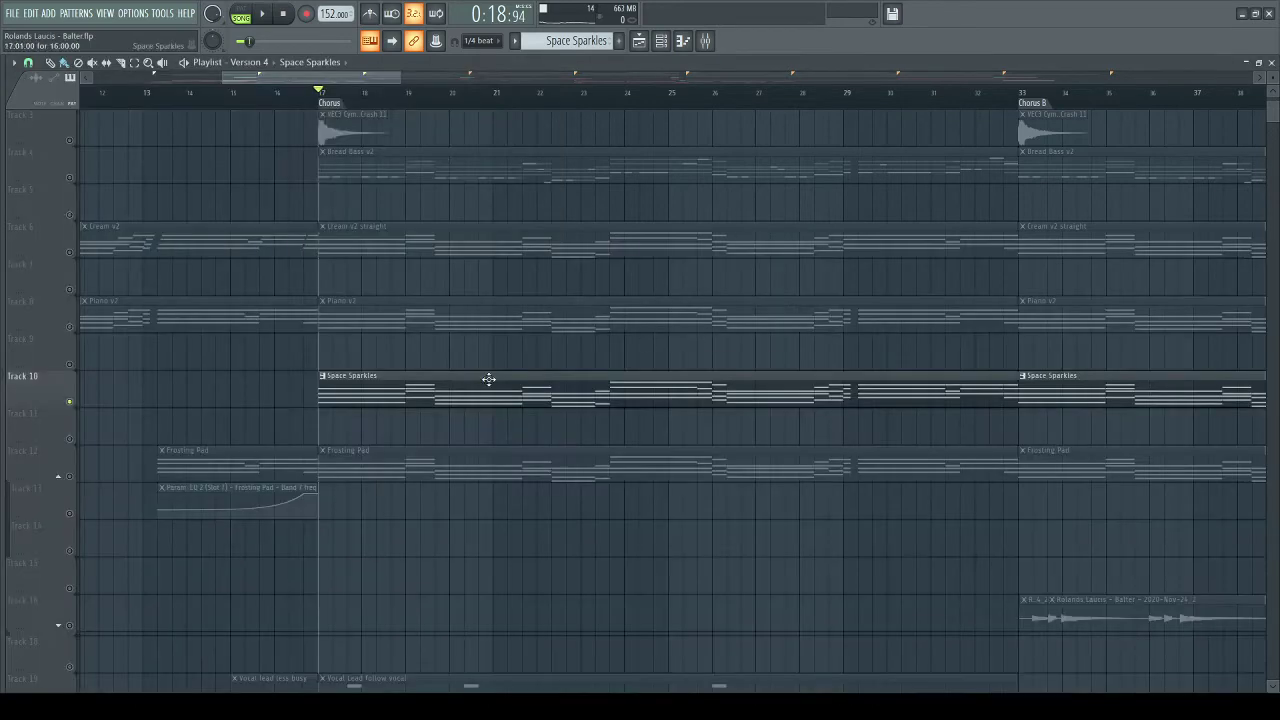
- Audition the soloed Space Sparkles layer on Track 10 from the start of the chorus, leaving playback stopped
key("space")
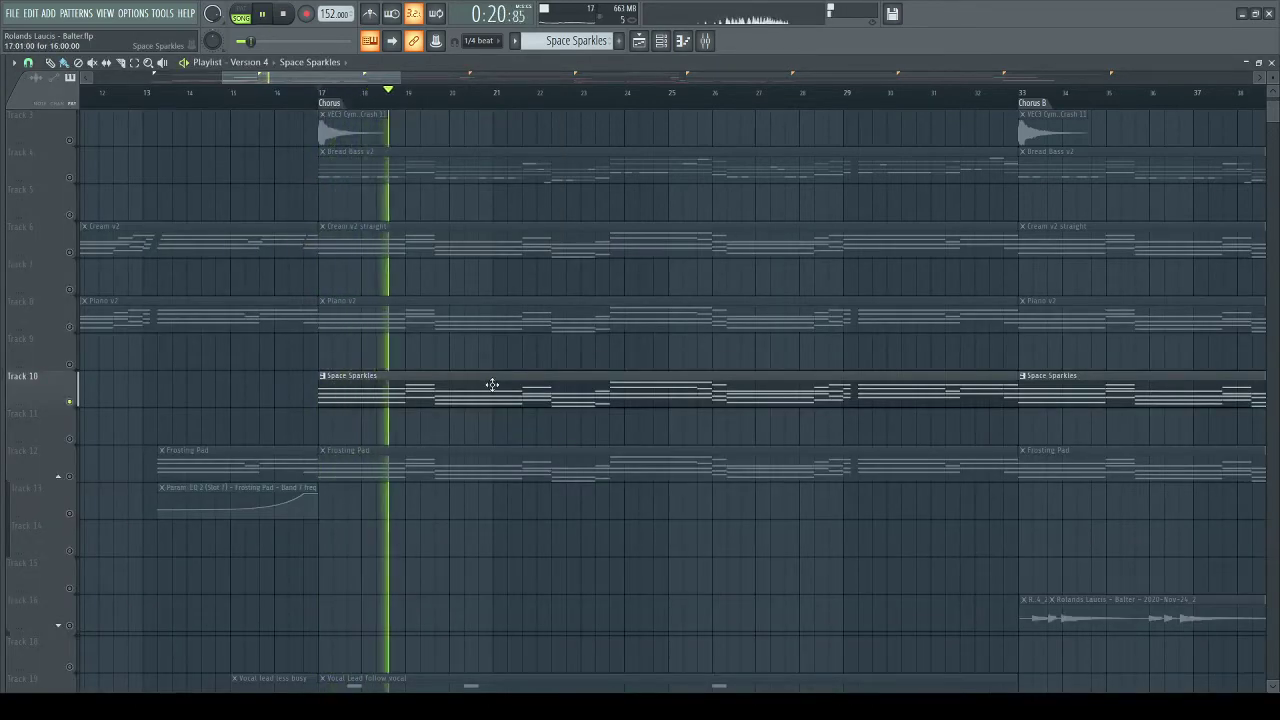
key("space")
left_click_drag(679, 466, 561, 485)
mouse_move(717, 474)
left_mouse_down()
mouse_move(635, 488)
mouse_move(717, 491)
left_mouse_up()
key("space")
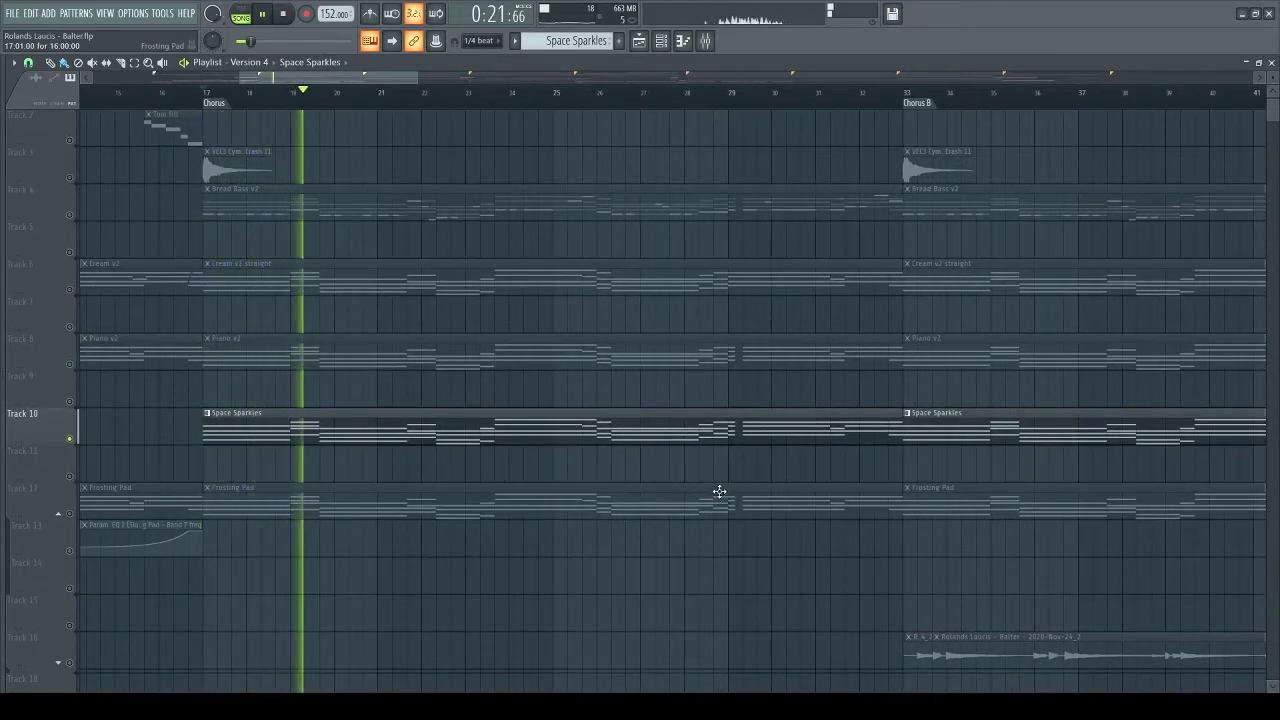
key("space")
left_click_drag(242, 555, 320, 500)
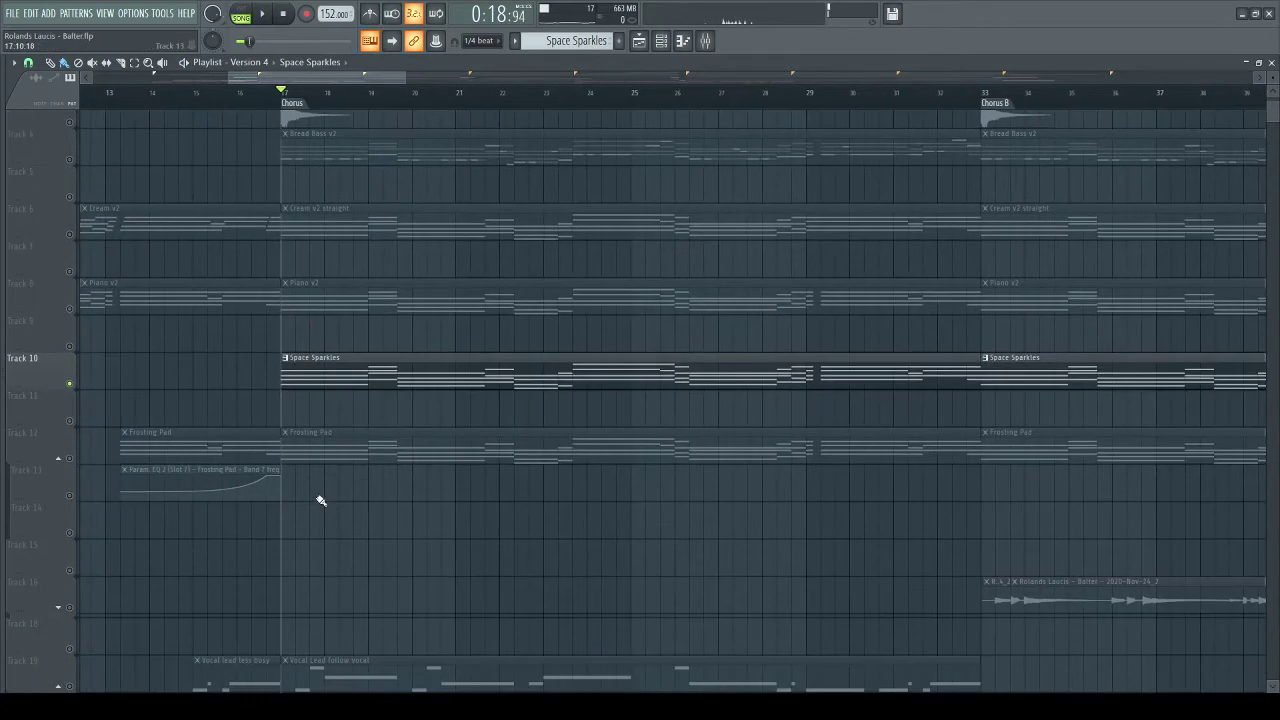
left_click_drag(354, 372, 452, 398)
key("space")
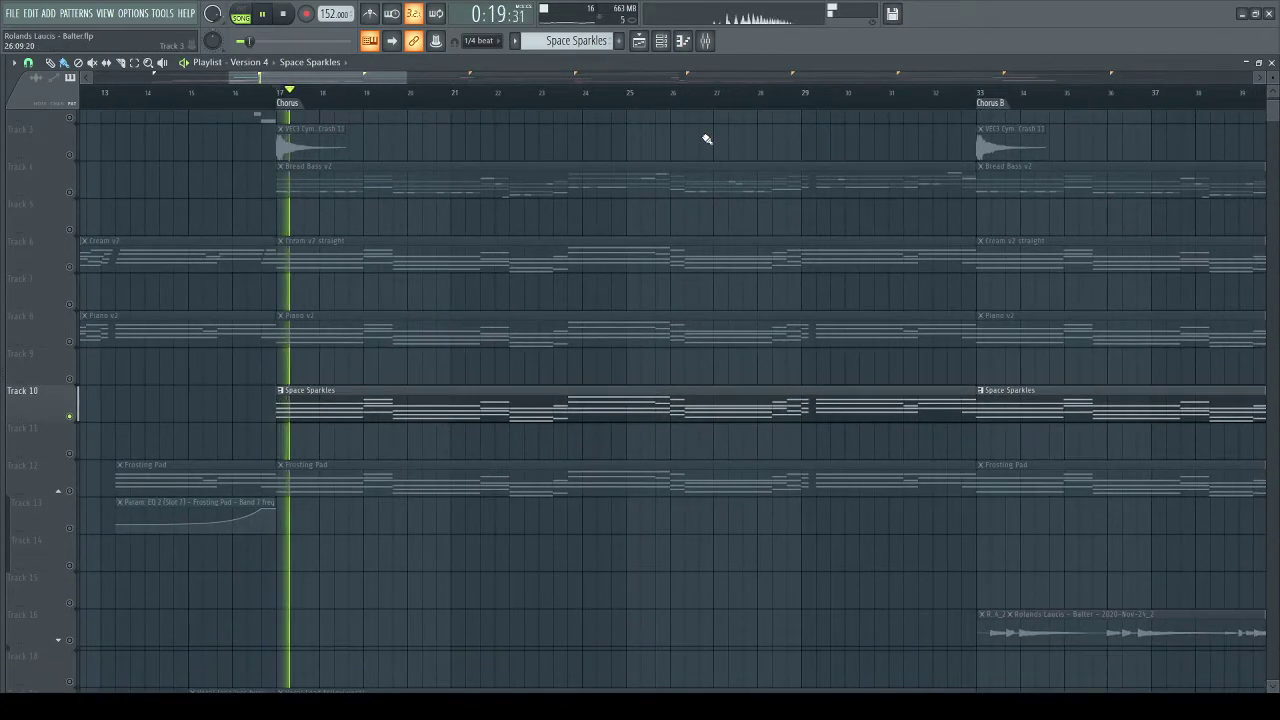
key("space")
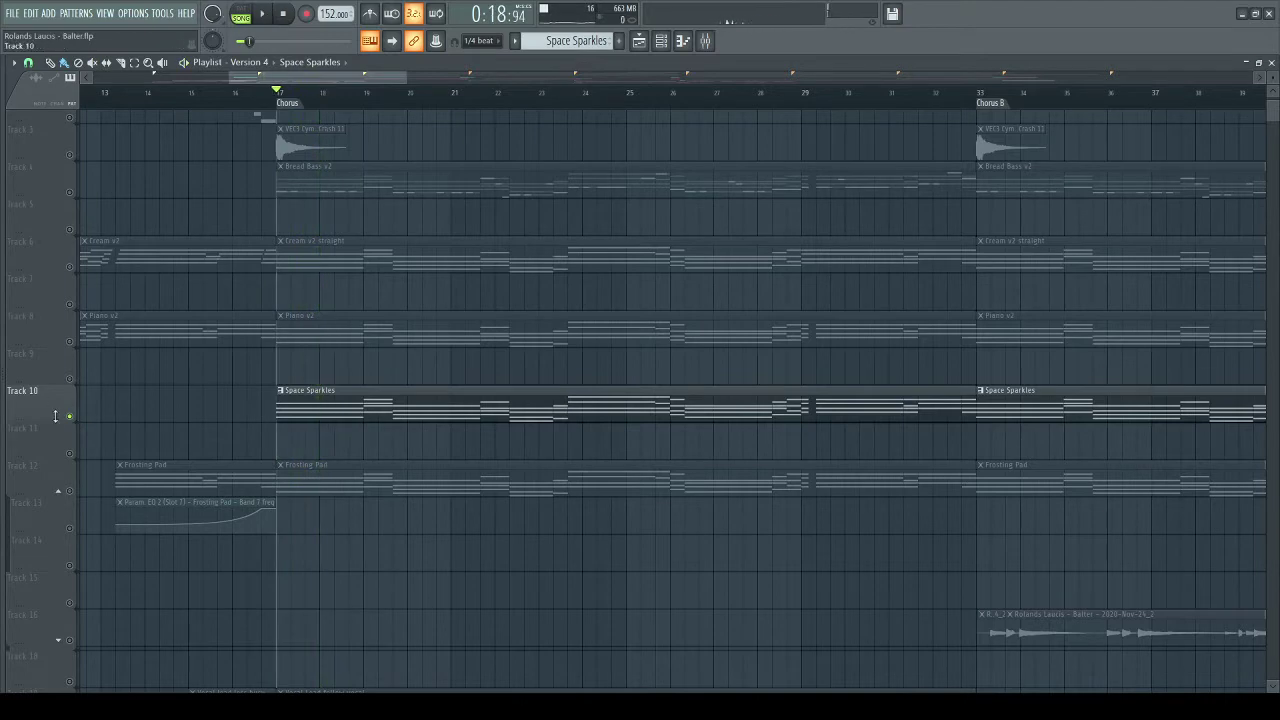
- Solo the Frosting Pad track, play it from the chorus and make its pattern the active one
right_click(69, 491)
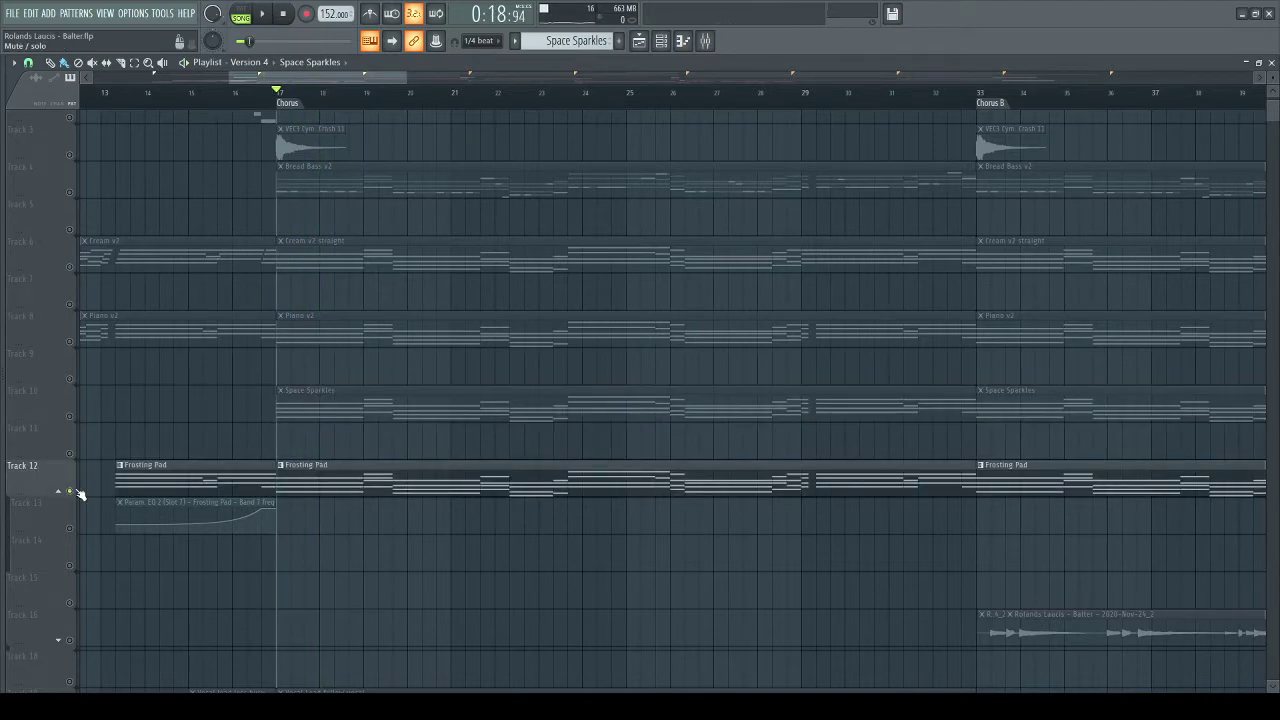
key("space")
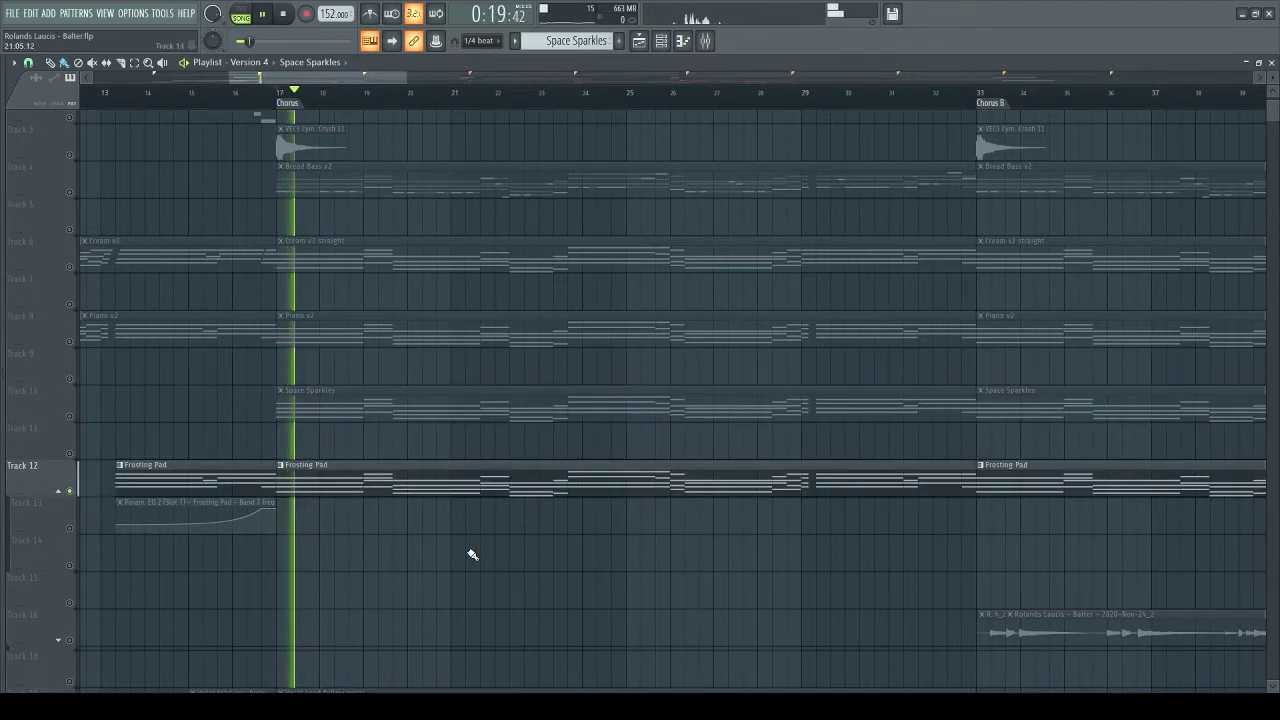
left_click(414, 491)
- Open the Frosting Pad instrument from the channel rack, watch its visual feedback display and stop playback
key("F6")
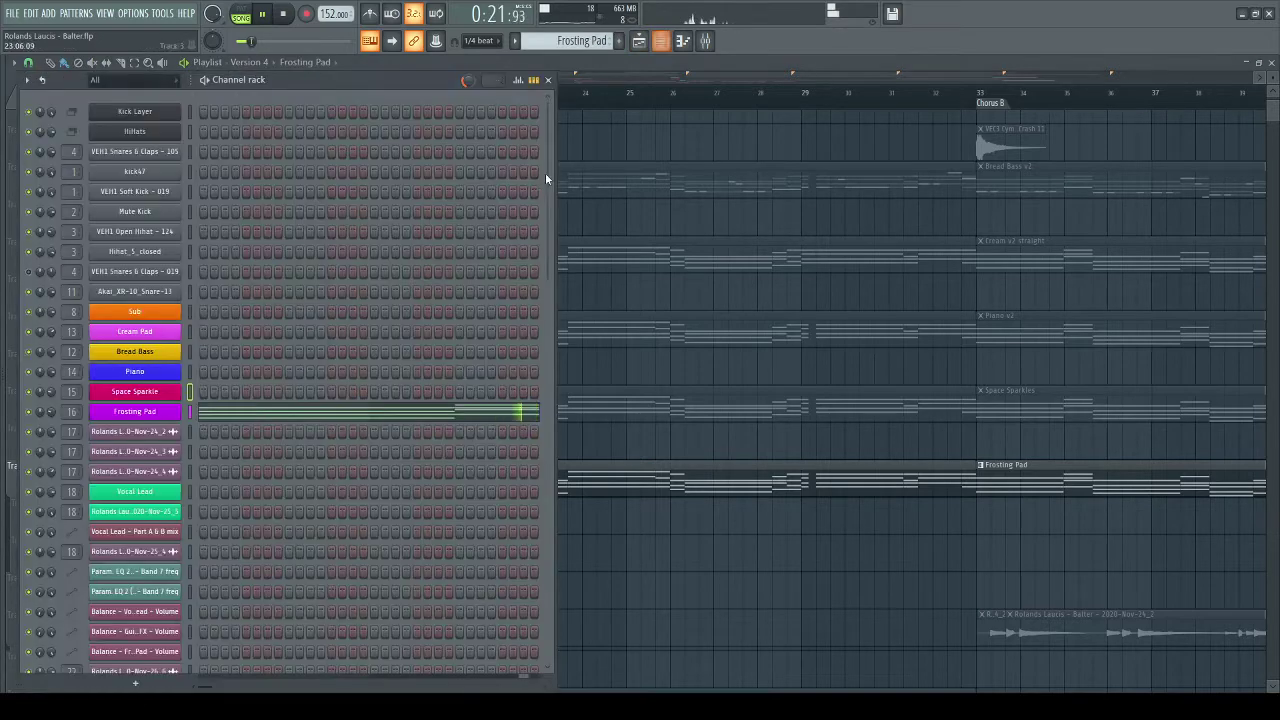
left_click(178, 411)
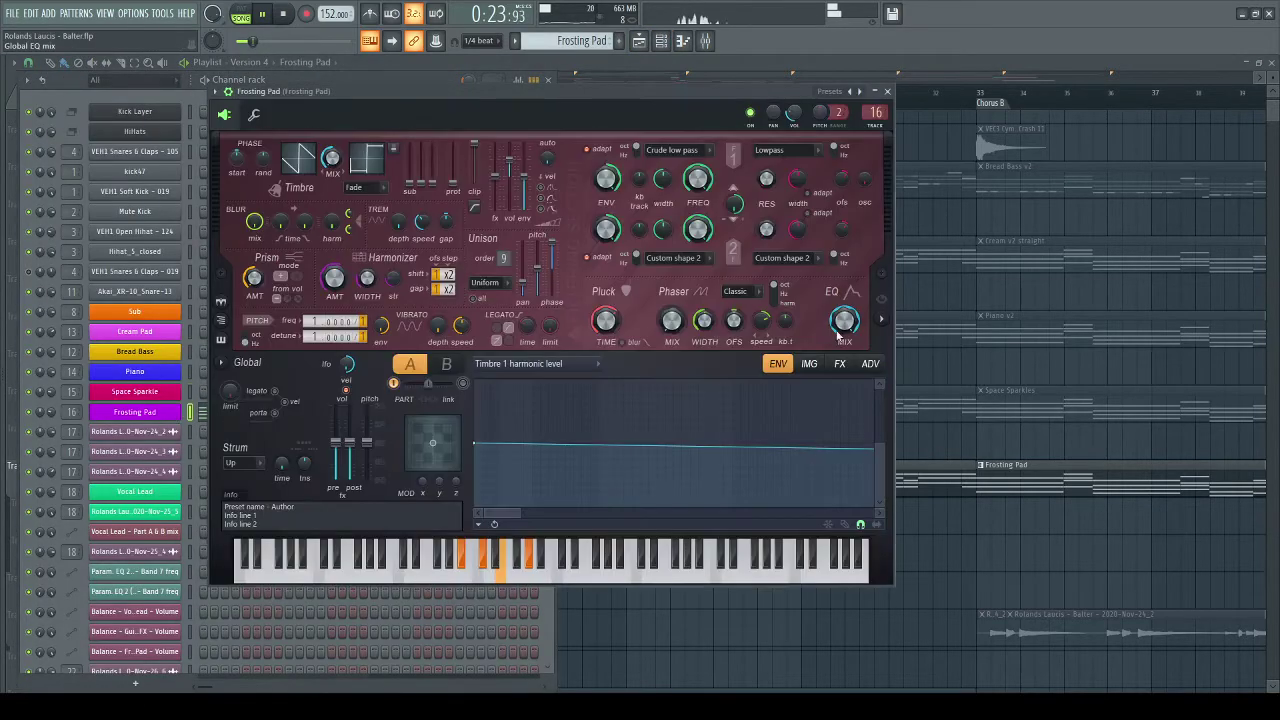
left_click(881, 320)
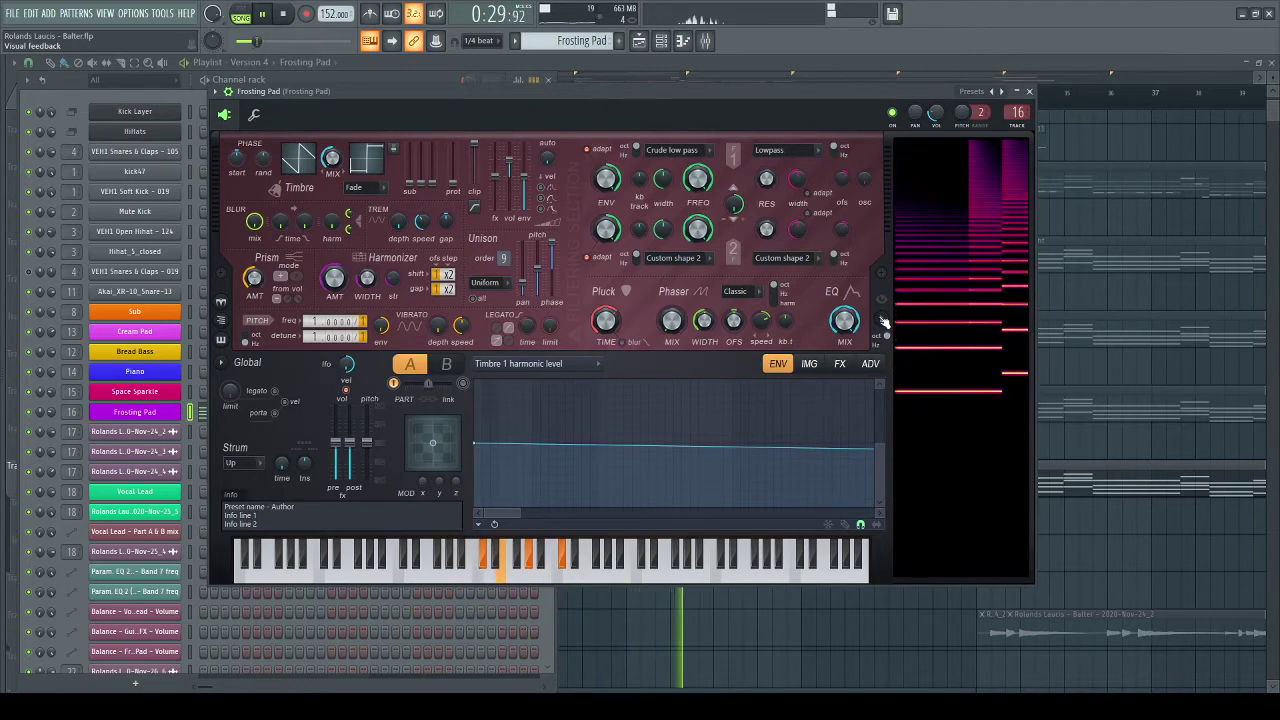
key("space")
- Play the Frosting Pad while examining its first Fruity Parametric EQ 2 and Fruity Chorus in the mixer
left_click(706, 41)
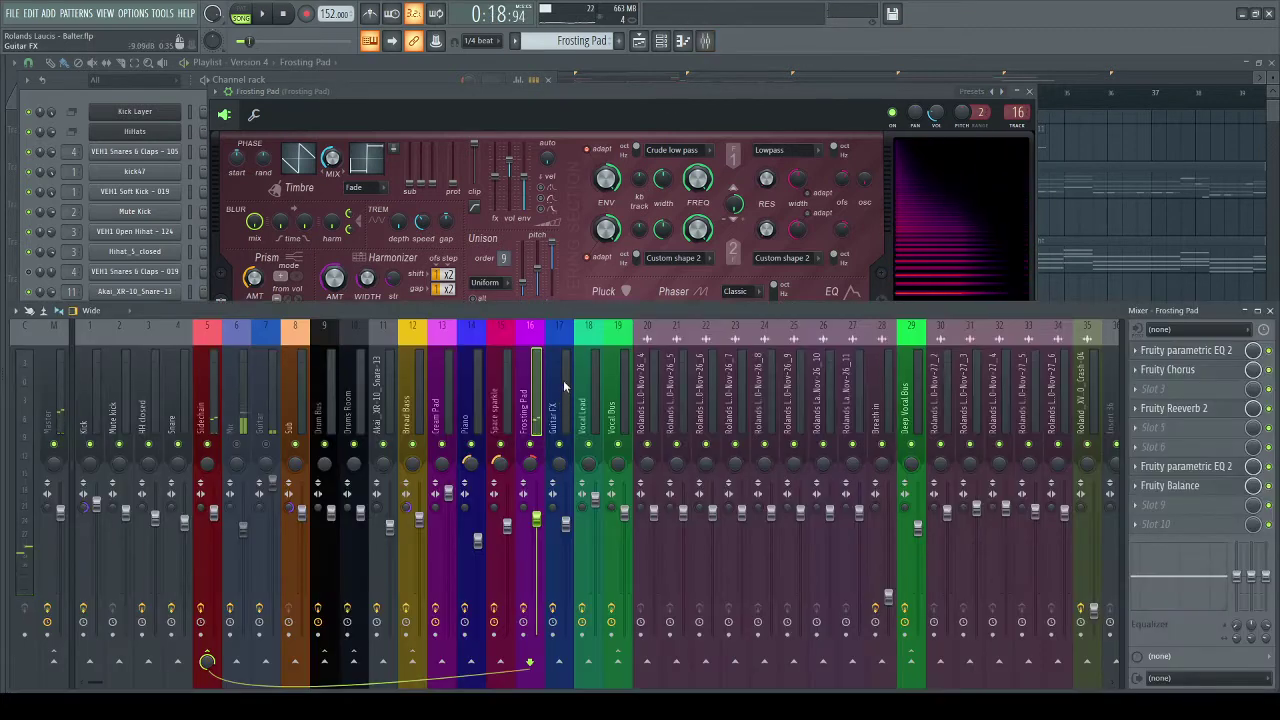
key("space")
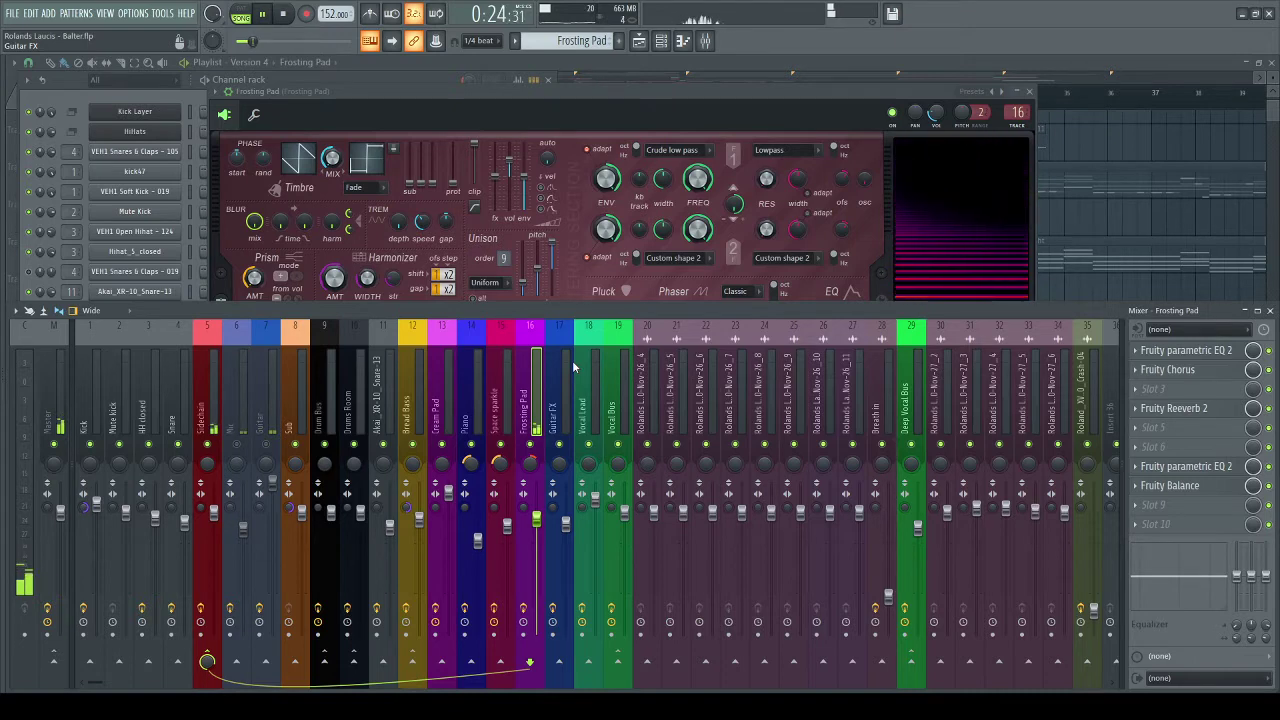
left_click(1213, 358)
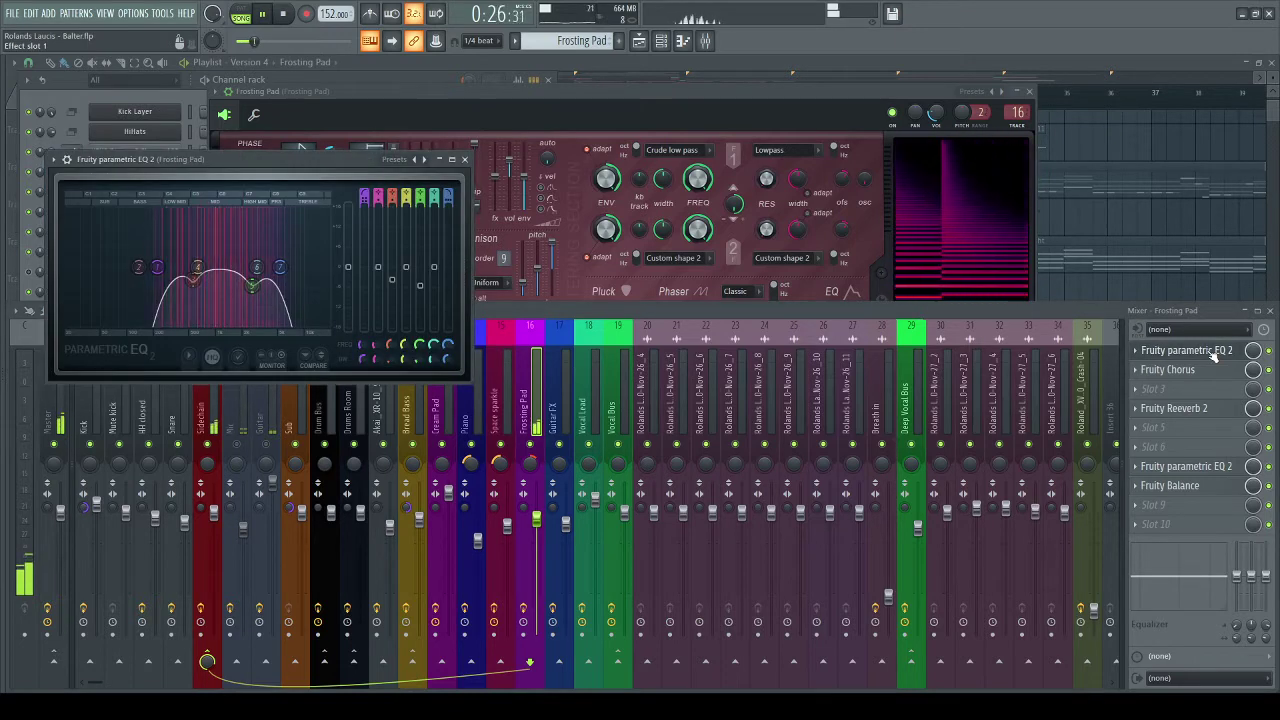
left_click(1213, 356)
left_click(1205, 370)
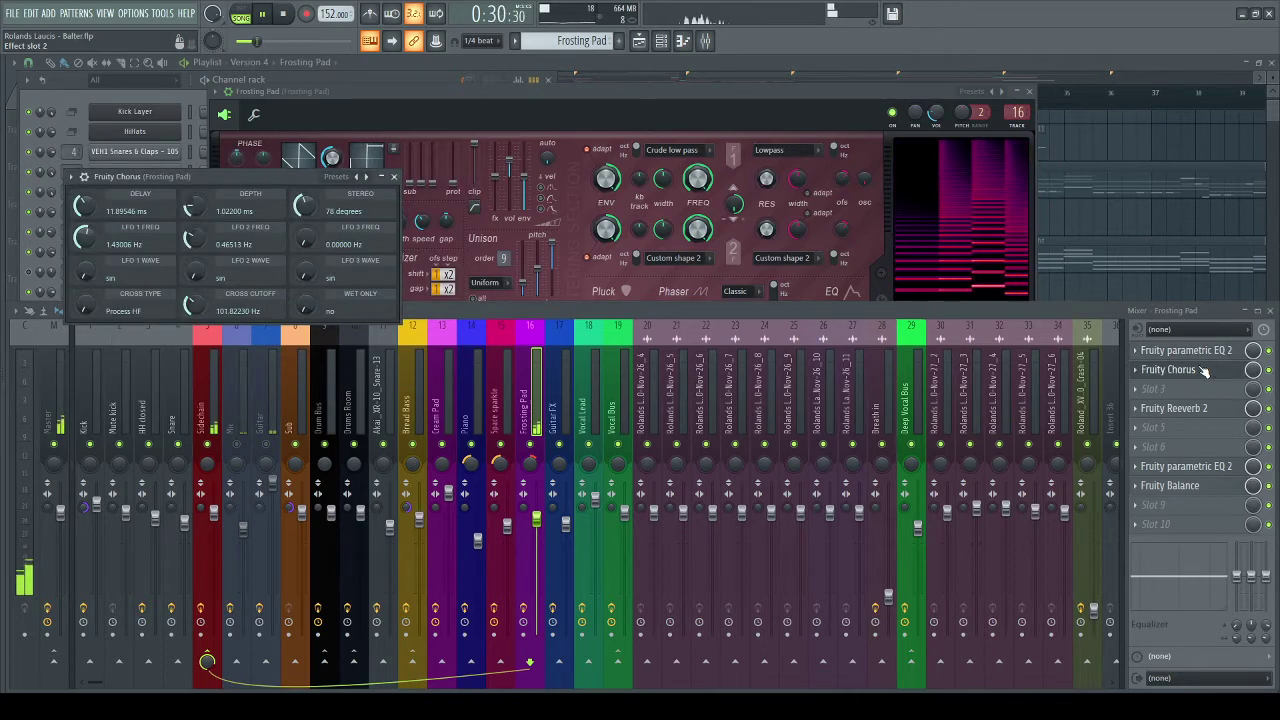
left_click(1205, 370)
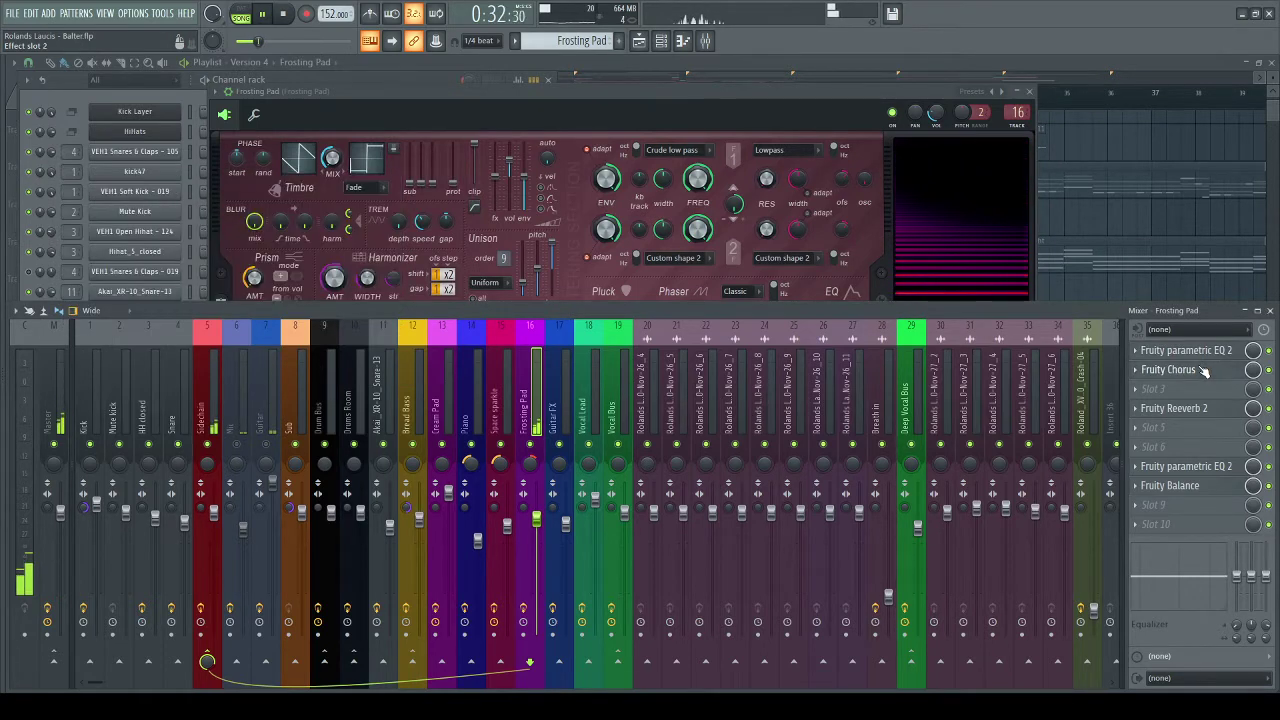
- Audition the Frosting Pad again, stop playback and examine the Fruity Parametric EQ 2 in effect slot 7
key("space")
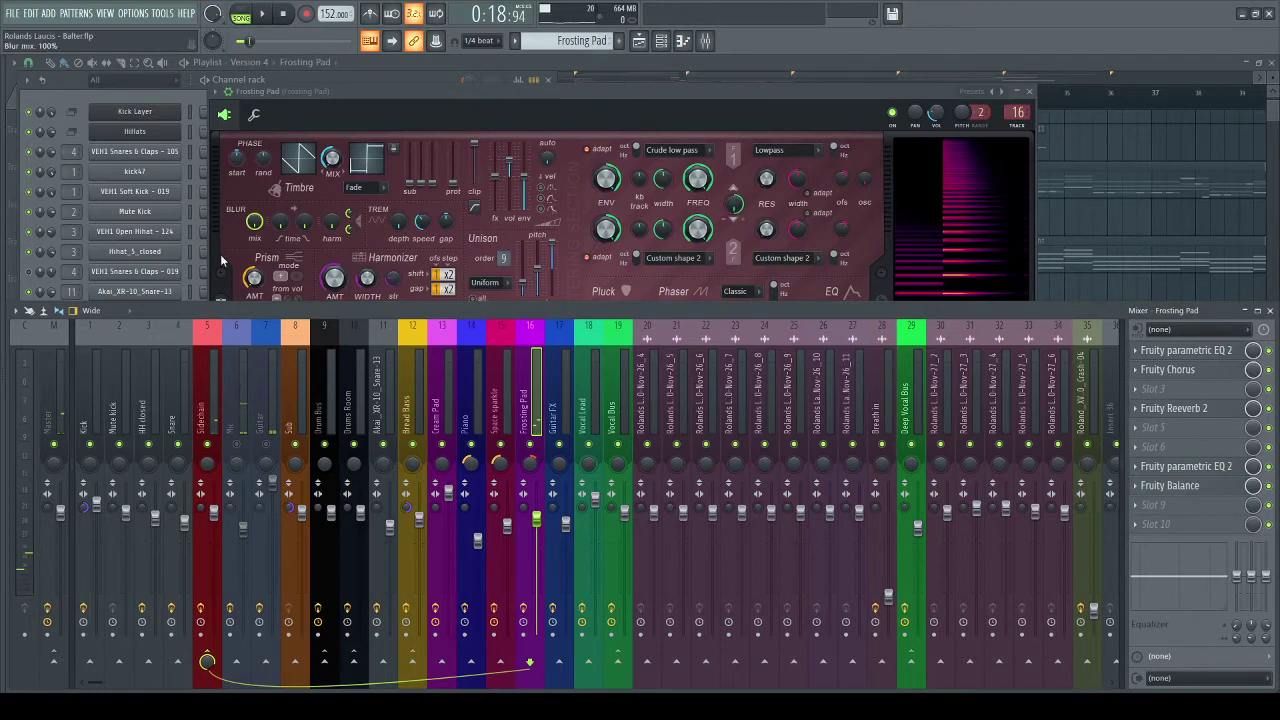
key("space")
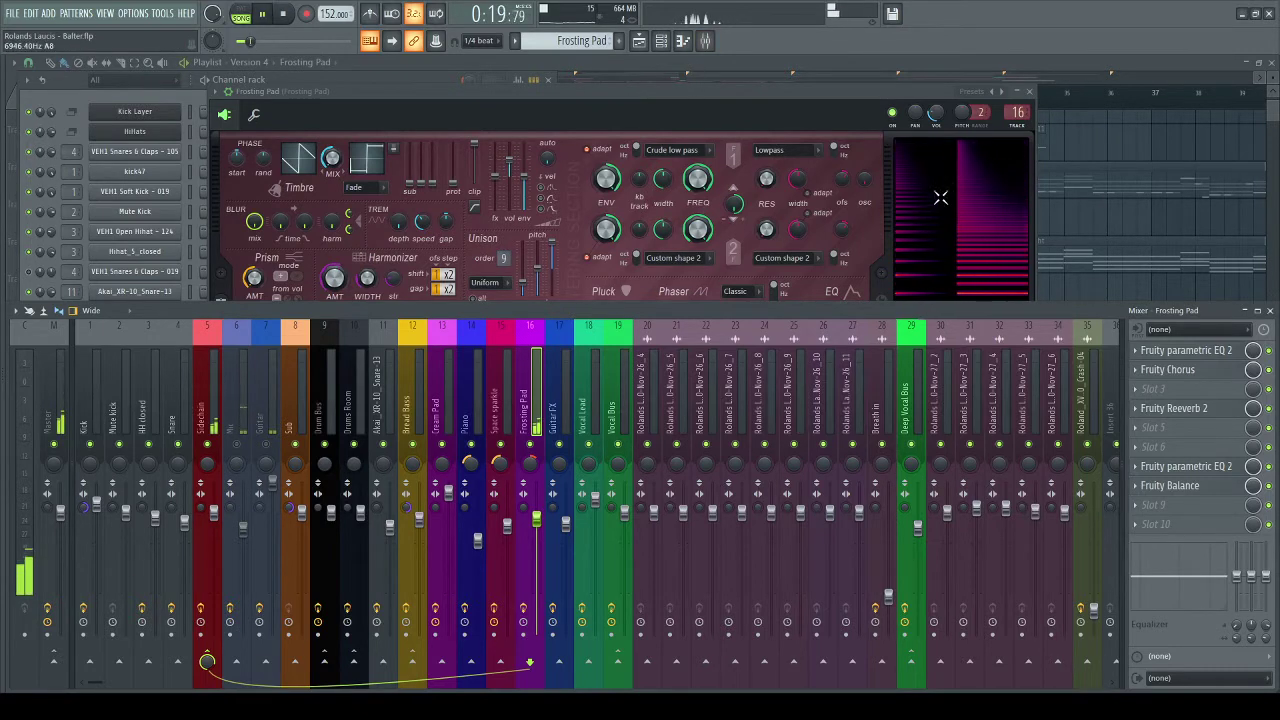
key("space")
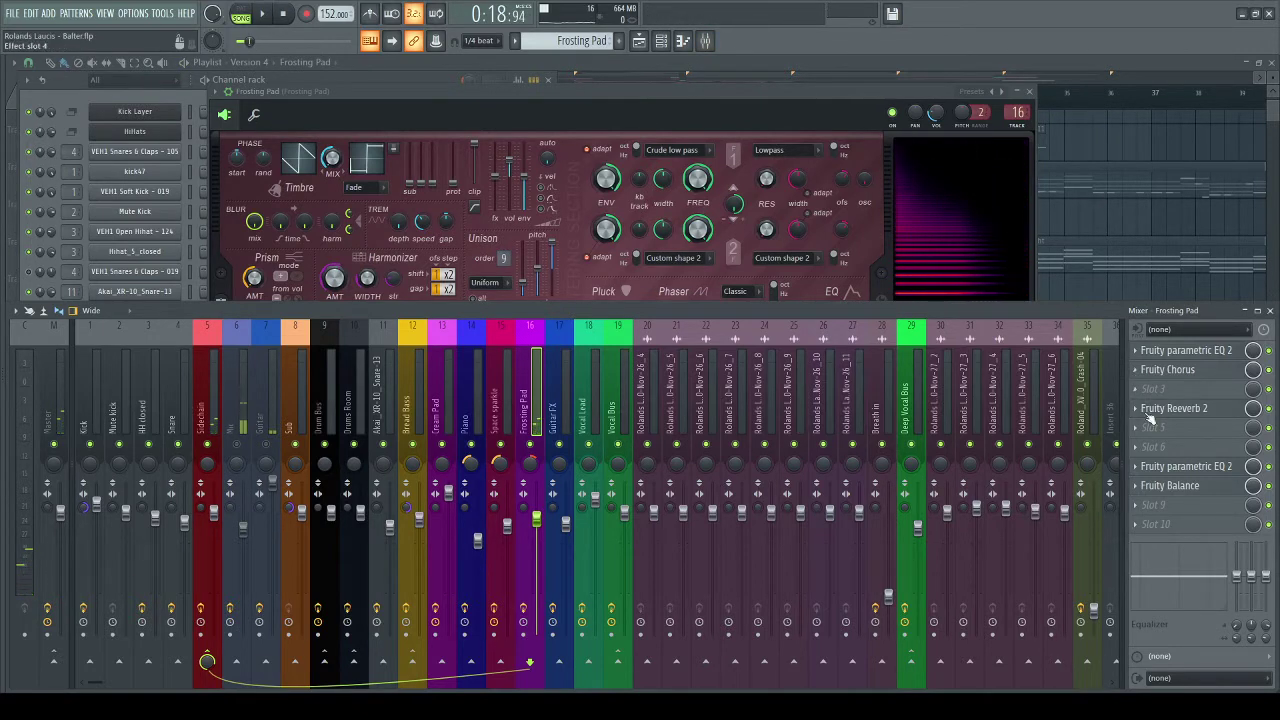
left_click(1195, 471)
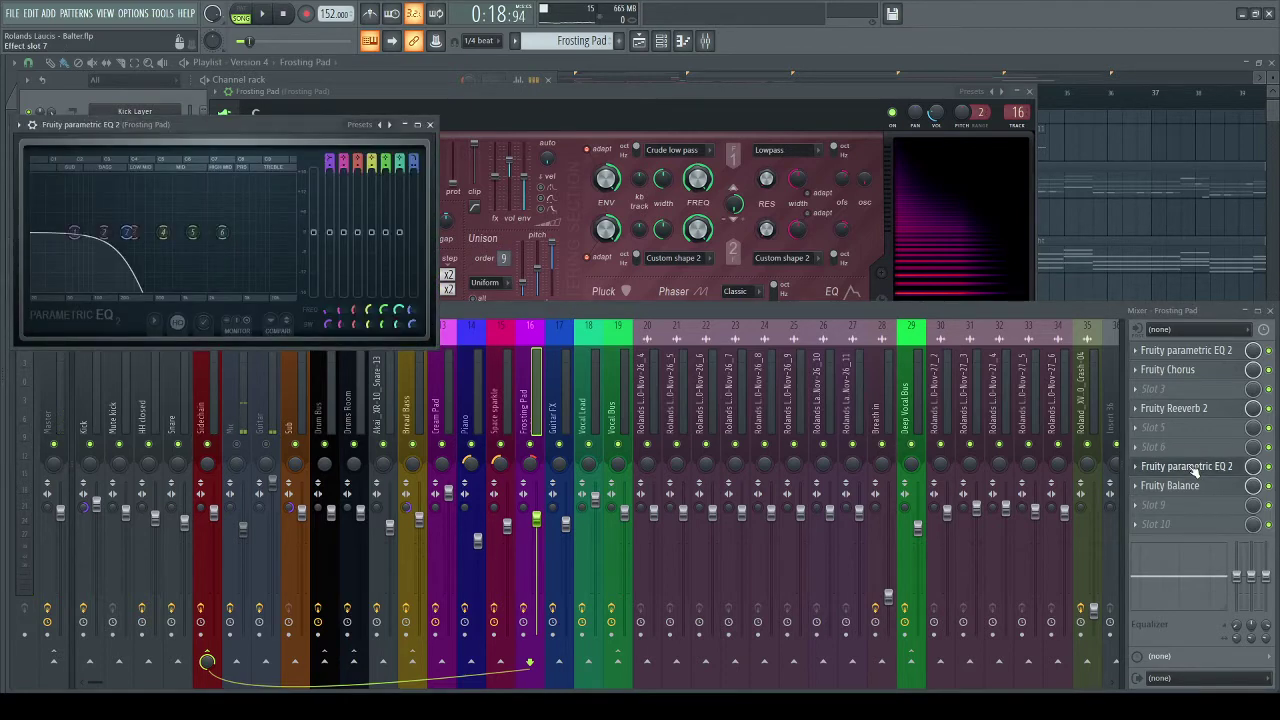
- Return to the playlist, unmute Tracks 13 and 14 below the Frosting Pad and play from the chorus
key("F5")
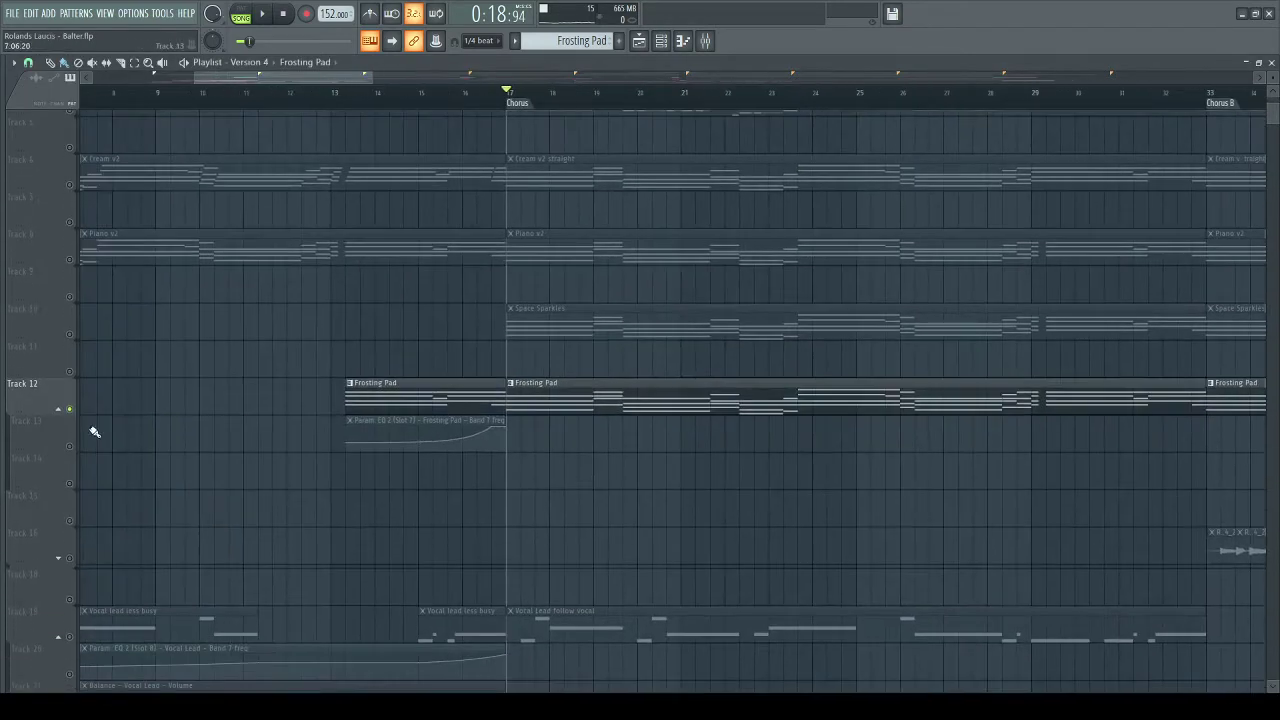
left_click(70, 447)
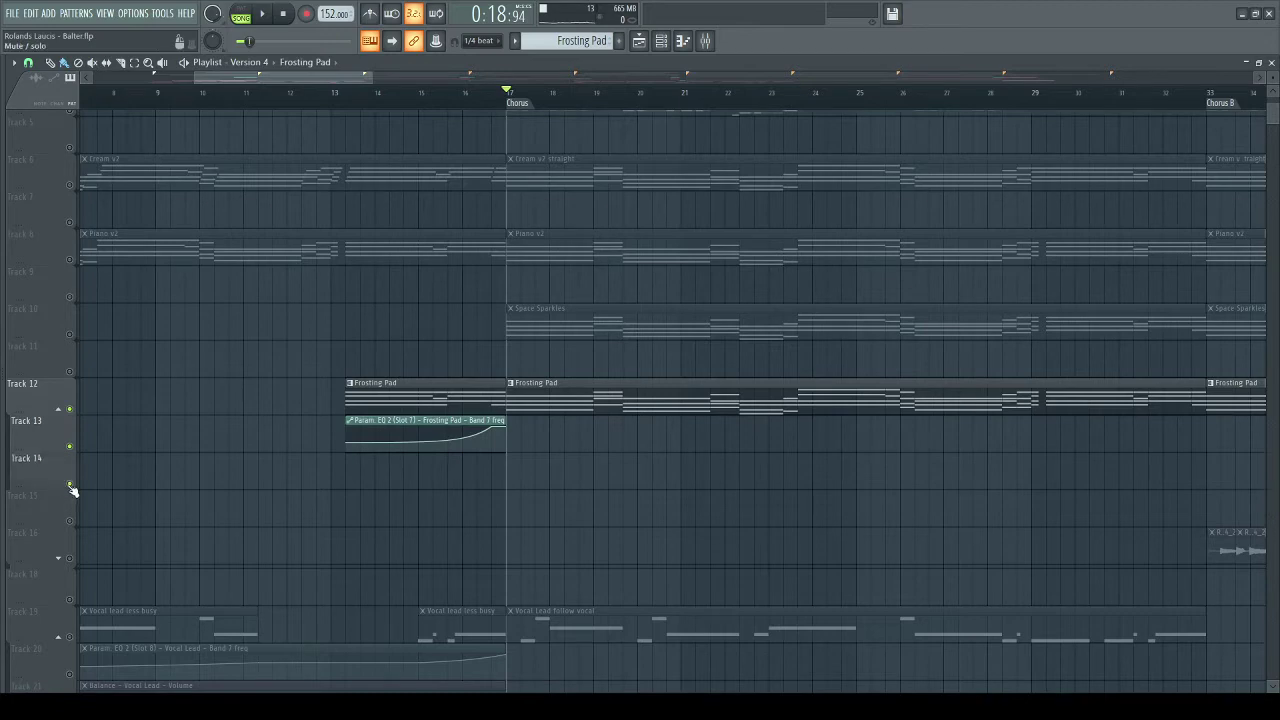
key("space")
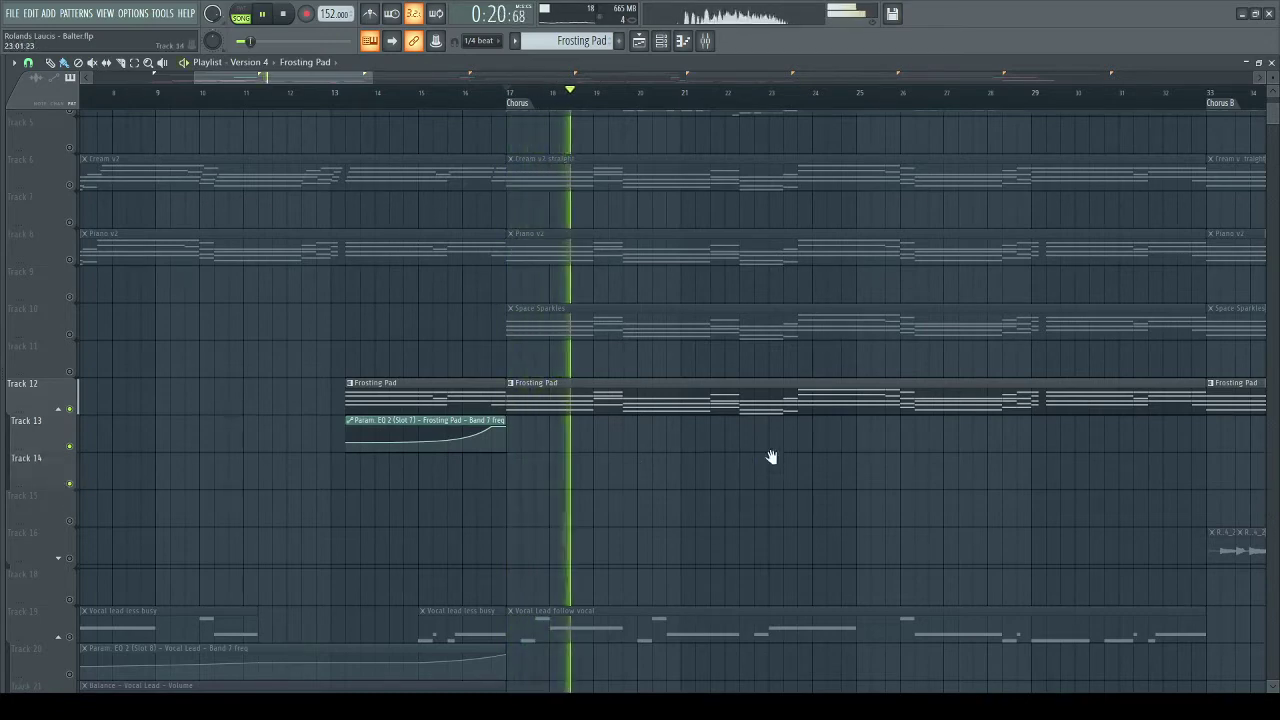
left_click_drag(771, 457, 574, 521)
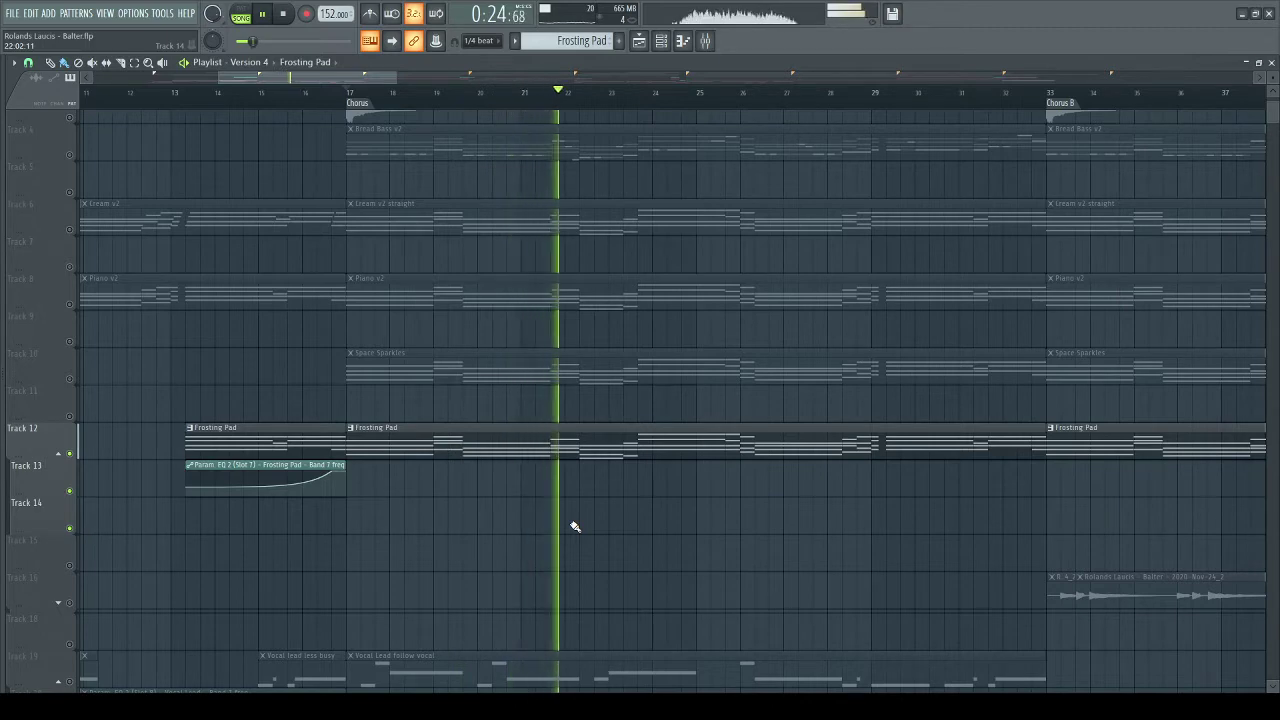
- Return to the Frosting Pad's mixer effects, close the slot 7 equalizer and examine the slot 1 equalizer and Fruity Chorus
key("F5")
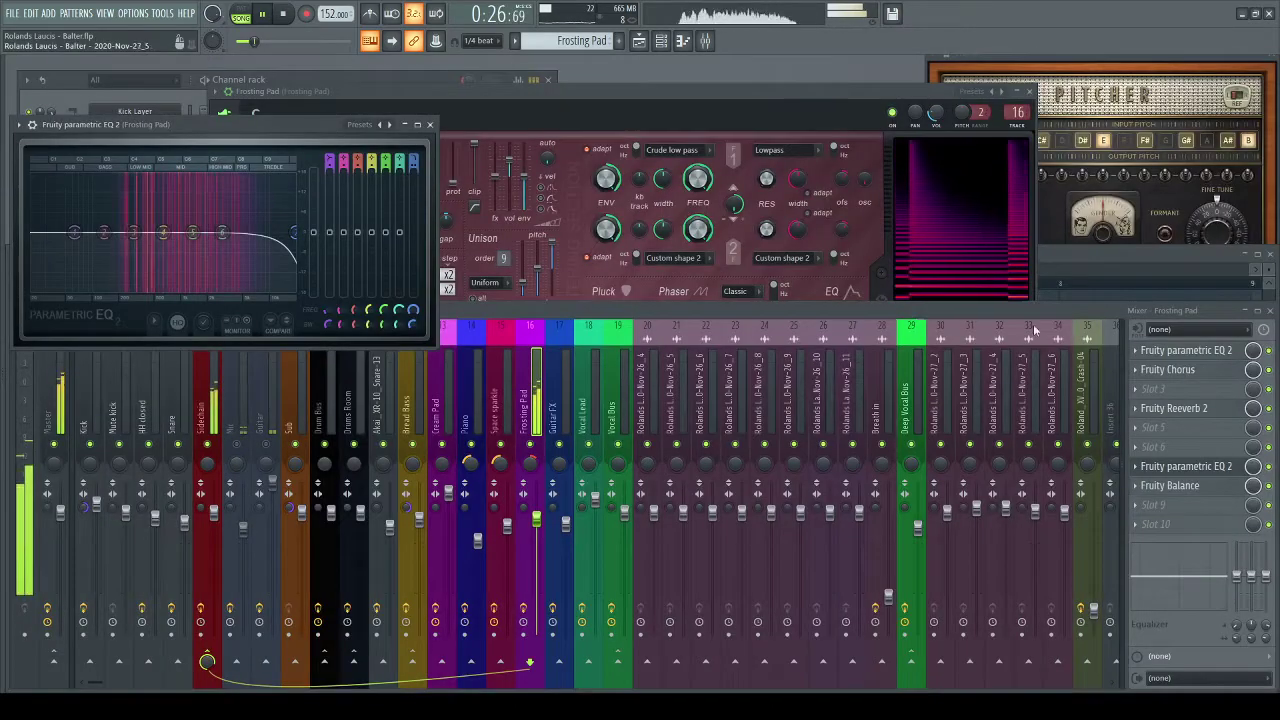
left_click(431, 125)
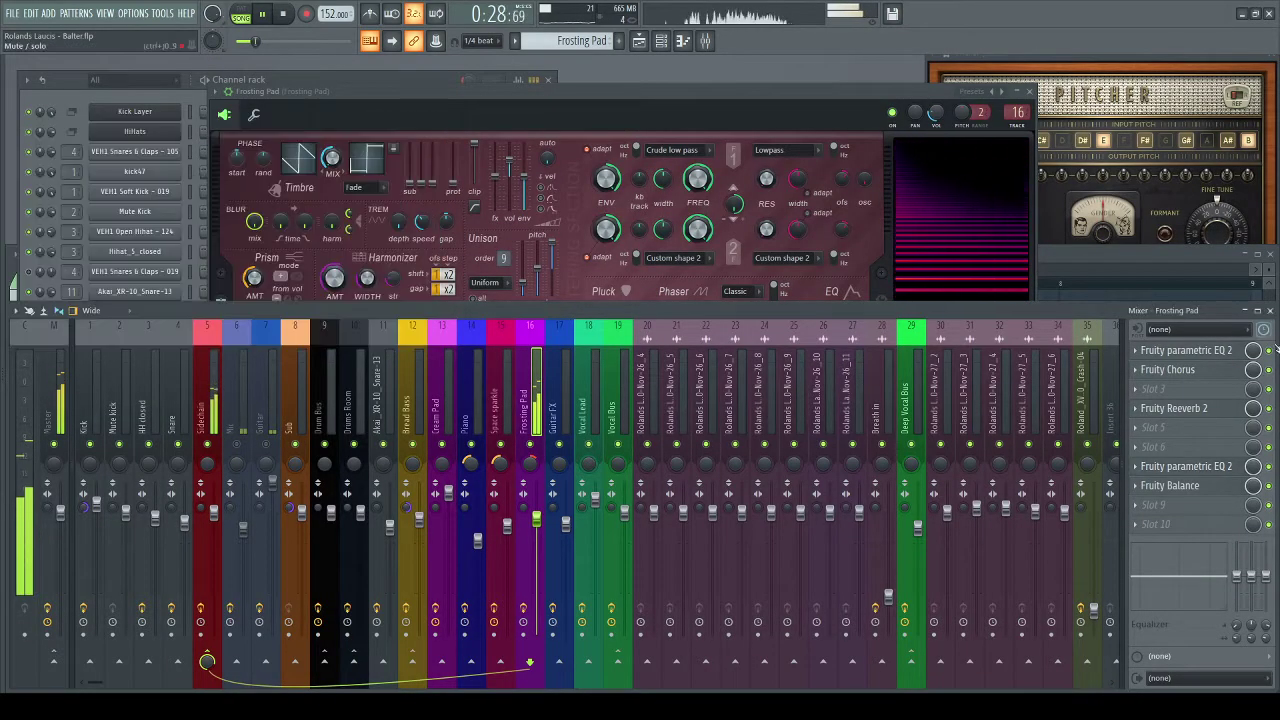
left_click(1186, 350)
left_click(1190, 370)
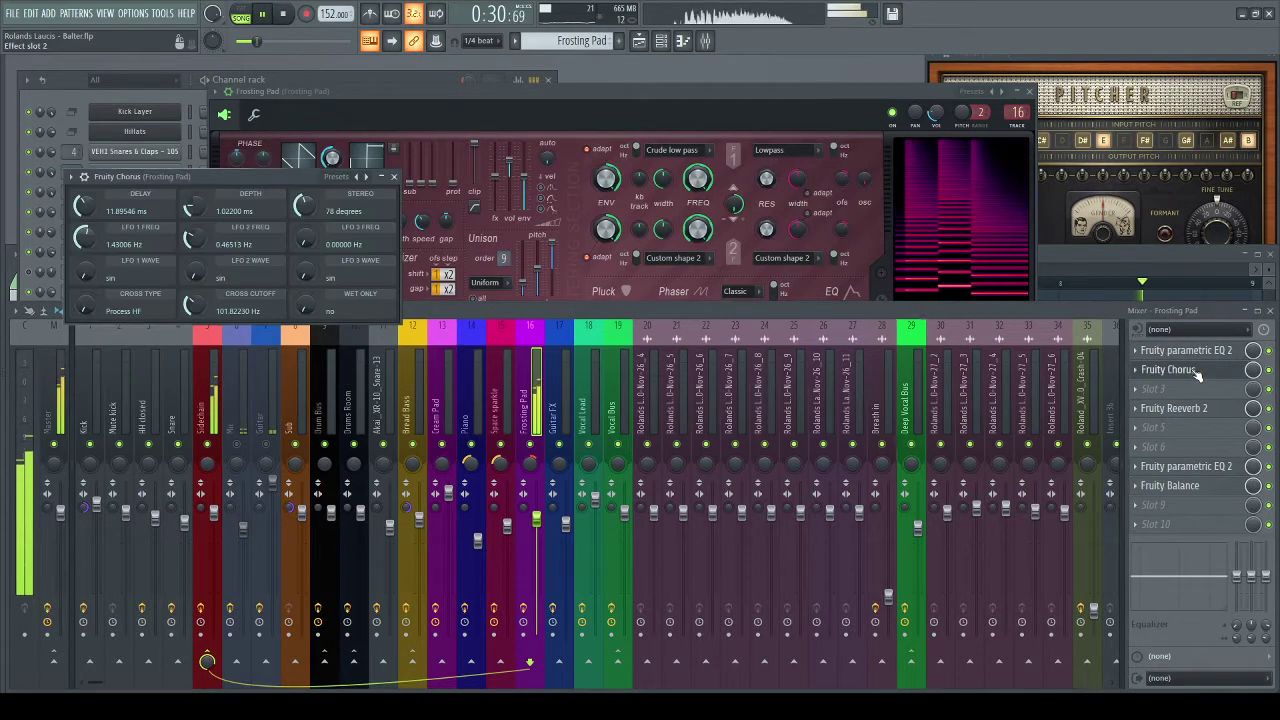
left_click(1196, 370)
- Examine the Frosting Pad's Fruity Reverb 2, slot 7 Fruity Parametric EQ 2 and Fruity Balance settings
left_click(1185, 410)
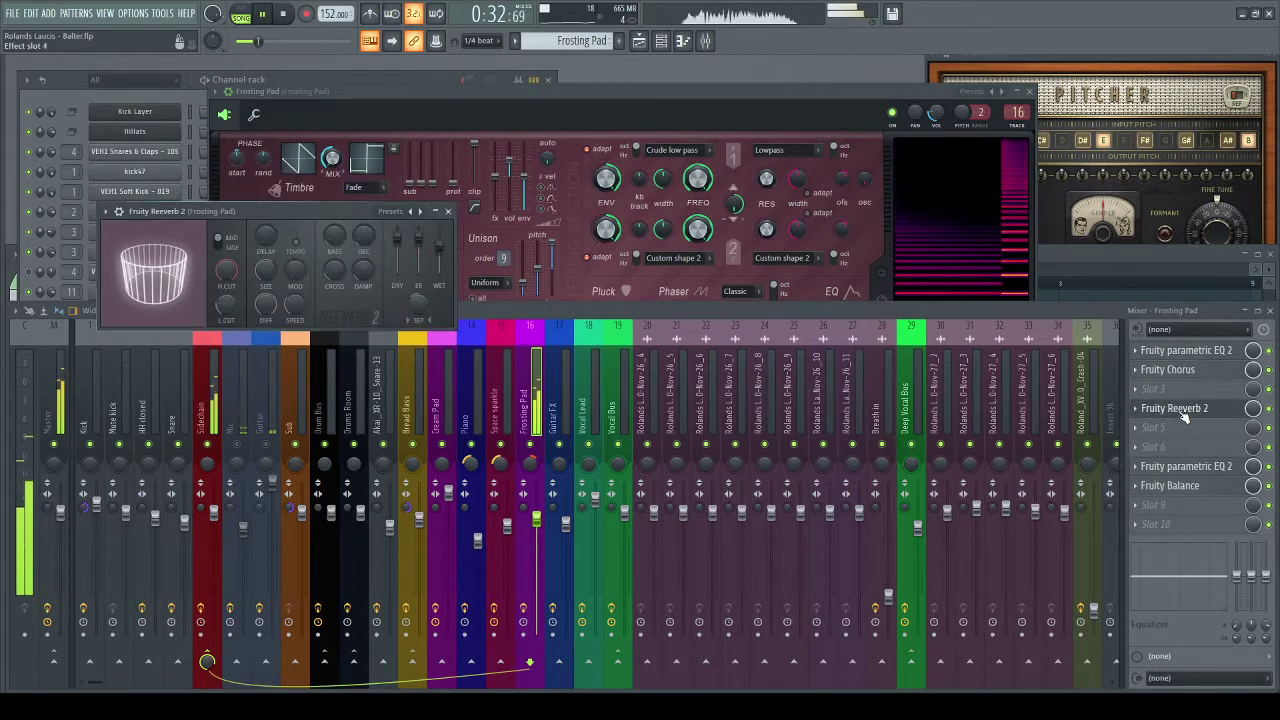
left_click(1183, 410)
left_click(1186, 466)
left_click(1186, 466)
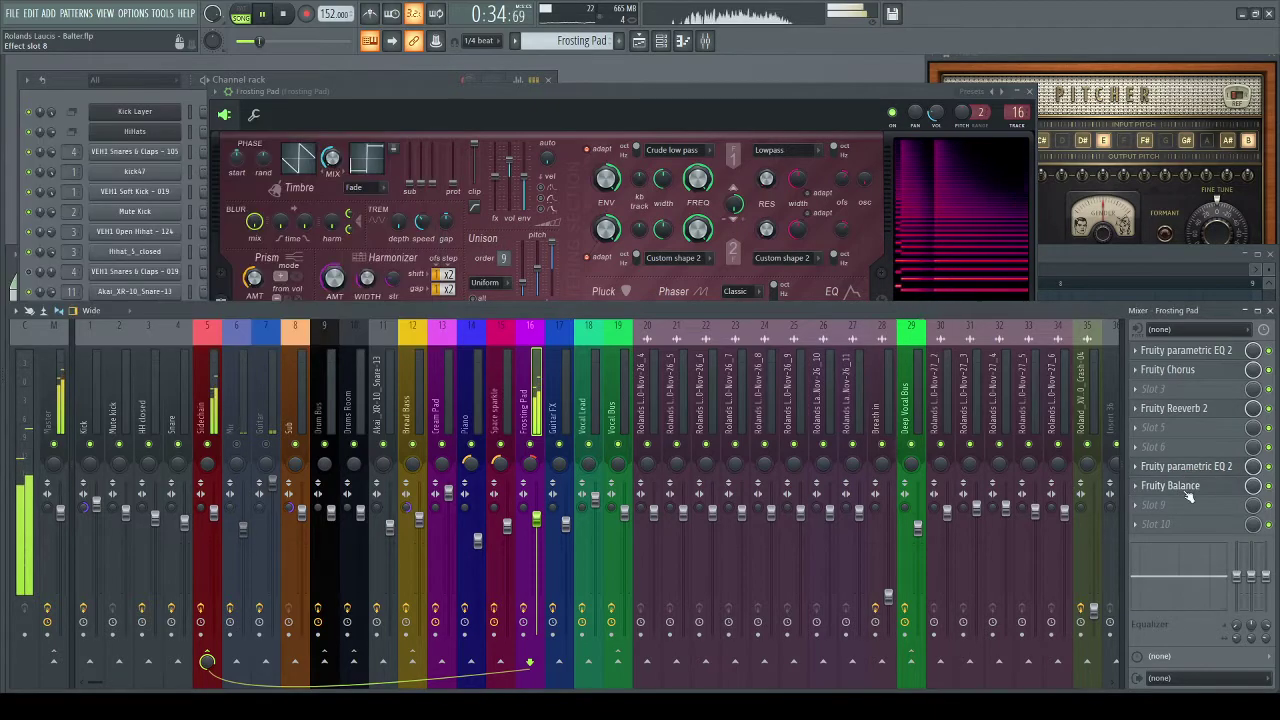
left_click(1186, 487)
left_click(1186, 487)
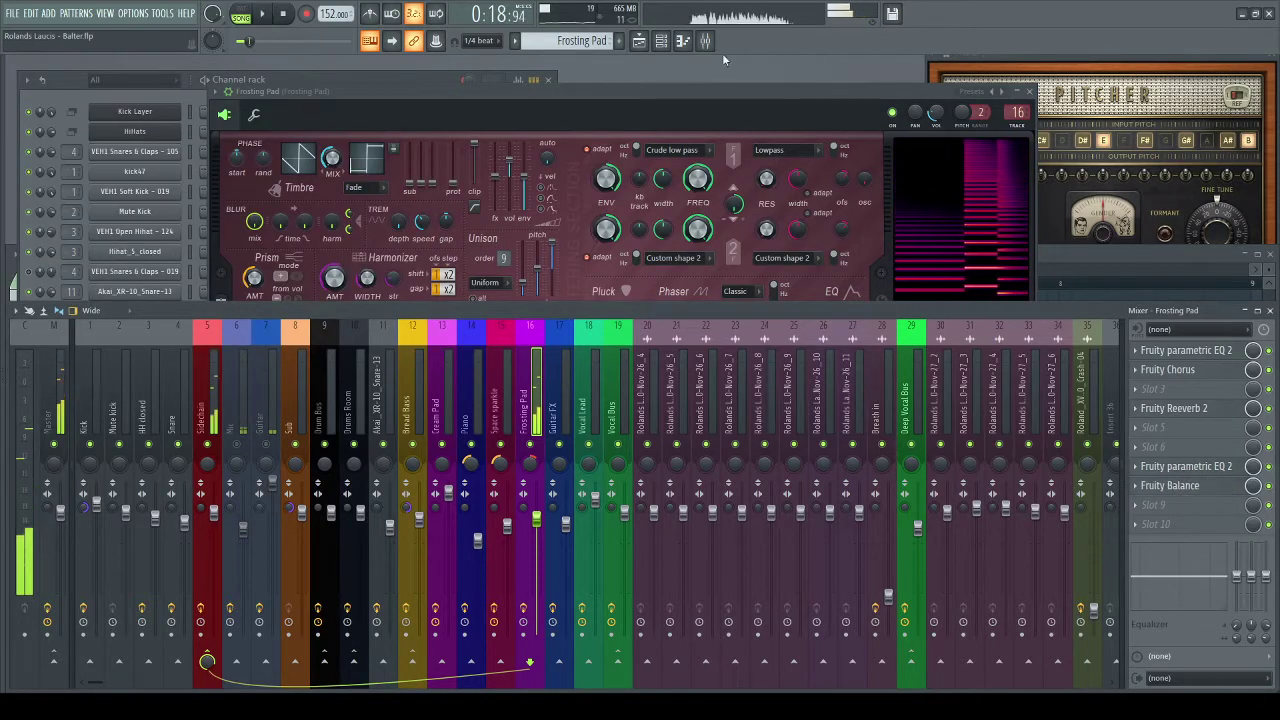
- Return to the playlist and look over the Frosting Pad clips, their automation and the surrounding tracks
key("F5")
scroll(552, 112, "down", 2)
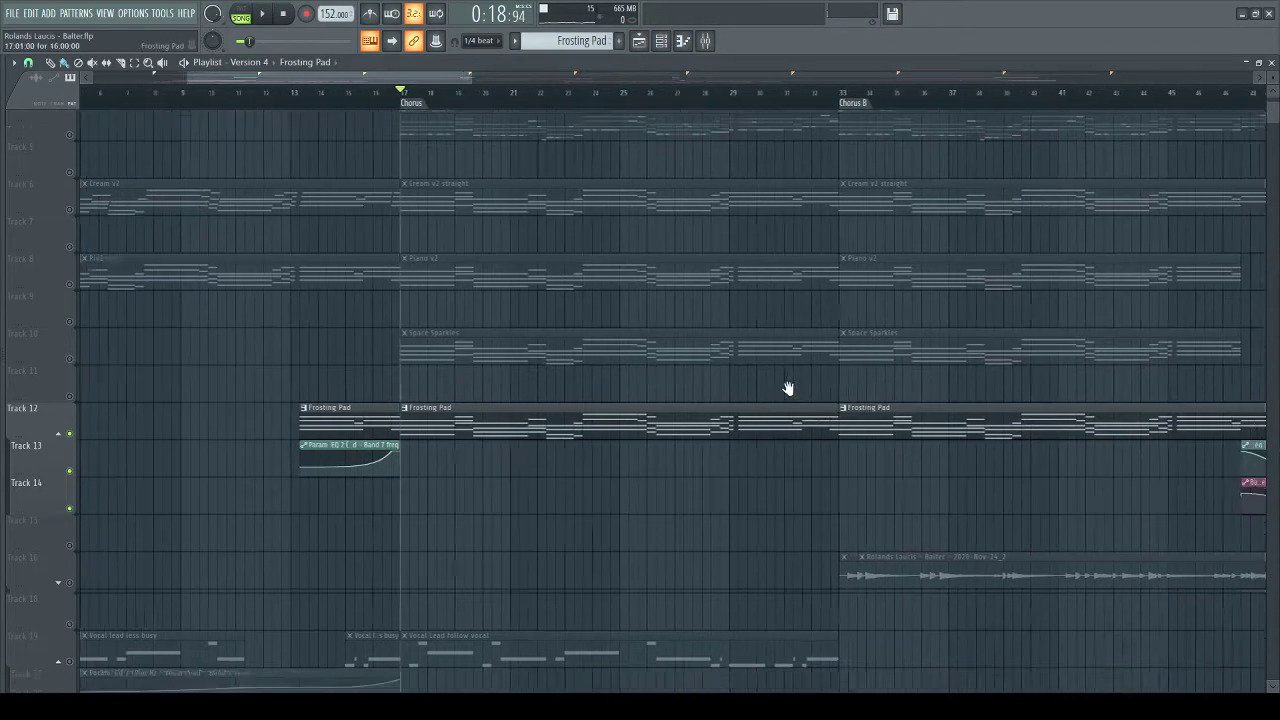
left_click_drag(788, 388, 759, 301)
left_click_drag(643, 379, 710, 308)
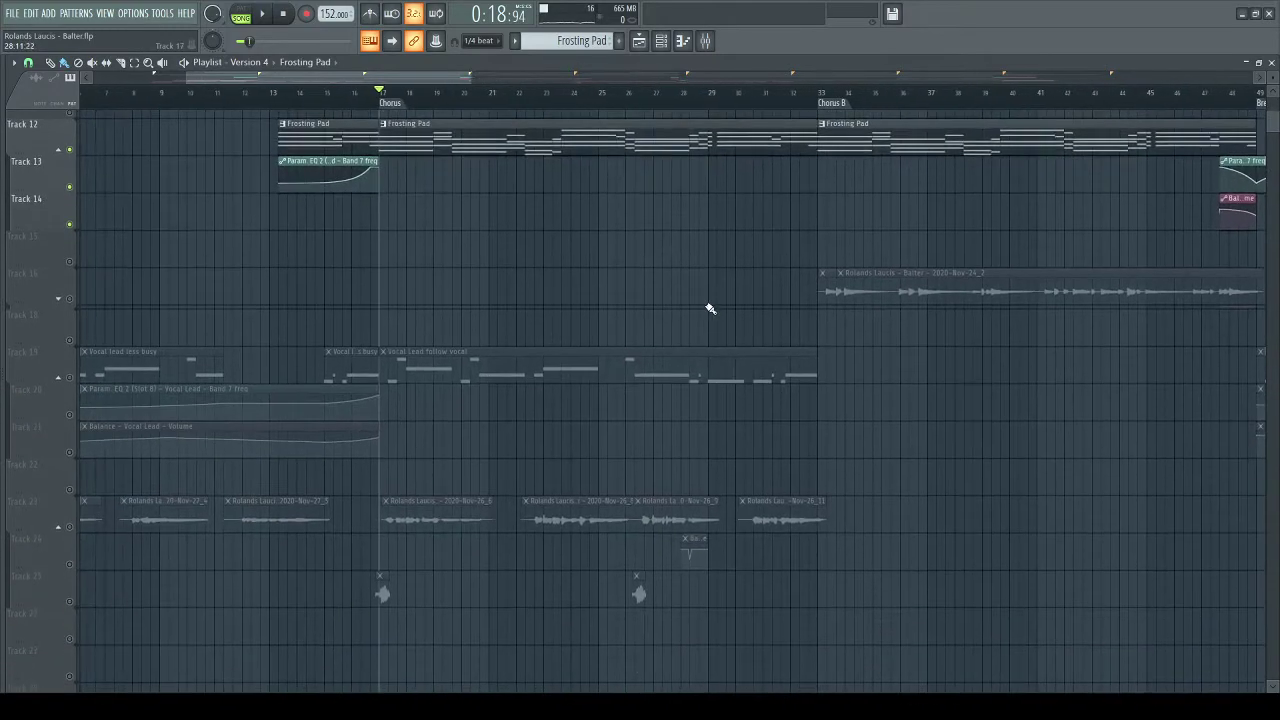
left_click_drag(357, 217, 432, 458)
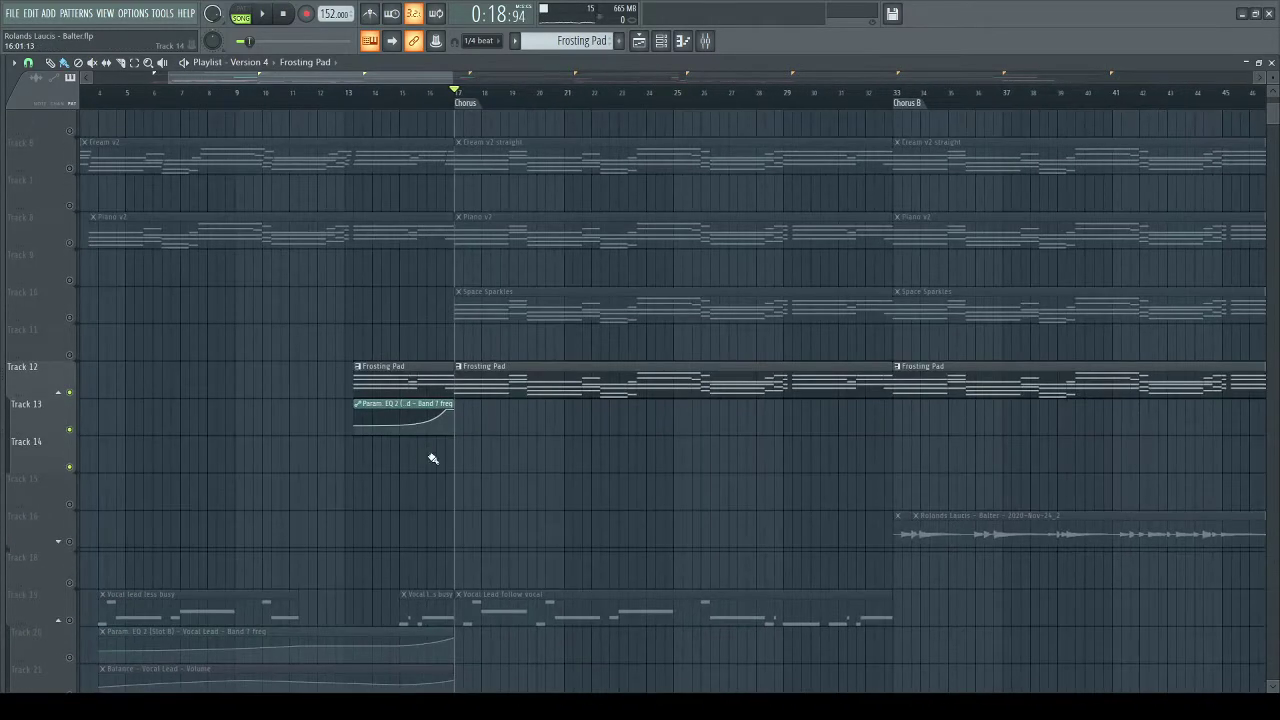
left_click_drag(657, 416, 581, 541)
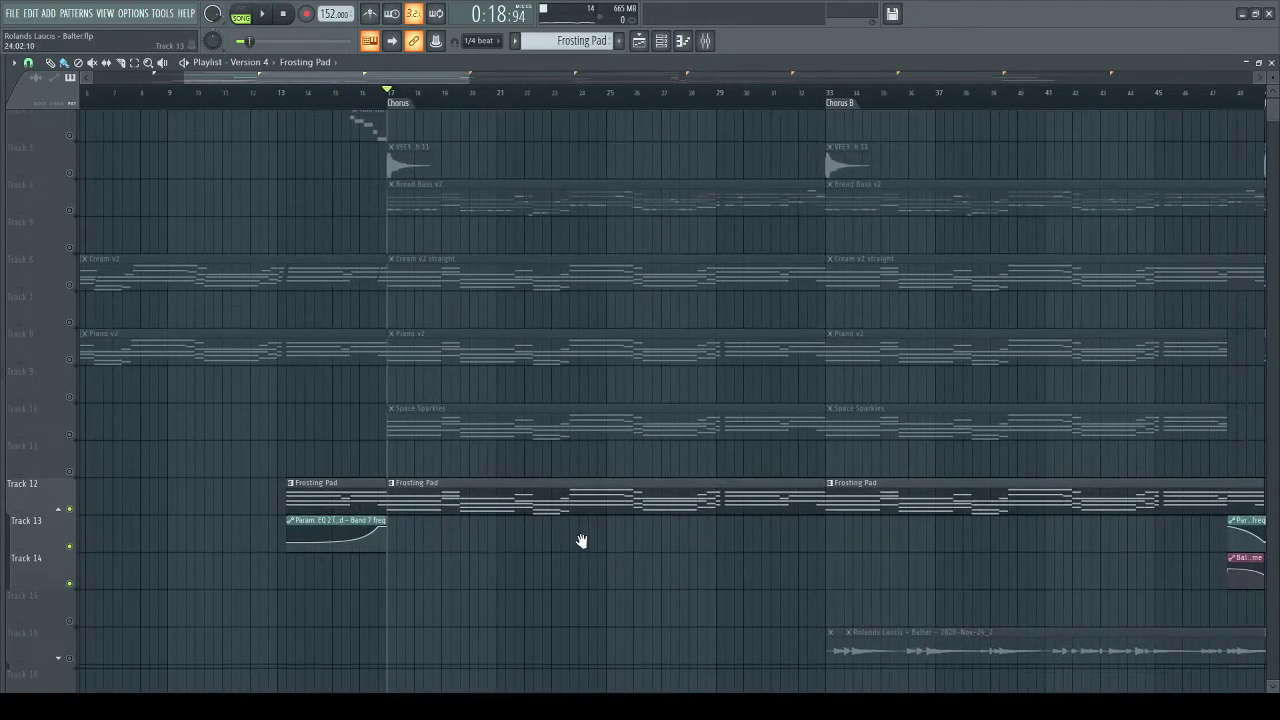
- Solo the Vocal Lead track (Track 19) and focus on its clips at the start of the chorus
scroll(396, 450, "down", 6)
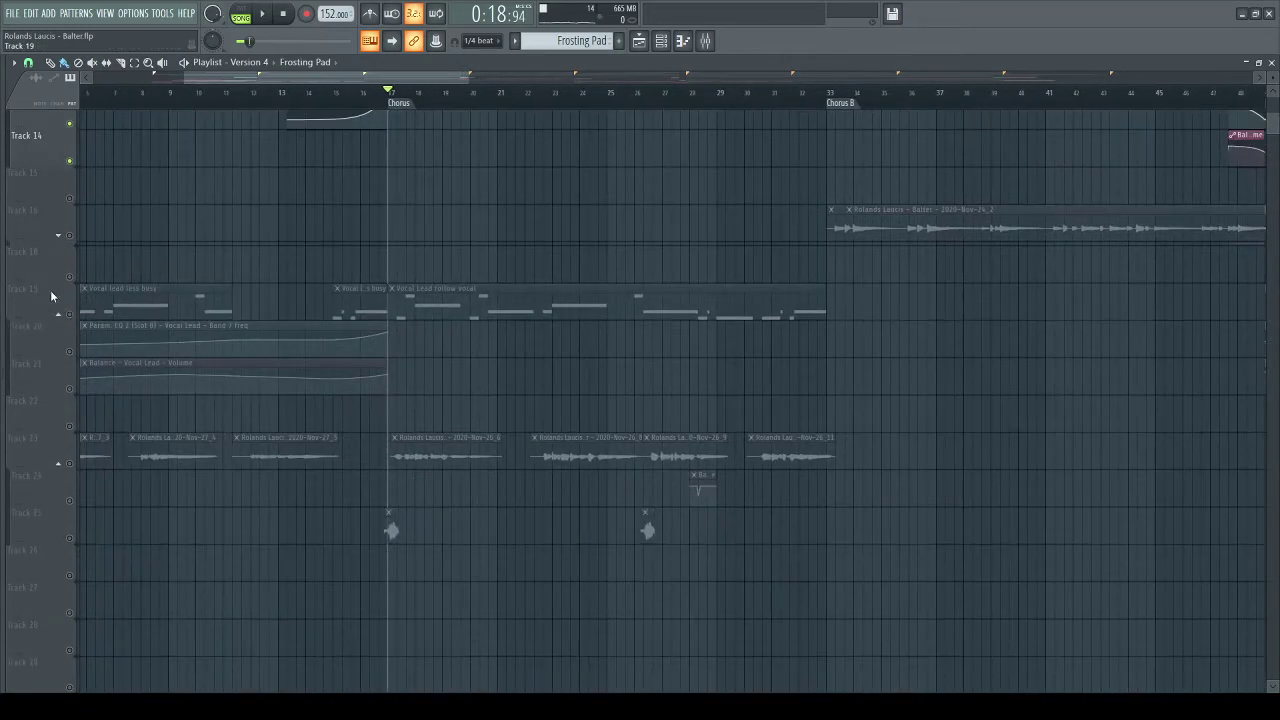
right_click(70, 313)
scroll(423, 103, "up", 4)
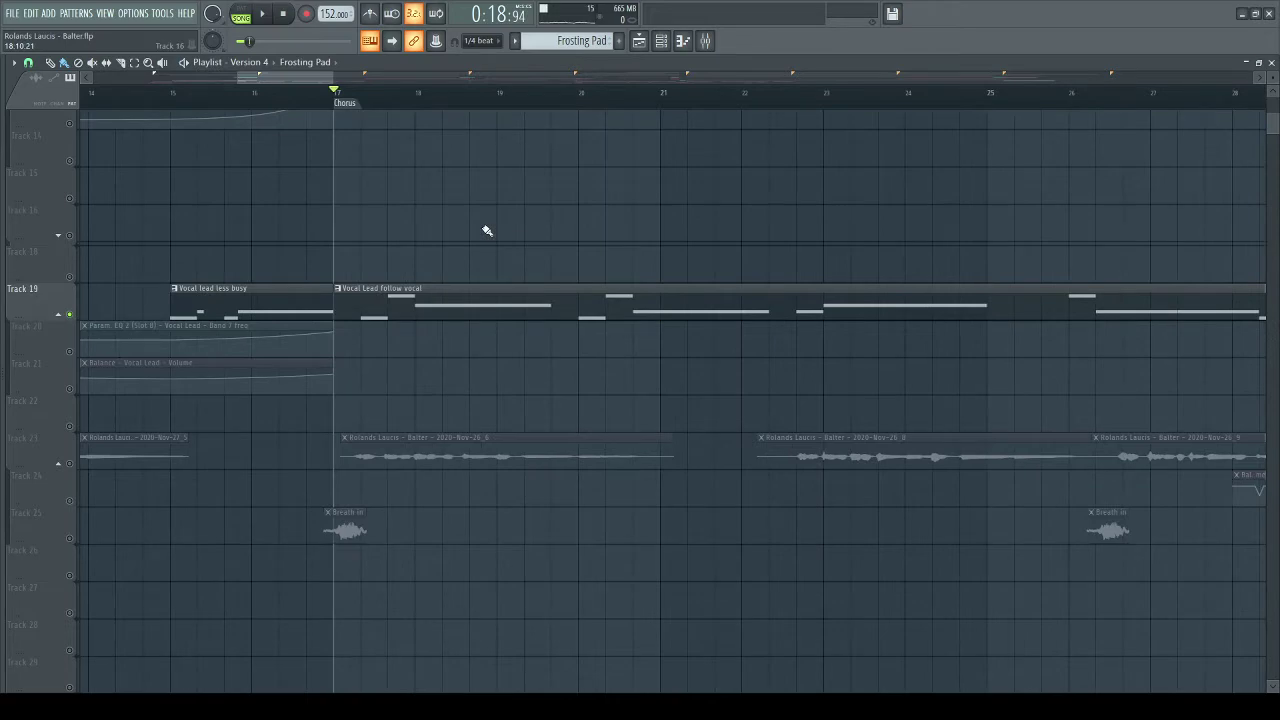
- Open the synth on mixer track 18 that plays the Vocal Lead follow vocal pattern
double_click(420, 305)
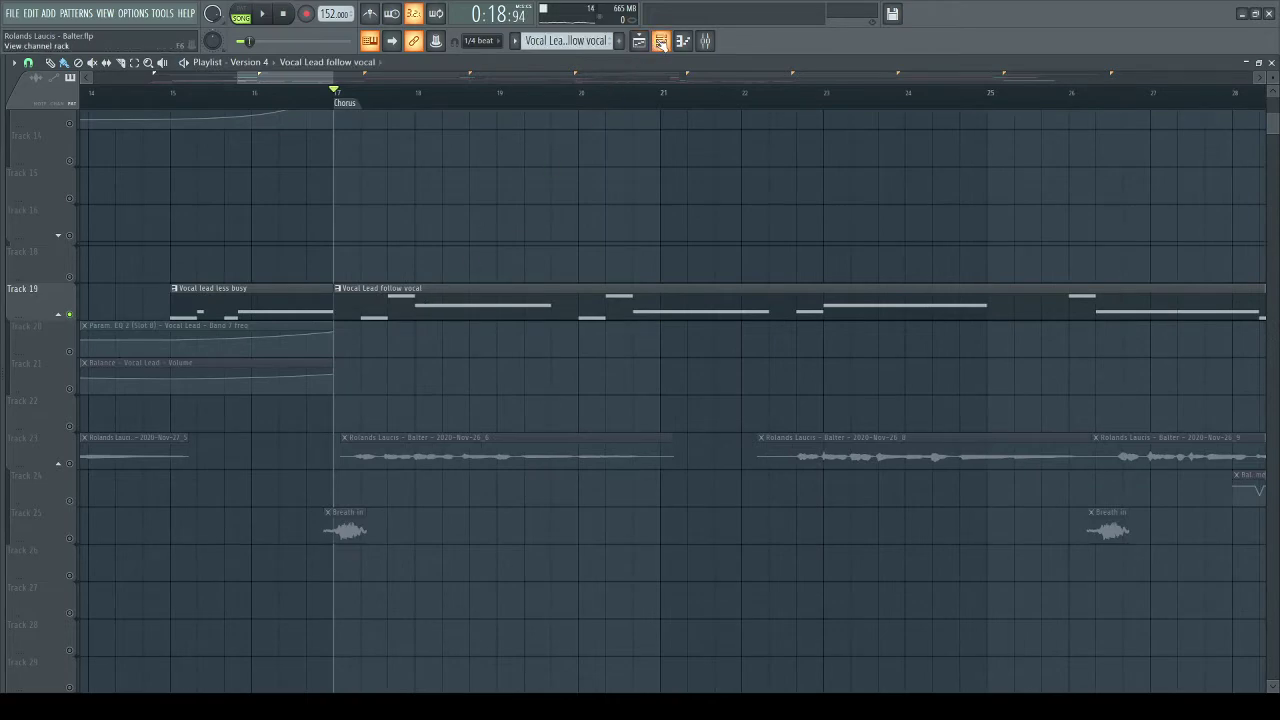
scroll(351, 423, "down", 4)
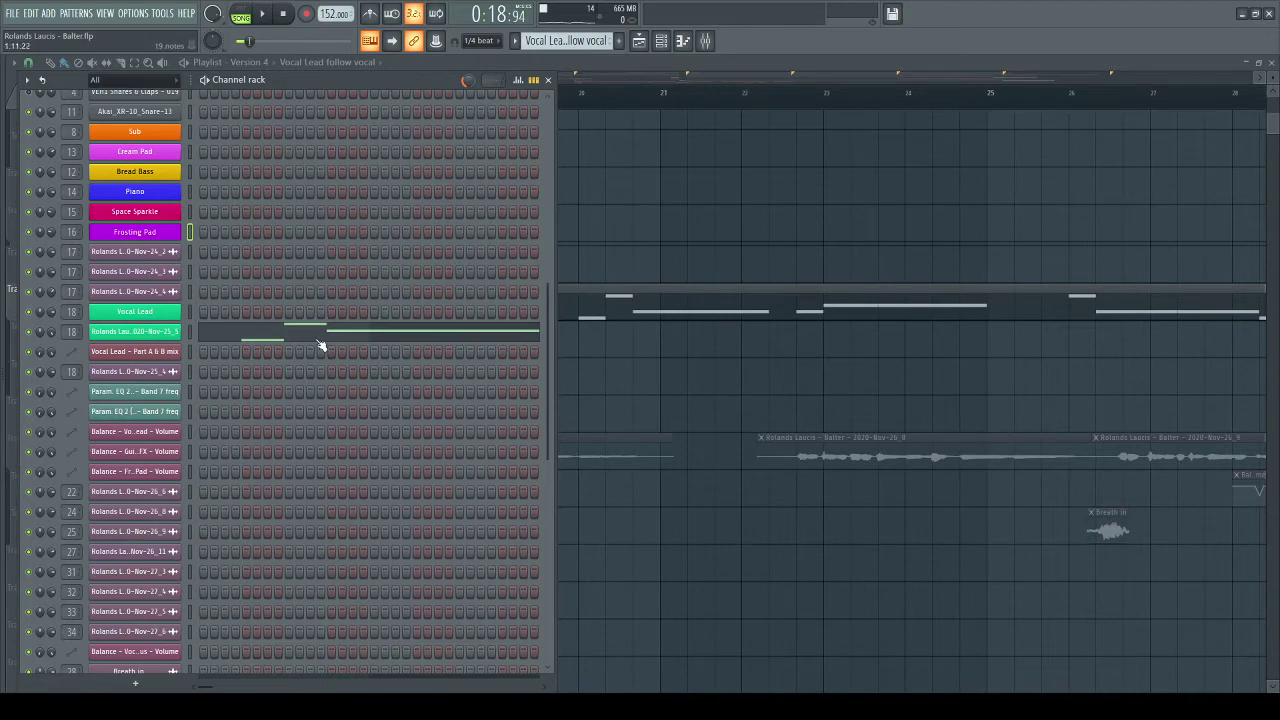
left_click(135, 331)
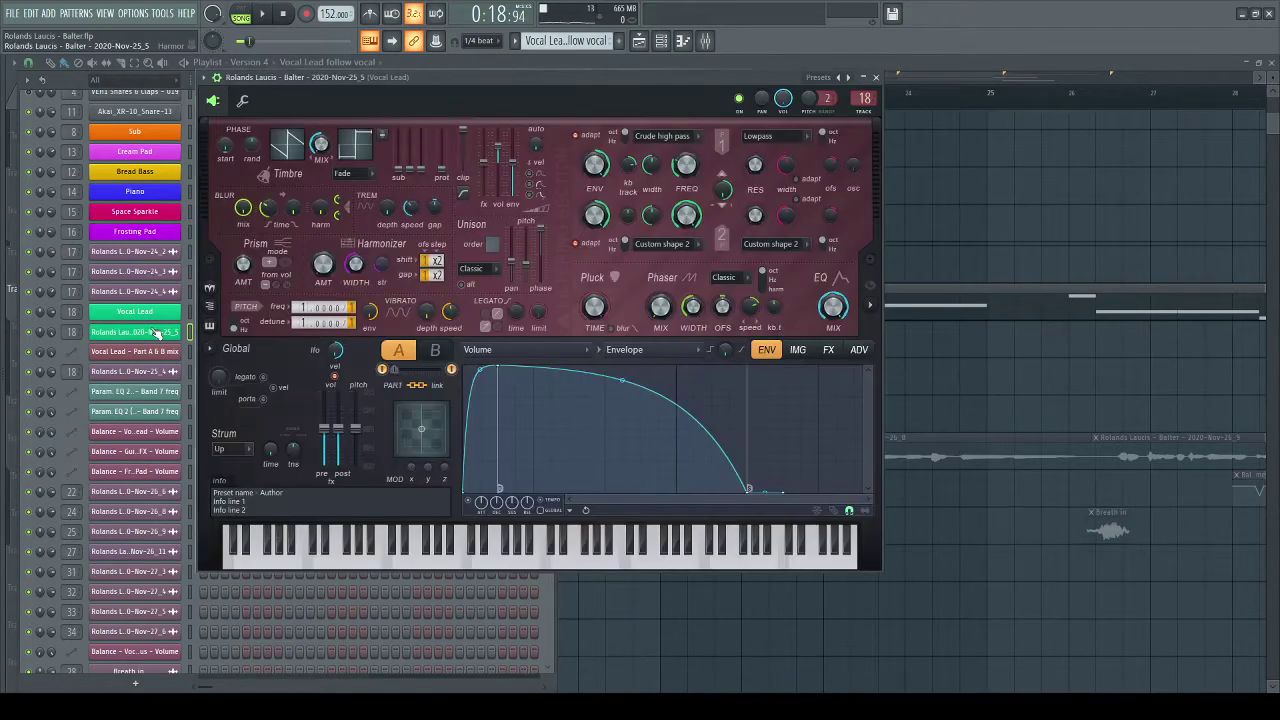
- Examine the vocal synth's resynthesized image and its part A volume envelope, moving the synth window clear of the channel list
left_click(799, 350)
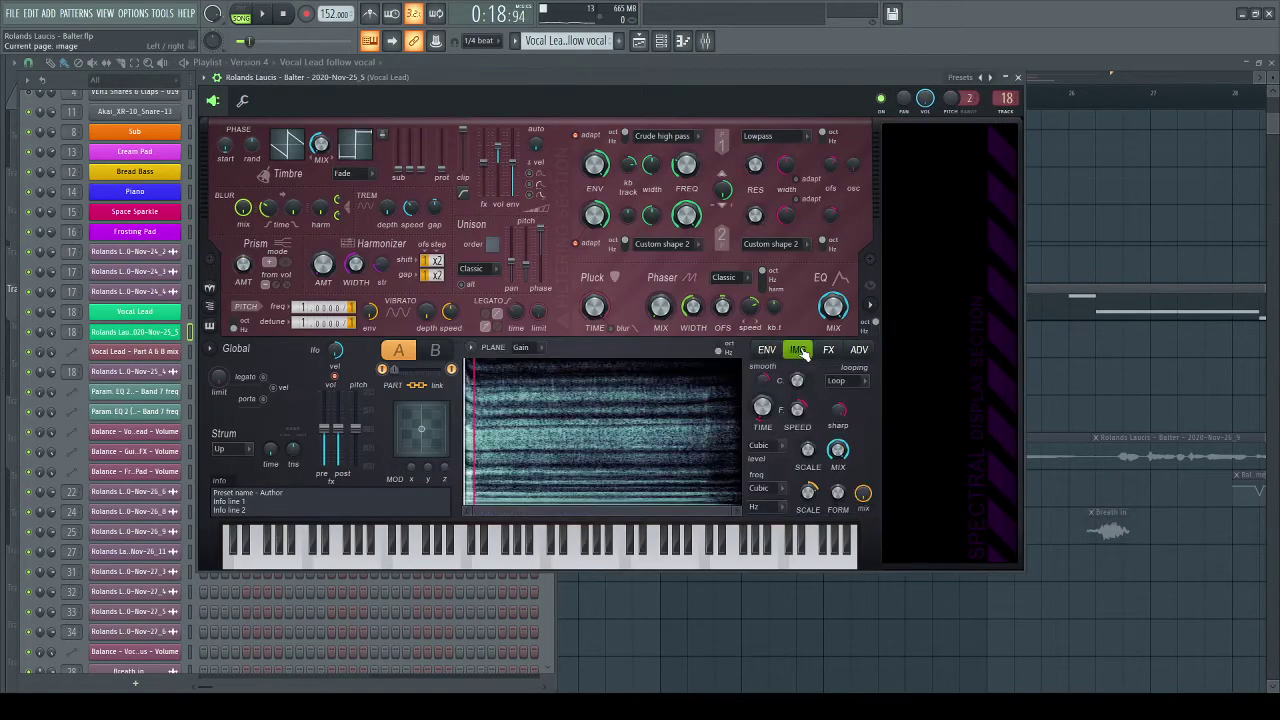
left_click(766, 350)
left_click(788, 351)
left_click_drag(474, 81, 556, 75)
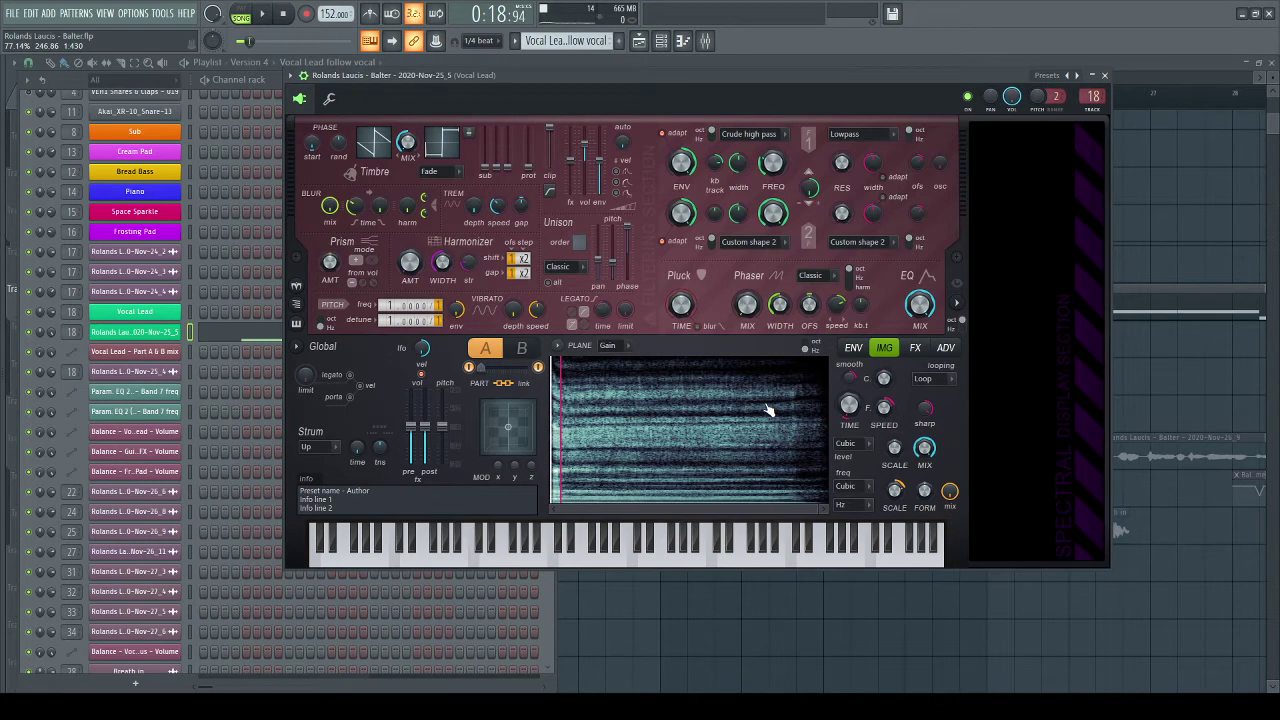
left_click(856, 348)
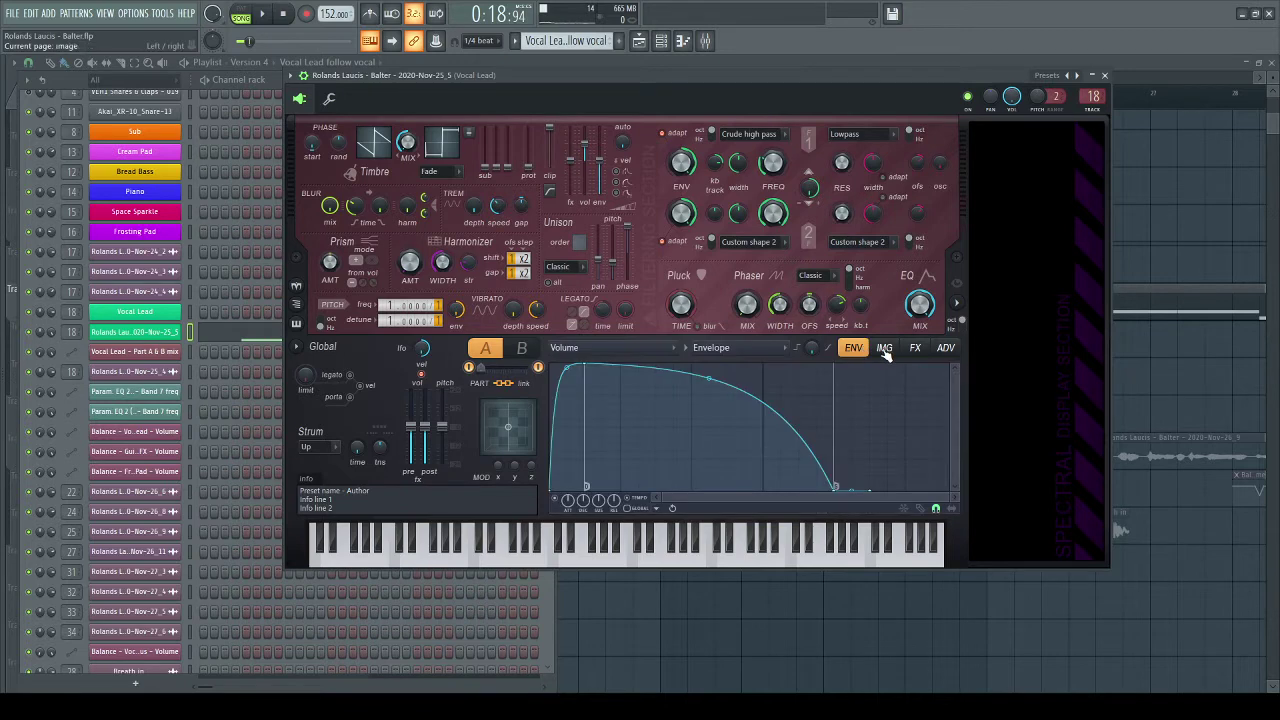
left_click(885, 350)
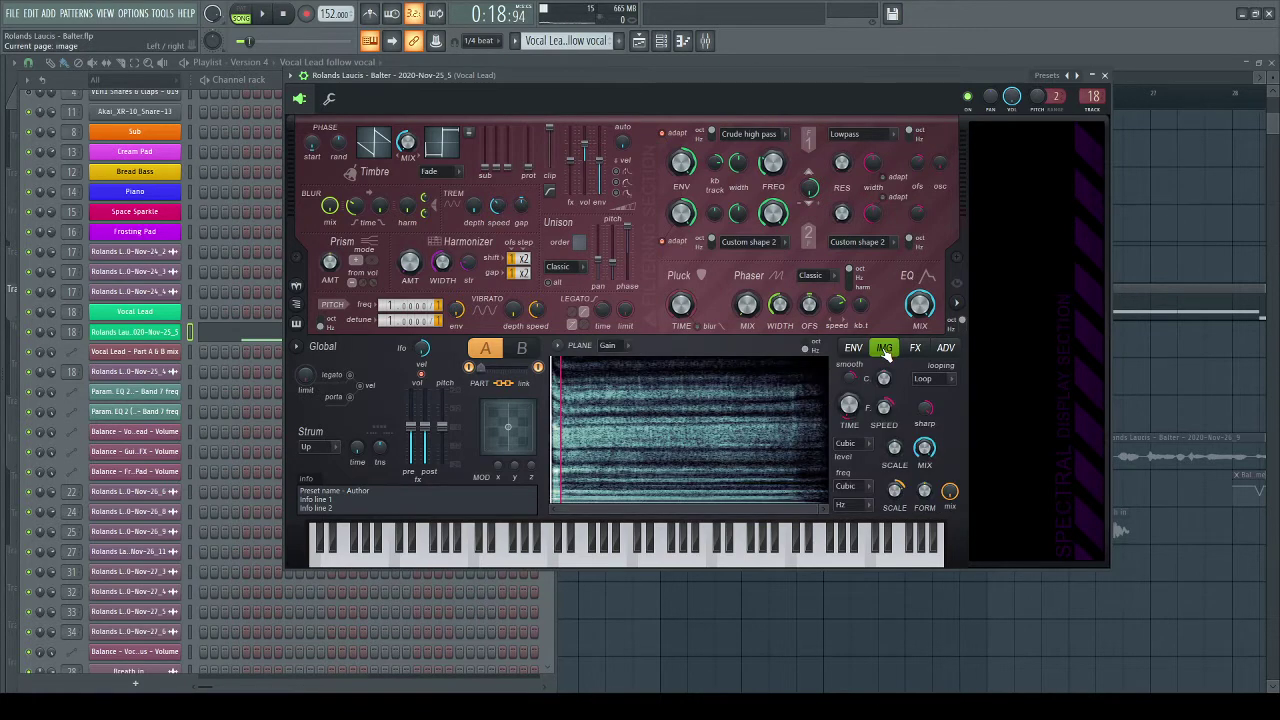
- Audition the vocal synth with a short melody between C5 and C6, and close its window
key("q")
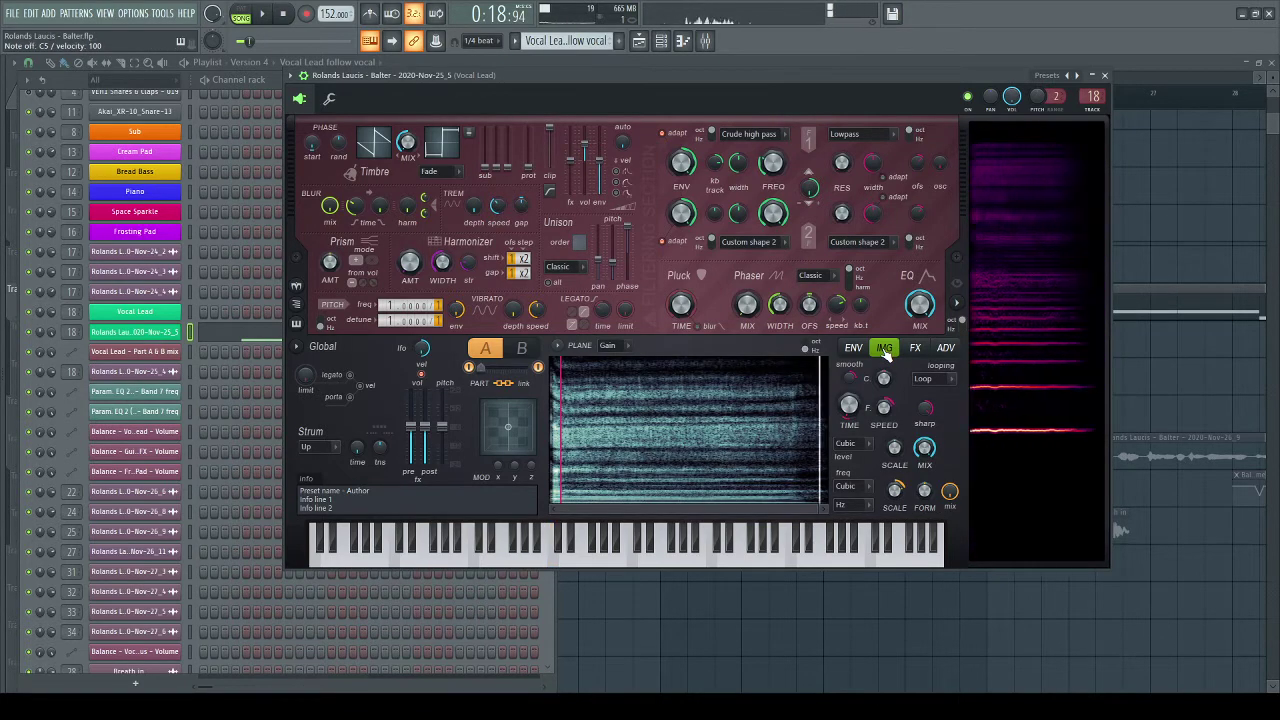
key("e")
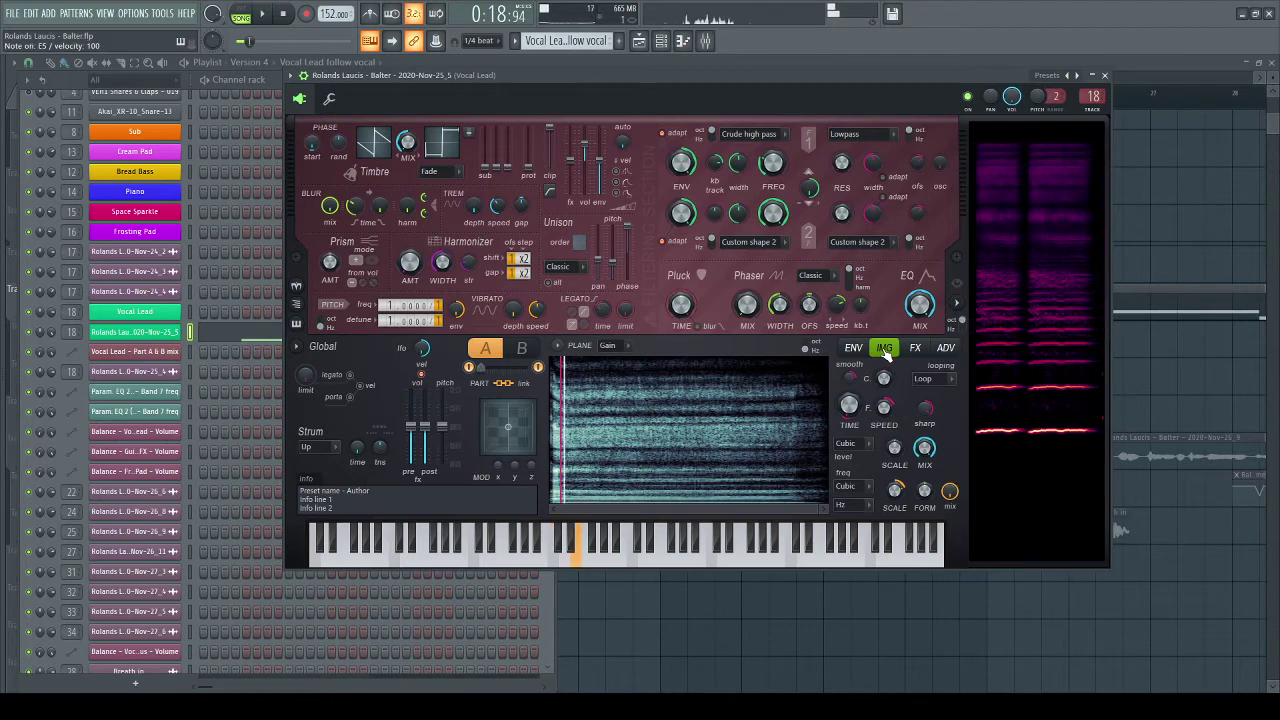
key("y")
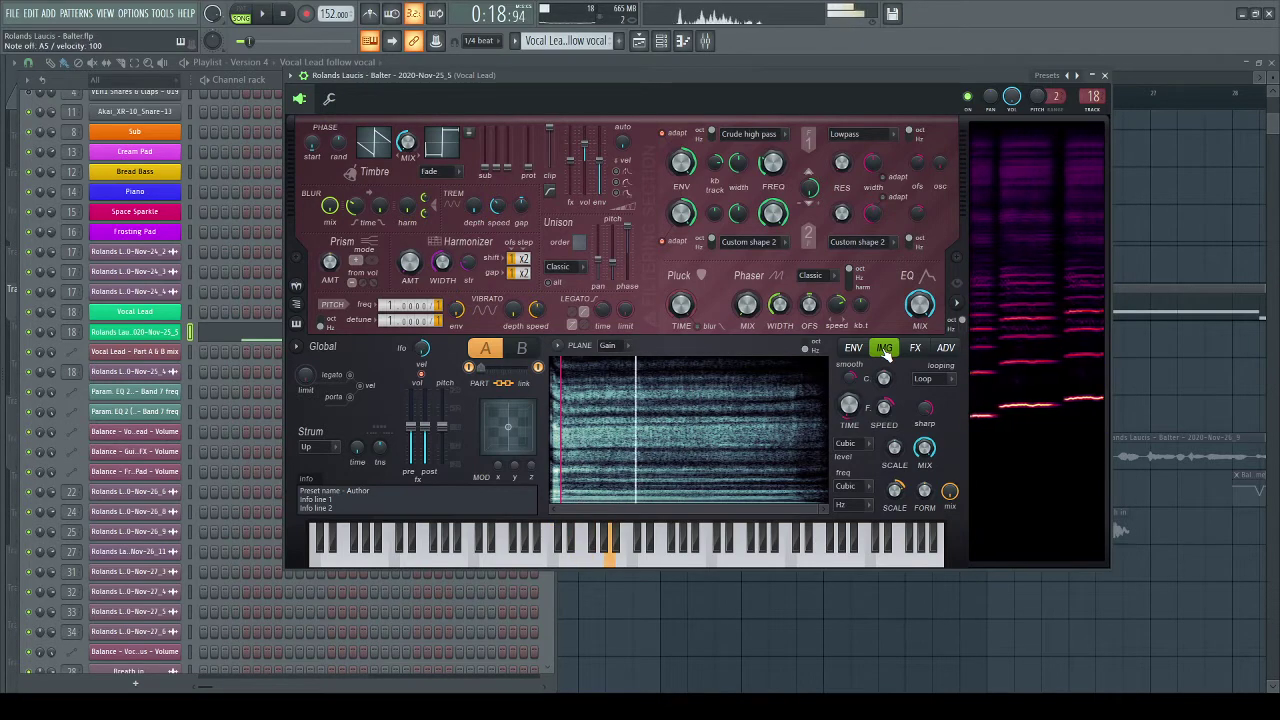
key("r")
key("w")
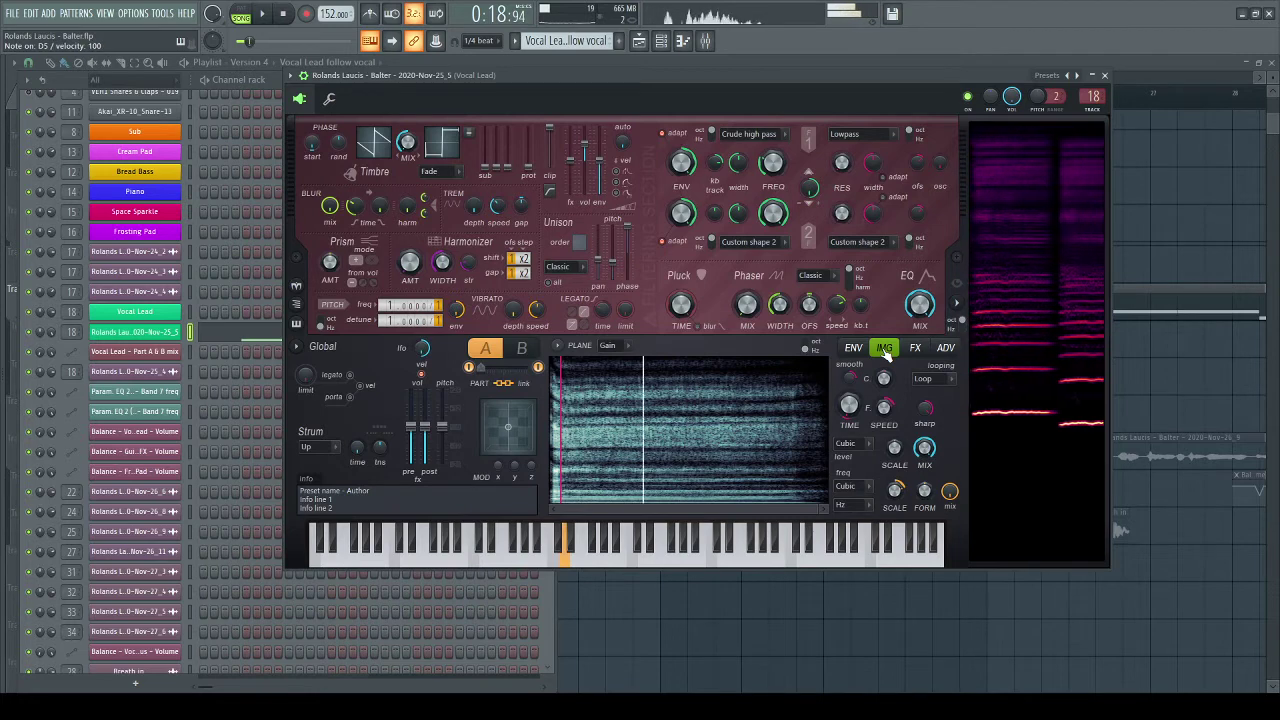
key("u")
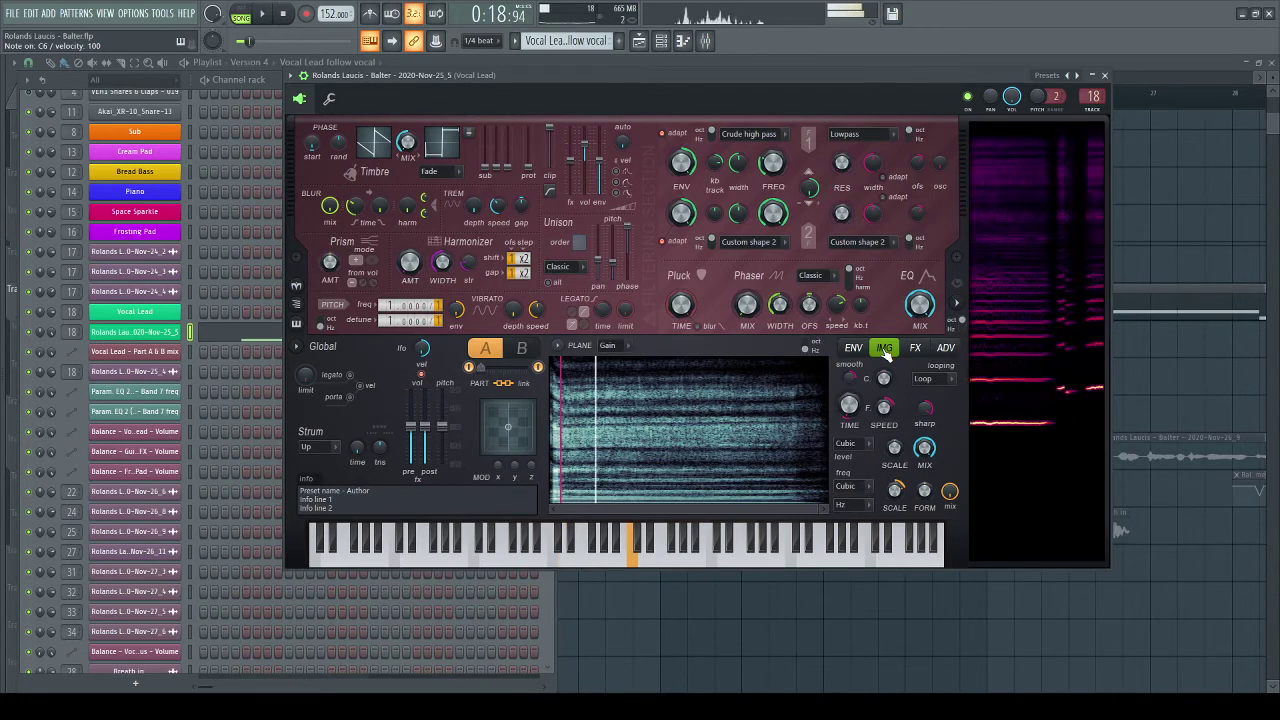
key("y")
key("t")
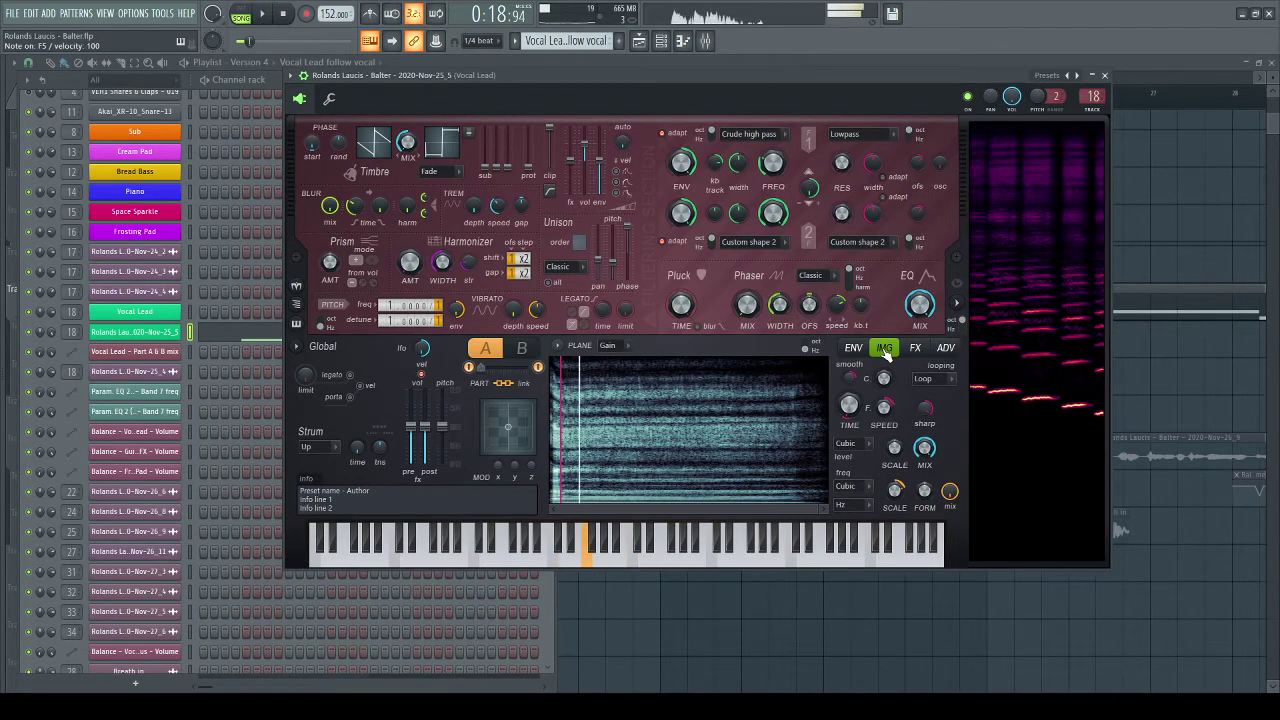
left_click(1105, 76)
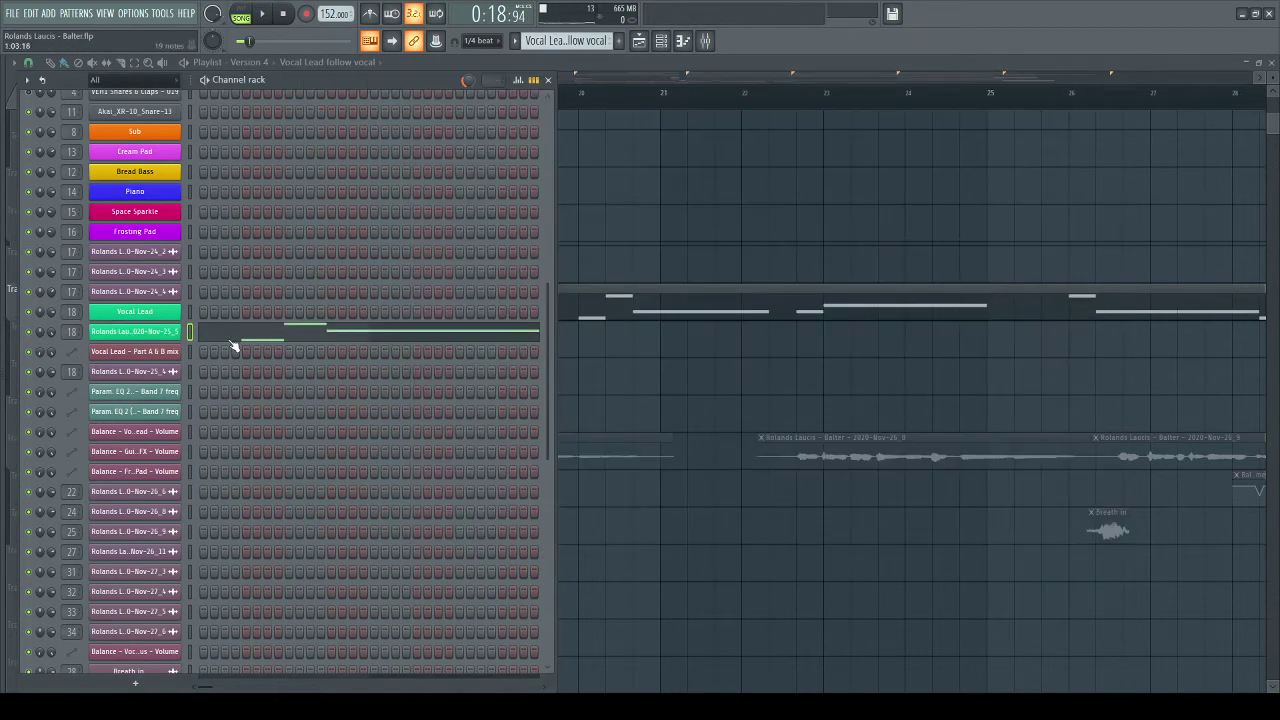
- Play the Vocal Lead follow vocal pattern on its own and examine its notes in the piano roll
key("F6")
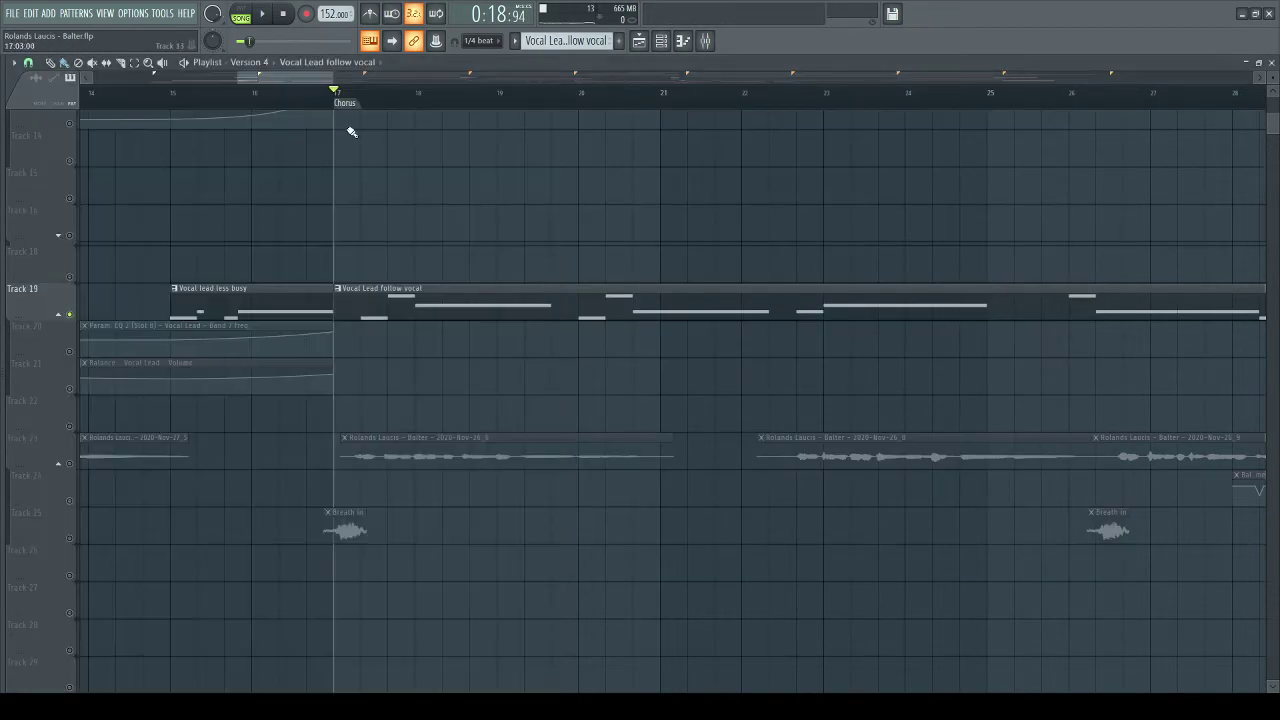
left_click(661, 41)
key("l")
key("space")
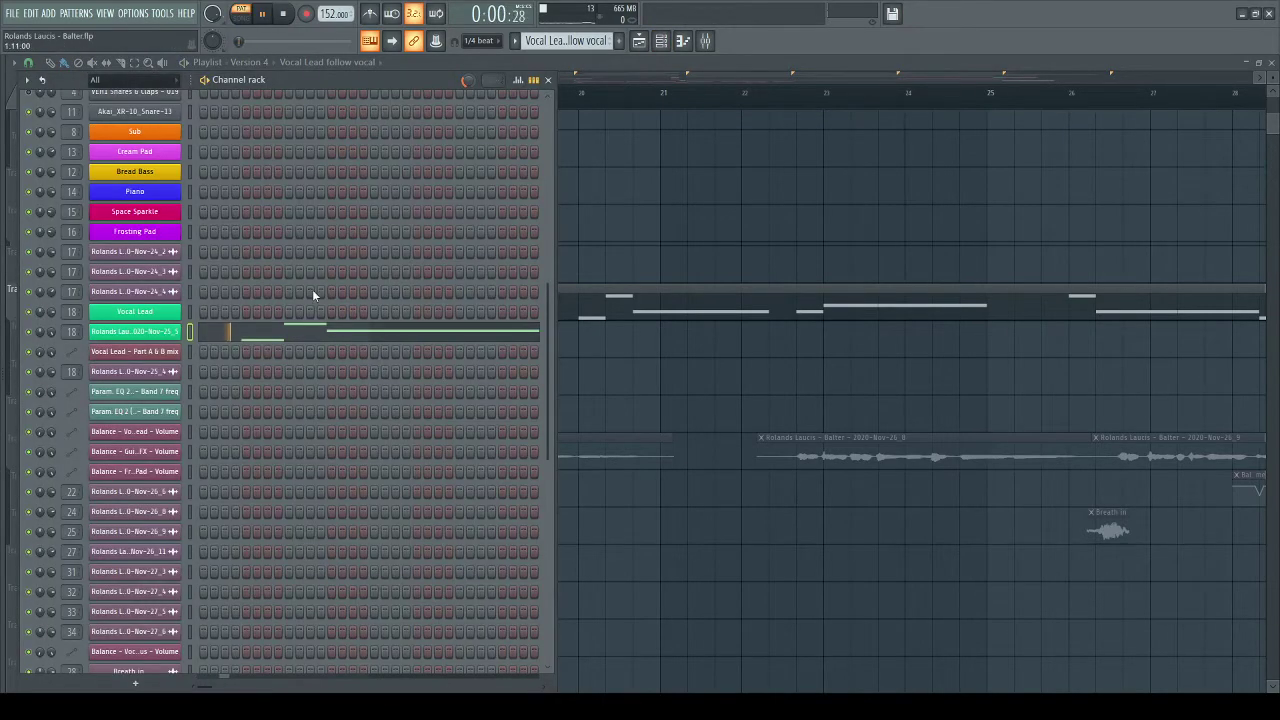
left_click(487, 337)
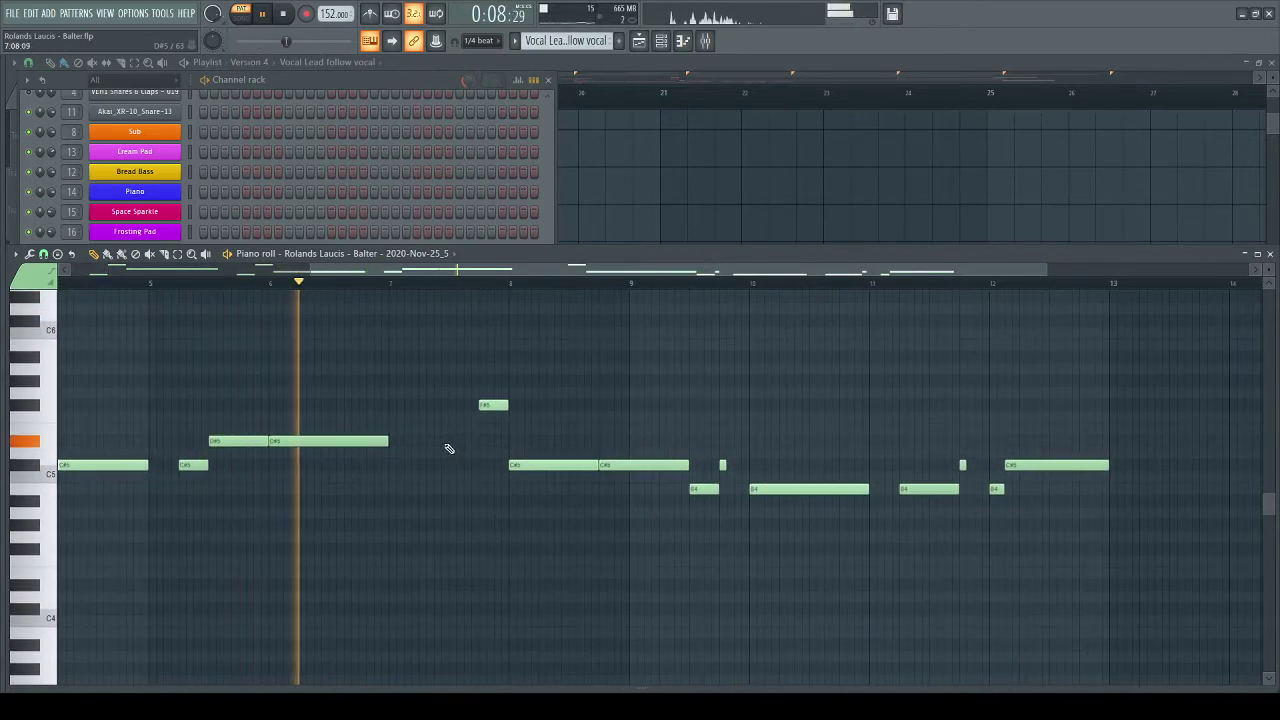
key("space")
- Return to the playlist and solo Track 16 with the recorded audio clips at Chorus B
left_click(703, 171)
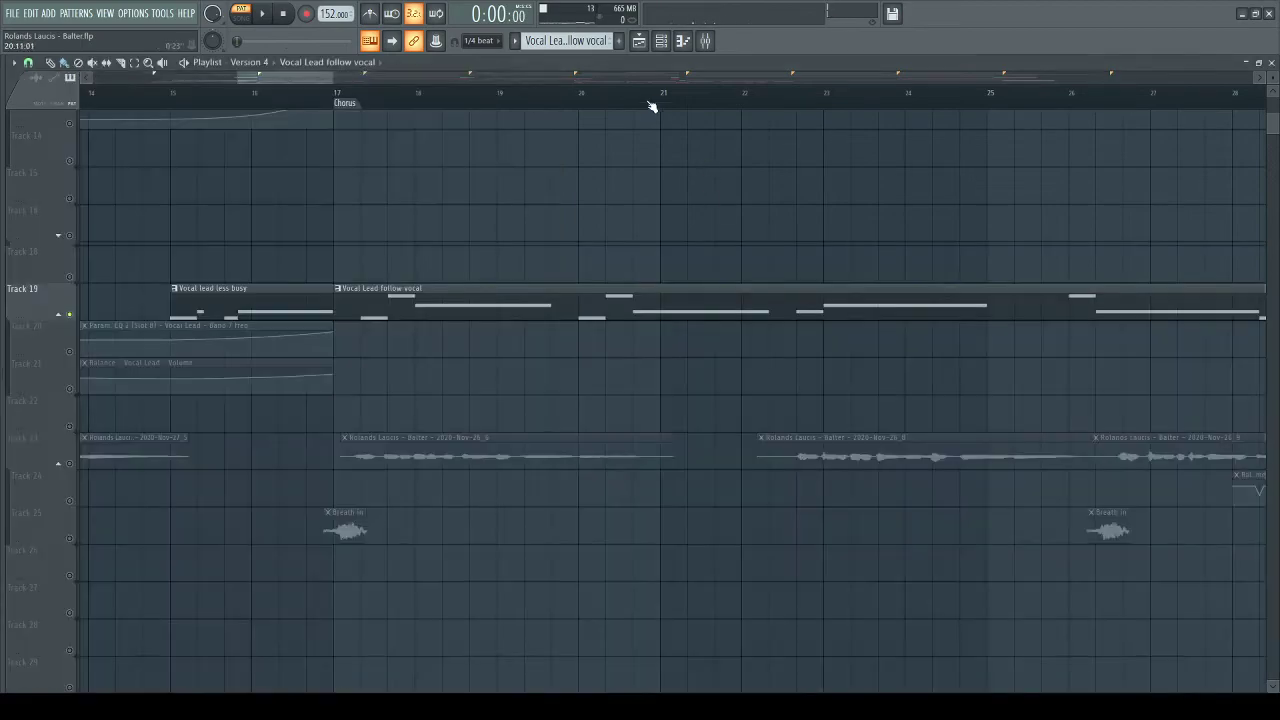
scroll(690, 190, "down", 1)
left_click_drag(722, 285, 188, 343)
left_click_drag(651, 400, 585, 447)
left_click_drag(990, 431, 595, 465)
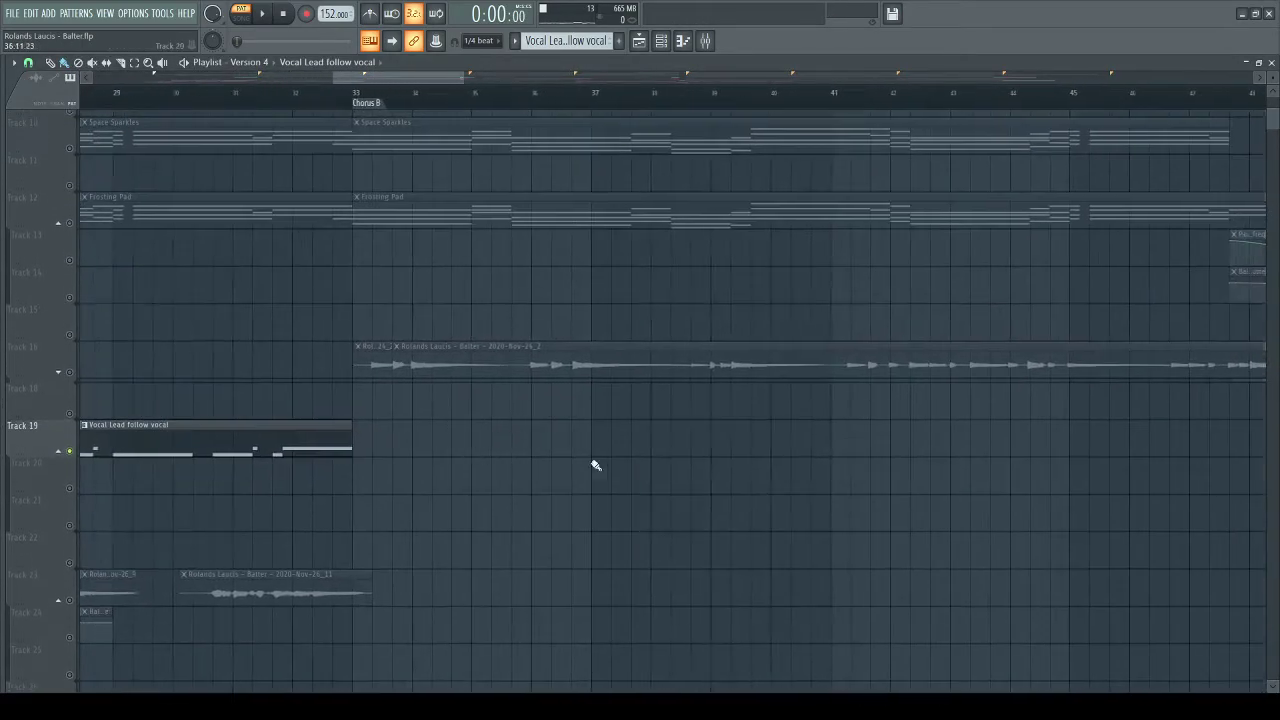
left_click(70, 391)
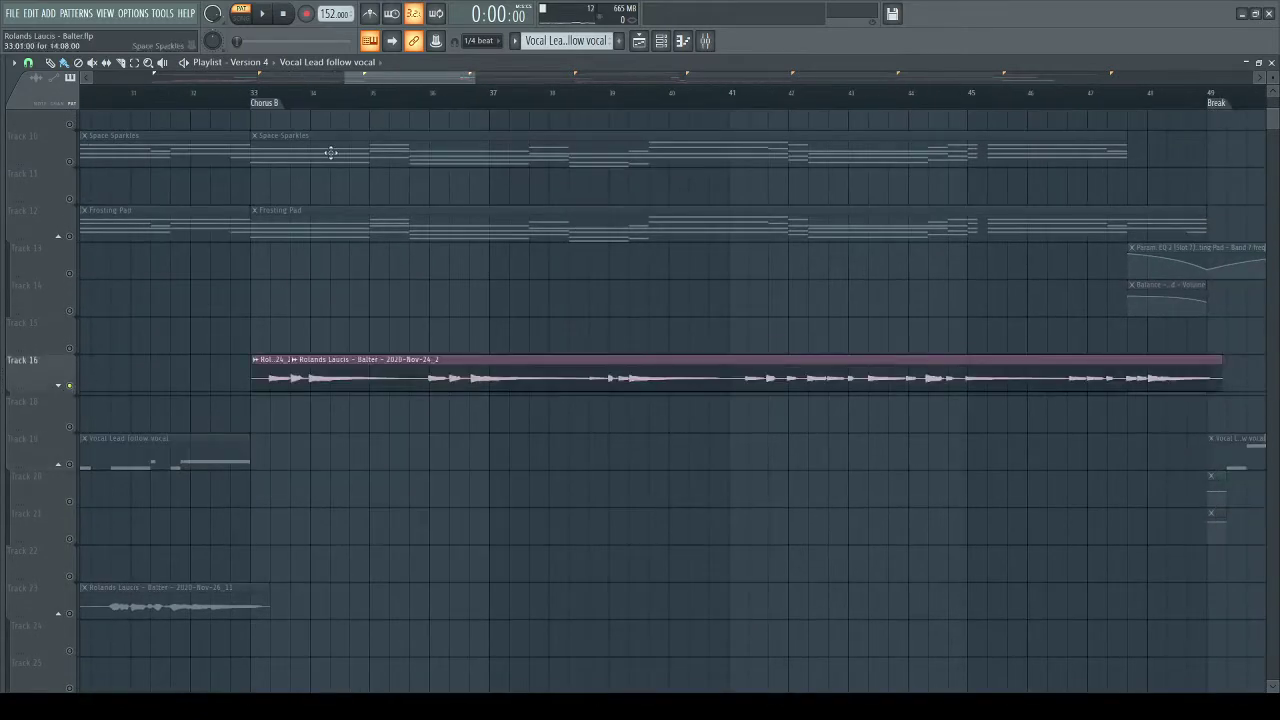
- Play the soloed Track 16 recordings in song mode from the Chorus B marker
left_click(276, 103)
scroll(276, 103, "down", 2)
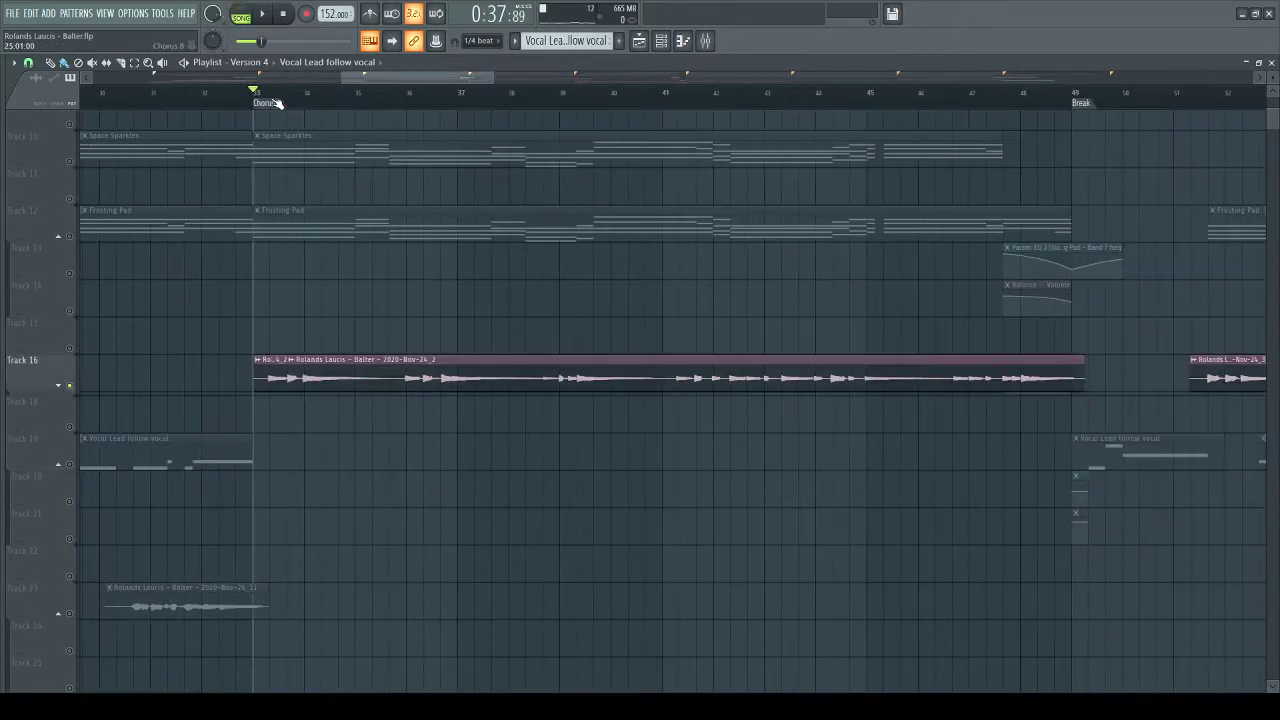
scroll(565, 500, "up", 2)
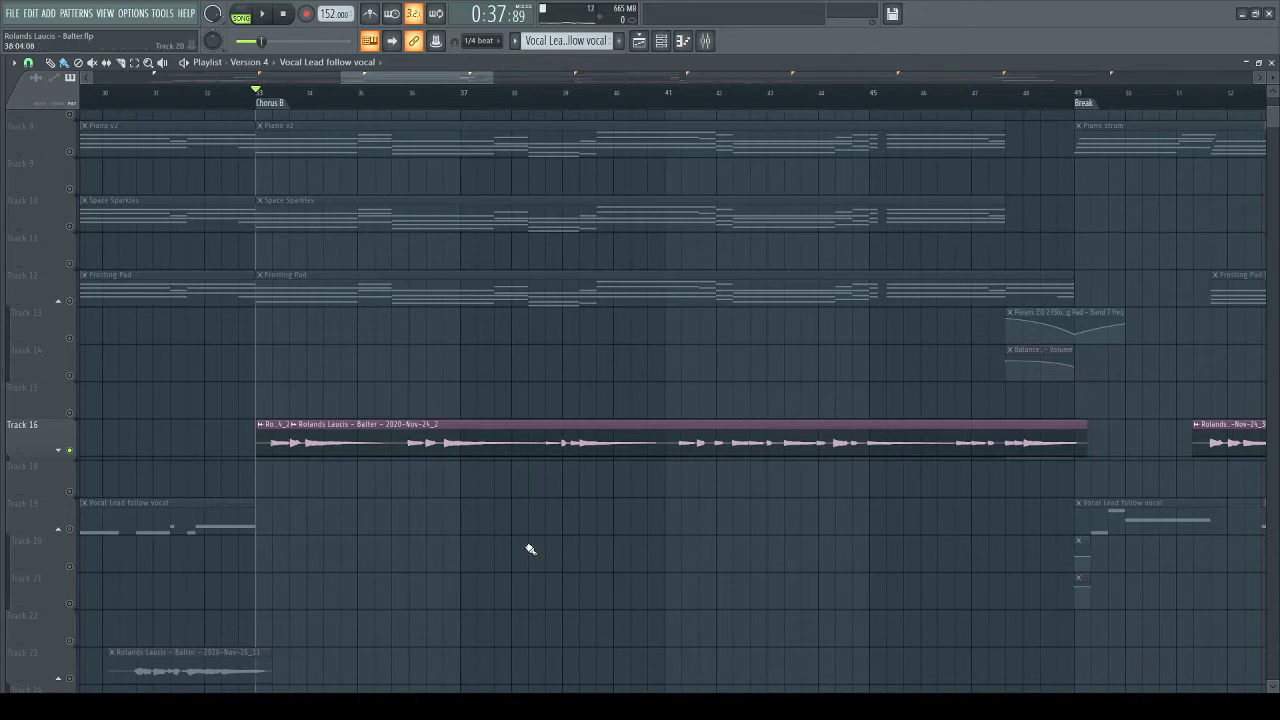
key("space")
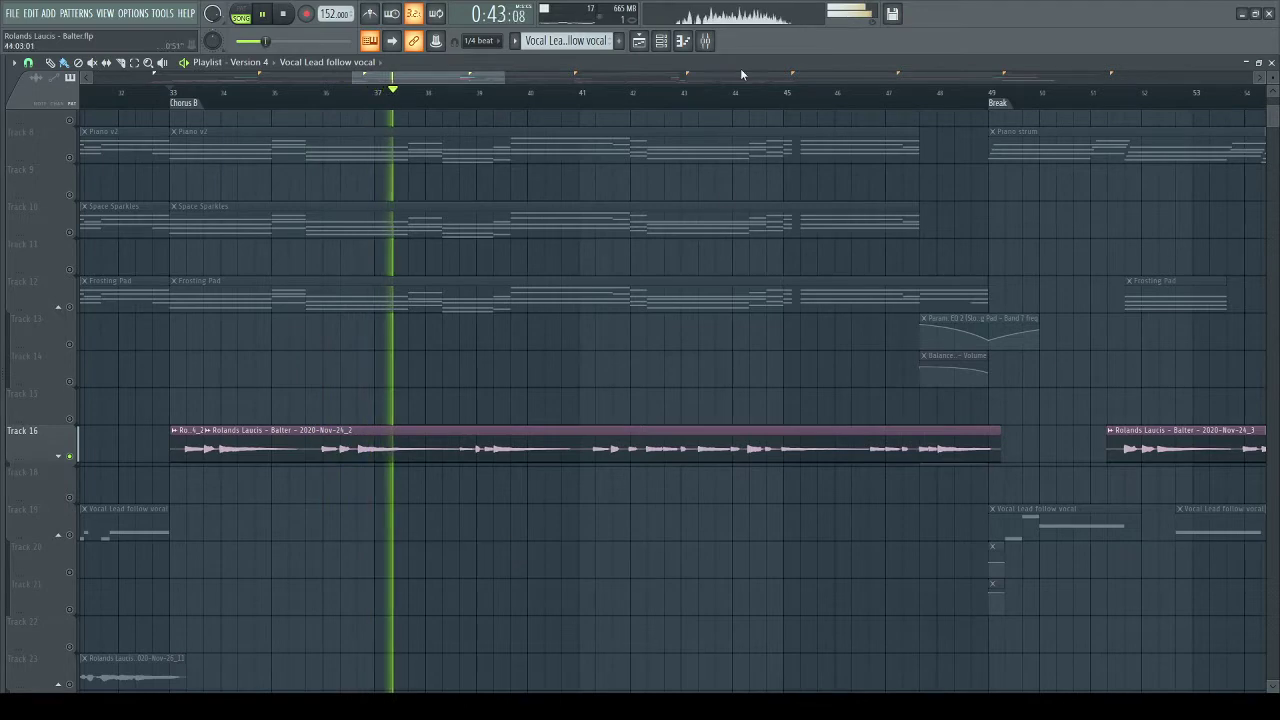
- Open the Guitar FX track's Patcher, widen its window to show the whole chain, and move the Fruity WaveShaper node aside
left_click(705, 40)
left_click(552, 410)
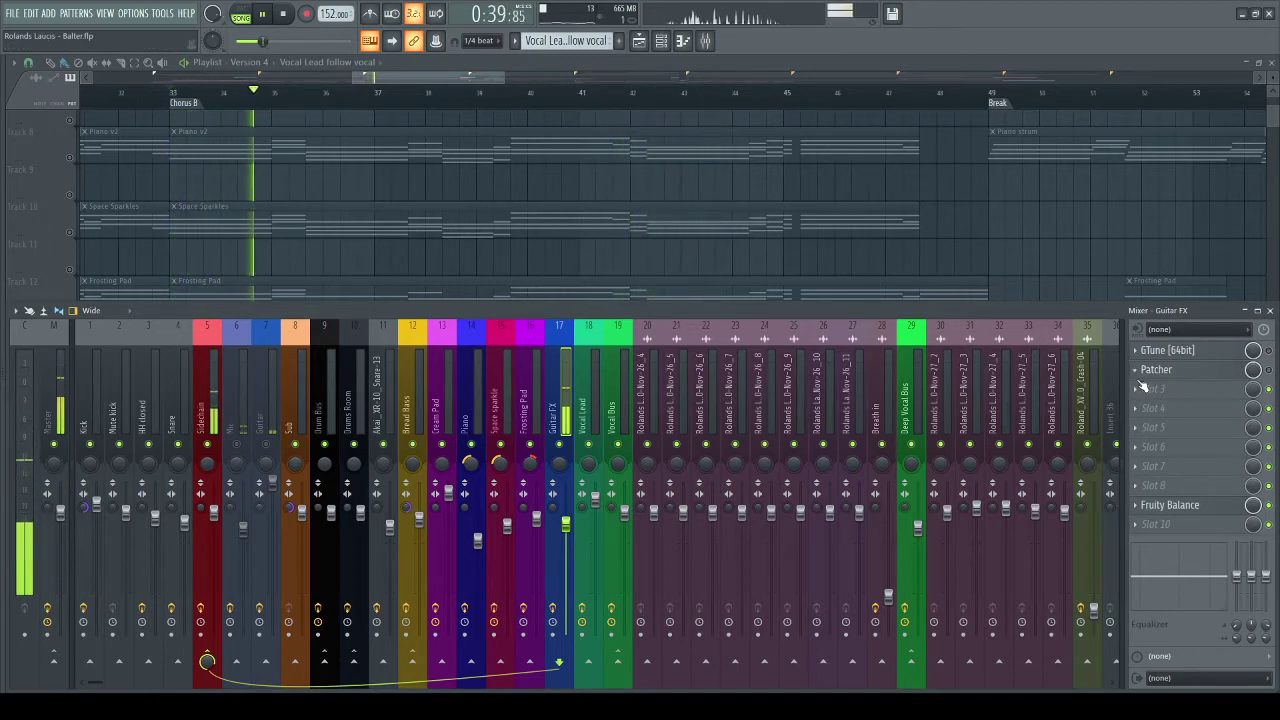
key("space")
left_click(1198, 372)
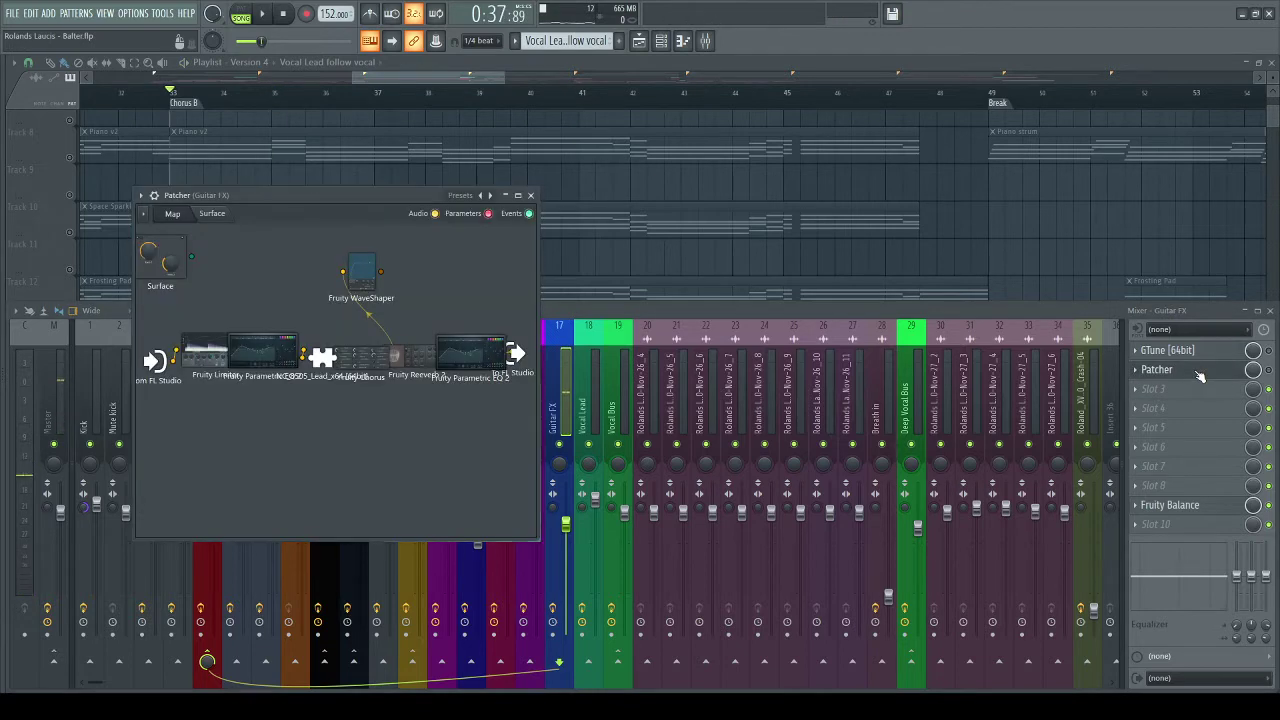
left_click_drag(537, 318, 975, 318)
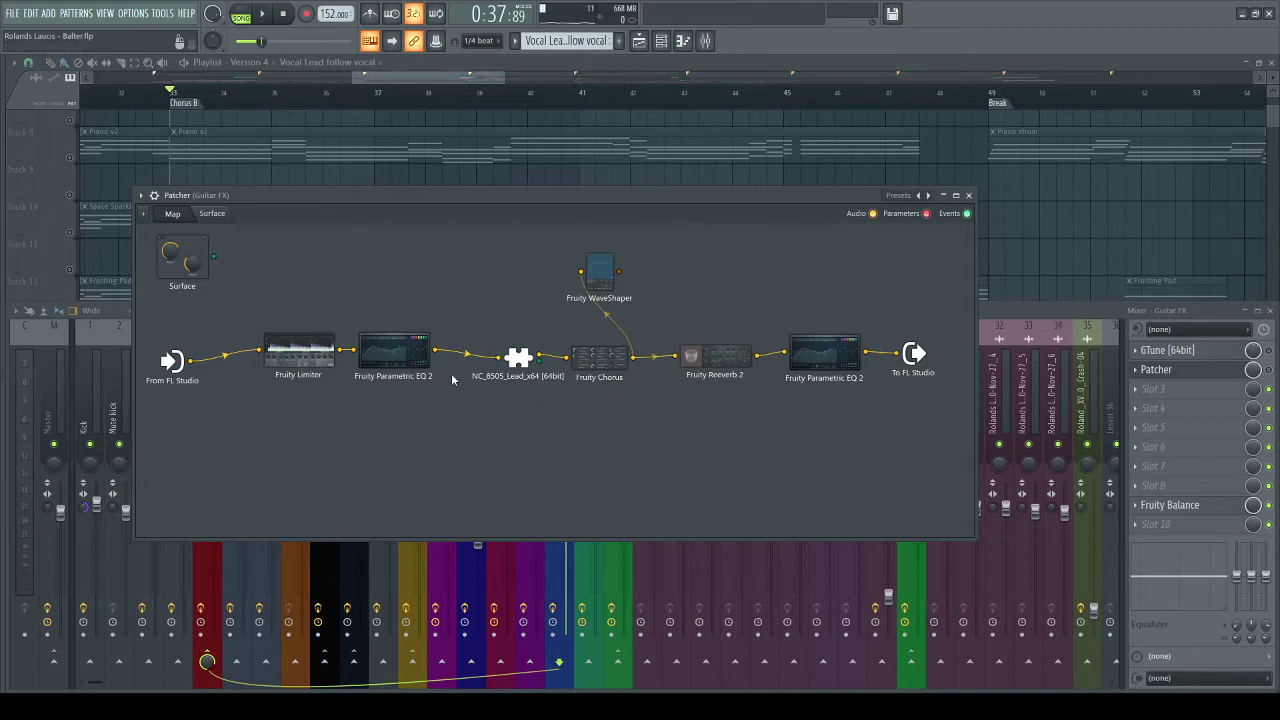
left_click_drag(603, 272, 665, 267)
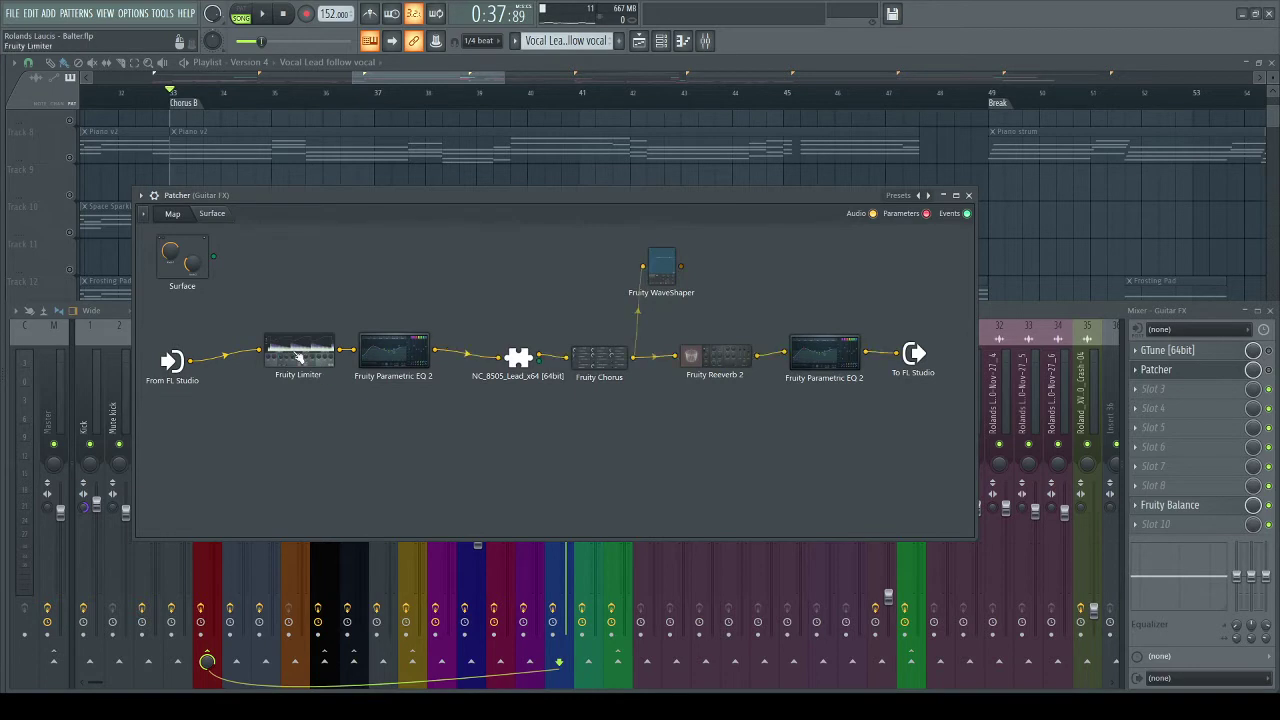
- Play the Chorus B guitar repeatedly while examining the Patcher effect chain and the Guitar FX mixer slots
key("space")
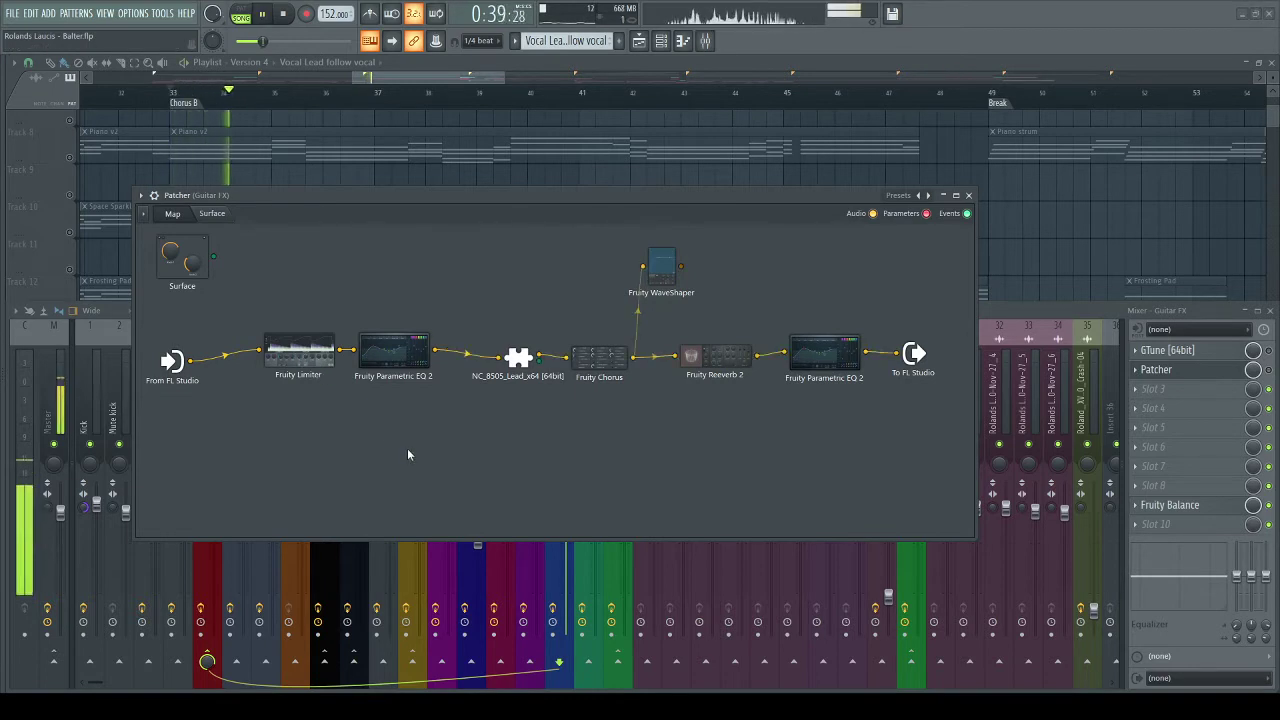
key("space")
left_click(1164, 363)
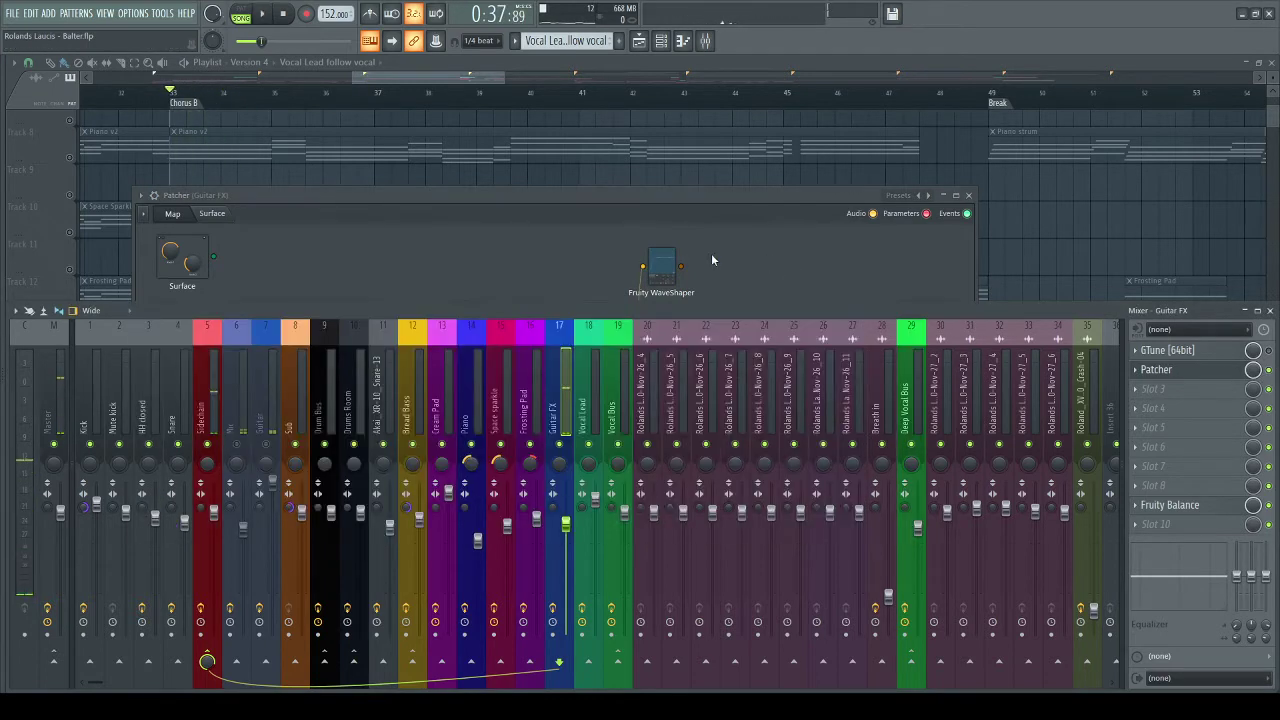
left_click(672, 198)
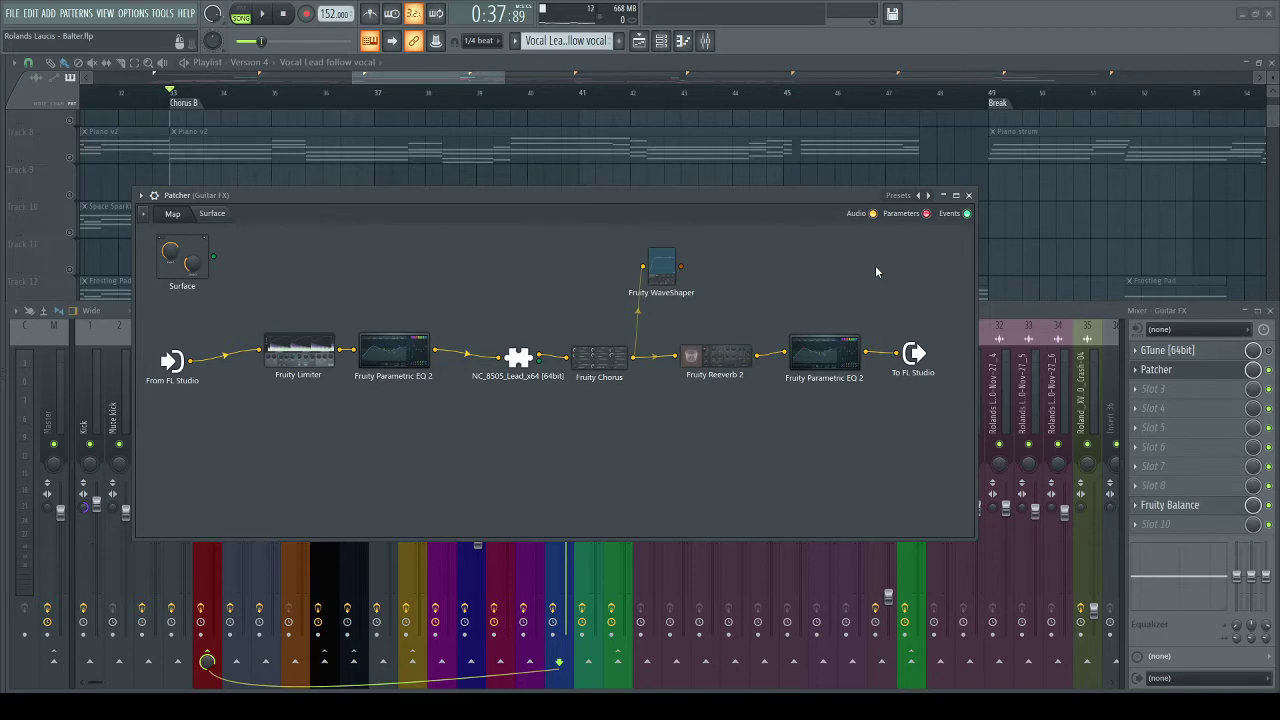
key("space")
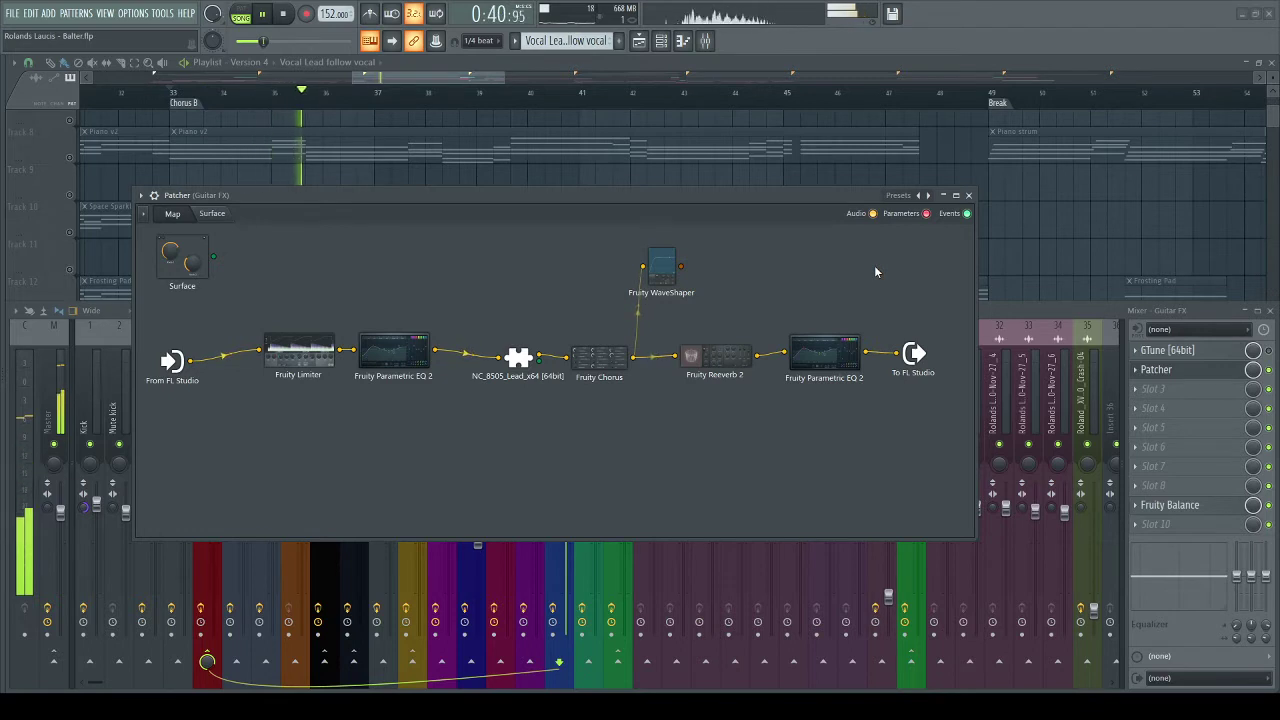
key("space")
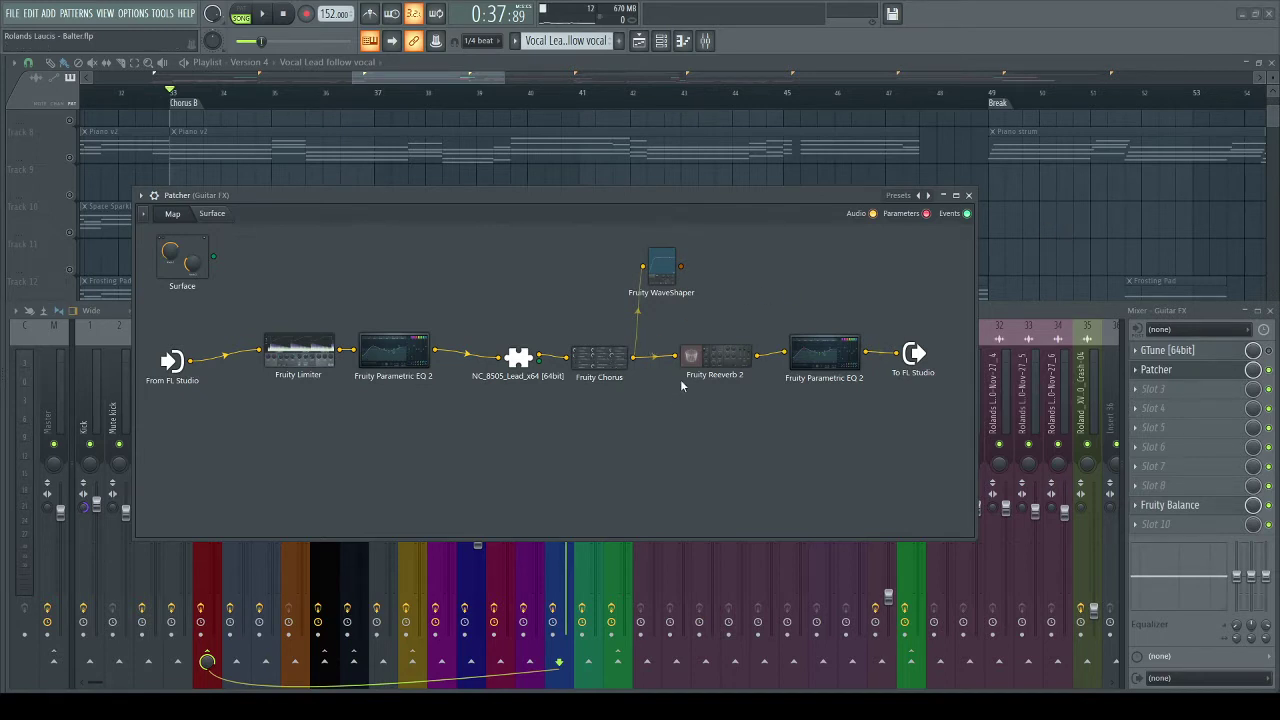
key("space")
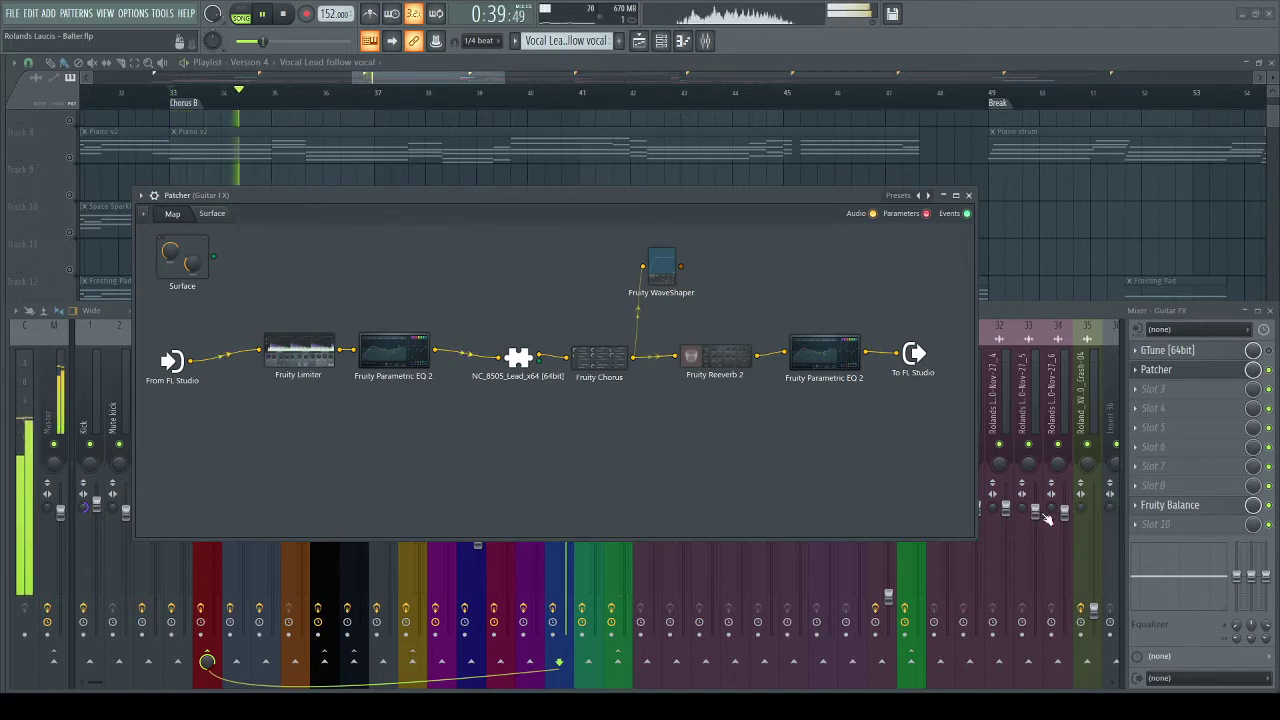
key("space")
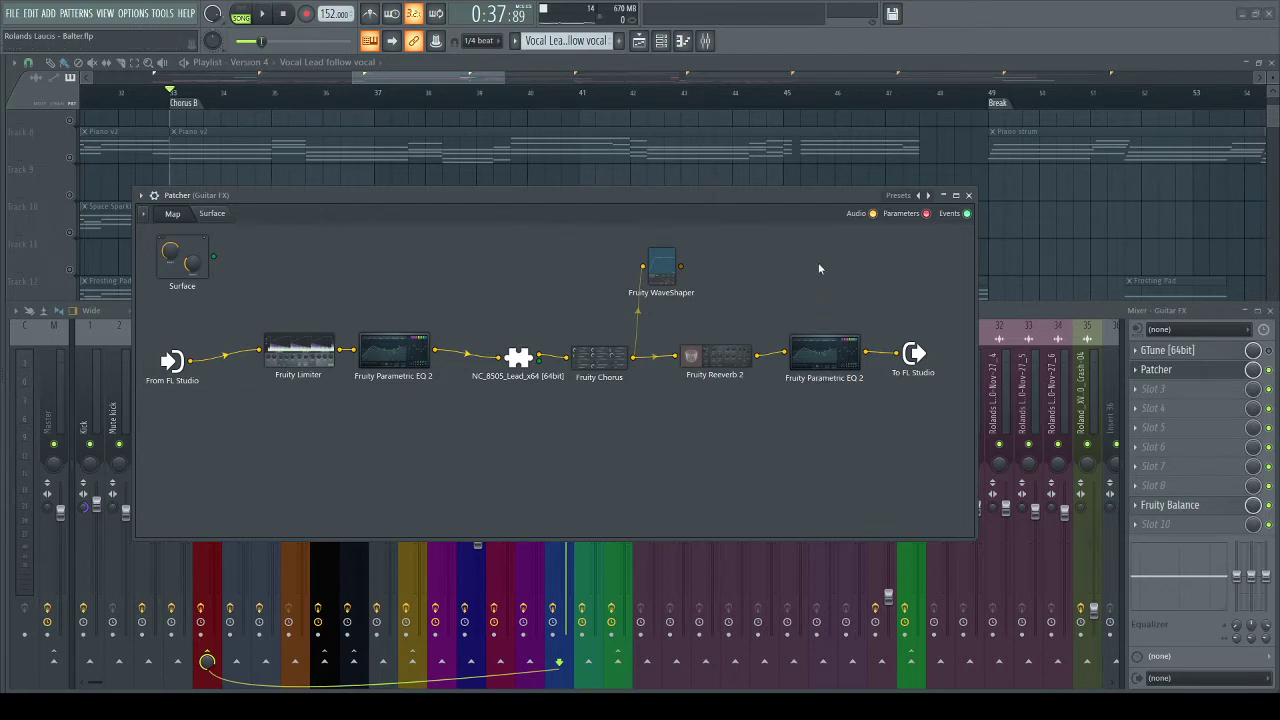
key("space")
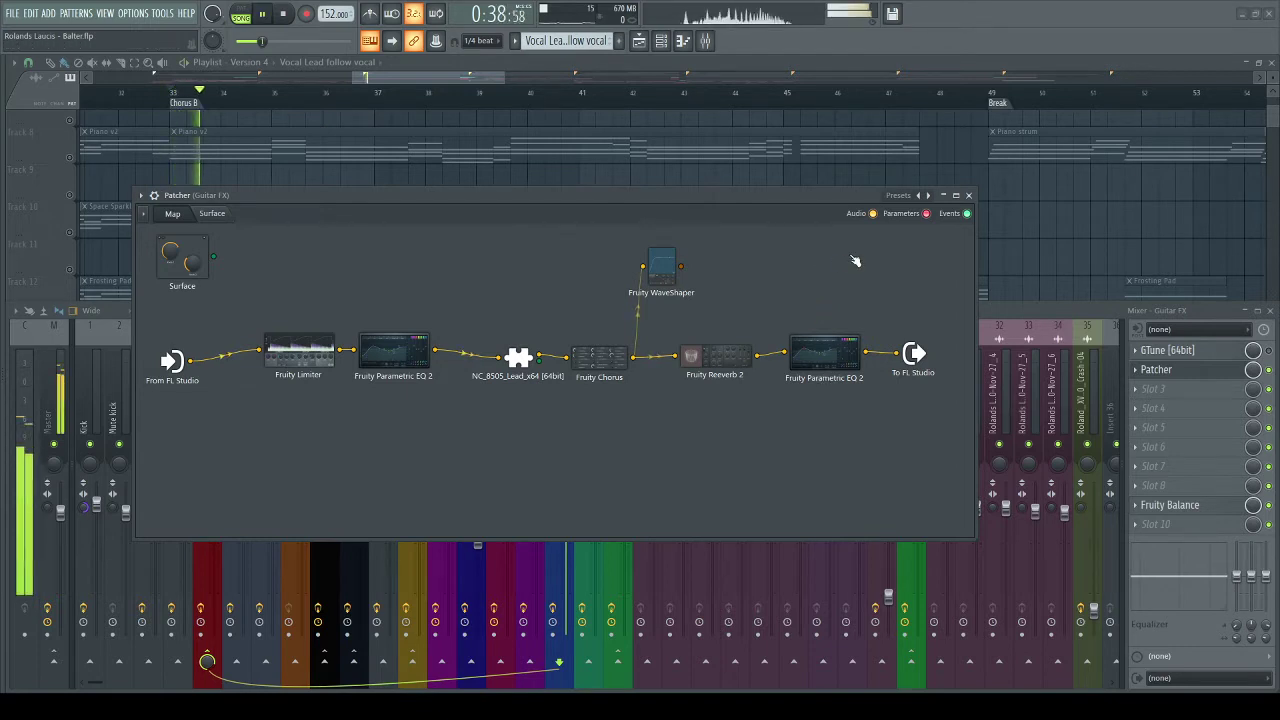
- Stop playback, close the Guitar FX Patcher, and return to the playlist after a brief check of the Fruity Balance effect
key("space")
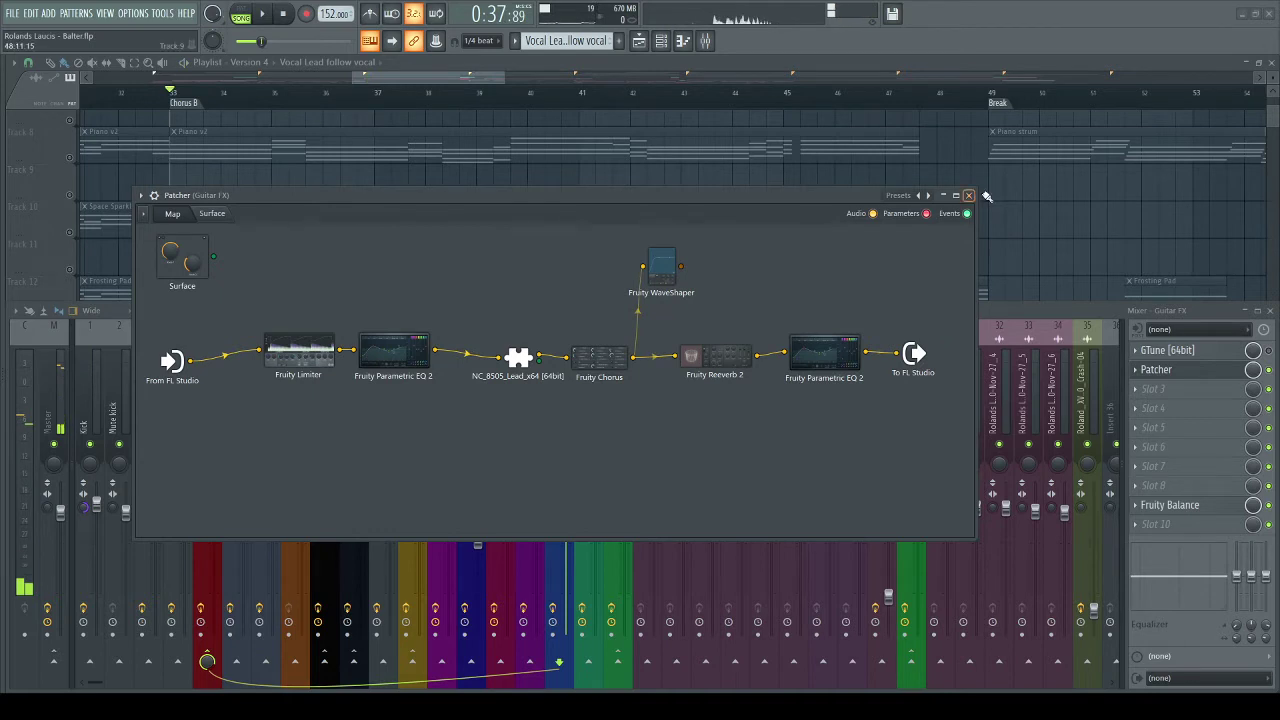
left_click(968, 195)
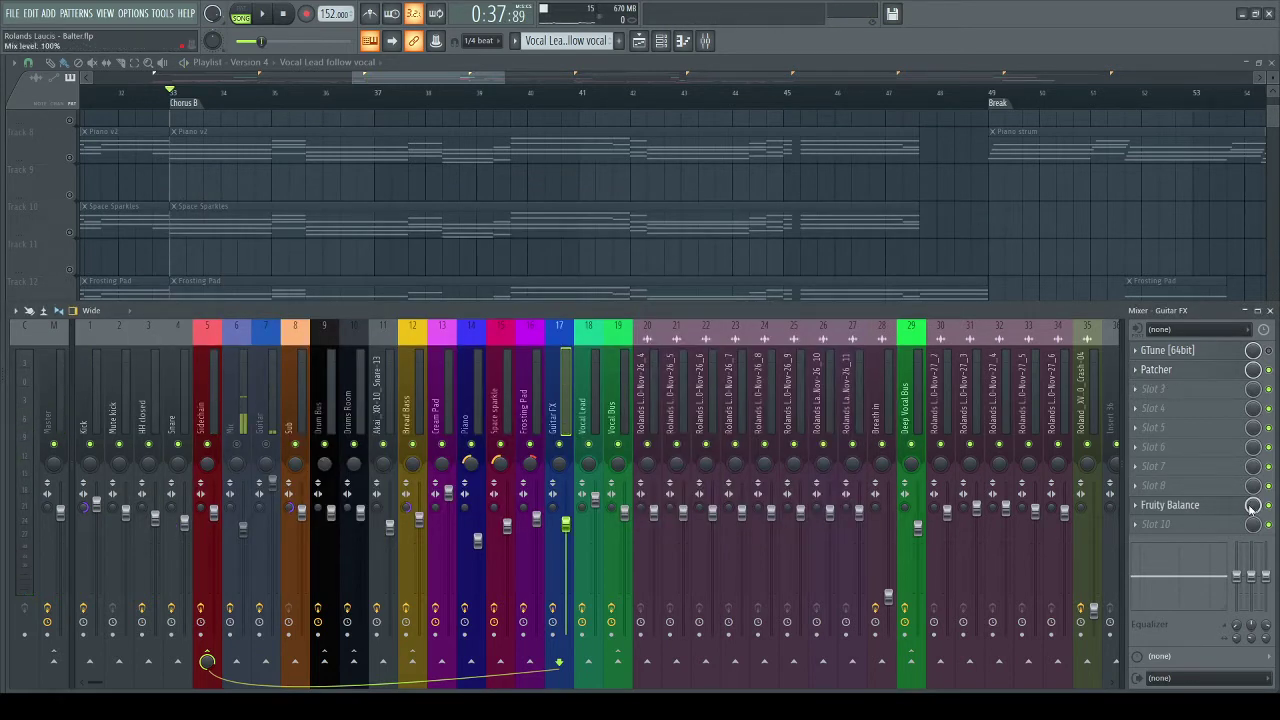
left_click(1177, 506)
left_click(1177, 506)
key("F9")
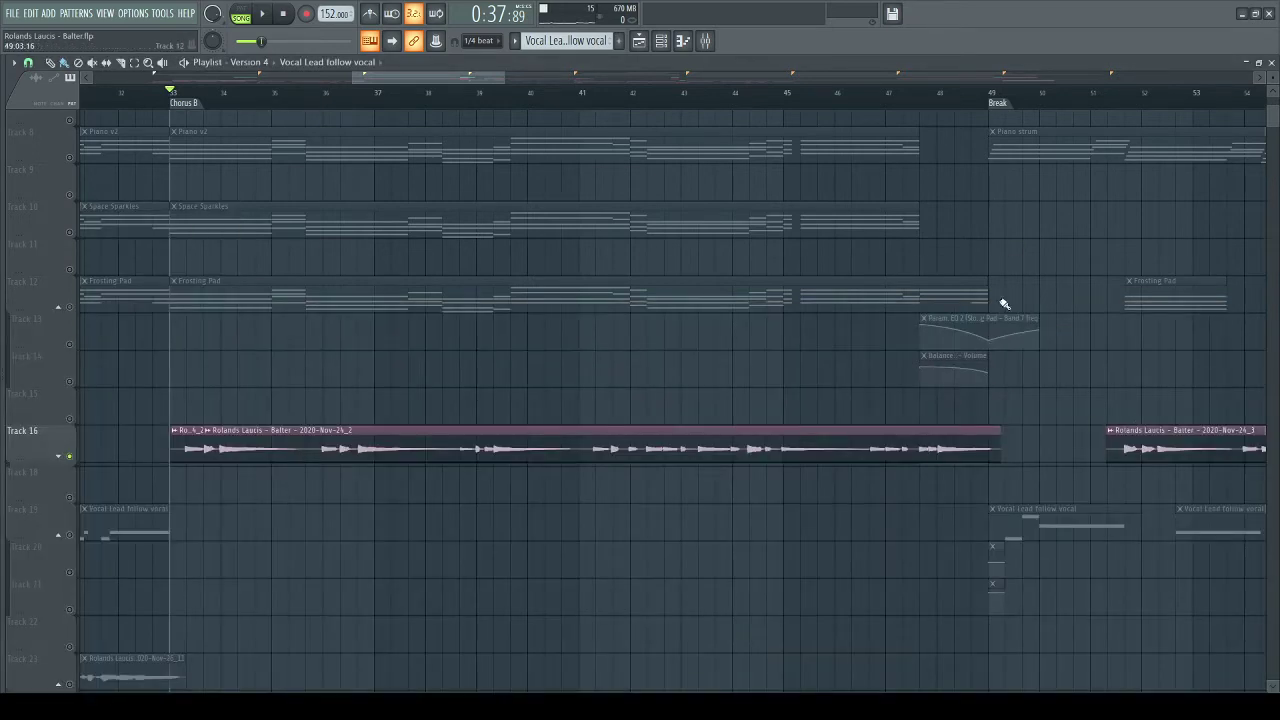
- Solo Track 19 with the Vocal Lead follow vocal pattern and play a short passage from the Chorus marker
scroll(623, 93, "down", 2)
left_click_drag(202, 553, 551, 418)
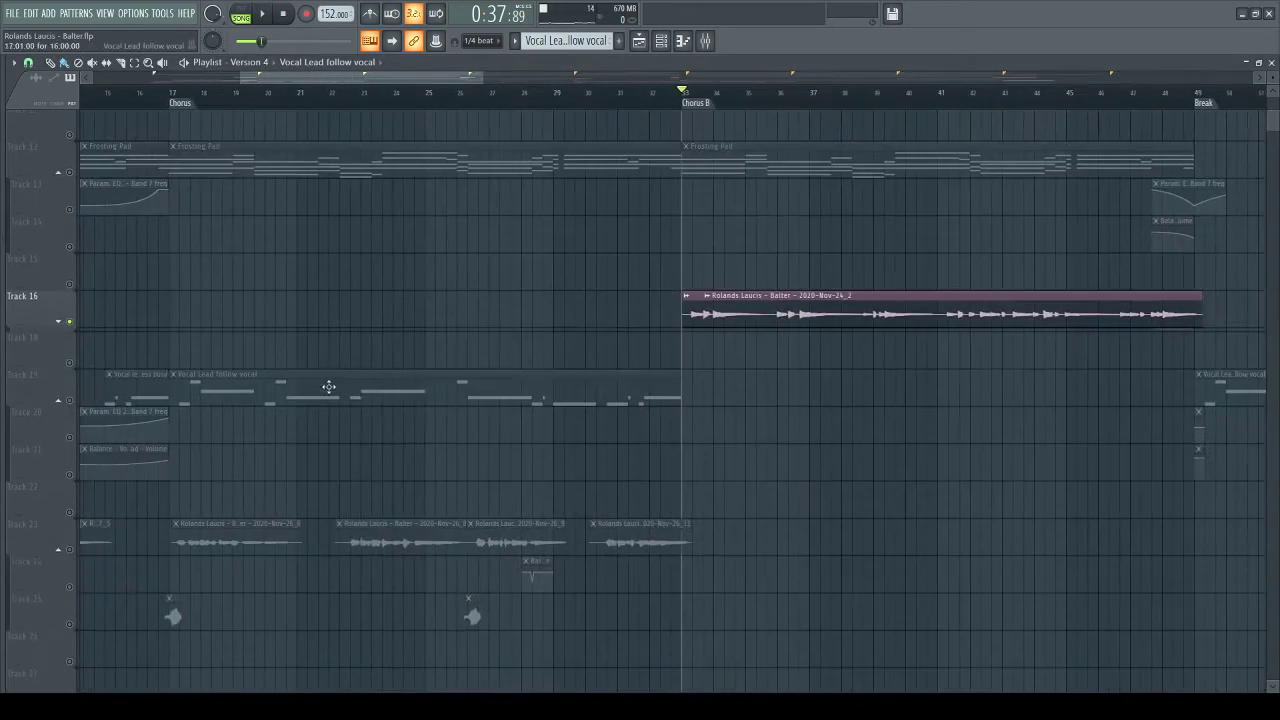
right_click(70, 402)
left_click(171, 95)
key("space")
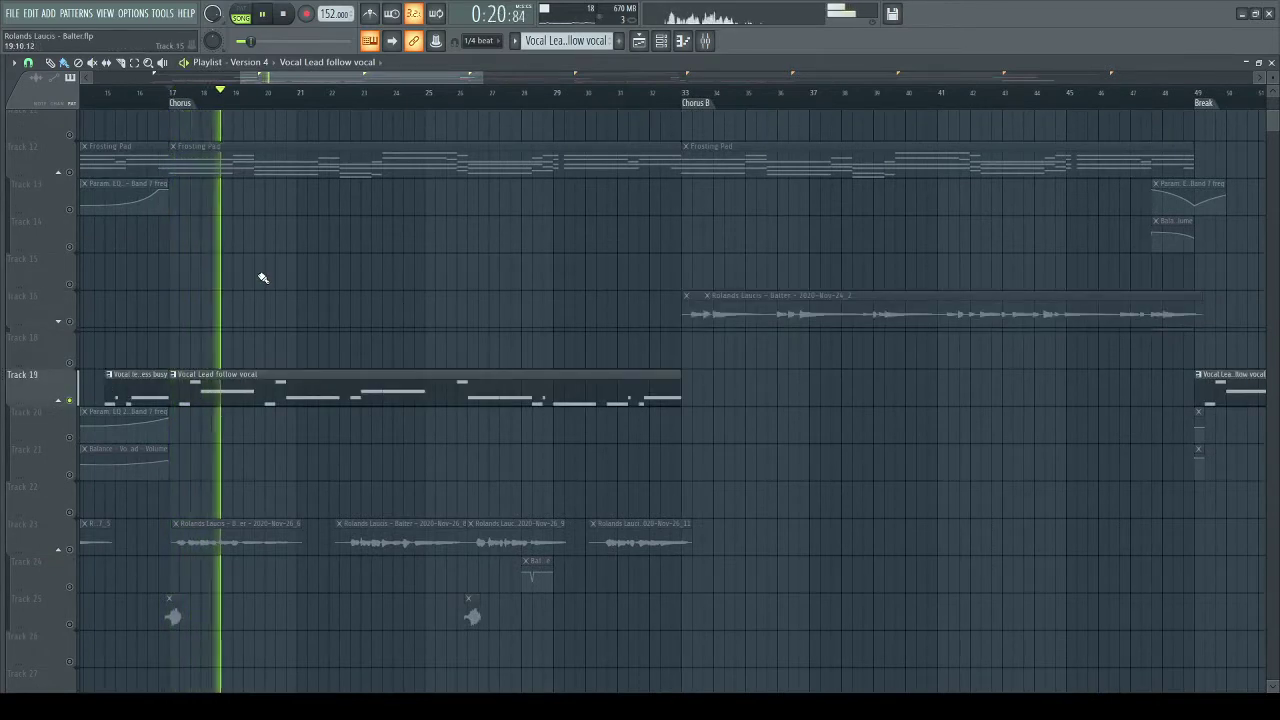
key("space")
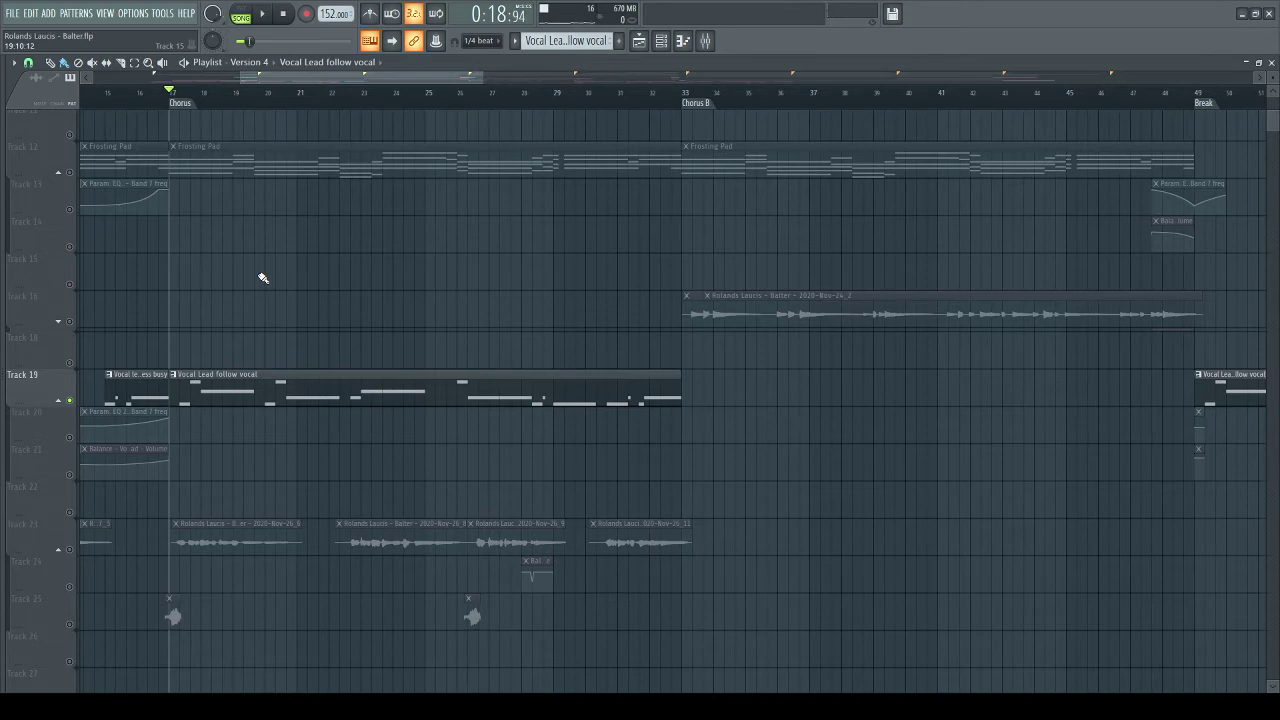
- Compare the Vocal Lead pattern in the Chorus with the Track 16 guitar clips in Chorus B, moving the playhead between both markers
scroll(214, 103, "up", 3)
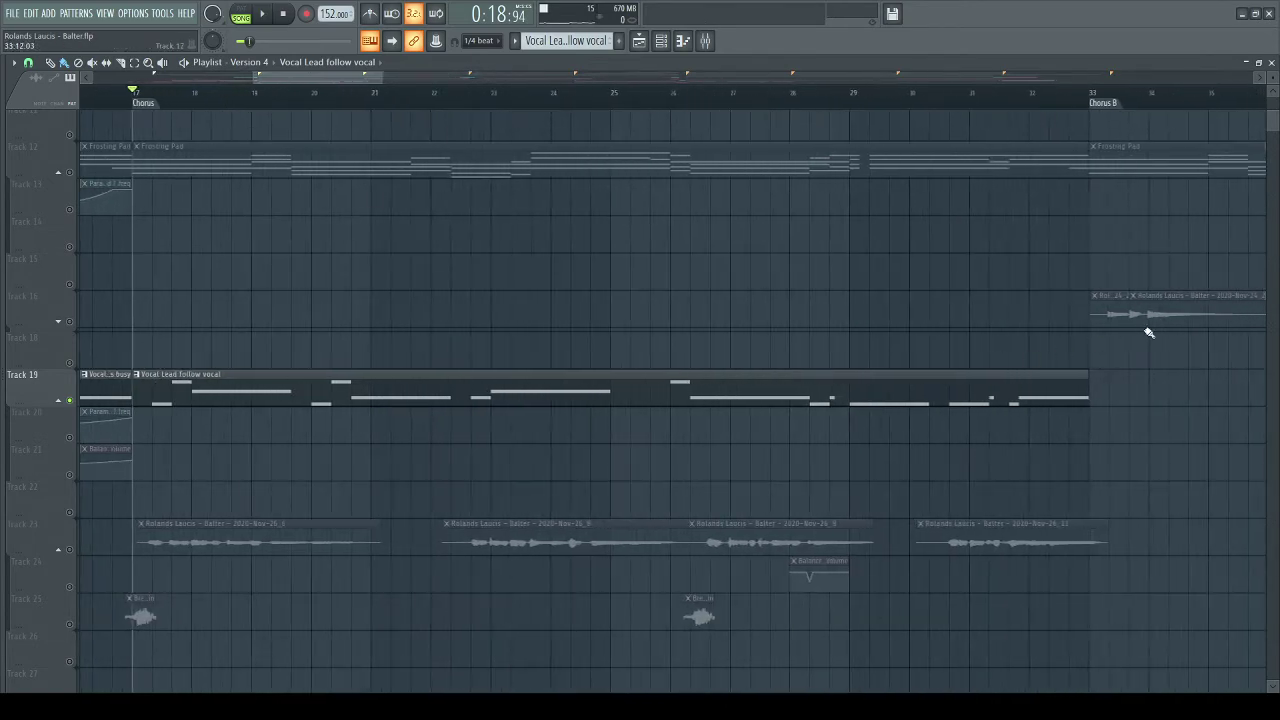
left_click_drag(642, 368, 848, 402)
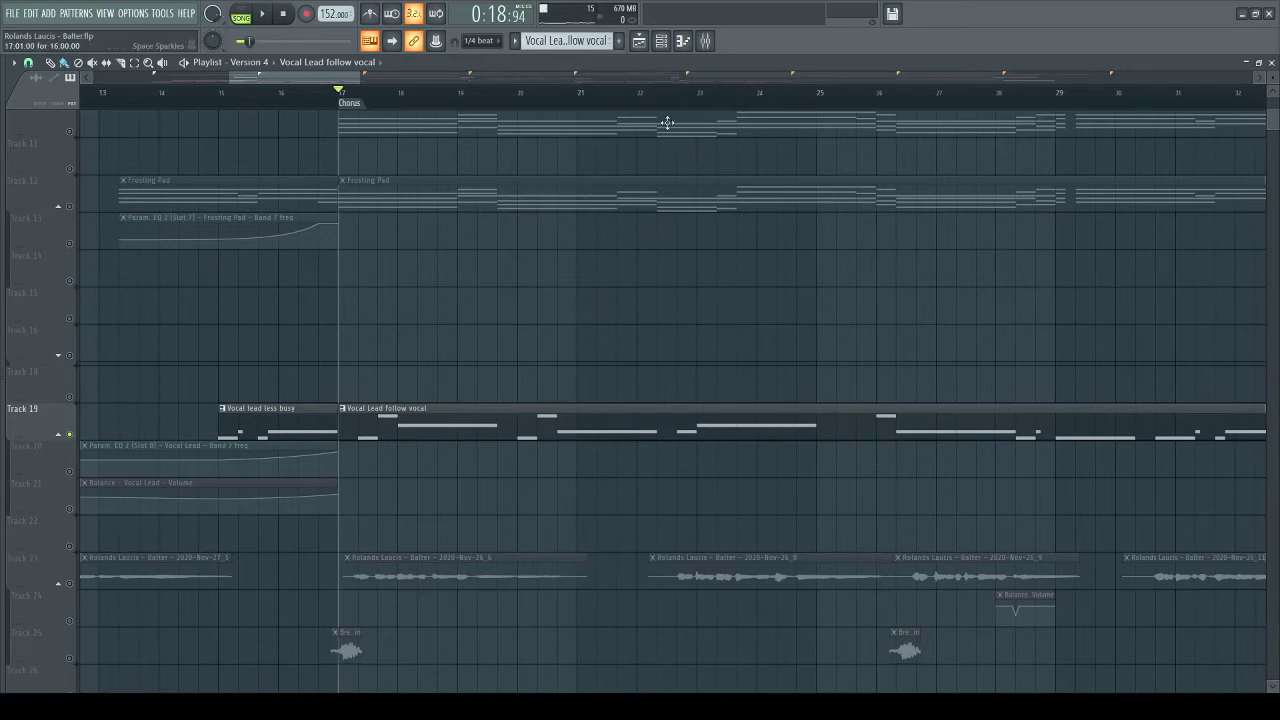
scroll(658, 101, "down", 3)
left_click_drag(976, 342, 571, 367)
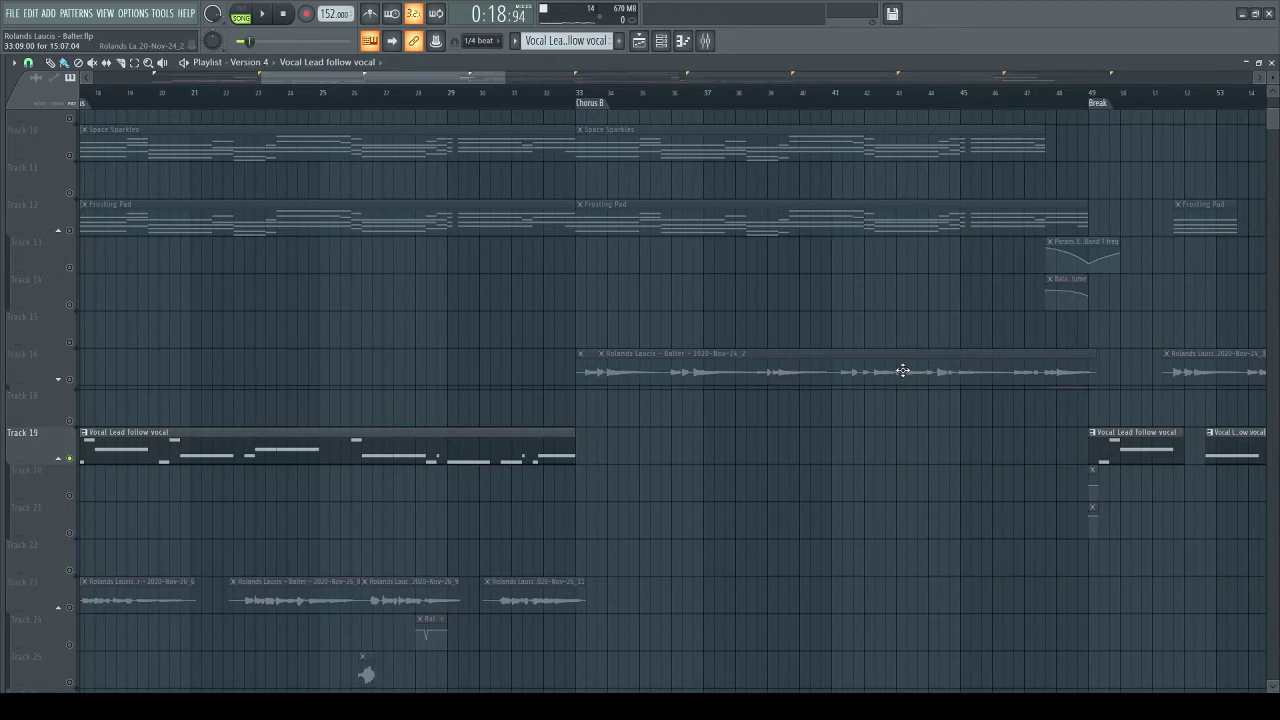
left_click_drag(700, 471, 801, 390)
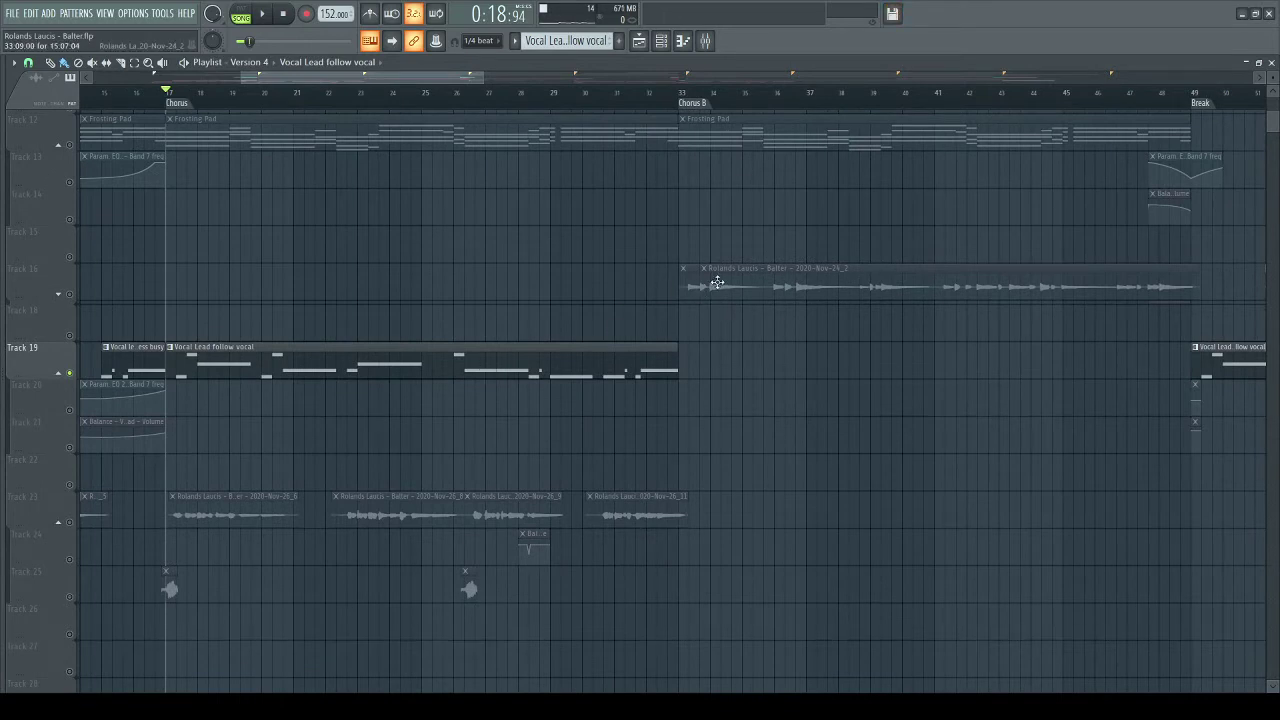
left_click(688, 102)
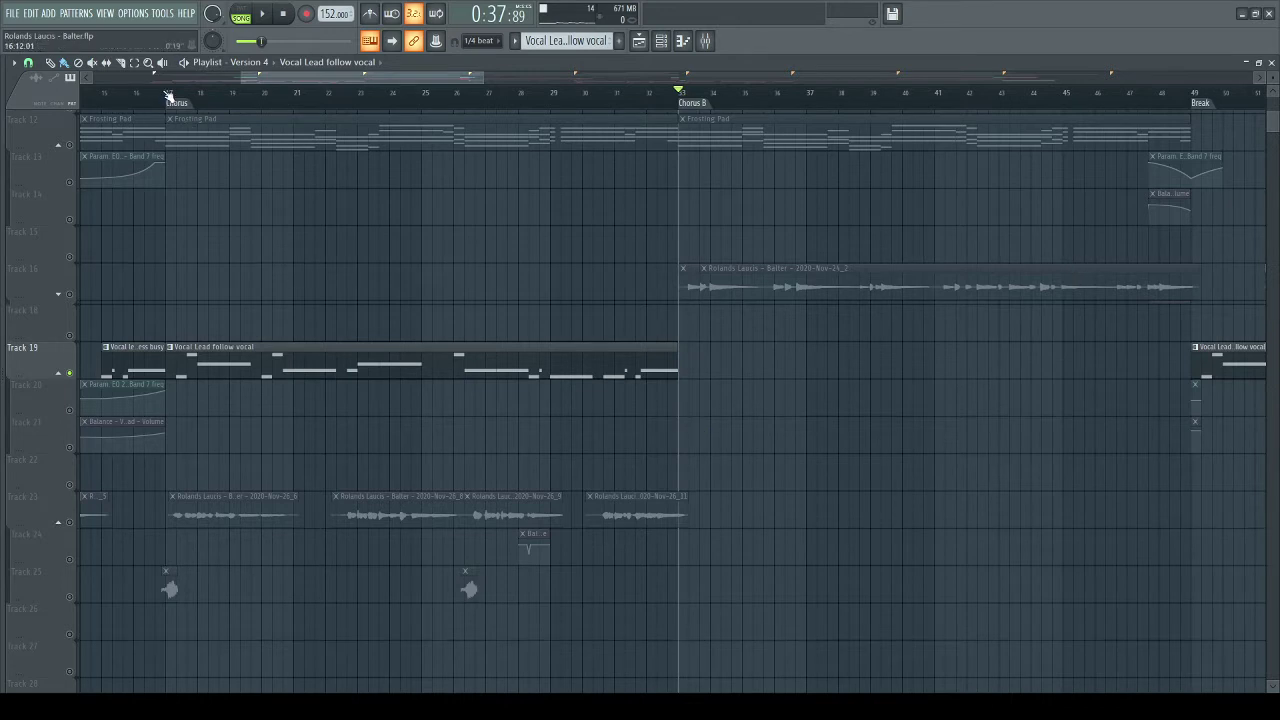
left_click(168, 96)
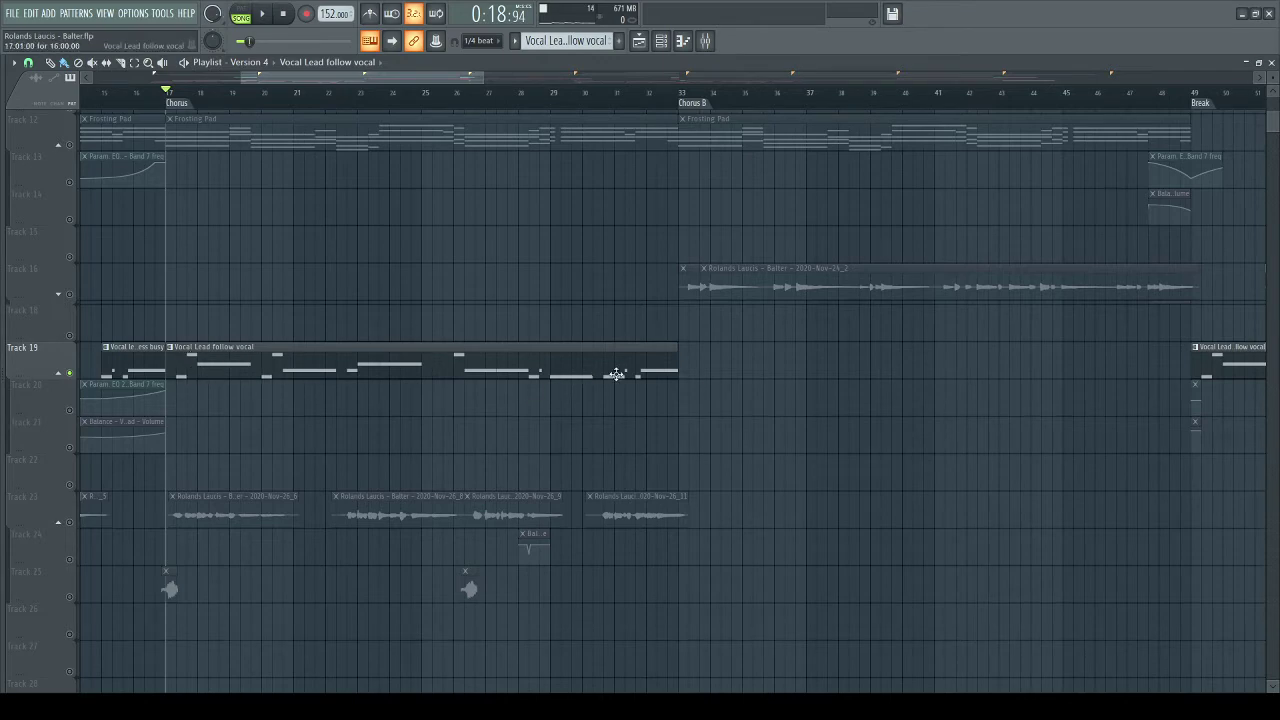
- Solo the vocal recordings on Track 23 and also enable the breath clips on Track 25 in the Chorus section
left_click_drag(611, 460, 780, 371)
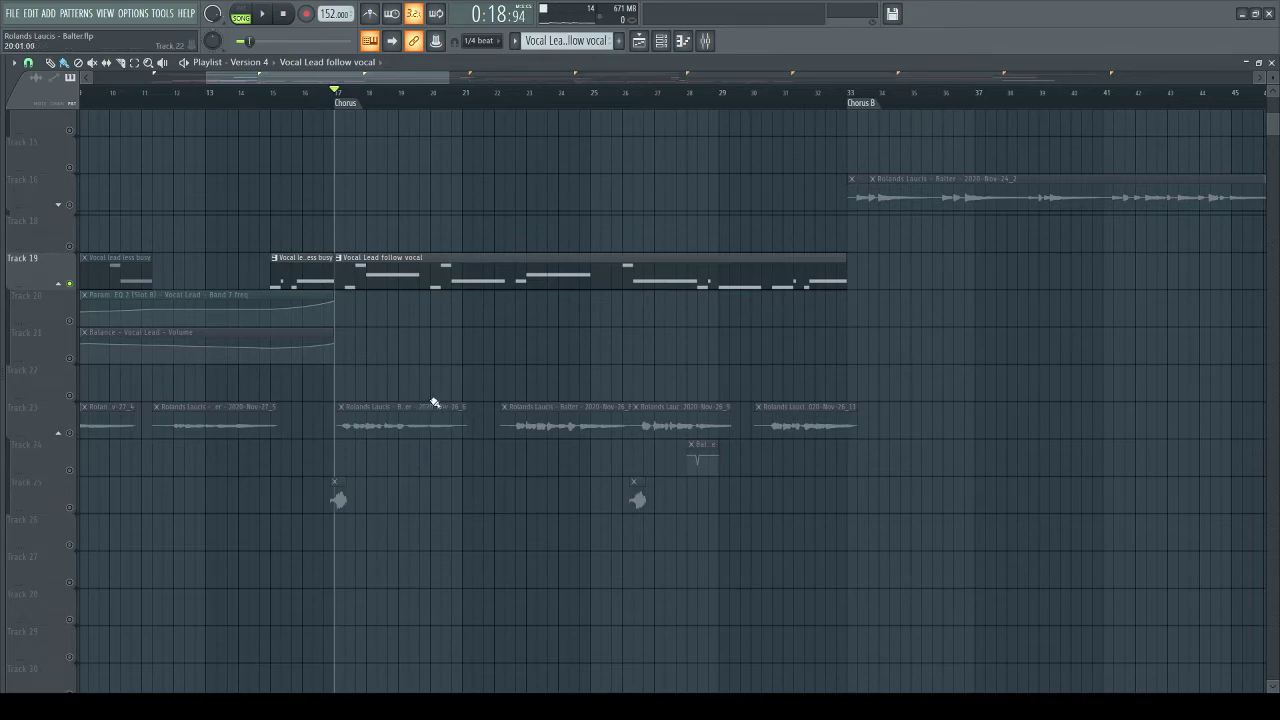
left_click_drag(434, 402, 517, 300)
right_click(72, 367)
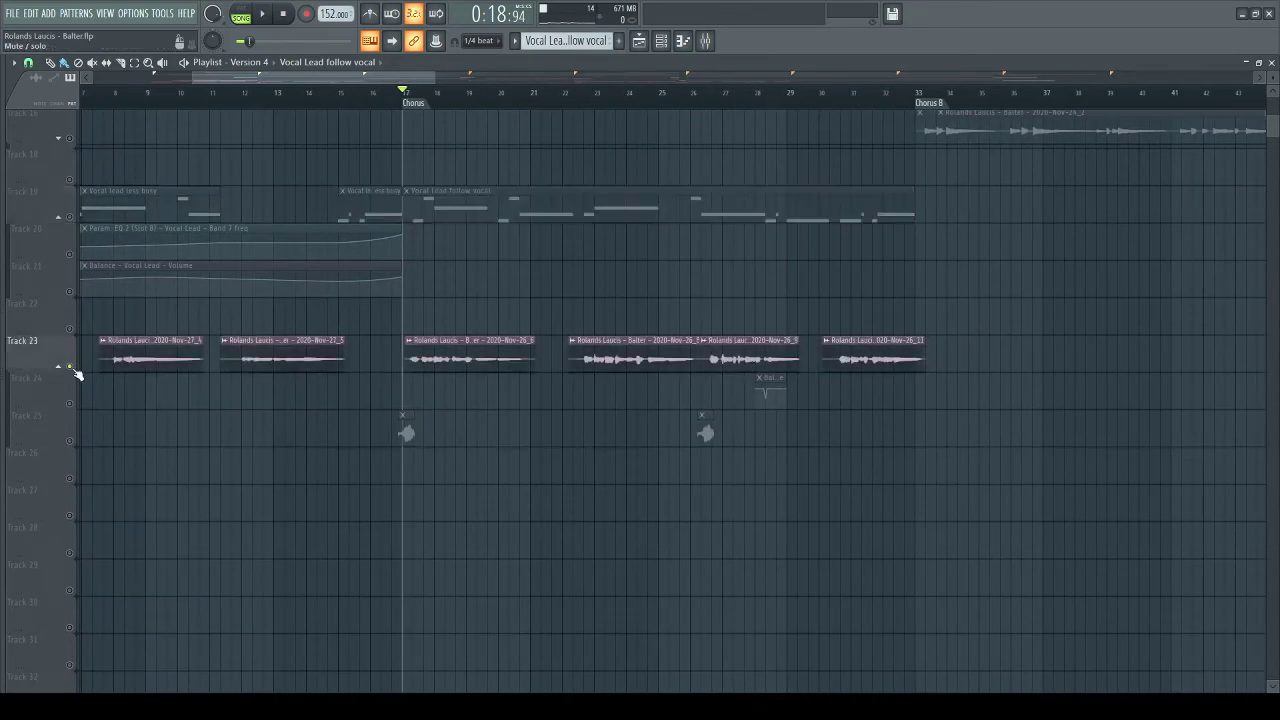
left_click(74, 442)
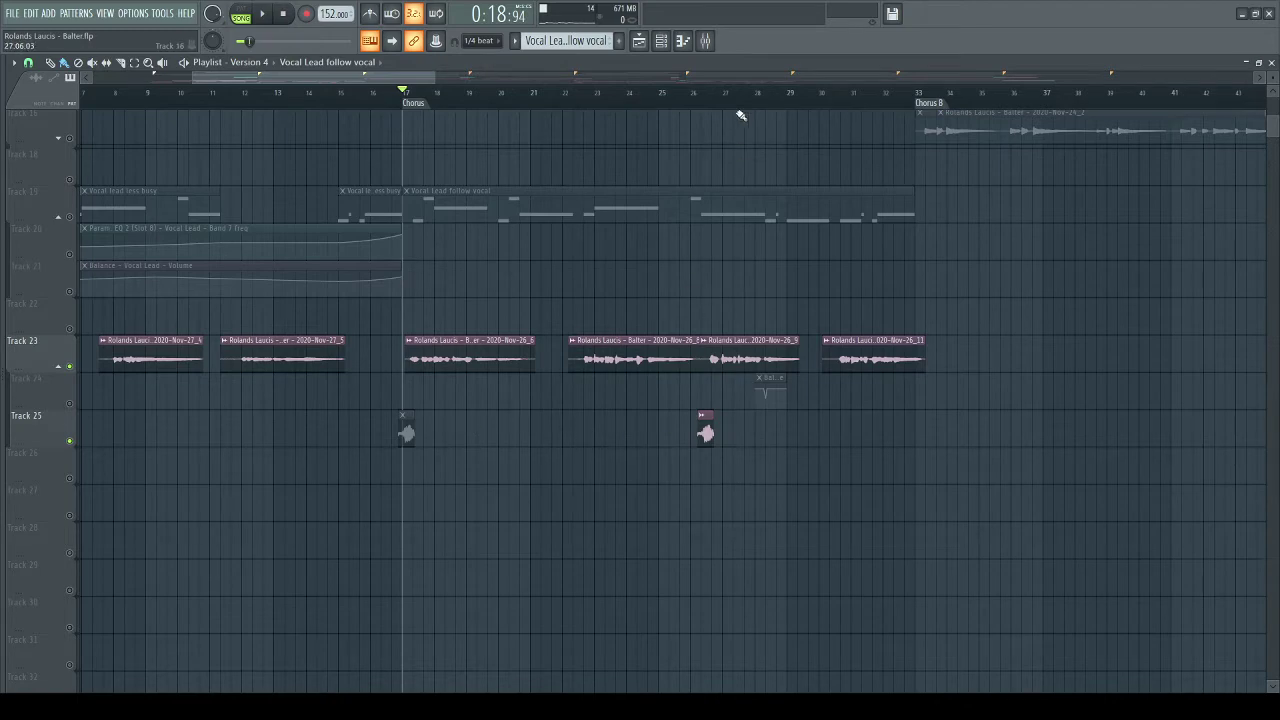
scroll(720, 103, "up", 4)
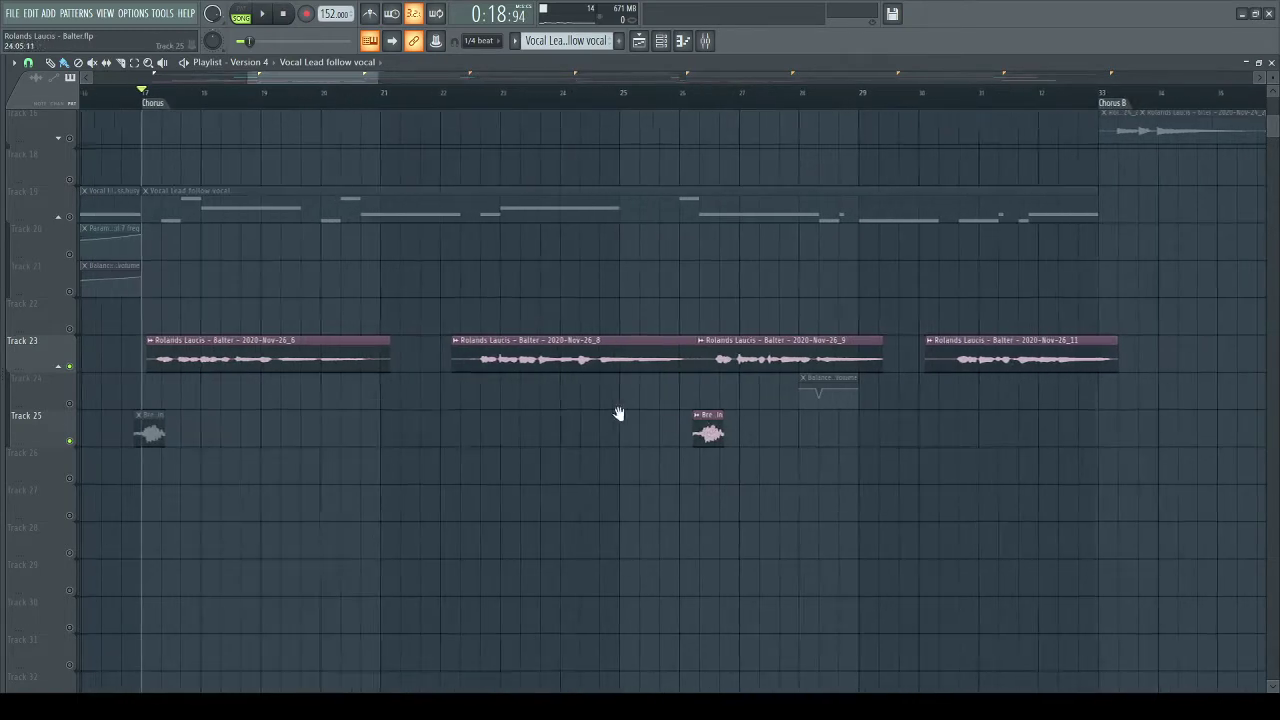
- Play the song from the Chorus marker and select the Vocal Bus track in the mixer to inspect its effects
scroll(618, 413, "left", 3)
scroll(521, 108, "down", 2)
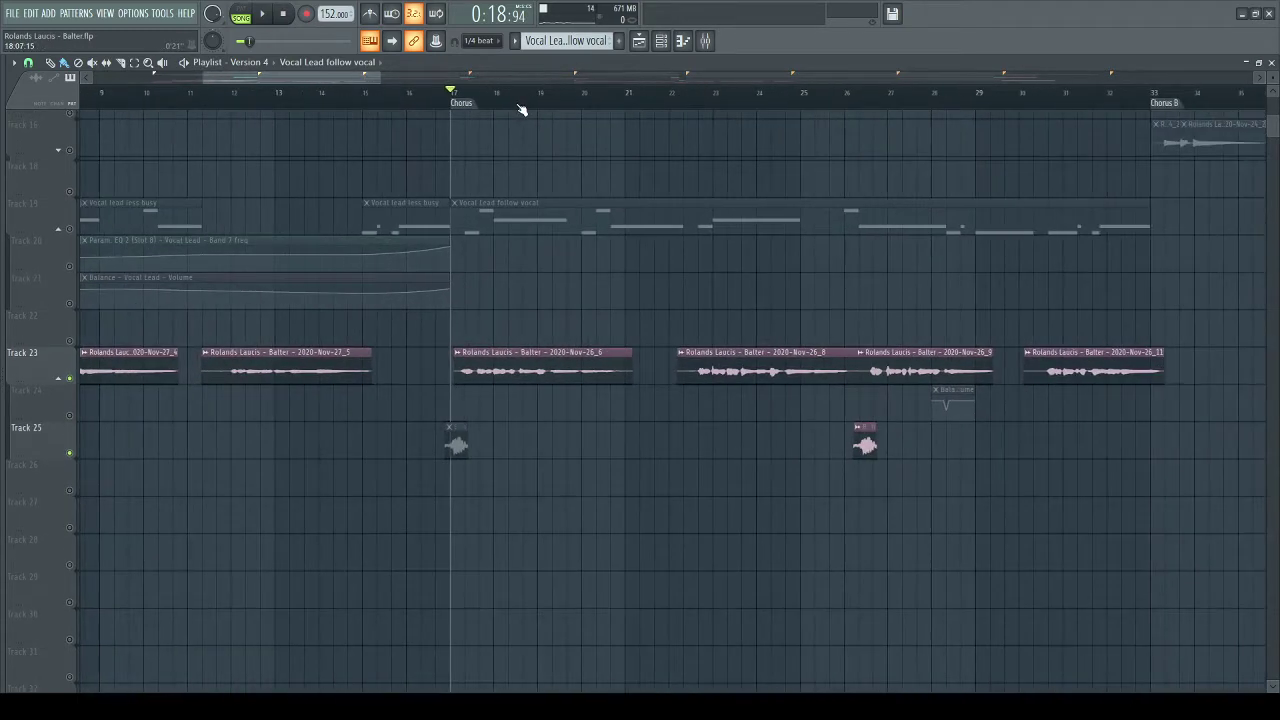
scroll(771, 309, "right", 2)
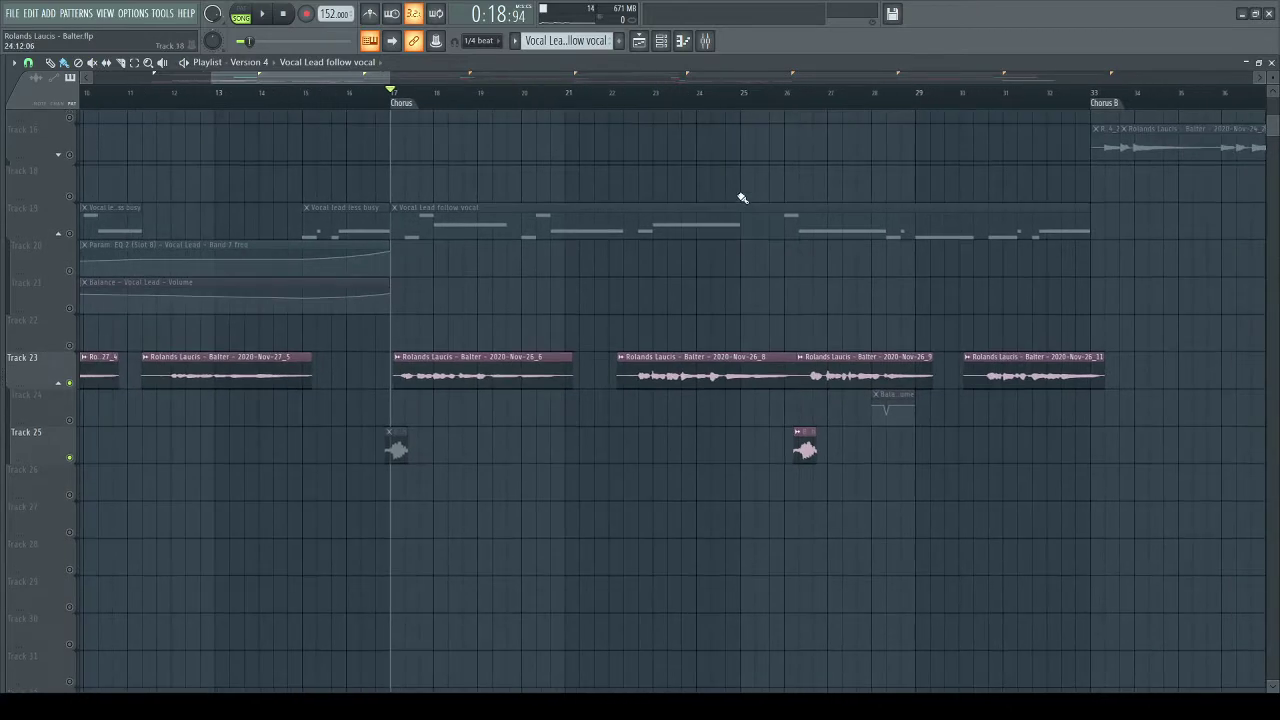
left_click(705, 41)
key("space")
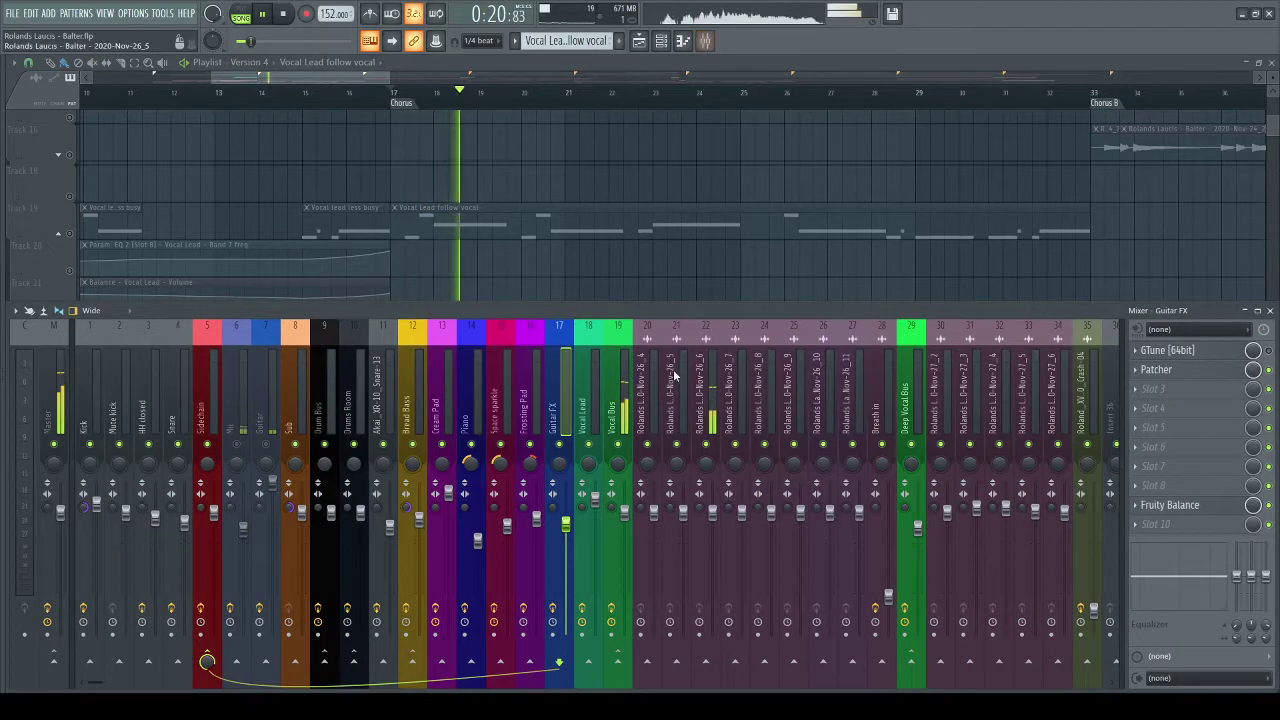
left_click(622, 392)
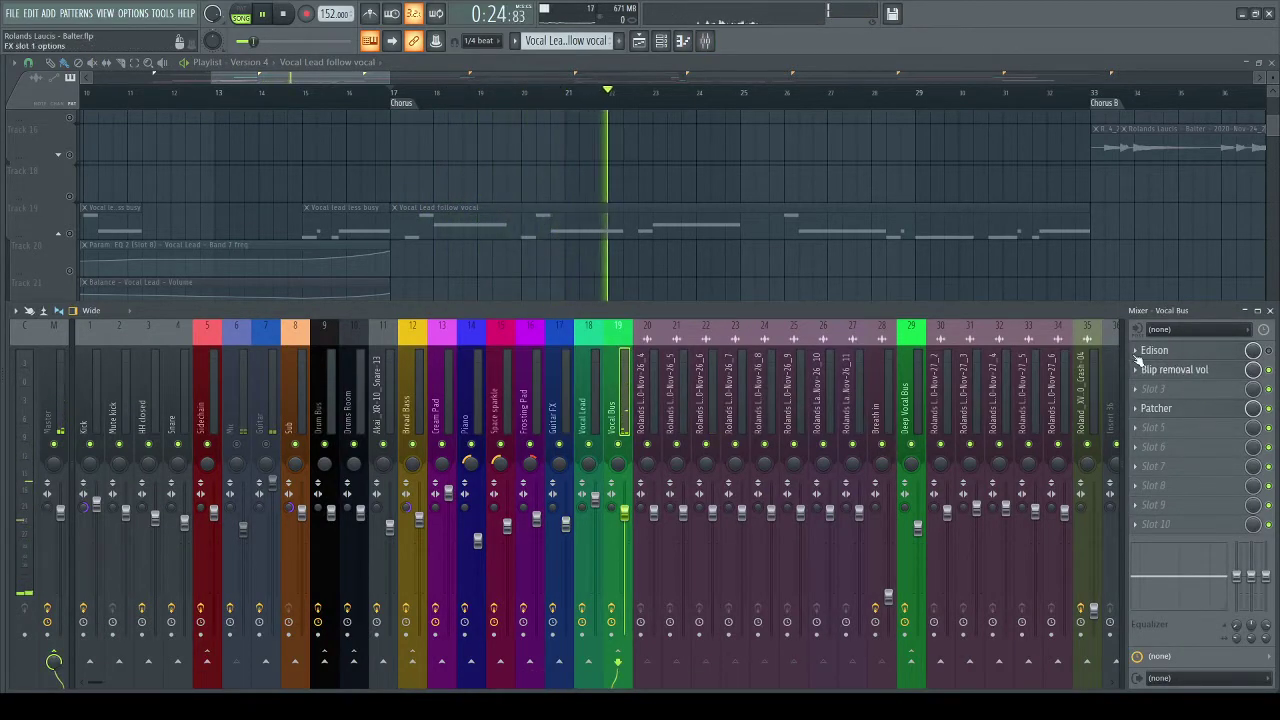
- Monitor the individual vocal tracks and Vocal Bus levels during chorus playback, ending with playback stopped in the playlist
key("F9")
left_click(719, 41)
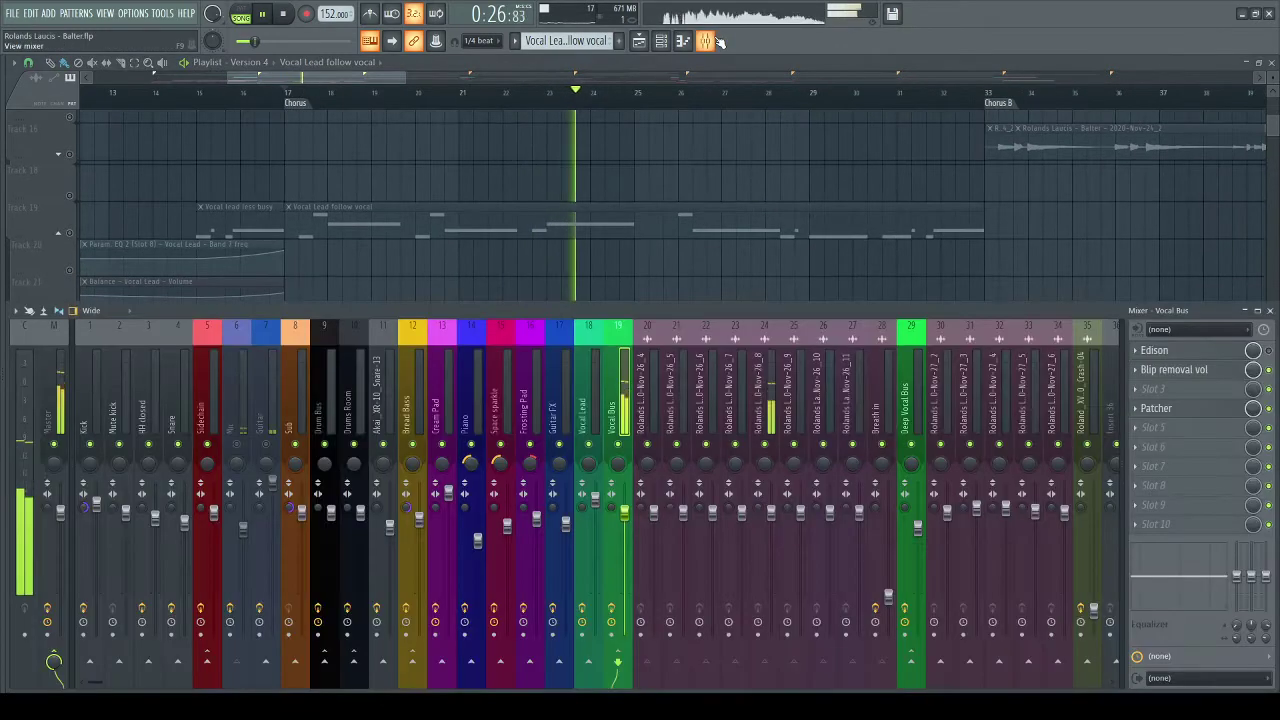
left_click(657, 392)
left_click_drag(657, 392, 618, 396)
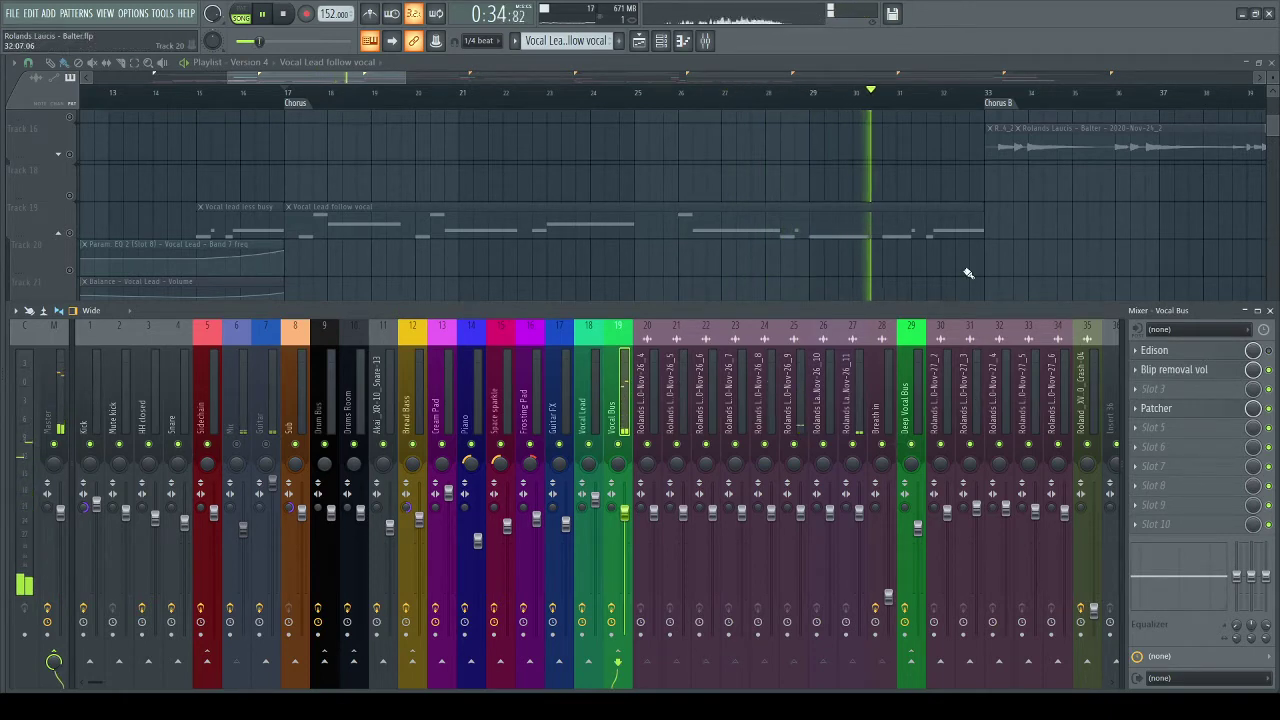
key("F9")
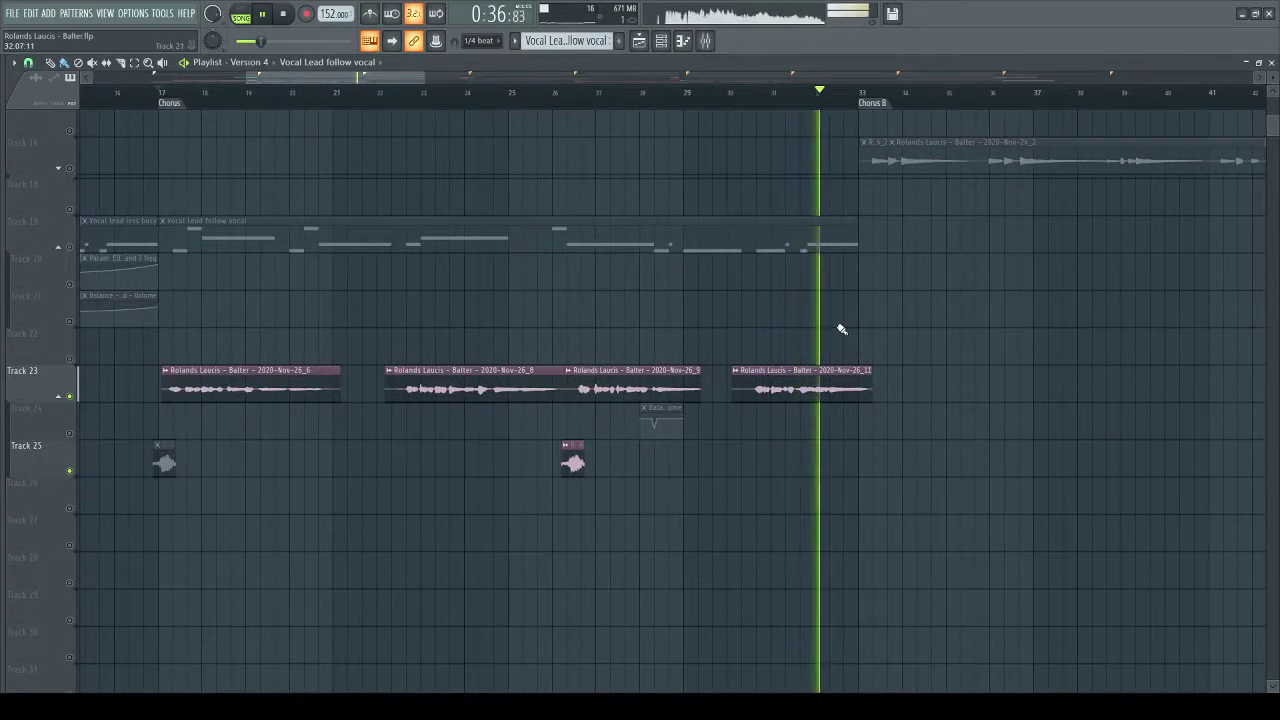
key("space")
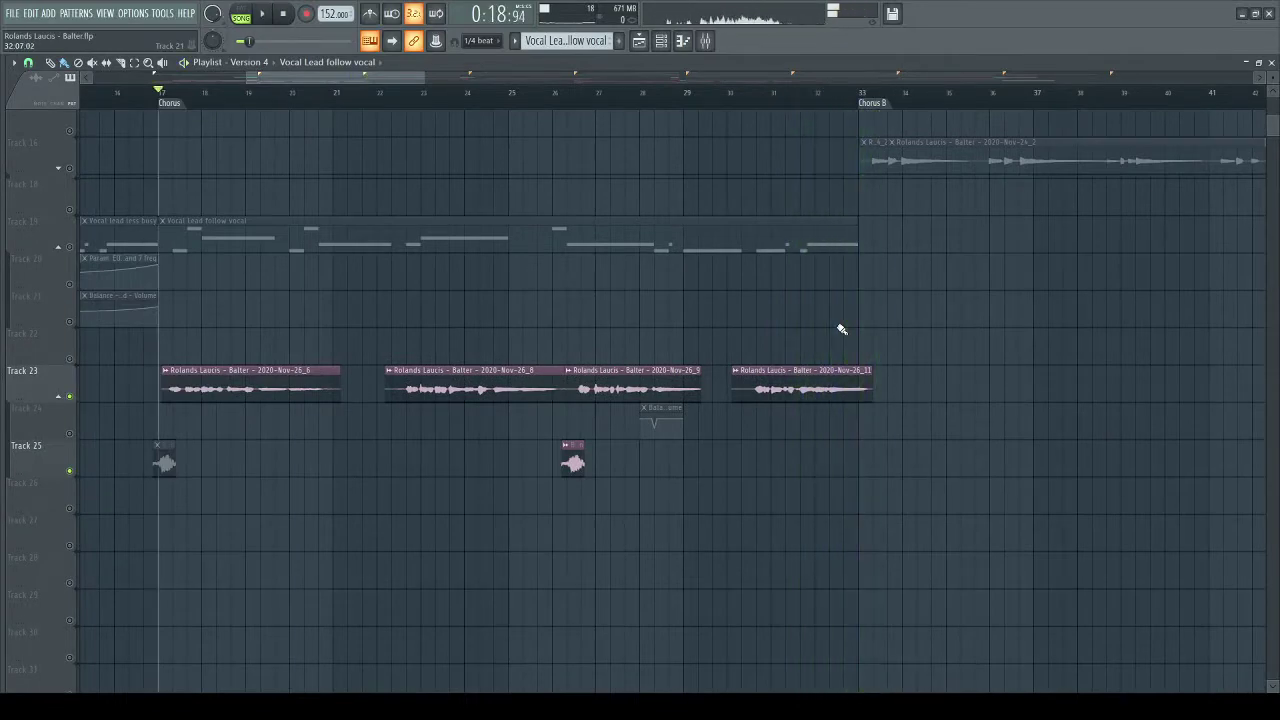
left_click_drag(805, 342, 872, 388)
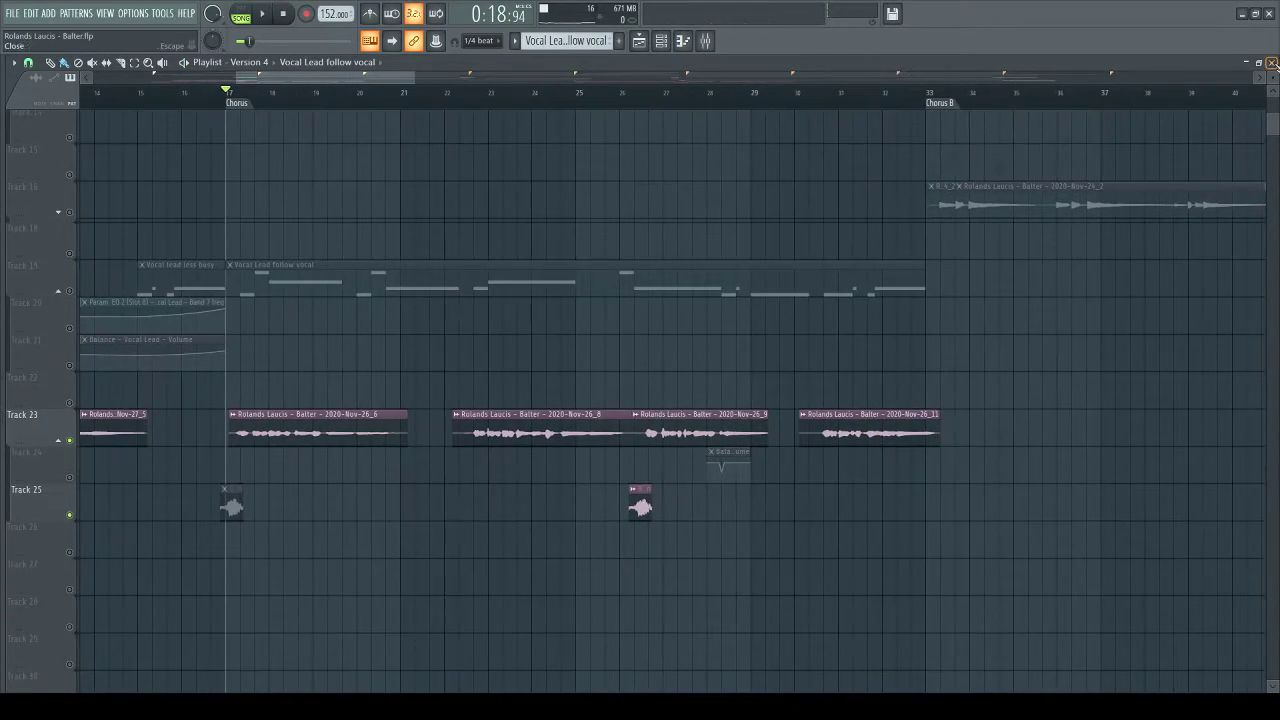
- Open the Patcher on the Vocal Bus, and widen and reposition its window to show the full effect chain
key("F5")
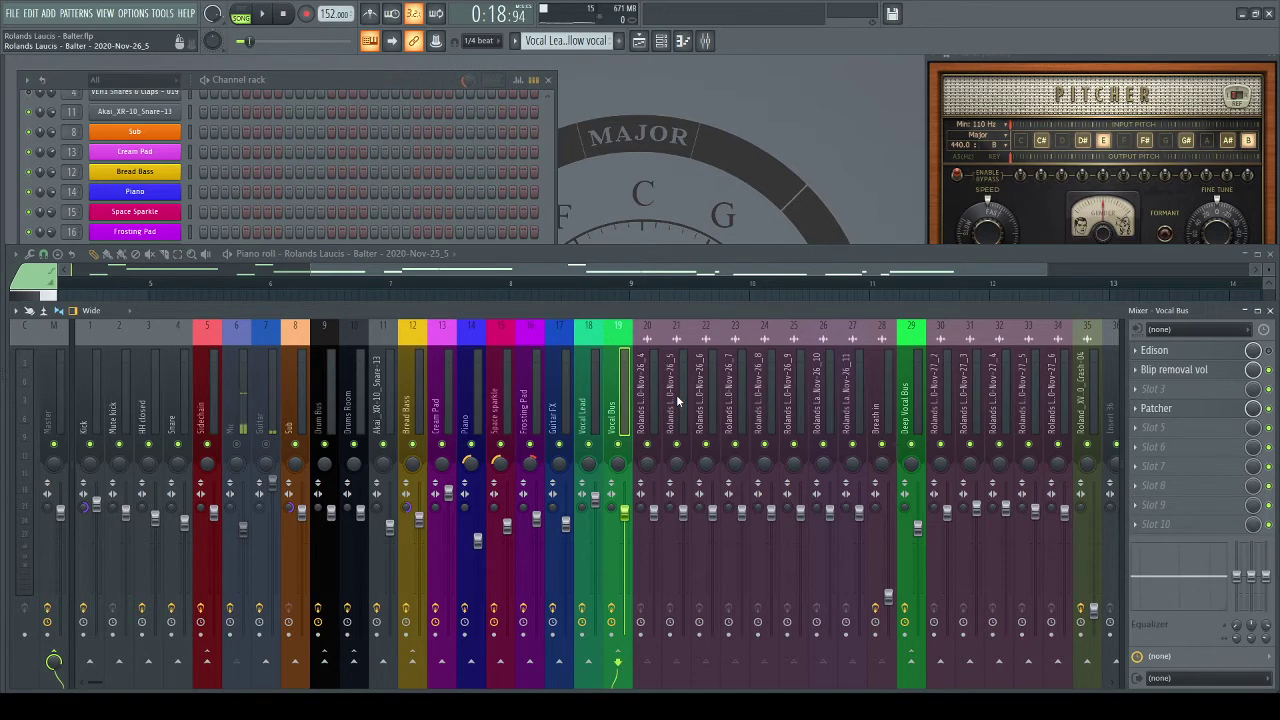
left_click(1200, 409)
left_click_drag(208, 305, 358, 177)
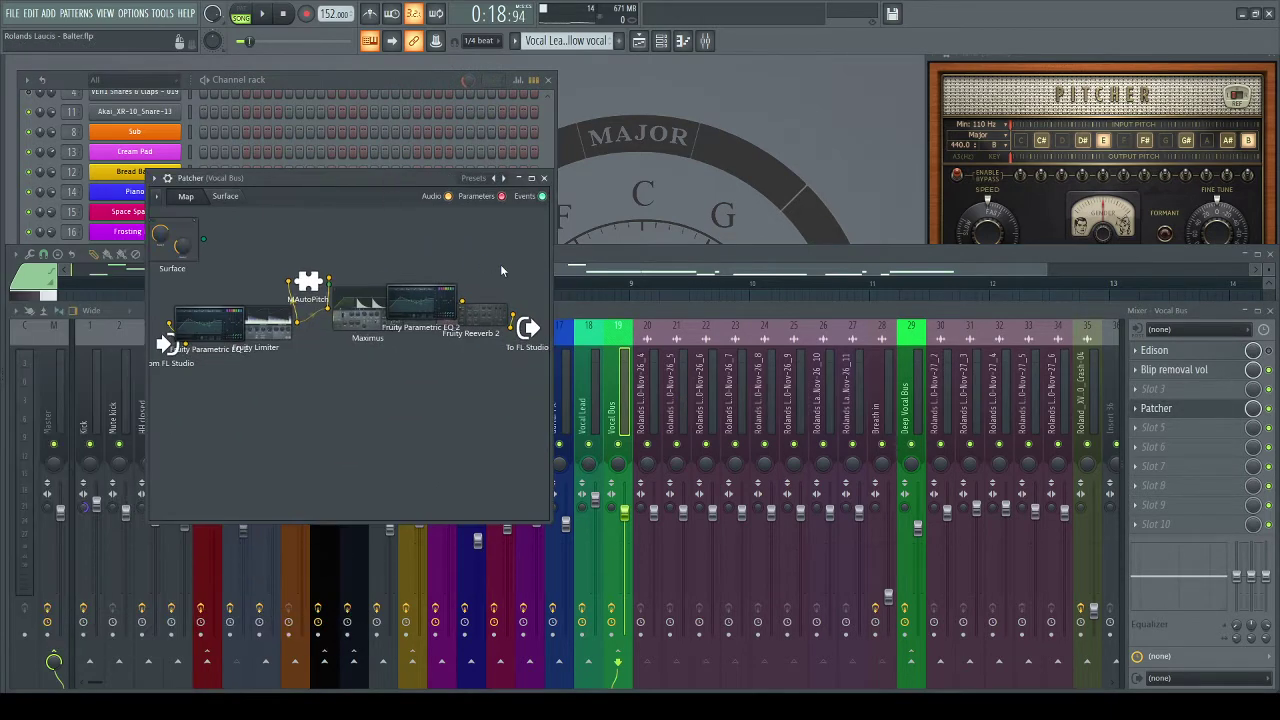
left_click_drag(547, 271, 886, 271)
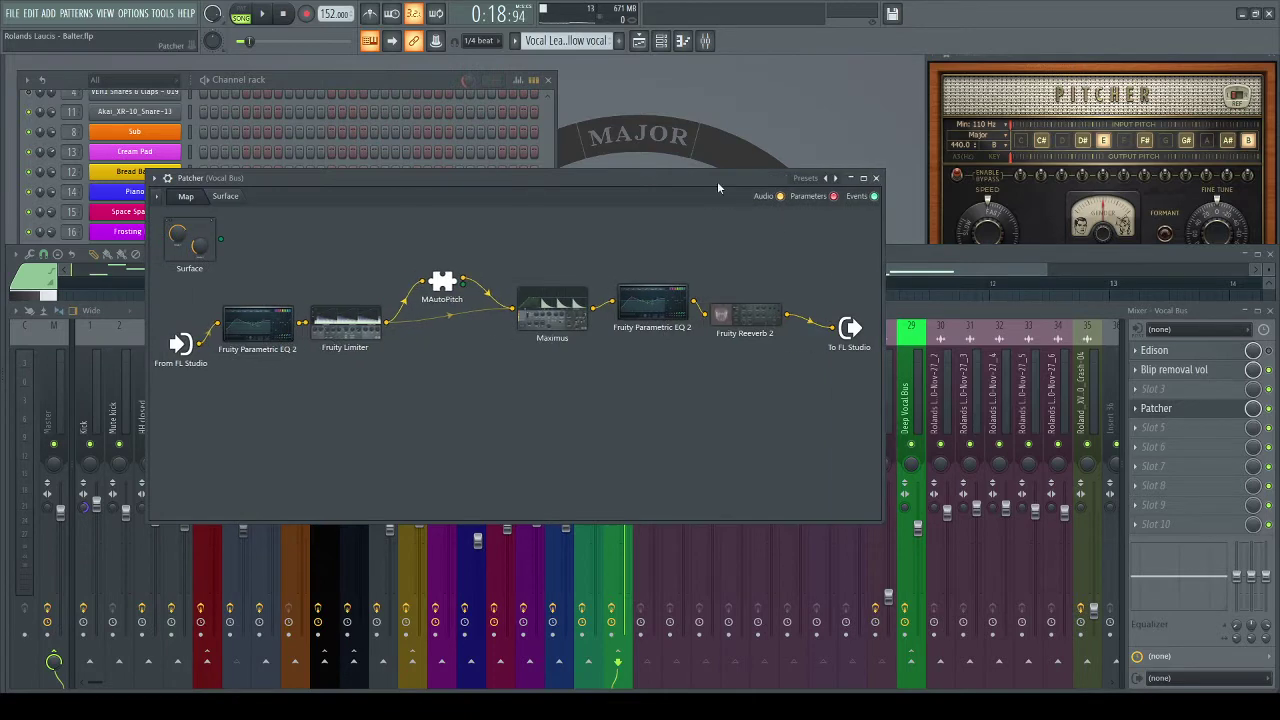
left_click_drag(701, 178, 644, 188)
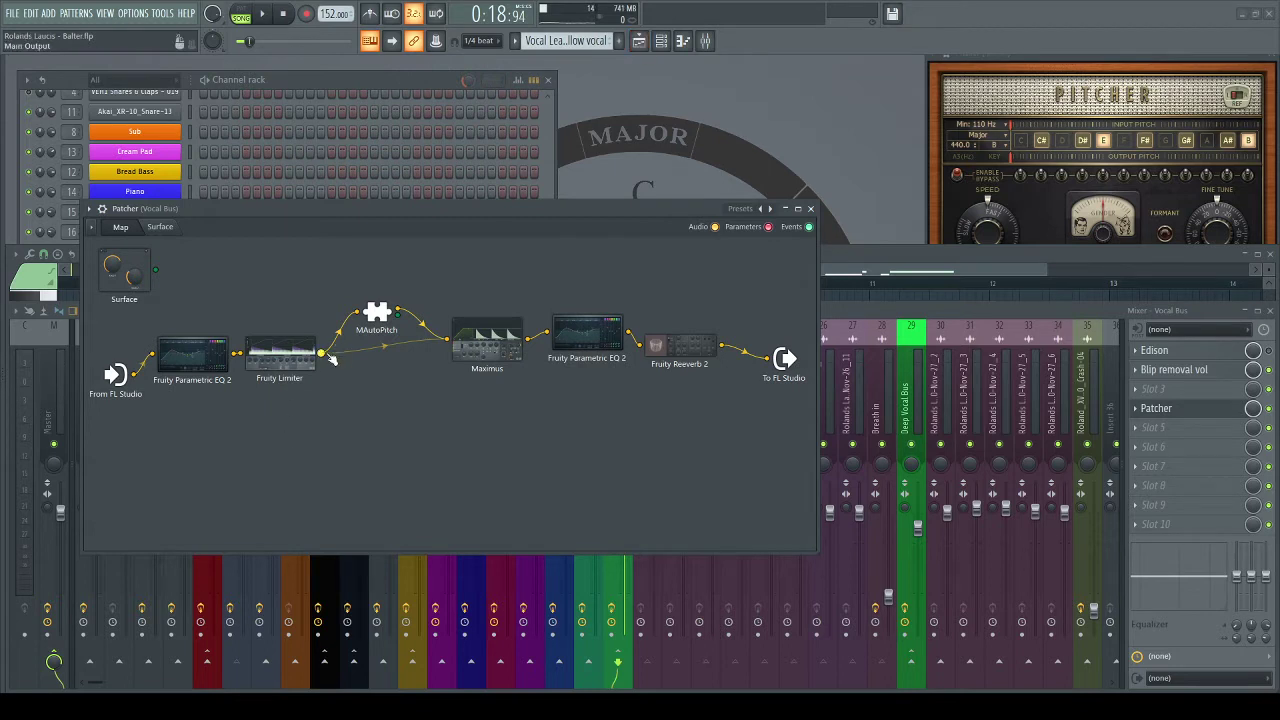
- Place Fruity Reeverb 2 above the chain and connect the second Fruity Parametric EQ 2 directly to the To FL Studio output
key("space")
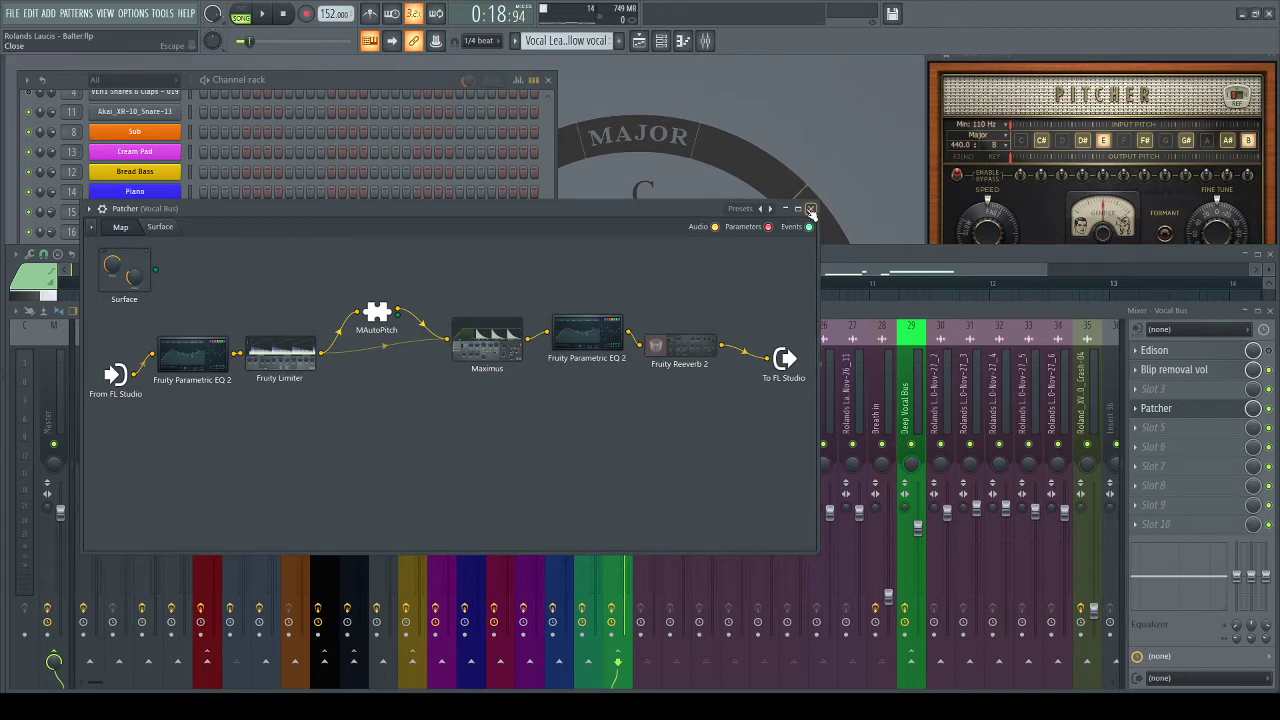
left_click_drag(680, 345, 686, 290)
left_click_drag(628, 332, 757, 361)
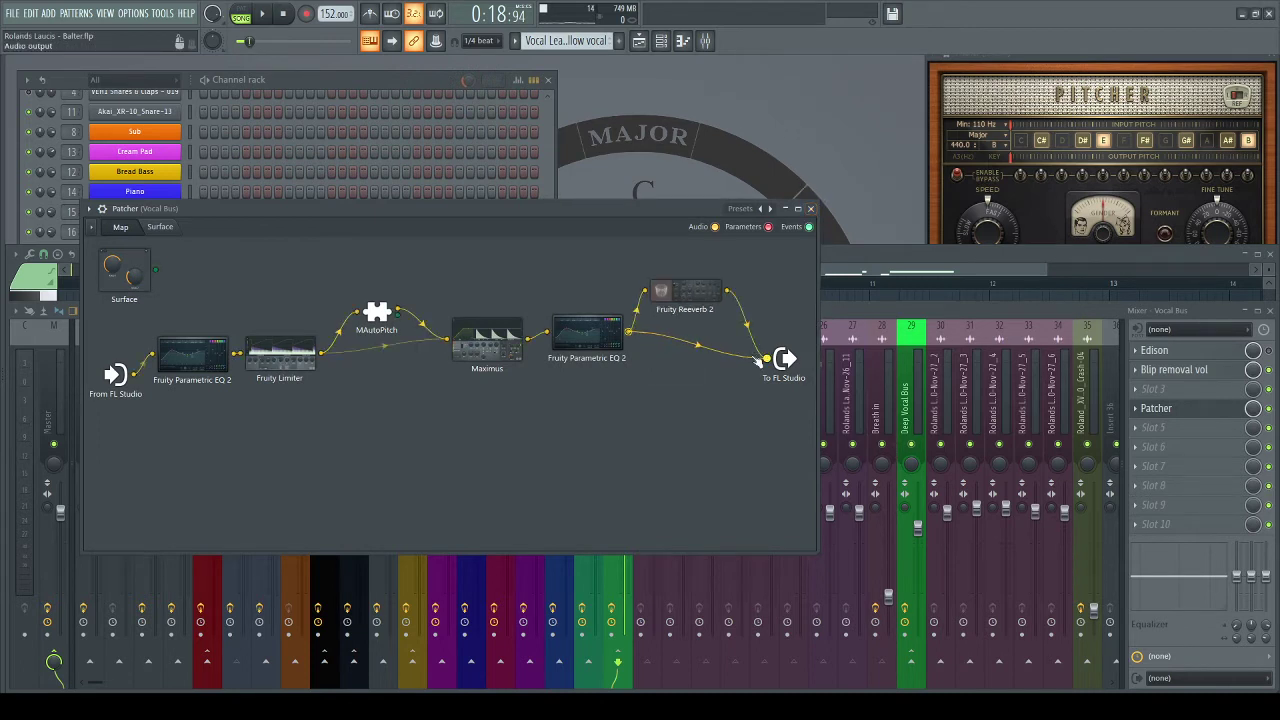
- Audition the parallel reverb routing and move Fruity Reeverb 2 nearer the output node before closing Patcher
key("space")
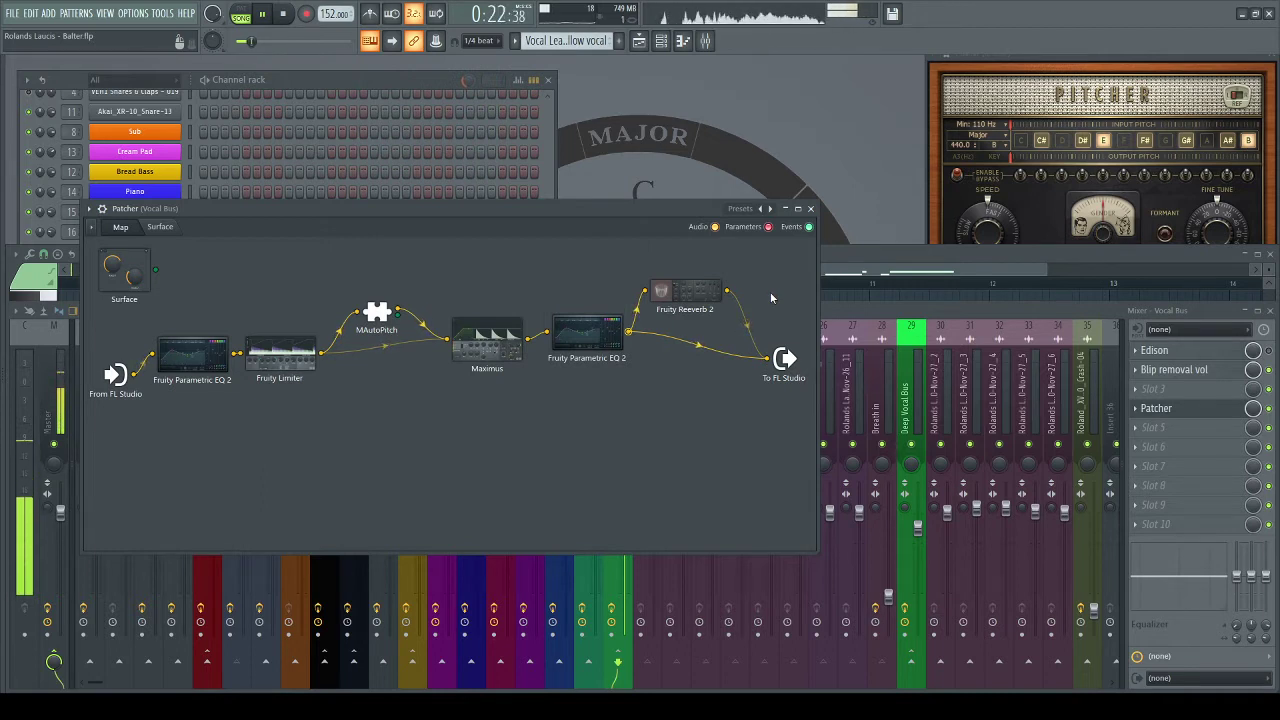
key("space")
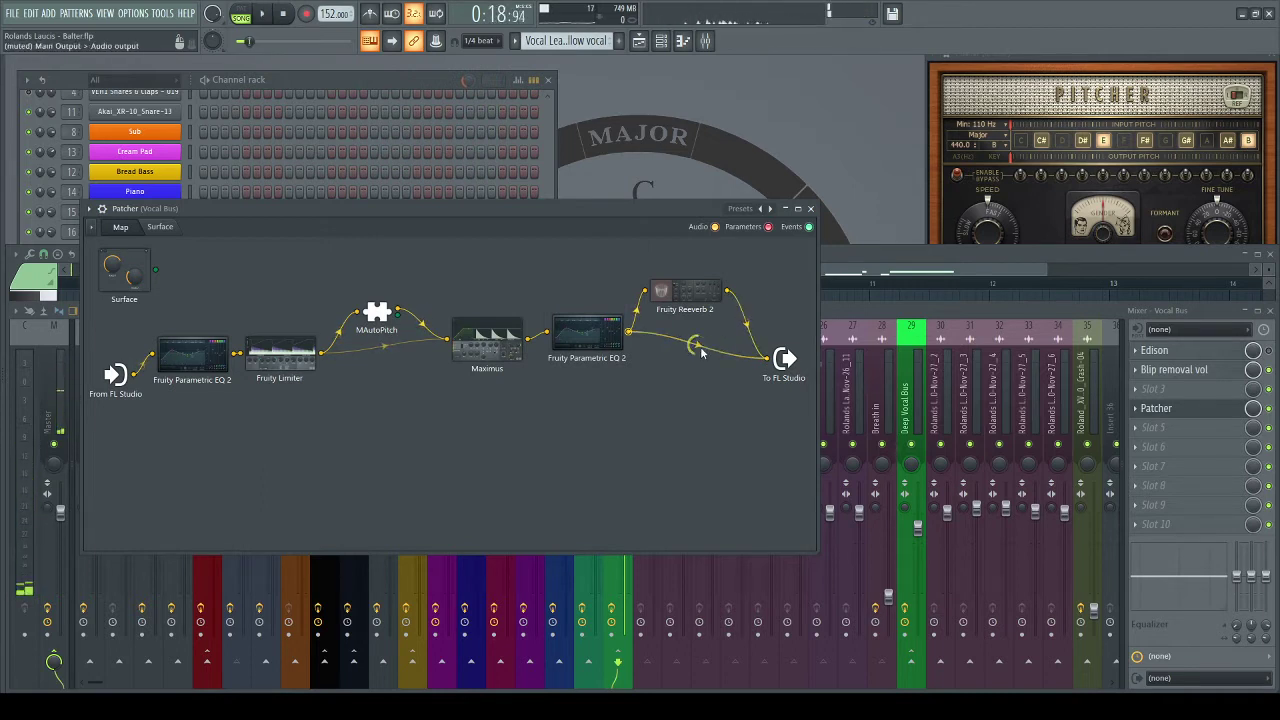
left_click_drag(688, 292, 711, 314)
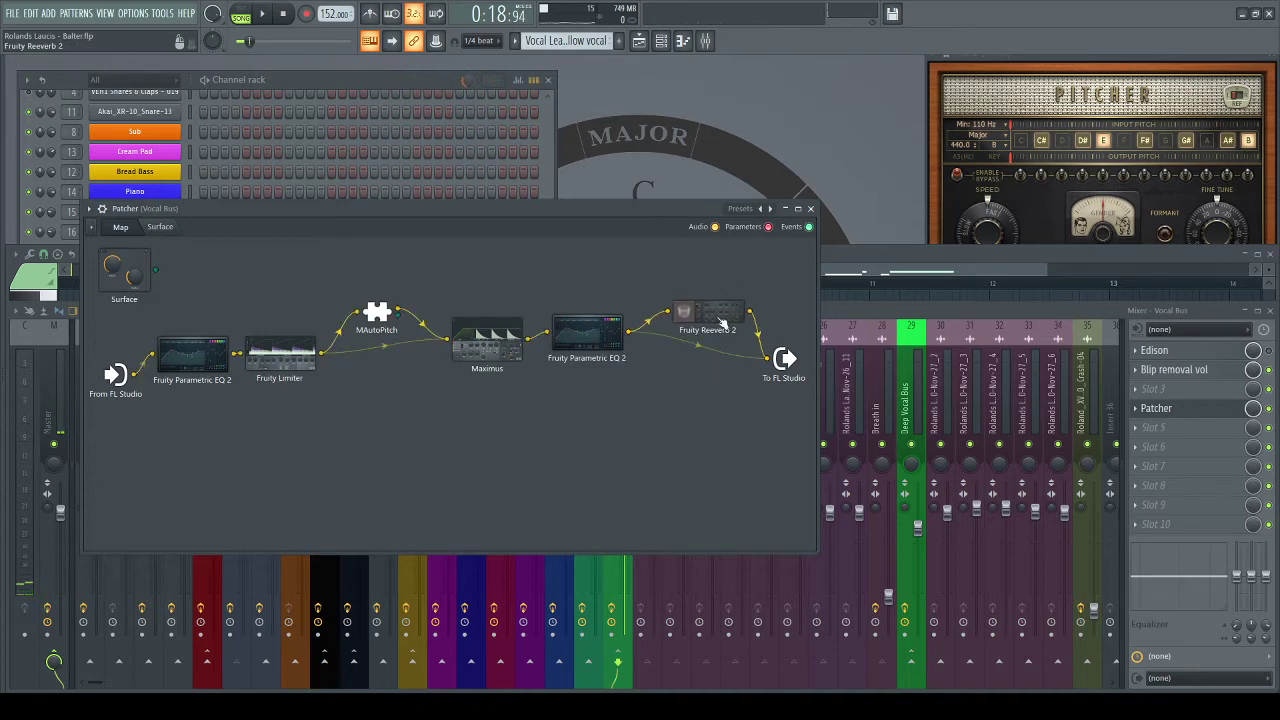
left_click(812, 211)
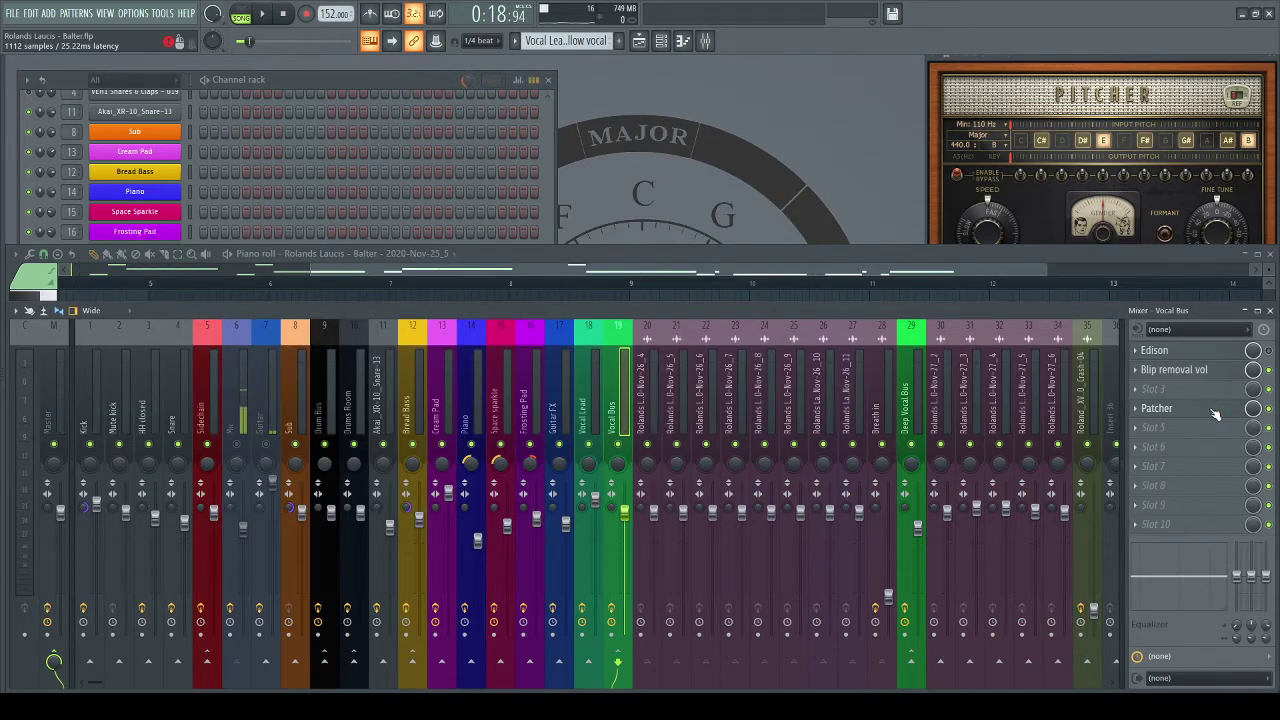
- Reopen the Vocal Bus Patcher and examine the branch from Fruity Limiter through MAutoPitch, with the window moved up
left_click(1213, 410)
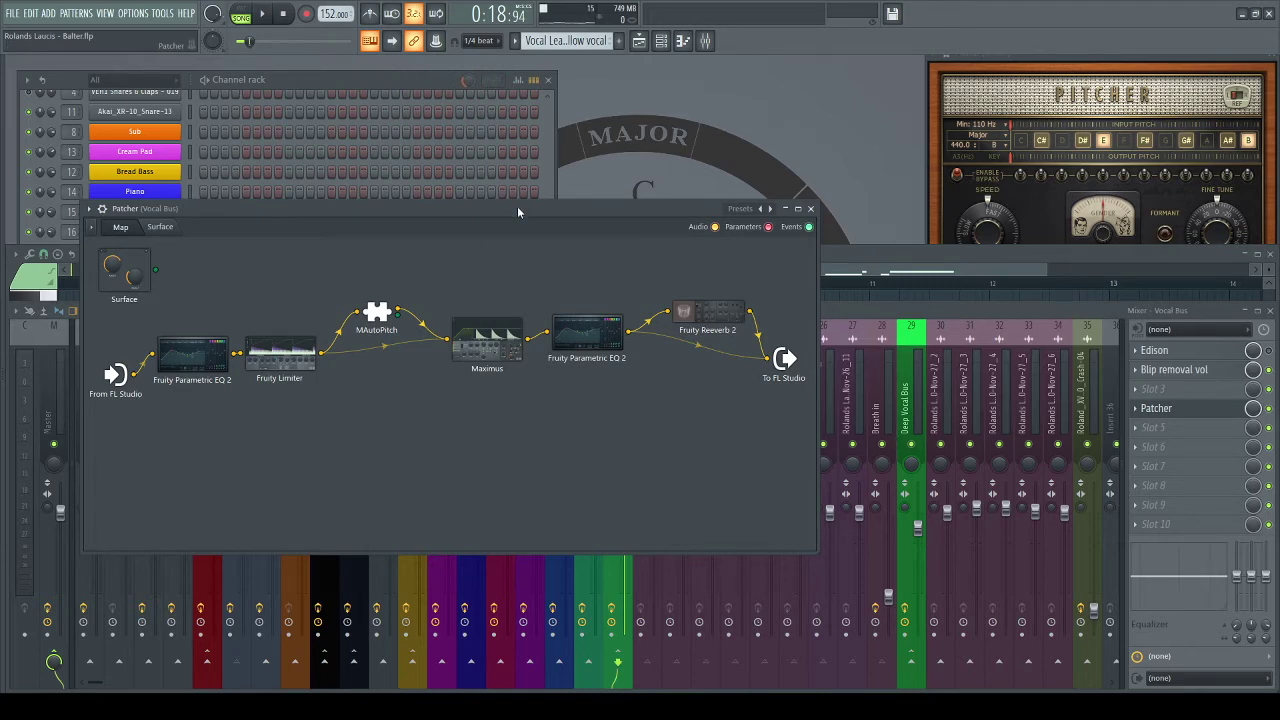
left_click_drag(517, 206, 576, 93)
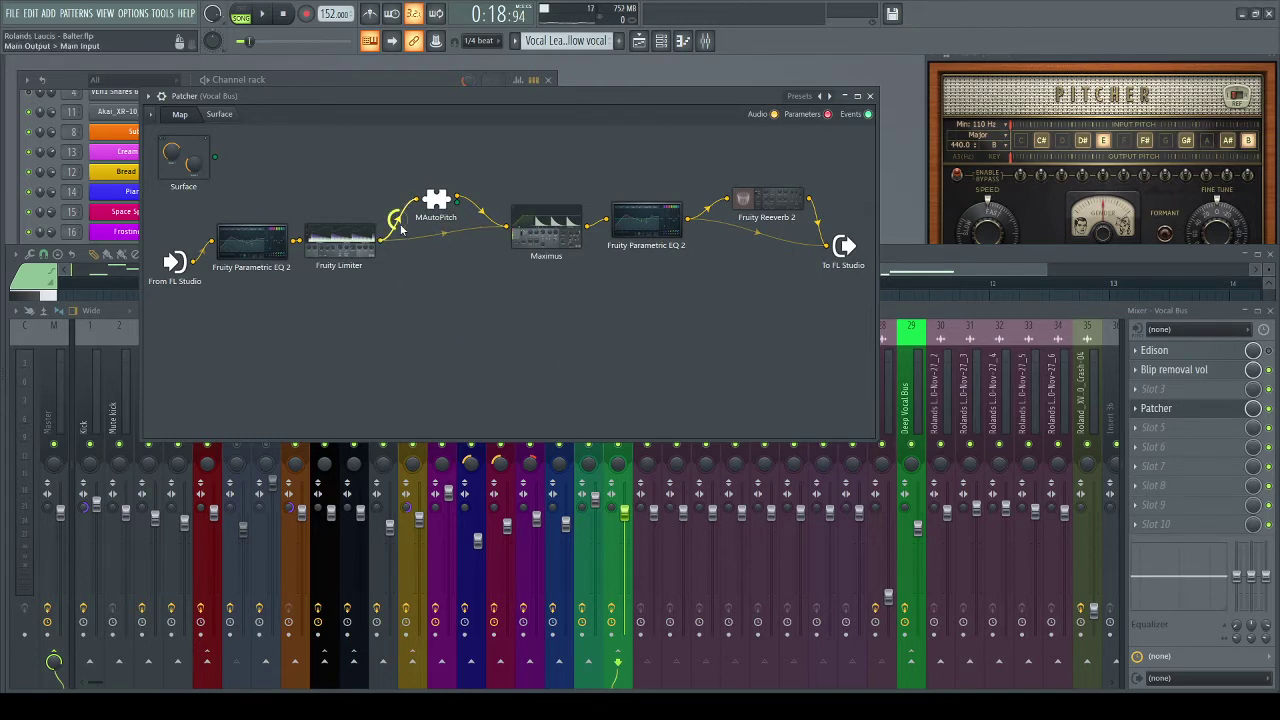
left_click_drag(380, 240, 476, 376)
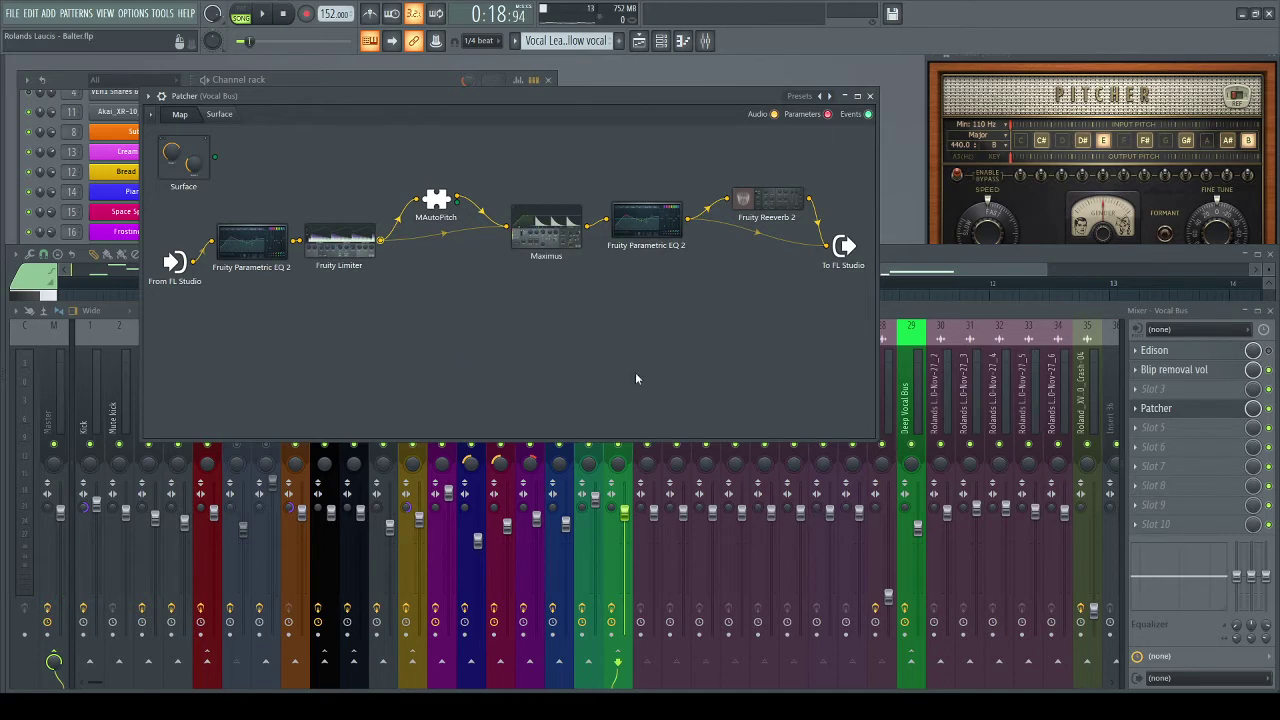
left_click(869, 96)
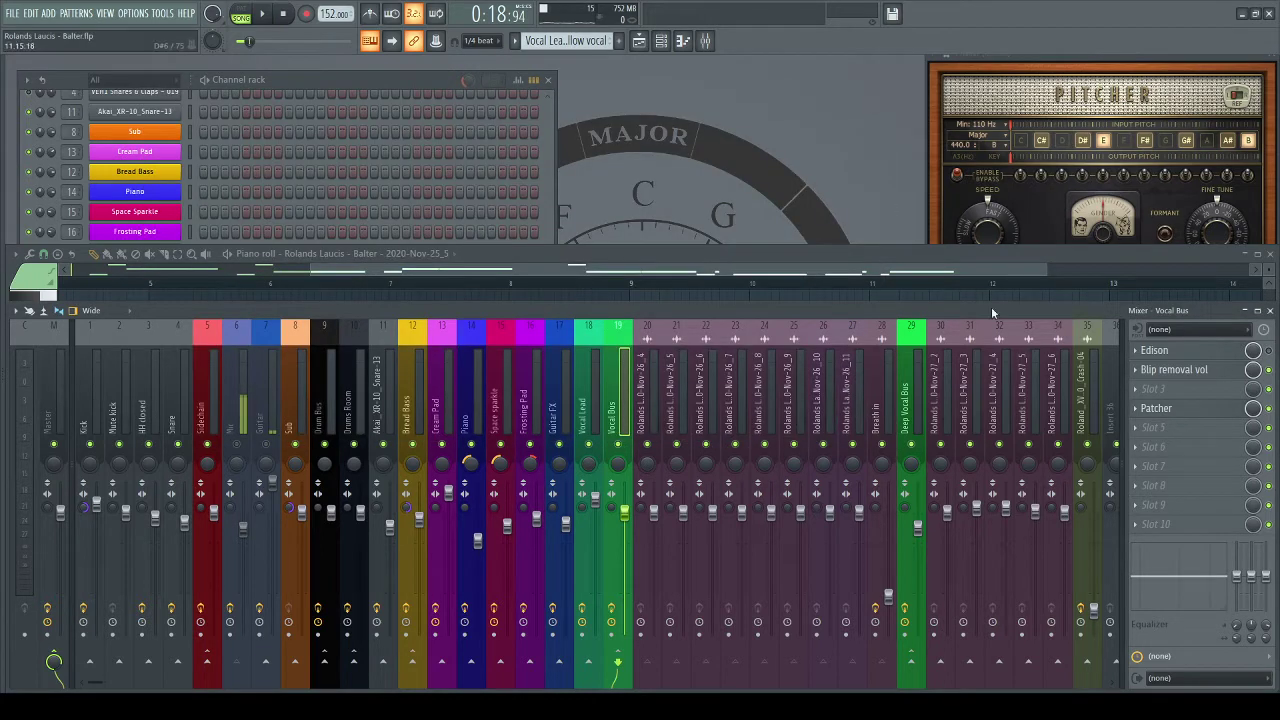
left_click(1221, 410)
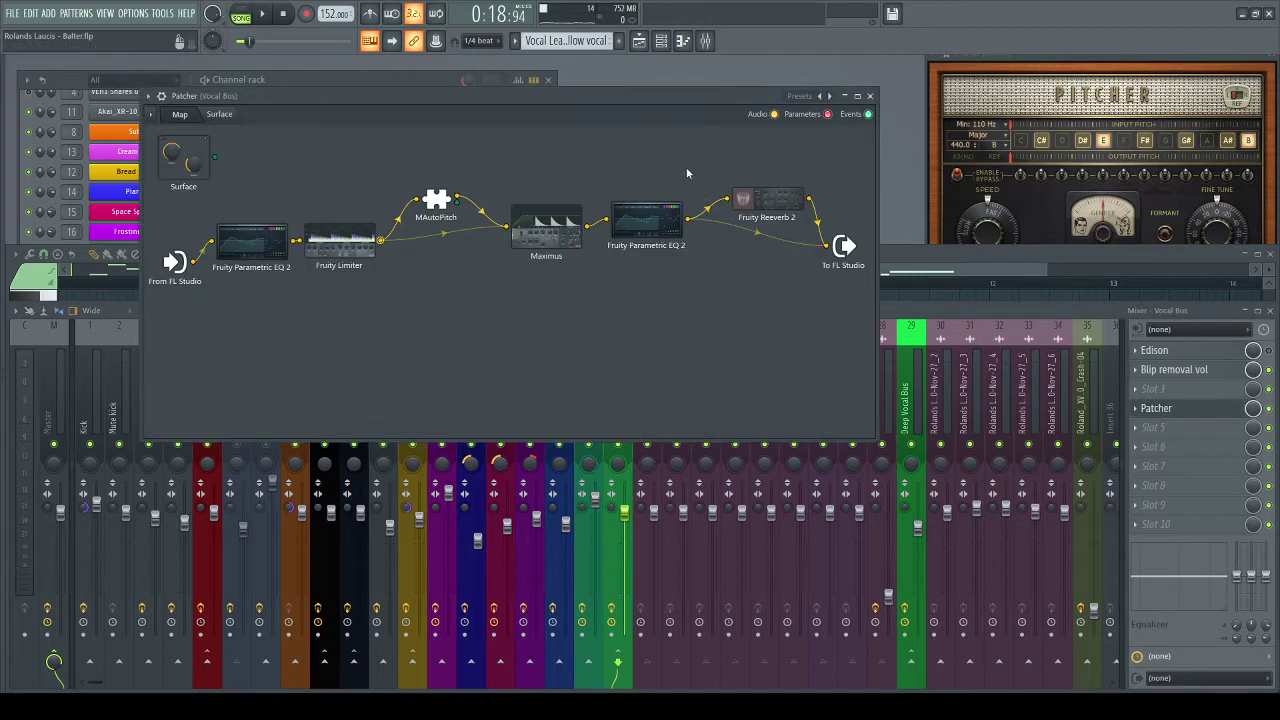
left_click(870, 96)
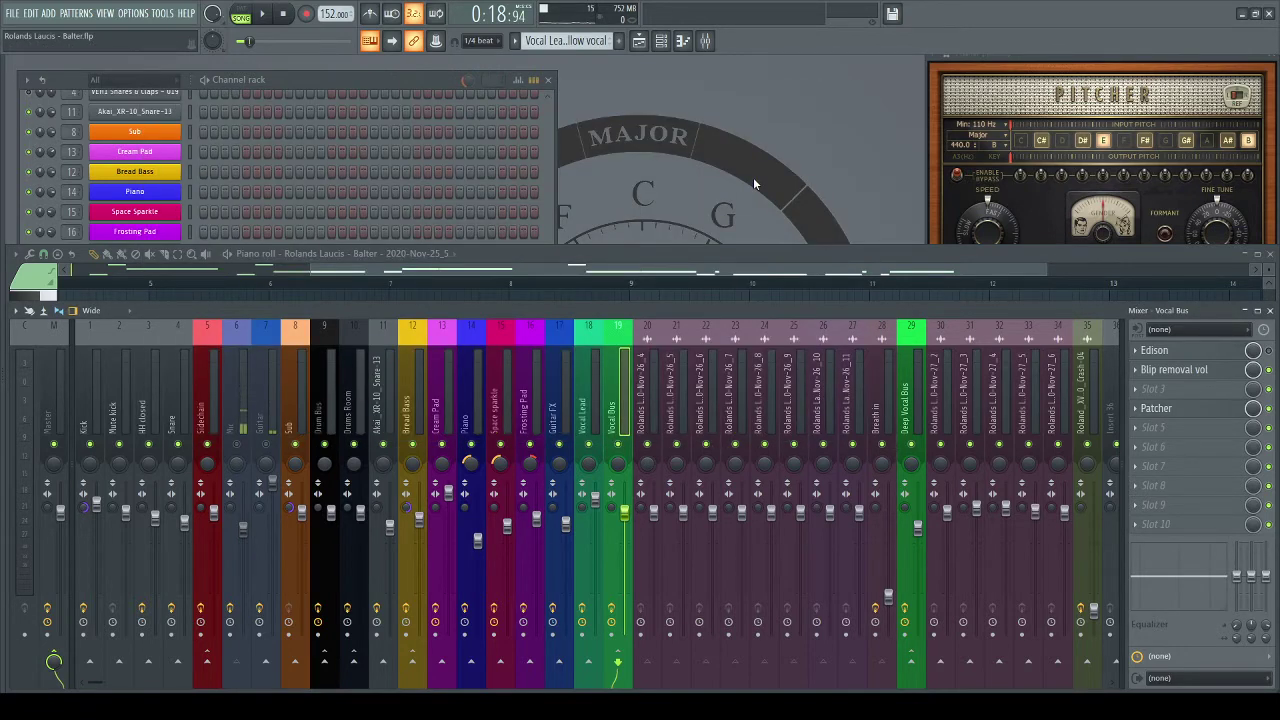
left_click(1187, 410)
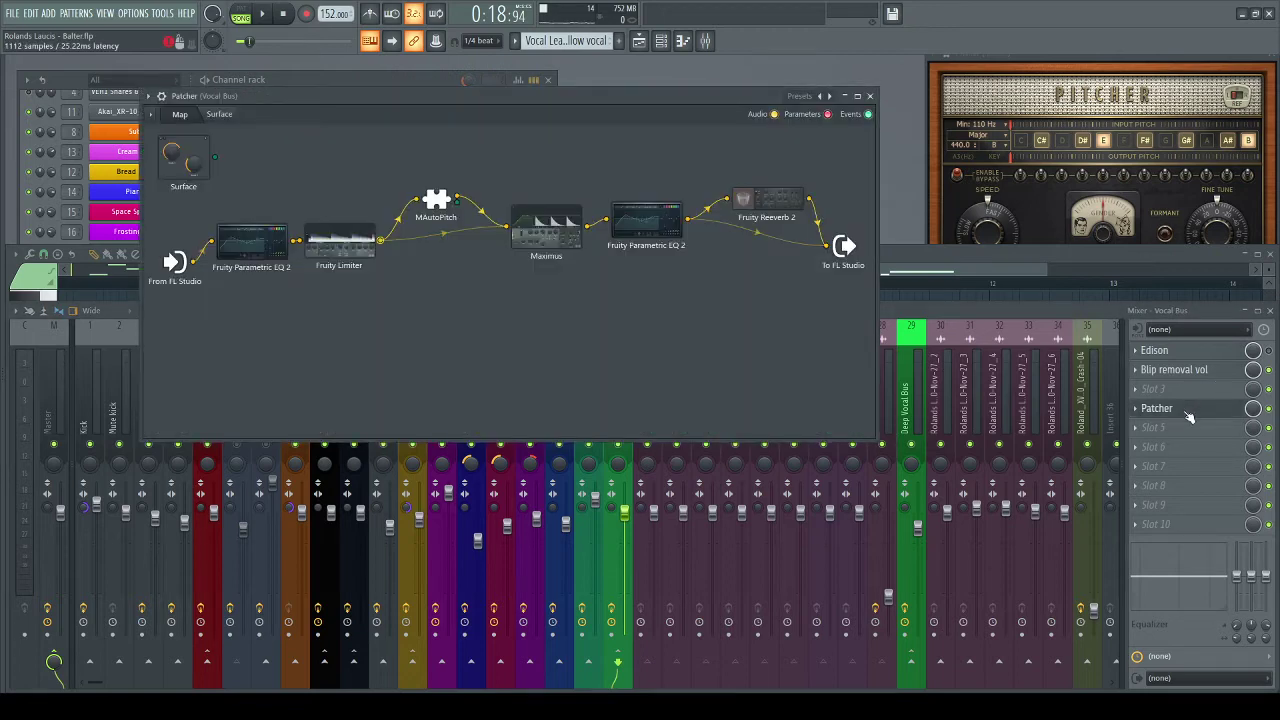
left_click(1188, 410)
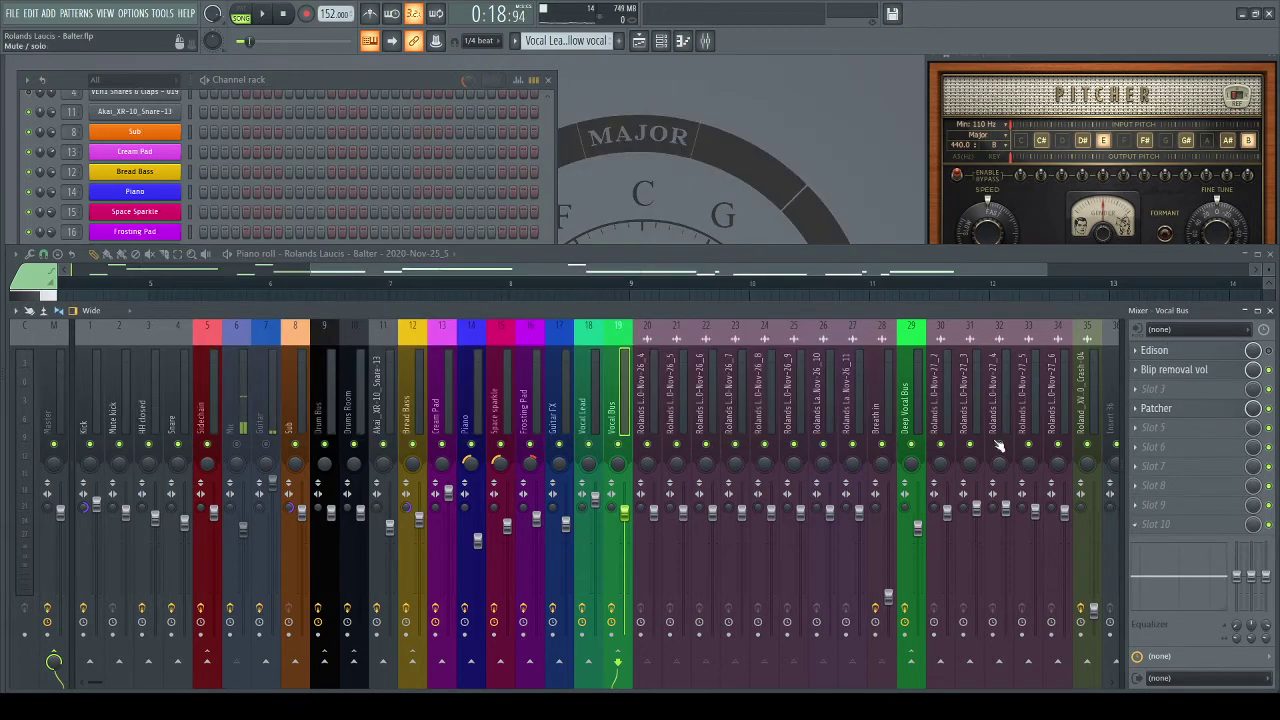
- Select several individual vocal recording tracks in the mixer to check their effect slots and routing to the Vocal Bus
left_click(648, 384)
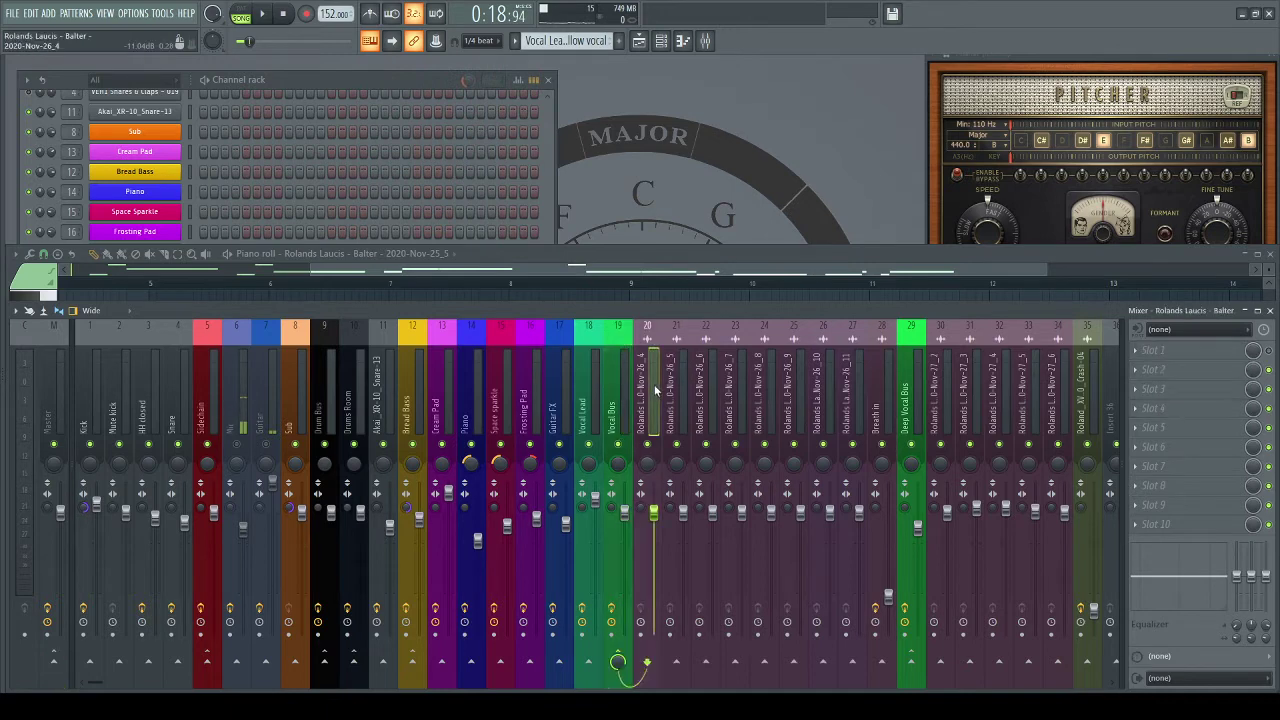
left_click(848, 398)
left_click(688, 388)
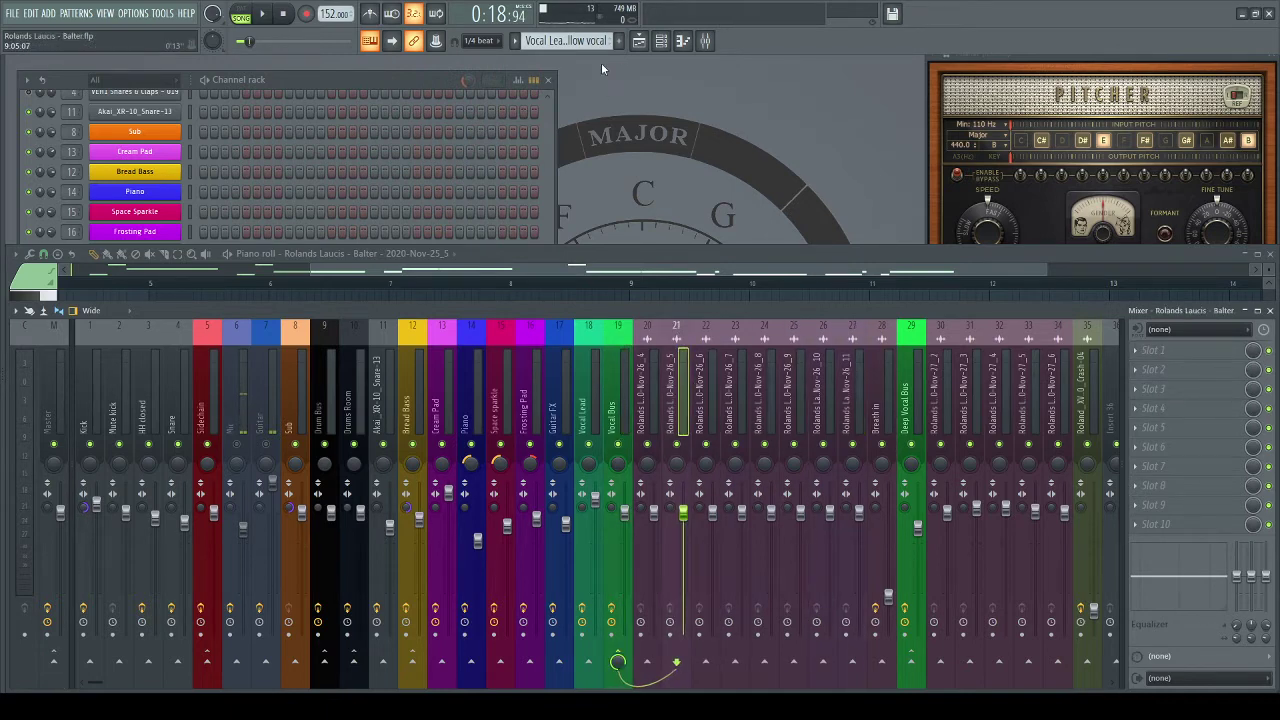
- Audition the first chorus vocal clip on playlist Track 23 and check the effect slots of its mixer track 22
left_click(639, 40)
left_click_drag(528, 437, 573, 368)
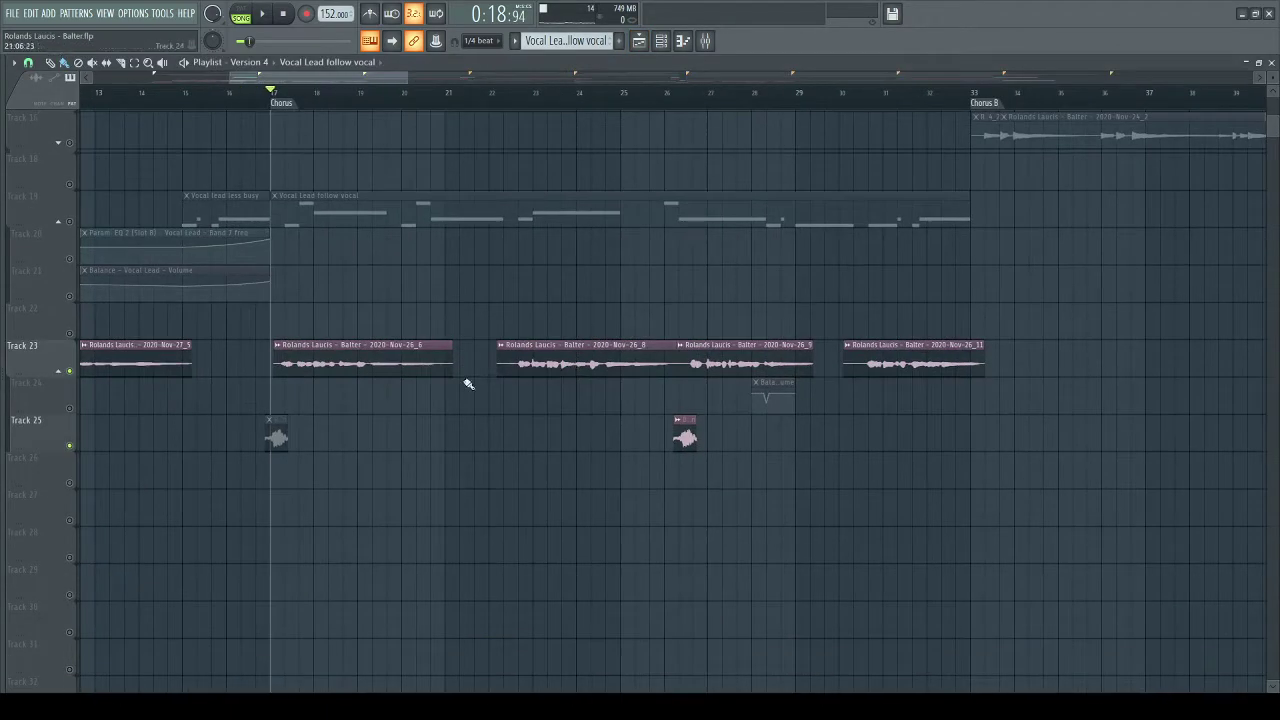
left_click(276, 357)
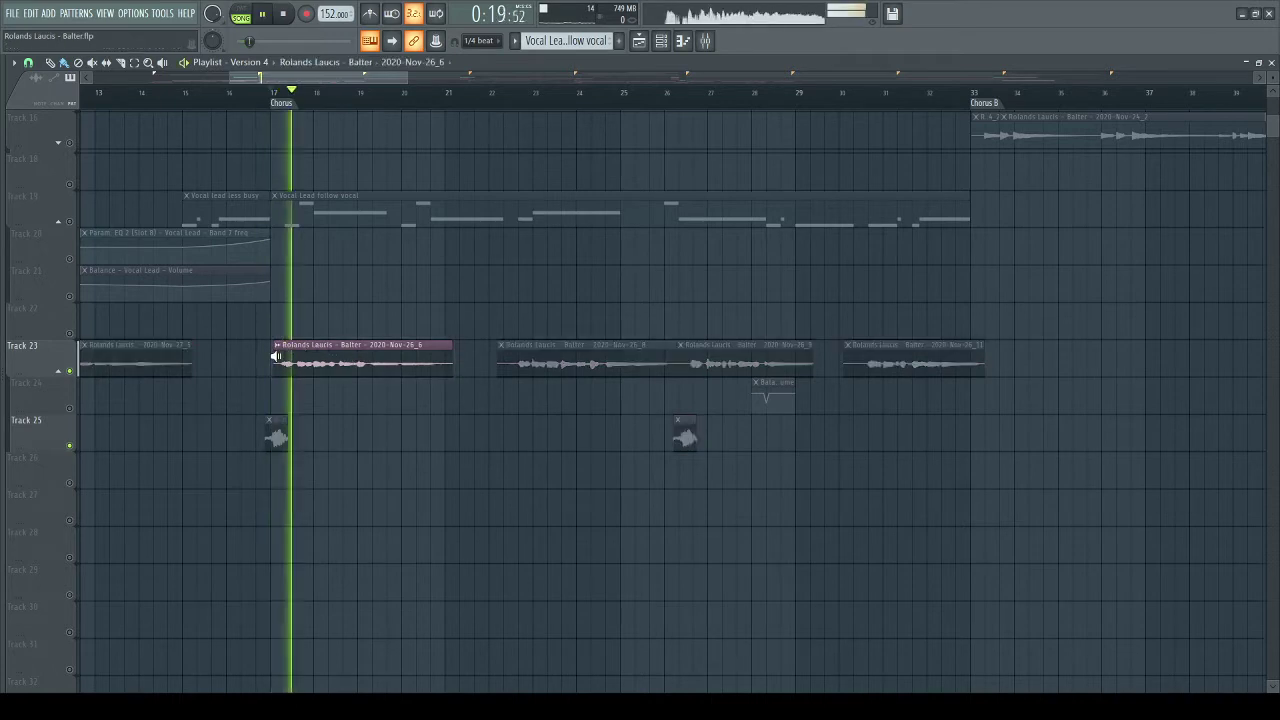
key("space")
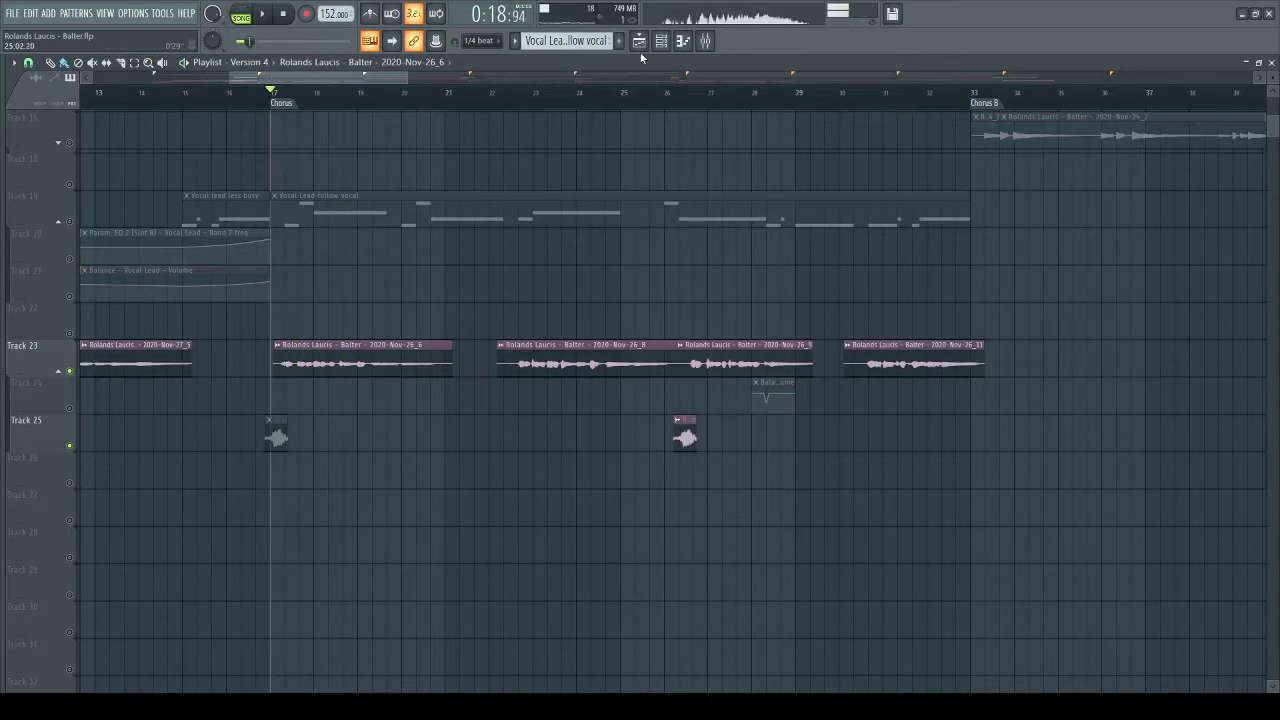
left_click(705, 40)
left_click(708, 395)
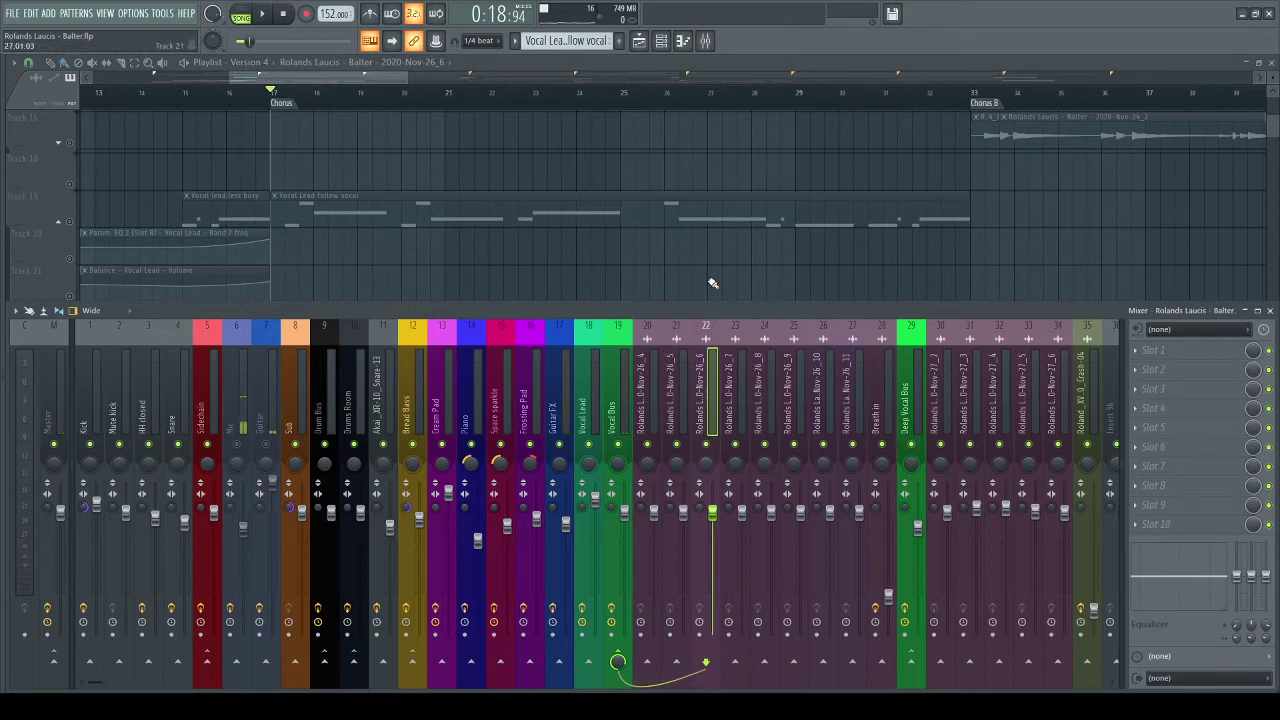
- Return to the playlist and audition the unmuted Breath in clip on Track 25 by itself
key("F9")
left_click_drag(449, 369, 552, 400)
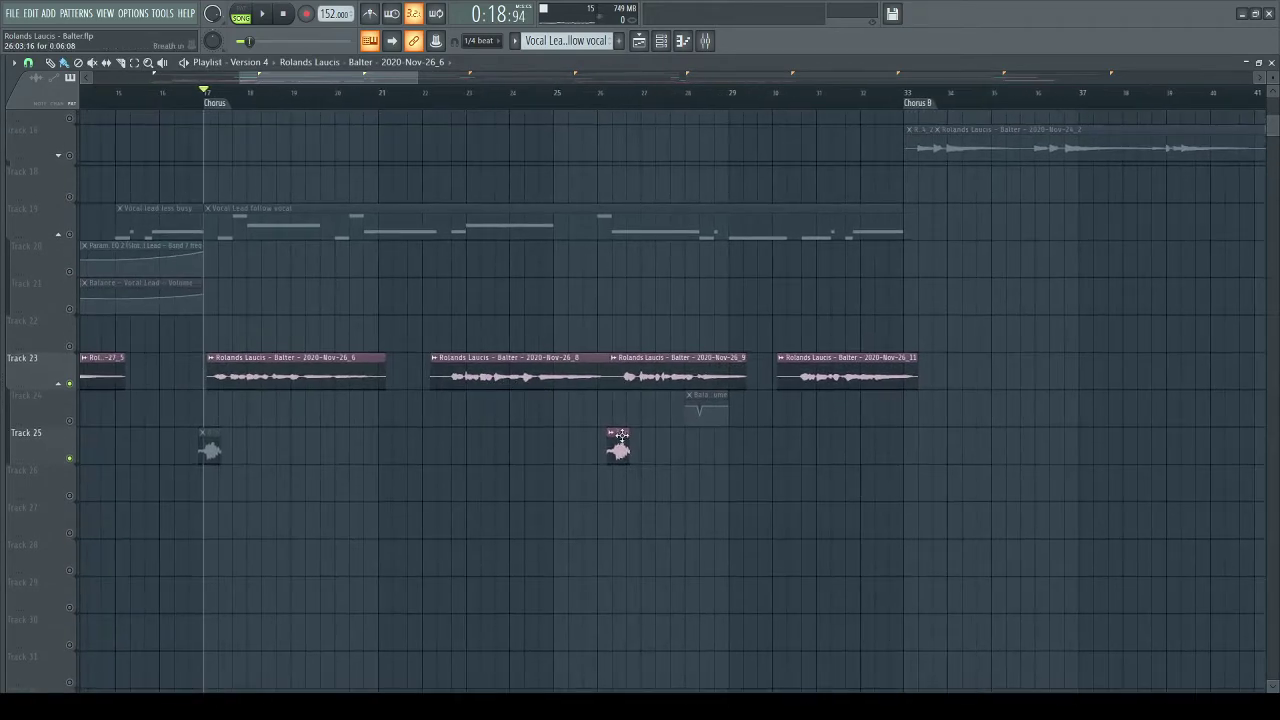
left_click(609, 457)
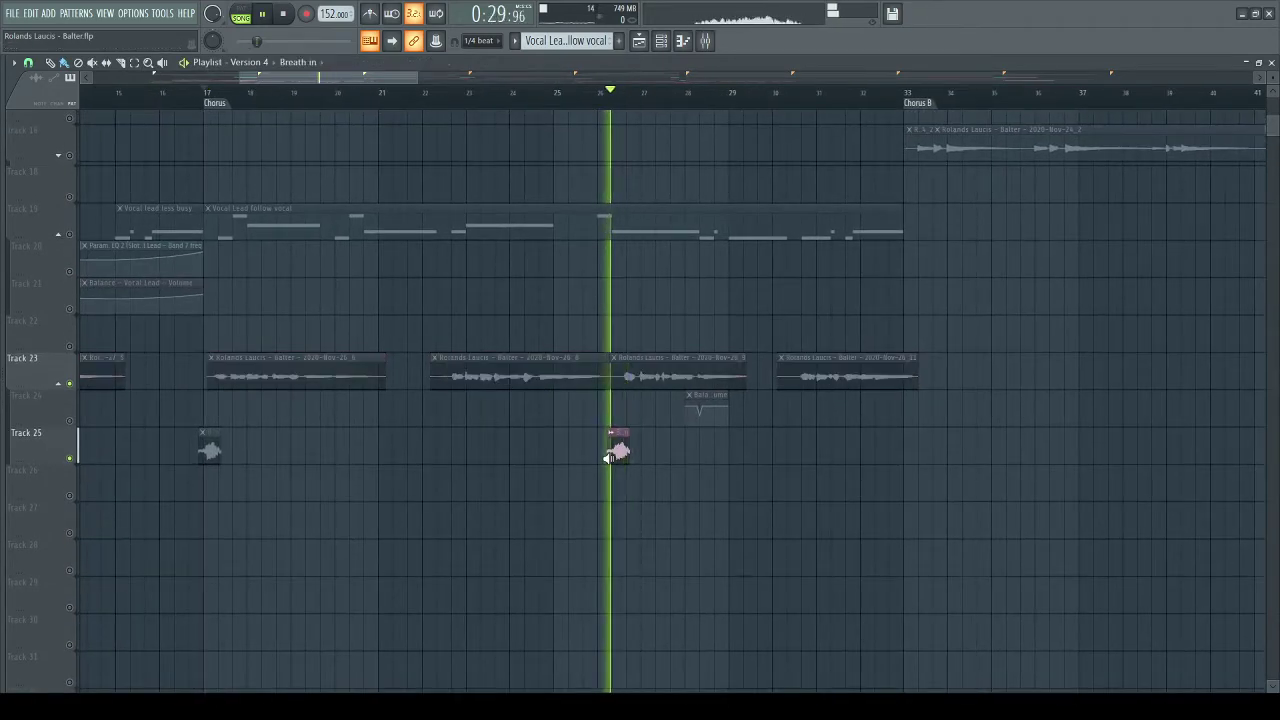
- Compare playback from bar 26 with the Breath in clip on Track 25 muted and with it unmuted
scroll(610, 106, "up", 3)
left_click(609, 96)
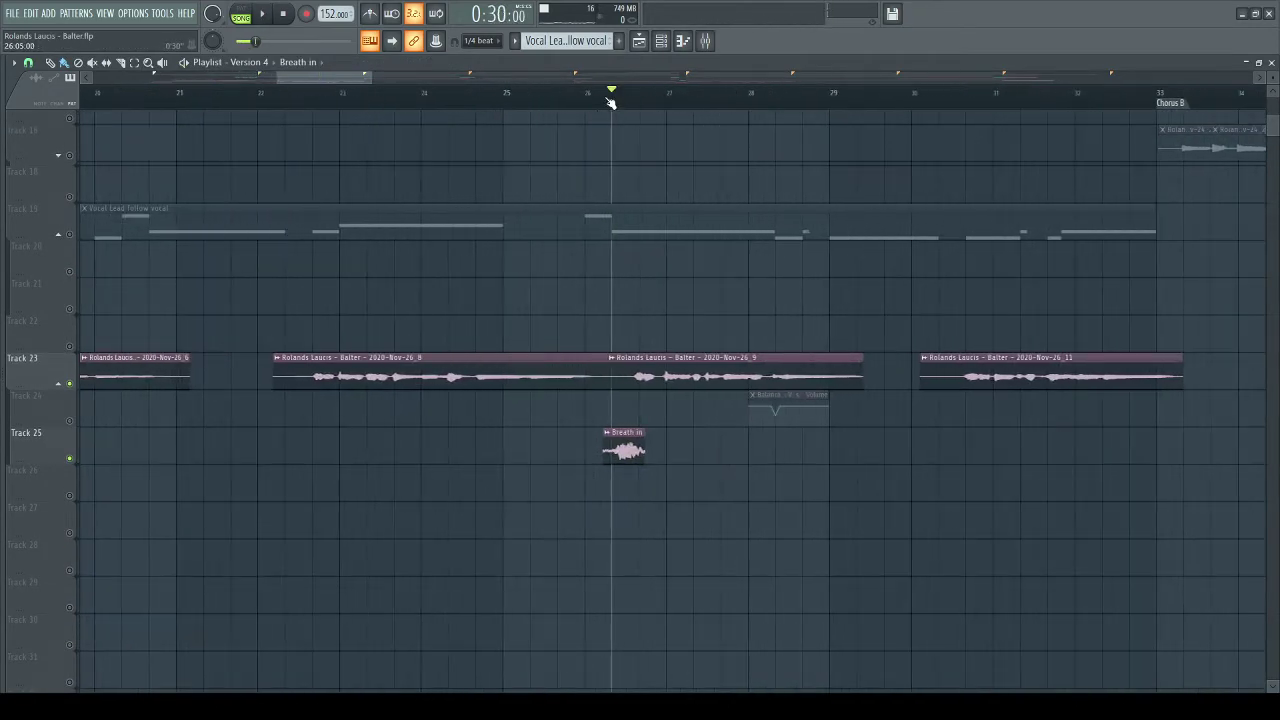
right_click(635, 452, "alt")
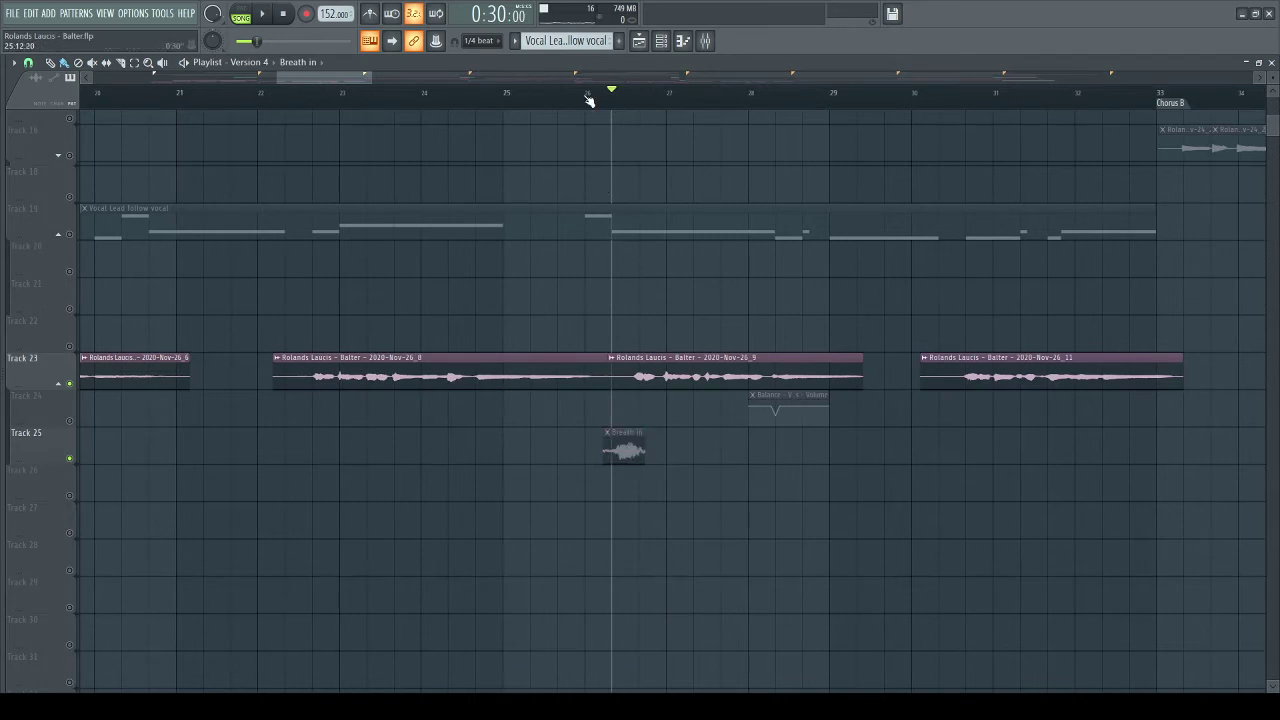
left_click(587, 96)
key("space")
key("space")
right_click(627, 452, "alt")
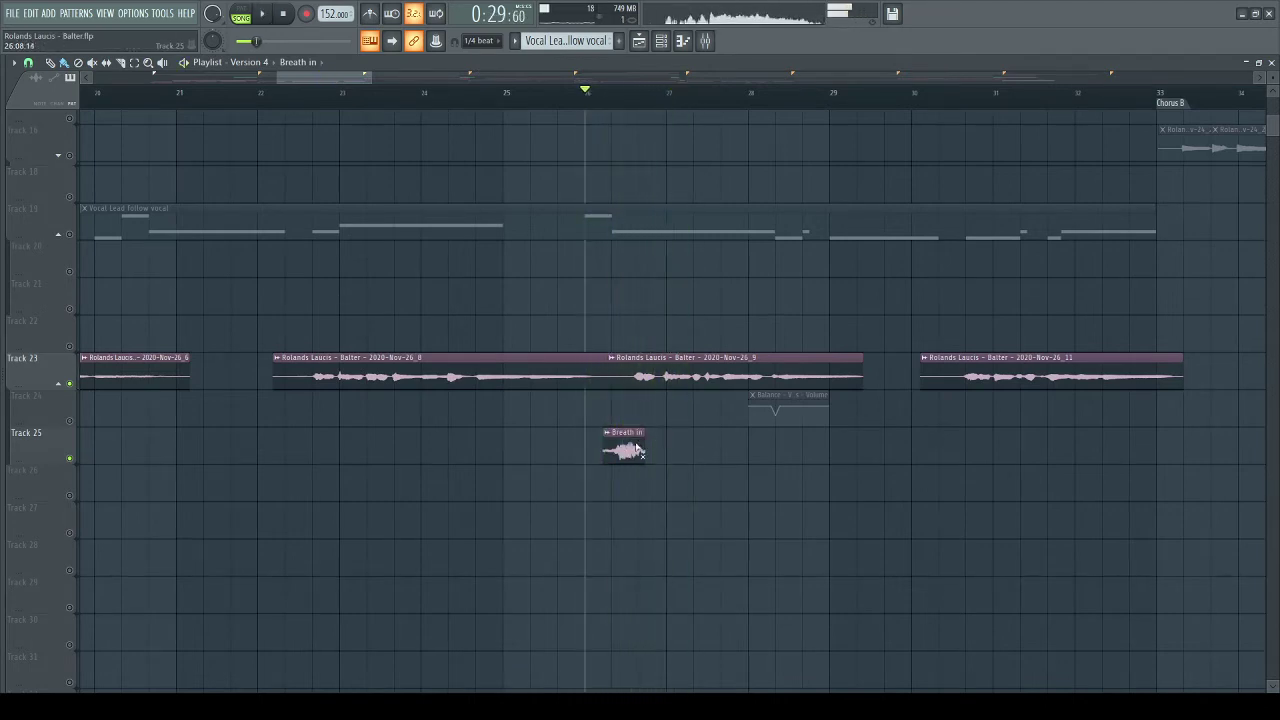
key("space")
key("space")
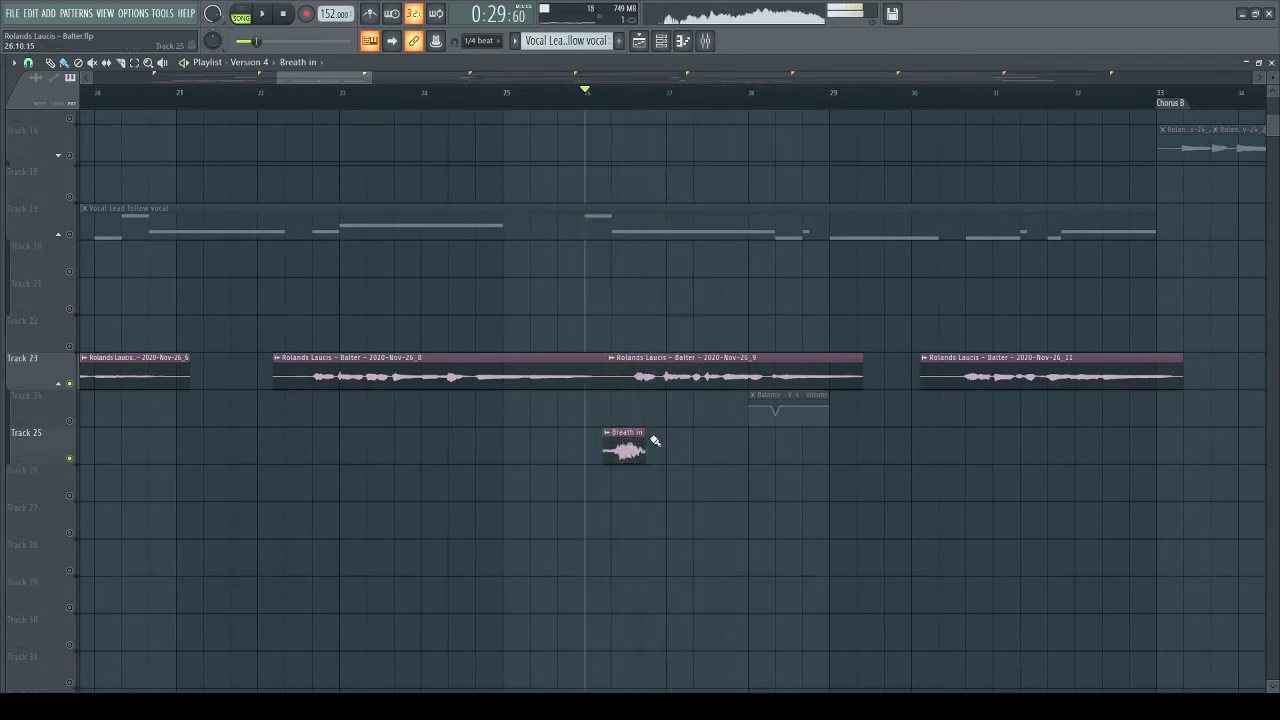
- Go back to the start of the arrangement and set the playhead at bar 1
scroll(606, 104, "down", 4)
scroll(606, 106, "down", 1)
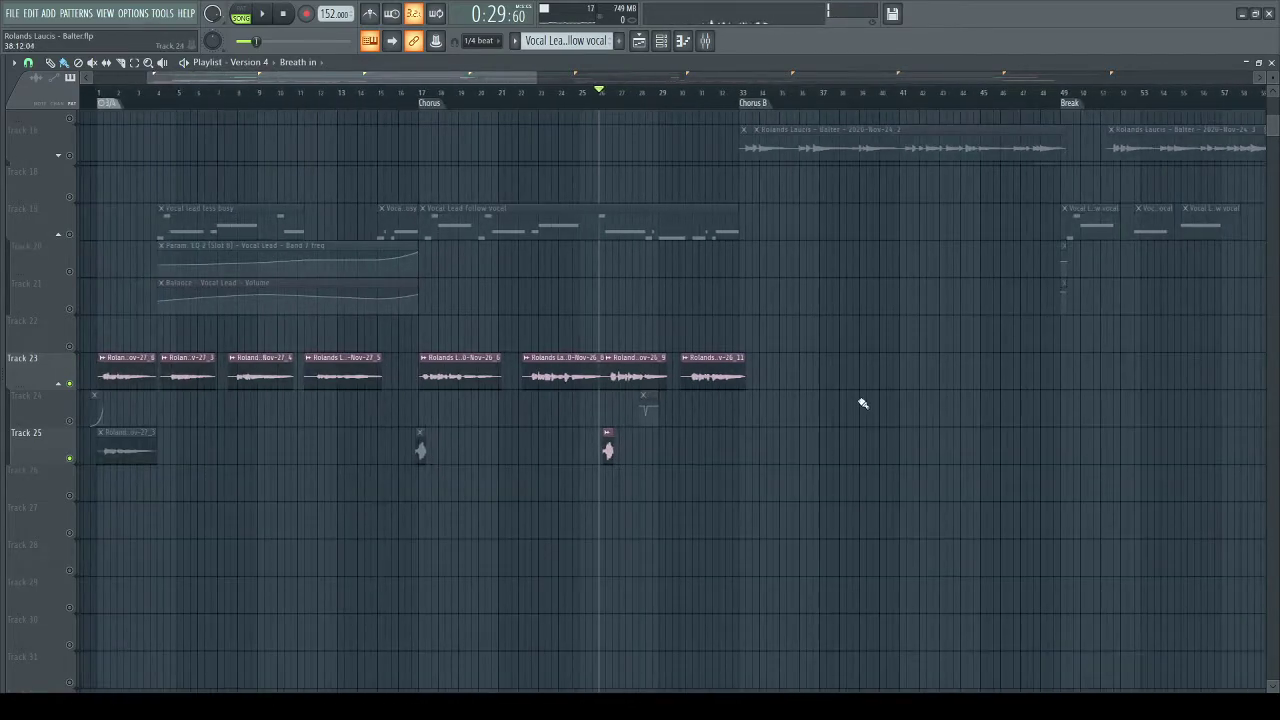
left_click_drag(828, 422, 1217, 410)
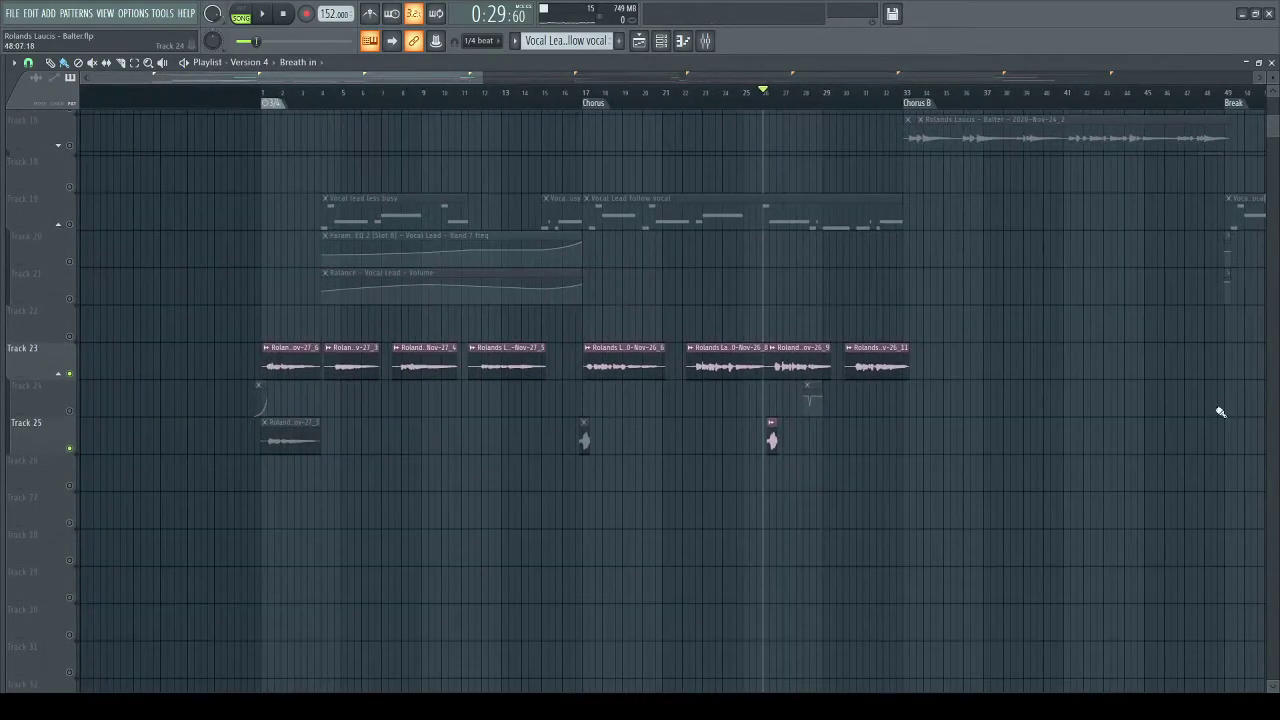
left_click_drag(988, 285, 916, 357)
scroll(916, 357, "down", 2)
scroll(342, 86, "up", 3)
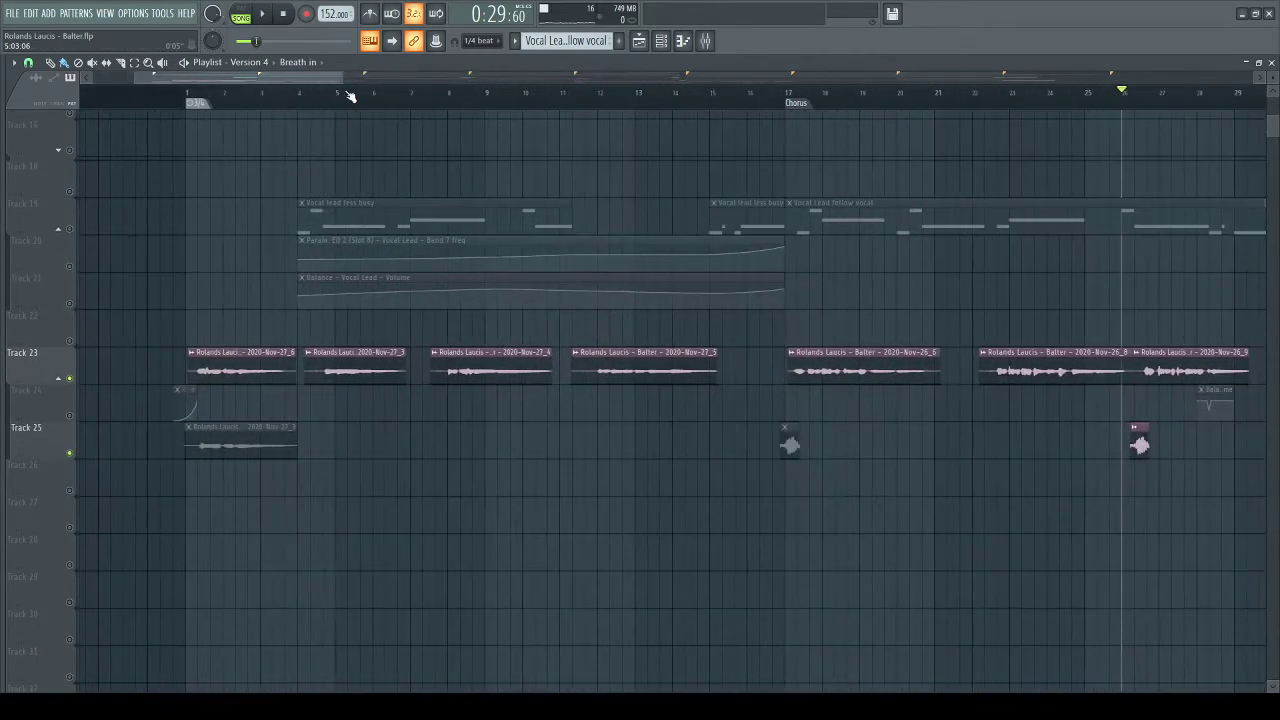
left_click_drag(216, 133, 328, 165)
left_click(270, 93)
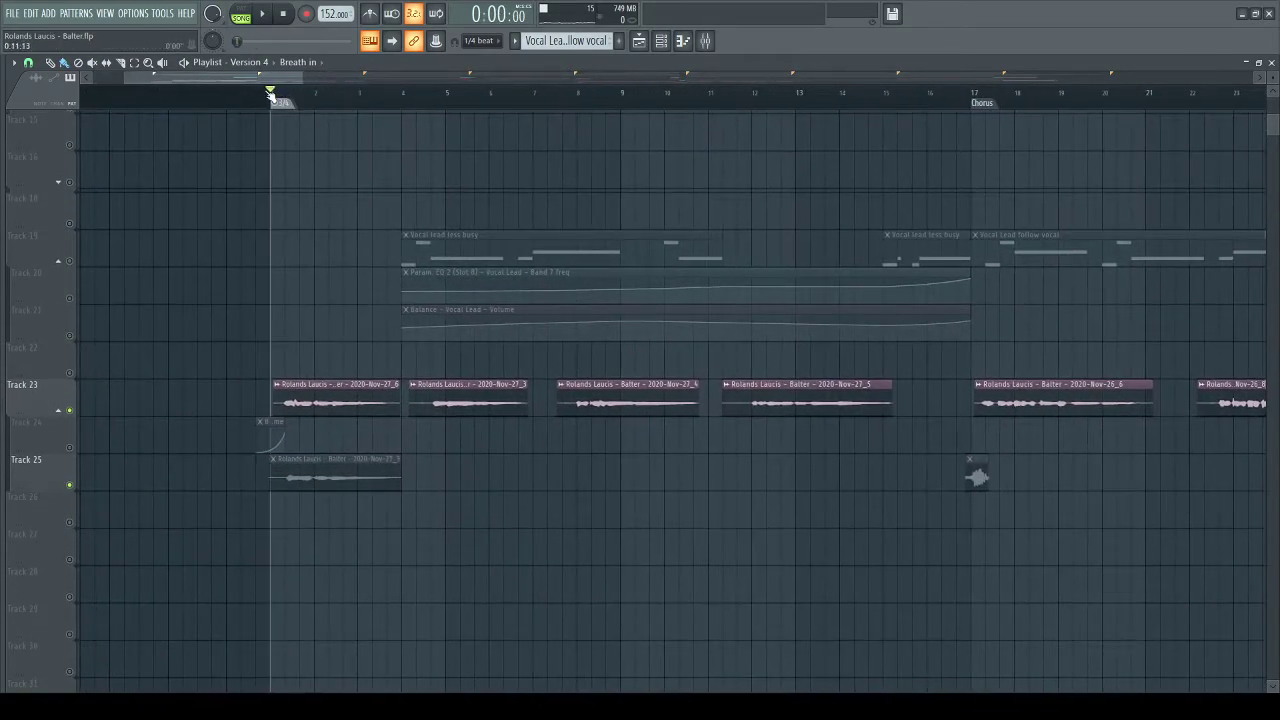
- Examine the four verse vocal clips on Track 23 and start playing them from bar 1
scroll(287, 103, "up", 2)
left_click_drag(633, 410, 549, 441)
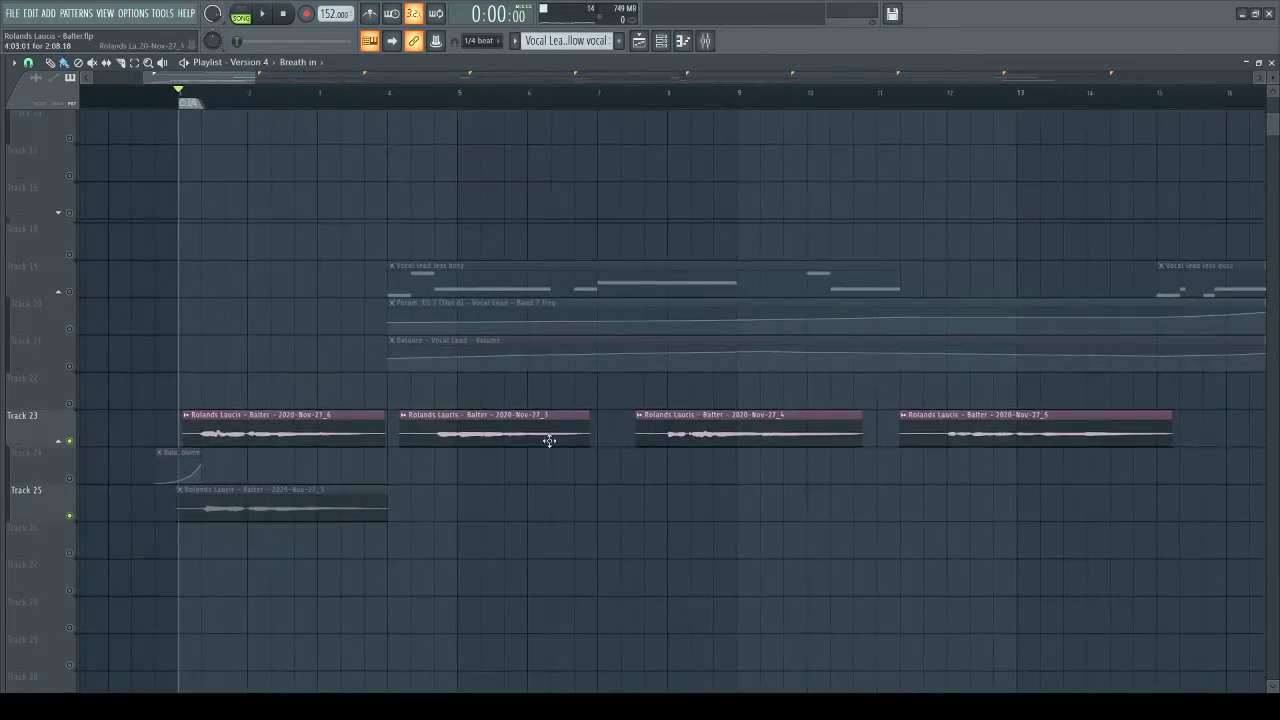
scroll(472, 108, "down", 4)
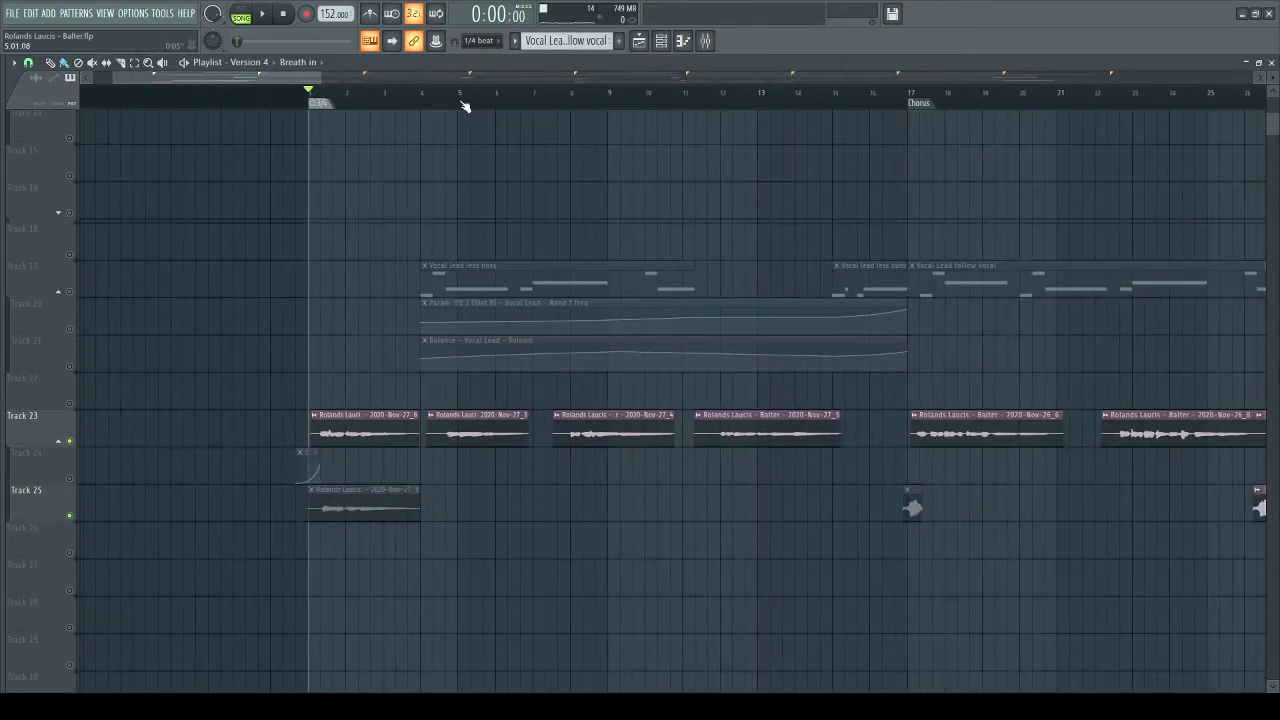
scroll(463, 106, "up", 3)
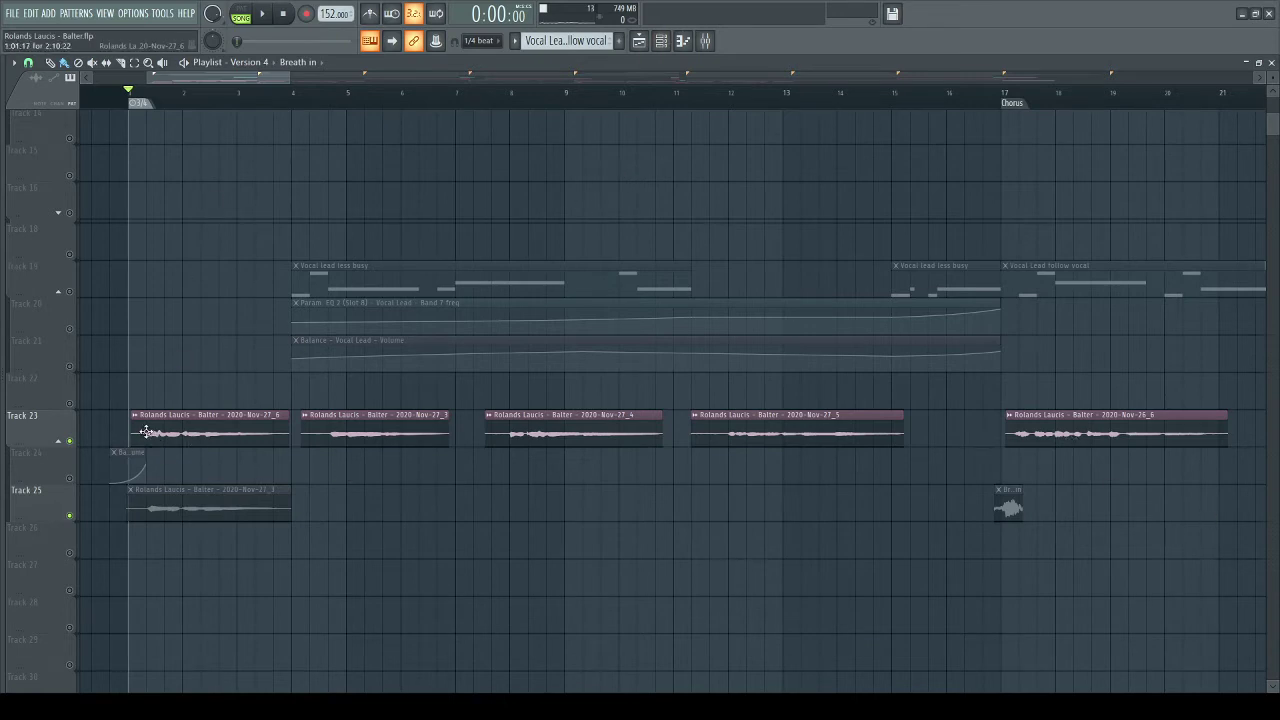
key("space")
- Open the Deep Vocal Bus Patcher from the mixer during playback, widened to show its full effect chain, and stop playback
left_click(705, 40)
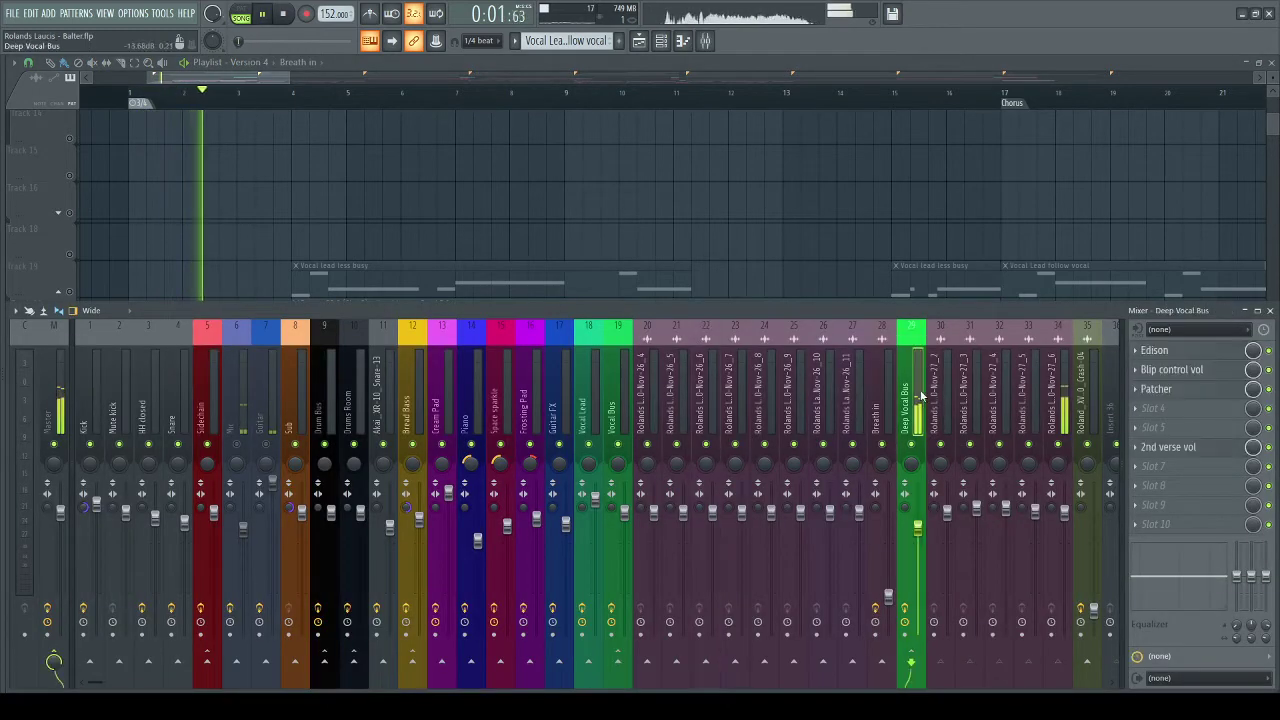
left_click(1196, 391)
left_click_drag(366, 448, 394, 283)
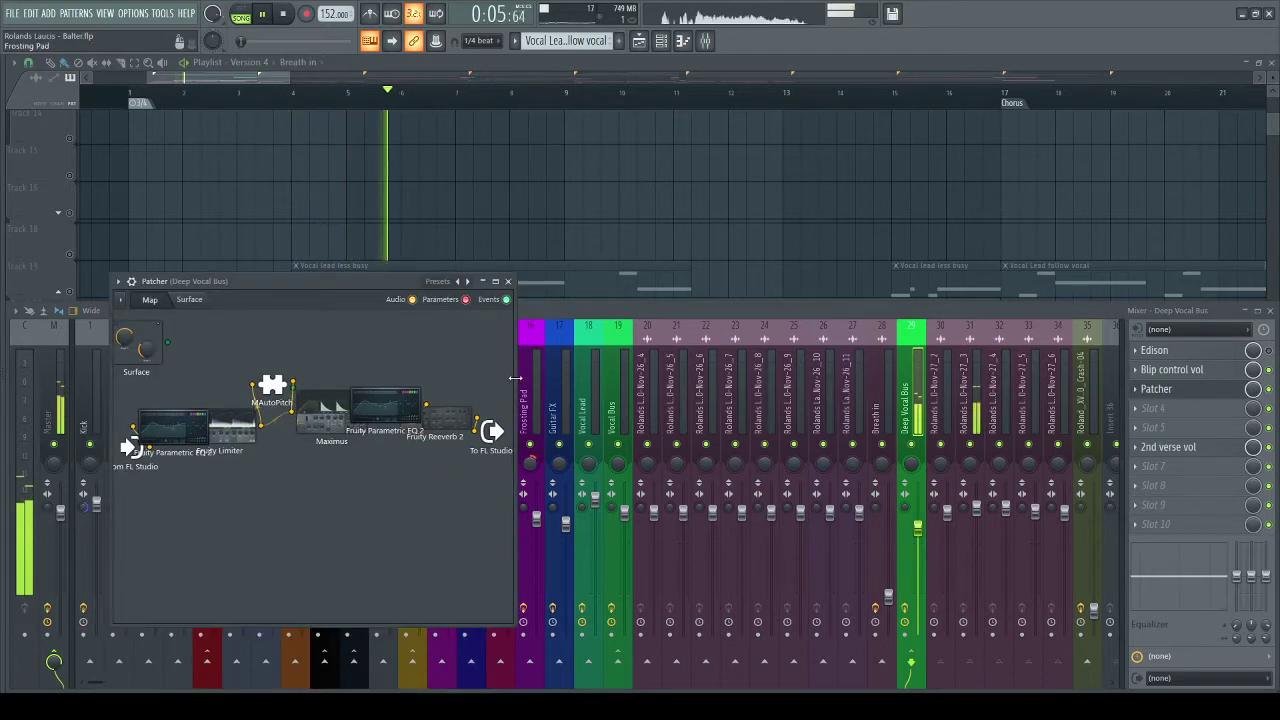
left_click_drag(514, 378, 838, 378)
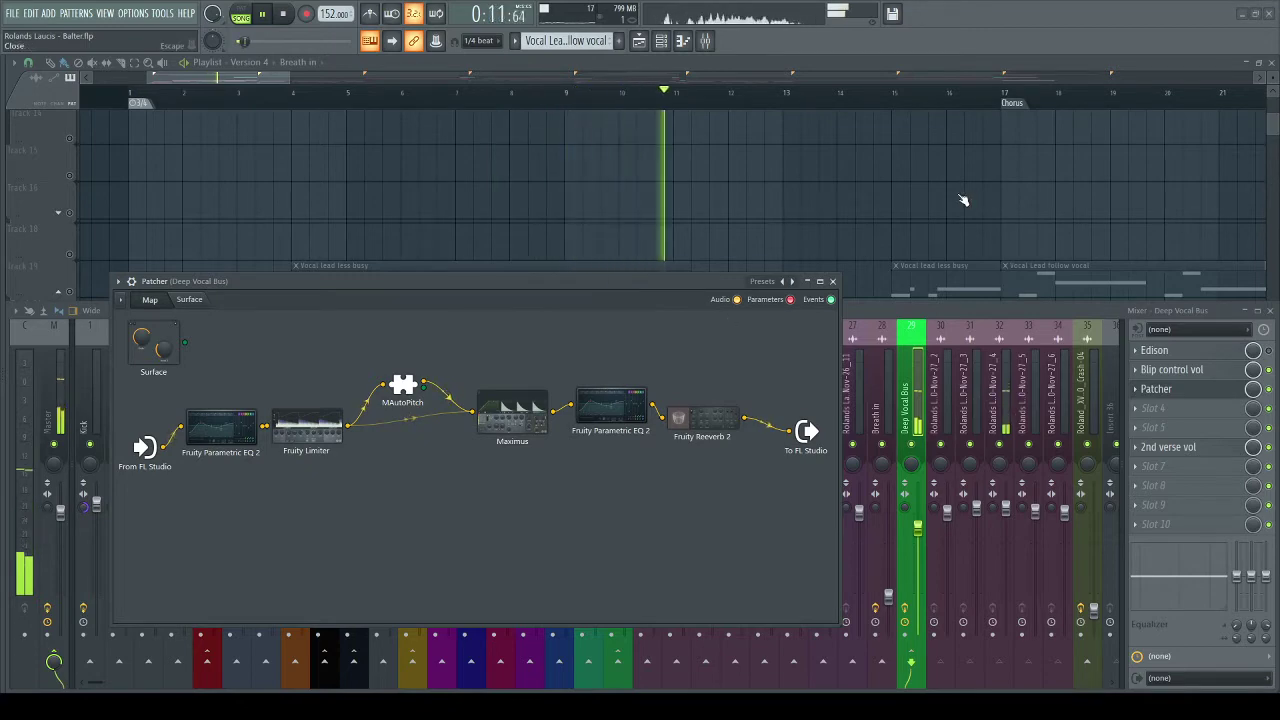
right_click(594, 231)
key("space")
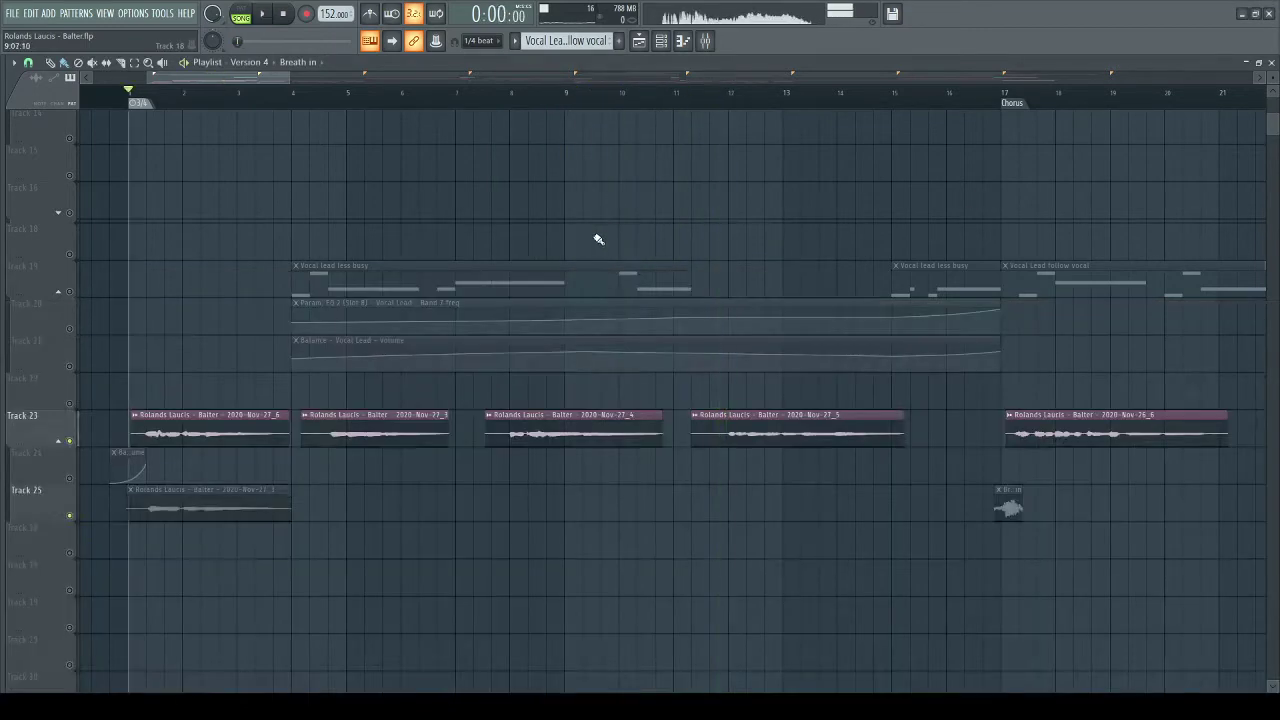
- Close the playlist, examine the Deep Vocal Bus Patcher chain with the verse vocals playing, and close the Patcher
left_click(1271, 62)
left_click_drag(445, 287, 465, 244)
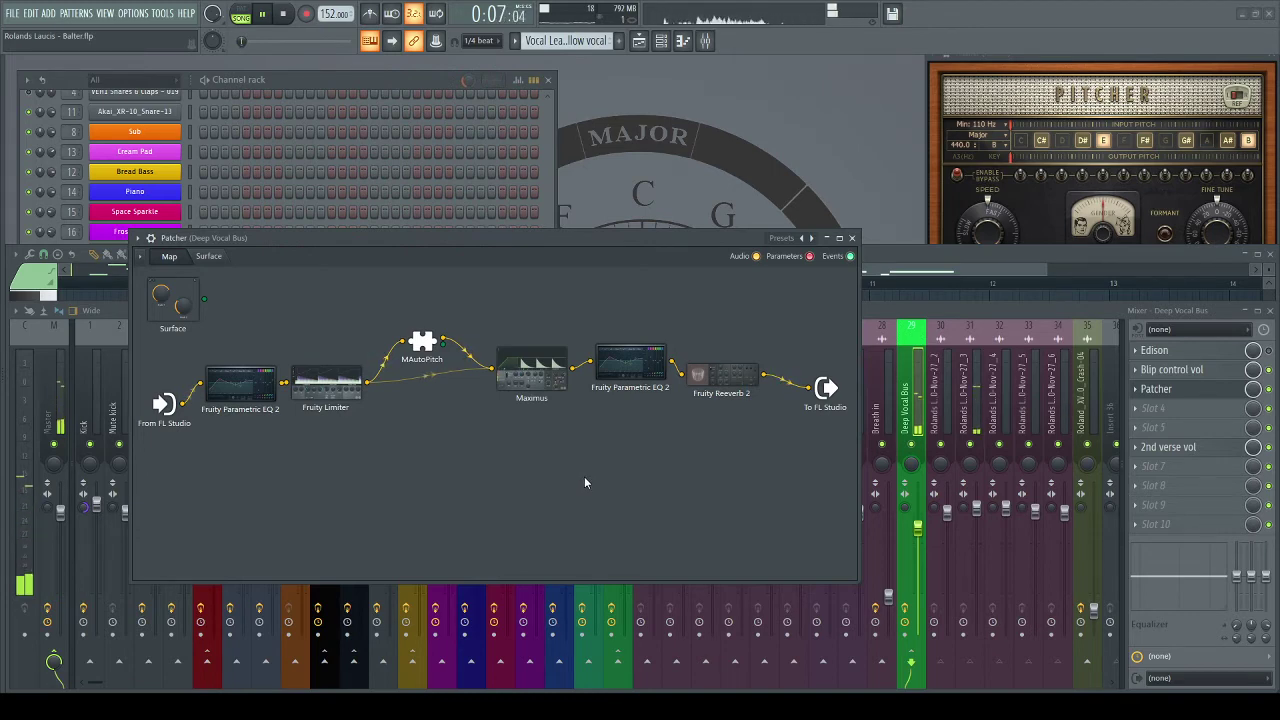
key("space")
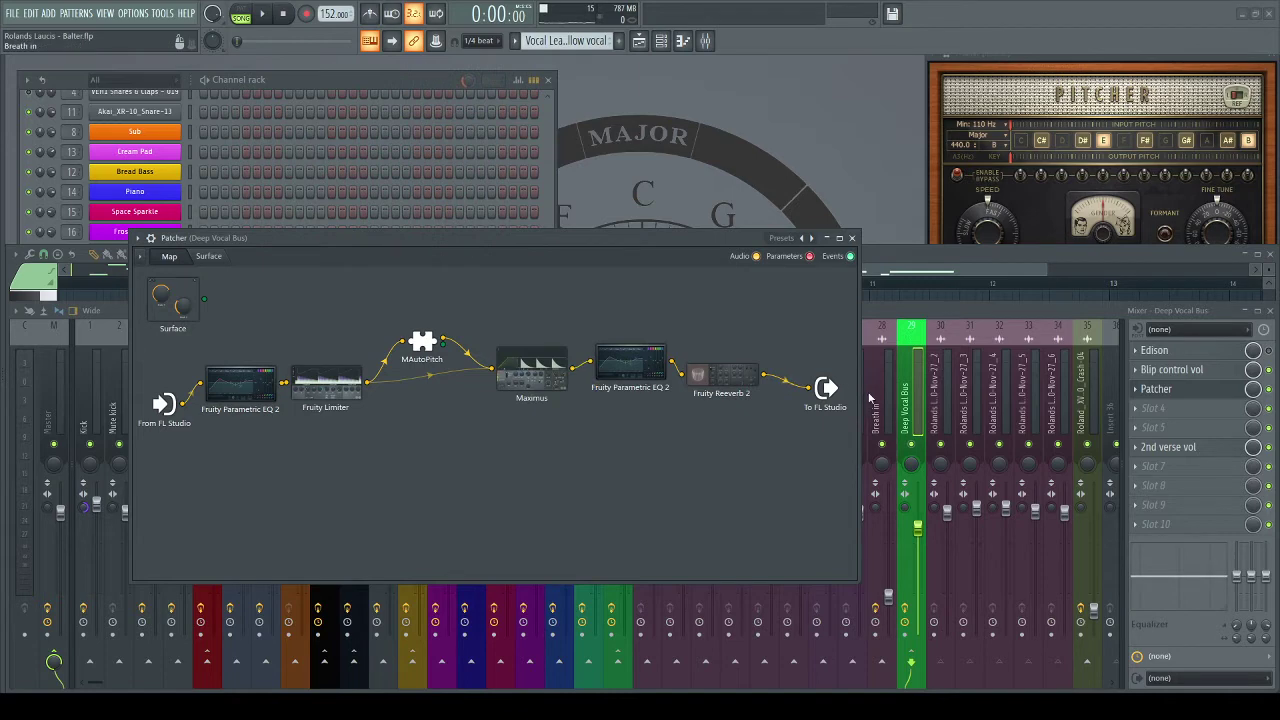
left_click(852, 238)
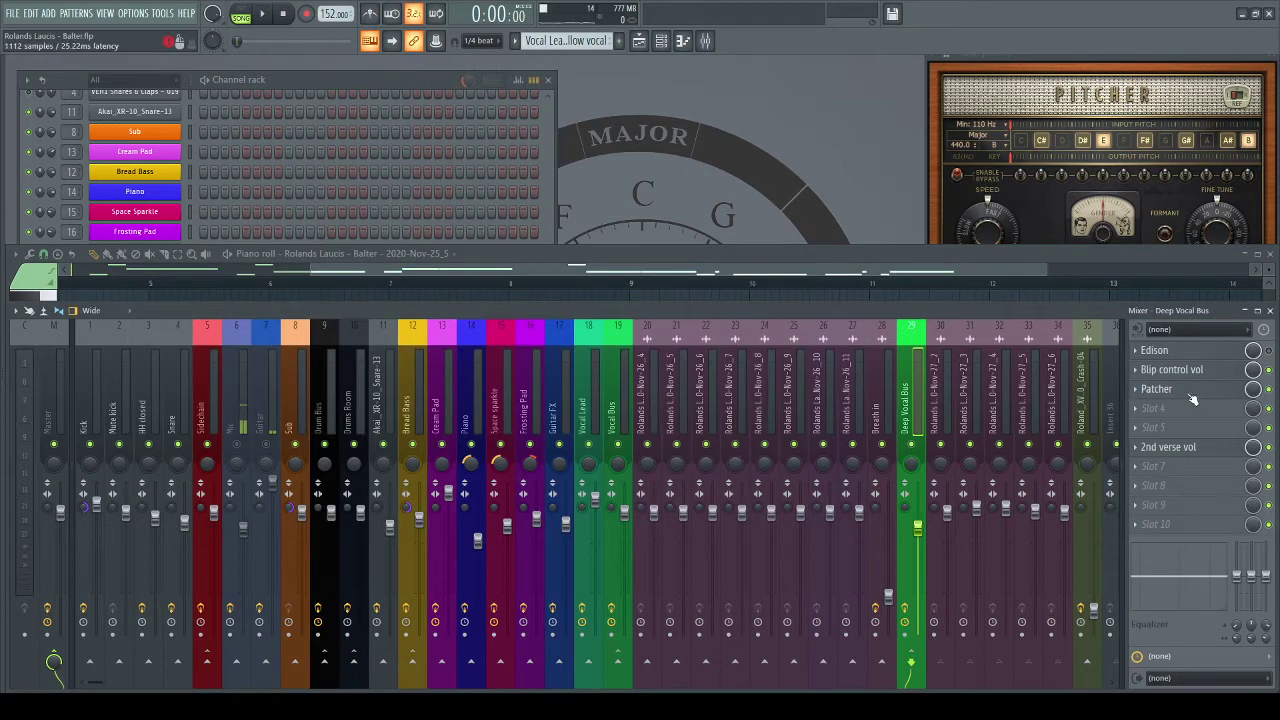
- Return to the playlist and unmute all tracks by releasing the solo on Track 23
left_click(639, 40)
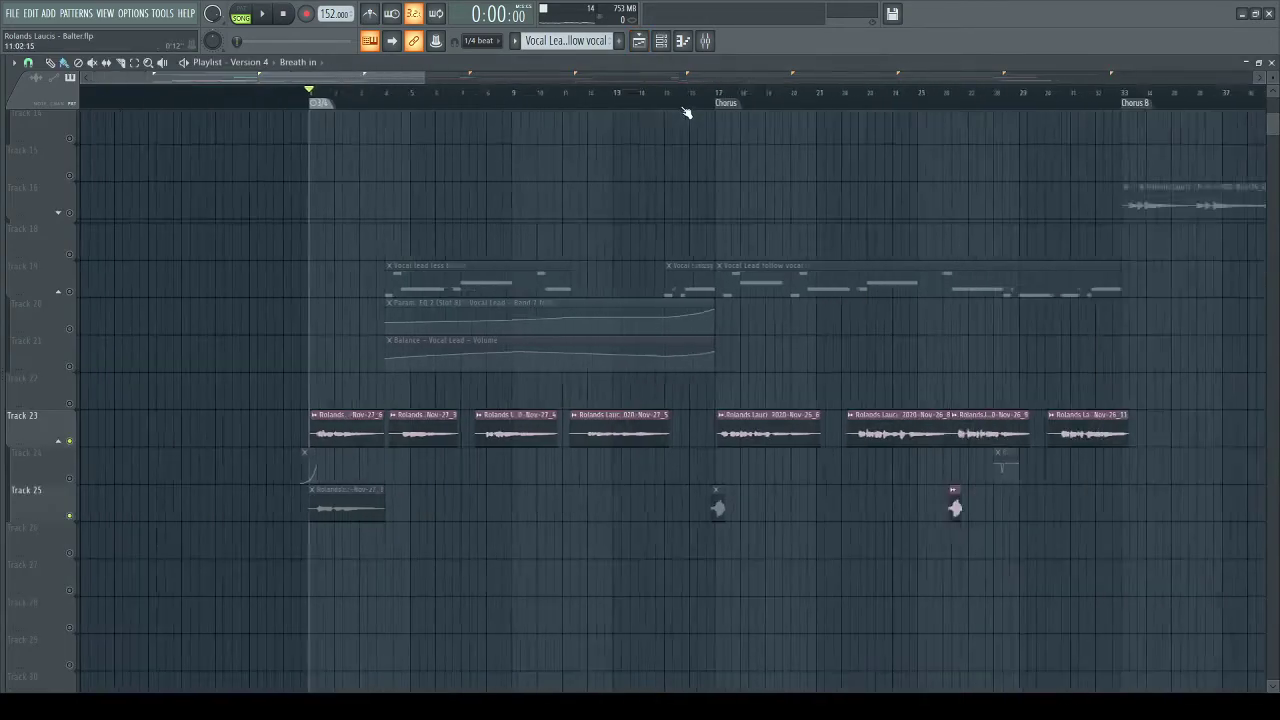
scroll(760, 172, "down", 2)
left_click_drag(566, 283, 448, 343)
right_click(71, 500)
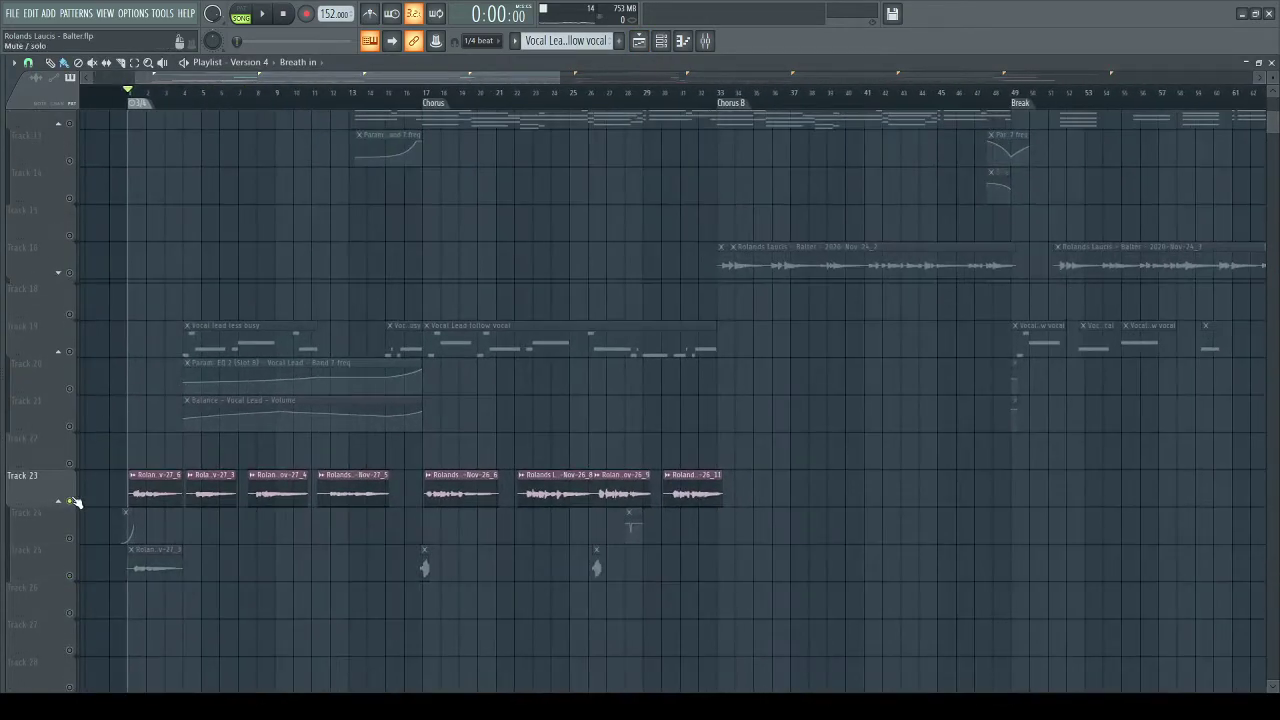
right_click(71, 500)
- Play the full arrangement from bar 47 through the transition into the Break section
left_click_drag(368, 434, 1037, 371)
scroll(675, 98, "up", 4)
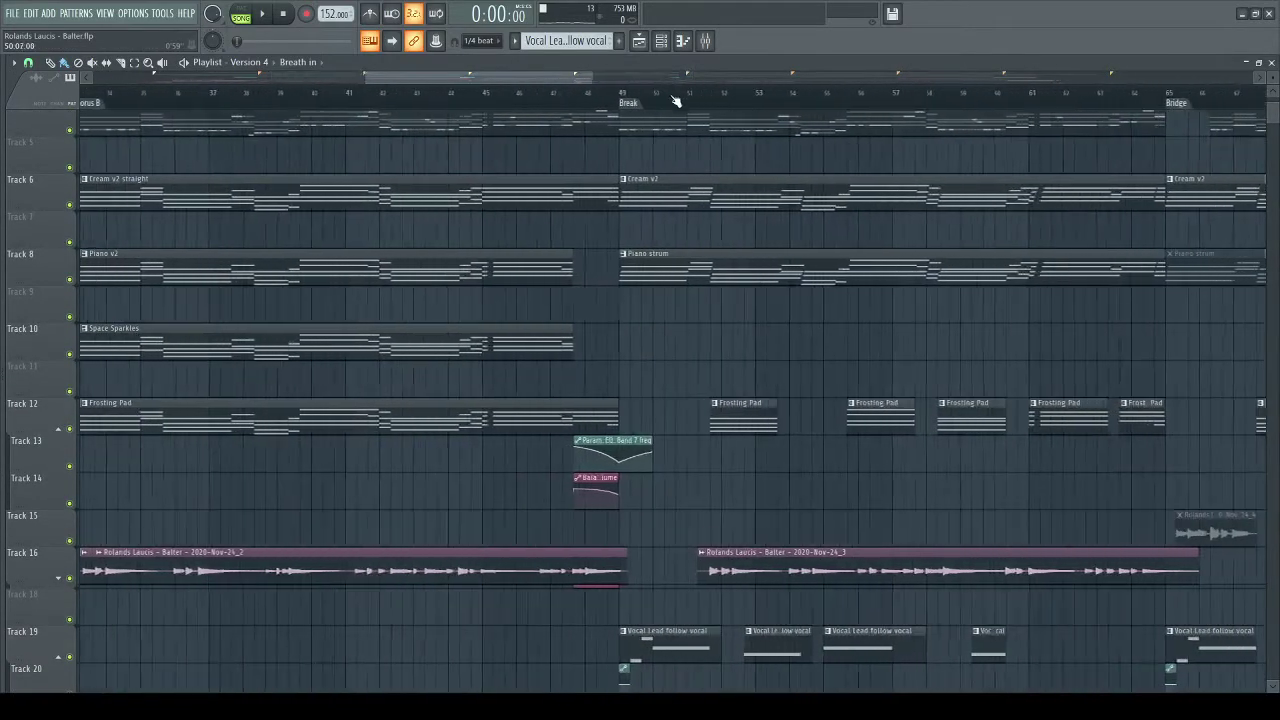
left_click_drag(800, 506, 884, 369)
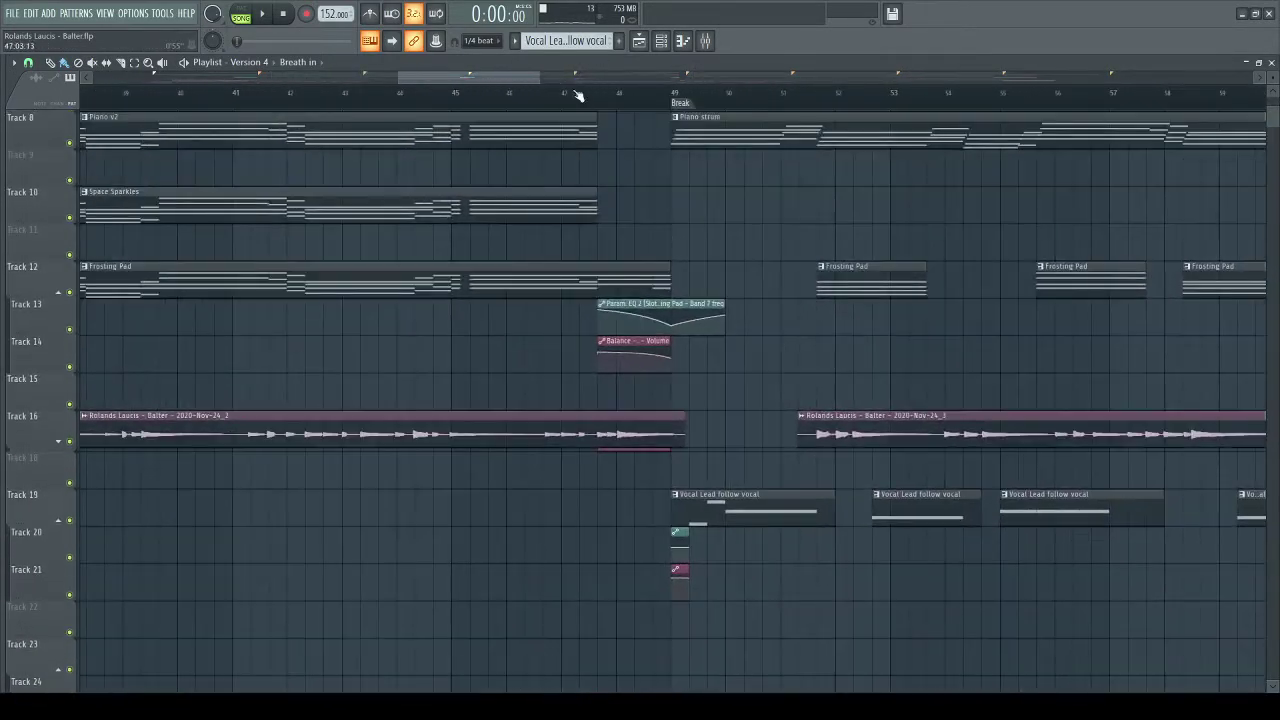
left_click_drag(679, 182, 593, 241)
left_click(478, 98)
key("space")
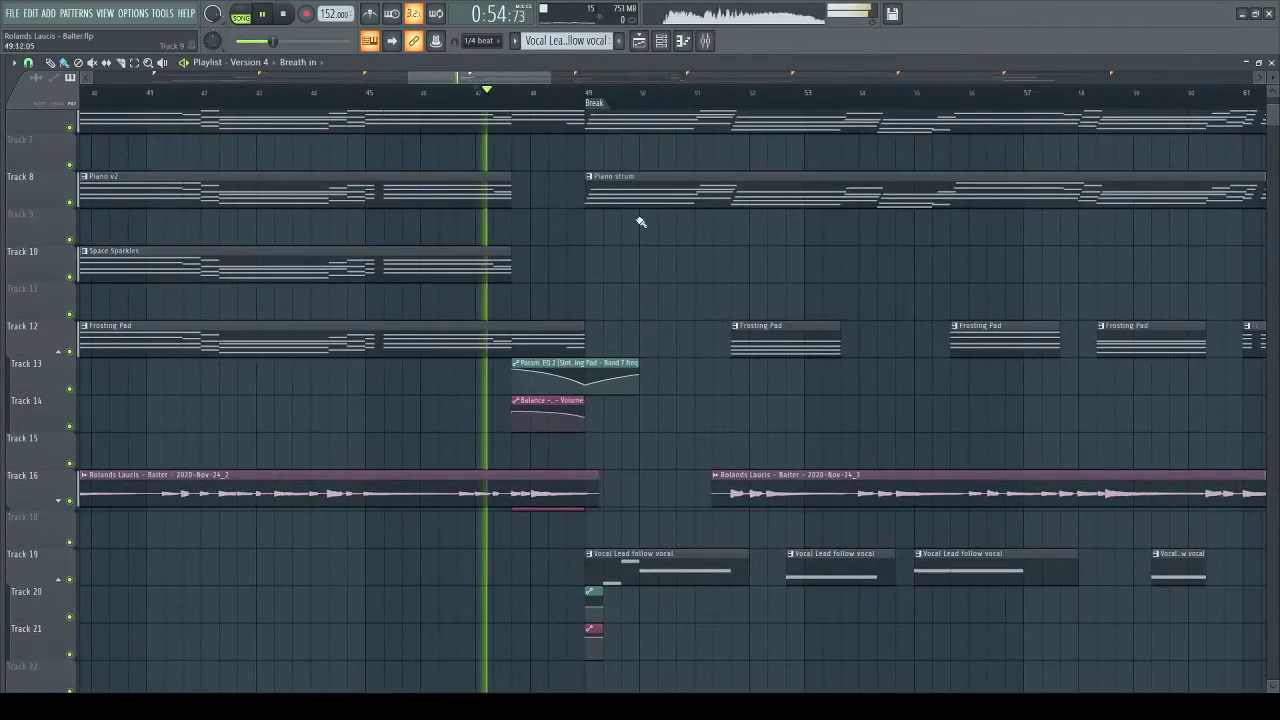
left_click_drag(765, 320, 691, 338)
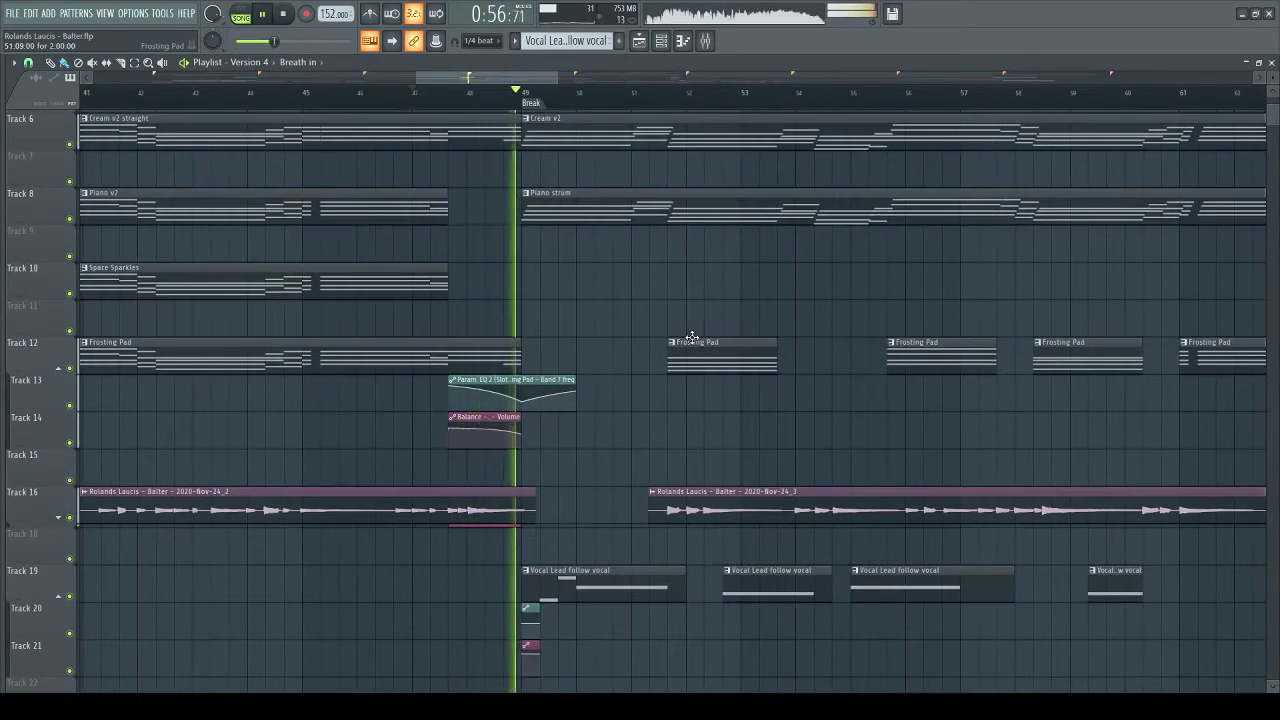
left_click_drag(709, 429, 571, 280)
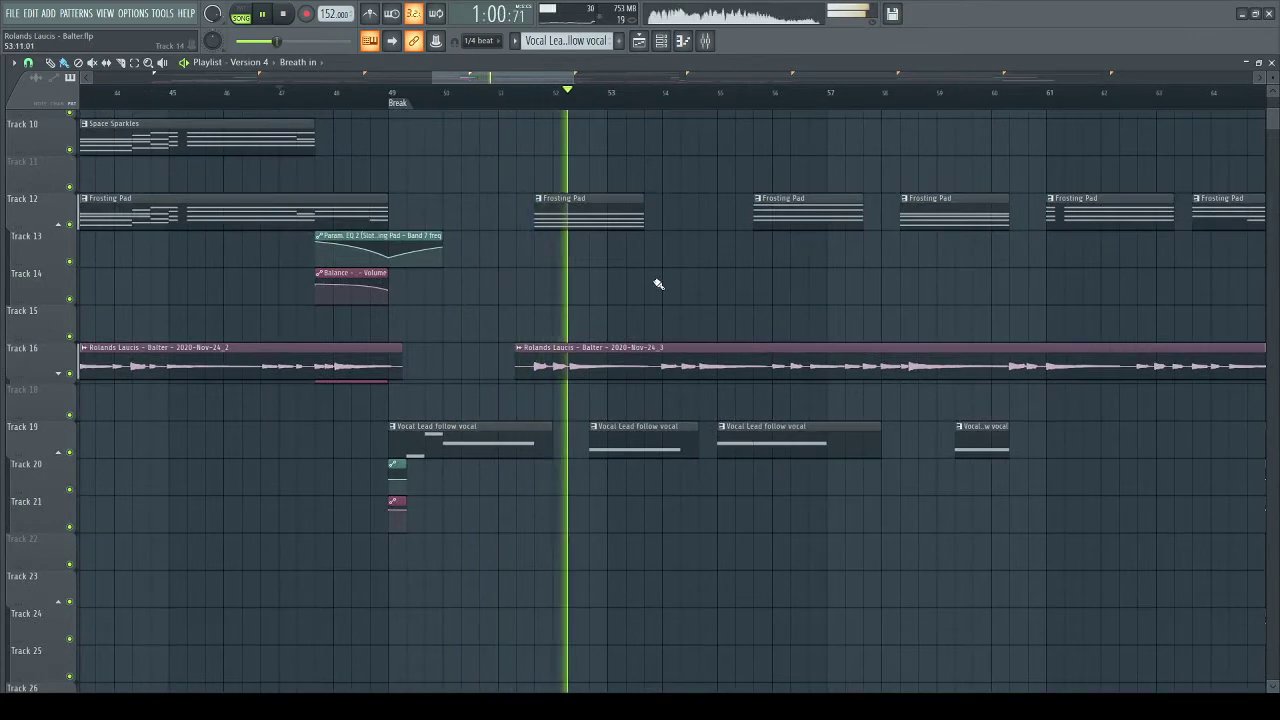
left_click_drag(658, 284, 526, 320)
key("space")
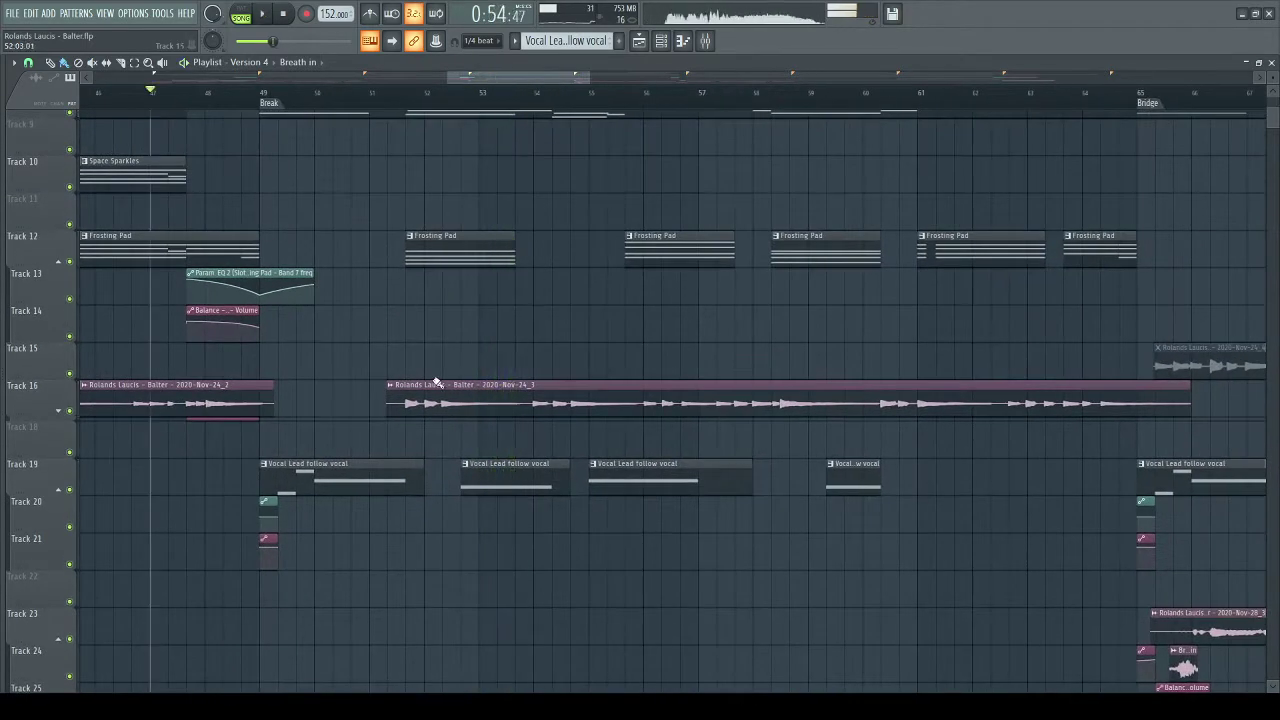
- Audition the Break vocal clip on Track 16 by itself and check how far it extends towards the Bridge
left_click(396, 401)
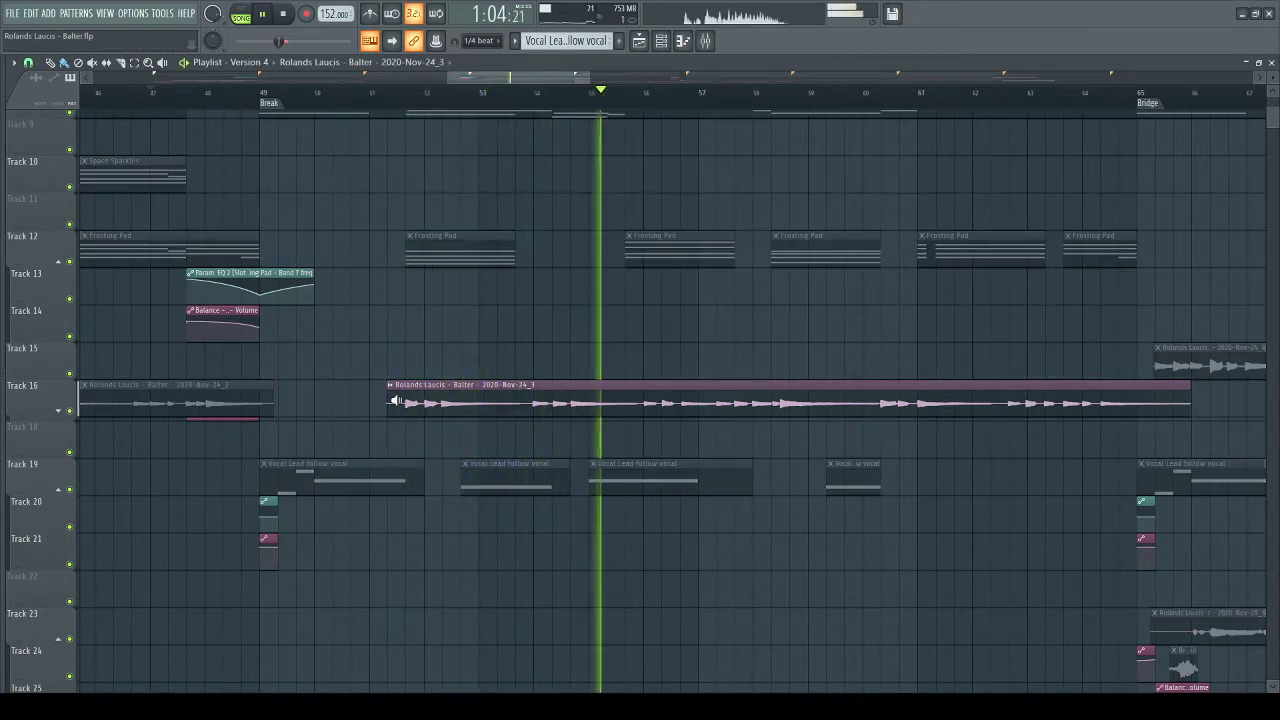
key("space")
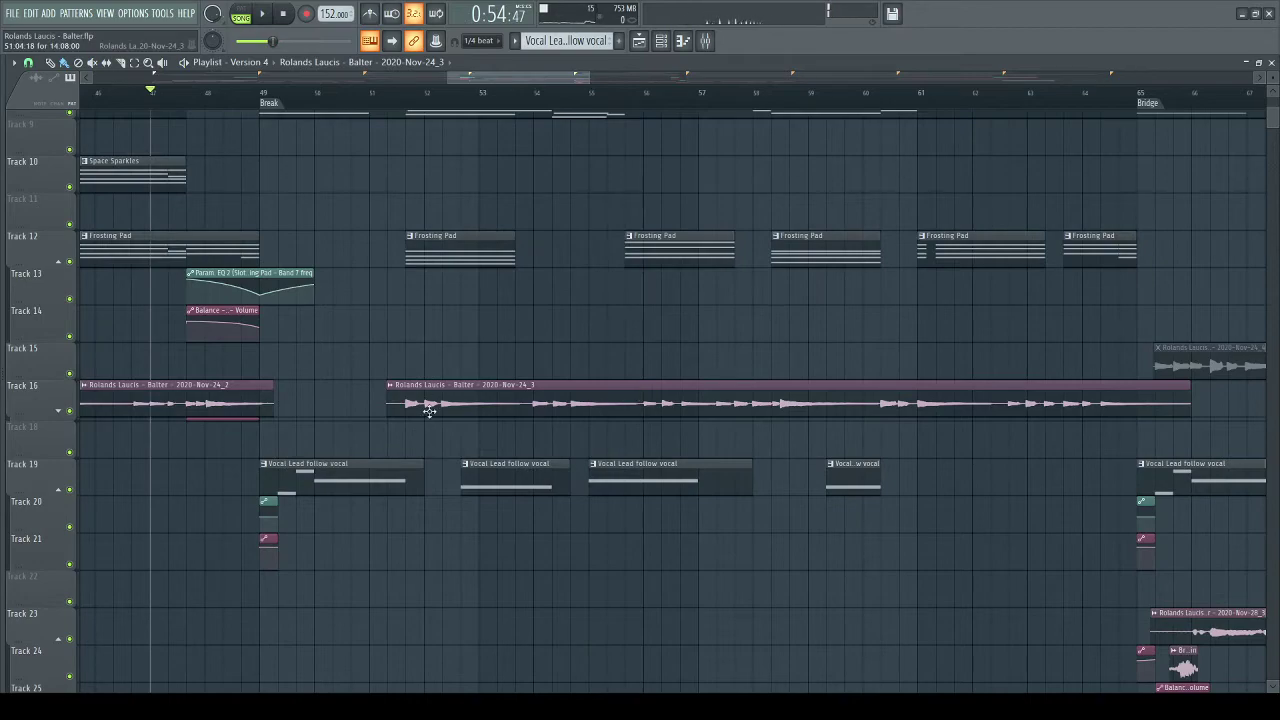
left_click_drag(429, 411, 1226, 383)
left_click_drag(1118, 389, 507, 413)
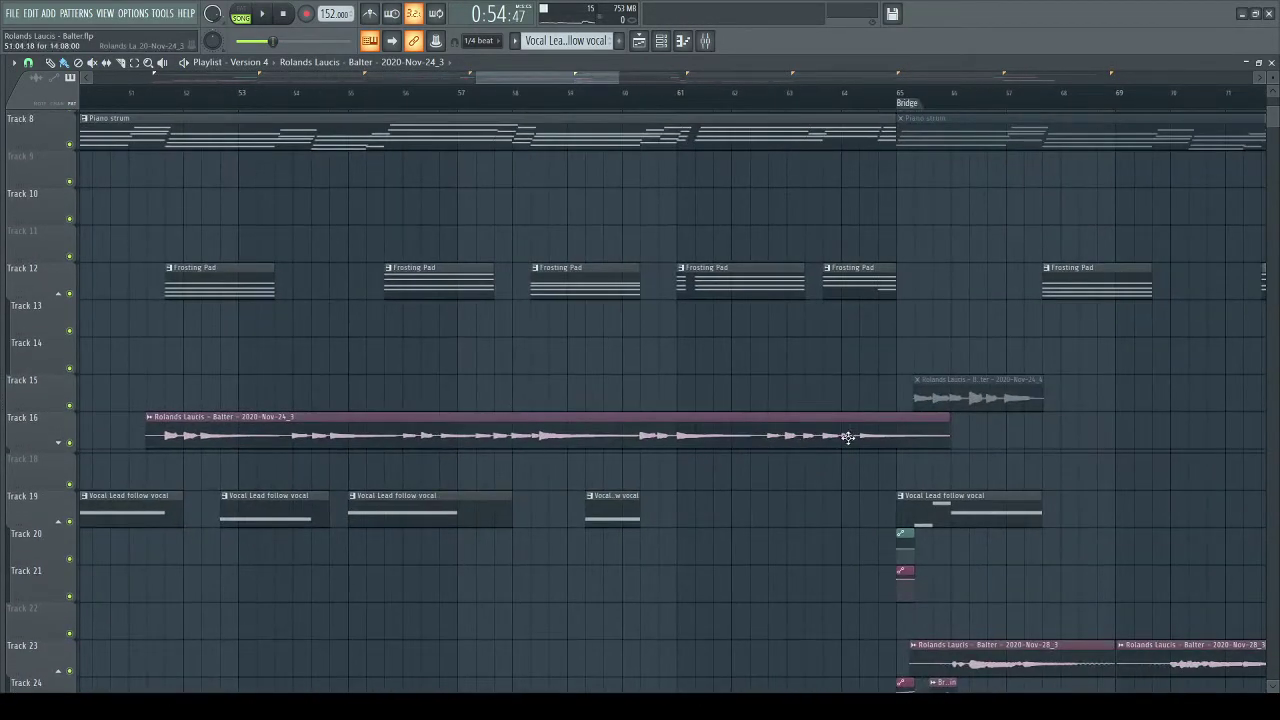
left_click_drag(350, 480, 497, 466)
- Set the playhead at the Break marker on bar 49 and audition the Tom Fill 2 clip on Track 2
left_click(256, 92)
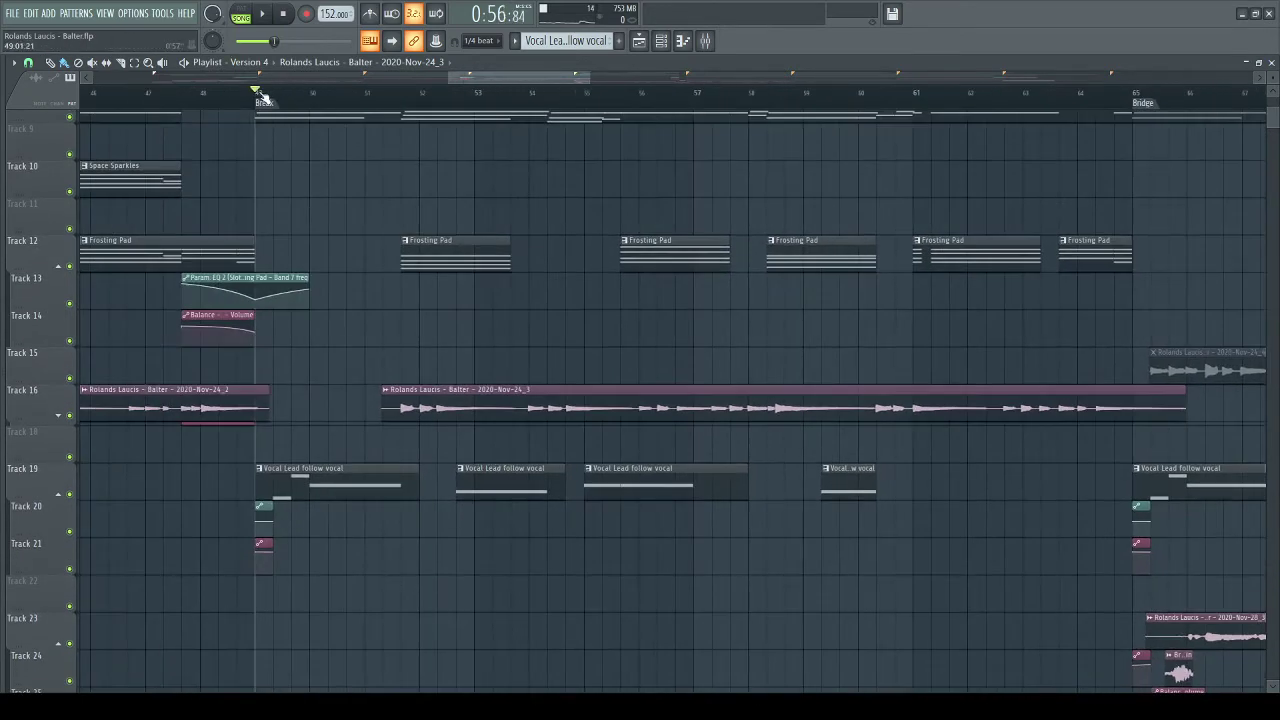
left_click_drag(300, 160, 497, 486)
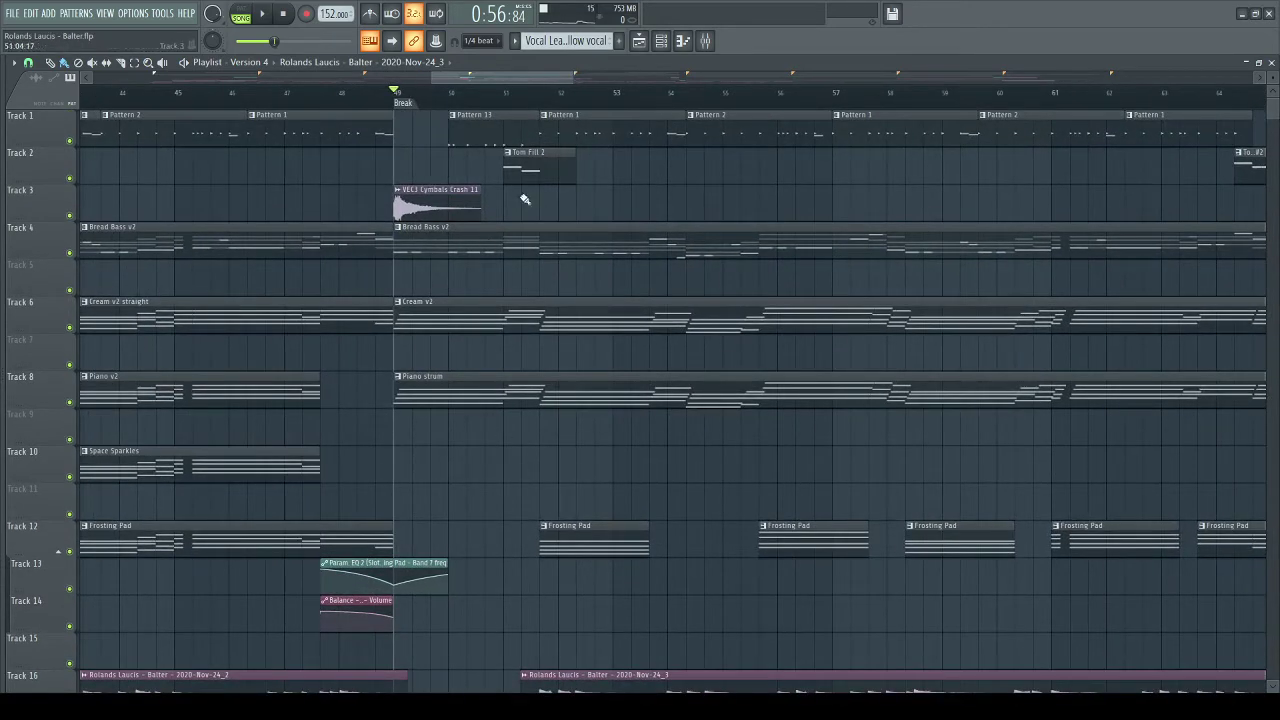
left_click(517, 169)
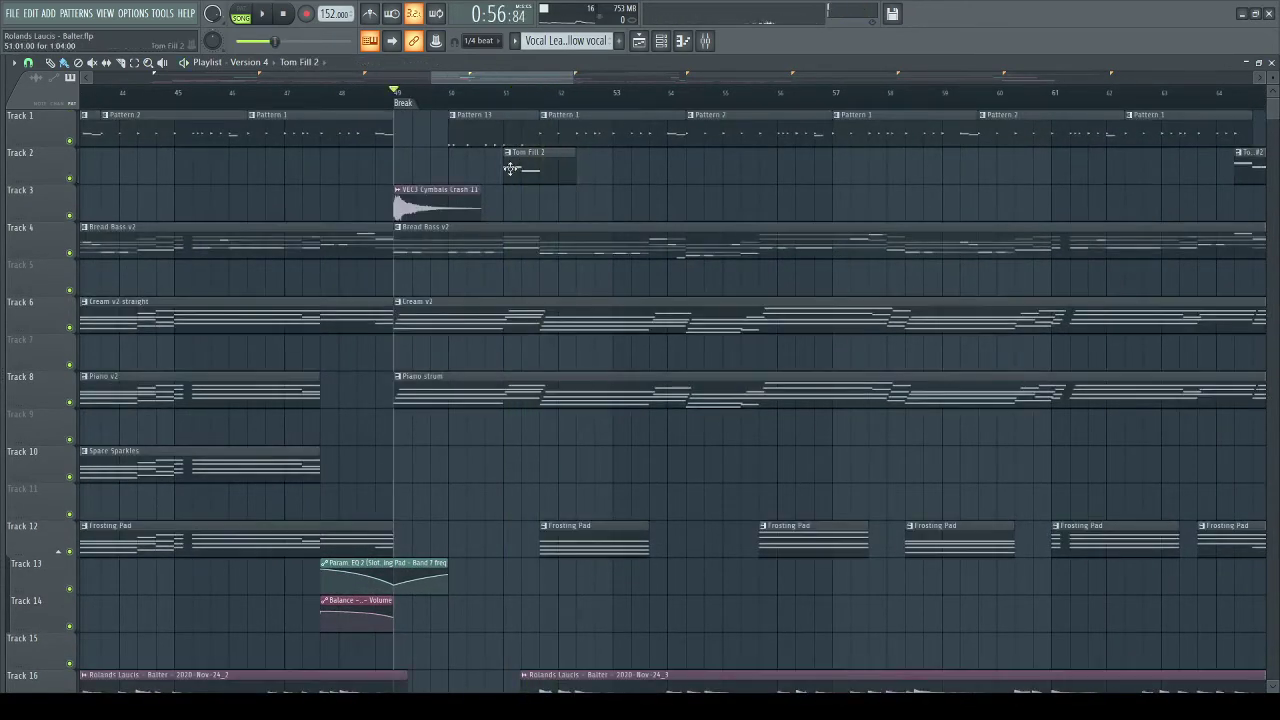
scroll(506, 392, "left", 2)
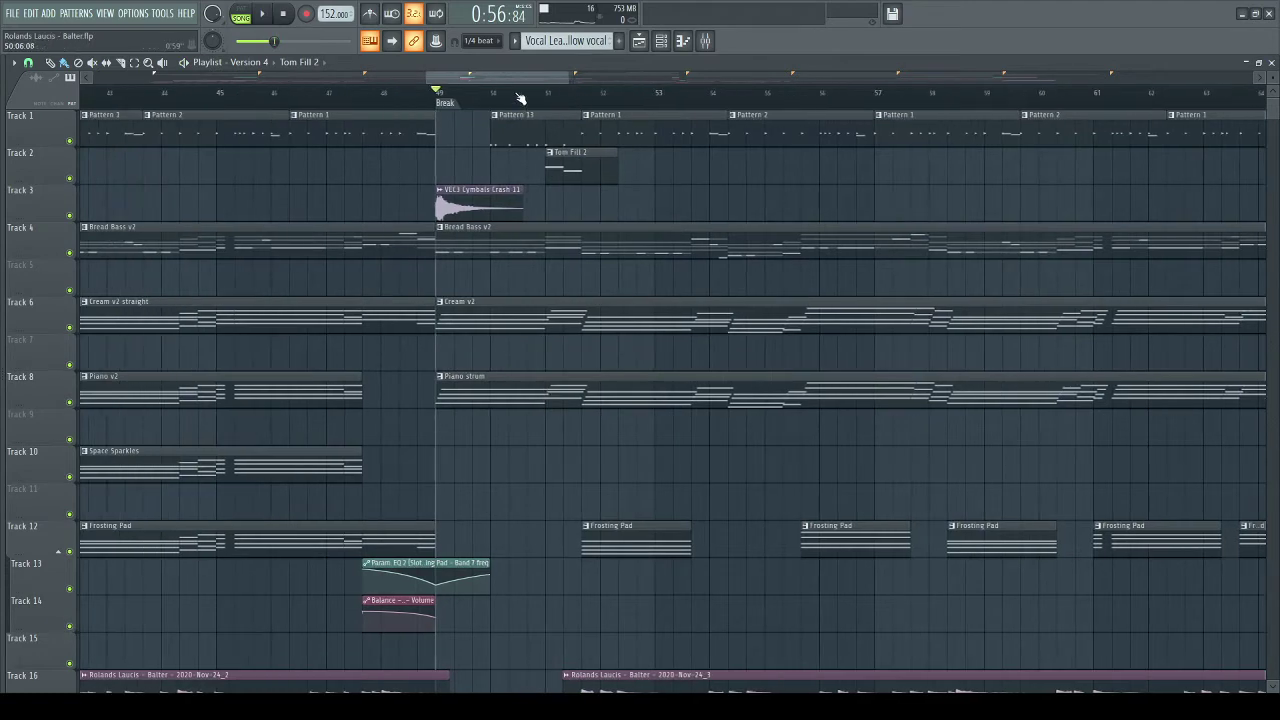
- Set the playhead to bar 50 and audition the Pattern 13 clip on Track 1 by itself
left_click(492, 94)
left_click(492, 132)
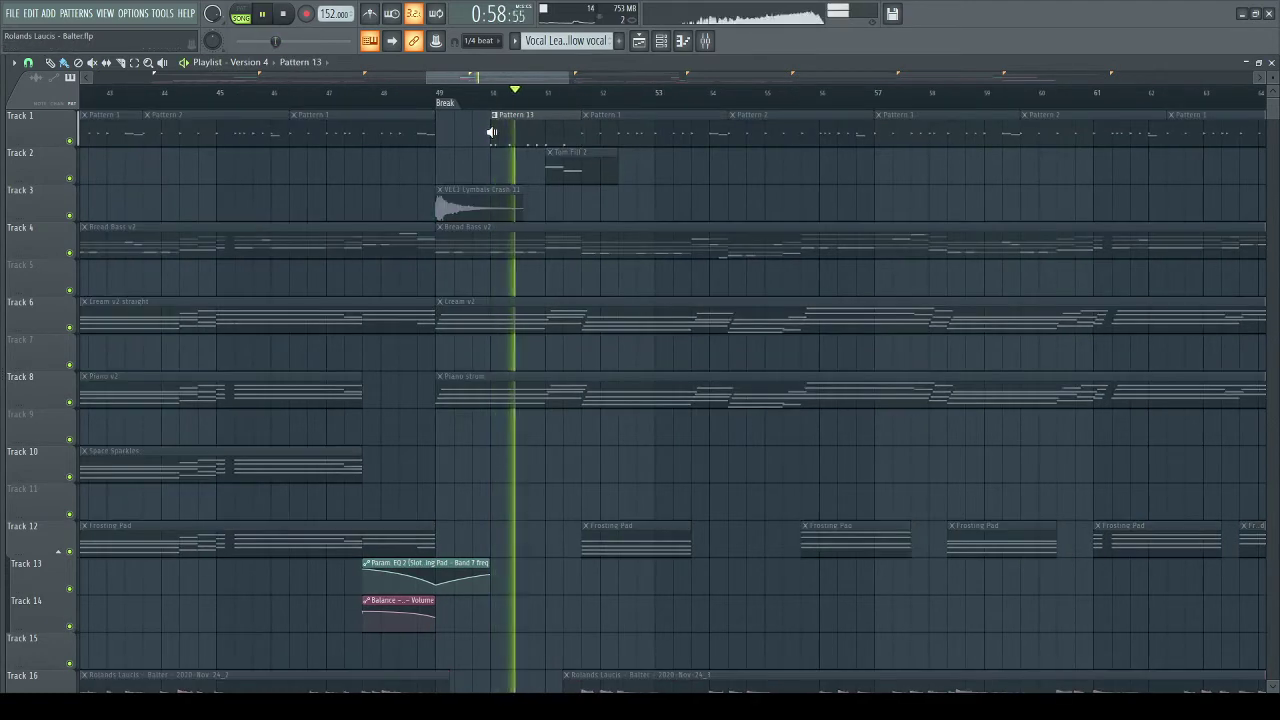
right_click(492, 132, "alt")
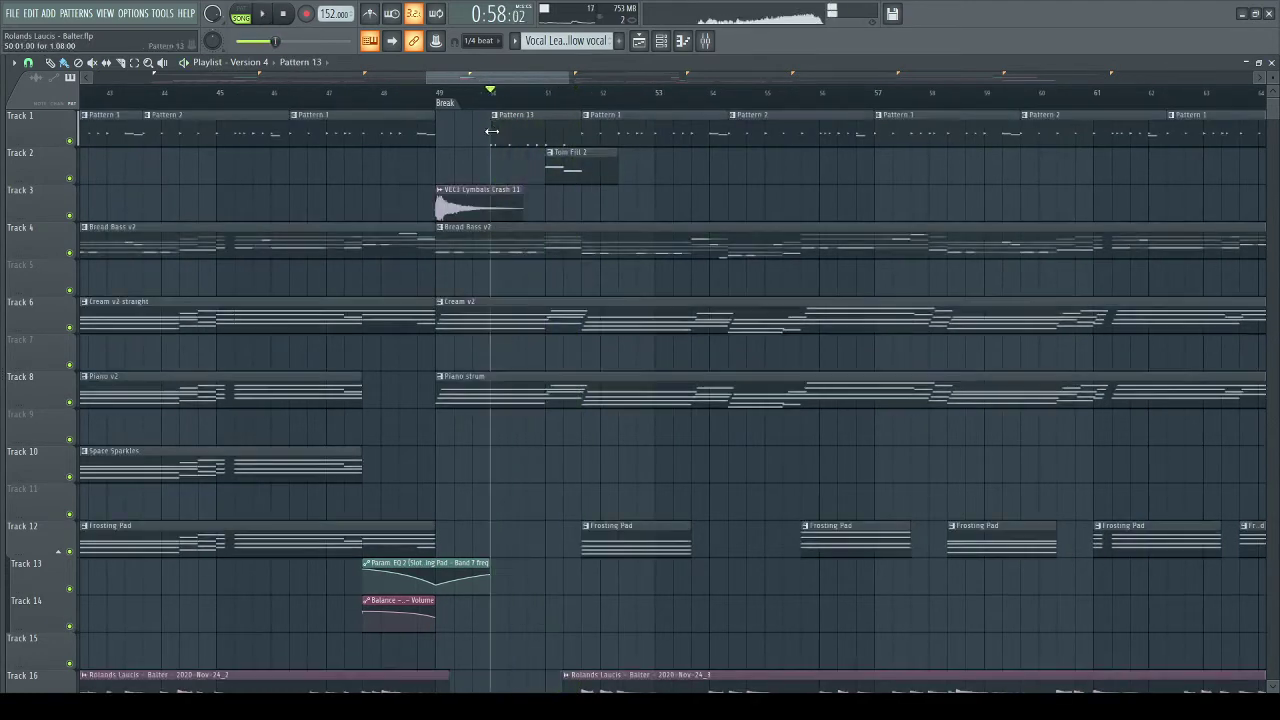
- Set the playhead at the Break marker and audition the first three Vocal Lead follow vocal clips on Track 19 individually
left_click_drag(552, 378, 642, 482)
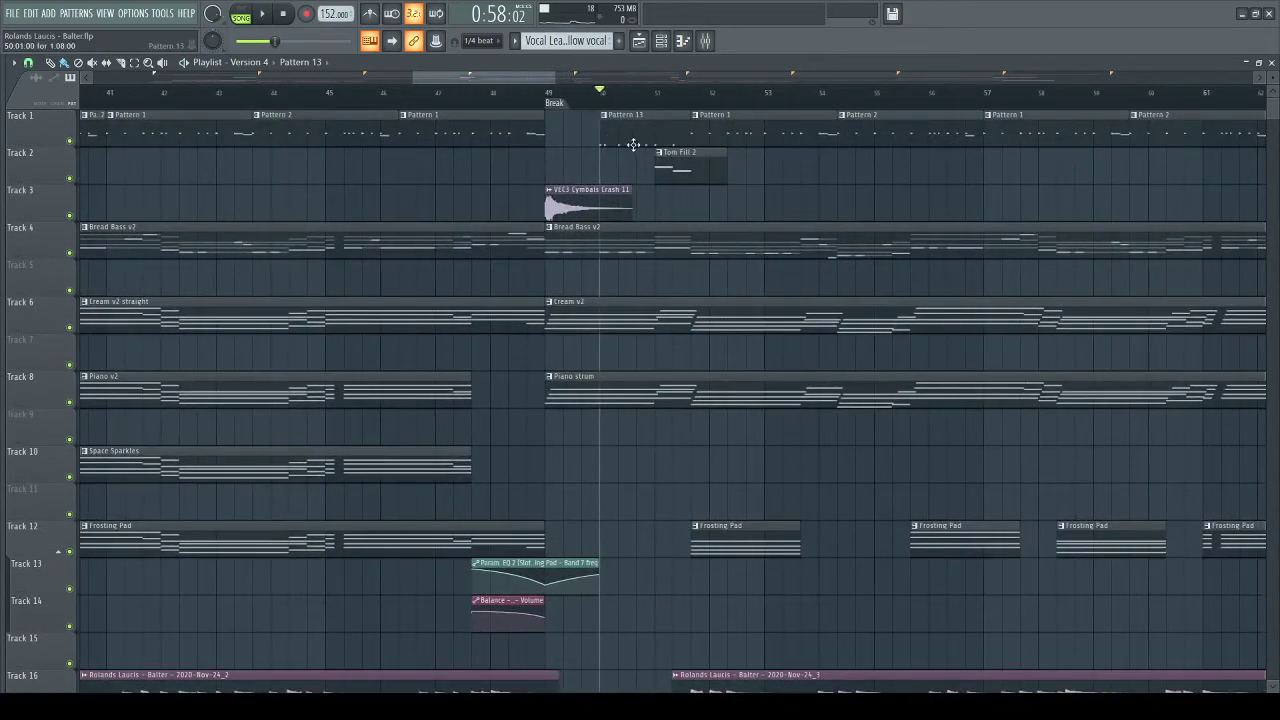
left_click_drag(690, 135, 615, 379)
left_click(489, 101)
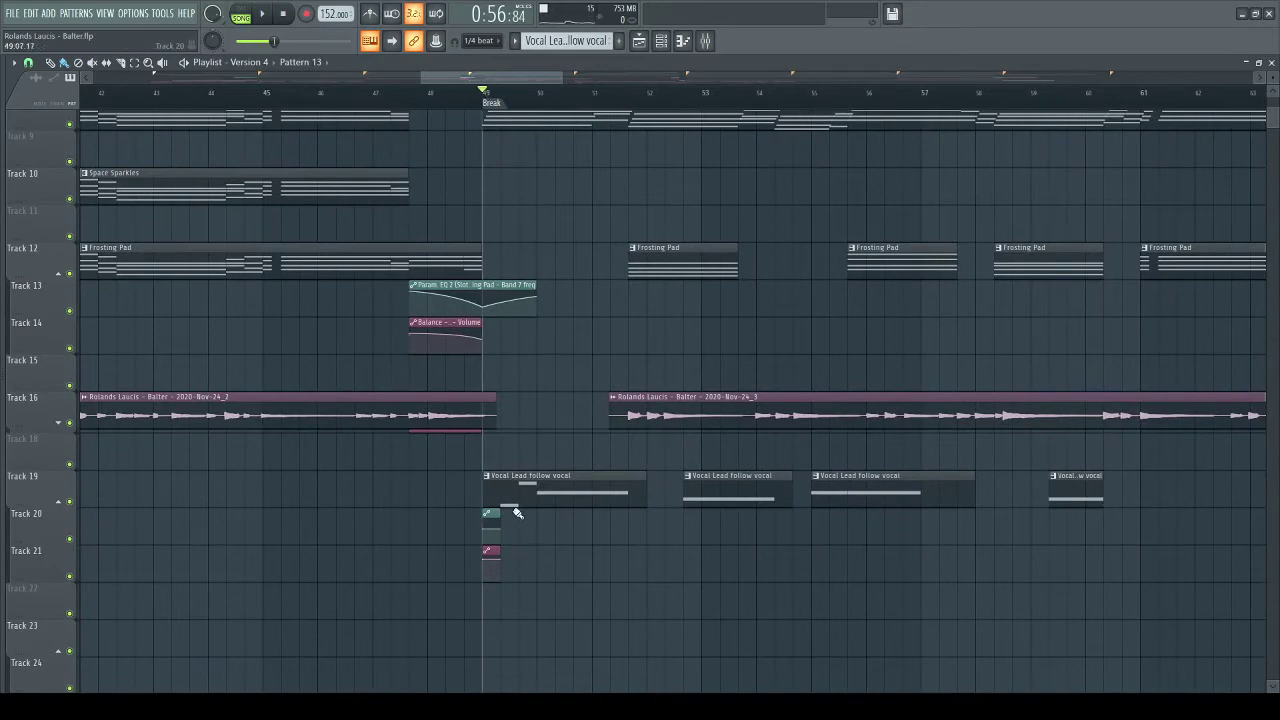
right_click(489, 496, "alt")
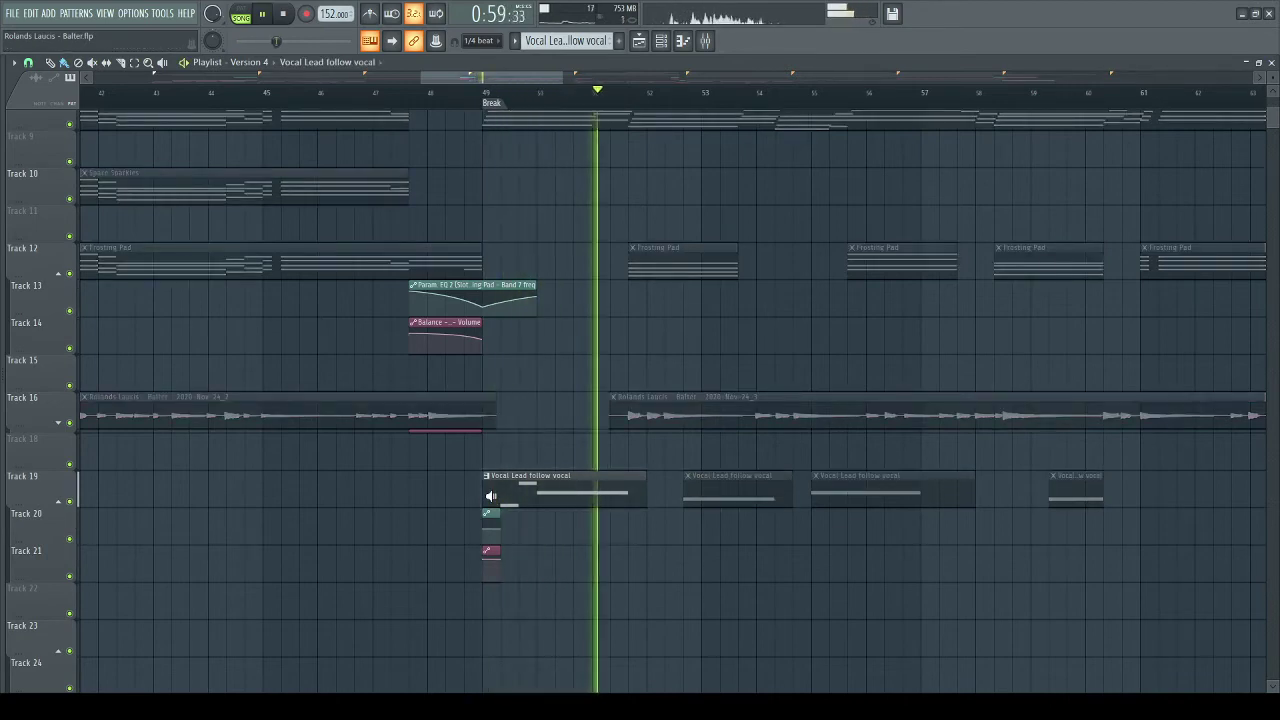
right_click(684, 492, "alt")
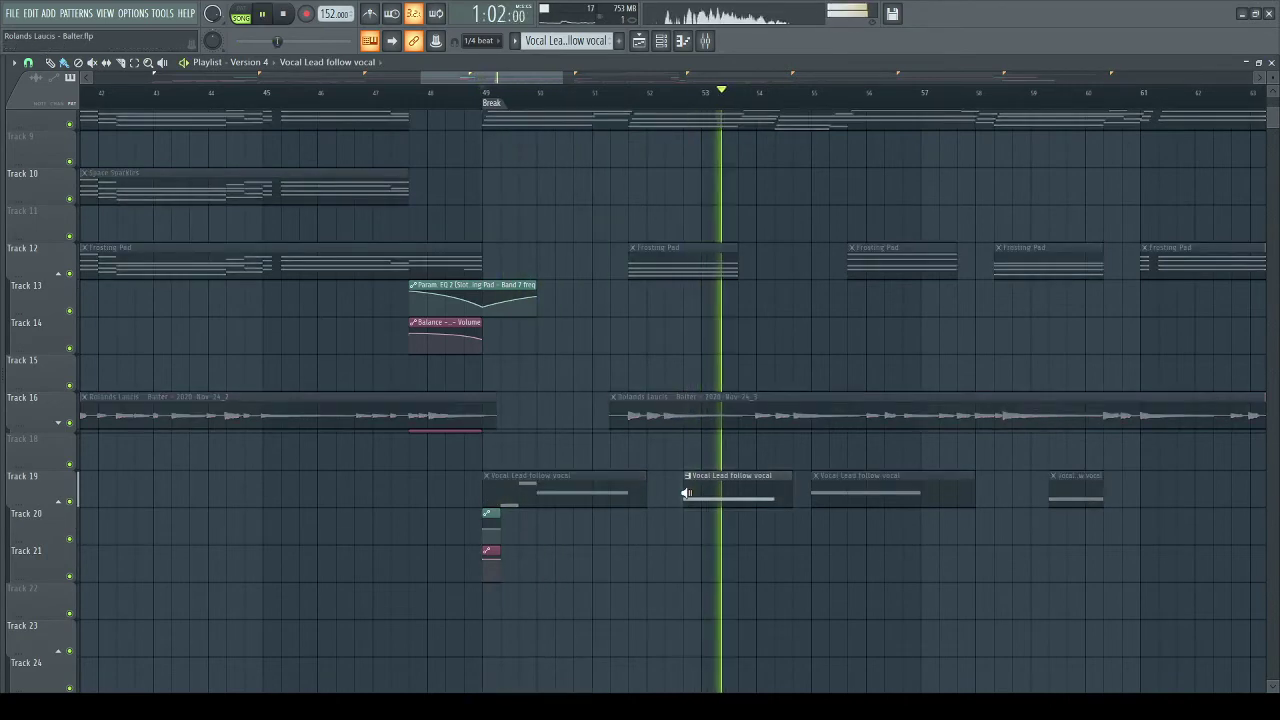
right_click(811, 492, "alt")
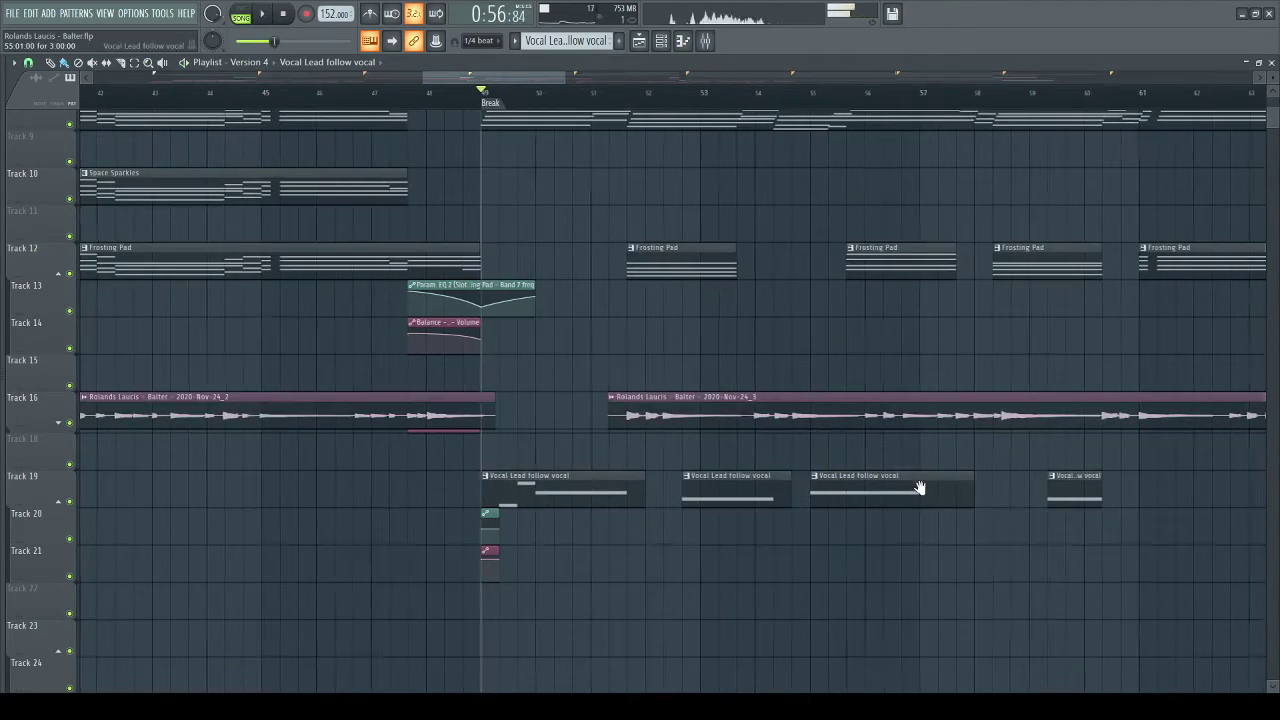
- Play from the start of the second Track 16 vocal clip in bar 51 with only Tracks 16, 19, 20 and 21 enabled
left_click_drag(855, 465, 763, 436)
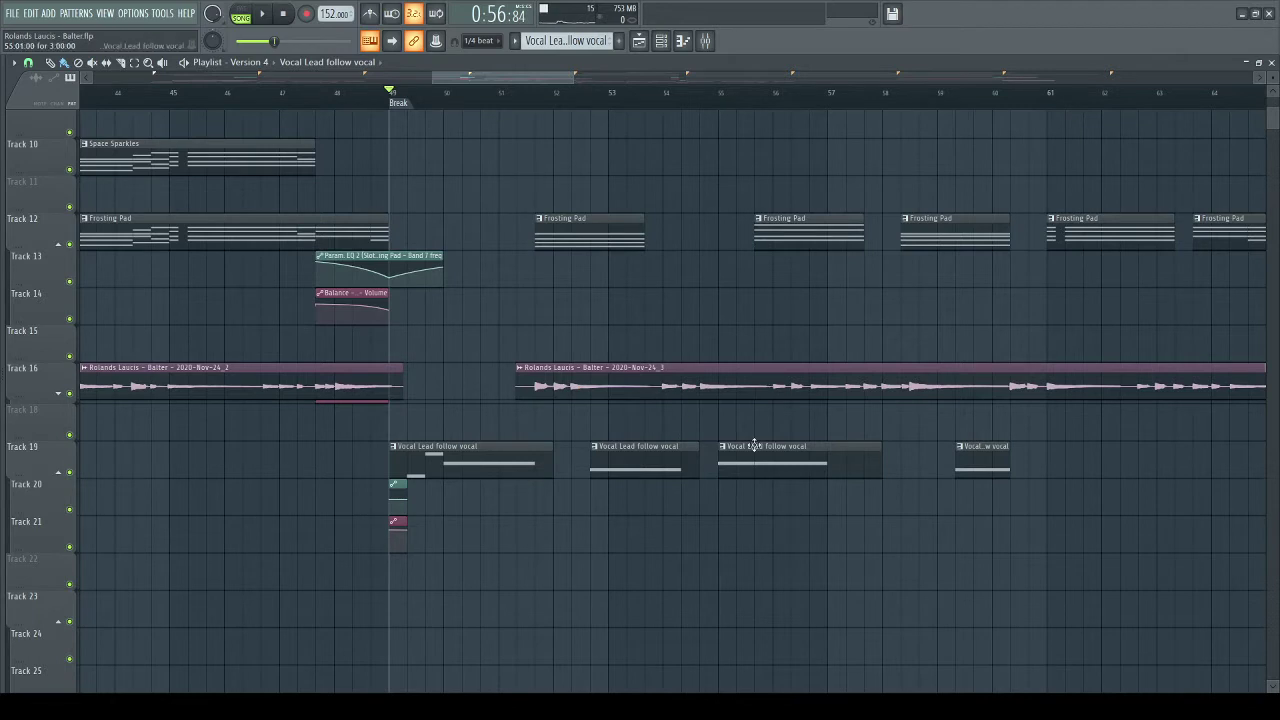
left_click(517, 98)
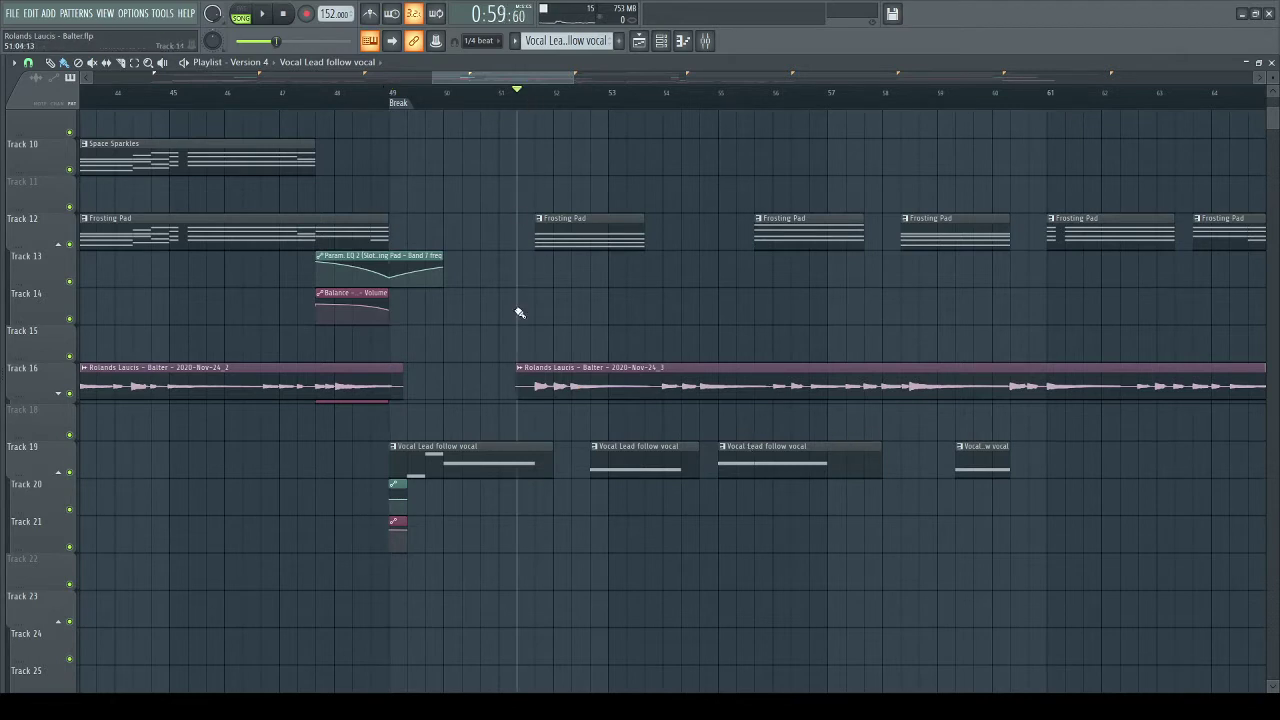
right_click(76, 394)
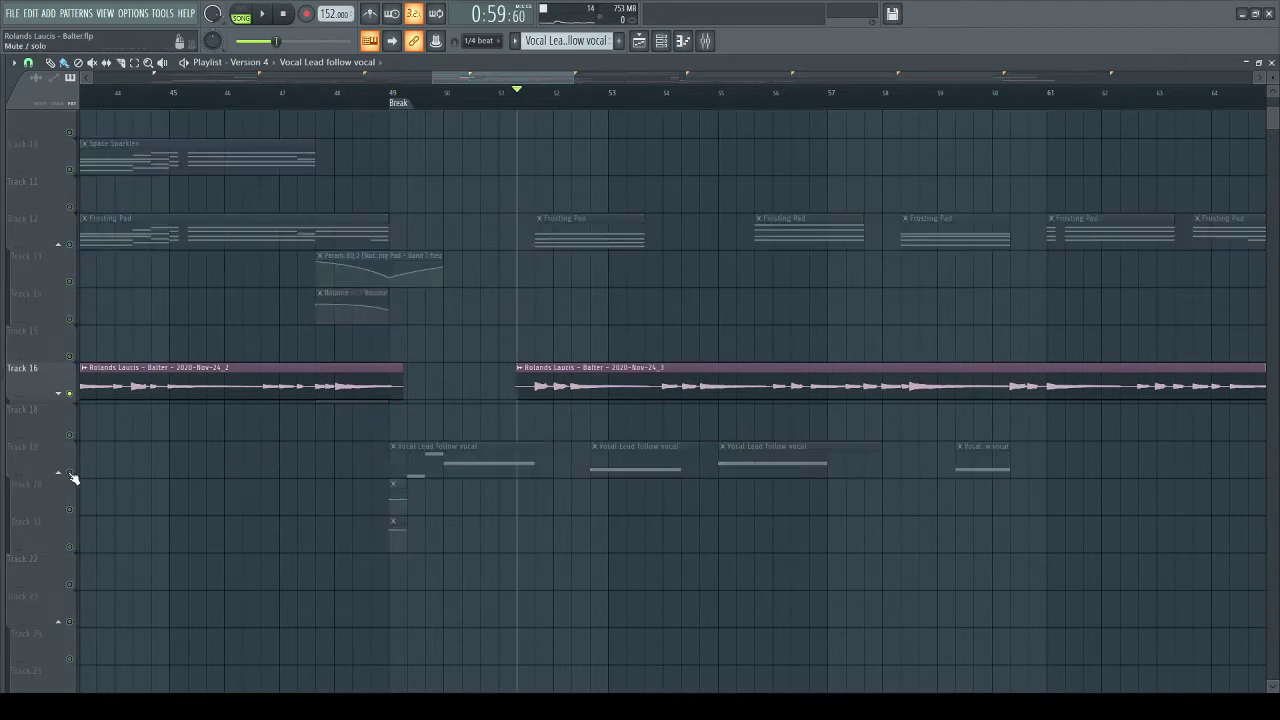
left_click(69, 472)
key("space")
left_click(69, 509)
left_click(69, 546)
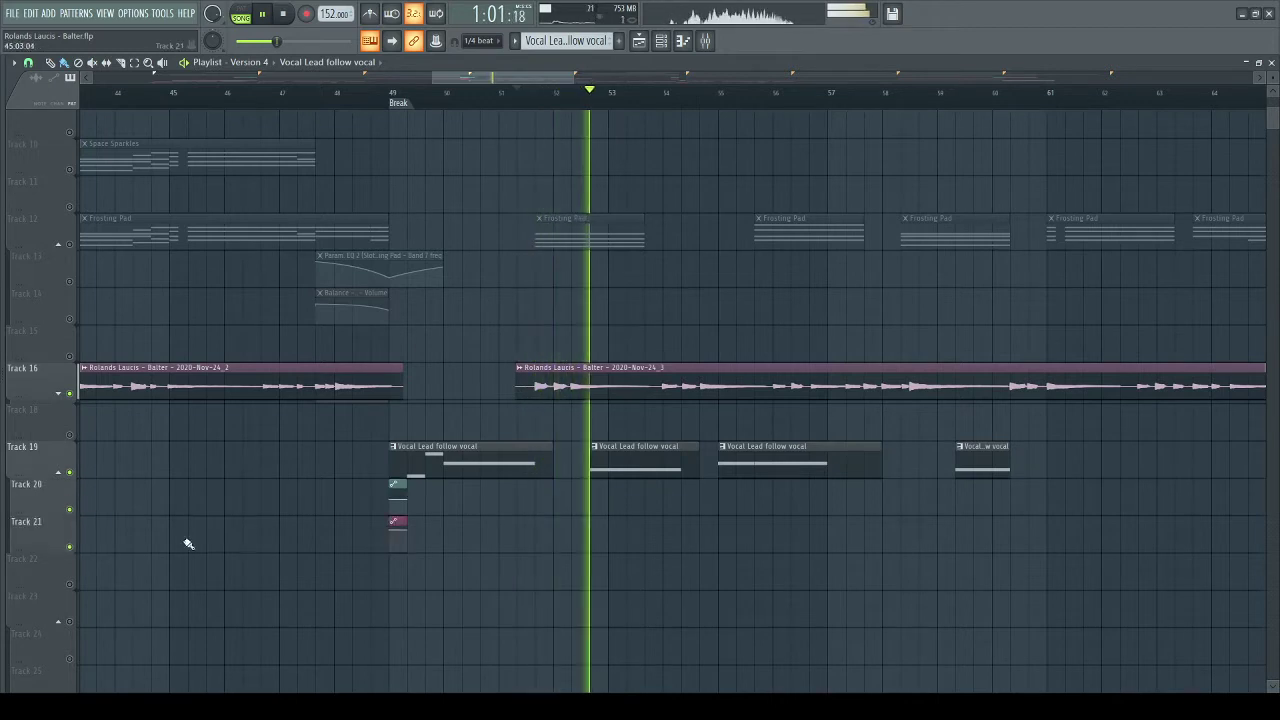
left_click(69, 319)
left_click(69, 281)
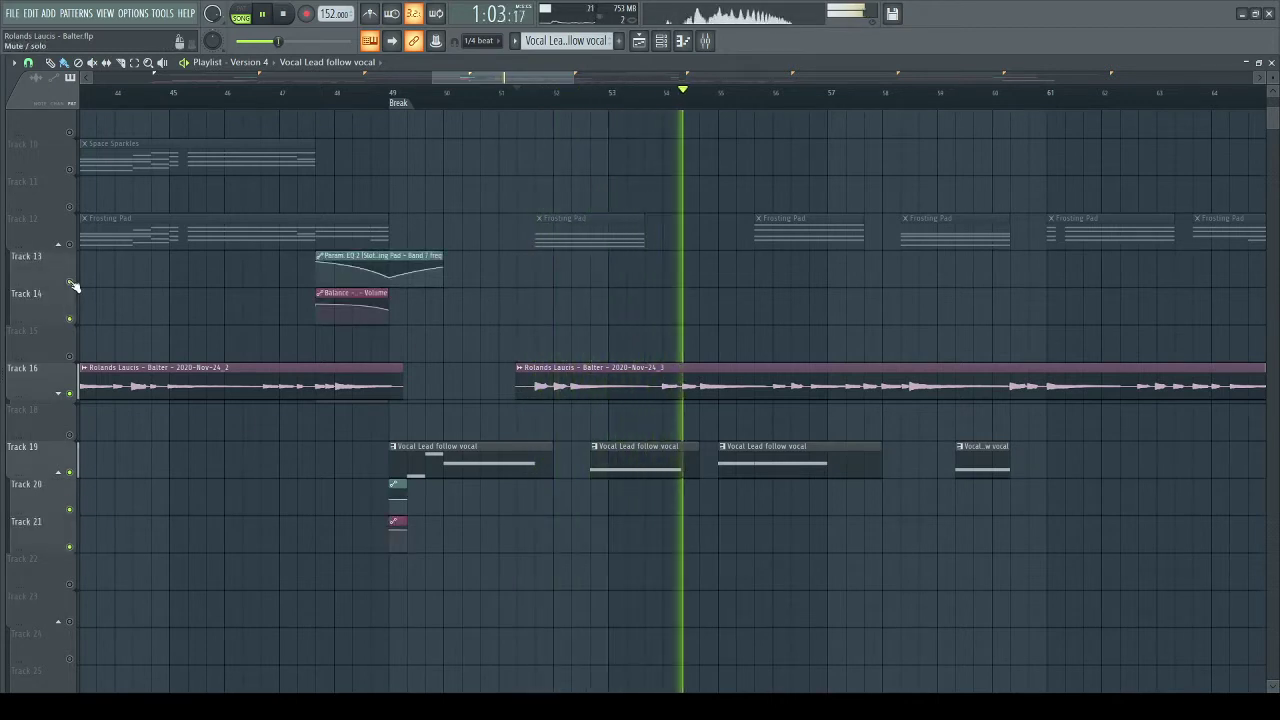
left_click(69, 281)
left_click(69, 319)
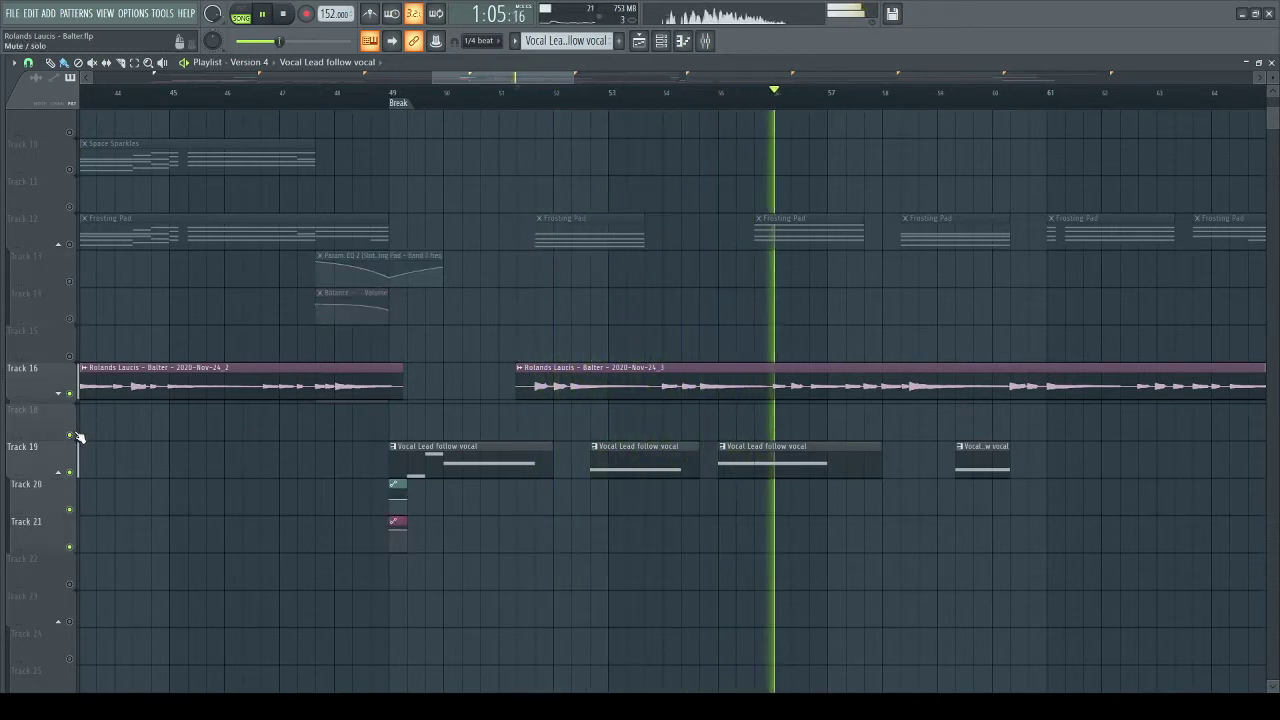
- Expand the Track 16 group to show Track 17 and stop the soloed playback
left_click(66, 399)
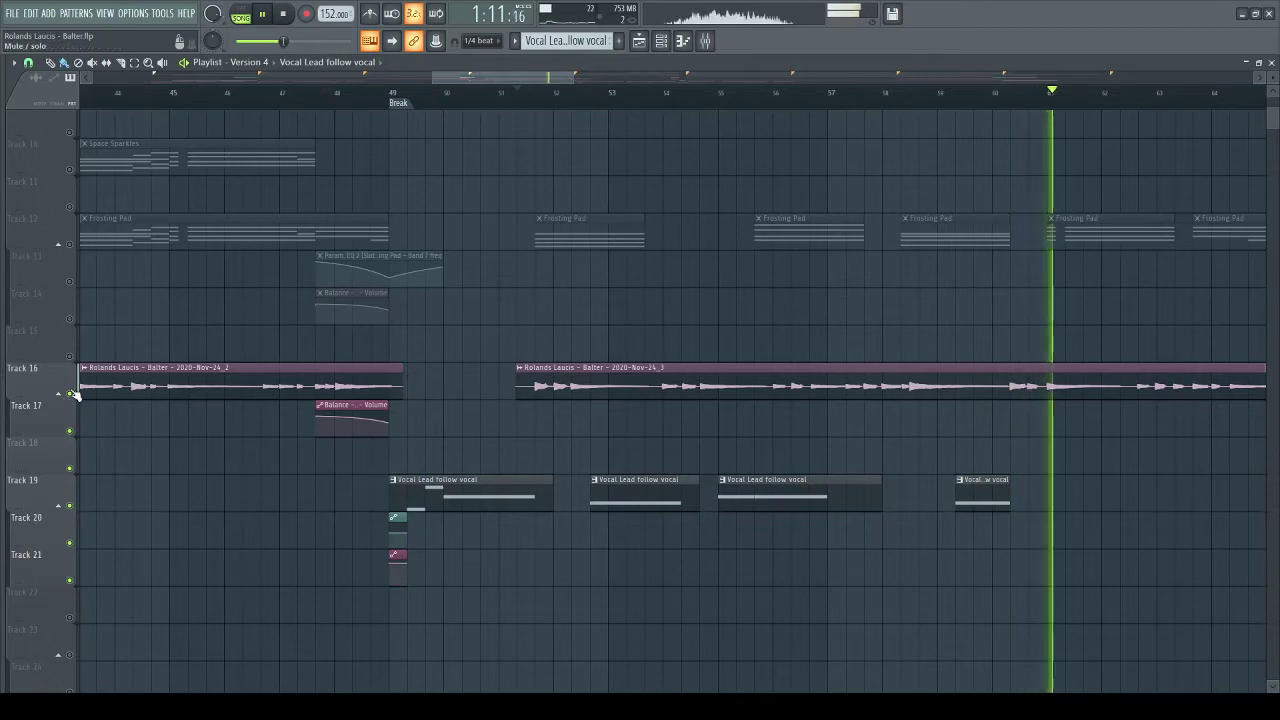
key("space")
- Examine how the instrument and vocal tracks are arranged from Chorus B through the Break and Bridge to the last Chorus
scroll(900, 320, "up", 5)
scroll(757, 354, "right", 4)
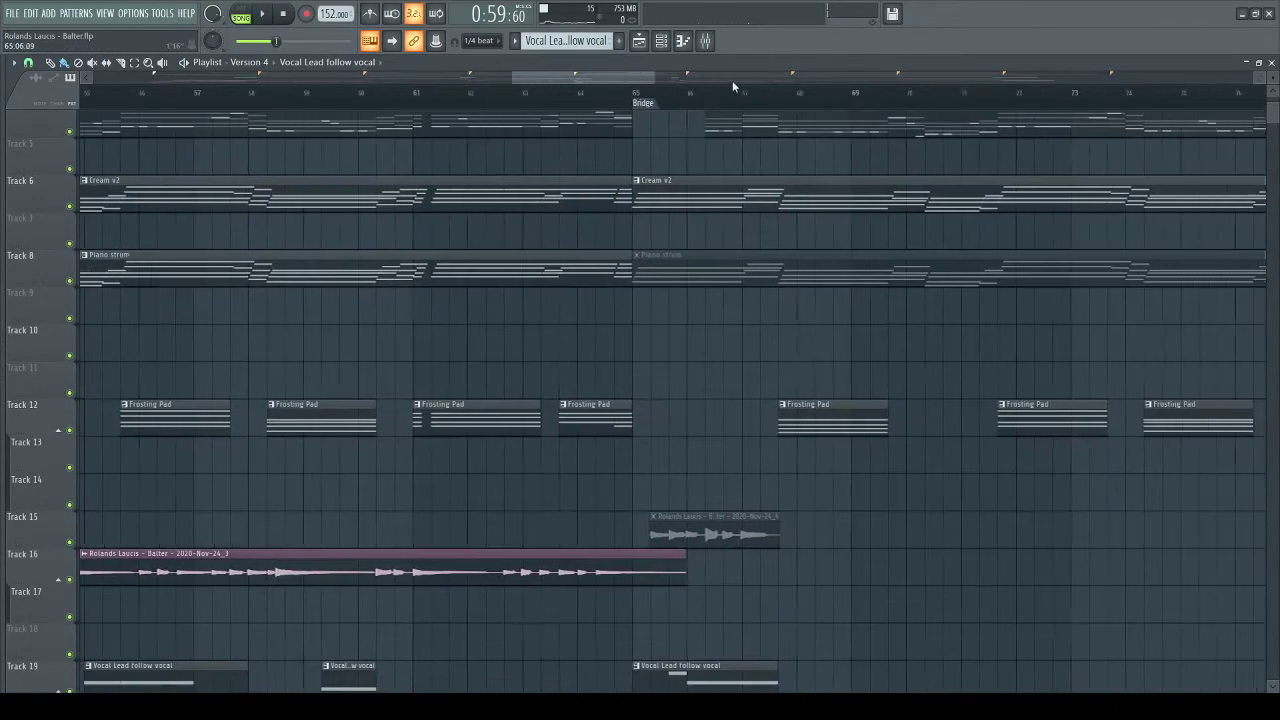
scroll(732, 80, "down", 3)
scroll(797, 386, "down", 6)
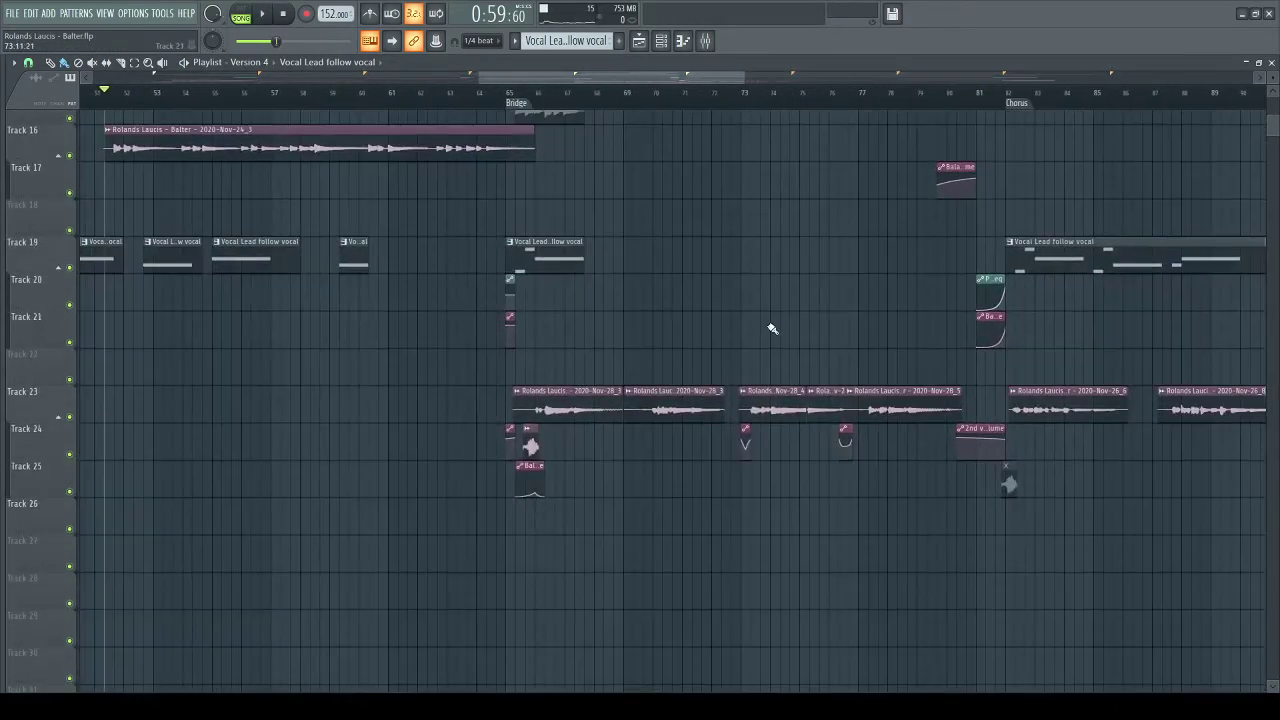
scroll(772, 328, "up", 10)
scroll(723, 491, "left", 8)
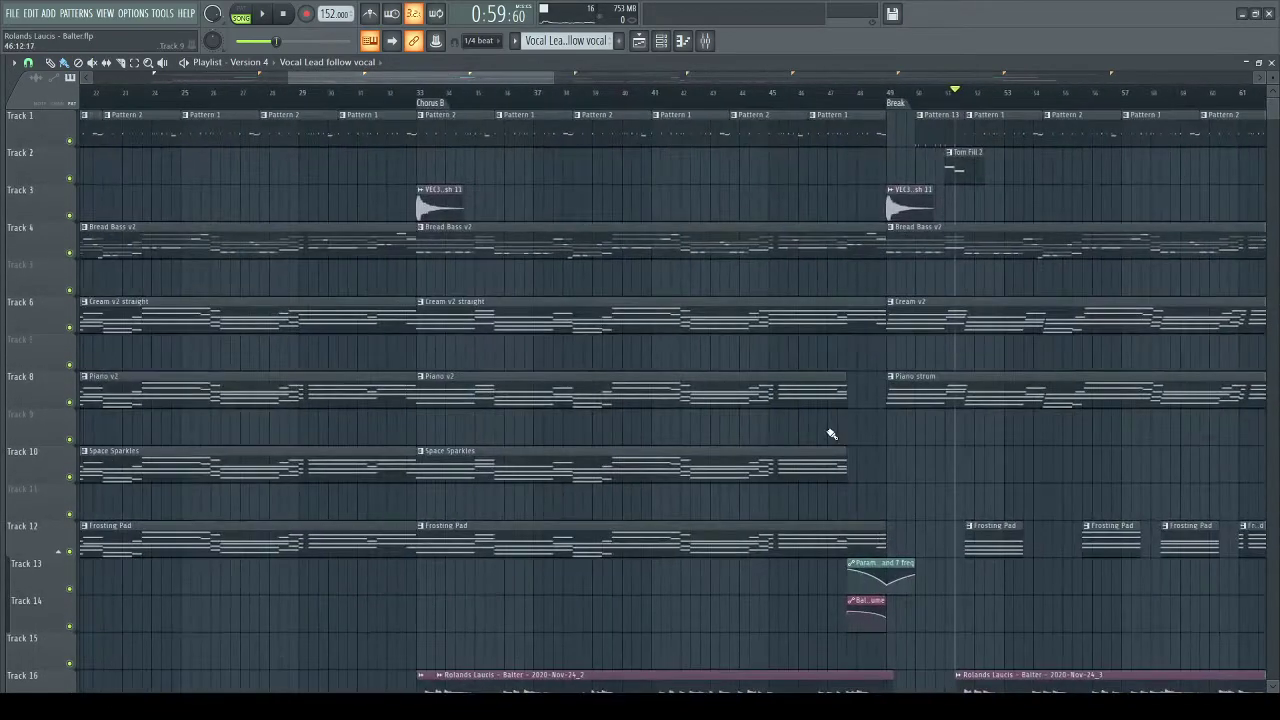
scroll(600, 345, "down", 5)
scroll(714, 429, "right", 6)
scroll(423, 98, "up", 3)
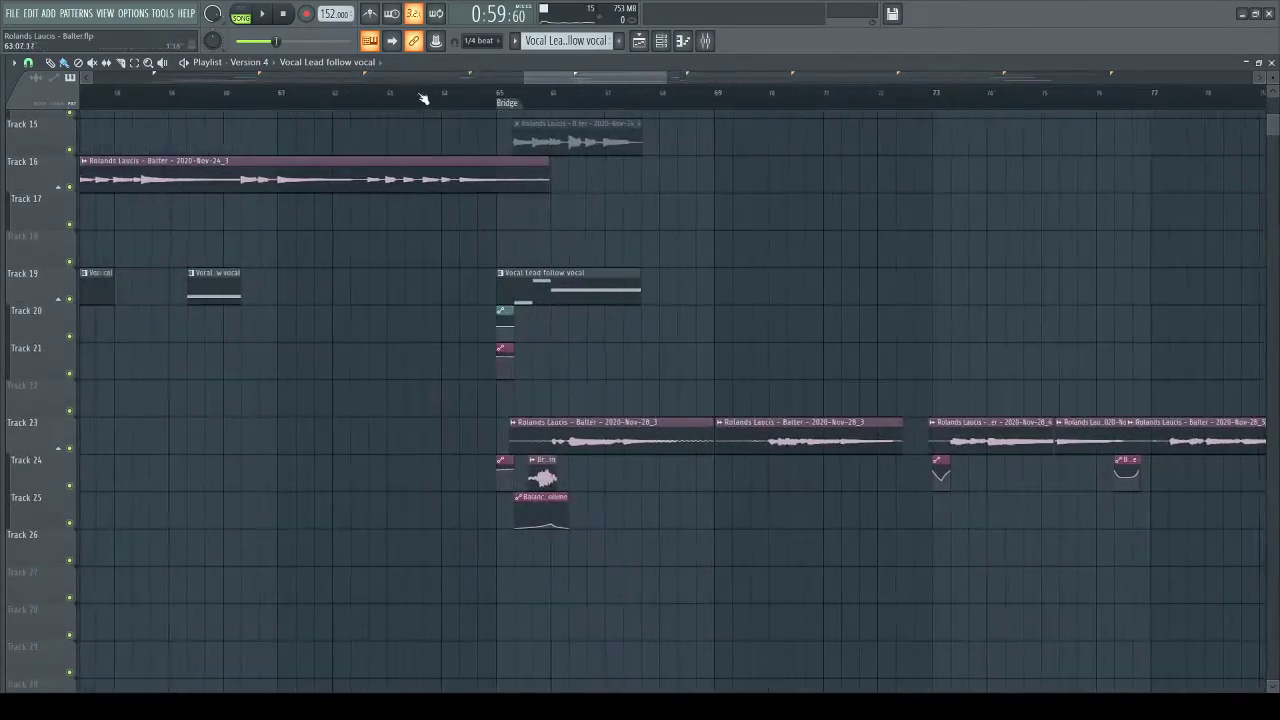
- Set the playhead to bar 63 and select the Piano strum clip in the Break on Track 8
left_click(389, 94)
scroll(526, 314, "up", 8)
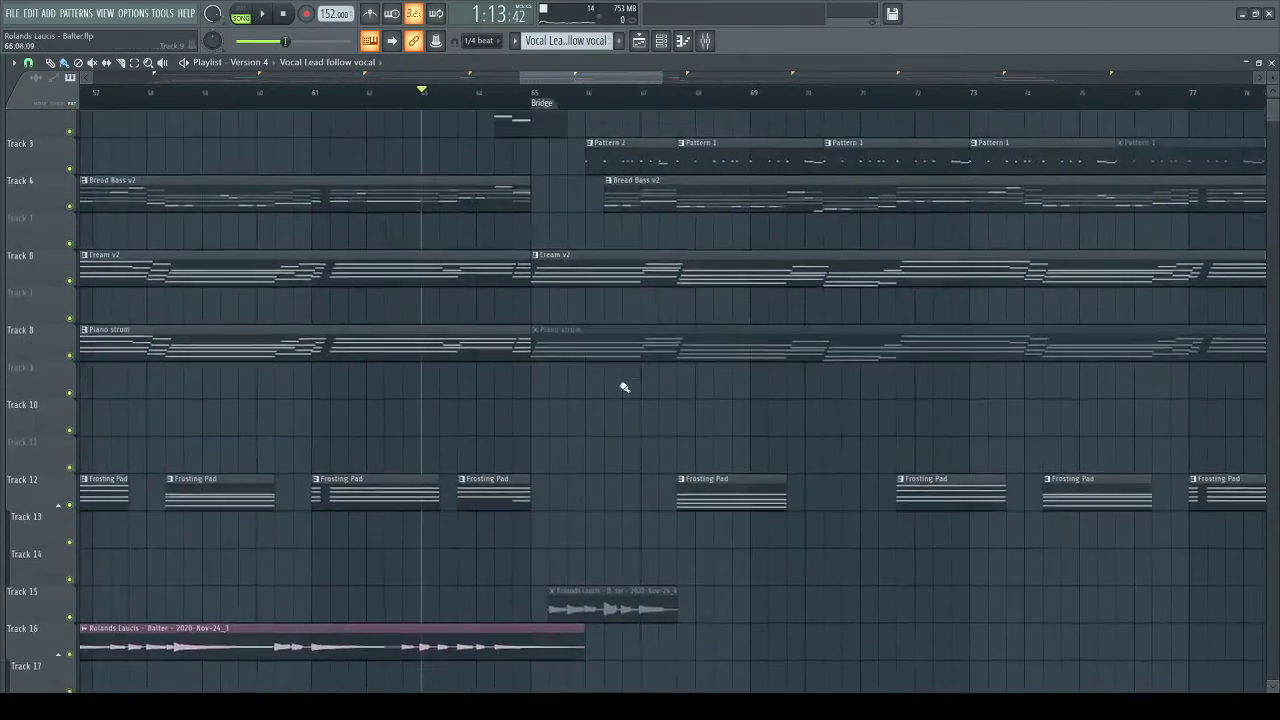
scroll(630, 450, "up", 2)
scroll(760, 480, "left", 6)
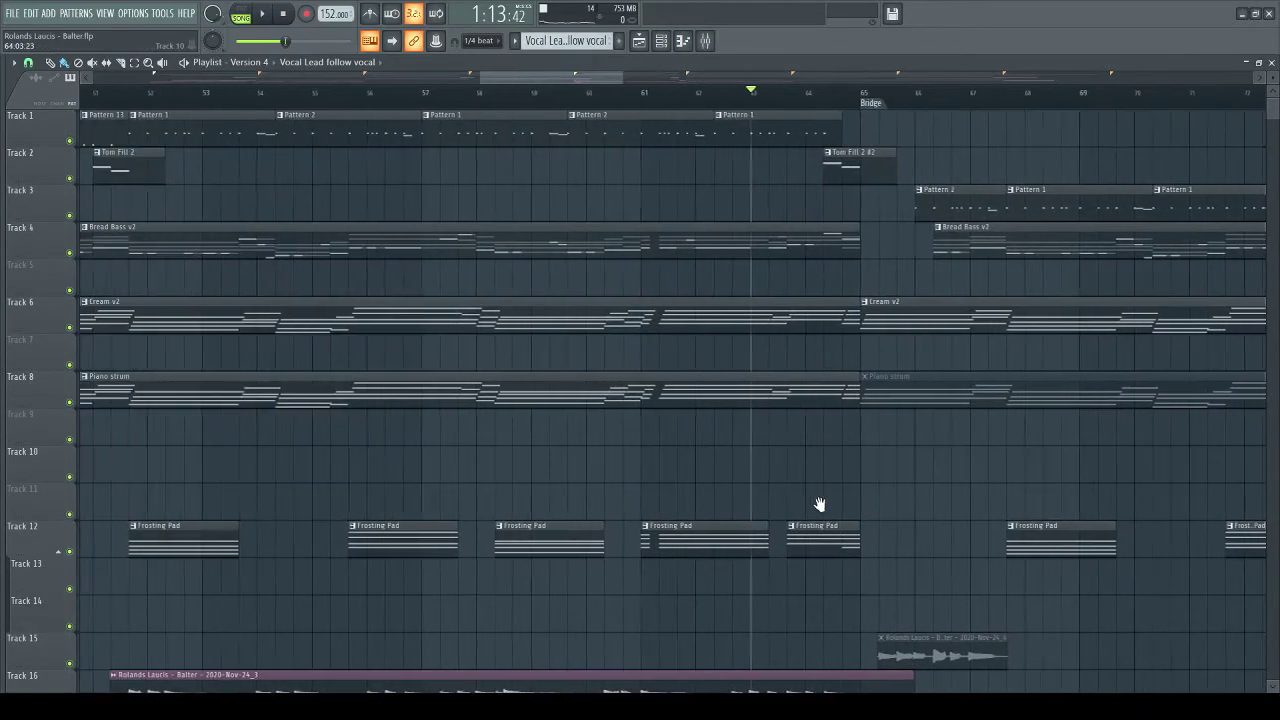
left_click(405, 390)
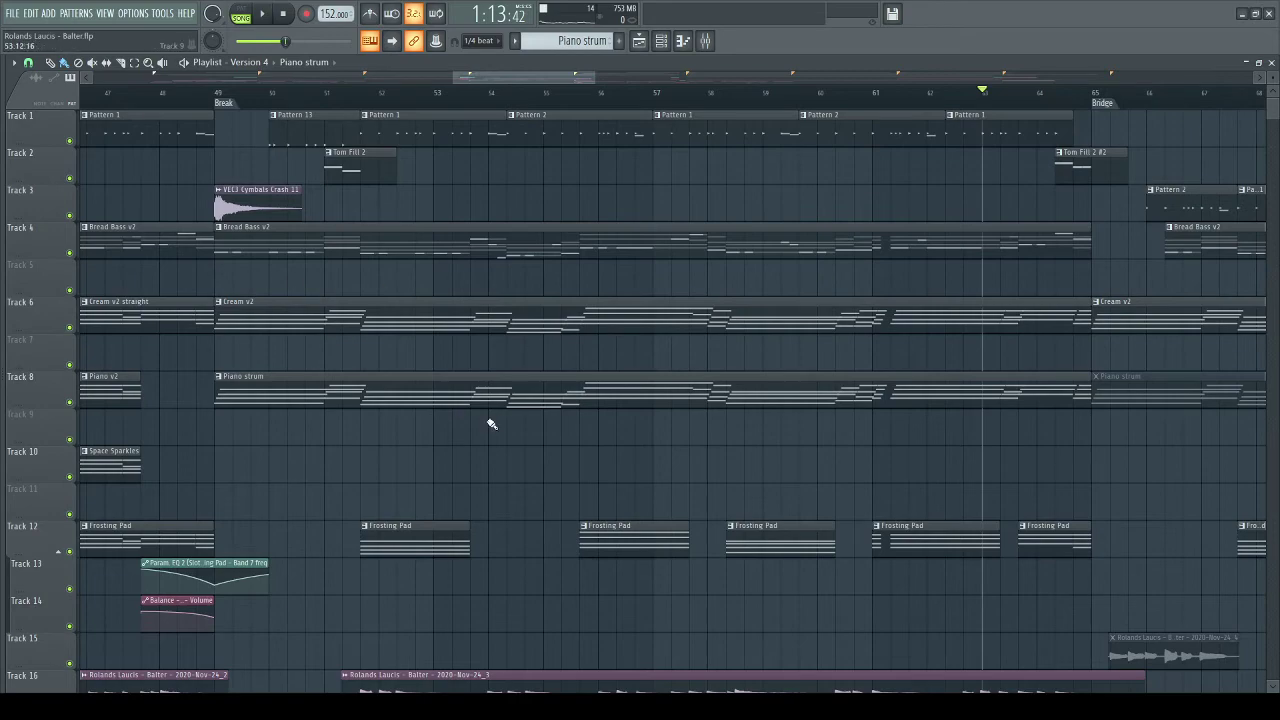
- Examine how the Frosting Pad clips on Track 12 are spaced against the vocal clips throughout the Break
scroll(745, 547, "down", 6)
scroll(600, 420, "right", 8)
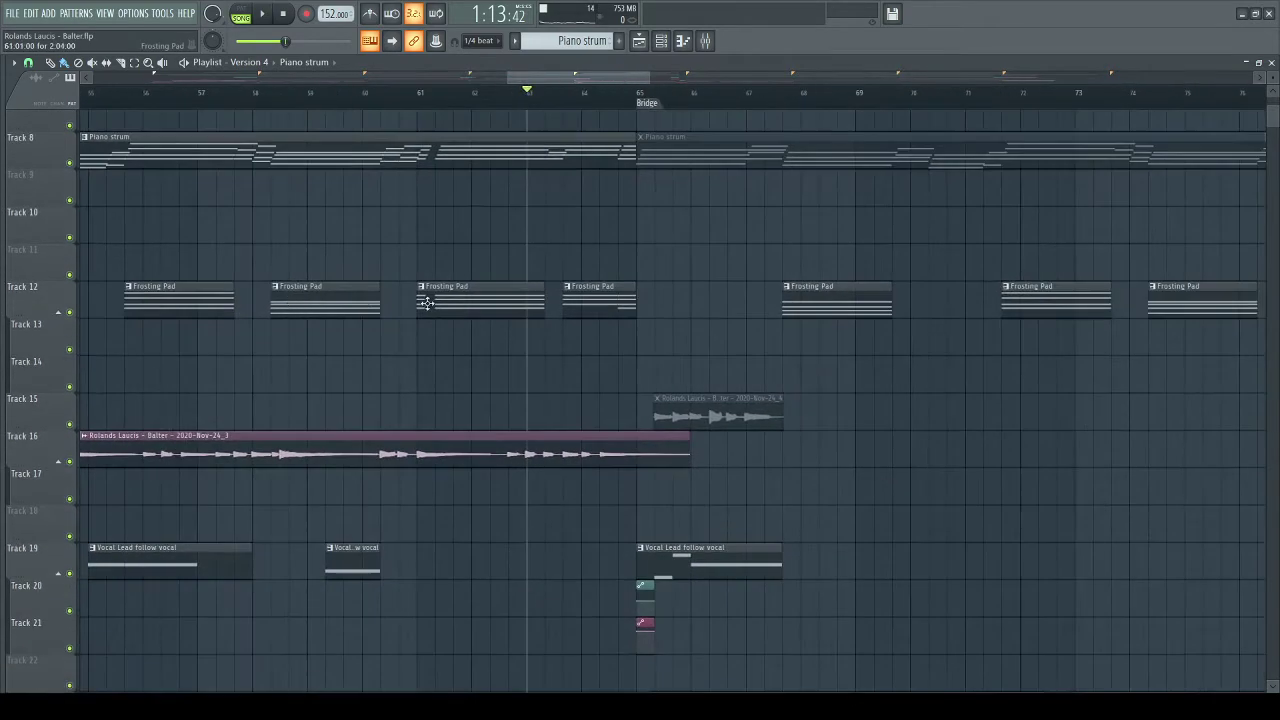
scroll(605, 399, "left", 9)
scroll(641, 338, "up", 1)
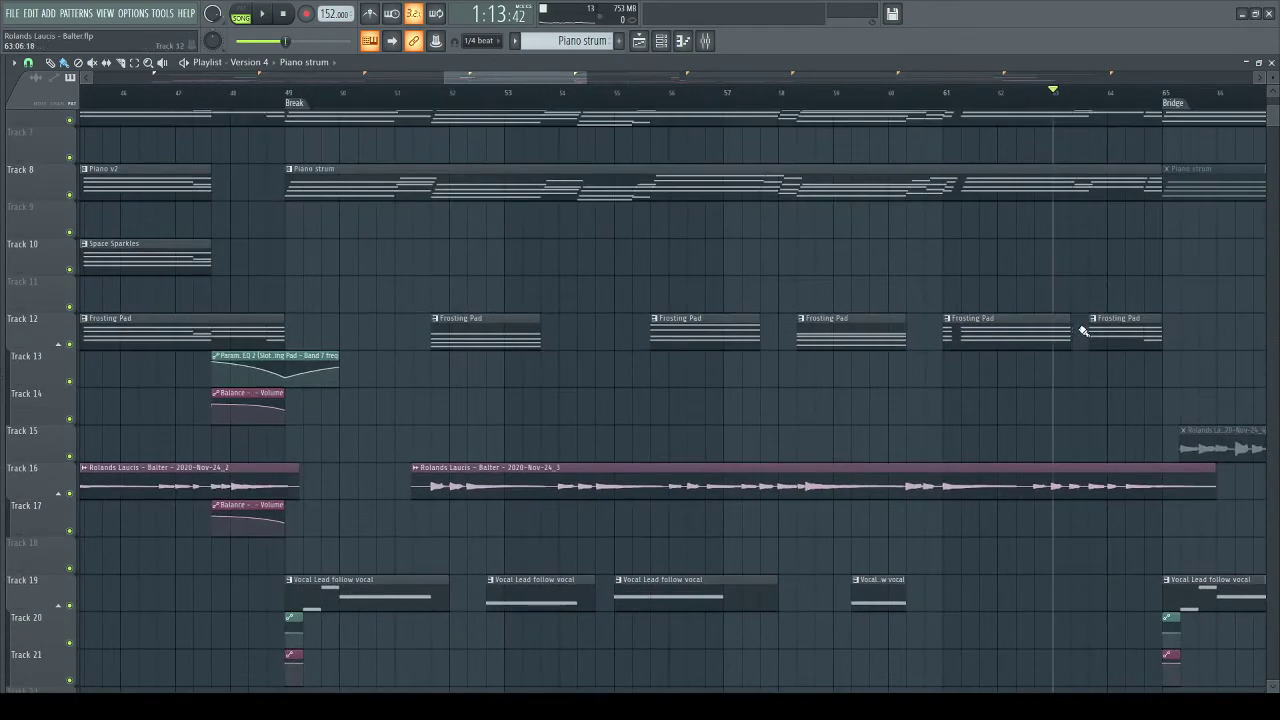
left_click_drag(1086, 382, 523, 326)
left_click_drag(638, 513, 590, 290)
left_click_drag(362, 178, 641, 430)
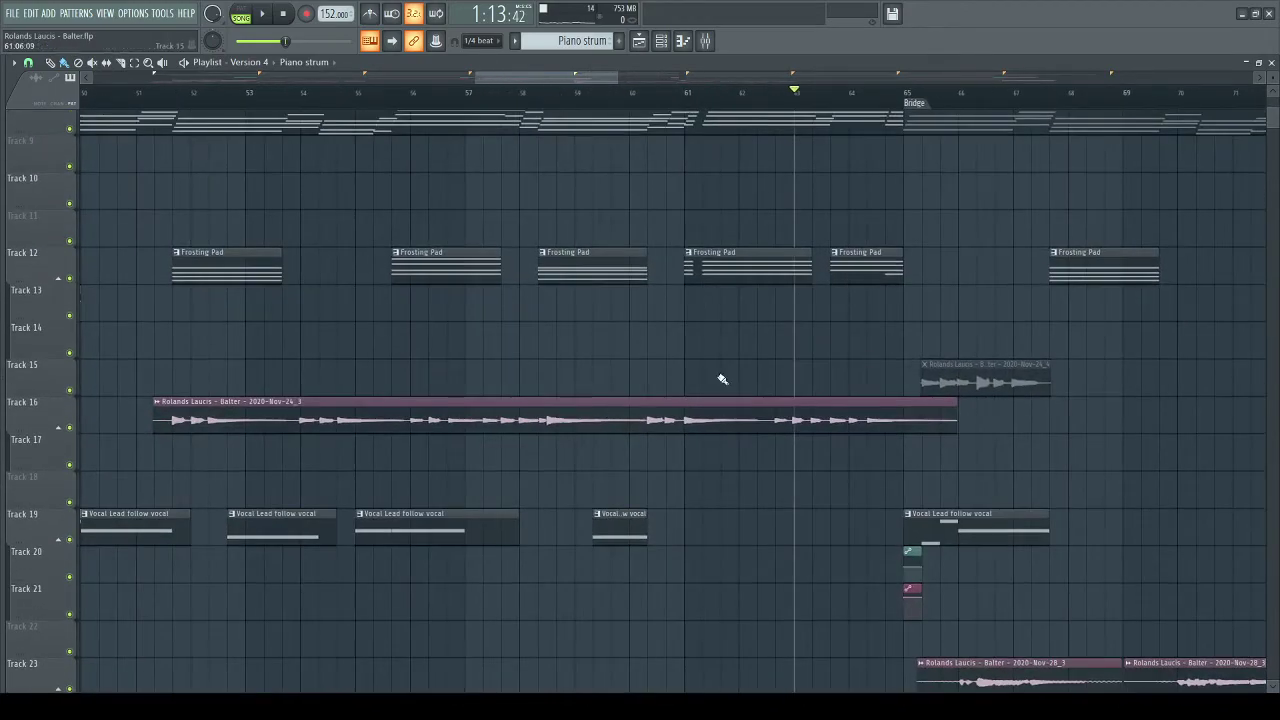
- Play the full arrangement from bar 63 through the transition into the Bridge, with the Track 23 vocals in view
left_click_drag(722, 379, 607, 418)
left_click_drag(505, 360, 554, 146)
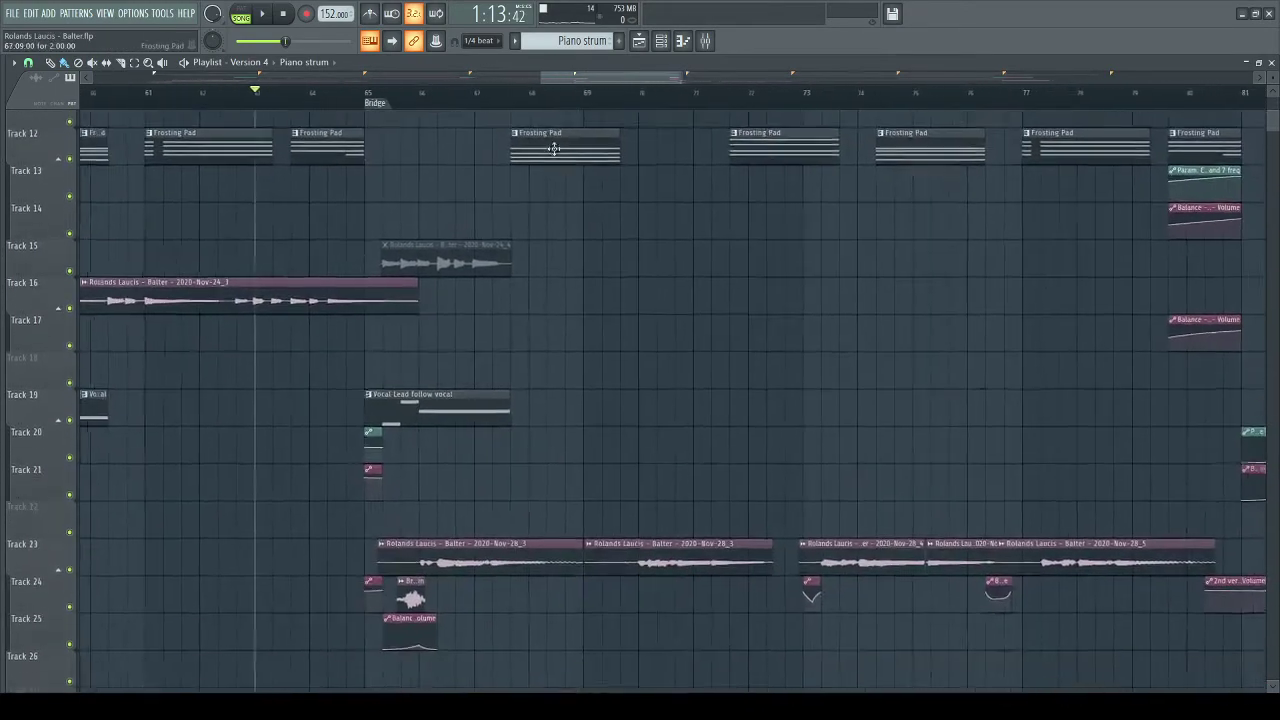
left_click_drag(632, 486, 709, 349)
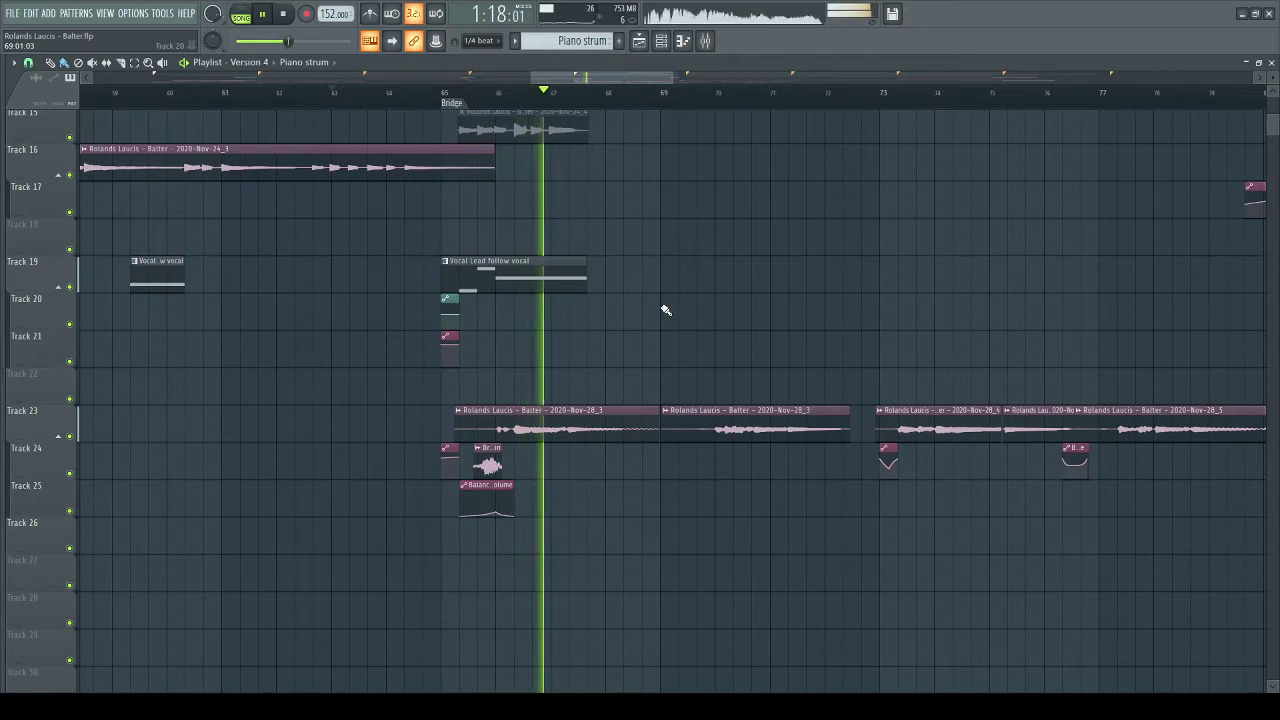
key("space")
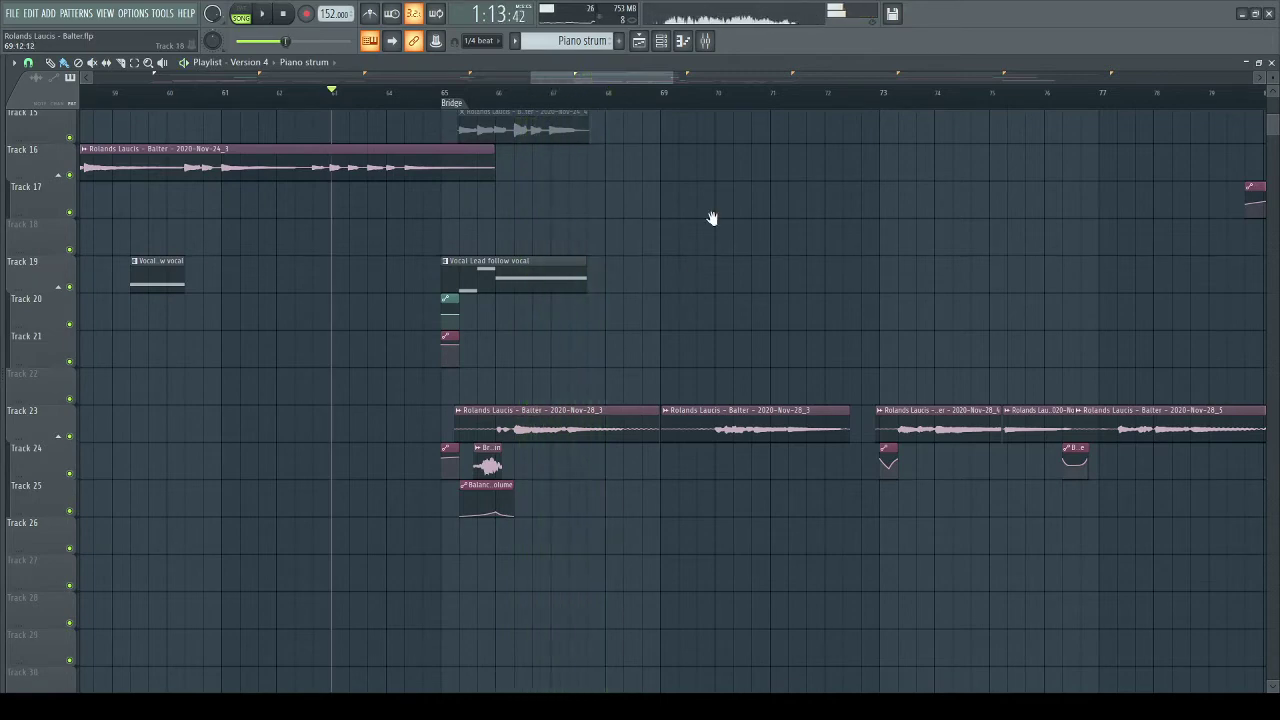
- Examine the Bridge's instrument, vocal and automation clips up to the Chorus marker and back to the Bridge's start
scroll(712, 300, "up", 10)
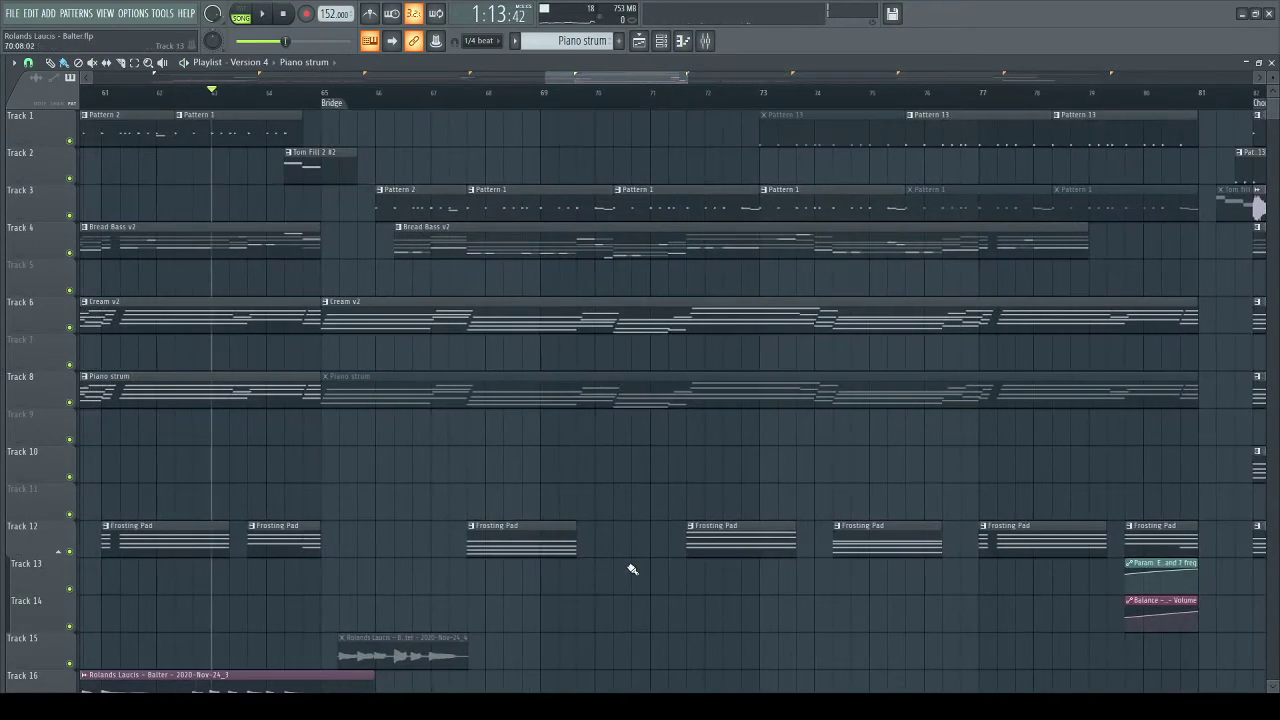
scroll(874, 484, "down", 4)
scroll(760, 500, "right", 6)
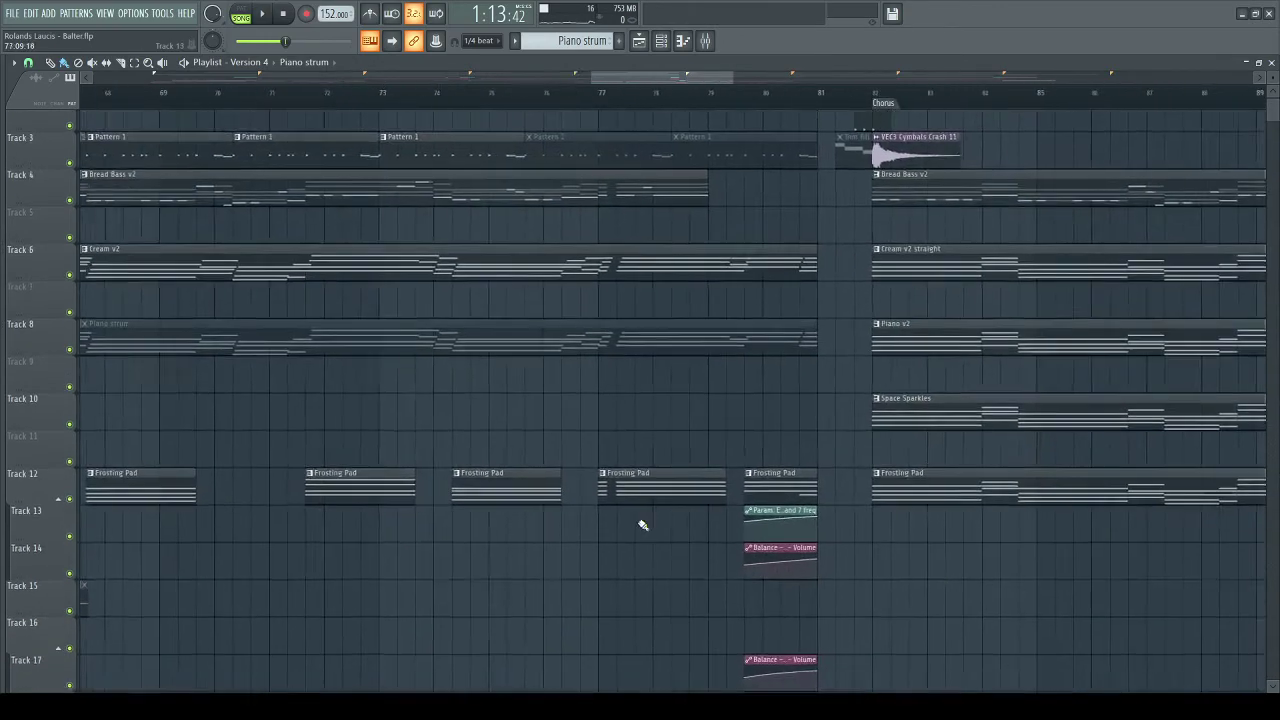
scroll(797, 531, "down", 5)
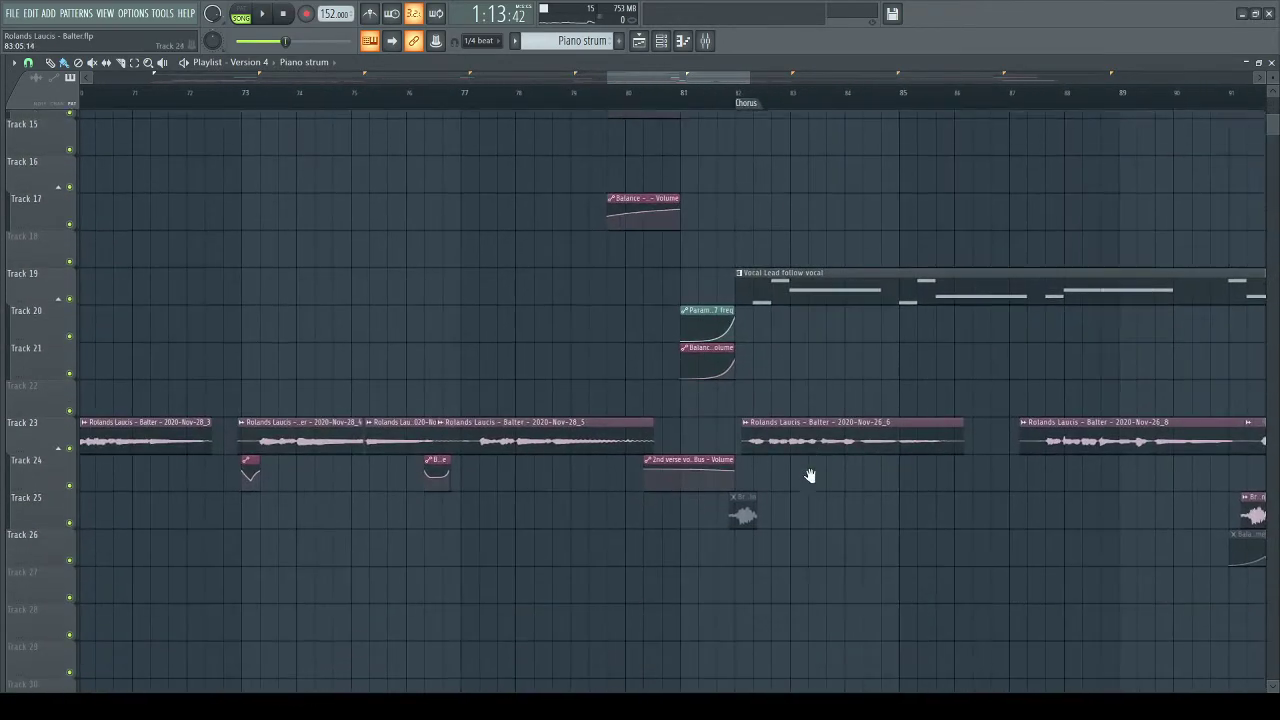
scroll(769, 495, "left", 9)
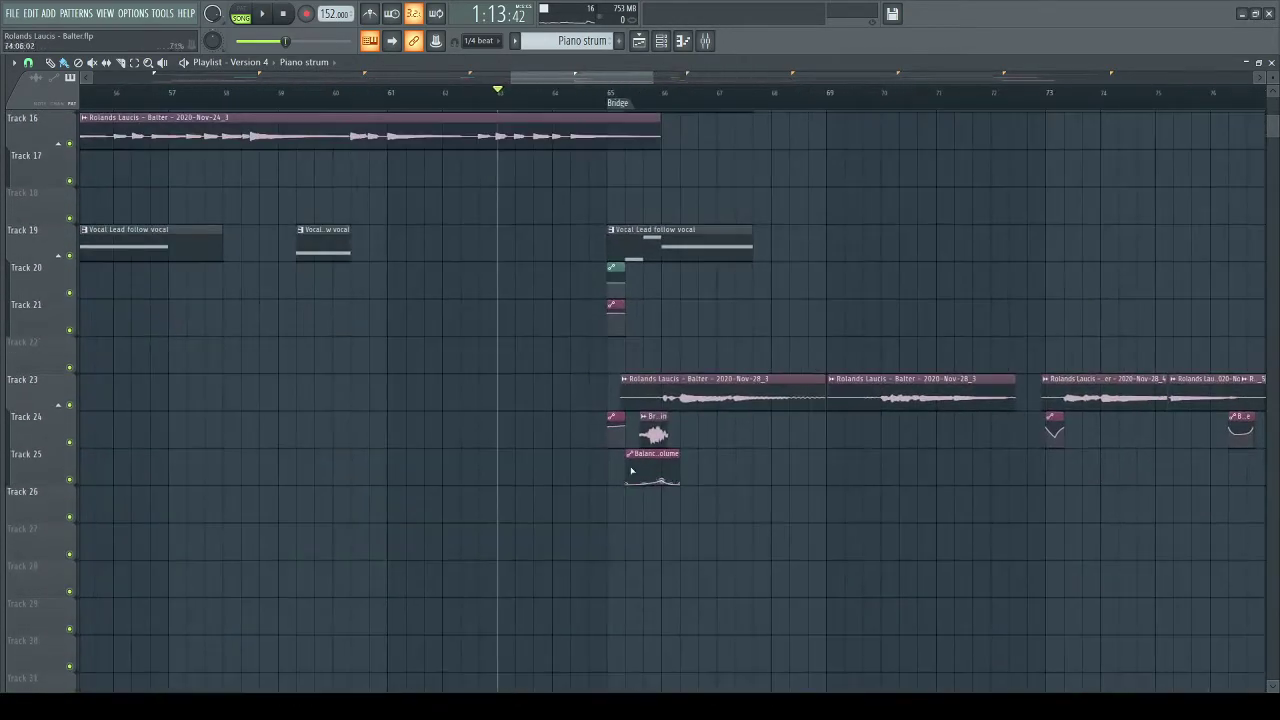
scroll(652, 108, "up", 3)
scroll(714, 387, "up", 8)
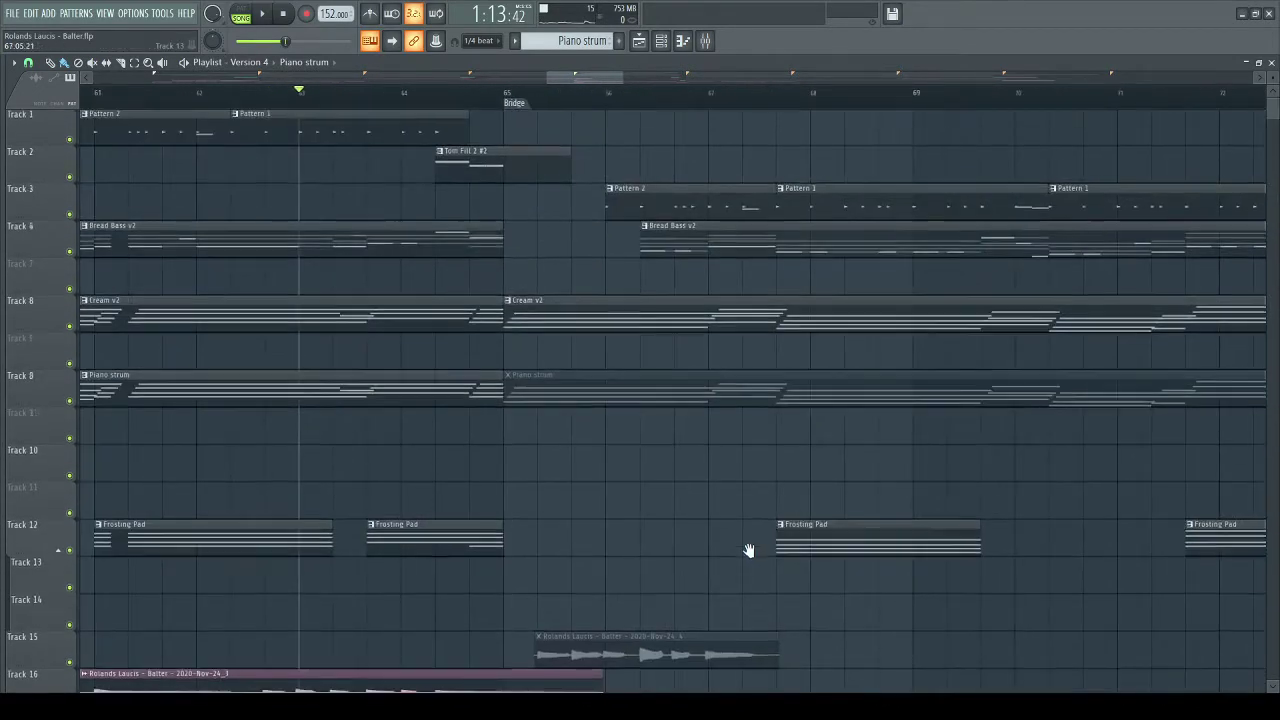
- Audition the Pattern 2 clip at bar 66 on Track 3 and the Tom Fill 2 #2 clip on Track 2
left_click_drag(748, 551, 629, 570)
right_click(490, 205, "ctrl+alt")
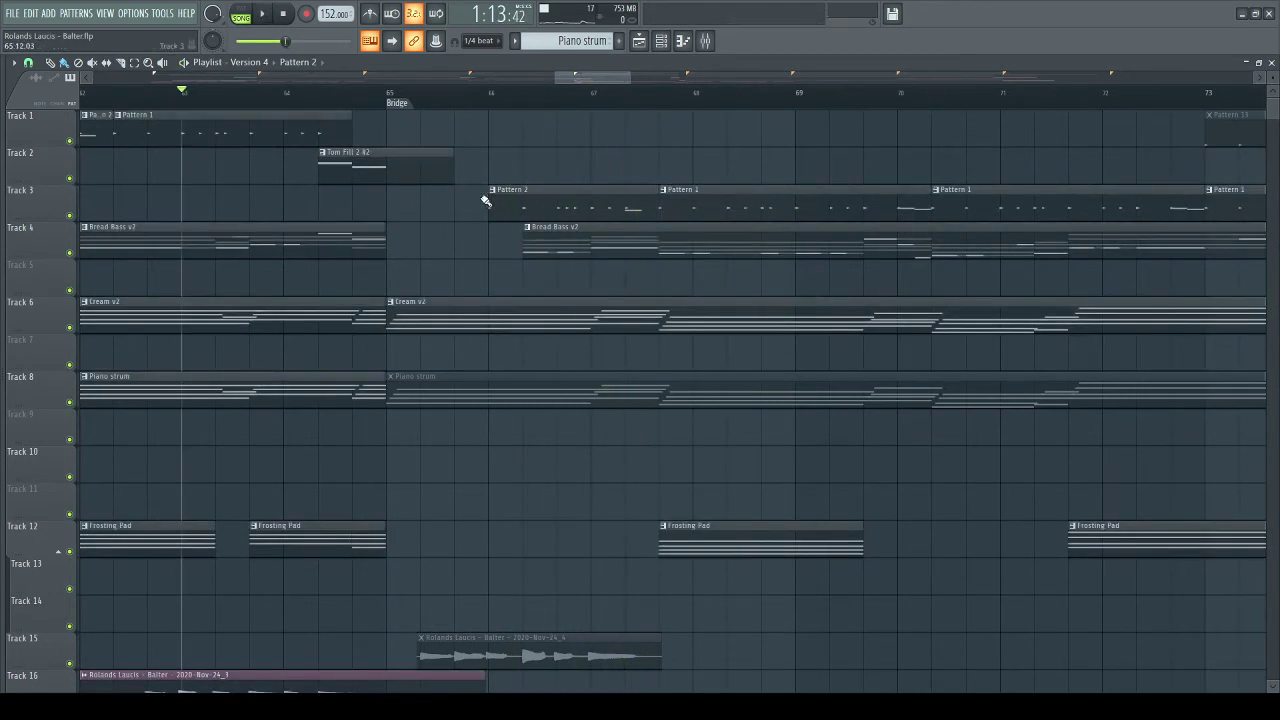
scroll(490, 240, "left", 3)
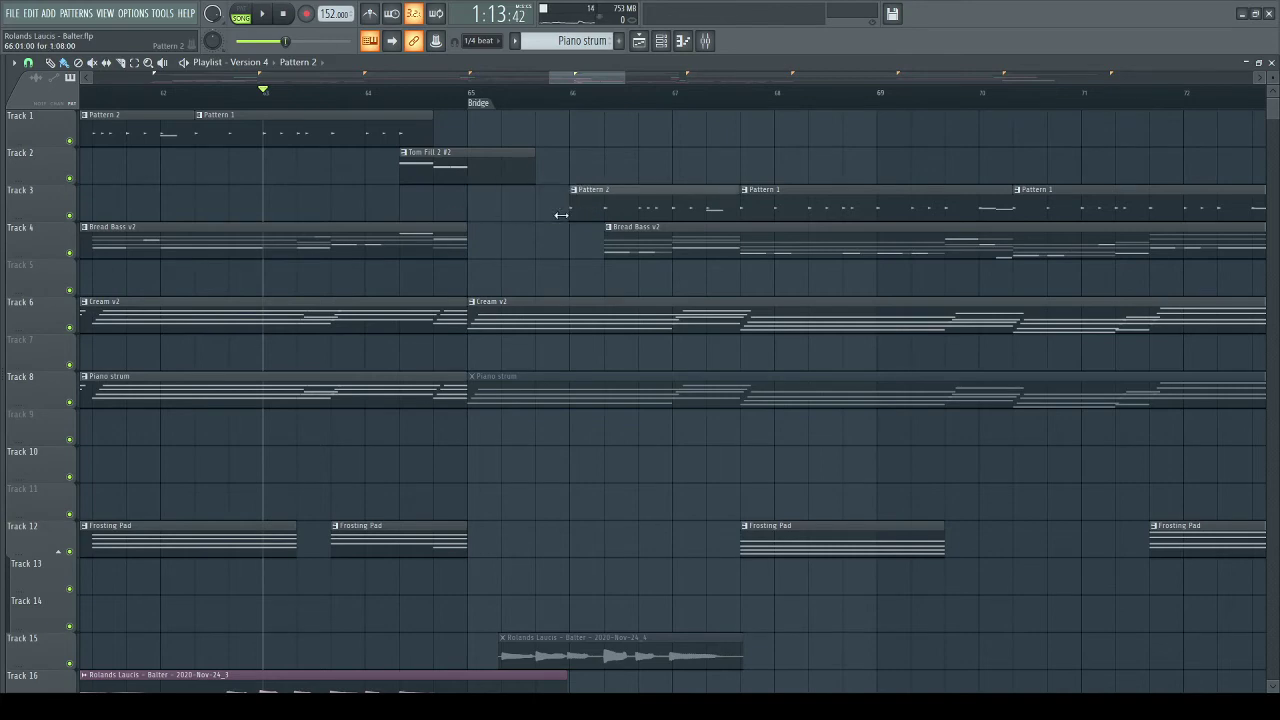
right_click(428, 174, "ctrl+alt")
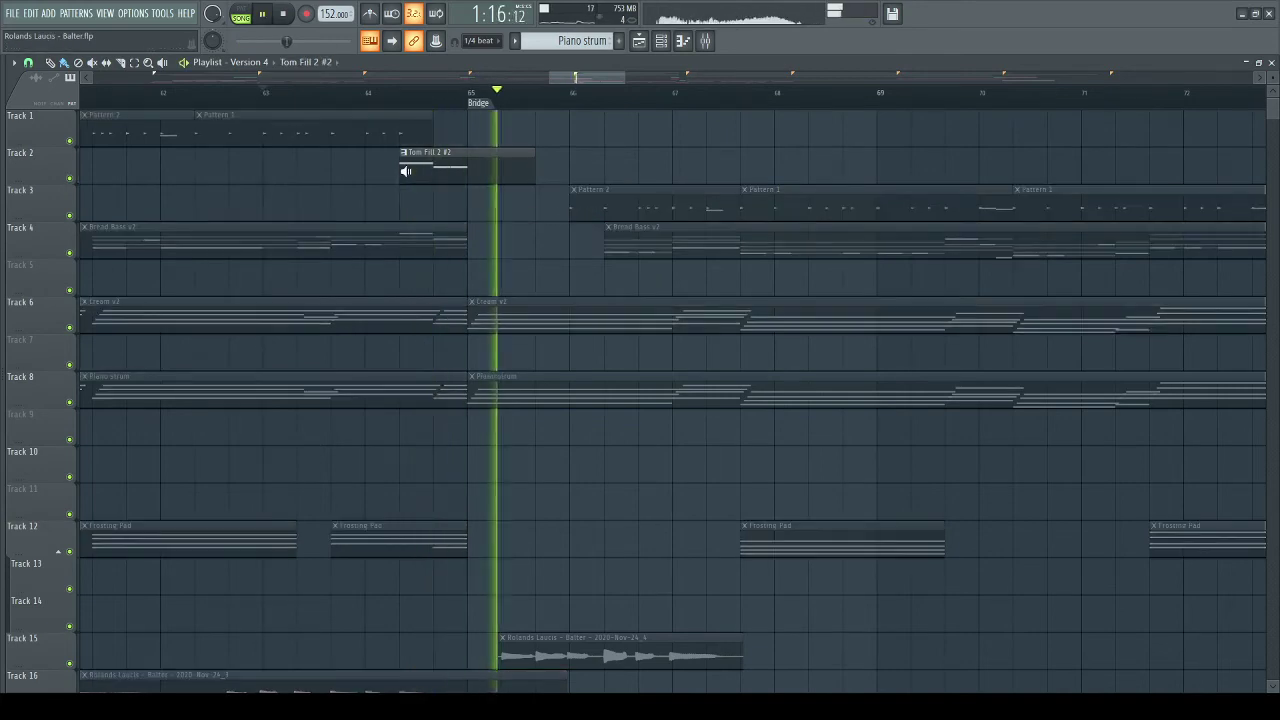
- Compare the drum steps of Pattern 1 and Pattern 13 from the Bridge in the channel rack
scroll(987, 306, "right", 7)
scroll(617, 111, "down", 5)
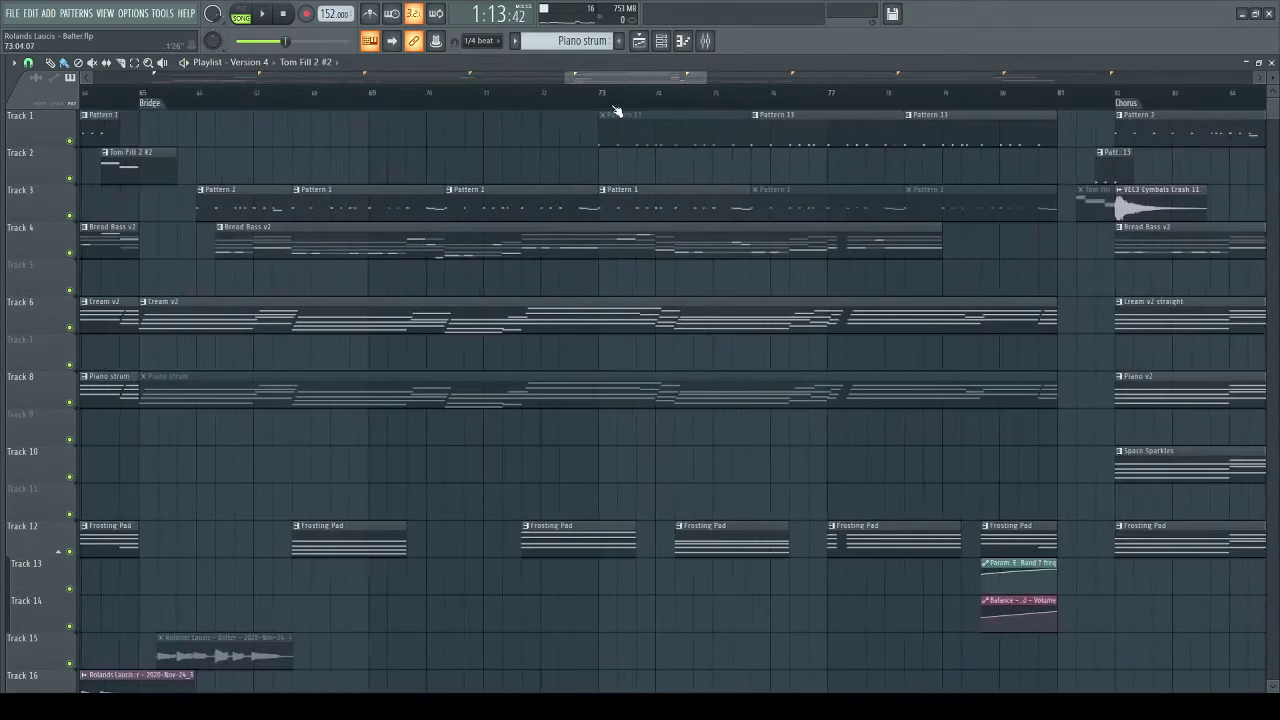
scroll(709, 286, "right", 4)
scroll(558, 133, "up", 3)
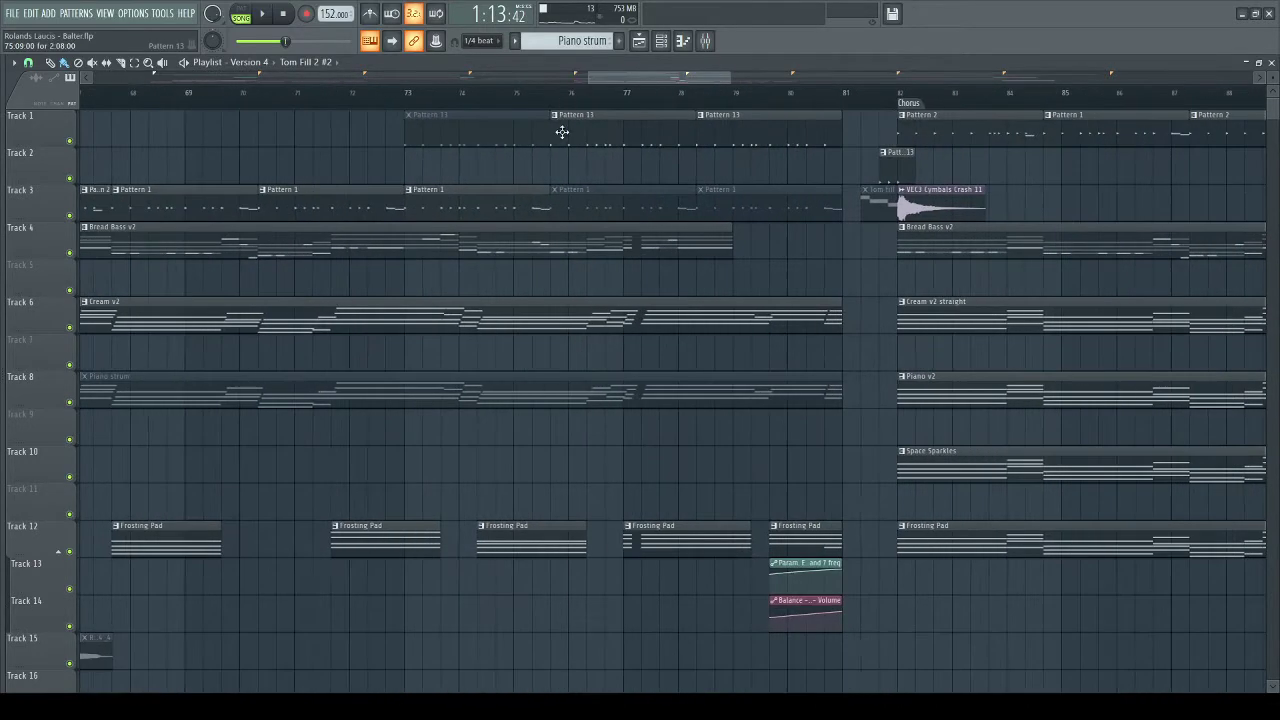
right_click(553, 135, "ctrl+alt")
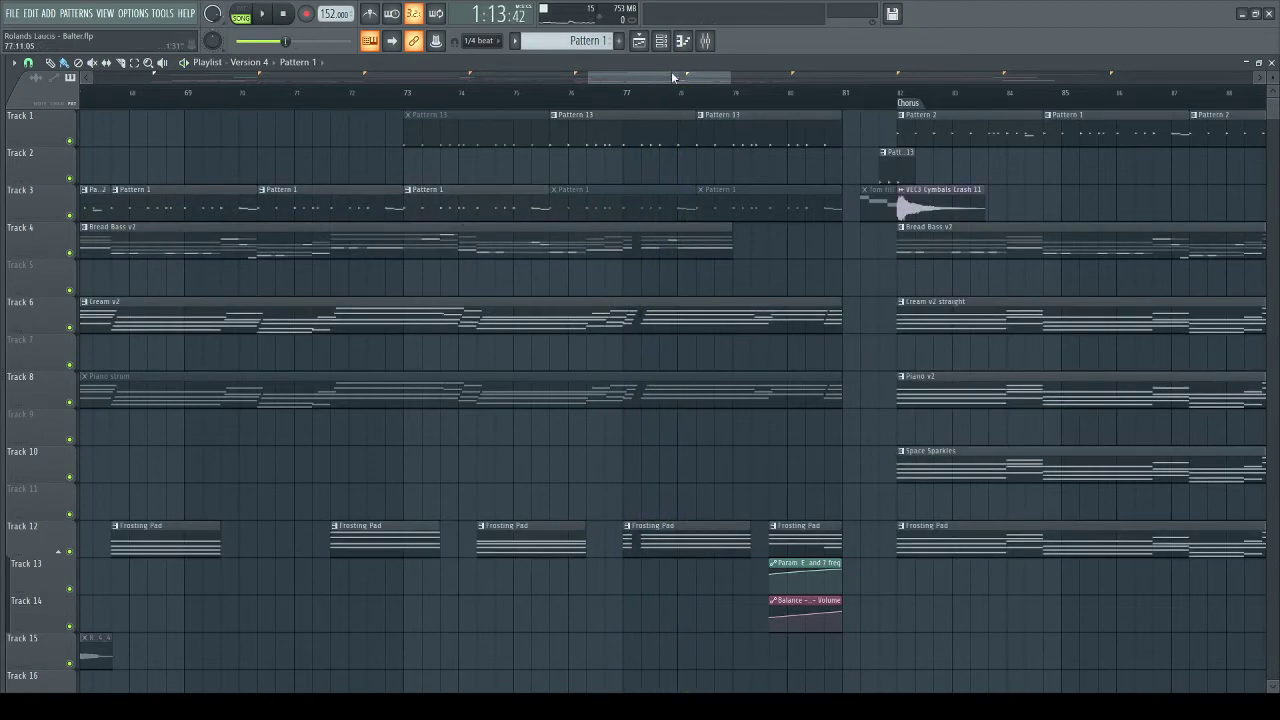
left_click(661, 41)
scroll(441, 318, "up", 3)
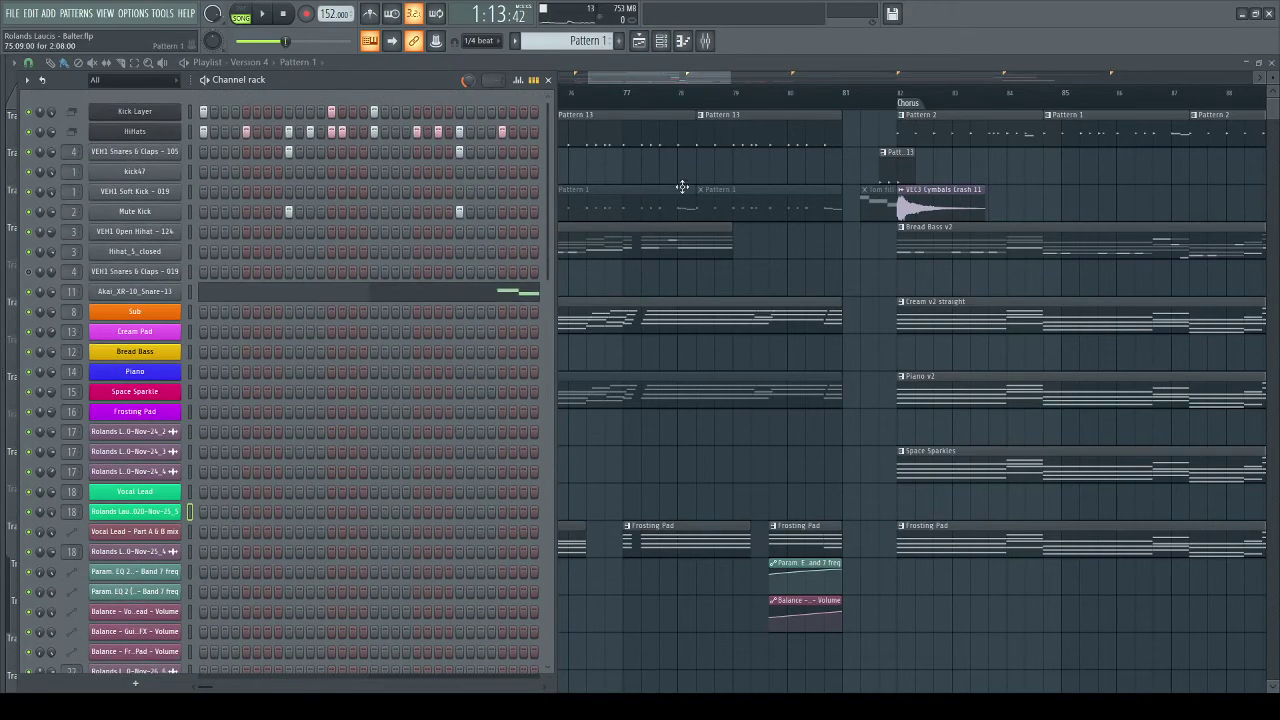
left_click(626, 130)
left_click(661, 41)
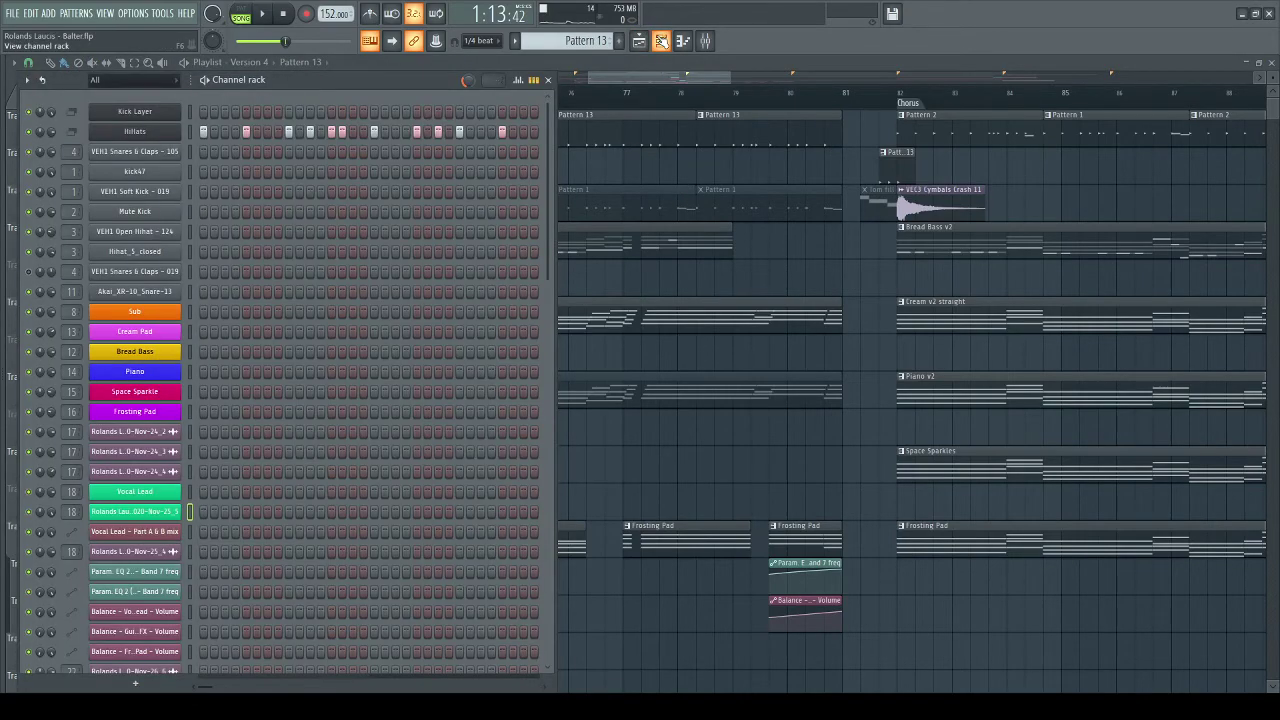
left_click(661, 41)
- Examine the automation clips on Tracks 13 to 21 before the second Chorus and play the transition from between bars 79 and 80
scroll(708, 441, "down", 5)
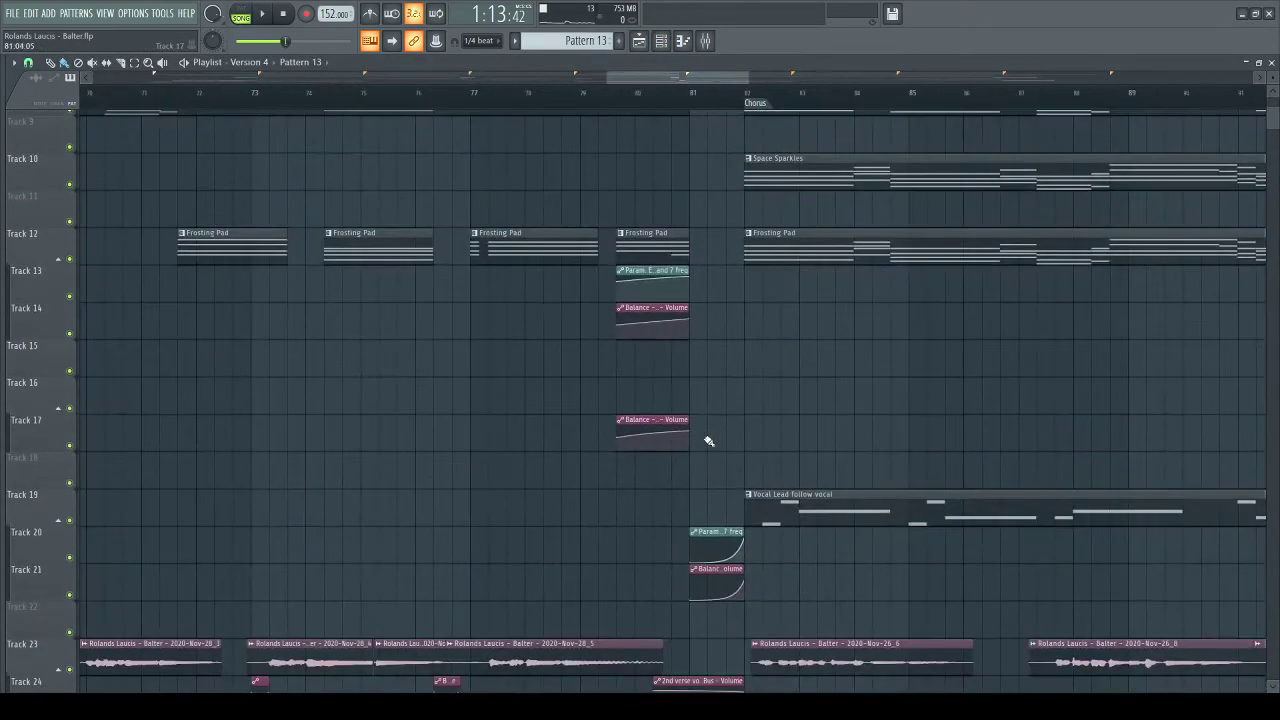
left_click_drag(708, 441, 513, 247)
left_click(423, 95)
left_click_drag(561, 432, 580, 615)
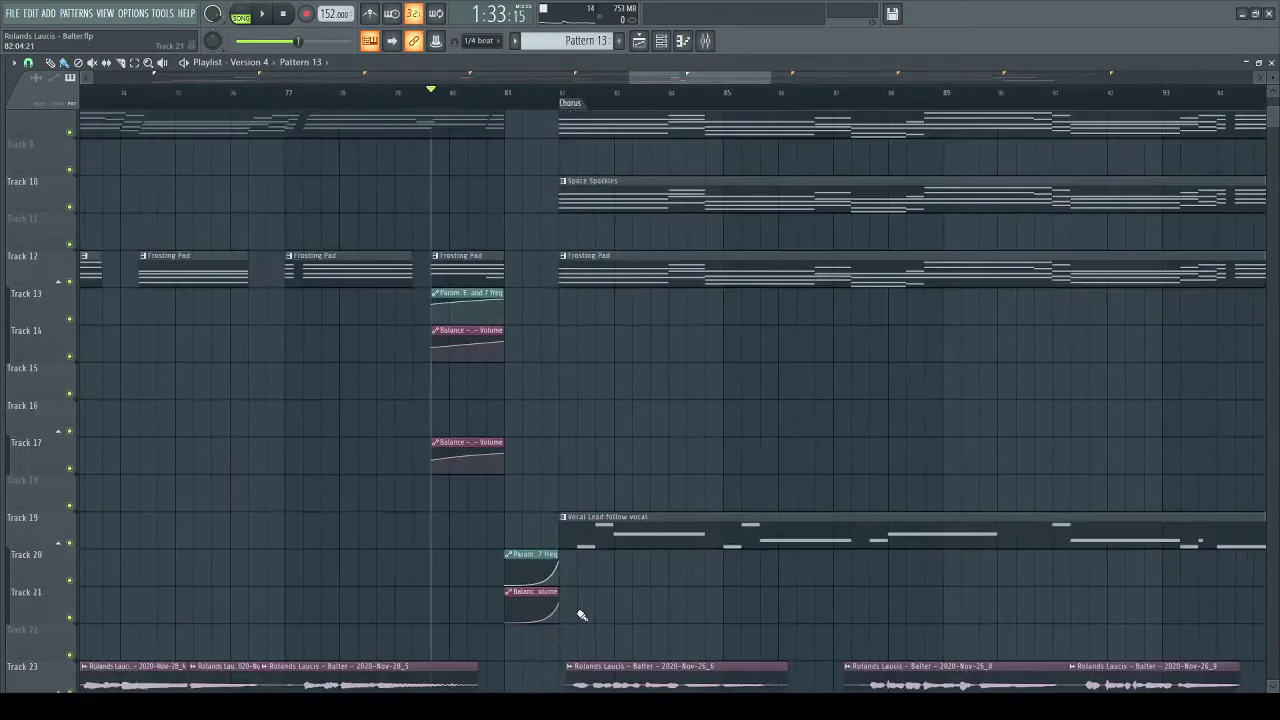
left_click_drag(586, 408, 589, 534)
left_click_drag(683, 545, 567, 680)
left_click_drag(478, 464, 506, 405)
scroll(530, 93, "up", 2)
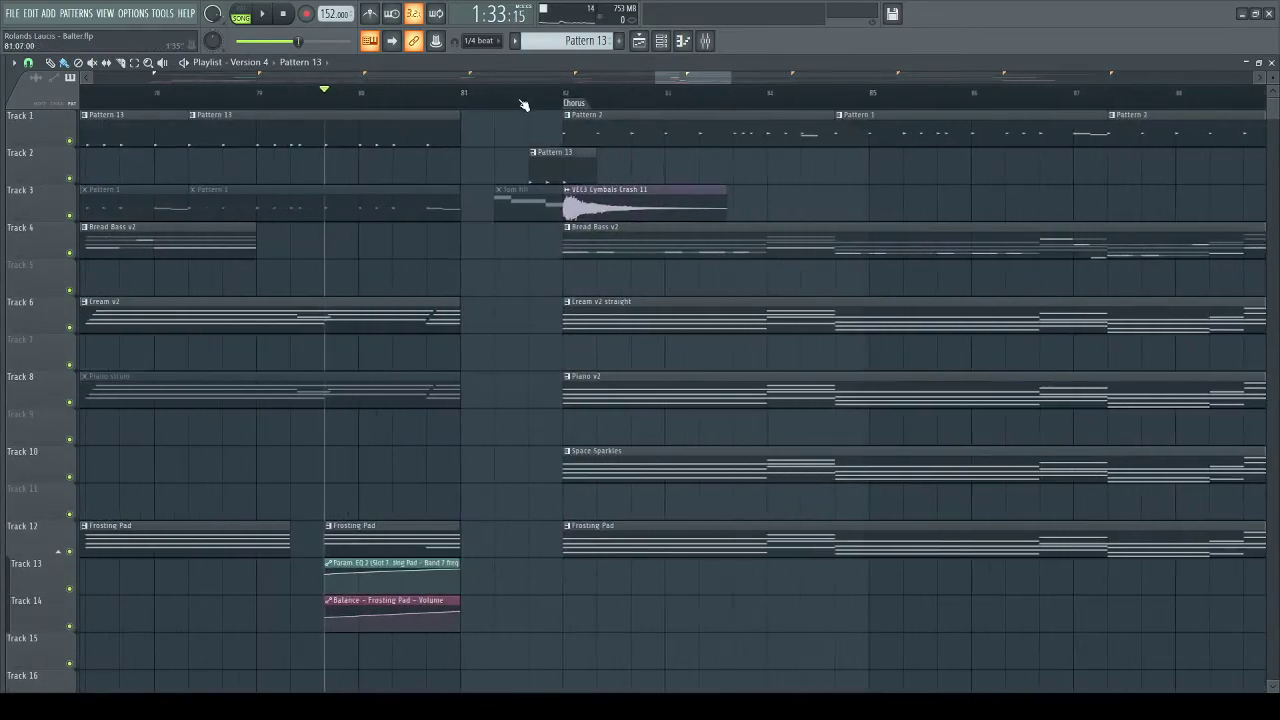
key("space")
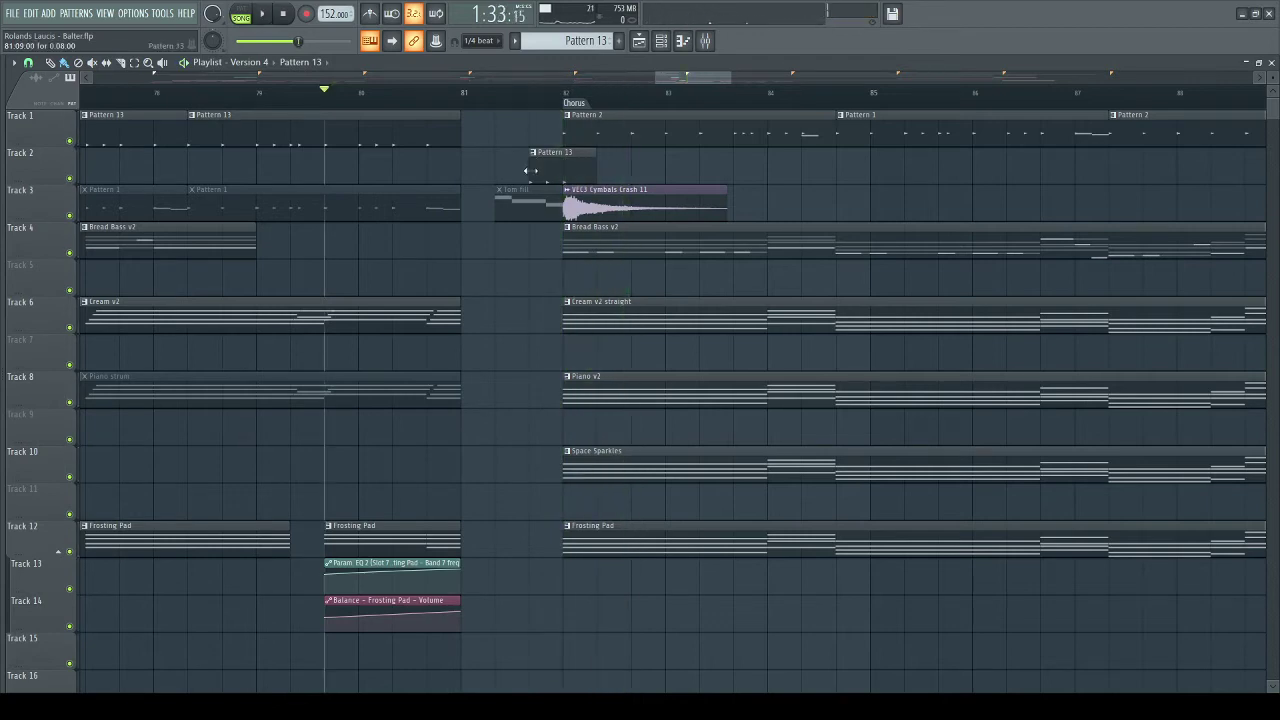
- Audition the Pattern 13 clip on Track 2 and the VEC3 Cymbals Crash 11 clip on Track 3 at the second Chorus
right_click(531, 171, "alt")
right_click(531, 171, "alt")
right_click(531, 171, "alt")
right_click(531, 171, "alt")
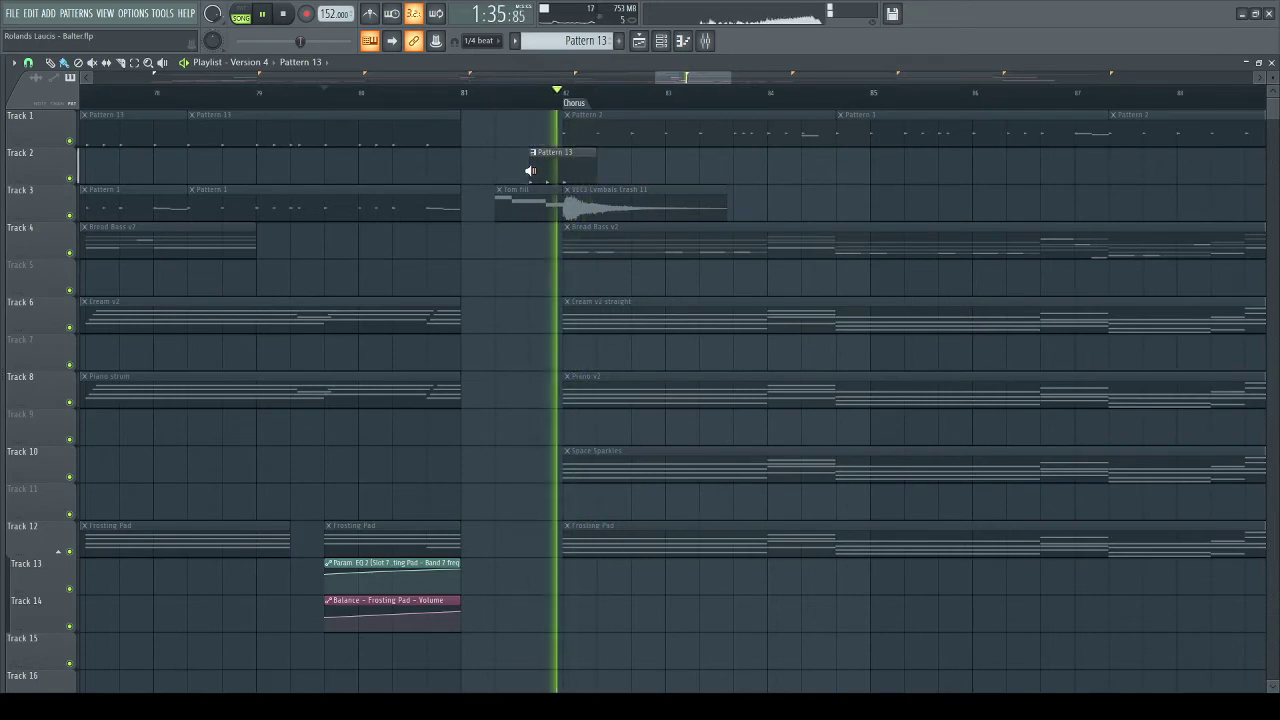
right_click(531, 171, "alt")
scroll(537, 94, "down", 2)
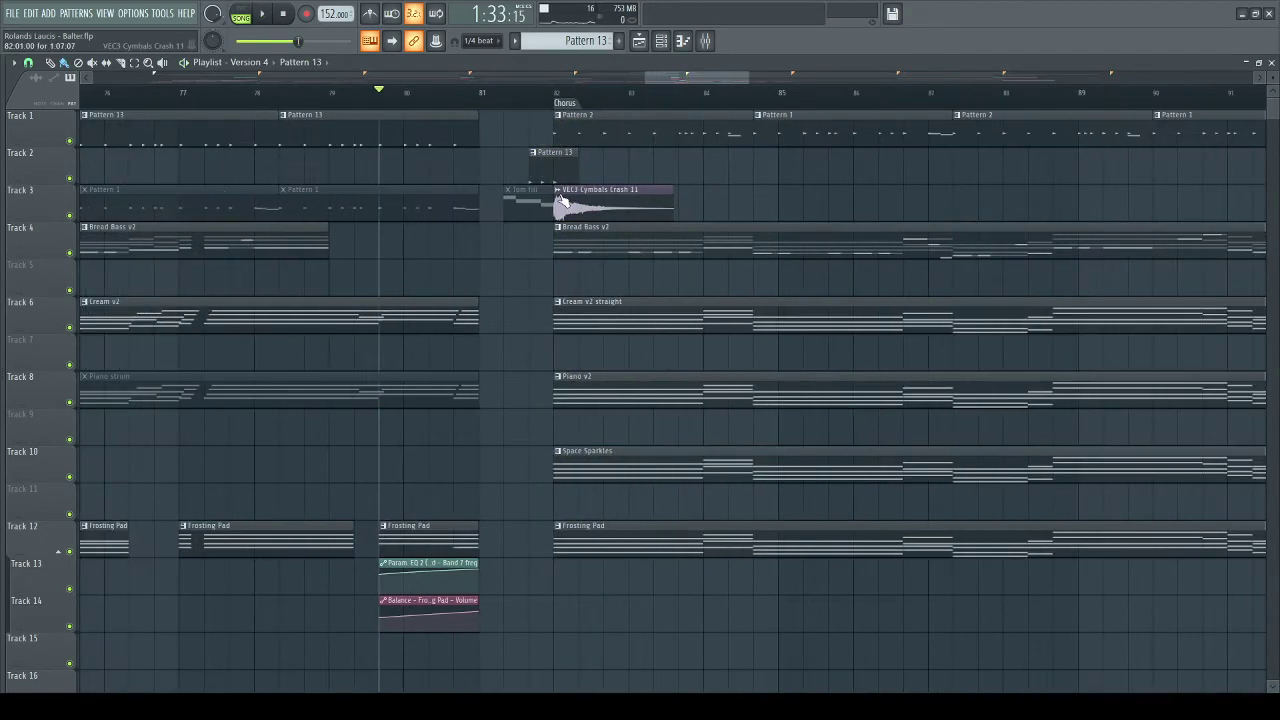
right_click(557, 207, "alt")
scroll(521, 250, "down", 2)
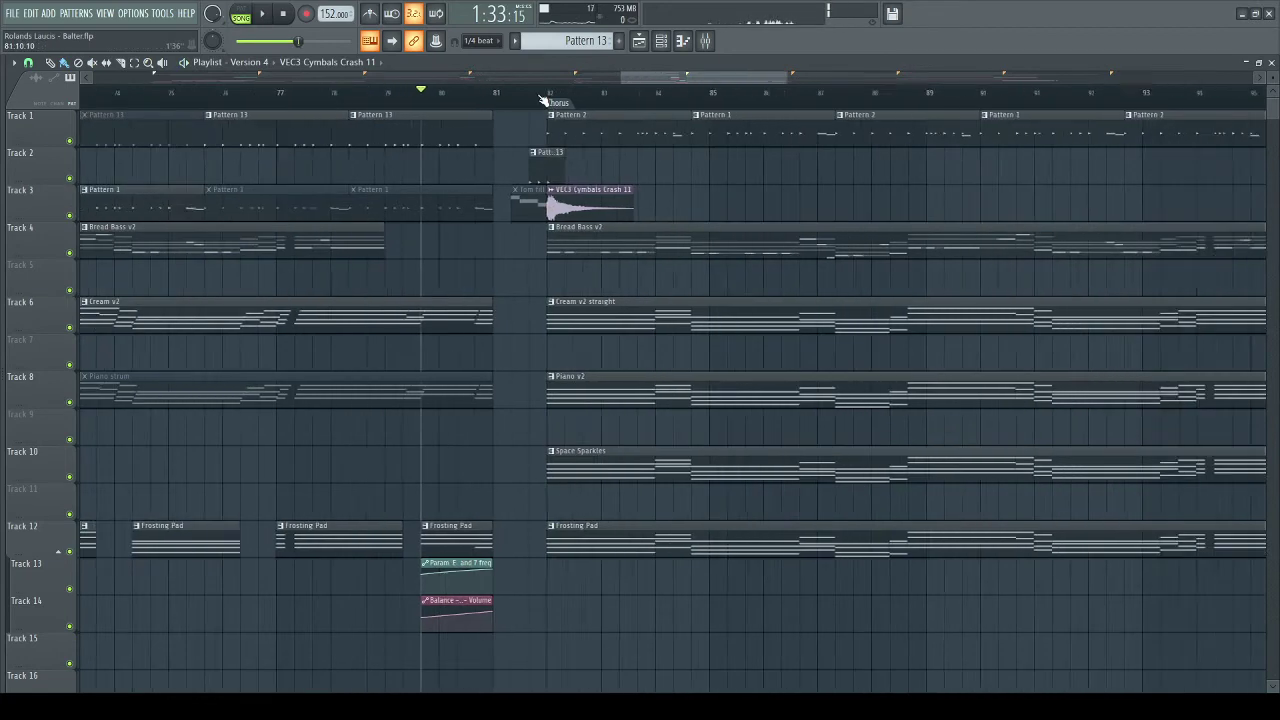
- Play the transition into the second Chorus with the Tom fill clip on Track 3 unmuted
scroll(521, 98, "up", 3)
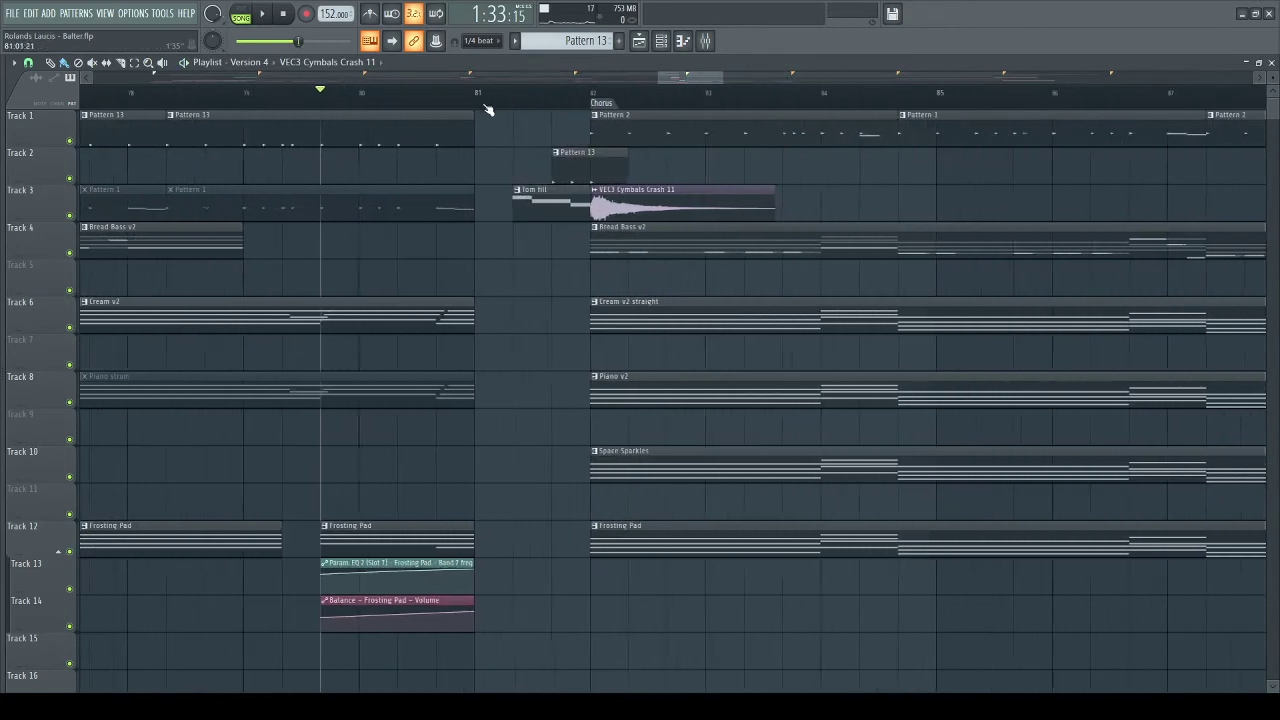
key("space")
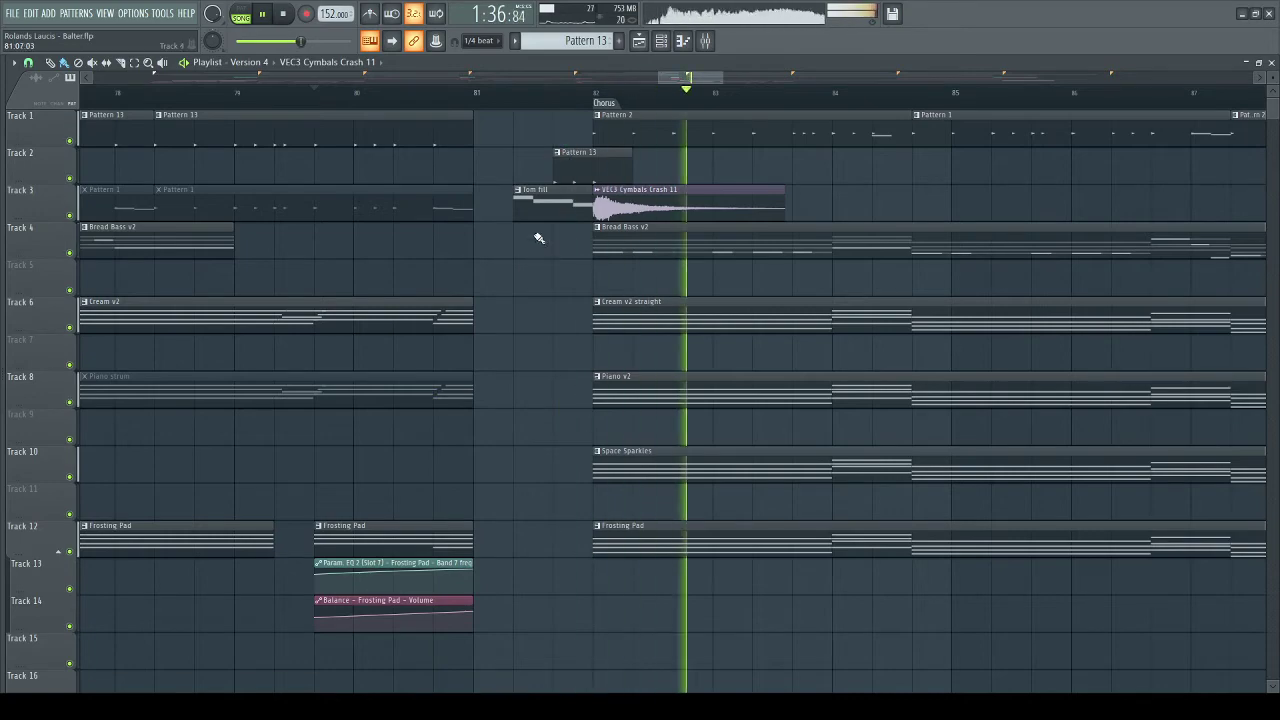
scroll(528, 117, "down", 4)
scroll(528, 103, "down", 2)
key("space")
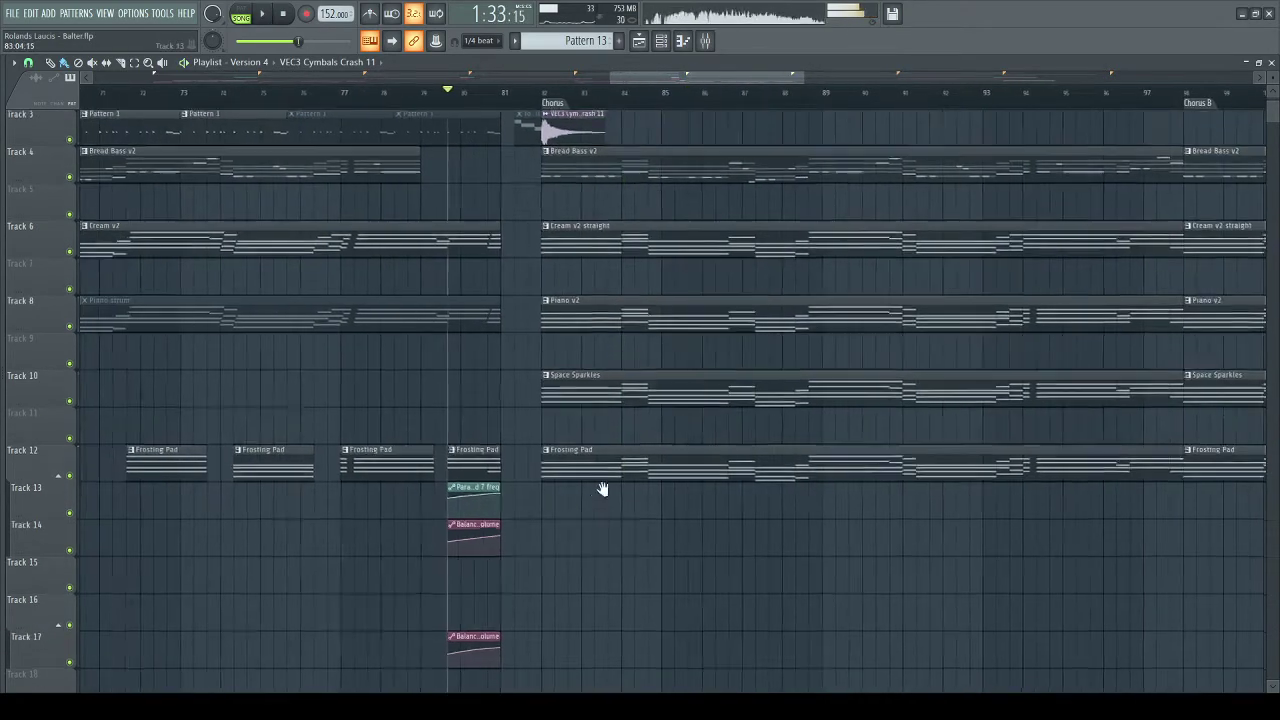
- Compare the transition into the second Chorus with the song's opening bars and their instrument clips
left_click_drag(601, 489, 704, 369)
left_click_drag(736, 409, 623, 646)
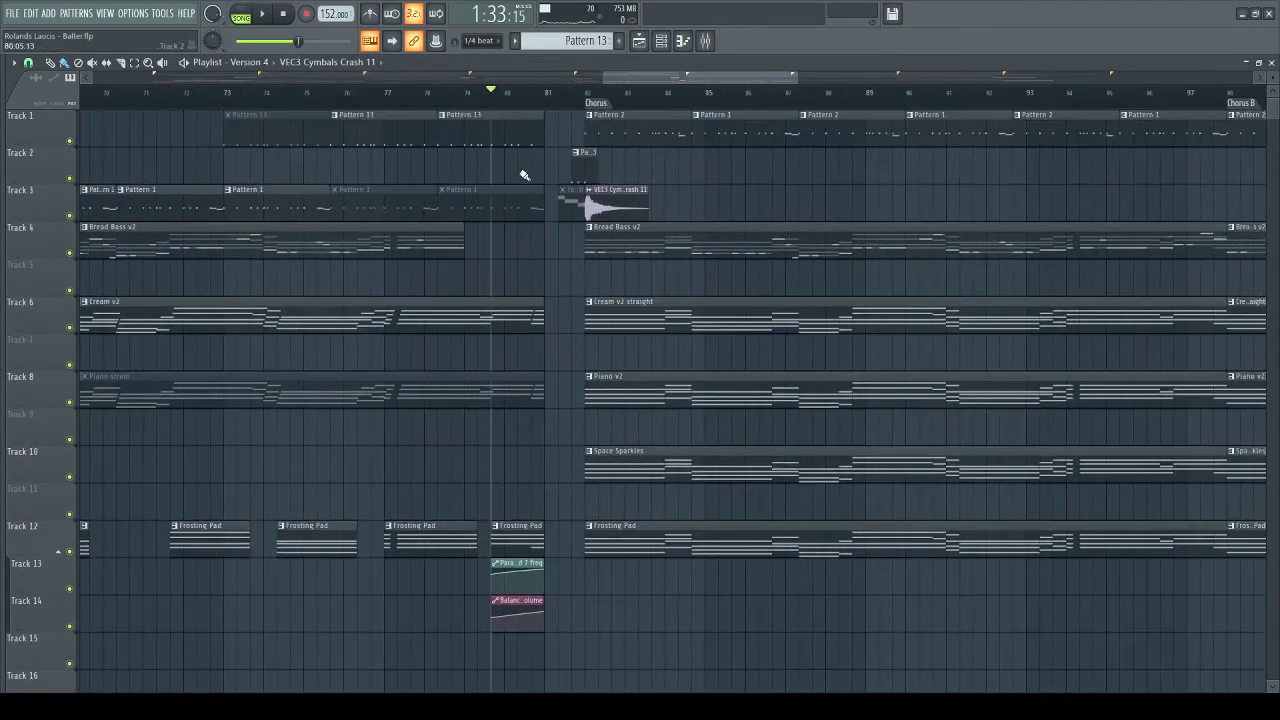
scroll(496, 101, "down", 3)
left_click_drag(240, 340, 145, 190)
scroll(285, 101, "up", 3)
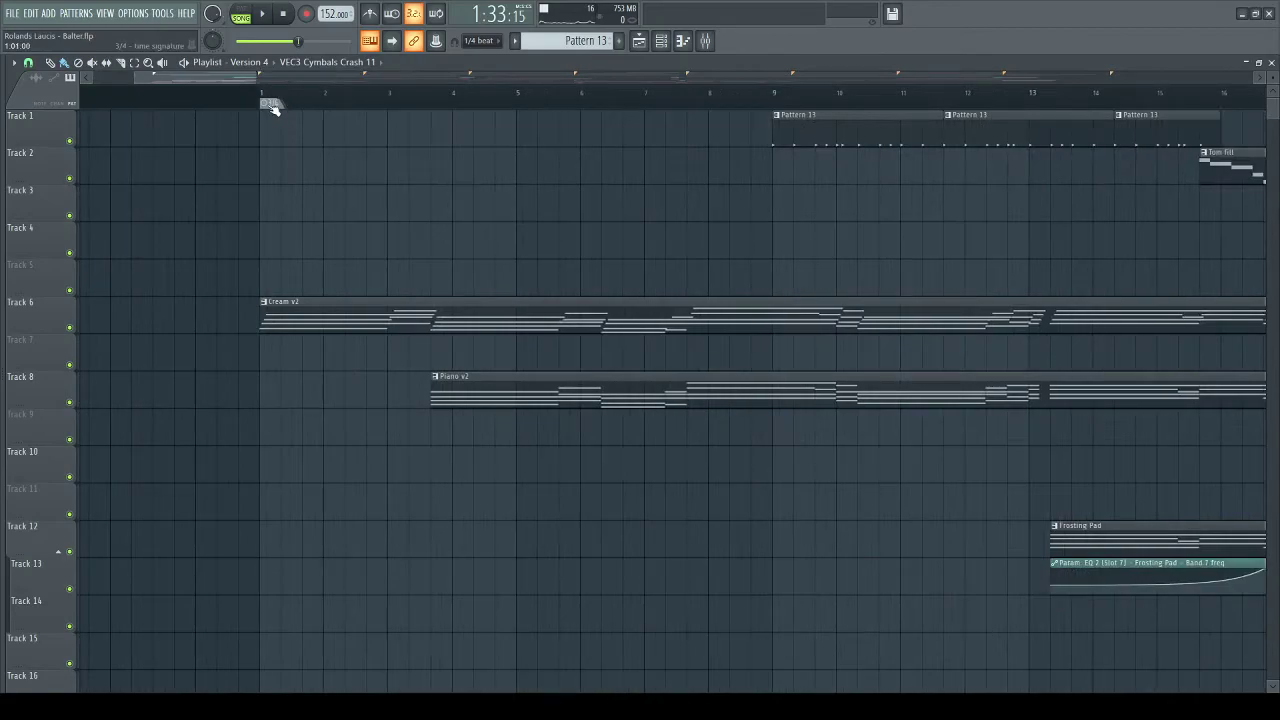
scroll(289, 108, "down", 5)
left_click_drag(1002, 250, 109, 260)
scroll(420, 101, "up", 3)
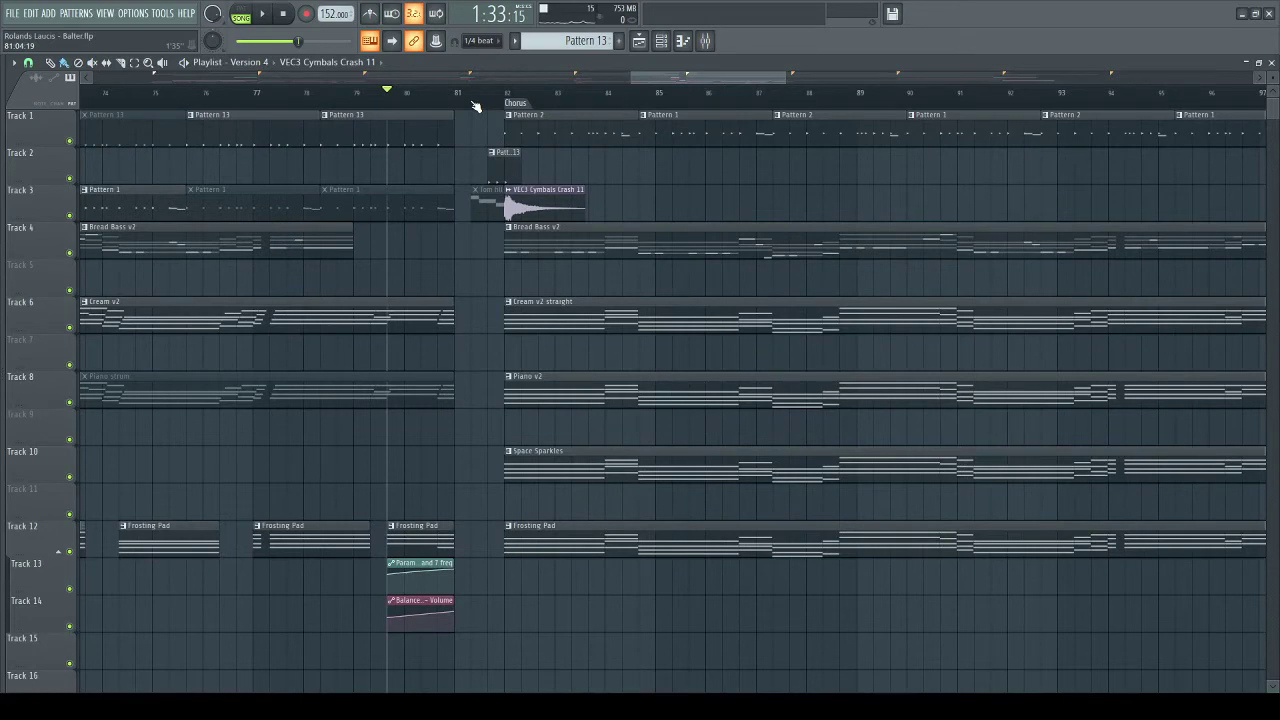
- Examine the instrument clips across the Chorus, Chorus B and Chorus C sections after the Bridge
scroll(515, 508, "right", 3)
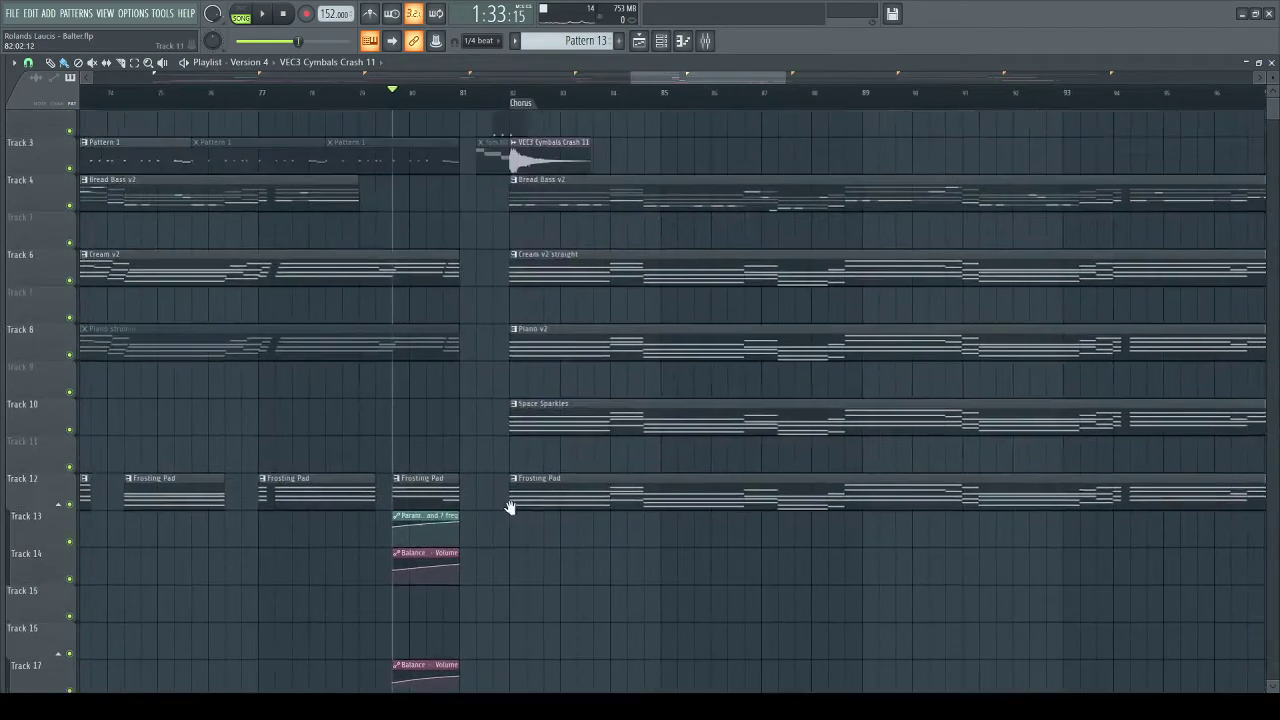
scroll(412, 178, "down", 5)
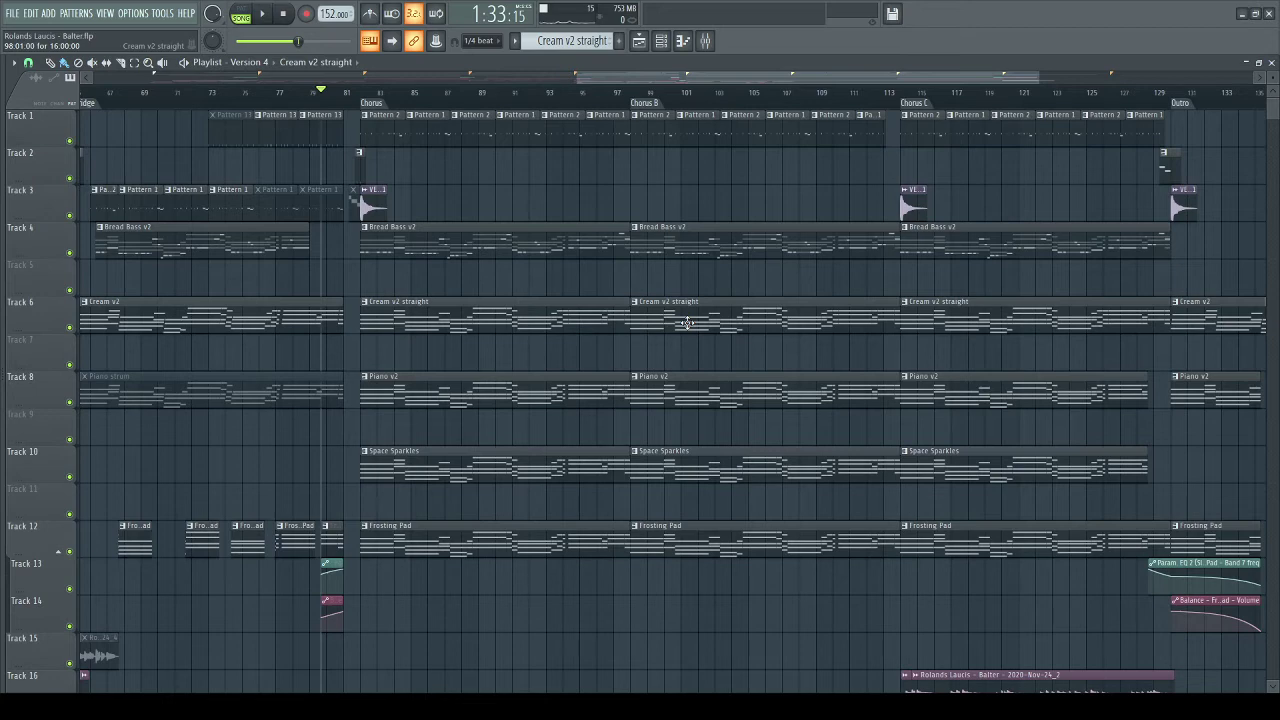
scroll(675, 108, "up", 2)
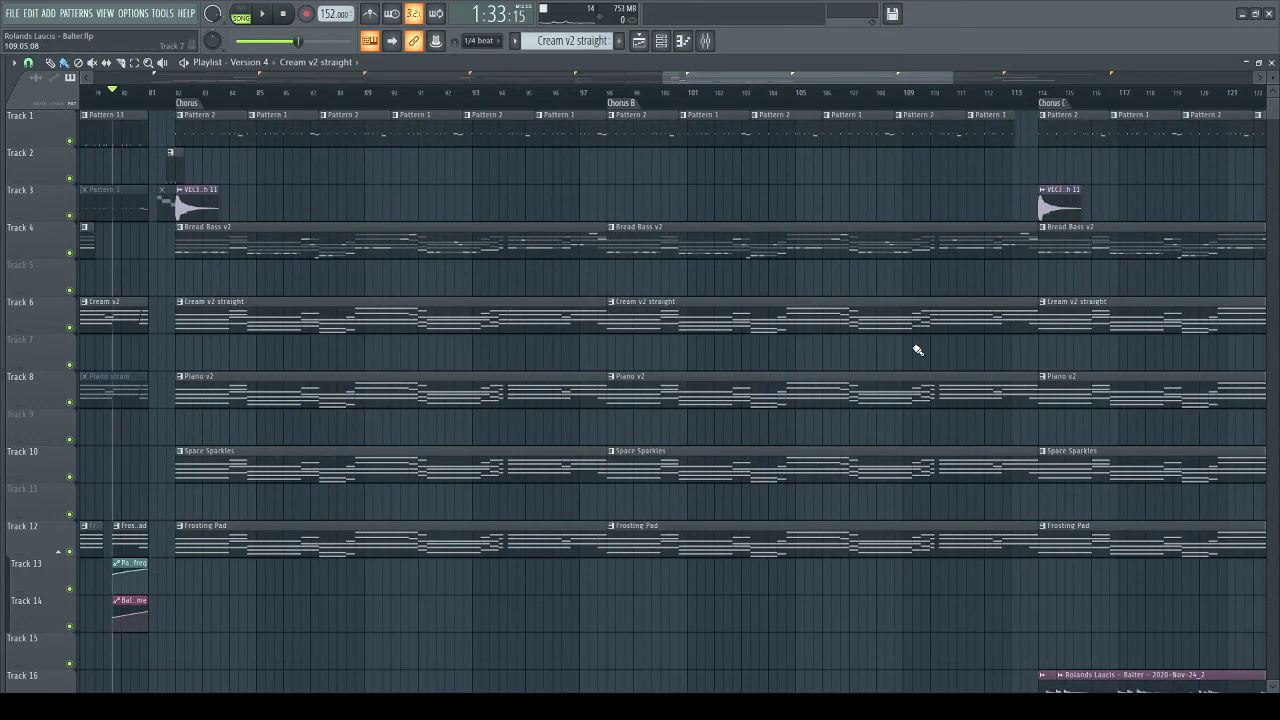
left_click_drag(885, 360, 983, 390)
left_click_drag(575, 375, 838, 430)
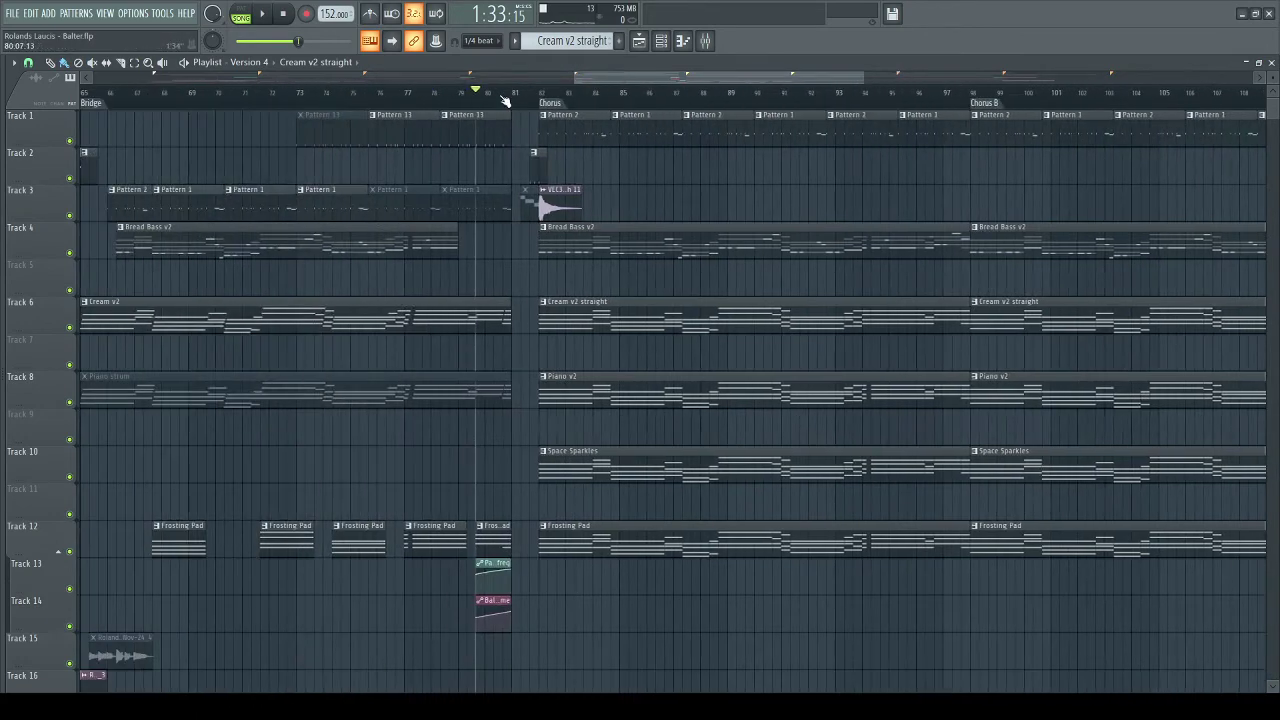
- Examine the Vocal Lead clips on Track 19 and the vocal clips on Track 23 from the second Chorus through Chorus B
scroll(506, 101, "up", 3)
scroll(842, 524, "down", 5)
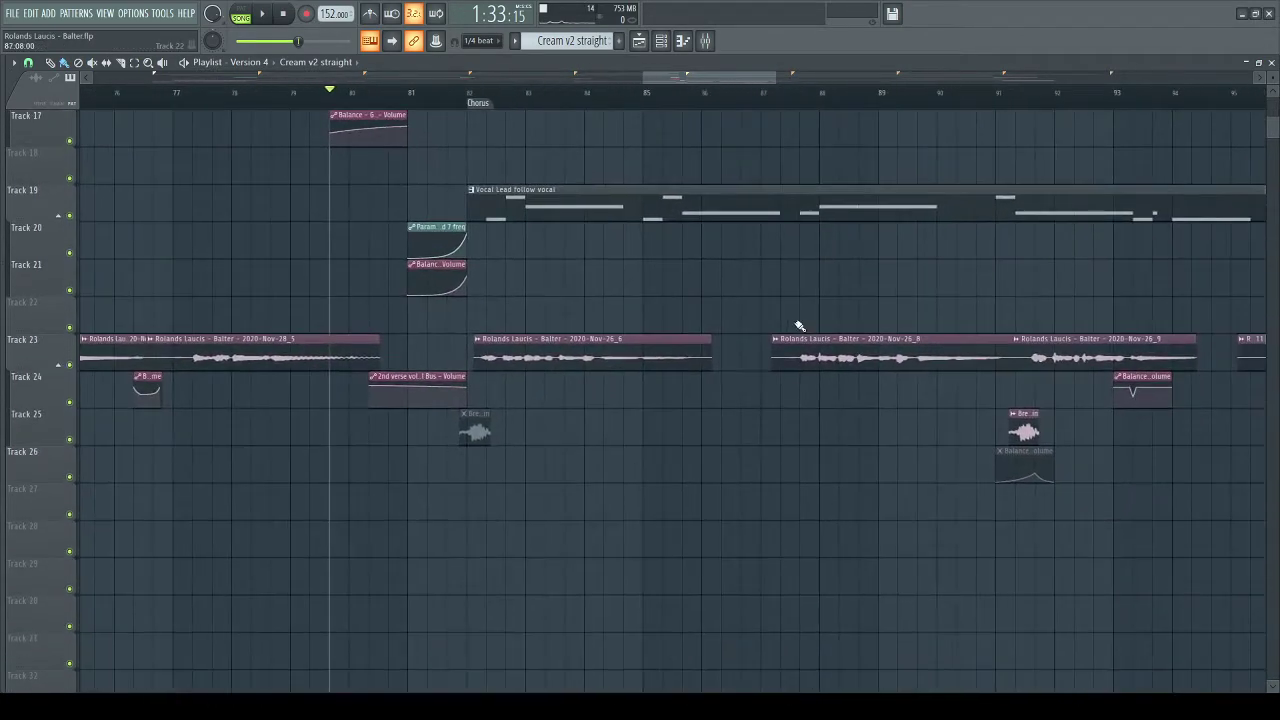
scroll(486, 103, "down", 2)
scroll(674, 306, "up", 2)
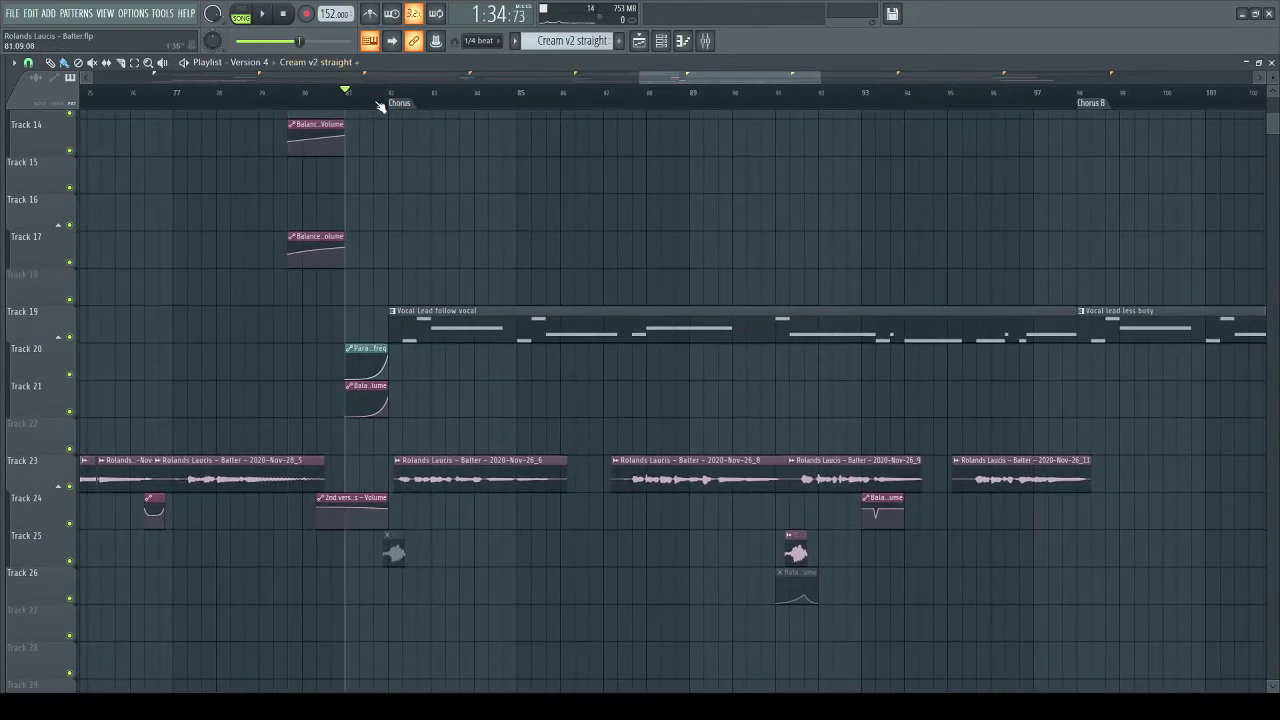
scroll(400, 100, "down", 8)
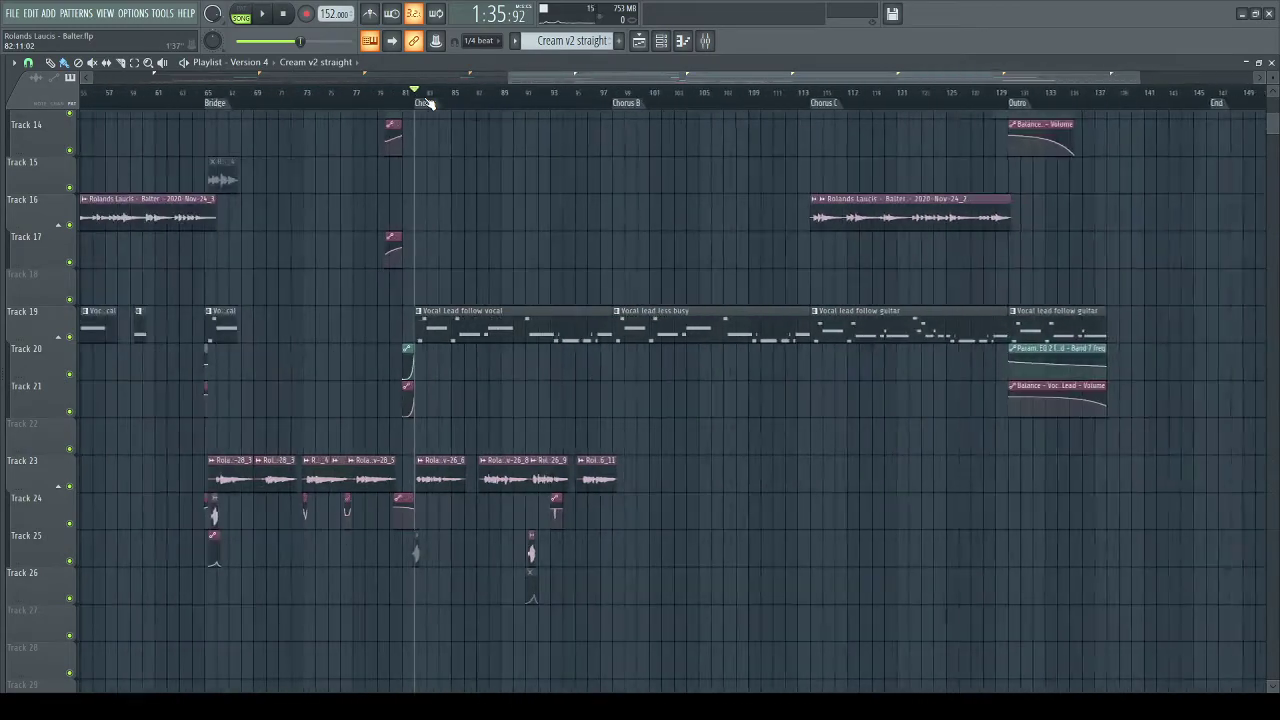
scroll(628, 530, "up", 3)
scroll(512, 103, "up", 5)
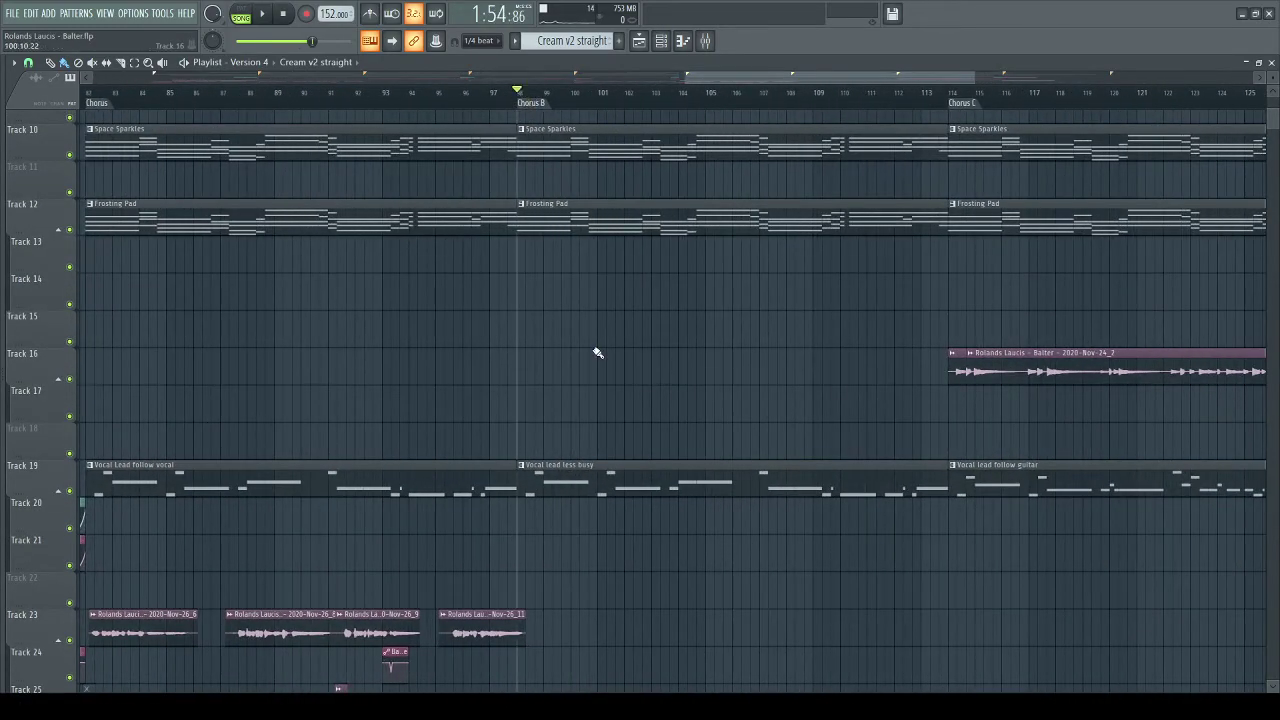
scroll(590, 375, "down", 3)
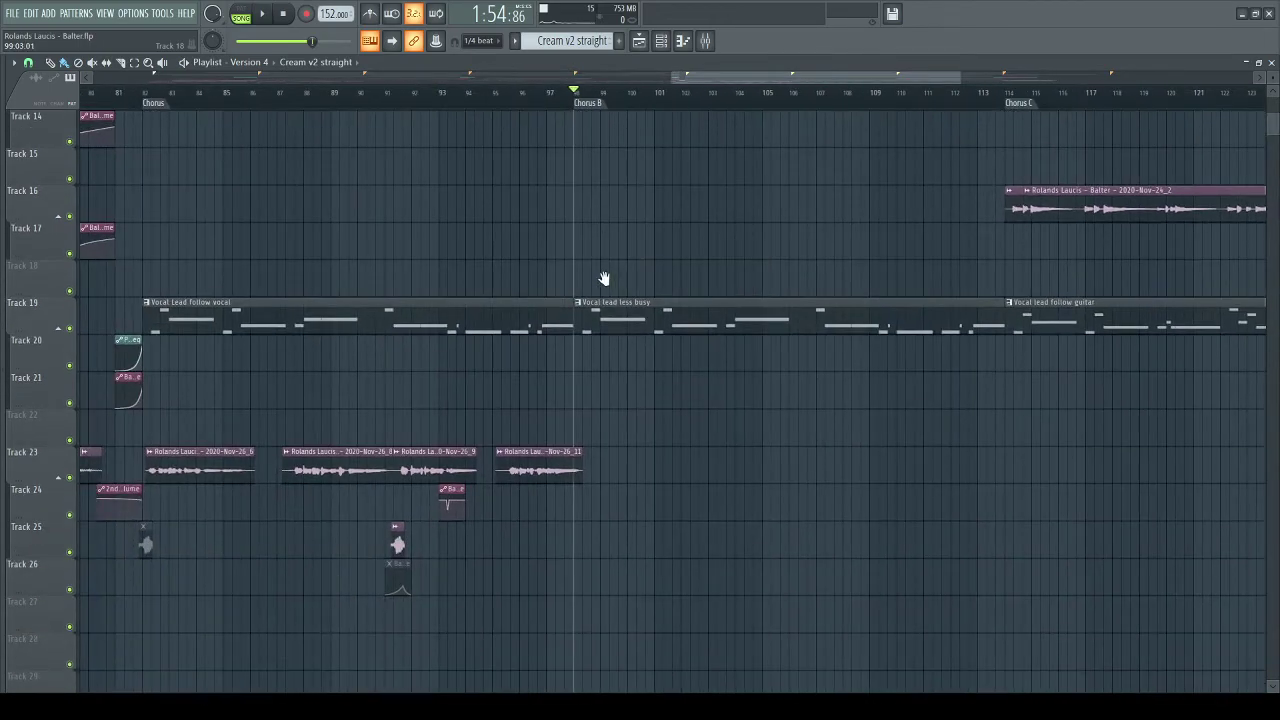
mouse_move(604, 279)
left_mouse_down()
mouse_move(326, 443)
mouse_move(464, 306)
left_mouse_up()
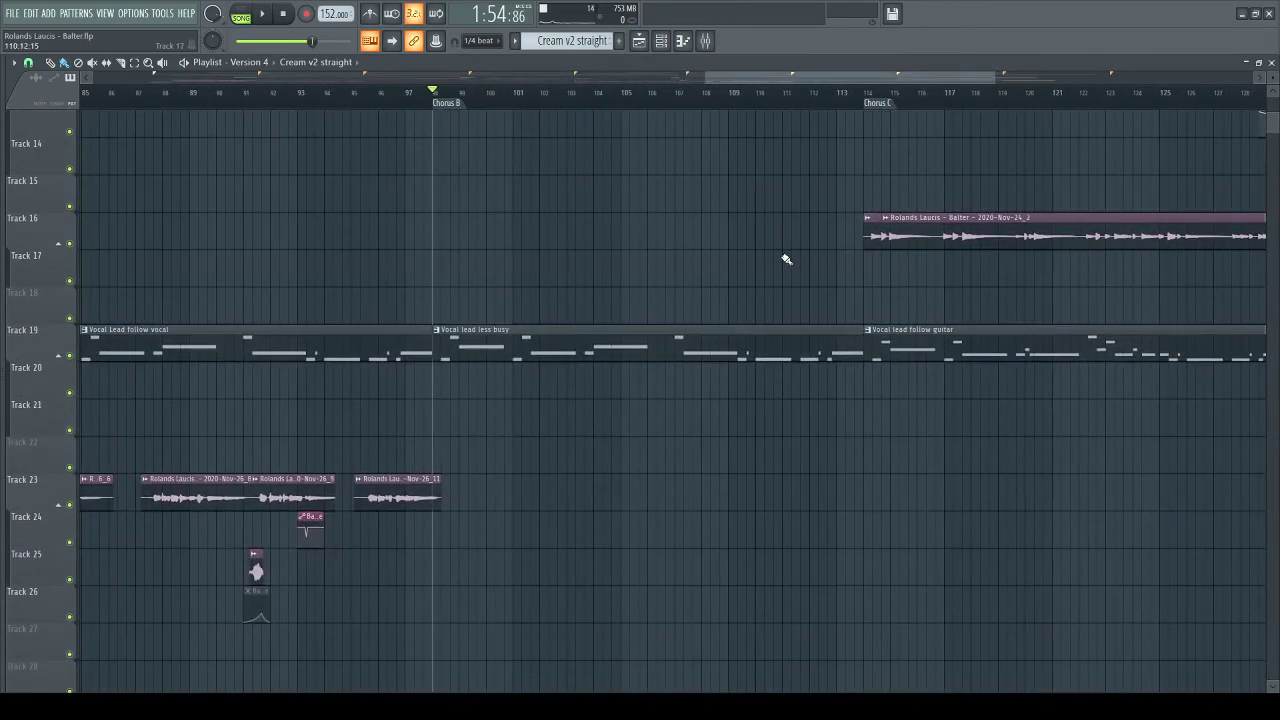
- Compare the first Chorus's vocal clips on Track 23 with the first Chorus B's recording on Track 16, highlighting each group
left_click_drag(806, 279, 617, 336)
scroll(369, 93, "down", 5)
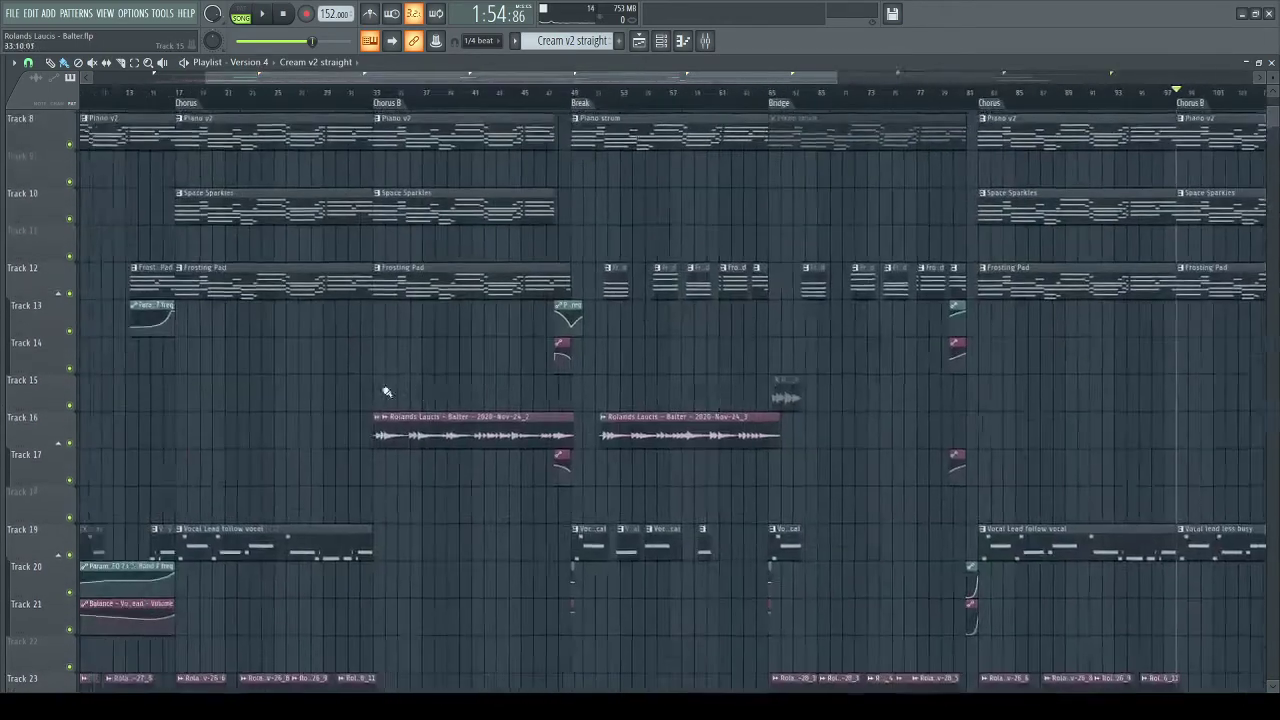
scroll(573, 352, "down", 1)
scroll(559, 114, "up", 4)
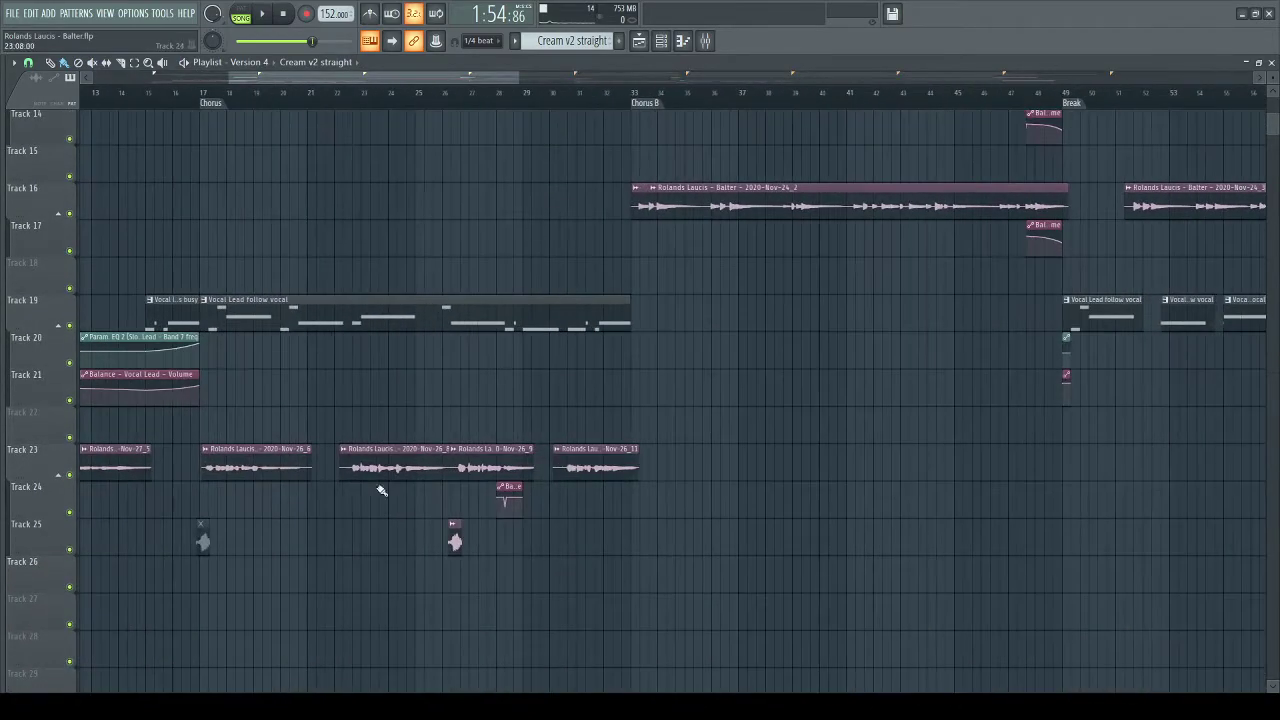
left_click_drag(257, 430, 664, 471)
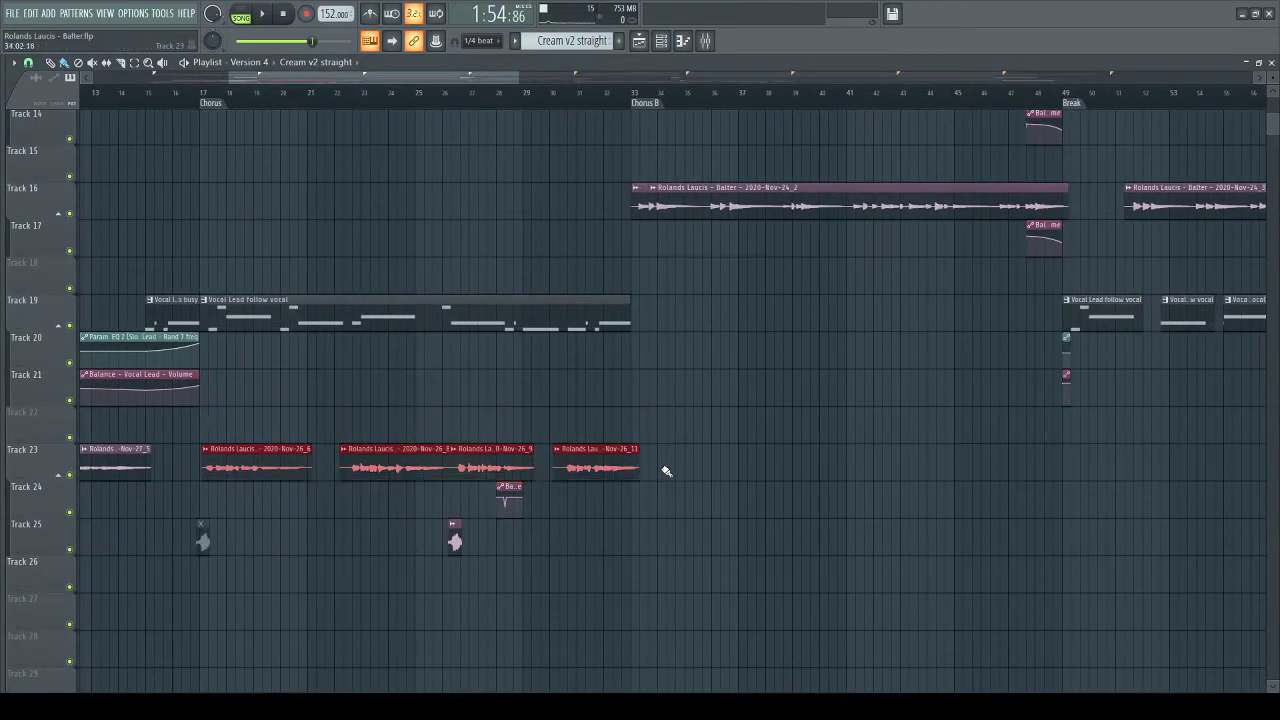
left_click_drag(590, 196, 1012, 238)
right_click(951, 398)
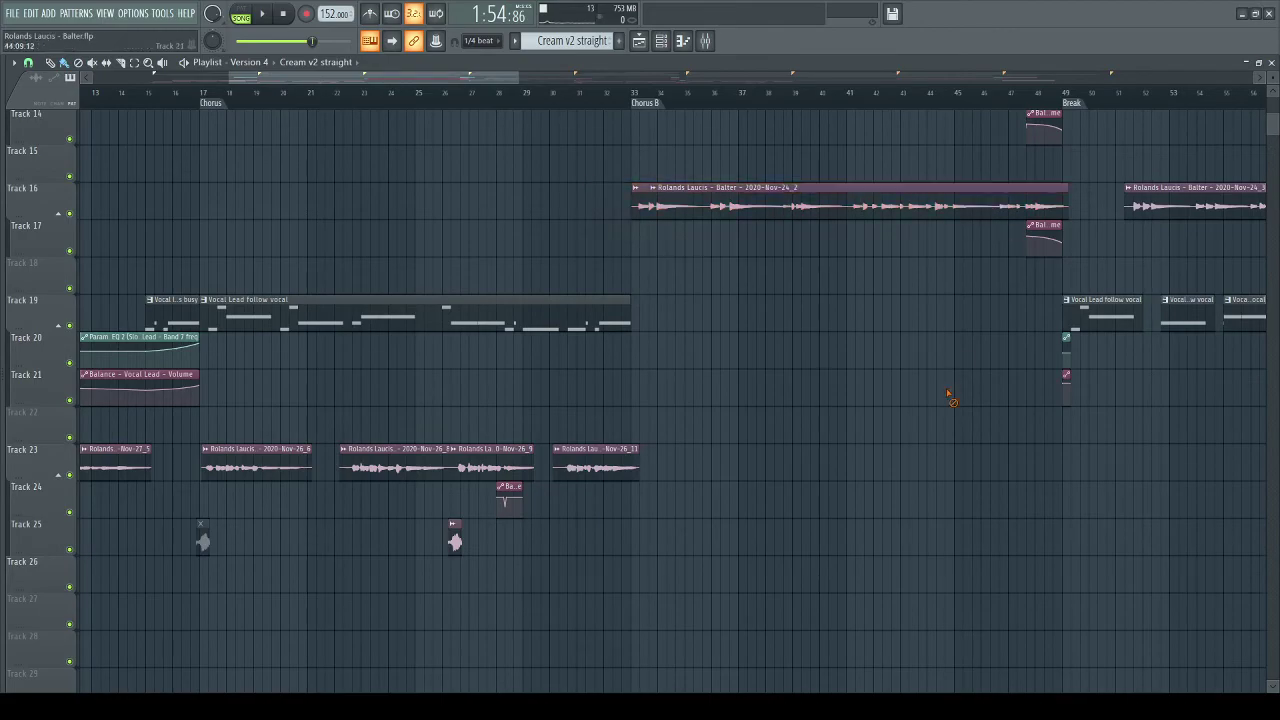
left_click_drag(1085, 412, 800, 423)
left_click_drag(325, 438, 886, 452)
left_click_drag(900, 390, 534, 305)
left_click(835, 399)
left_click_drag(887, 417, 814, 389)
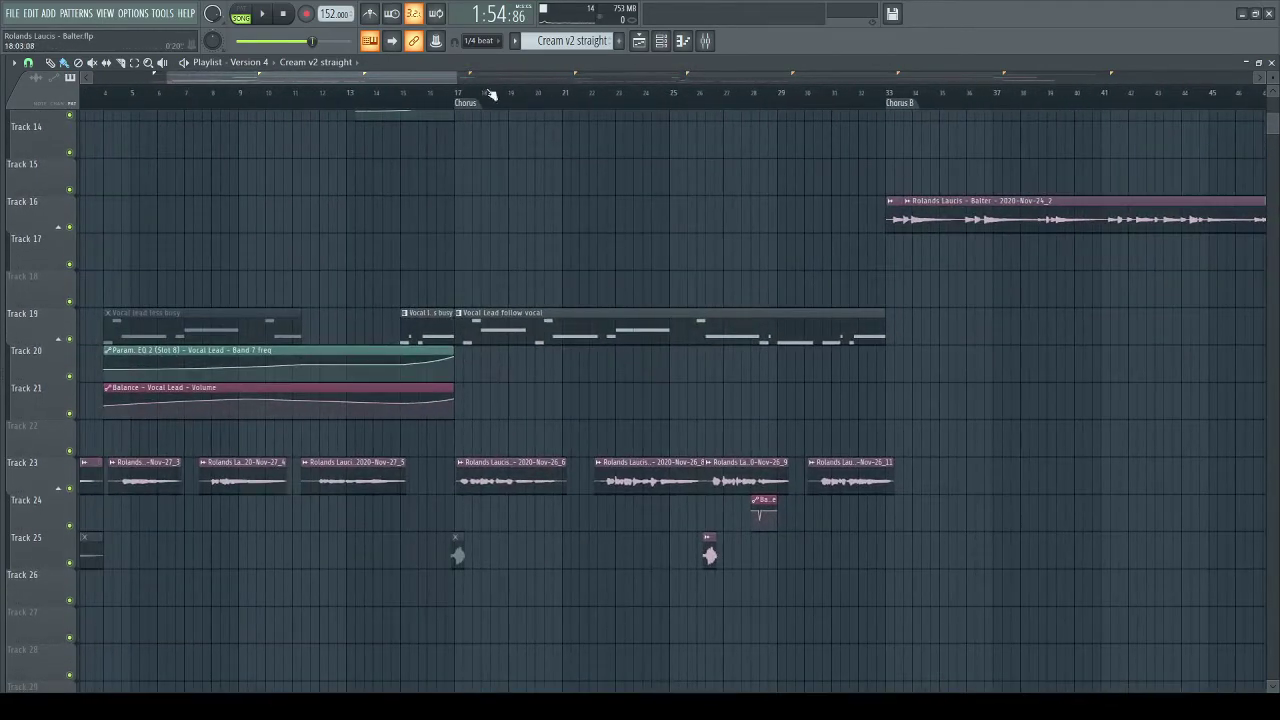
- Solo Track 19 to isolate the Vocal Lead follow vocal clip in the first Chorus
scroll(502, 94, "up", 2)
scroll(590, 108, "up", 2)
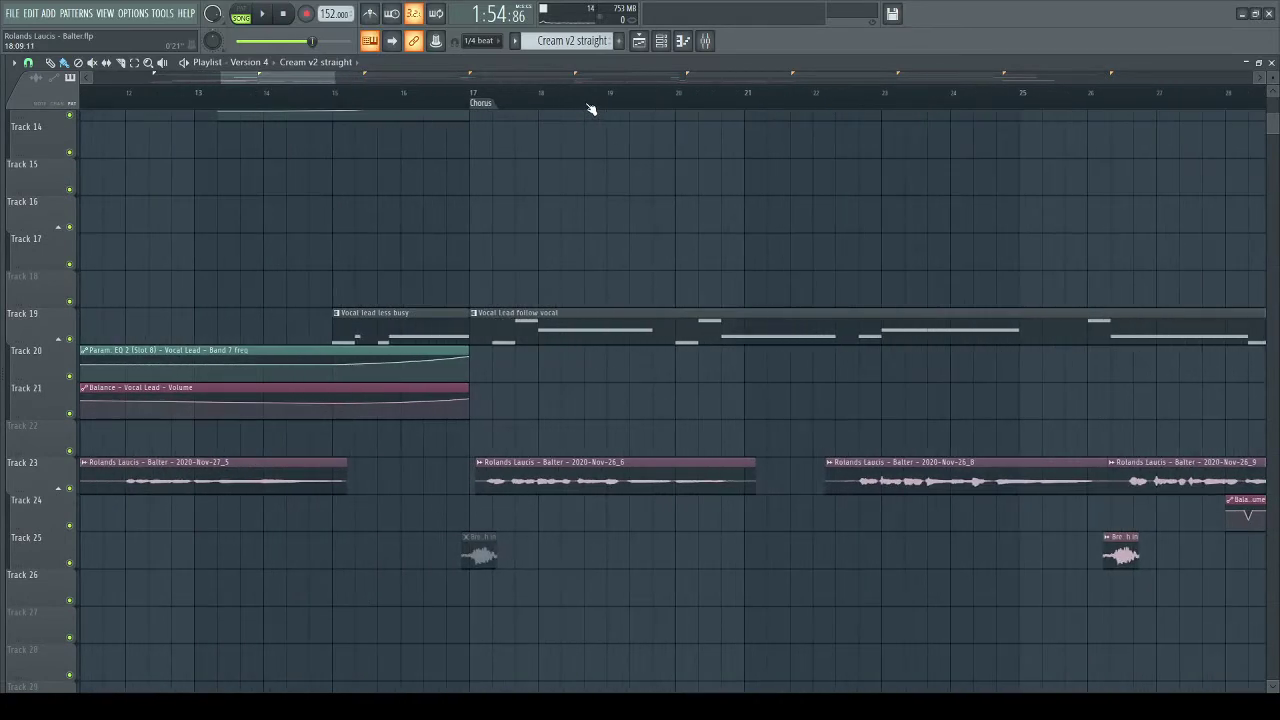
left_click_drag(471, 329, 55, 357)
right_click(70, 371)
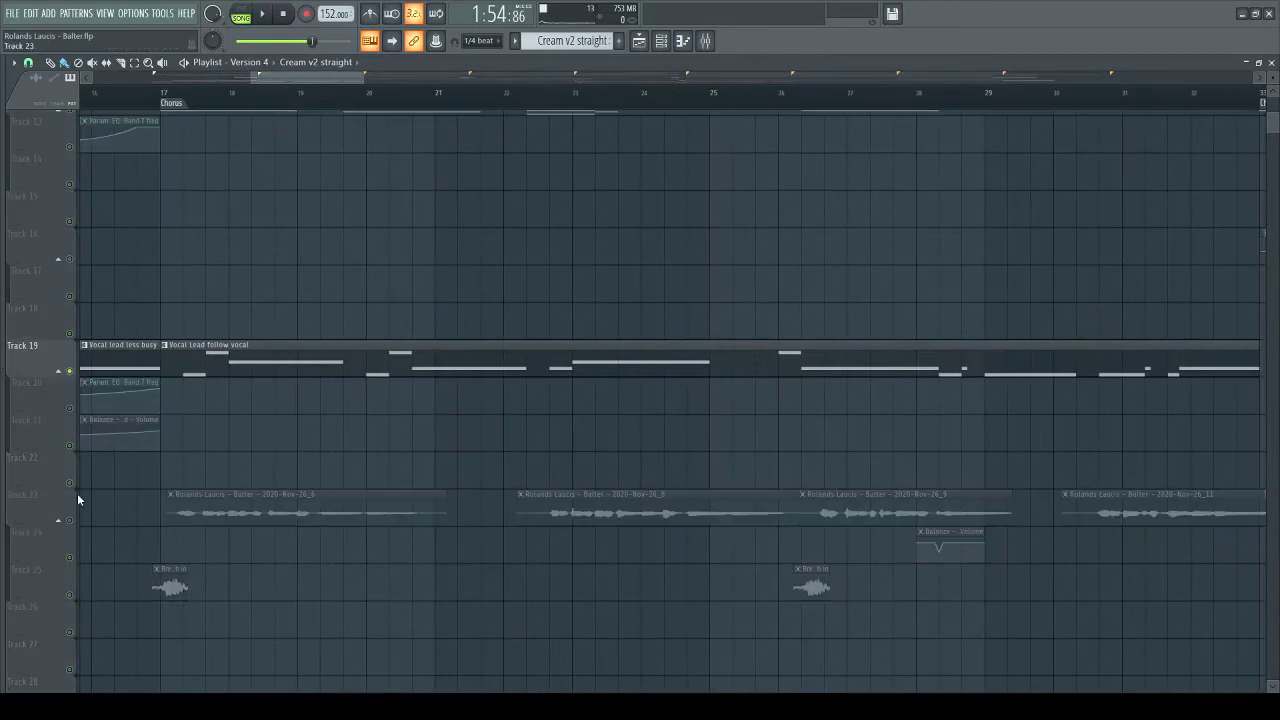
- Play the first Chorus with only Tracks 19, 20, 21 and 23 audible, and bring the remaining tracks back in after stopping
left_click(70, 520)
key("space")
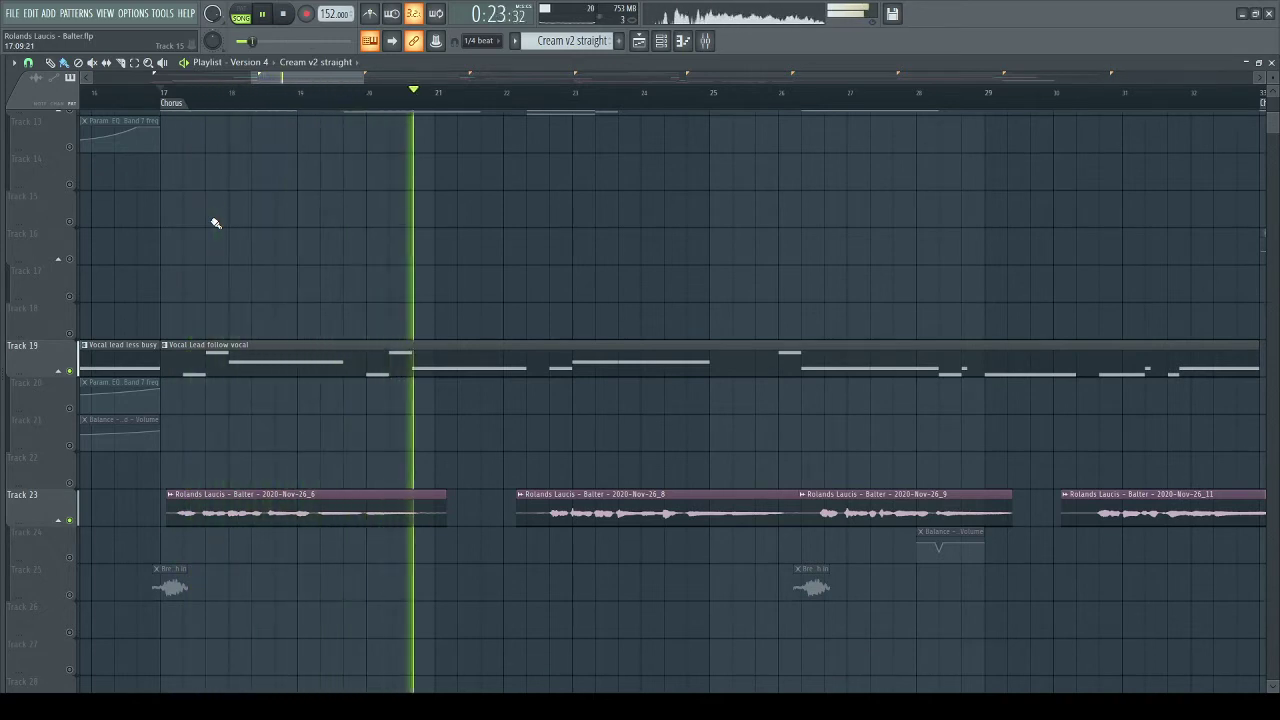
left_click(70, 408)
left_click(70, 445)
scroll(489, 457, "down", 1)
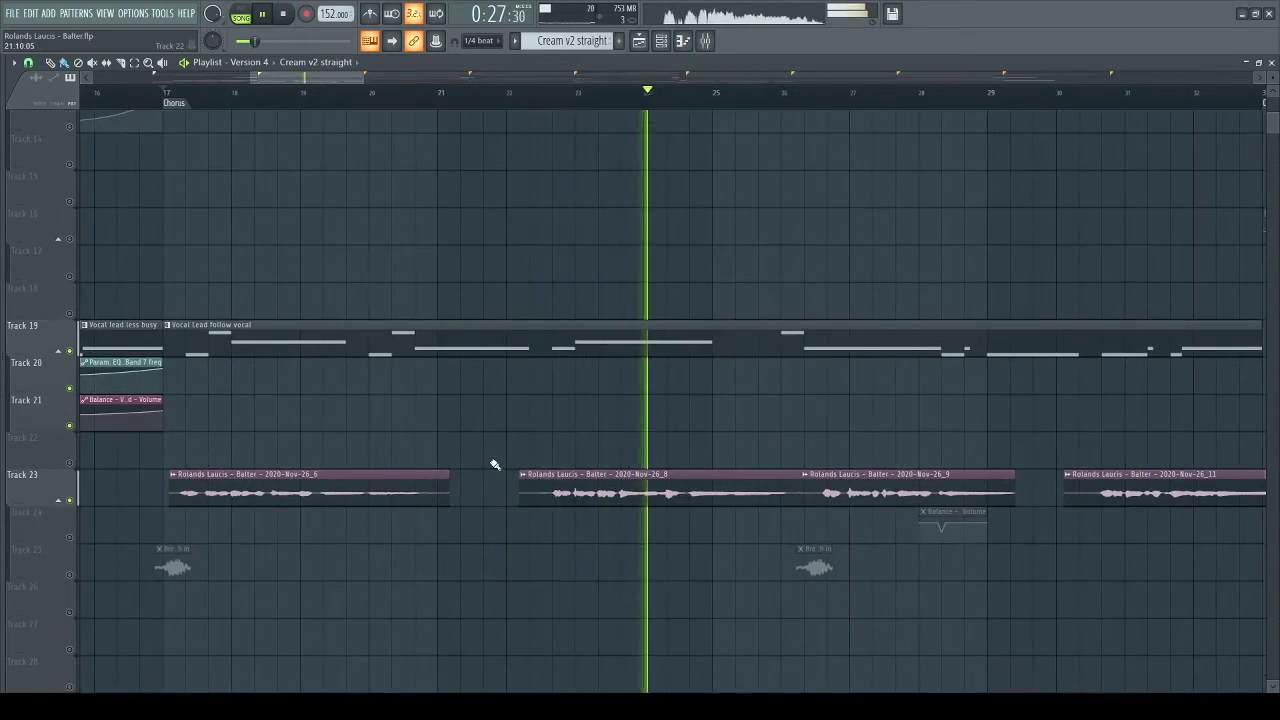
scroll(534, 463, "right", 5)
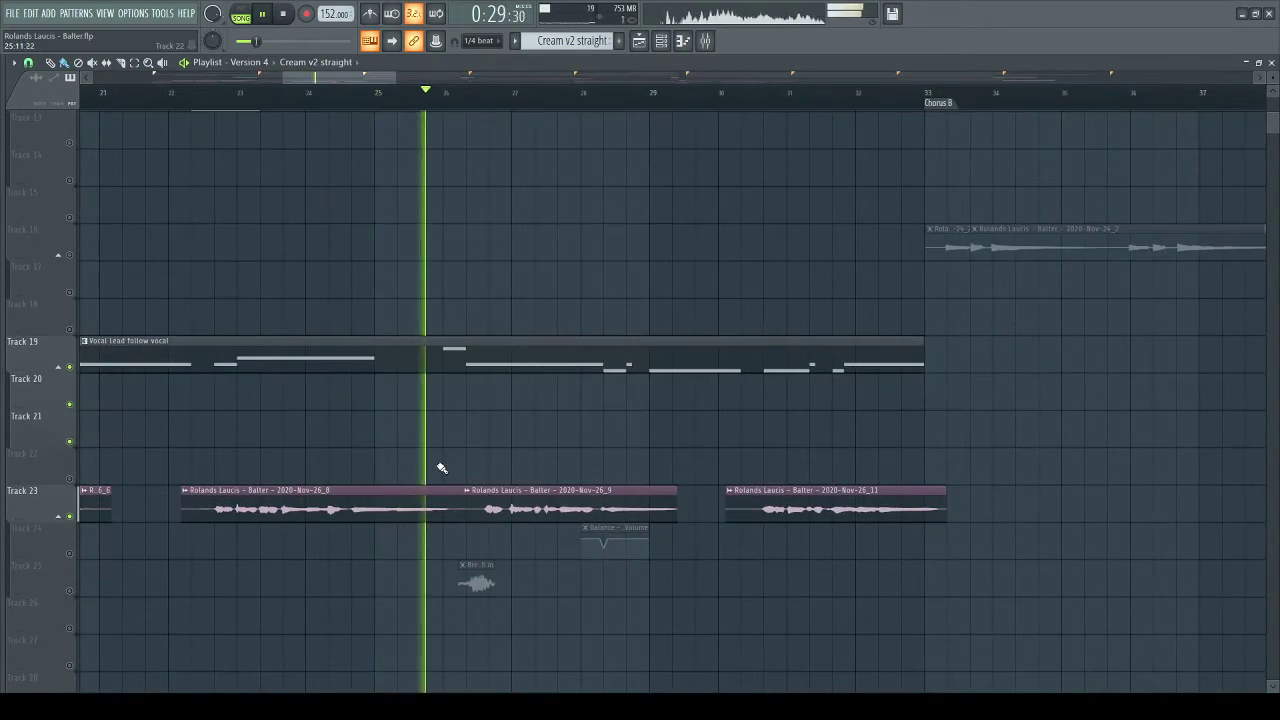
key("space")
scroll(737, 437, "down", 1)
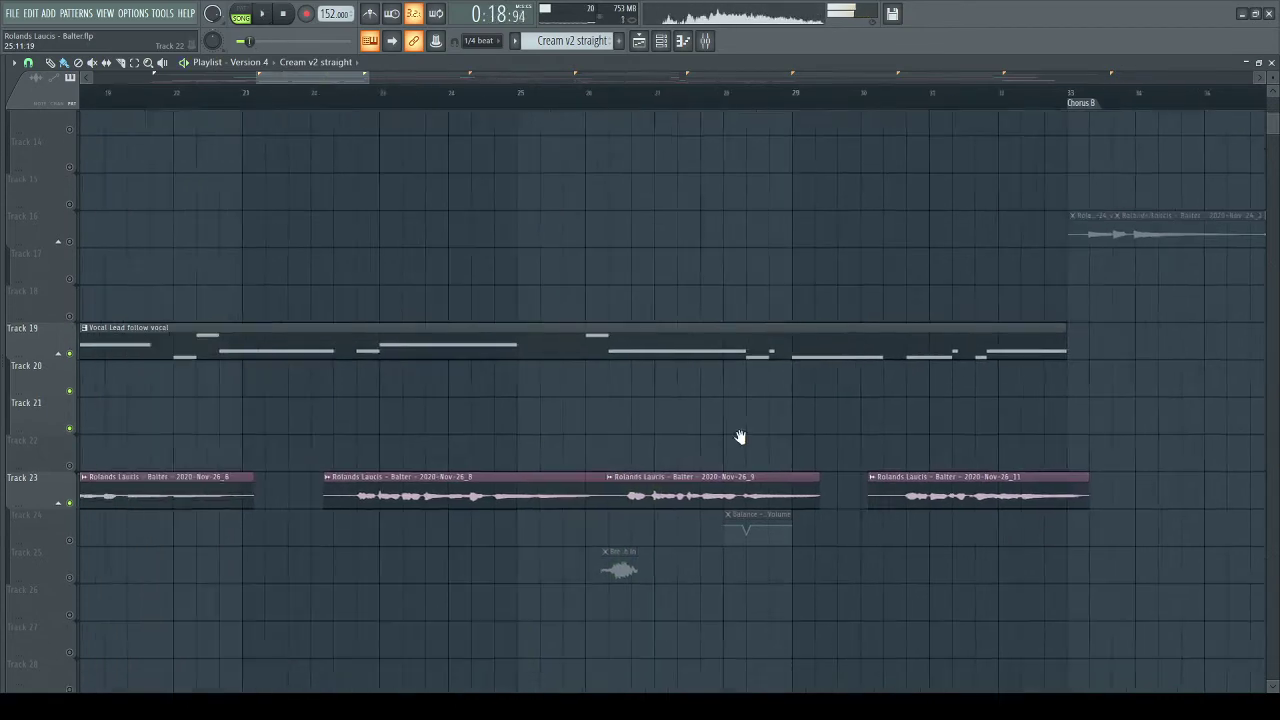
right_click(77, 343)
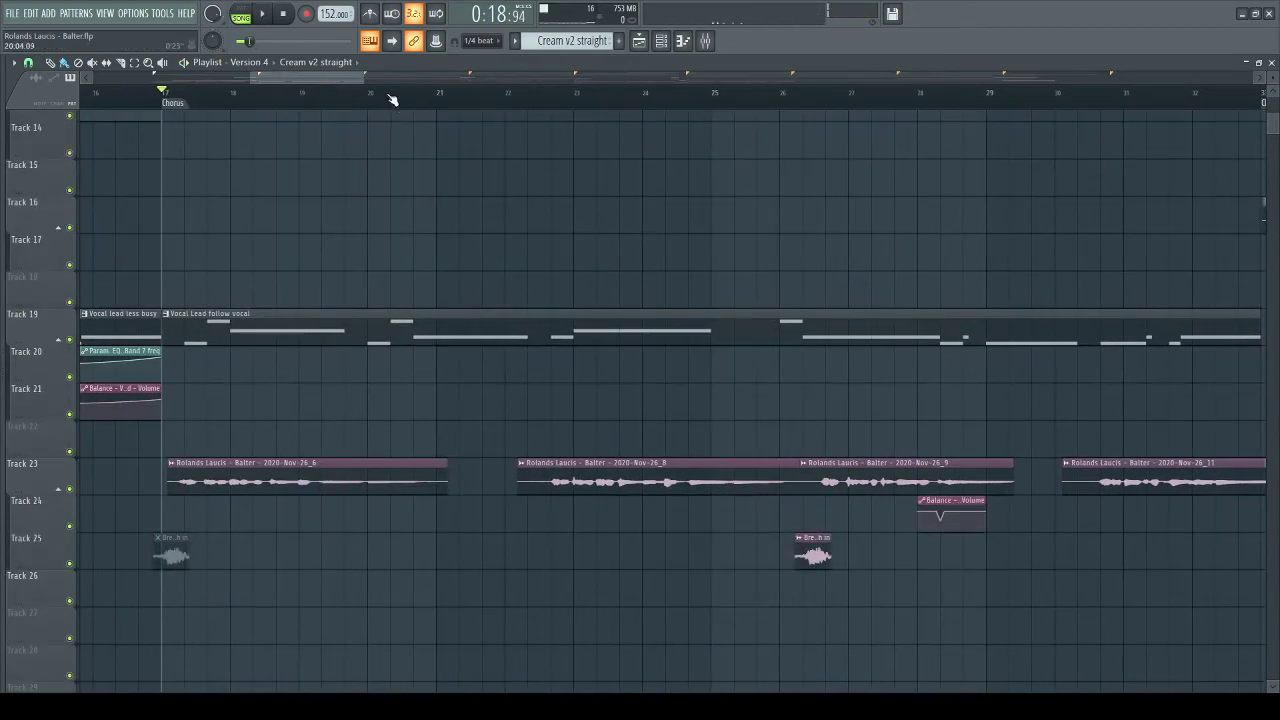
- Examine how the Vocal Lead clips on Track 19 line up with the vocal clips on Track 23 from the first Chorus onward
scroll(392, 100, "down", 8)
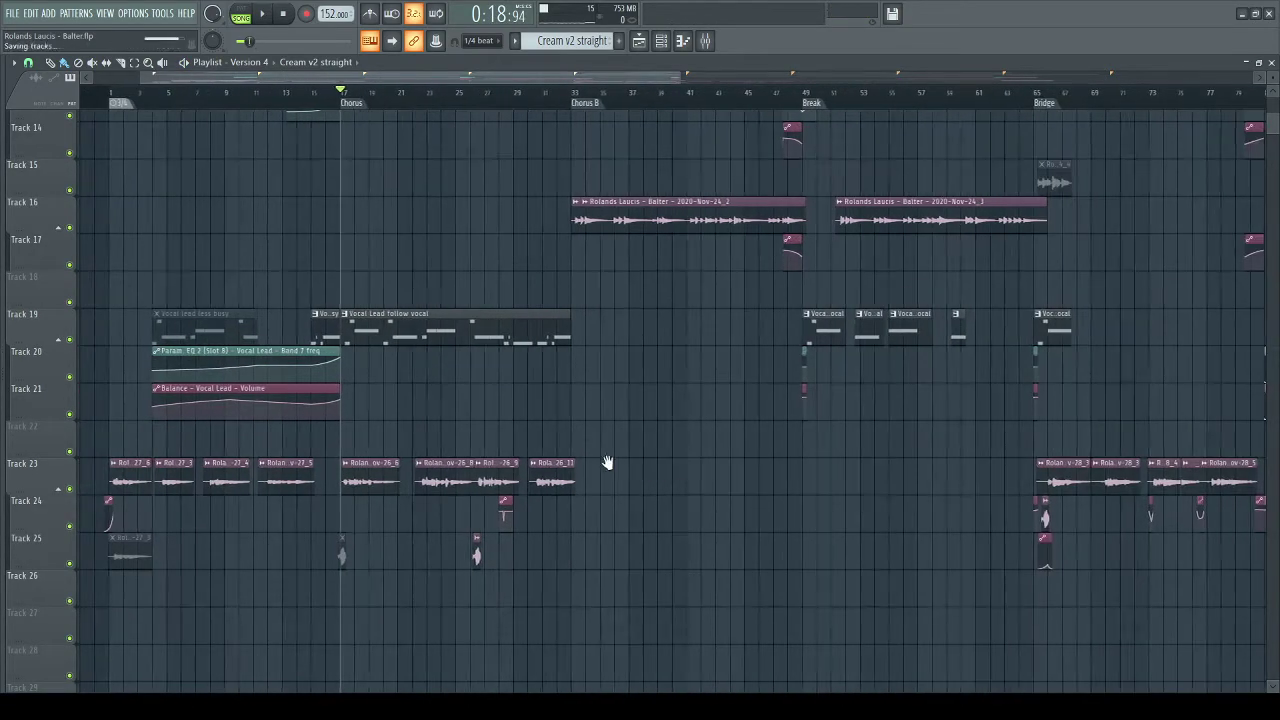
left_click_drag(607, 462, 429, 400)
left_click_drag(934, 406, 1274, 430)
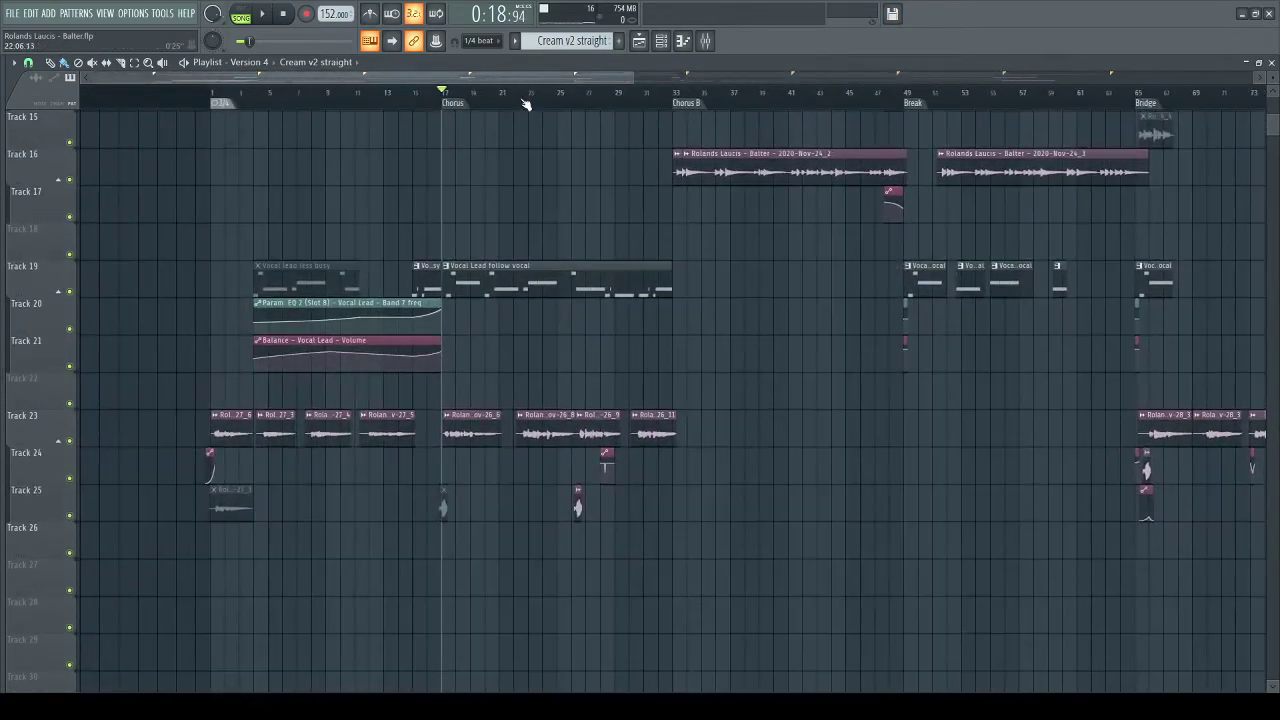
scroll(525, 105, "up", 8)
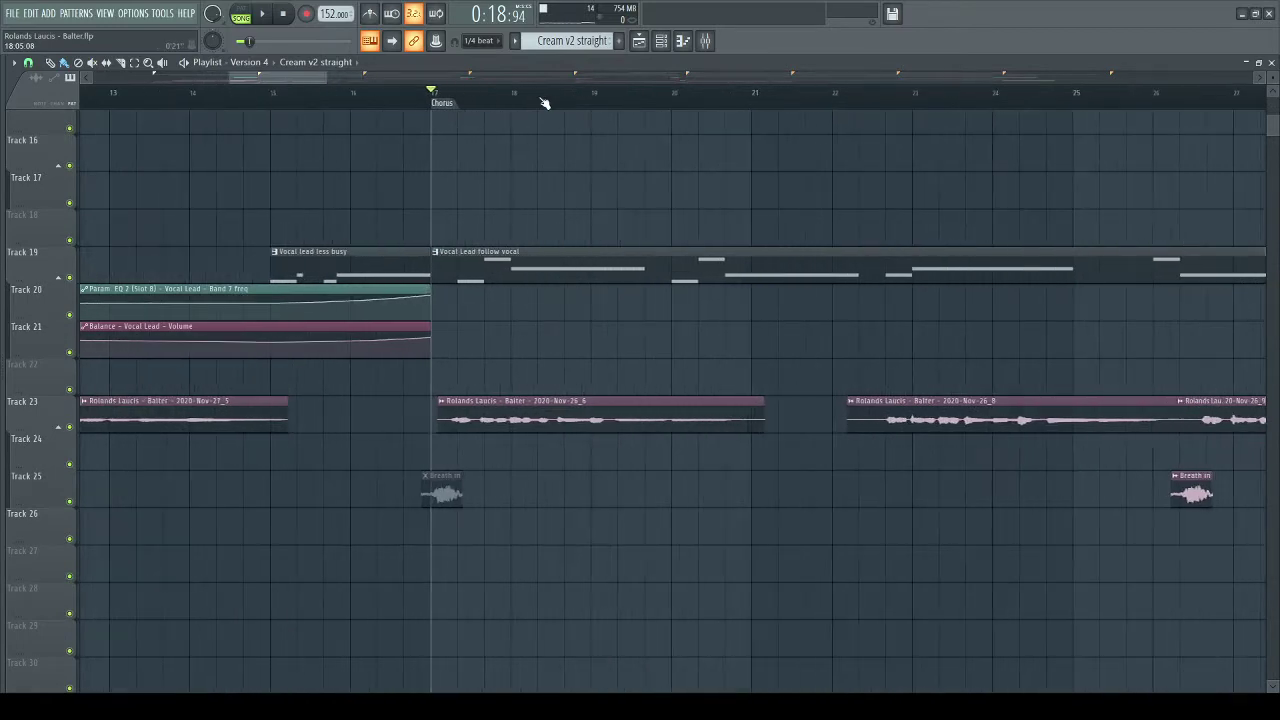
scroll(477, 403, "down", 1)
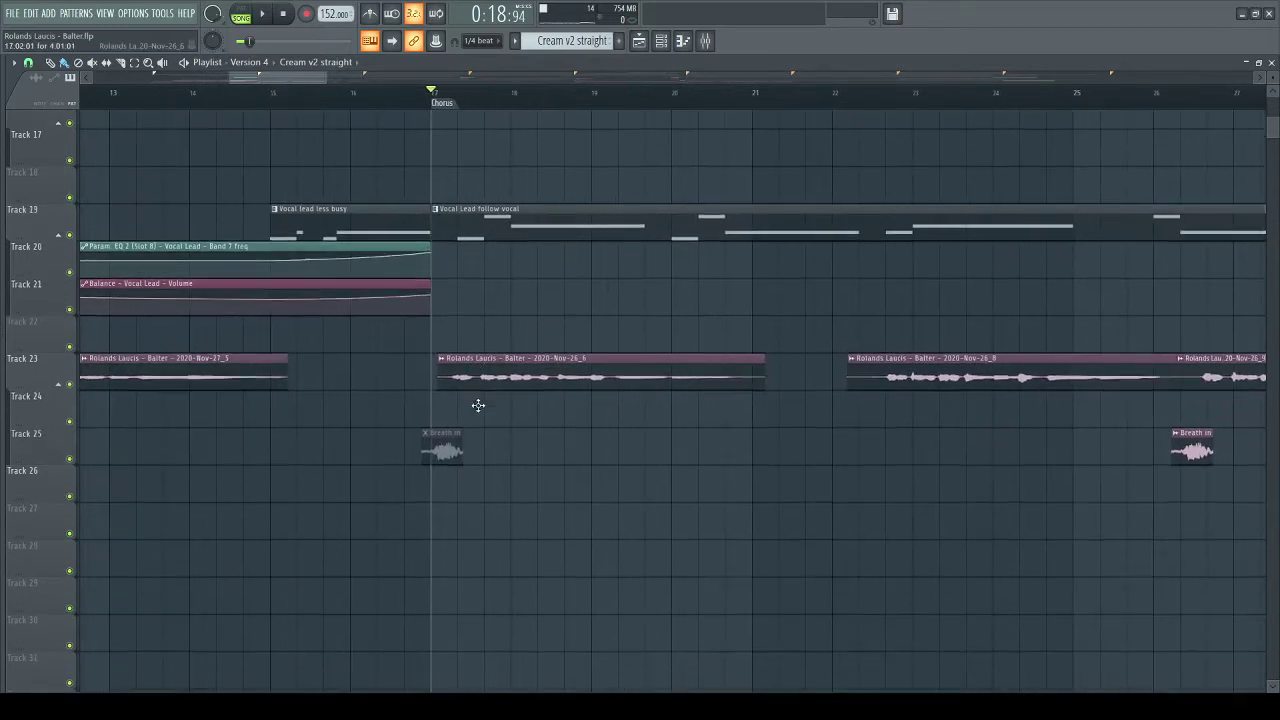
scroll(529, 197, "down", 2)
scroll(500, 103, "down", 3)
scroll(504, 277, "up", 2)
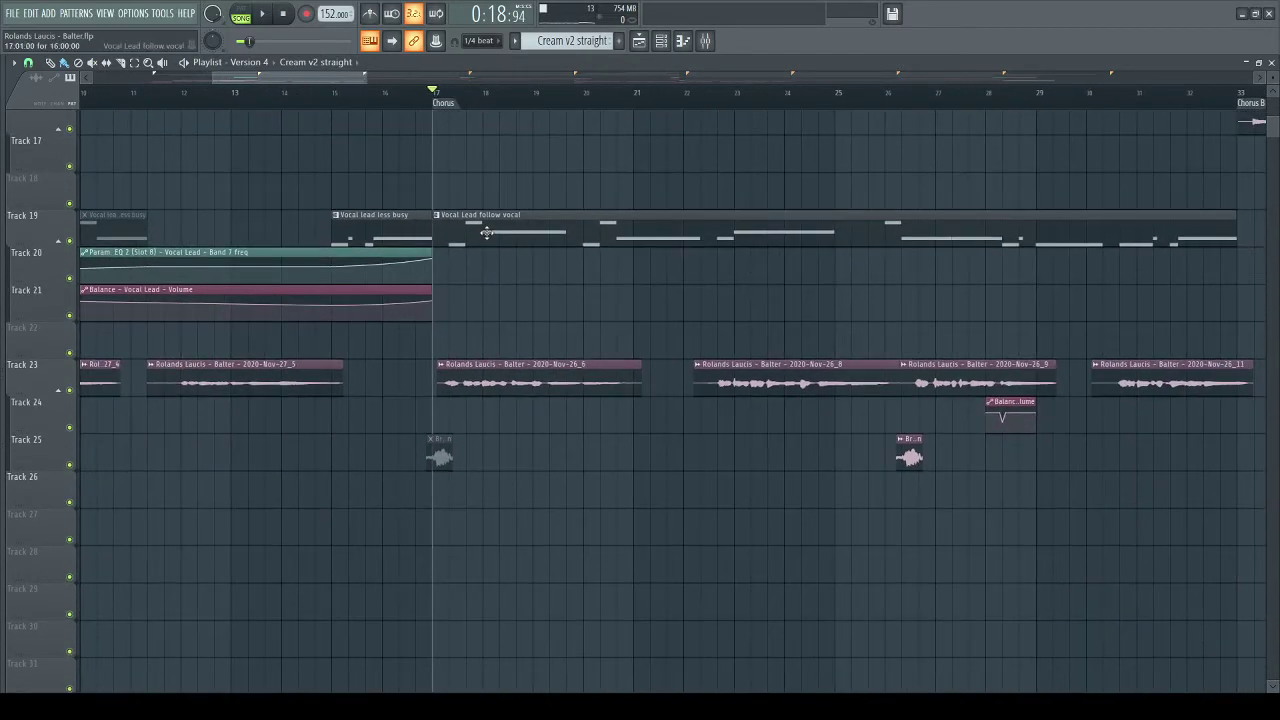
- Inspect the notes and velocities of the Vocal Lead follow vocal pattern in the piano roll, and return to the playlist
left_click(664, 43)
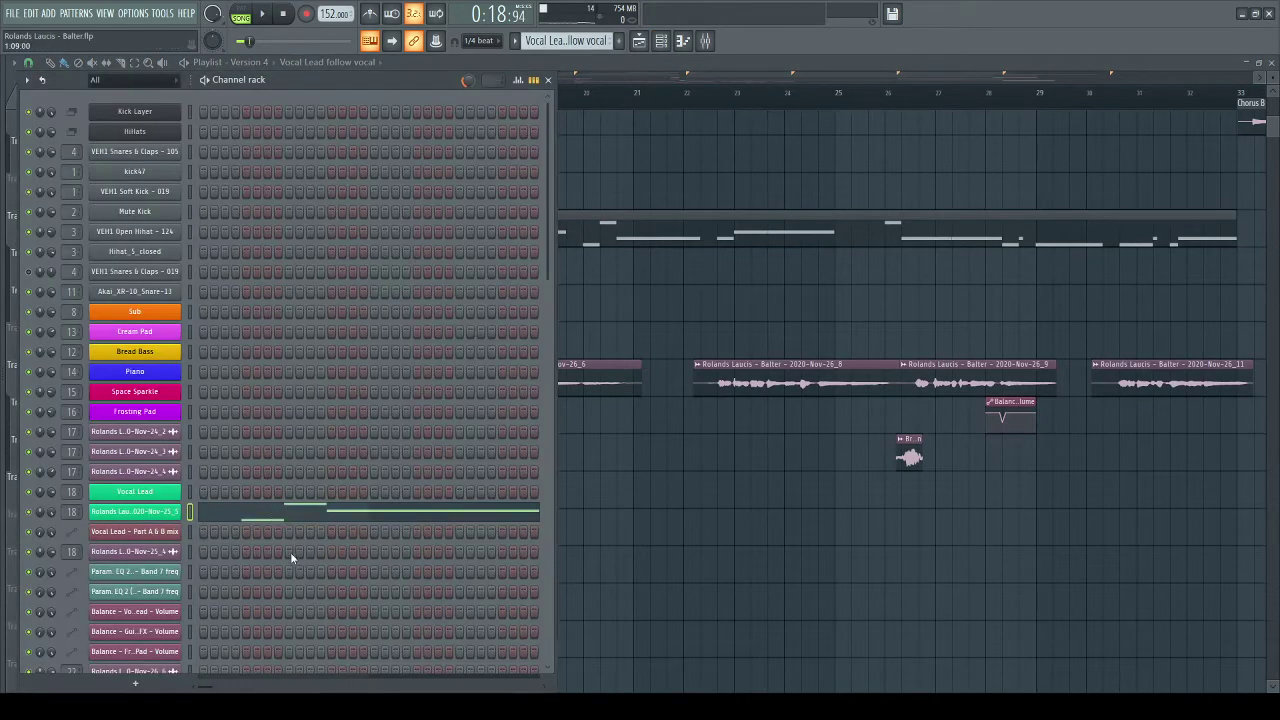
left_click(307, 515)
left_click_drag(294, 656, 314, 441)
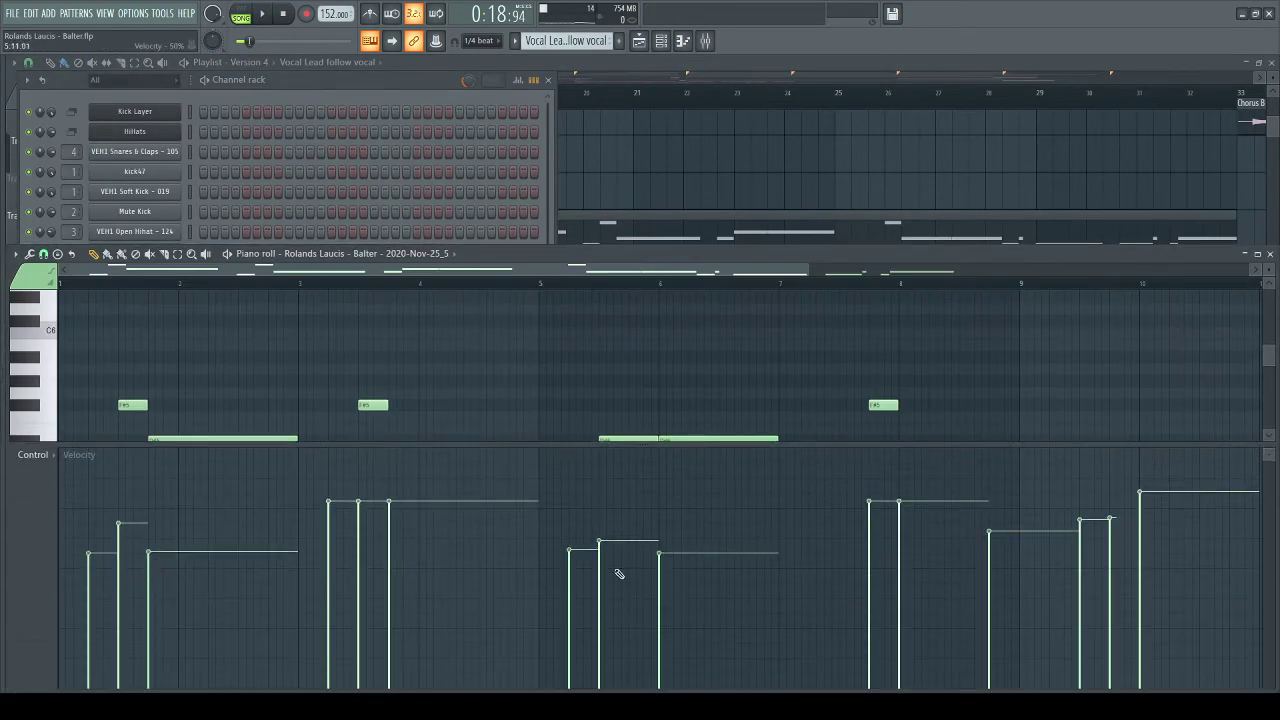
left_click_drag(723, 391, 880, 383)
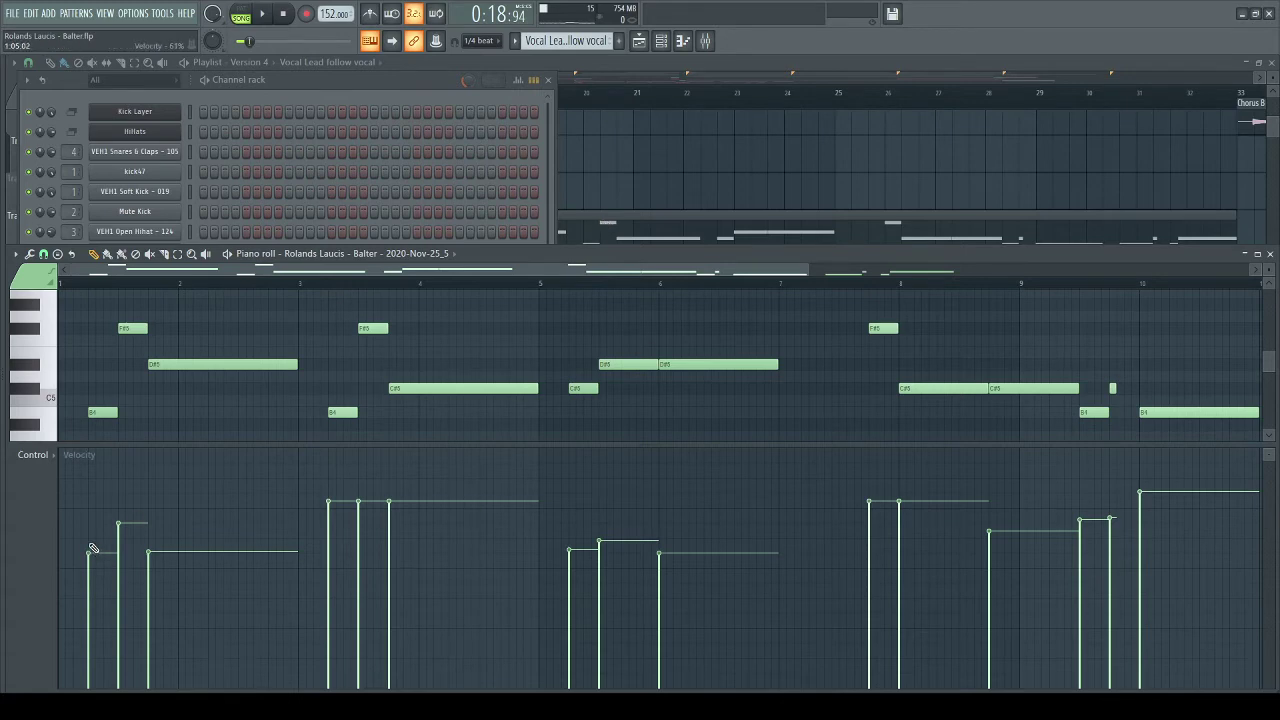
right_click(780, 171)
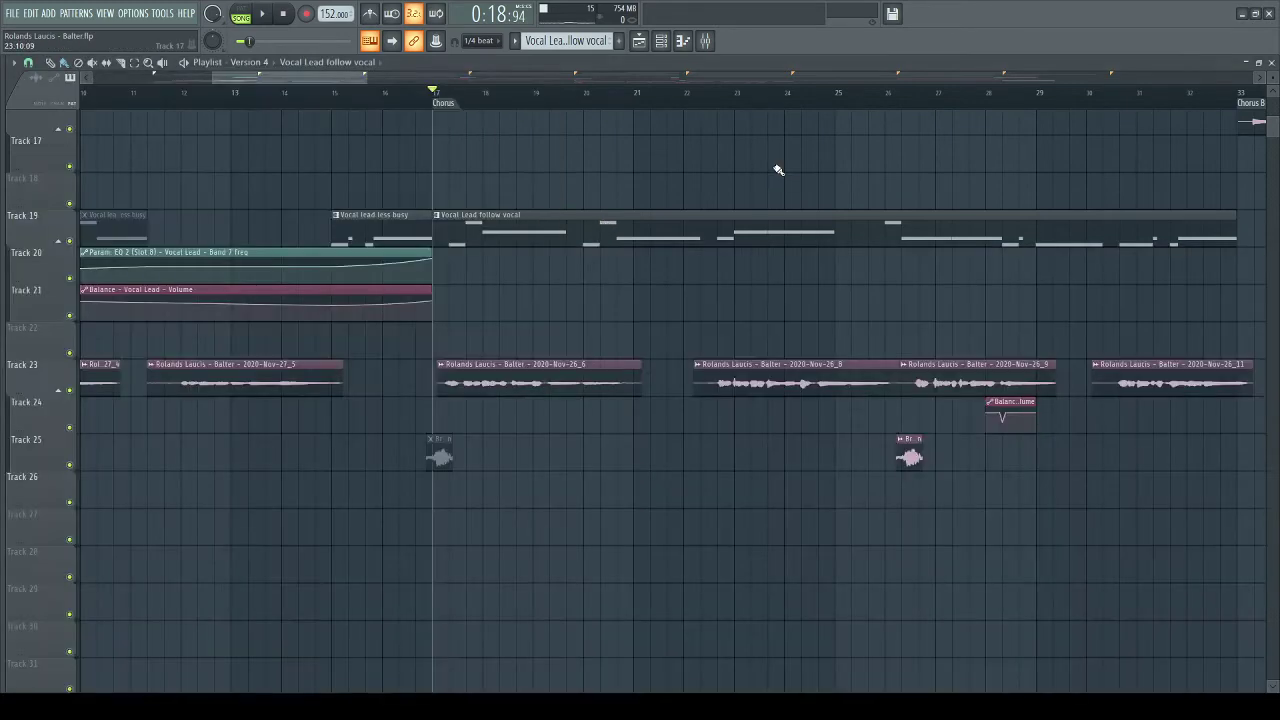
- Highlight the Vocal Lead phrase around bars 20 to 22 of the first Chorus and the gap between vocal clips beneath it
scroll(499, 98, "up", 2)
scroll(499, 98, "down", 3)
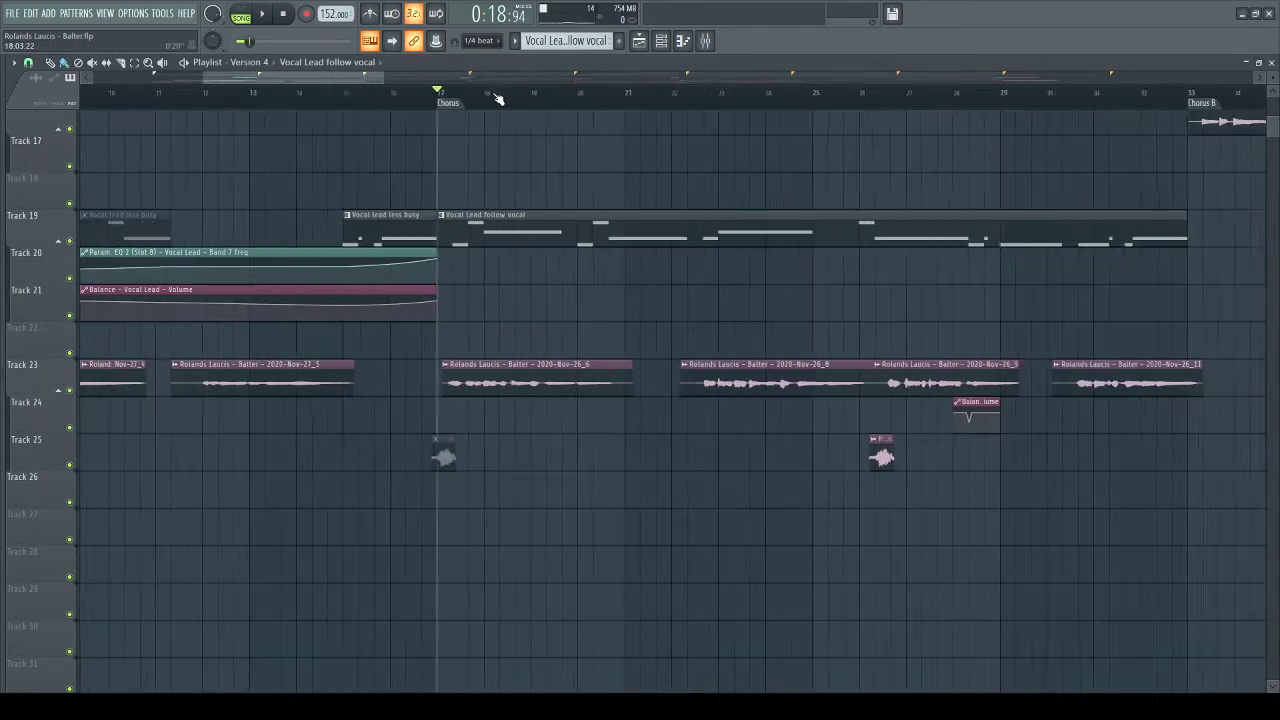
left_click_drag(471, 233, 332, 284)
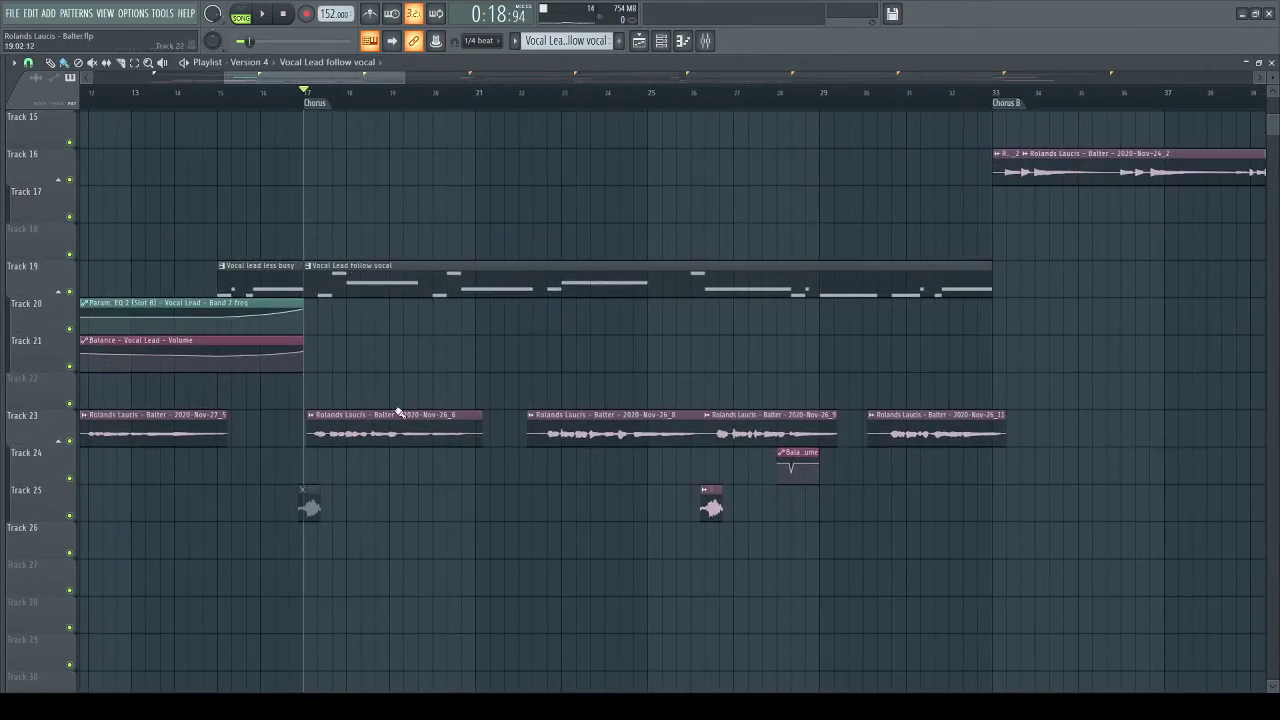
left_click_drag(716, 390, 440, 386)
scroll(662, 106, "down", 3)
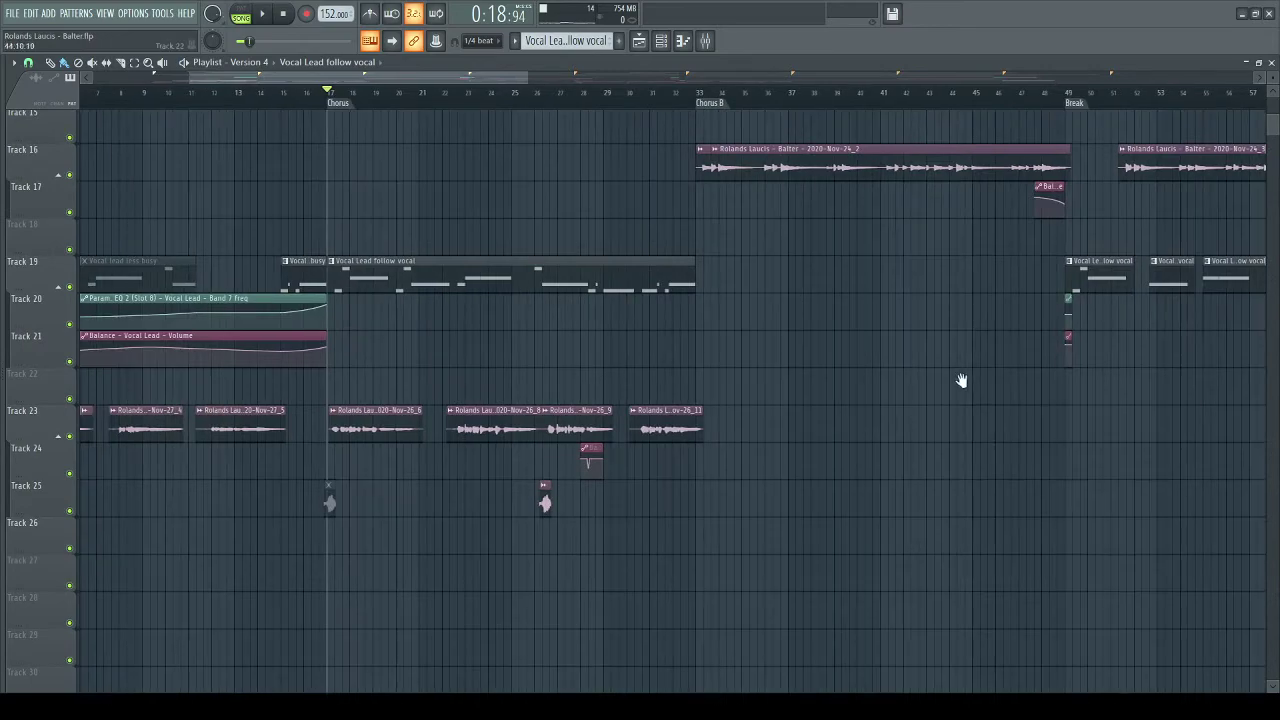
mouse_move(961, 380)
left_mouse_down()
mouse_move(689, 371)
mouse_move(704, 360)
left_mouse_up()
scroll(530, 105, "up", 4)
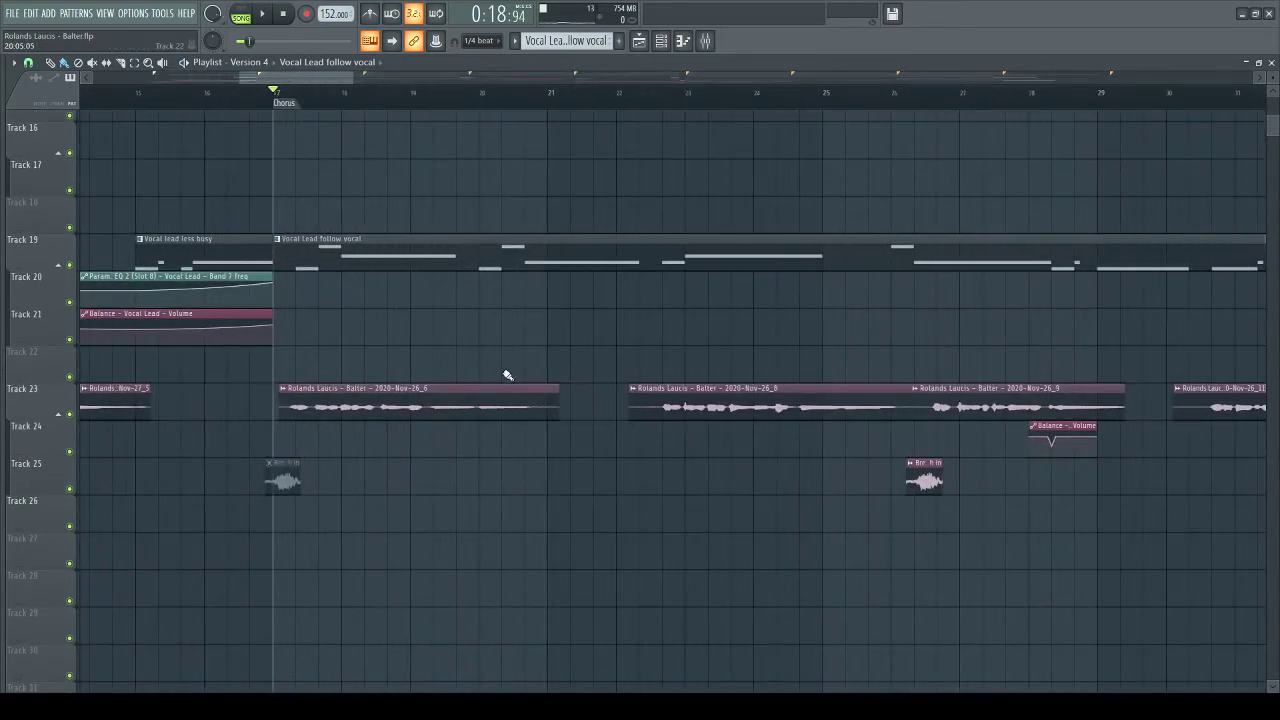
left_click_drag(478, 199, 641, 308)
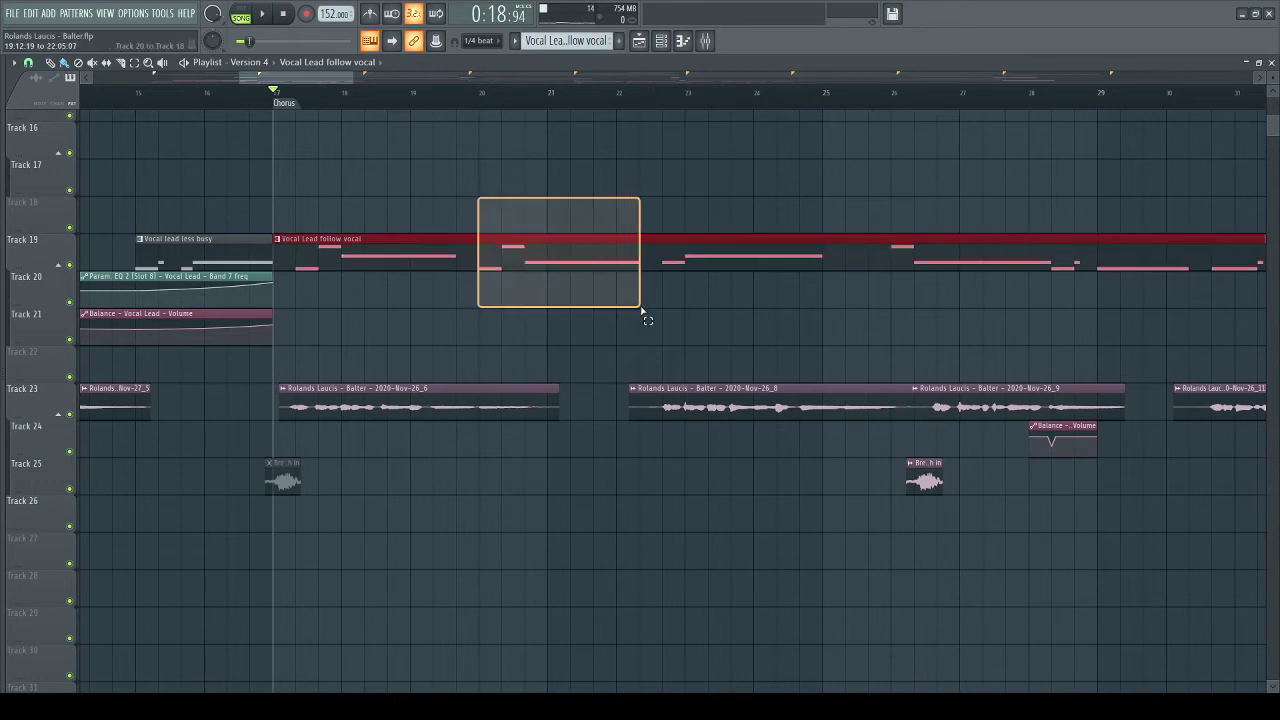
left_click_drag(480, 352, 660, 489)
left_click(654, 491)
- Highlight the first and second Vocal Lead phrases of the first Chorus in turn, clearing the selection each time
left_click_drag(289, 198, 466, 316)
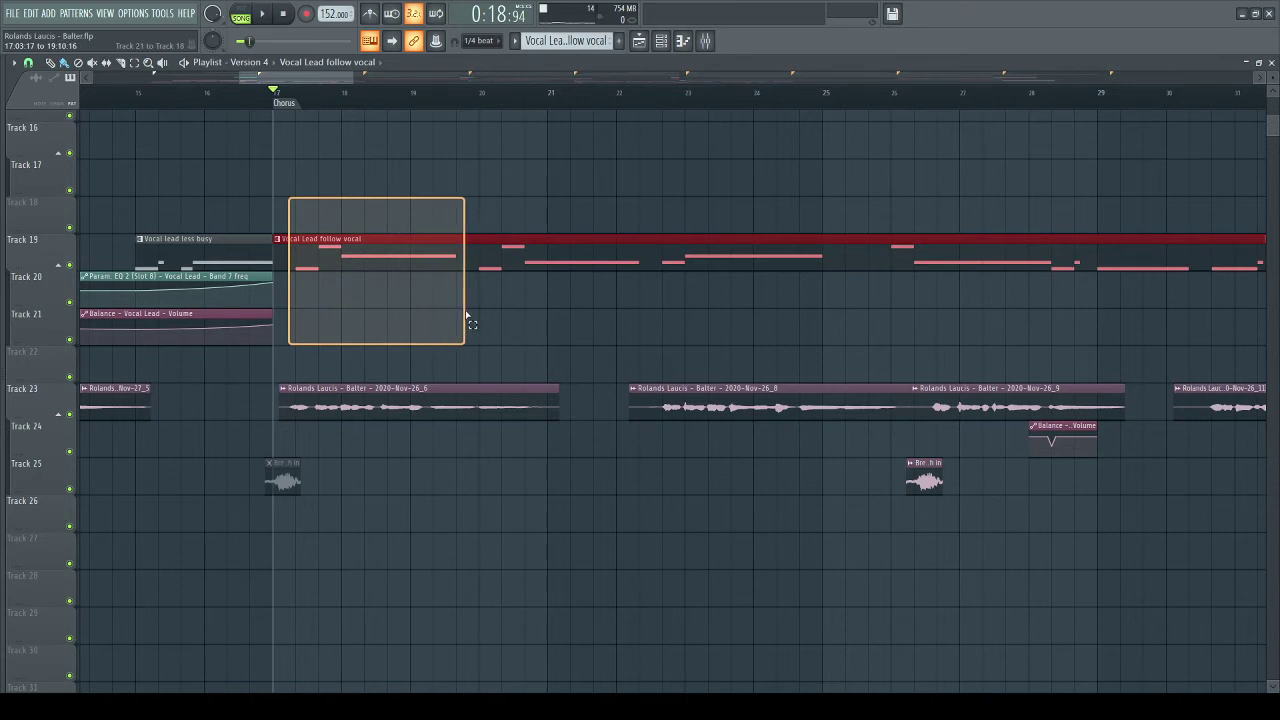
left_click_drag(466, 316, 467, 316)
key("ctrl+d")
left_click_drag(472, 198, 645, 339)
key("ctrl+d")
left_click_drag(304, 214, 466, 329)
key("ctrl+d")
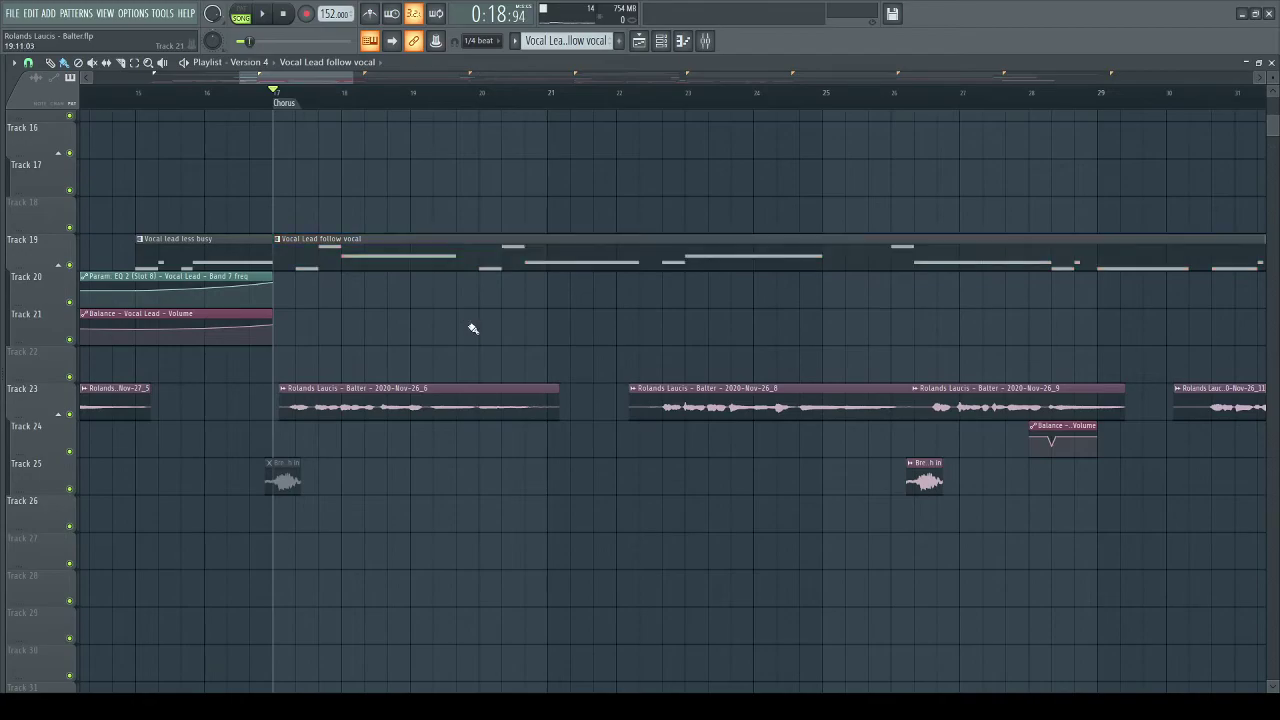
- Review the clips after the Bridge and place the playhead at the start of the second Chorus B
scroll(629, 100, "down", 5)
left_click_drag(980, 393, 547, 363)
left_click_drag(791, 389, 201, 437)
left_click_drag(956, 349, 286, 397)
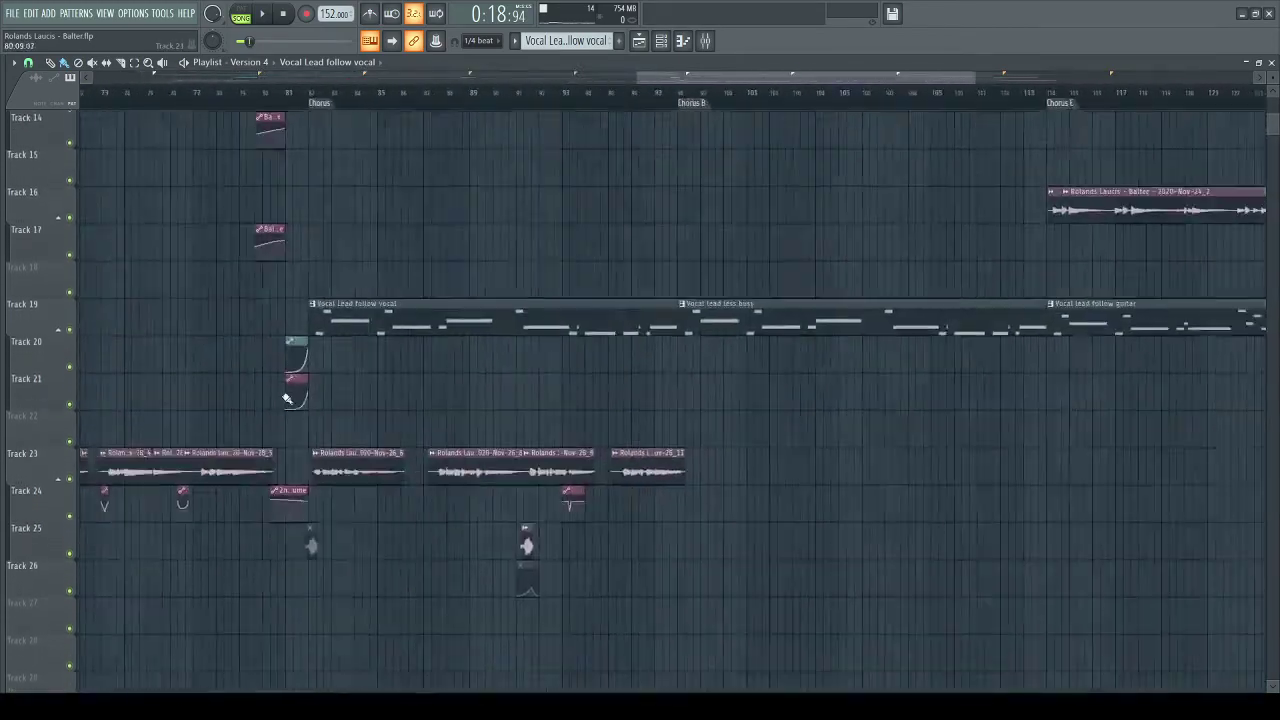
left_click_drag(901, 431, 333, 407)
left_click_drag(979, 383, 454, 545)
left_click_drag(620, 438, 1155, 462)
left_click_drag(555, 470, 897, 309)
left_click(501, 95)
scroll(502, 97, "up", 4)
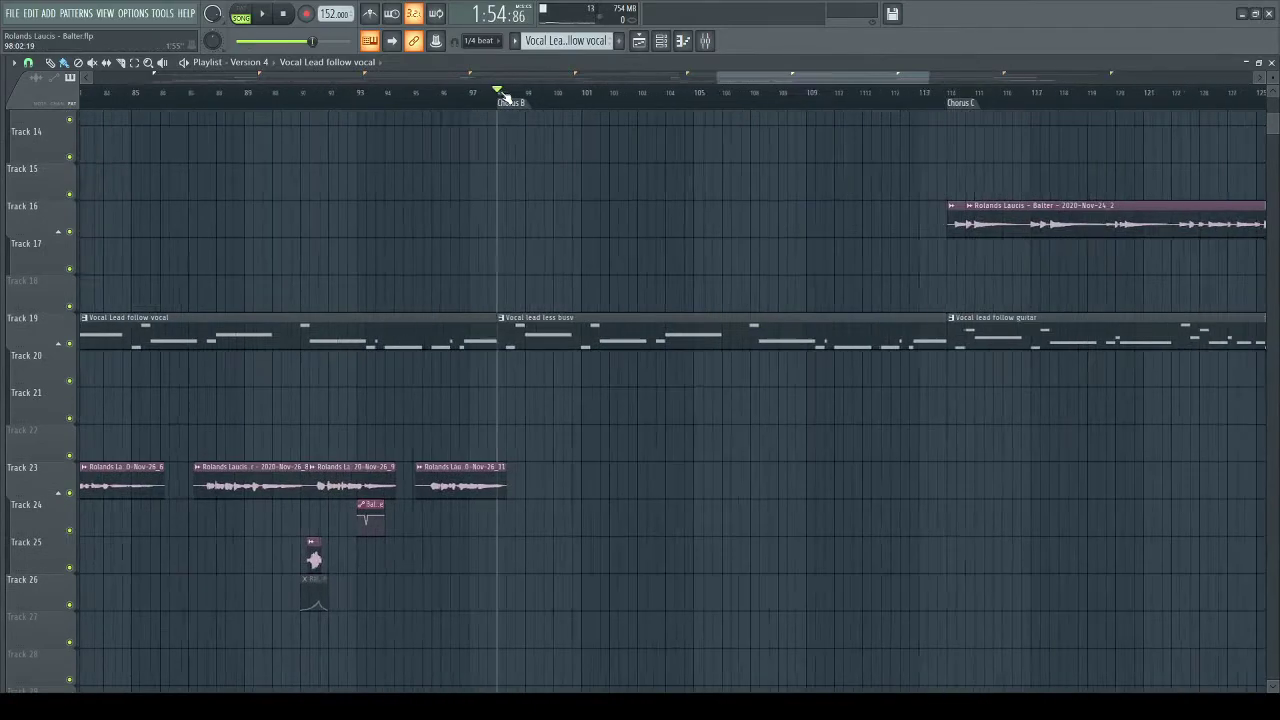
left_click_drag(825, 366, 604, 410)
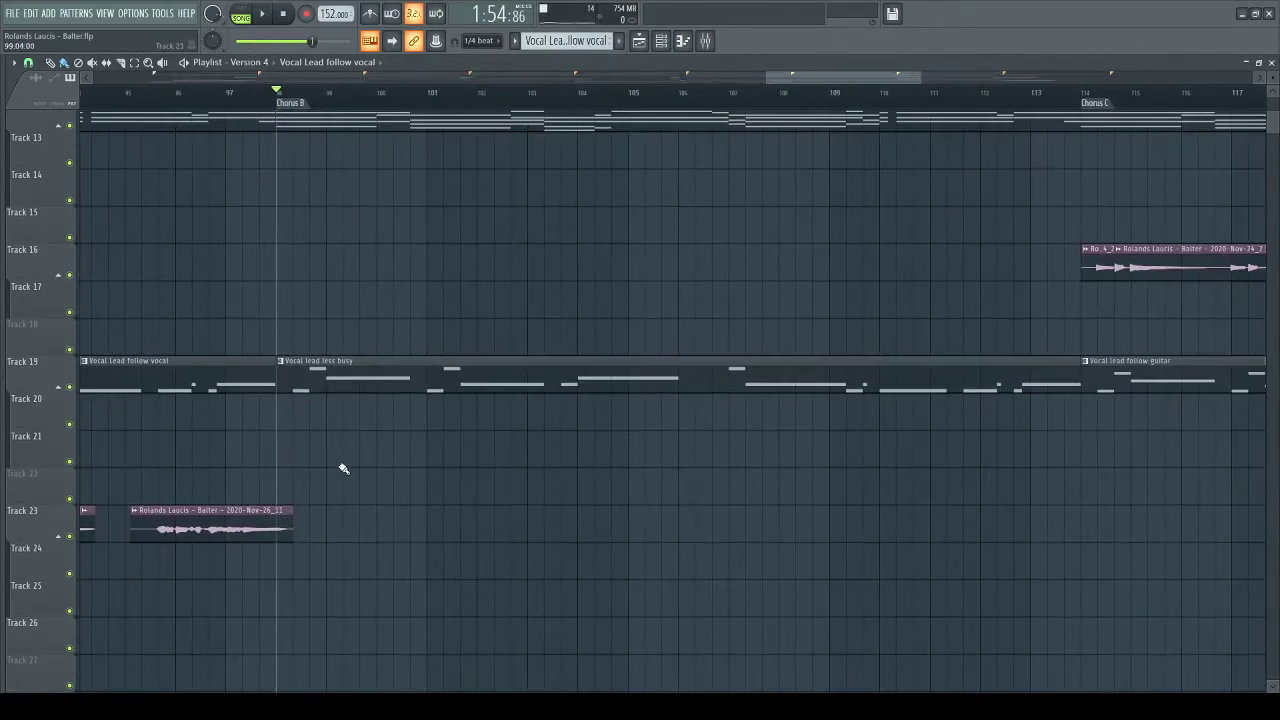
- Compare the vocal-free opening of the second Chorus B with the preceding Chorus's vocal clips on Track 23, highlighting each area
left_click_drag(331, 352, 618, 494)
left_click(628, 500, "ctrl")
left_click_drag(297, 448, 684, 415)
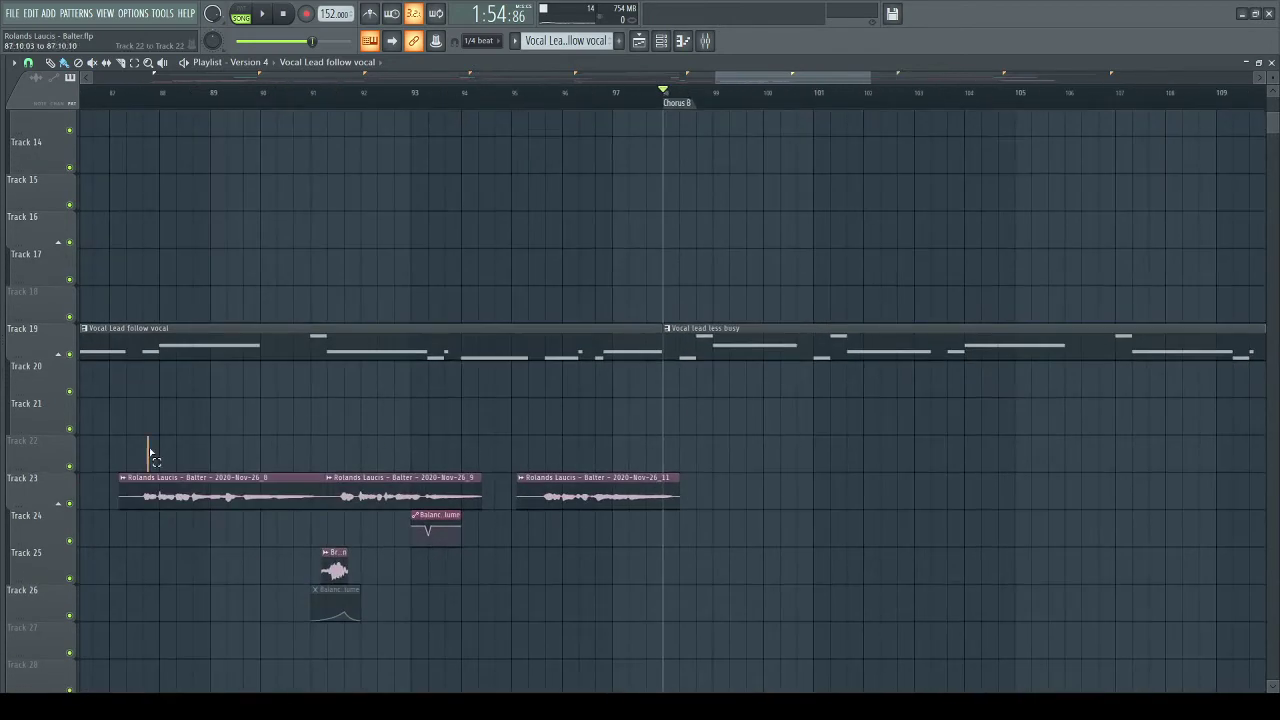
left_click_drag(150, 452, 851, 508)
left_click(998, 443, "ctrl")
left_click_drag(1000, 443, 209, 461)
- Highlight the recording on Track 16 at the start of Chorus C in two passes, clearing each selection
left_click_drag(706, 437, 608, 499)
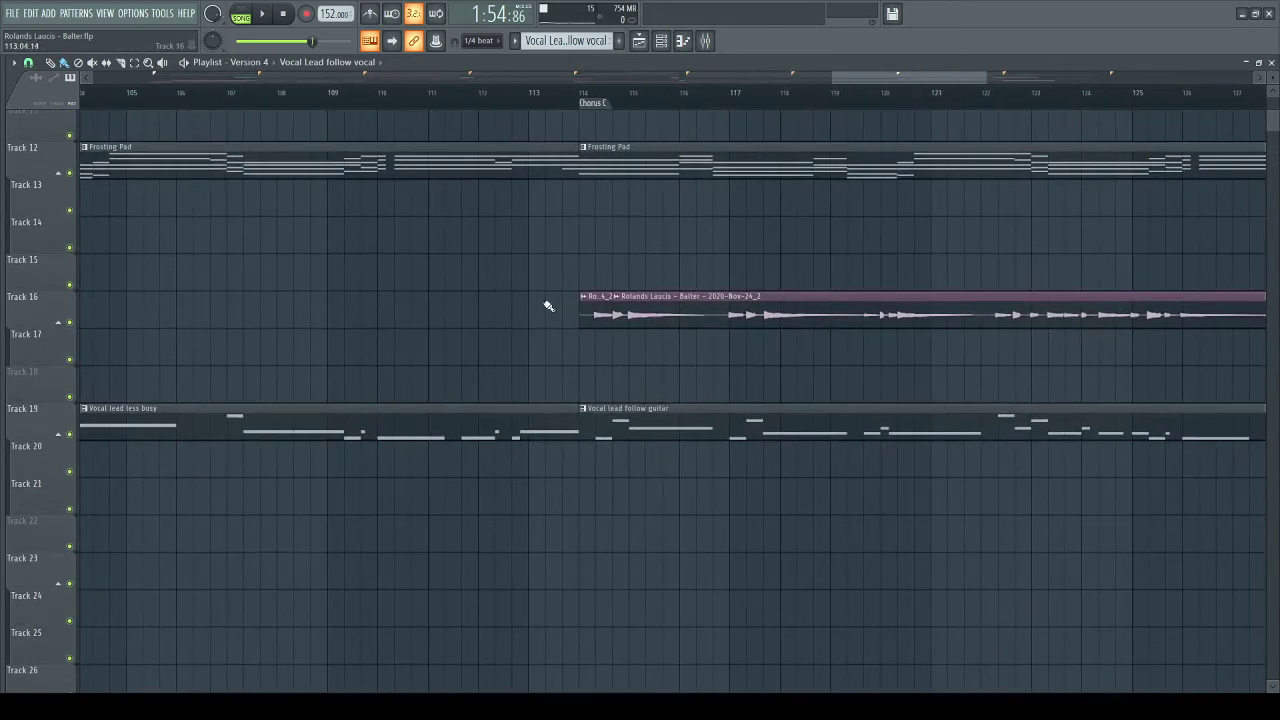
left_click_drag(548, 306, 1182, 333)
left_click(899, 378, "ctrl")
left_click_drag(497, 508, 875, 505)
scroll(517, 107, "down", 2)
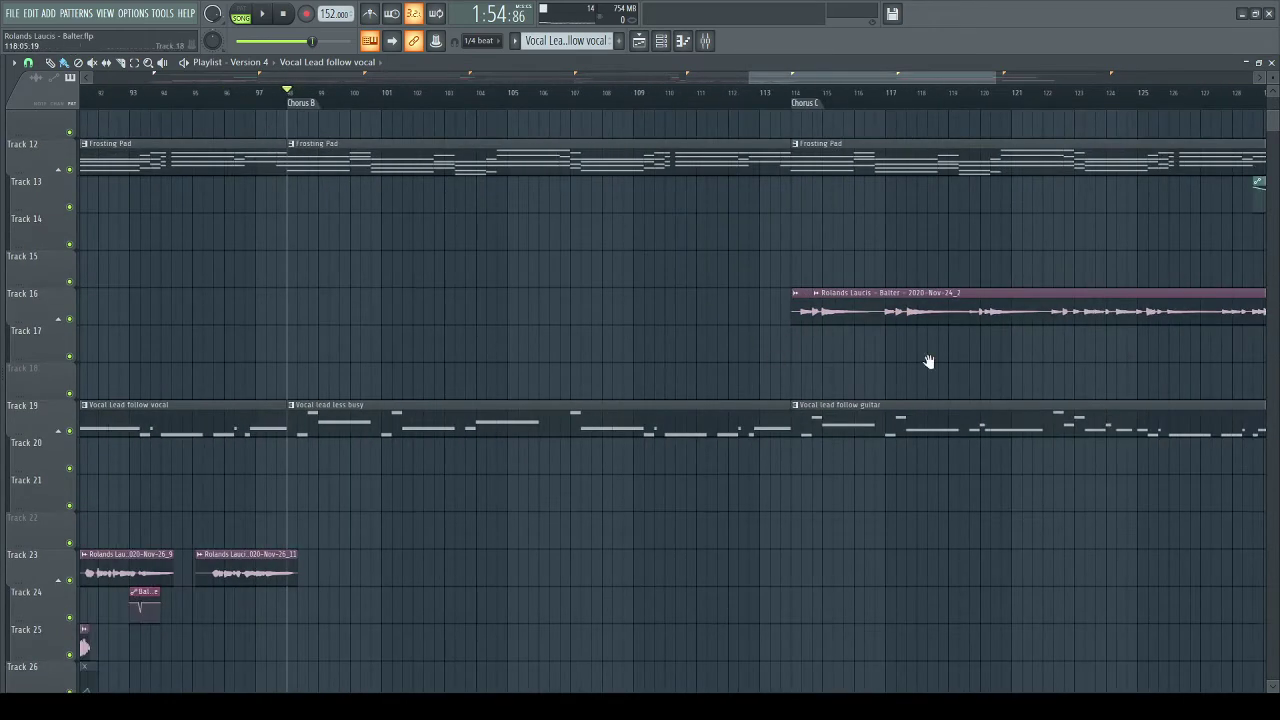
left_click_drag(929, 361, 629, 393)
left_click_drag(432, 285, 892, 369)
left_click(575, 398, "ctrl")
- Play the second Chorus B from its start while viewing its instrument tracks, and stop playback
left_click_drag(560, 389, 829, 379)
key("space")
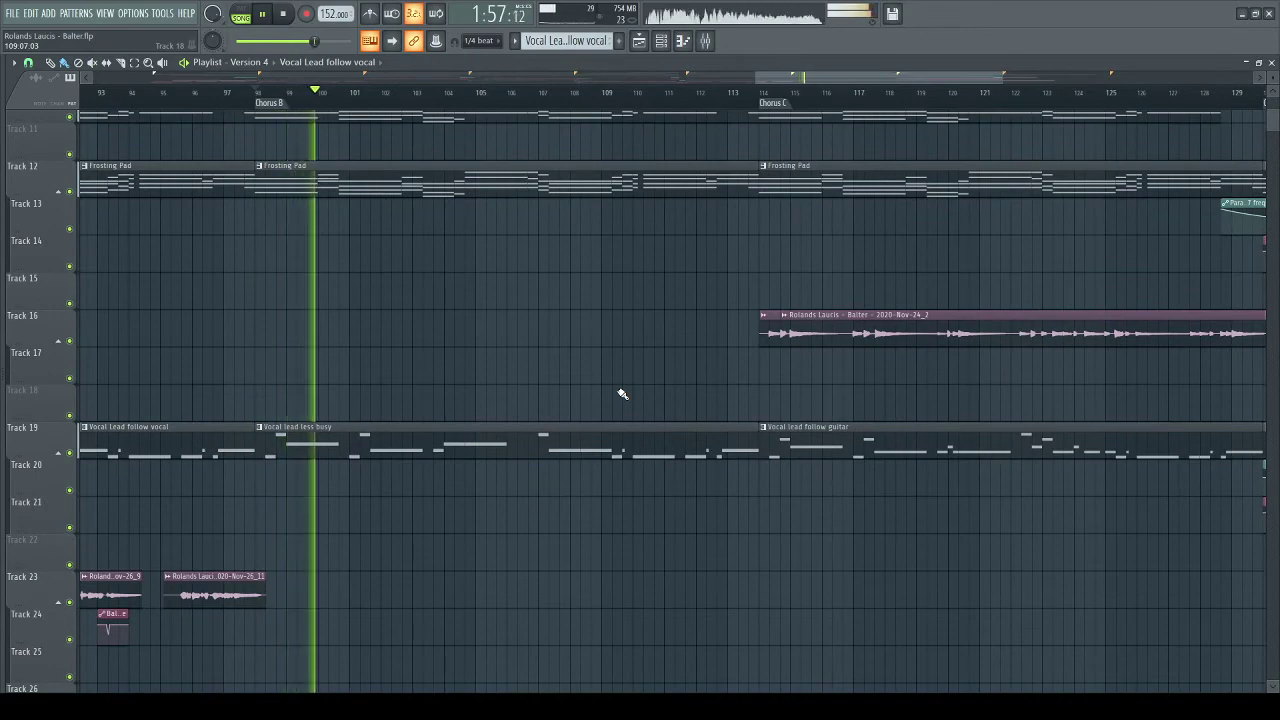
scroll(622, 393, "up", 5)
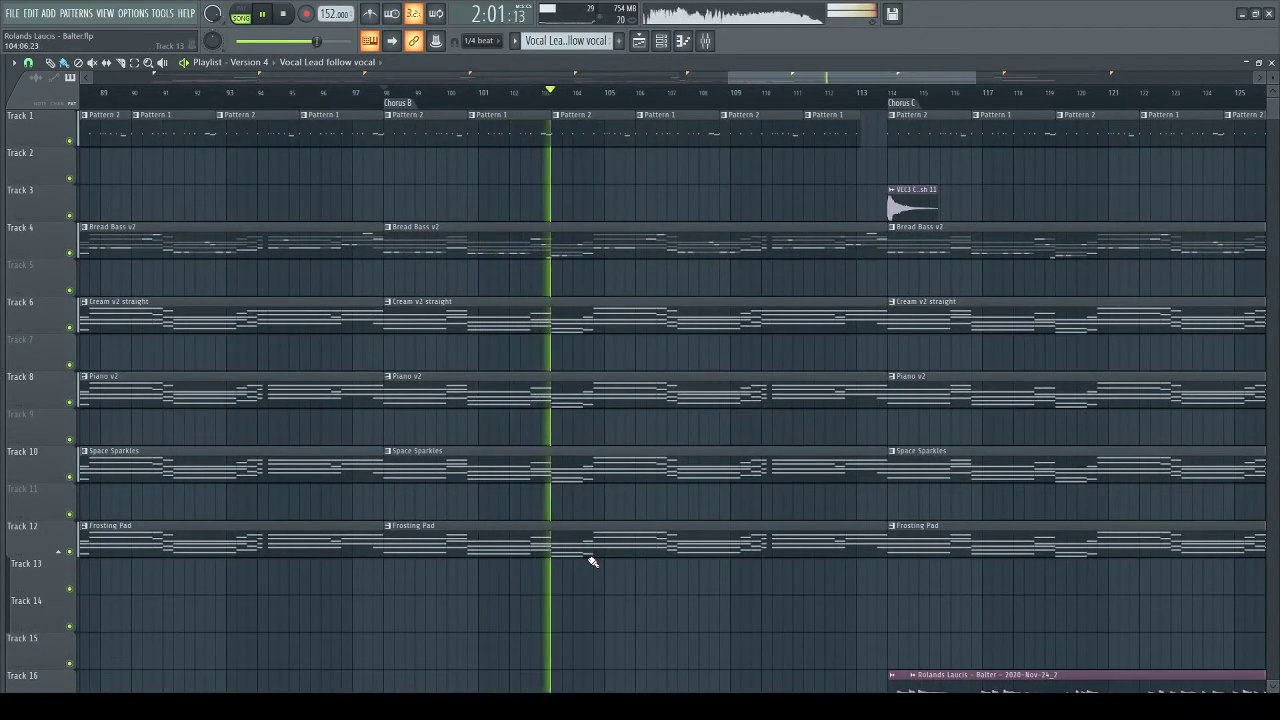
left_click_drag(833, 532, 658, 527)
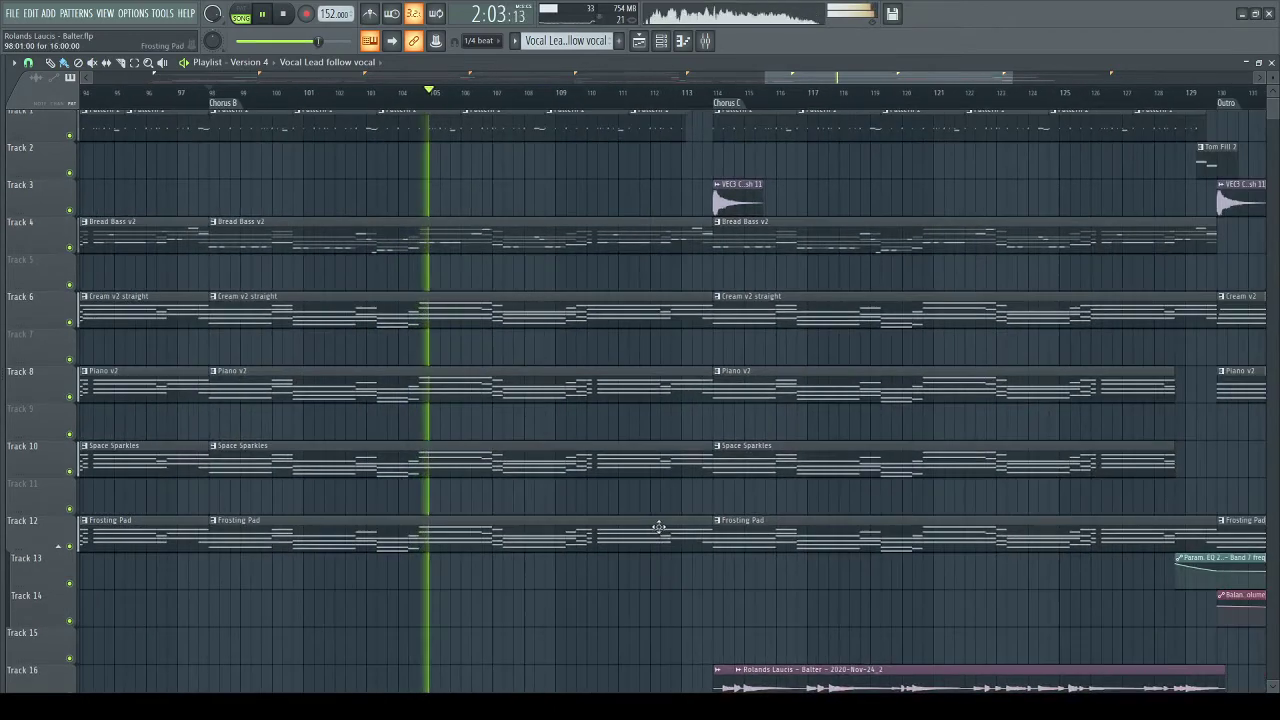
key("space")
- Highlight the opening phrases of the Vocal lead less busy clip on Track 19 in Chorus B, clearing each selection
scroll(646, 440, "down", 6)
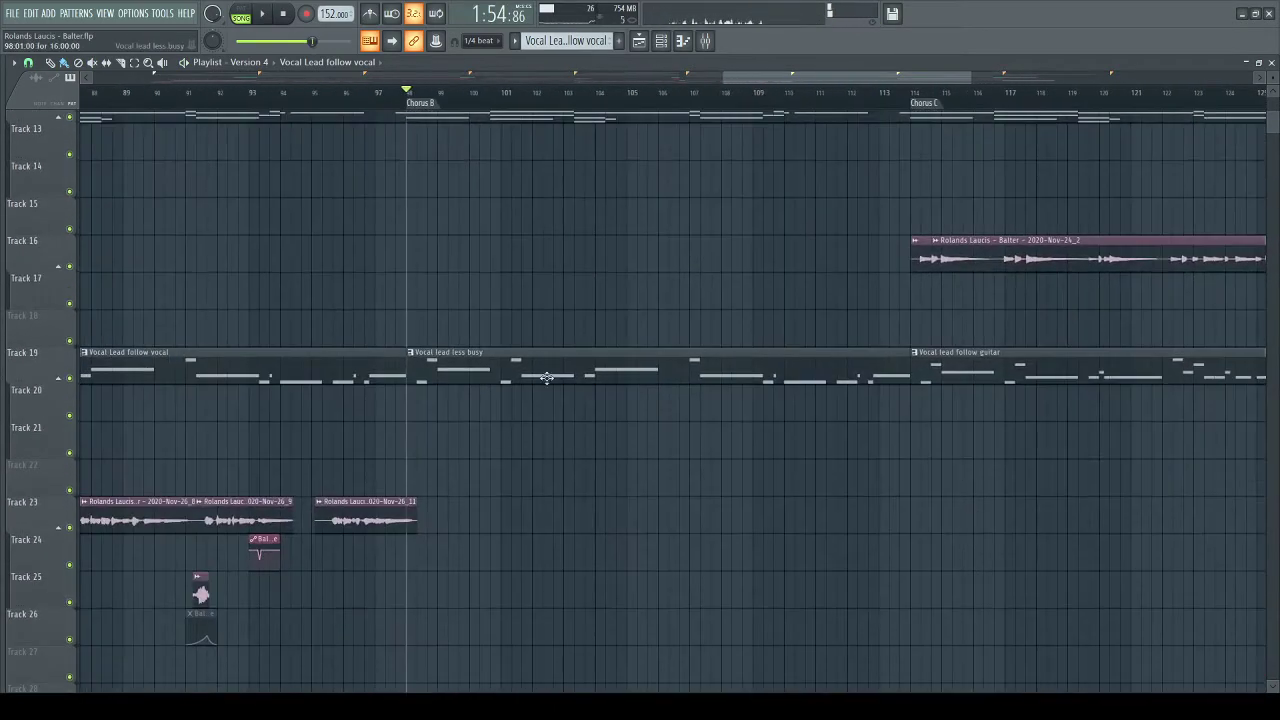
left_click_drag(438, 292, 560, 448, "ctrl")
left_click(618, 475, "ctrl")
left_click_drag(471, 271, 607, 465, "ctrl")
left_click(610, 466, "ctrl")
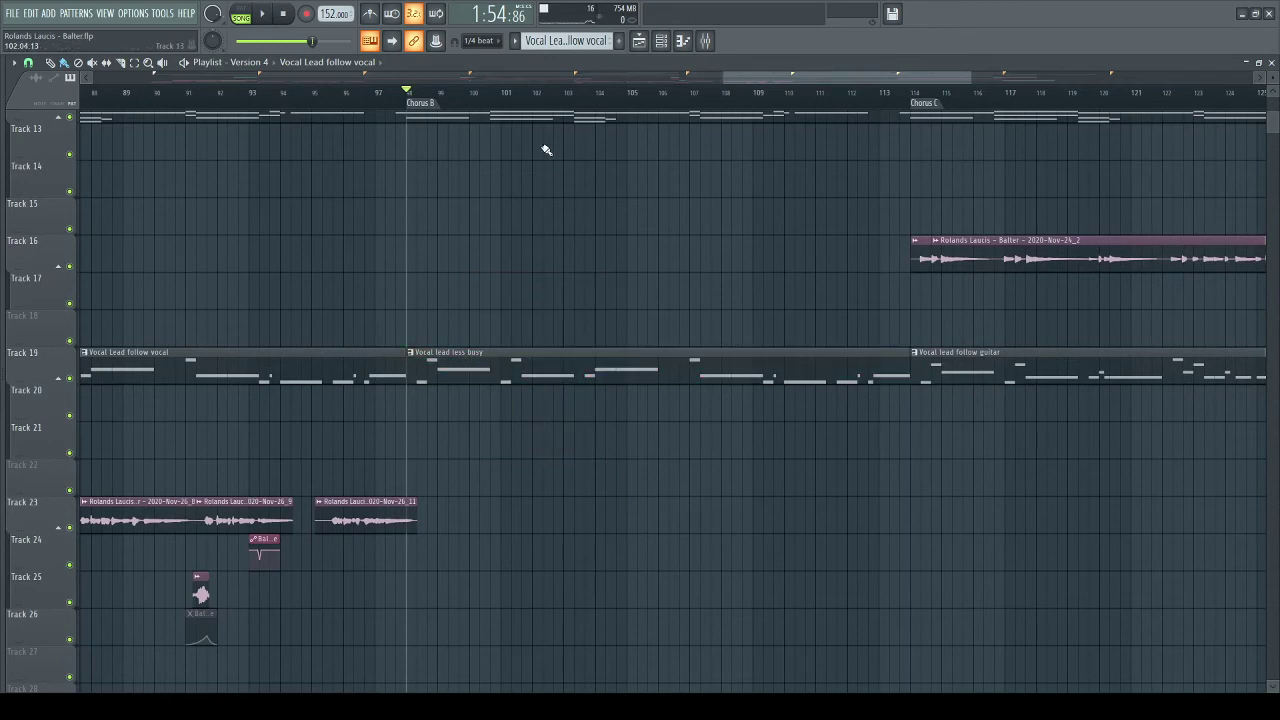
- Open the notes of the Vocal lead less busy pattern in Chorus B in the piano roll
scroll(491, 108, "down", 4)
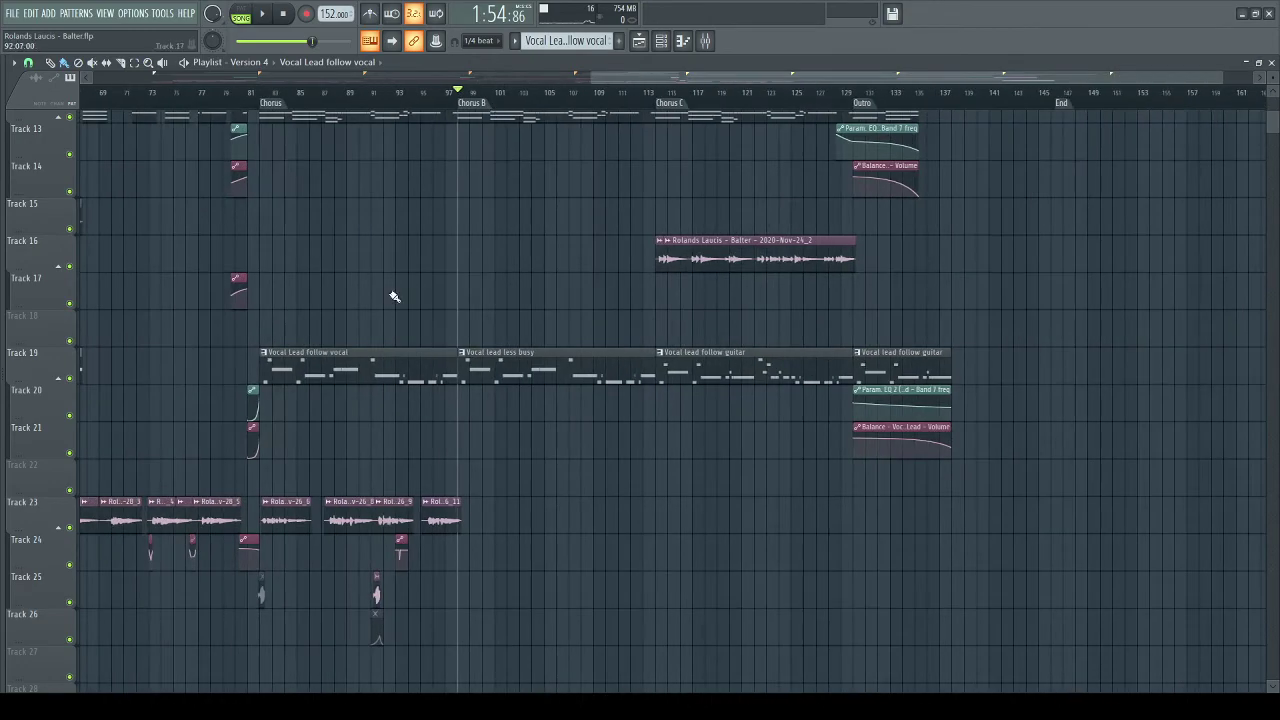
left_click_drag(424, 439, 331, 462)
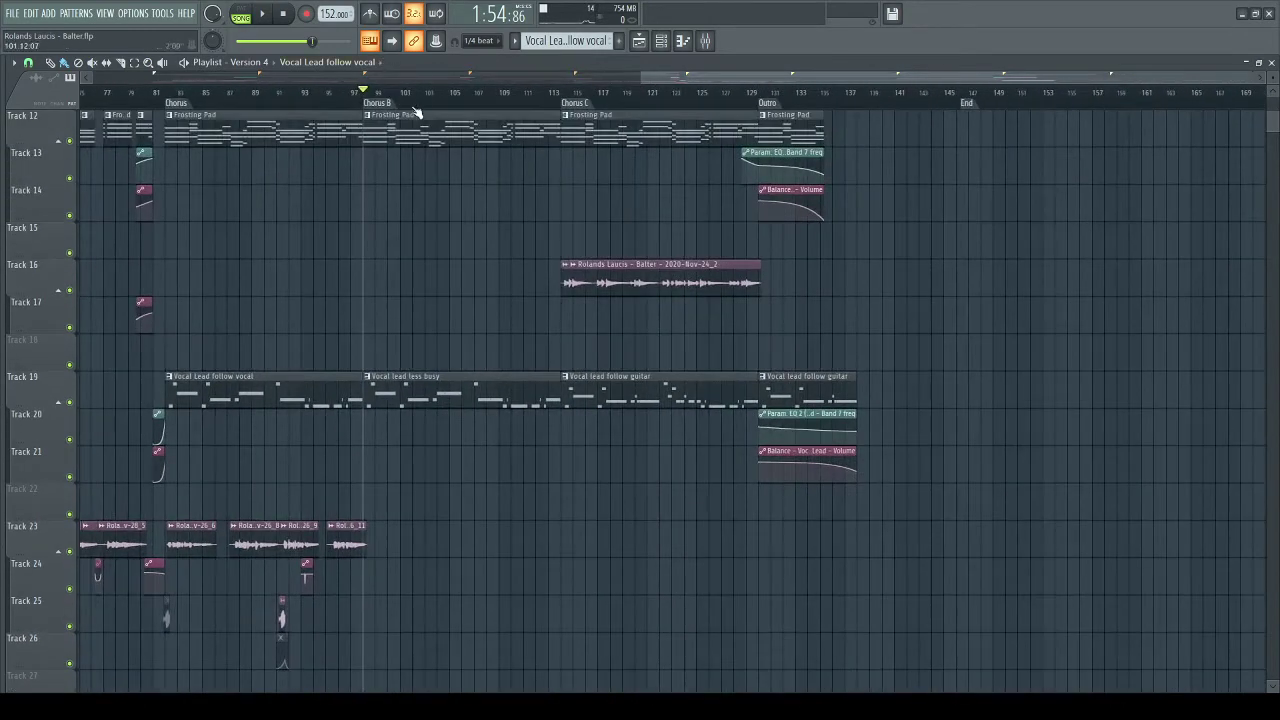
scroll(416, 110, "up", 5)
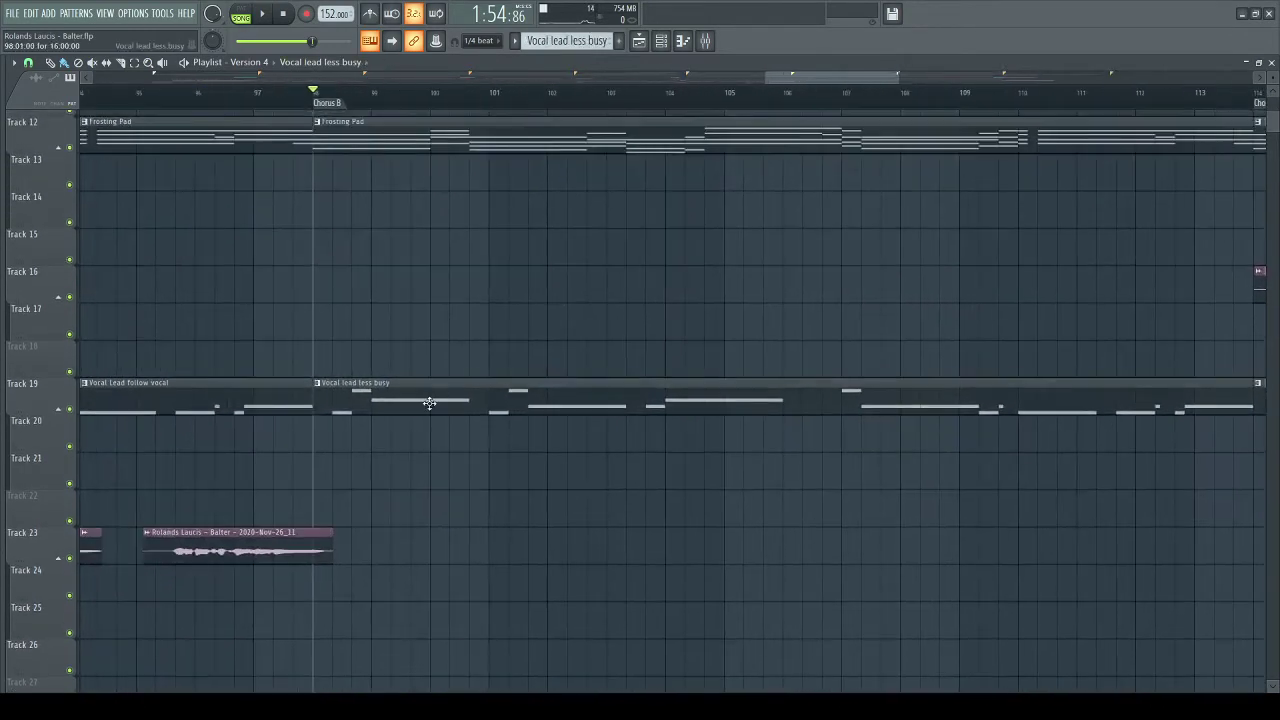
left_click(661, 40)
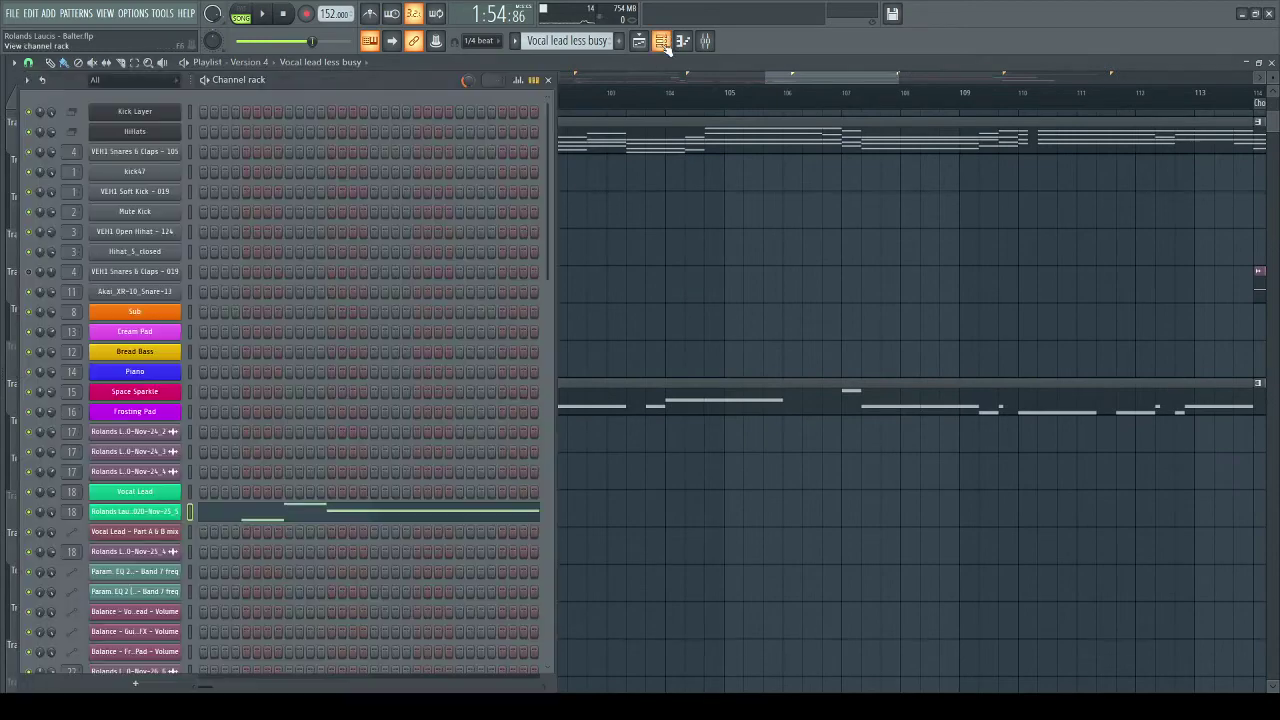
key("space")
left_click(263, 512)
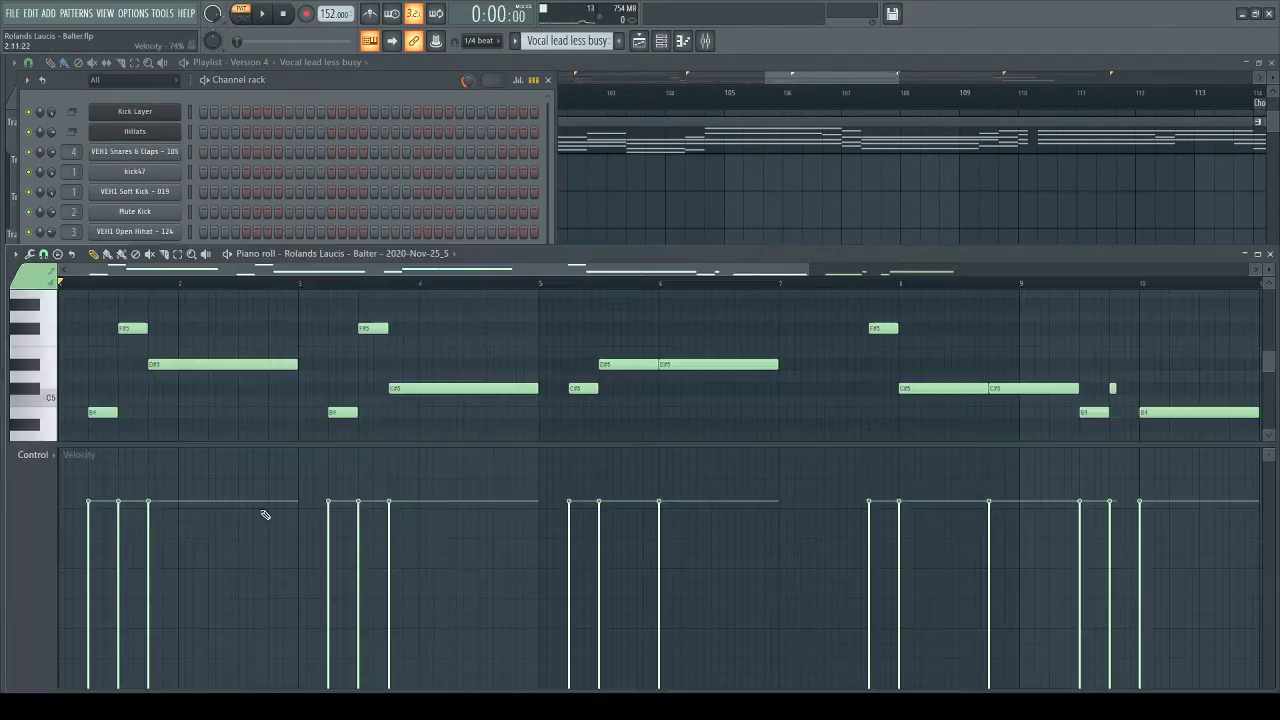
scroll(372, 356, "up", 2)
- Play the Vocal lead less busy pattern from its first B4 note through the opening phrases, stop, and return to the playlist
left_click(152, 383)
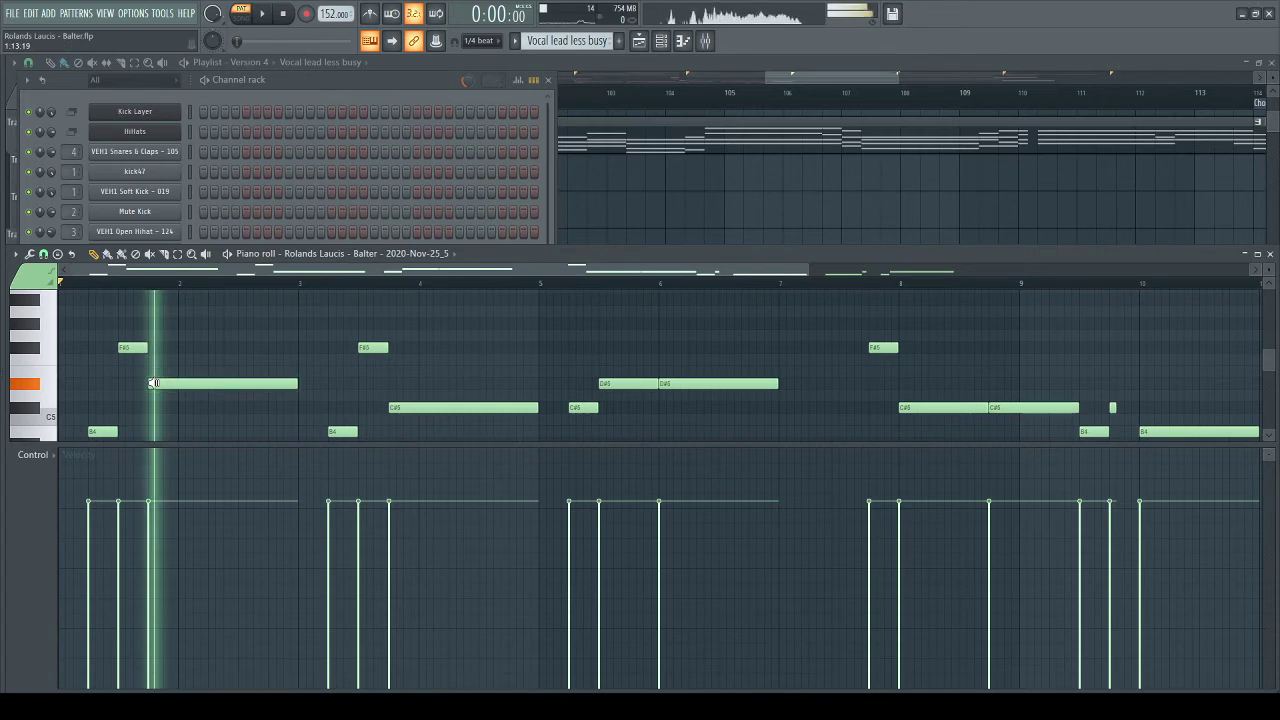
left_click(90, 287)
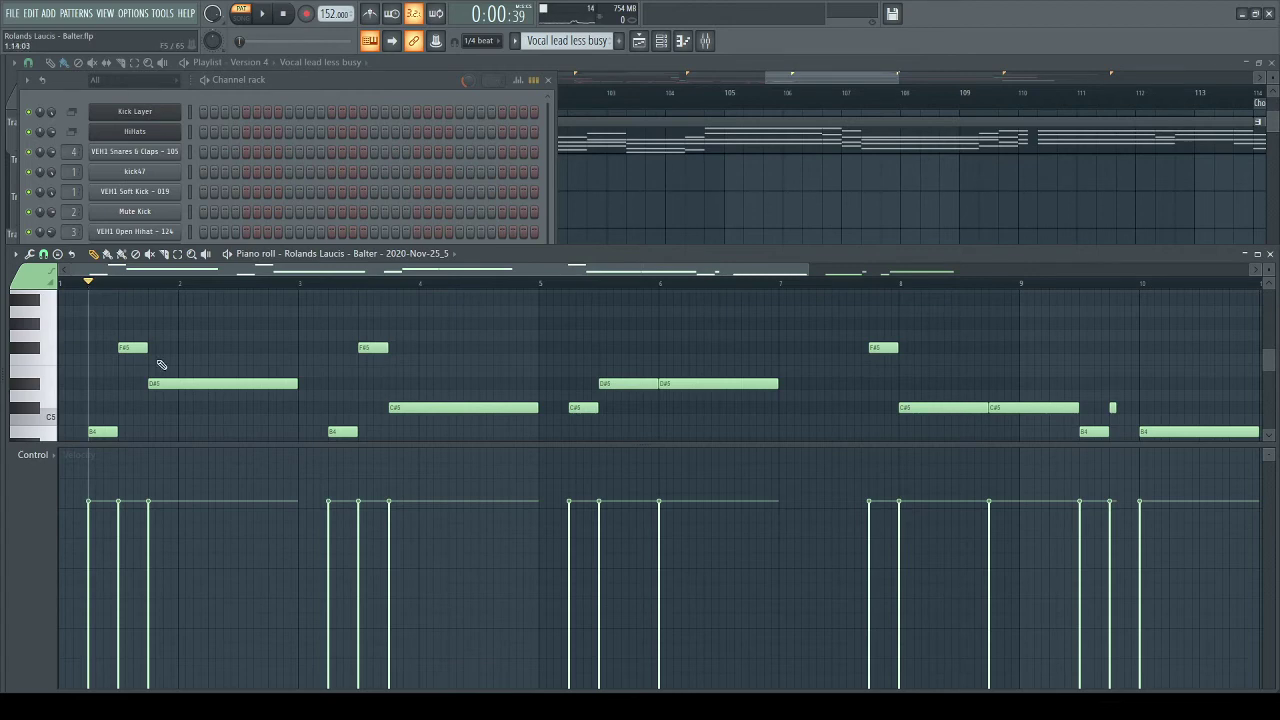
key("space")
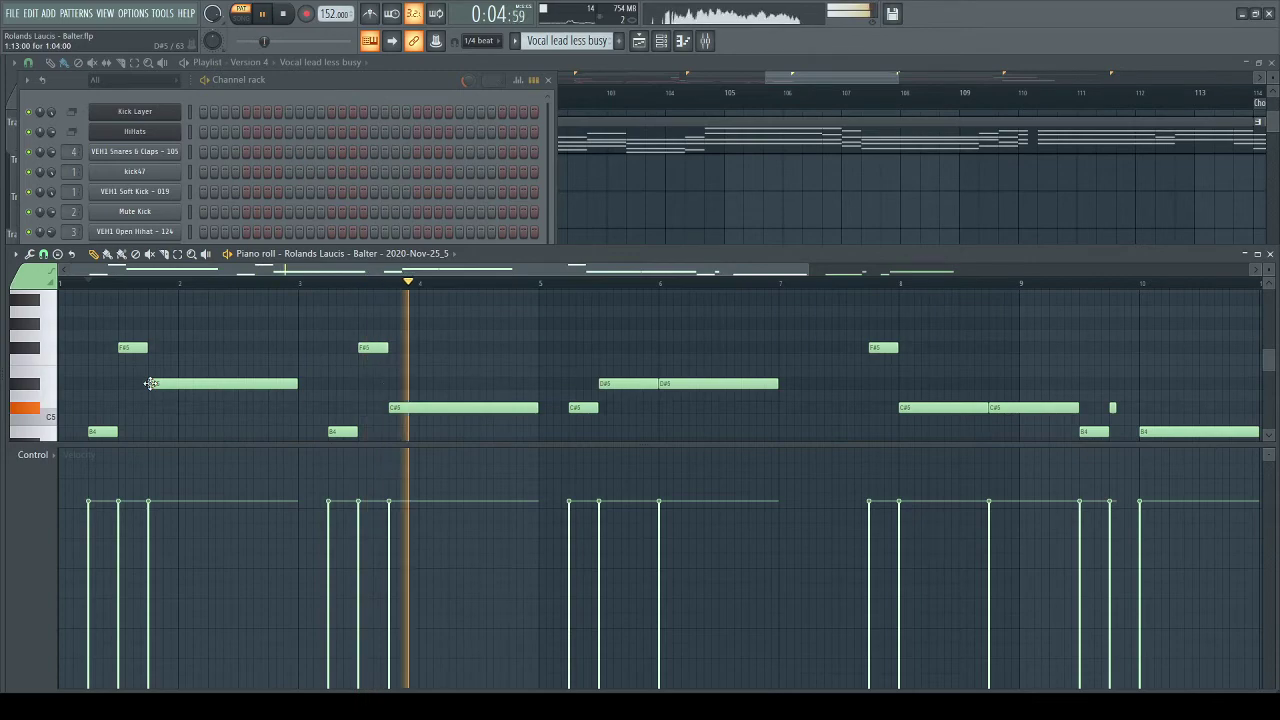
key("space")
left_click(749, 197)
- Play the song from about bar 113, just before Chorus C
scroll(569, 110, "down", 3)
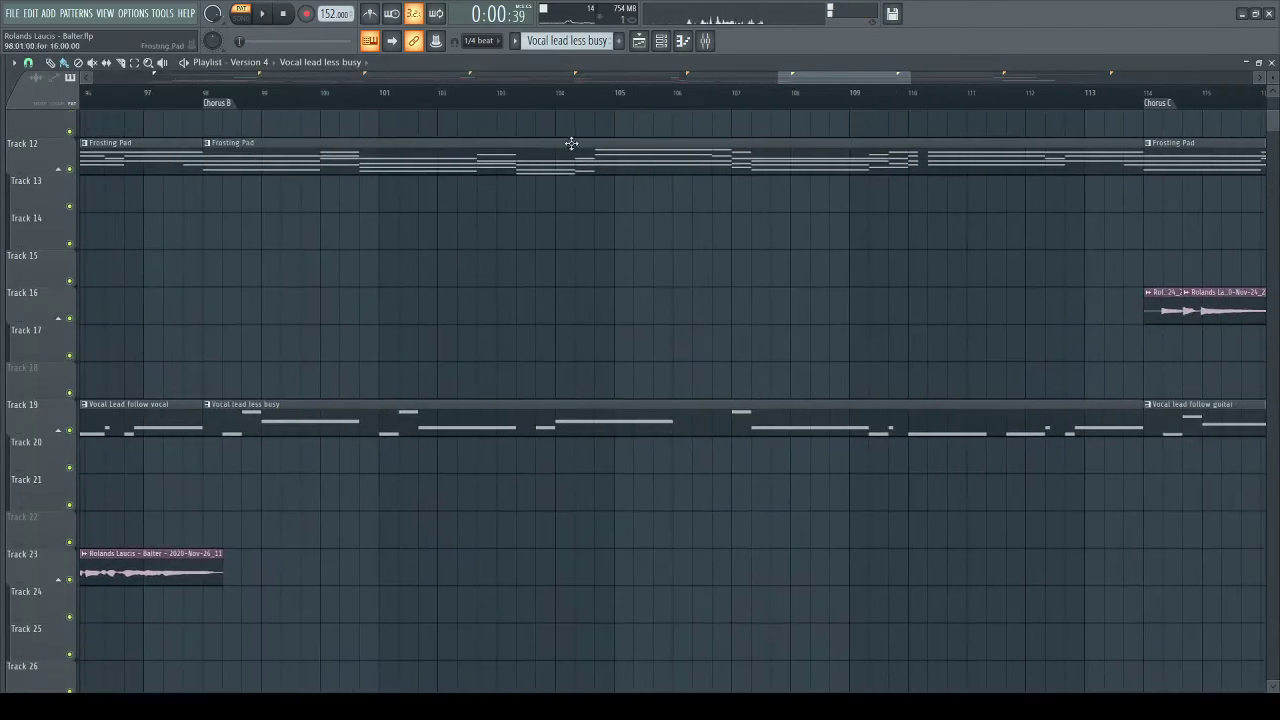
scroll(536, 102, "down", 2)
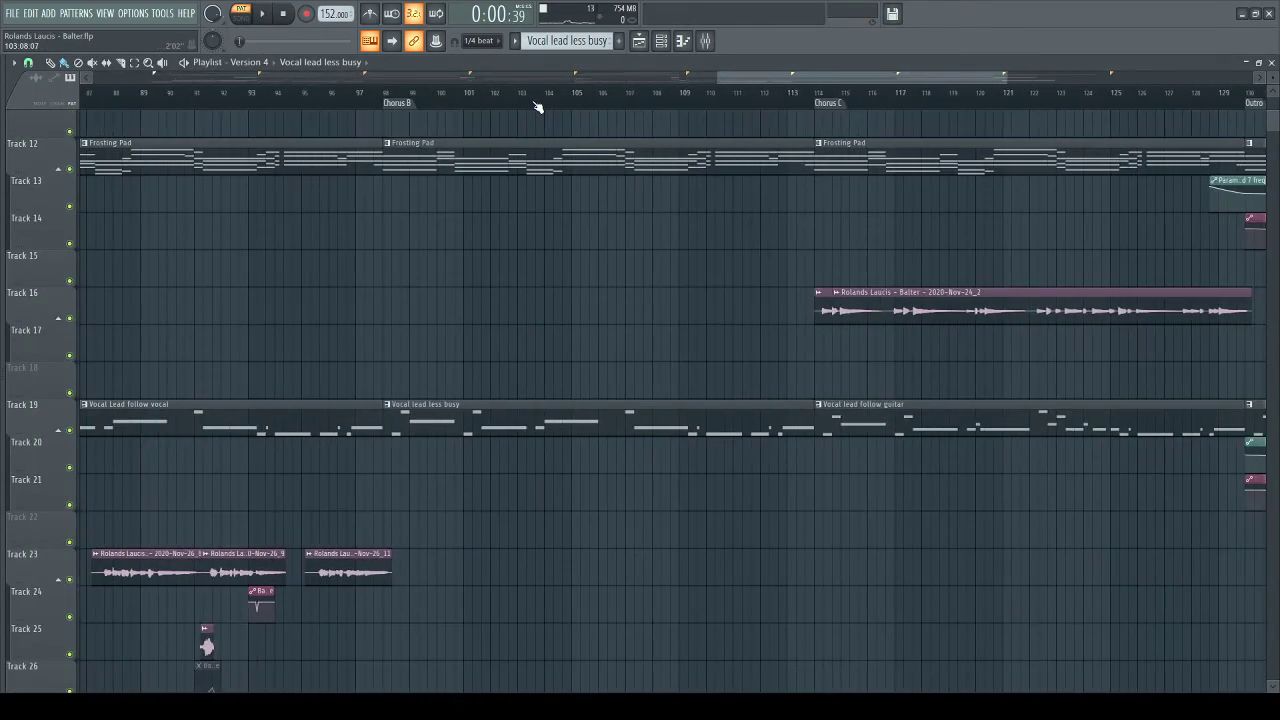
left_click_drag(851, 232, 714, 303)
left_click_drag(908, 337, 741, 356)
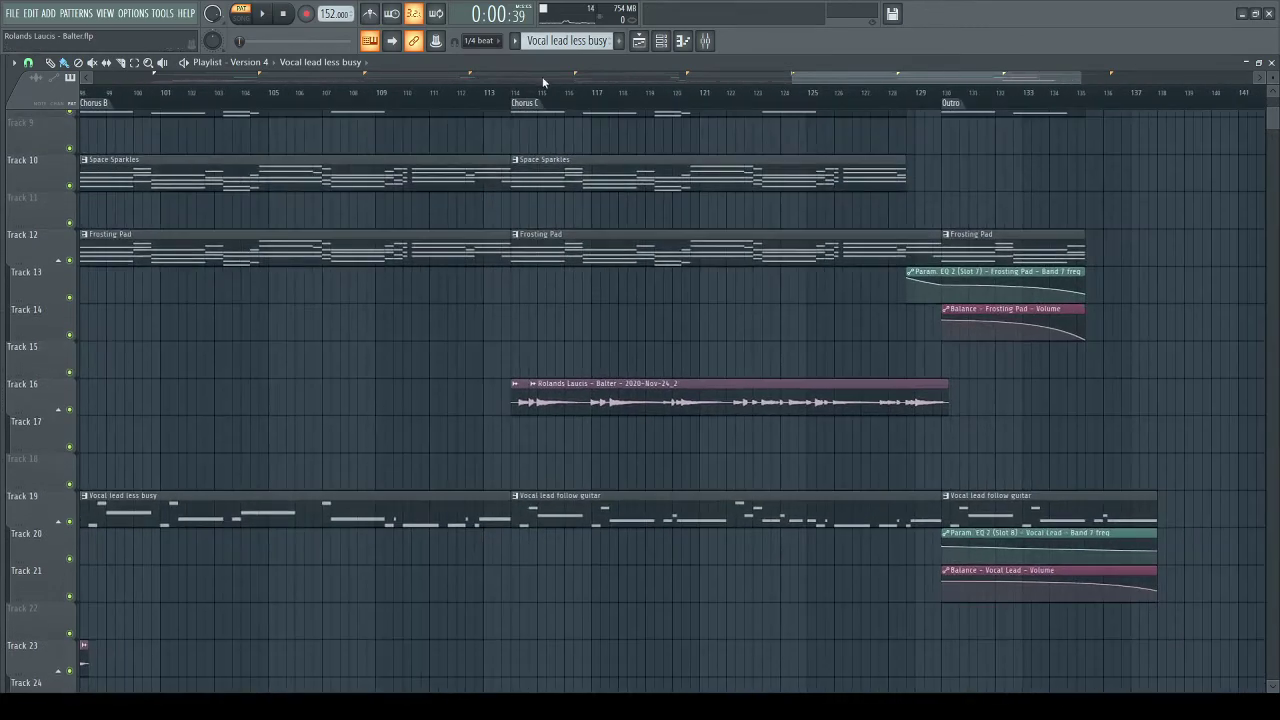
scroll(562, 103, "up", 3)
mouse_move(929, 294)
left_mouse_down()
mouse_move(503, 314)
mouse_move(905, 301)
left_mouse_up()
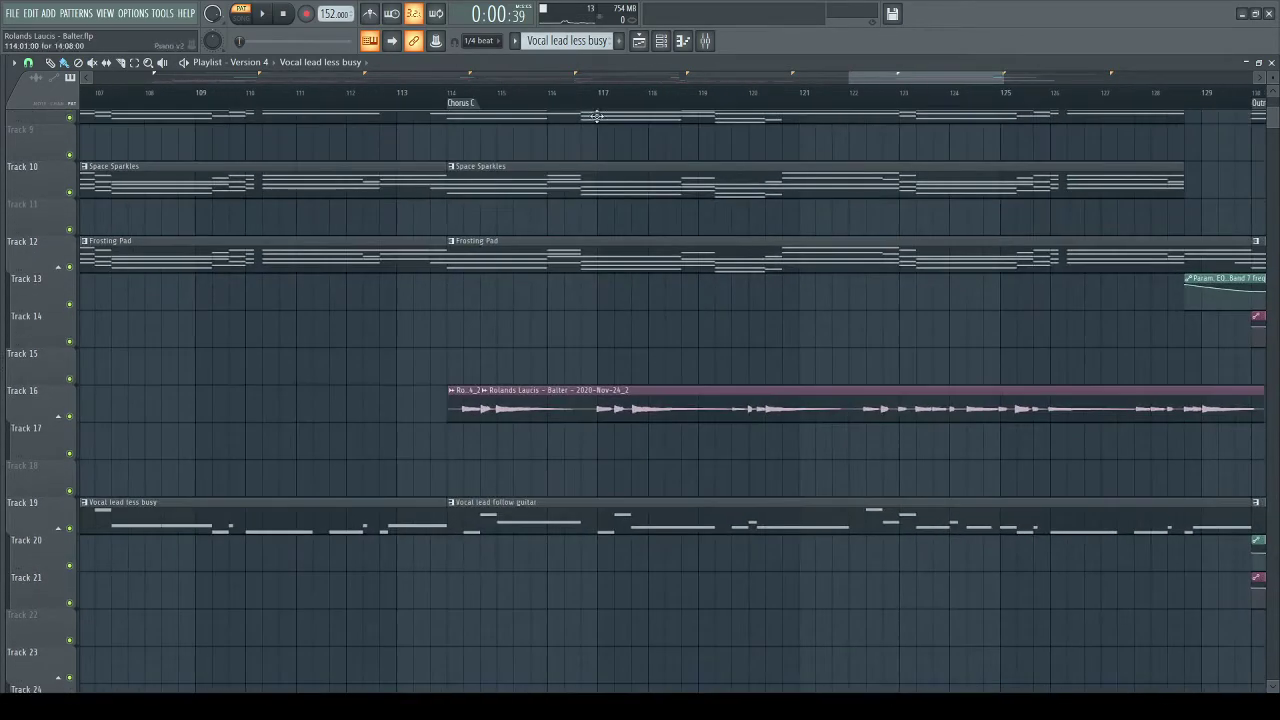
scroll(522, 101, "down", 3)
scroll(523, 100, "down", 1)
left_click(454, 97)
key("space")
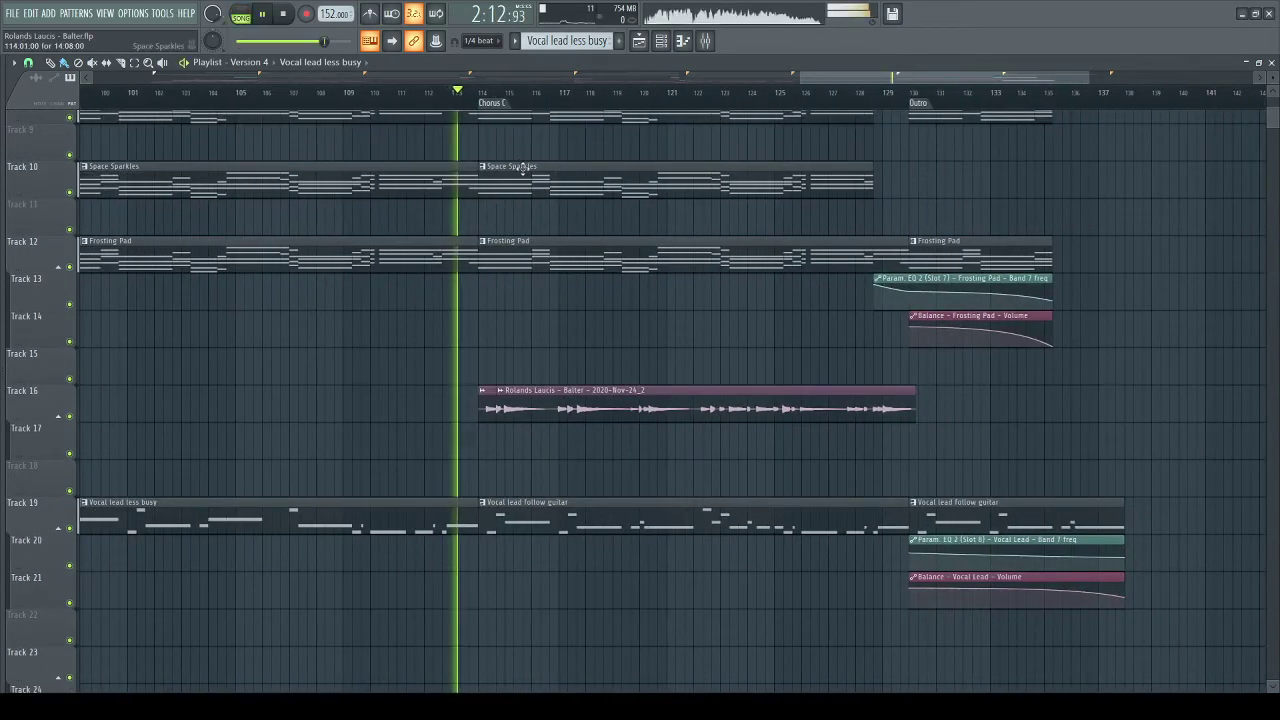
- Examine the instrument tracks of Chorus C and the Outro during playback, and stop the song
left_click_drag(749, 319, 682, 329)
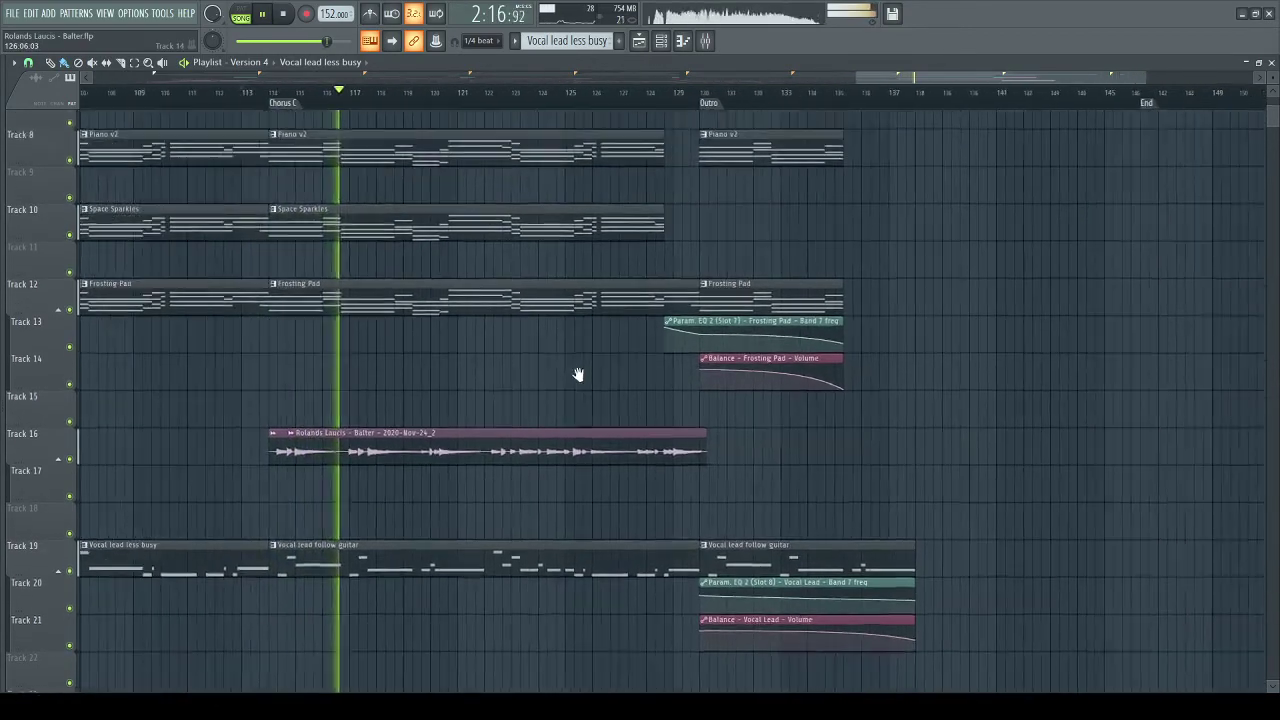
left_click_drag(681, 329, 615, 508)
left_click_drag(714, 355, 628, 402)
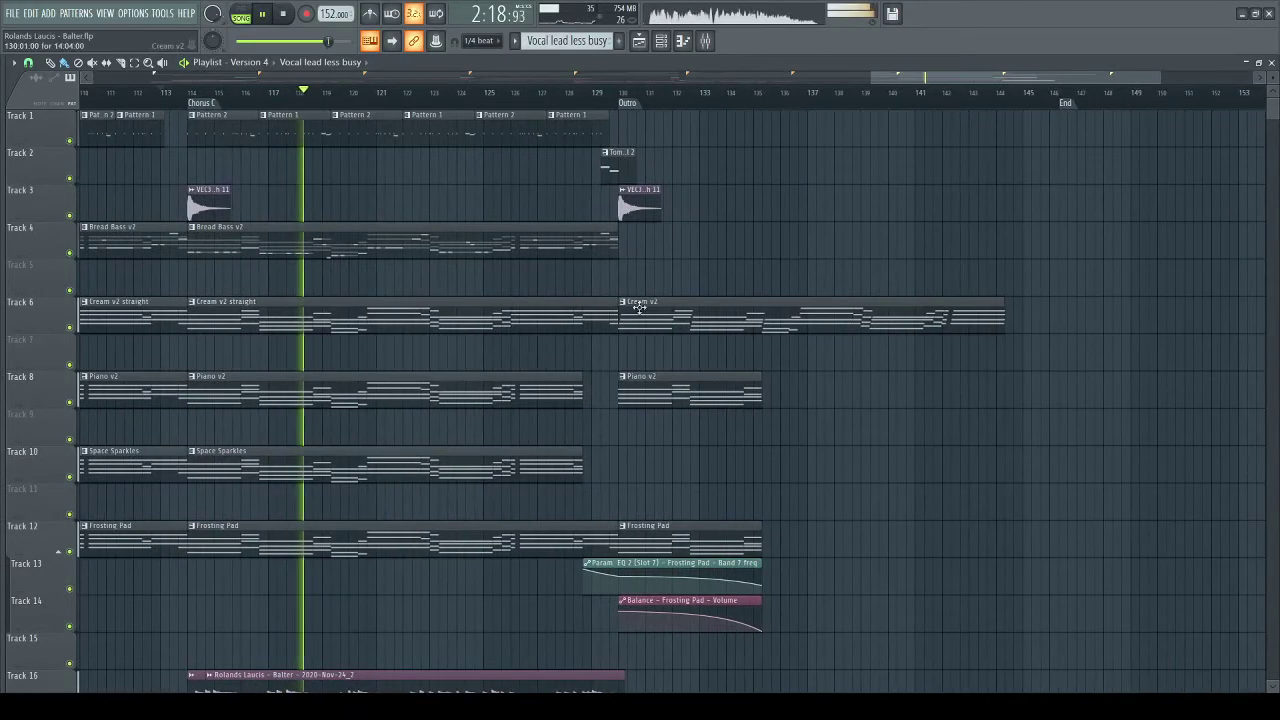
key("space")
- Play the transition into the Outro from about bar 129 while viewing its instrument tracks and automation, and stop playback
scroll(225, 113, "up", 3)
left_click_drag(336, 150, 689, 254)
left_click_drag(479, 157, 582, 141)
scroll(704, 158, "down", 10)
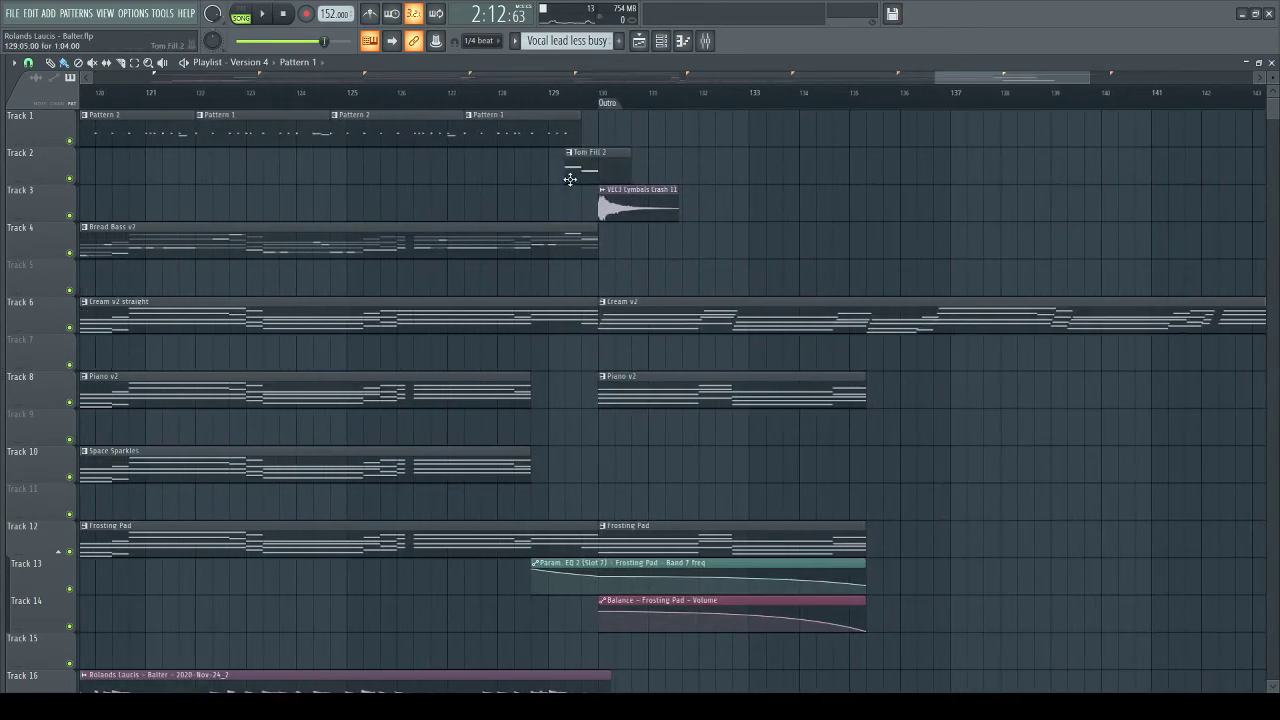
key("space")
left_click(608, 207)
left_click(555, 95)
key("space")
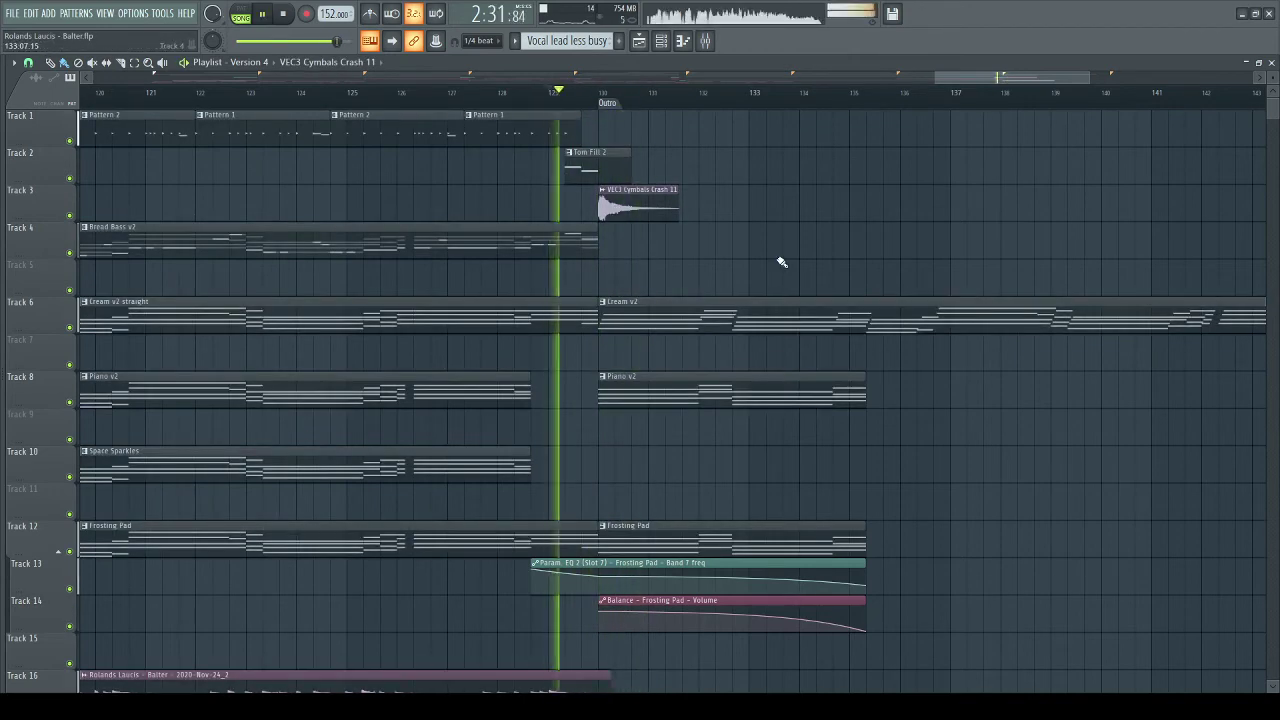
left_click_drag(780, 262, 595, 250)
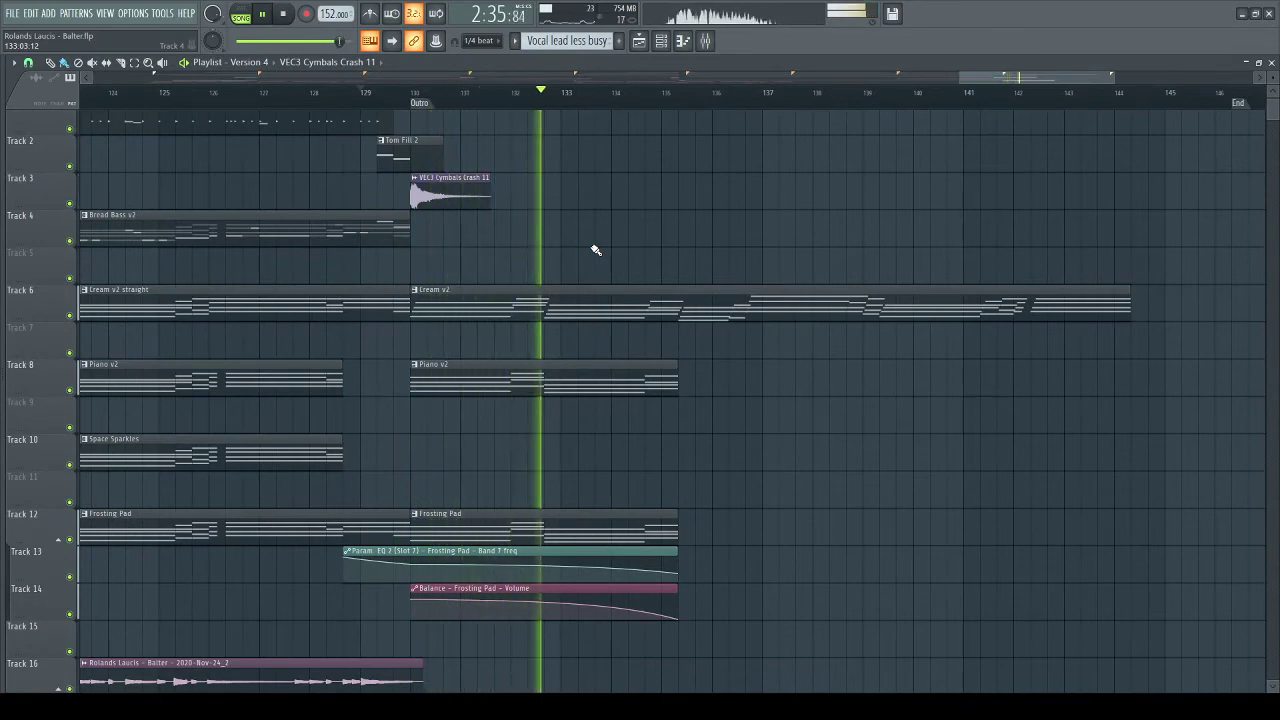
scroll(740, 422, "down", 8)
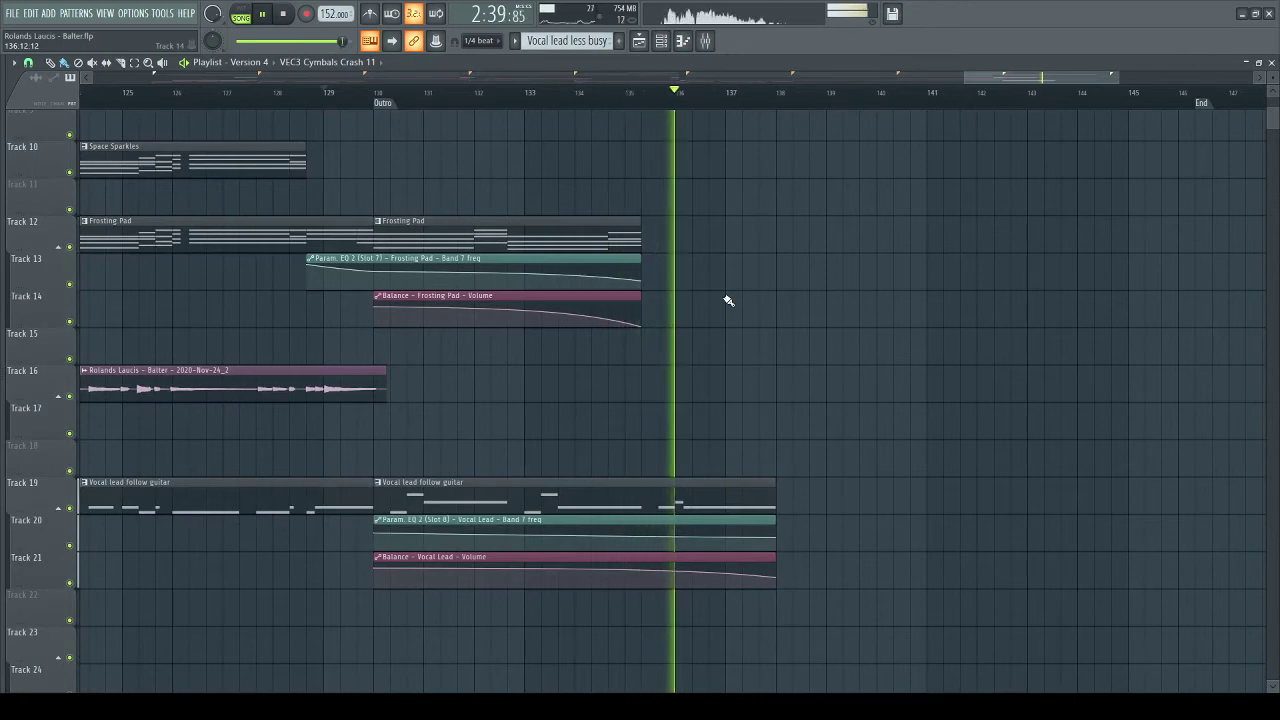
key("space")
- Return the playhead to the start of the Outro and examine the Cream v2 clip on Track 6 through to its end
scroll(740, 300, "up", 8)
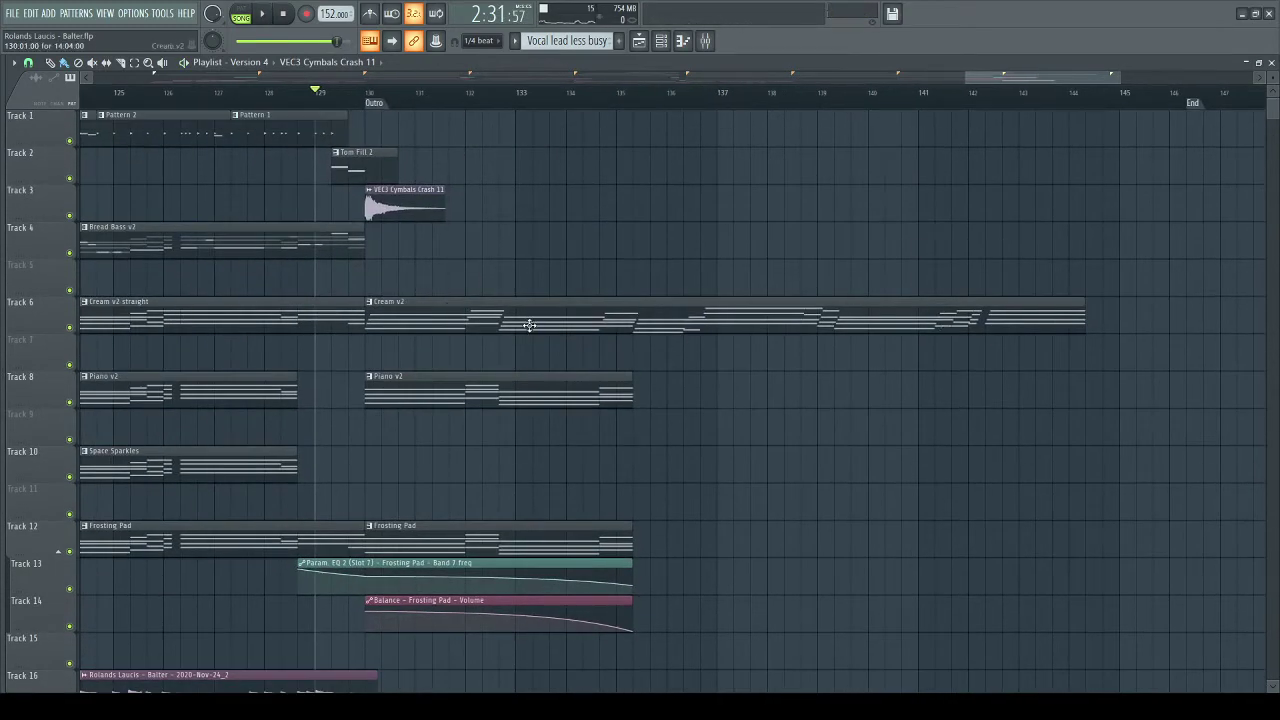
left_click(374, 95)
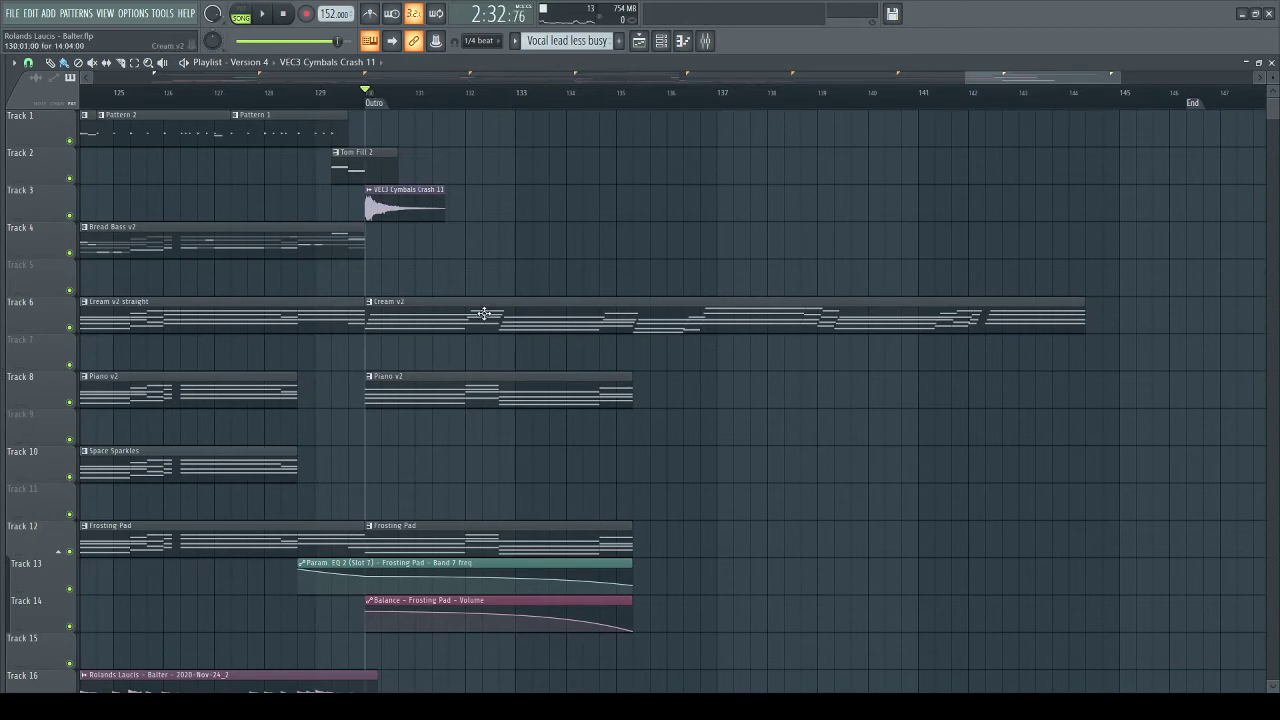
left_click_drag(943, 429, 771, 73)
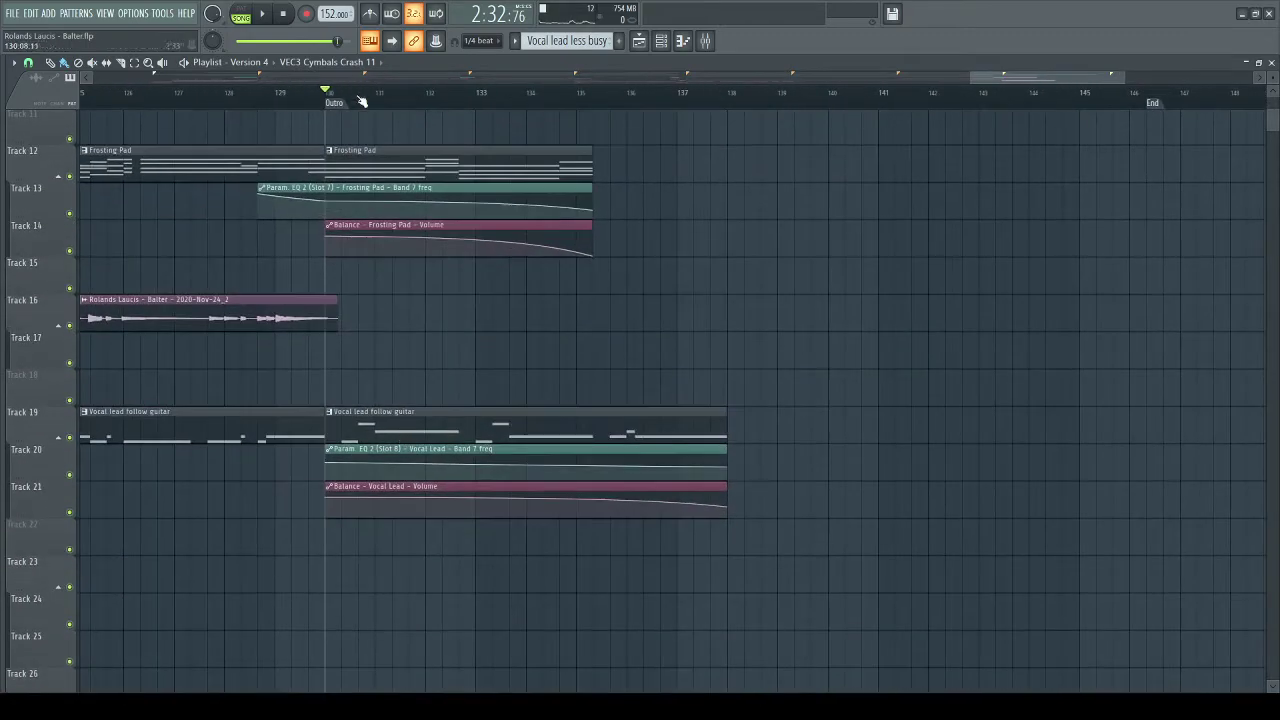
scroll(366, 99, "up", 2)
scroll(366, 99, "up", 1)
left_click_drag(1010, 235, 767, 573)
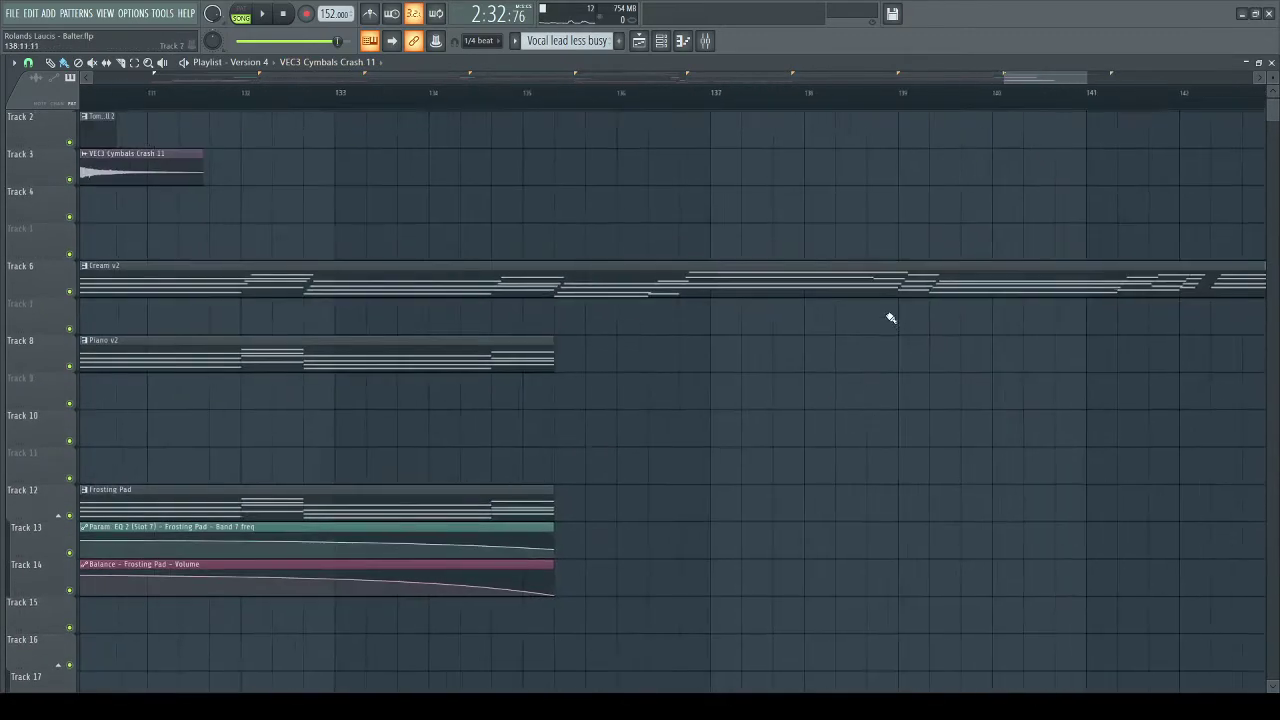
left_click_drag(1180, 272, 574, 283)
scroll(704, 107, "down", 4)
mouse_move(733, 271)
left_mouse_down()
mouse_move(849, 280)
mouse_move(733, 296)
left_mouse_up()
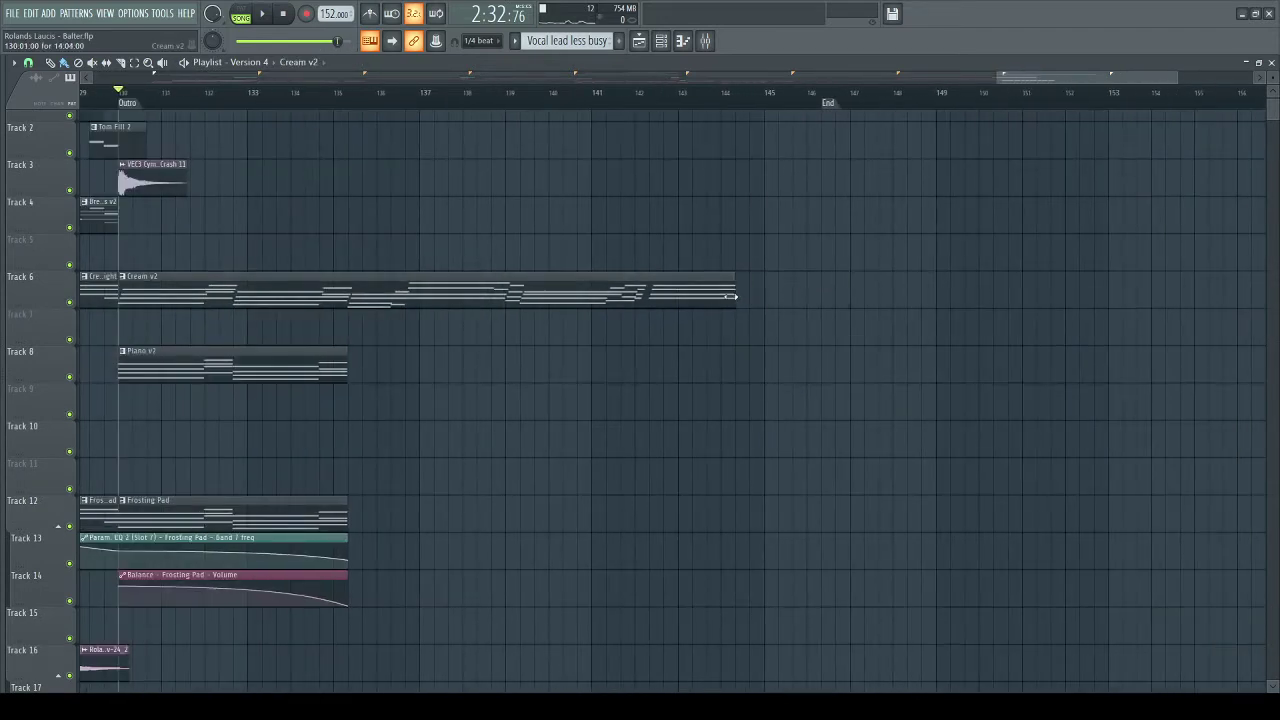
- Play the closing part of the Cream v2 clip from about bar 142, and stop playback
left_click(637, 100)
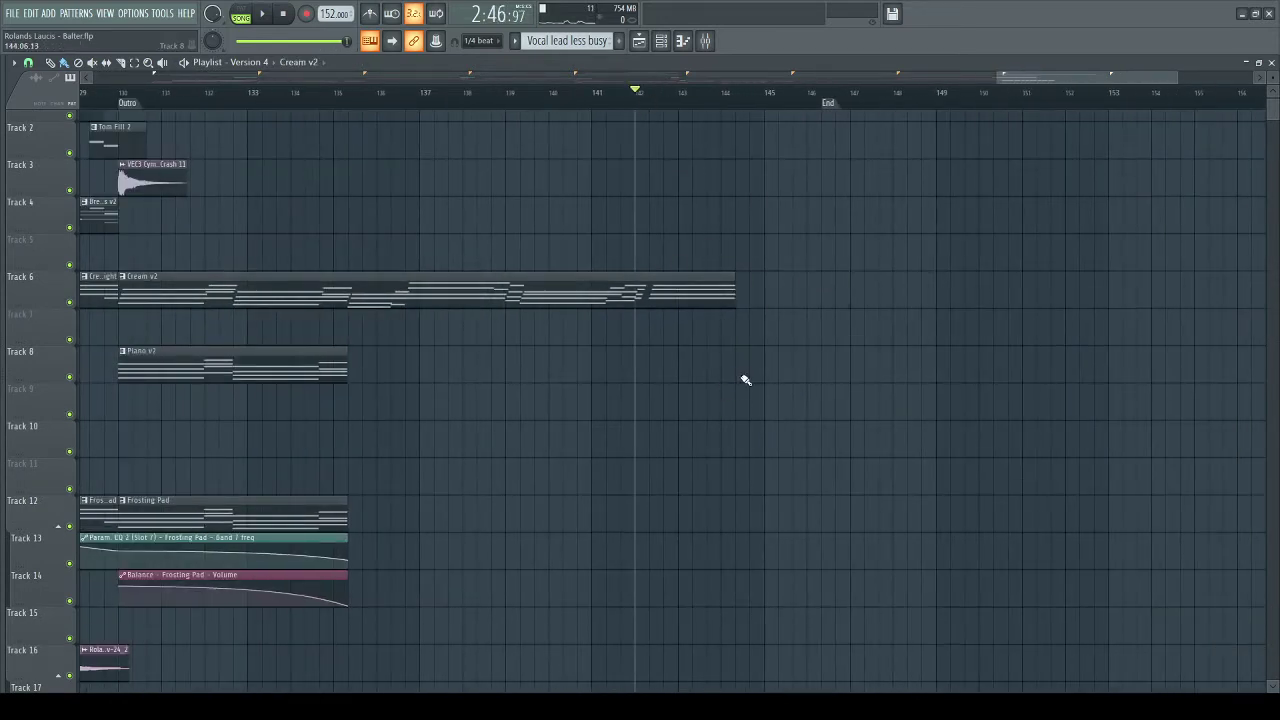
key("space")
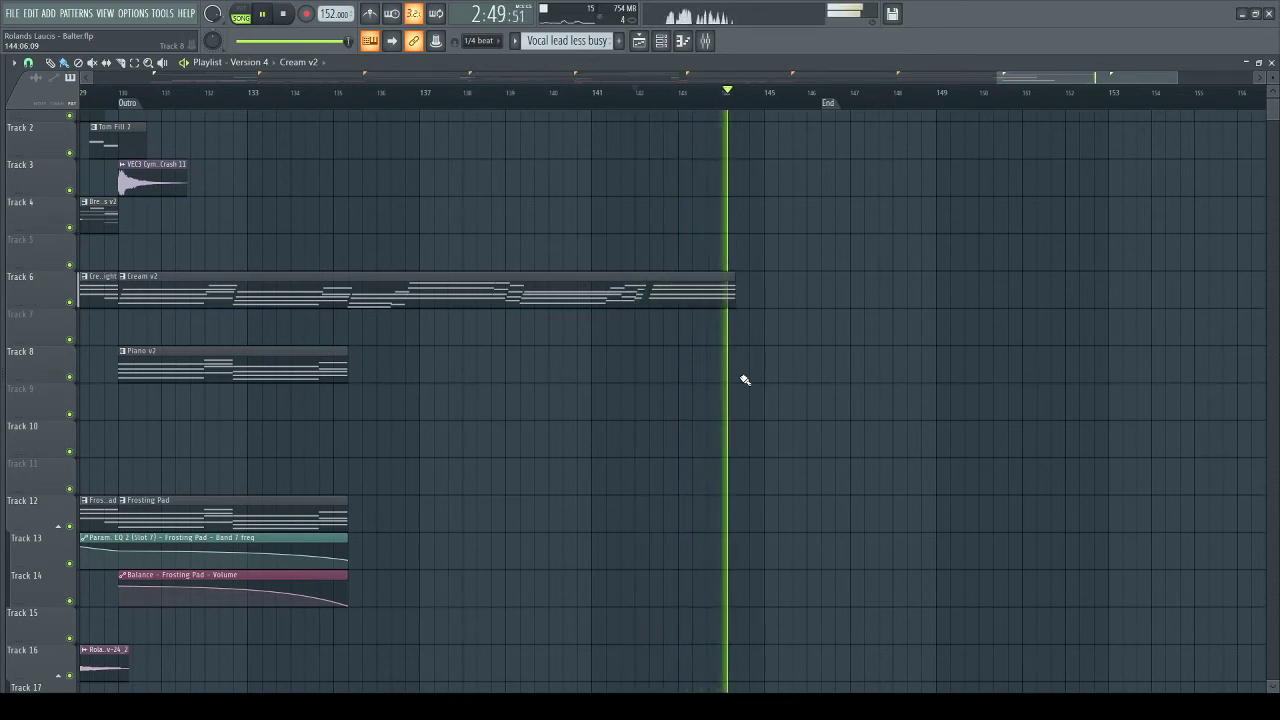
key("space")
- Set the playhead to the Outro's start and examine the Frosting Pad and Vocal Lead filter and volume automation
left_click_drag(483, 496, 666, 374)
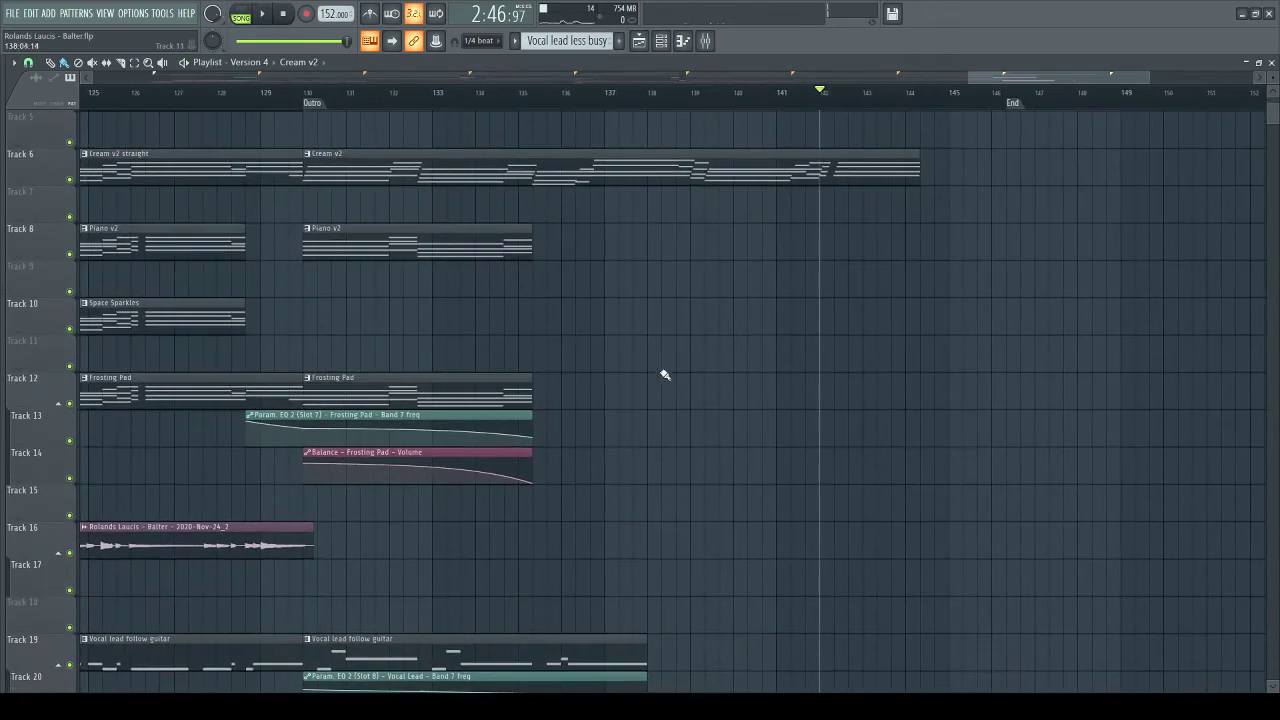
left_click_drag(658, 281, 770, 152)
left_click(420, 100)
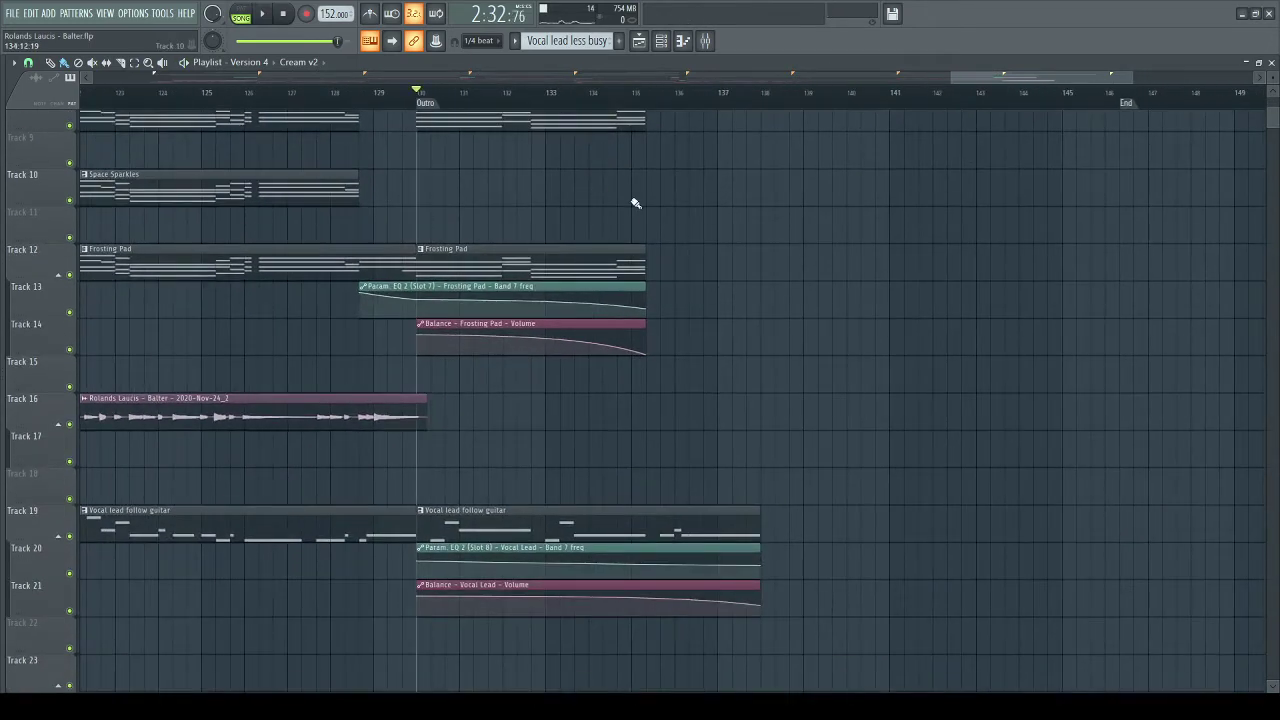
left_click_drag(634, 203, 636, 349)
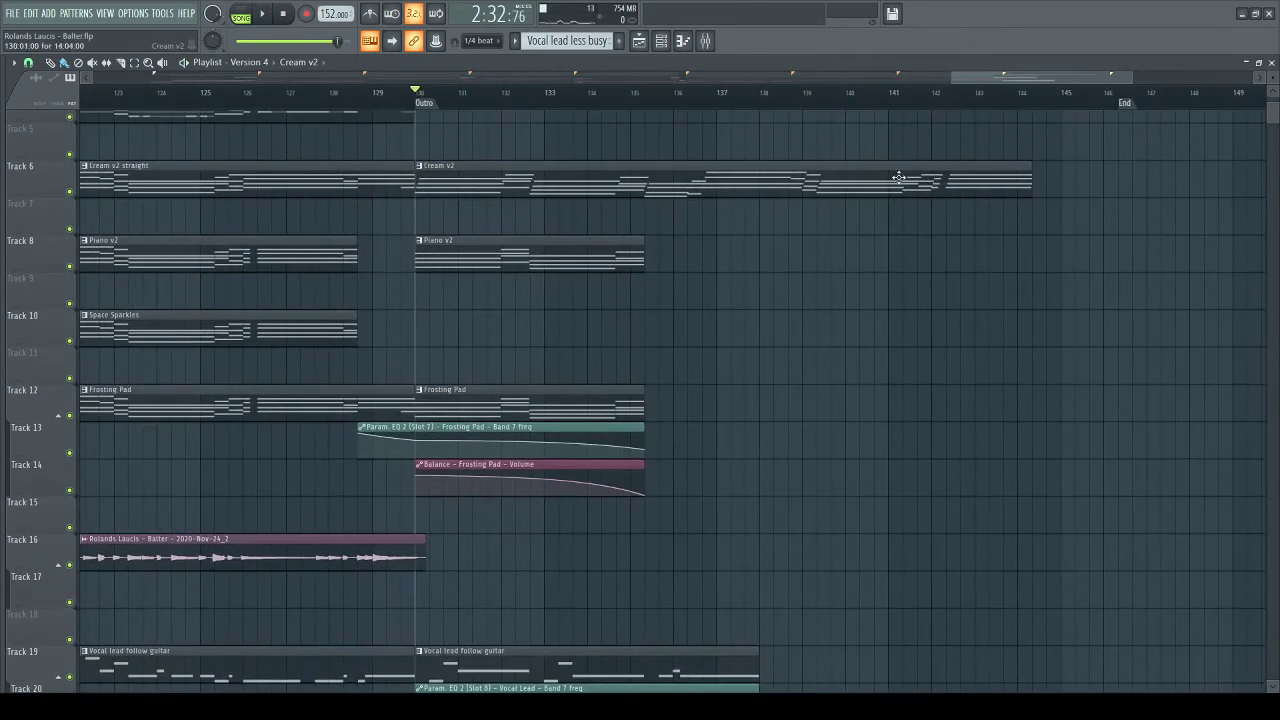
left_click_drag(720, 397, 746, 306)
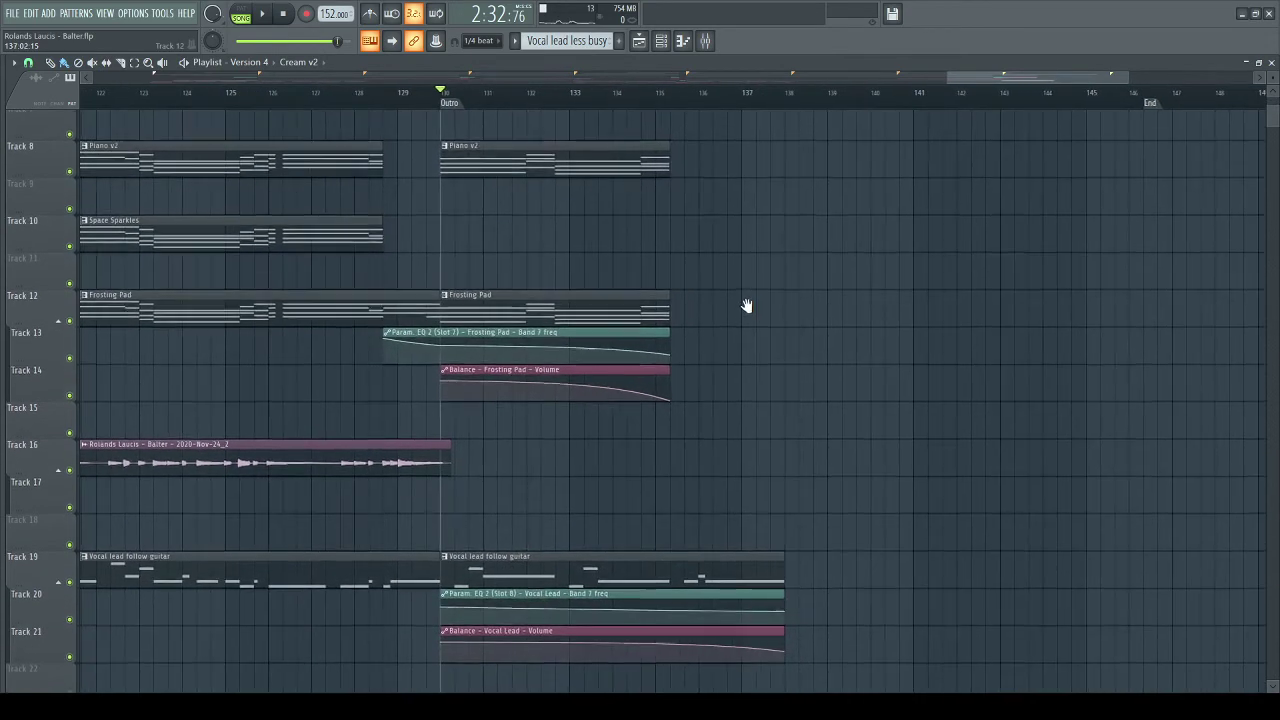
left_click_drag(795, 471, 735, 297)
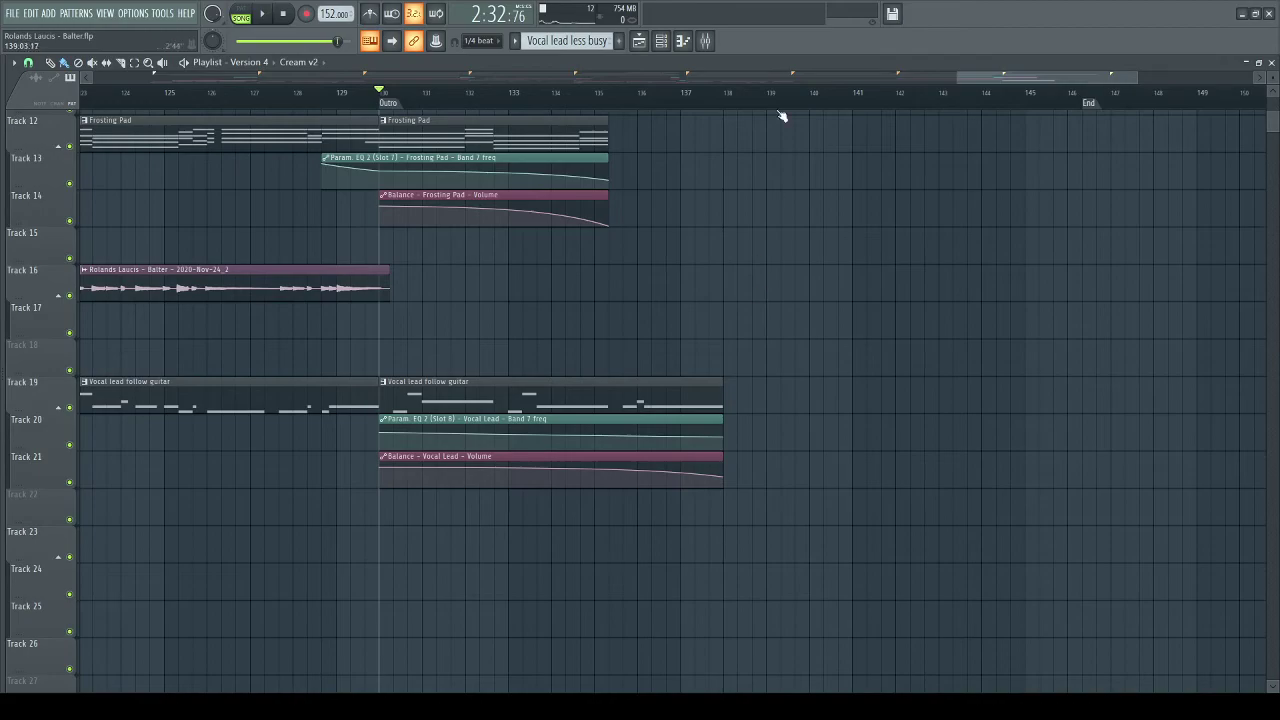
- Open the mixer and bring up the Pitcher plugin loaded on the Master track
scroll(723, 97, "down", 10)
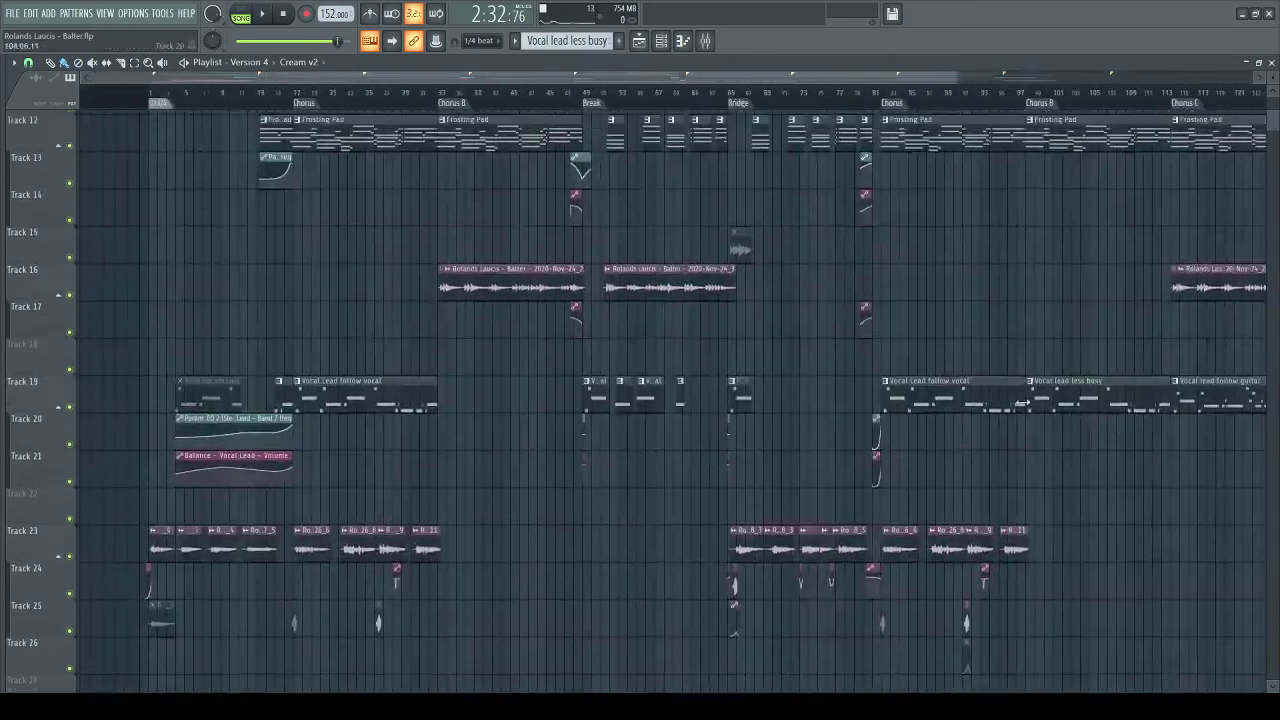
scroll(1022, 403, "up", 10)
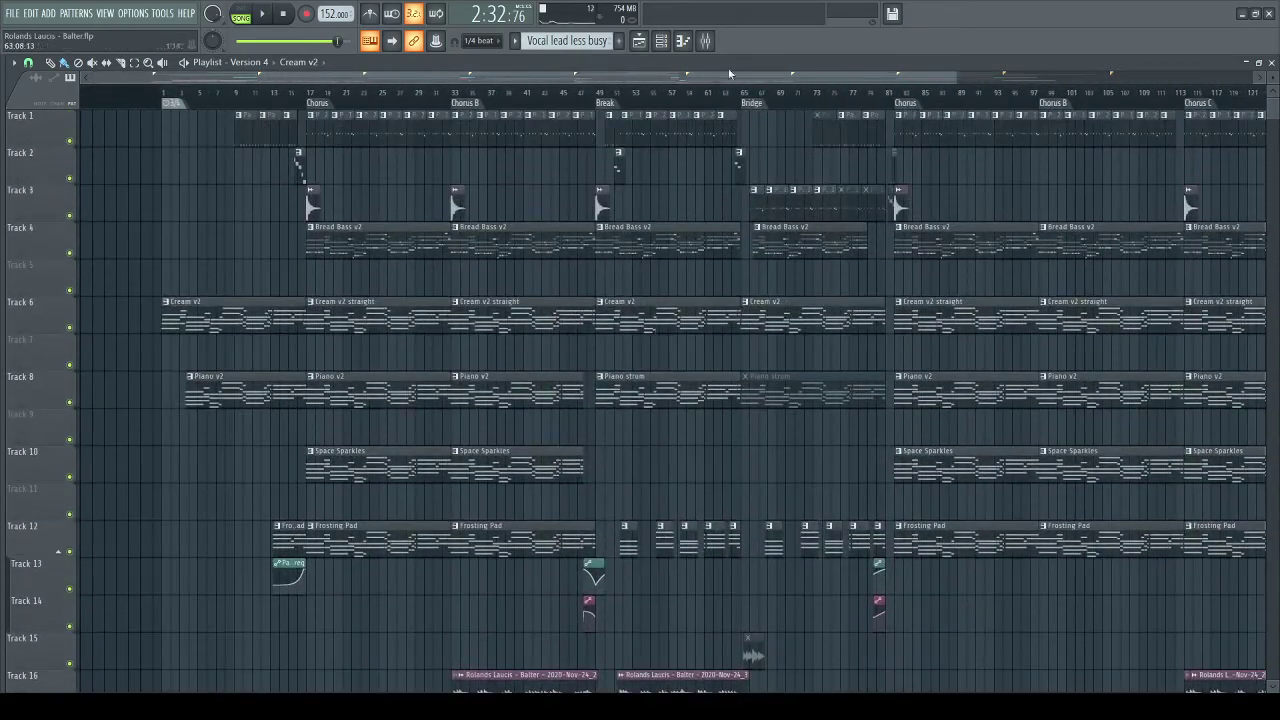
key("F9")
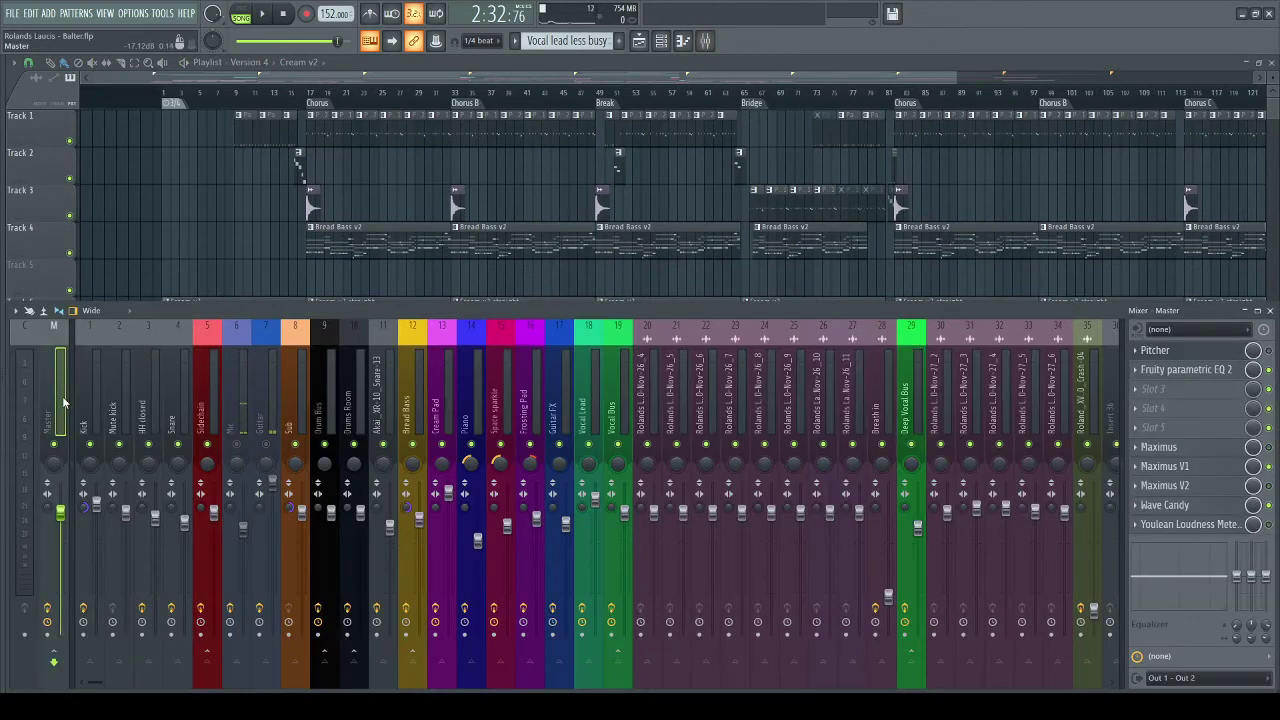
left_click(1160, 350)
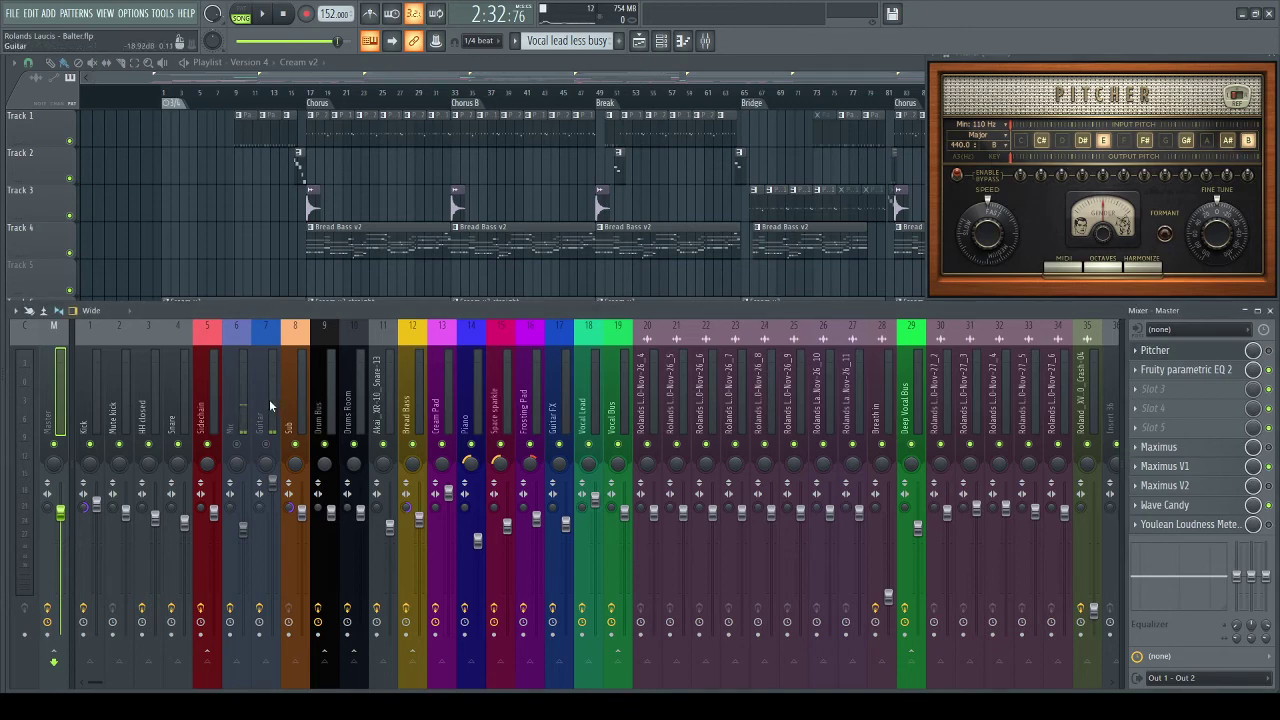
- Inspect the Vocal Bus and Vocal Lead effect chains, viewing Vocal Lead's first Fruity parametric EQ 2 and its Patcher map
left_click(207, 402)
mouse_move(613, 379)
left_mouse_down()
mouse_move(423, 375)
mouse_move(618, 379)
left_mouse_up()
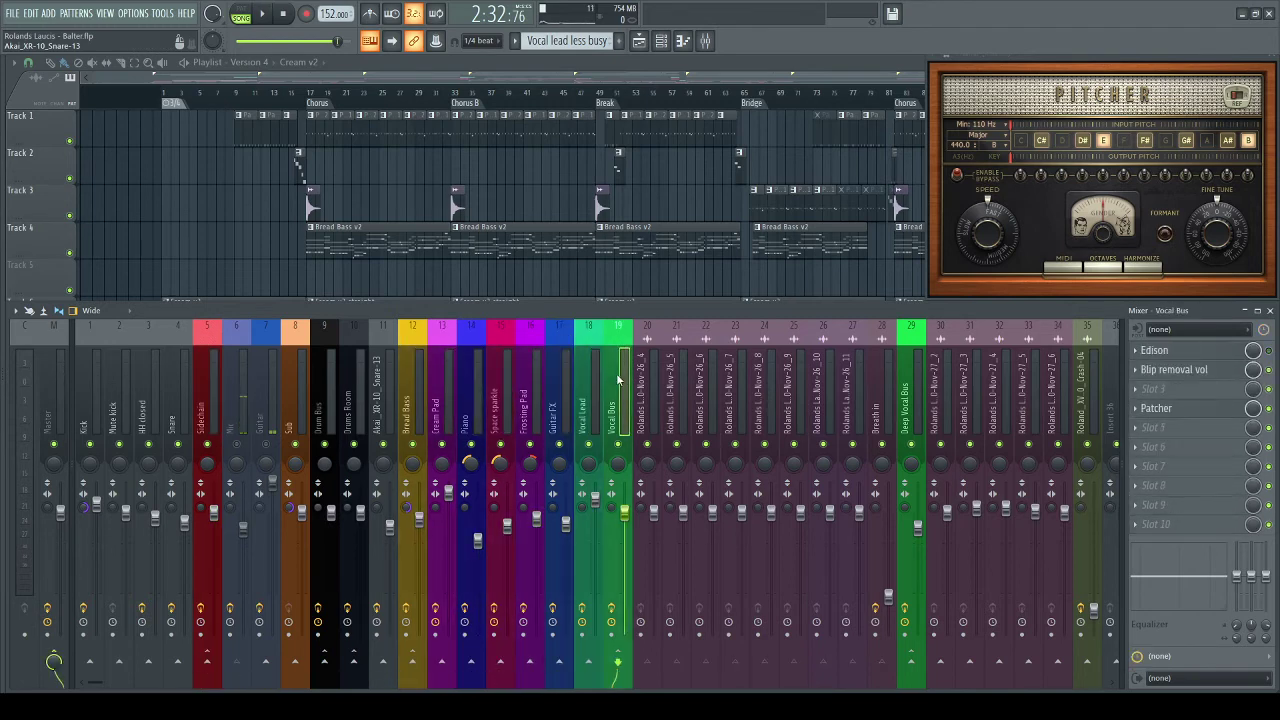
left_click(584, 379)
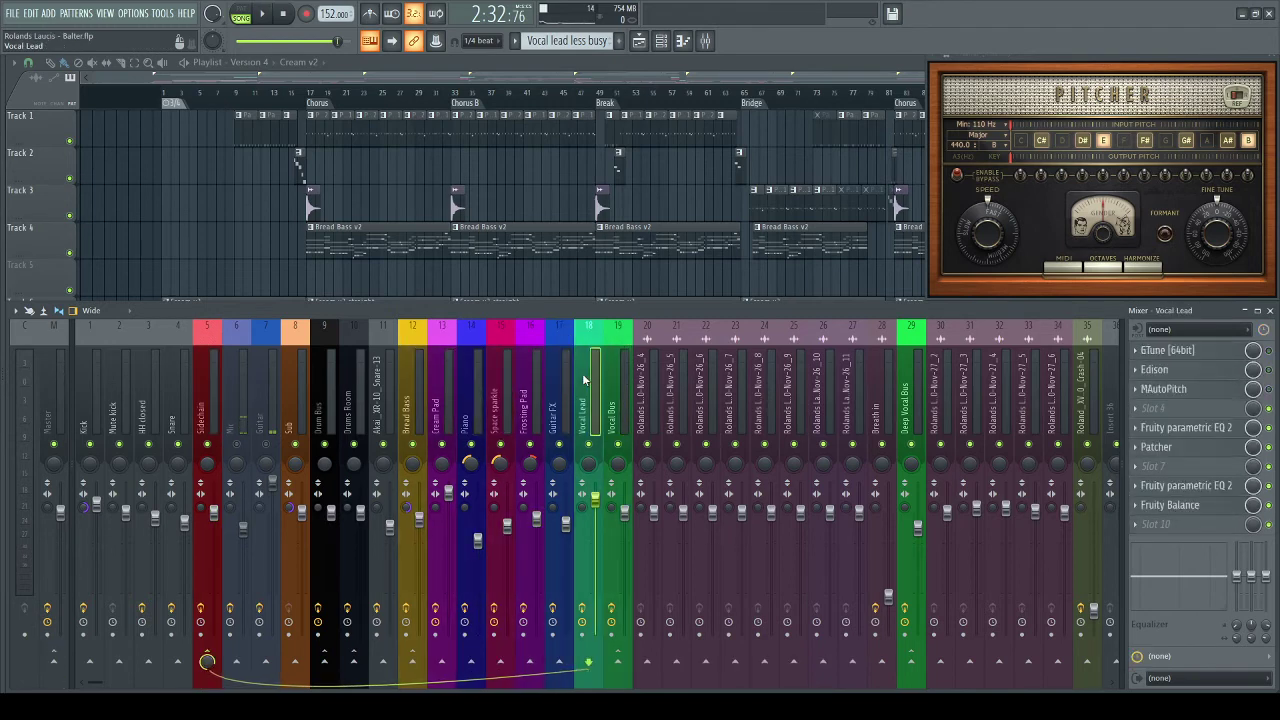
left_click(1196, 433)
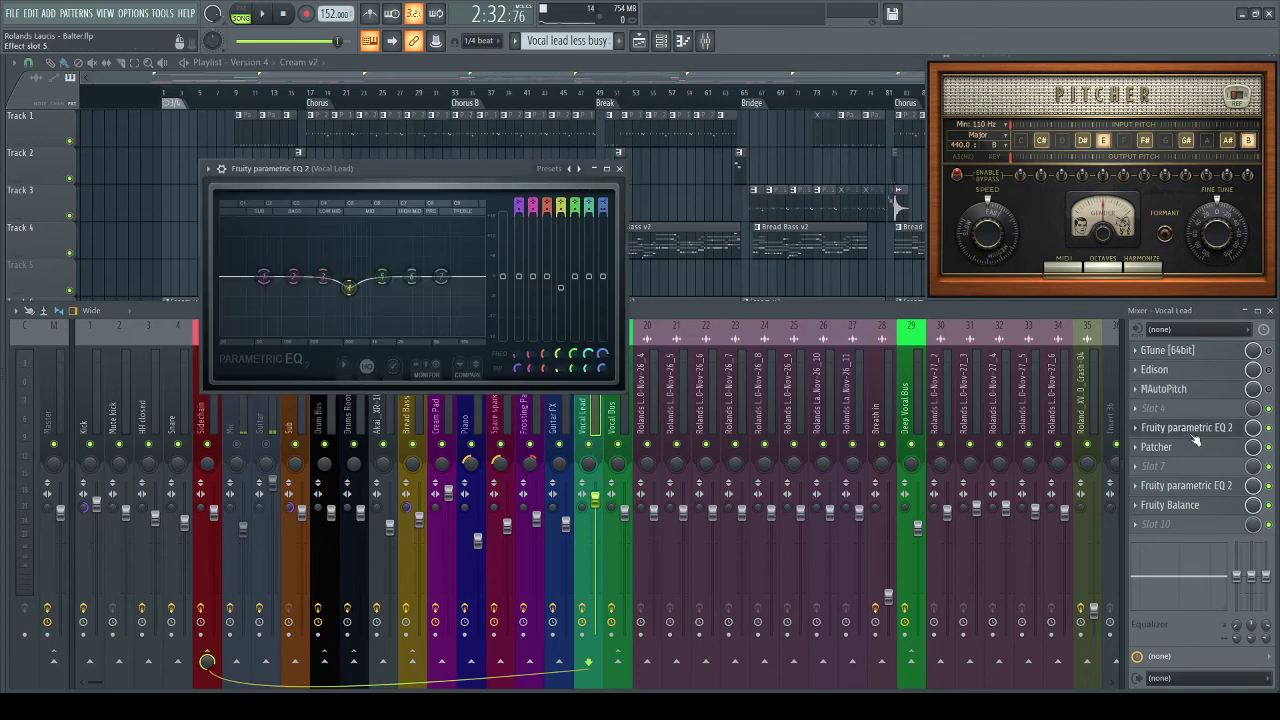
left_click(1196, 435)
left_click(1190, 450)
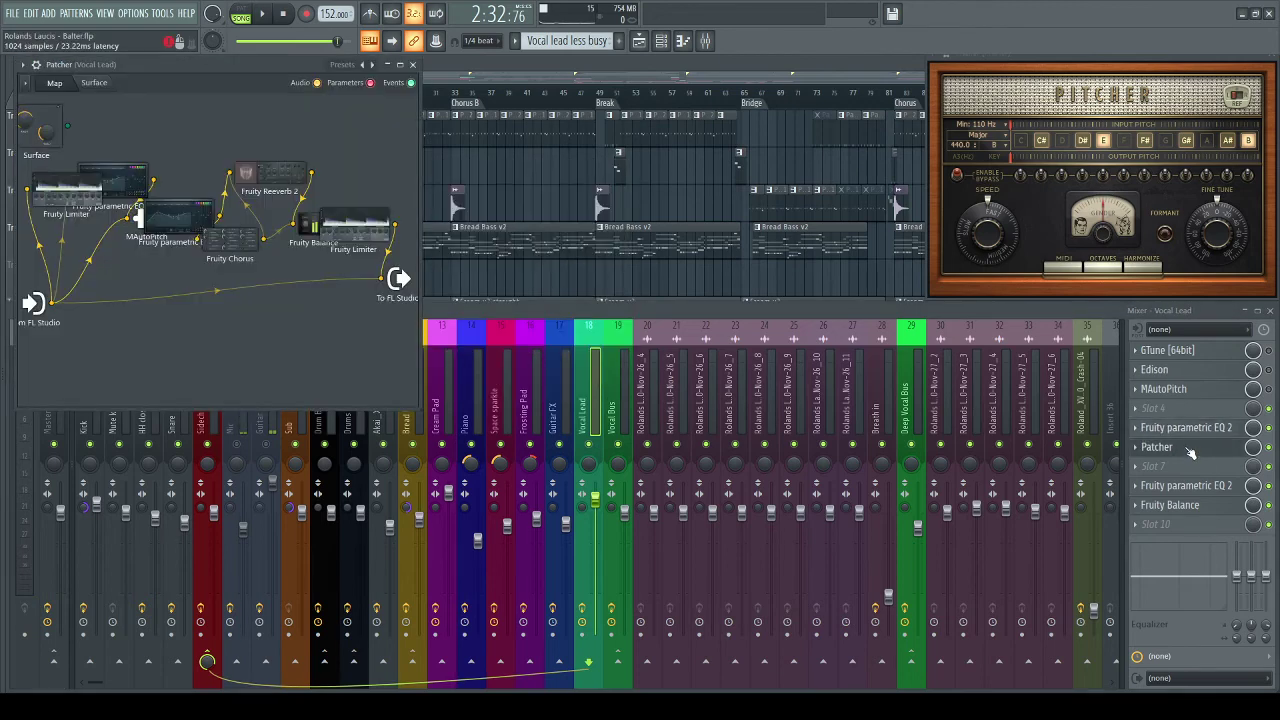
left_click(1190, 452)
- Return to the Version 4 playlist and survey the guitar, Vocal Lead and vocal recording tracks from the intro through the Outro
key("F5")
scroll(531, 197, "down", 5)
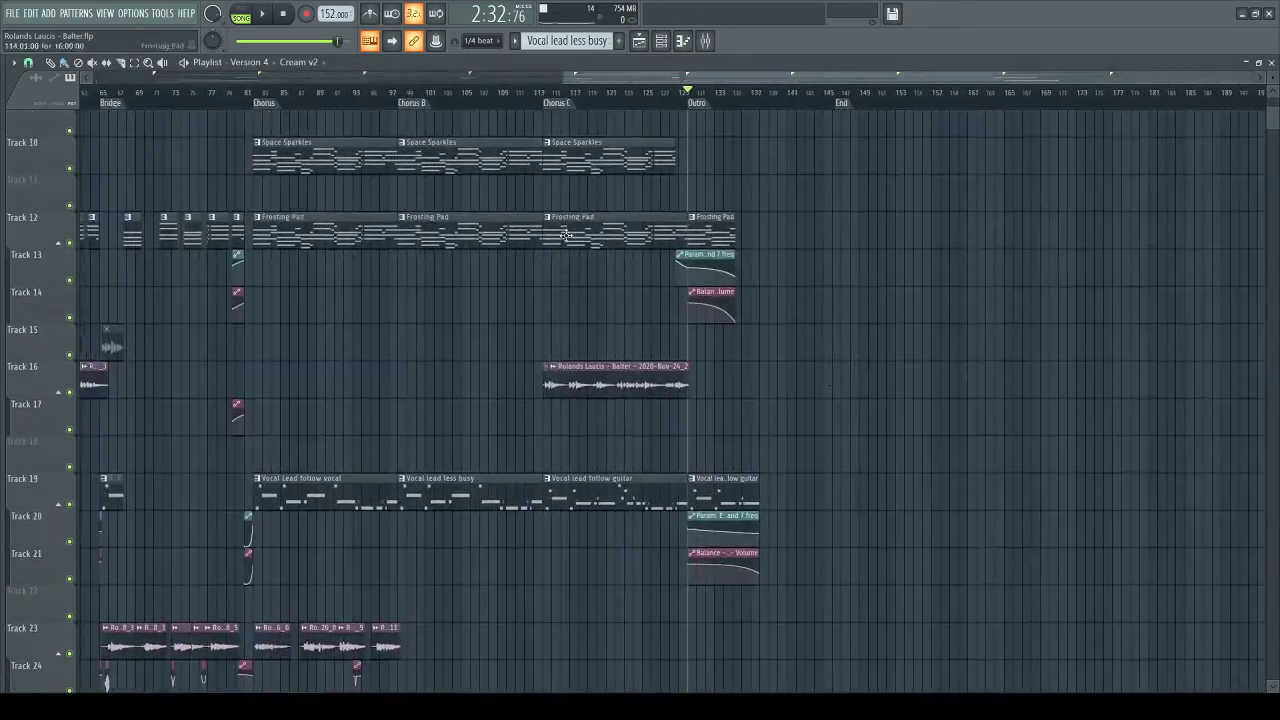
scroll(565, 234, "down", 5)
scroll(1006, 243, "left", 4)
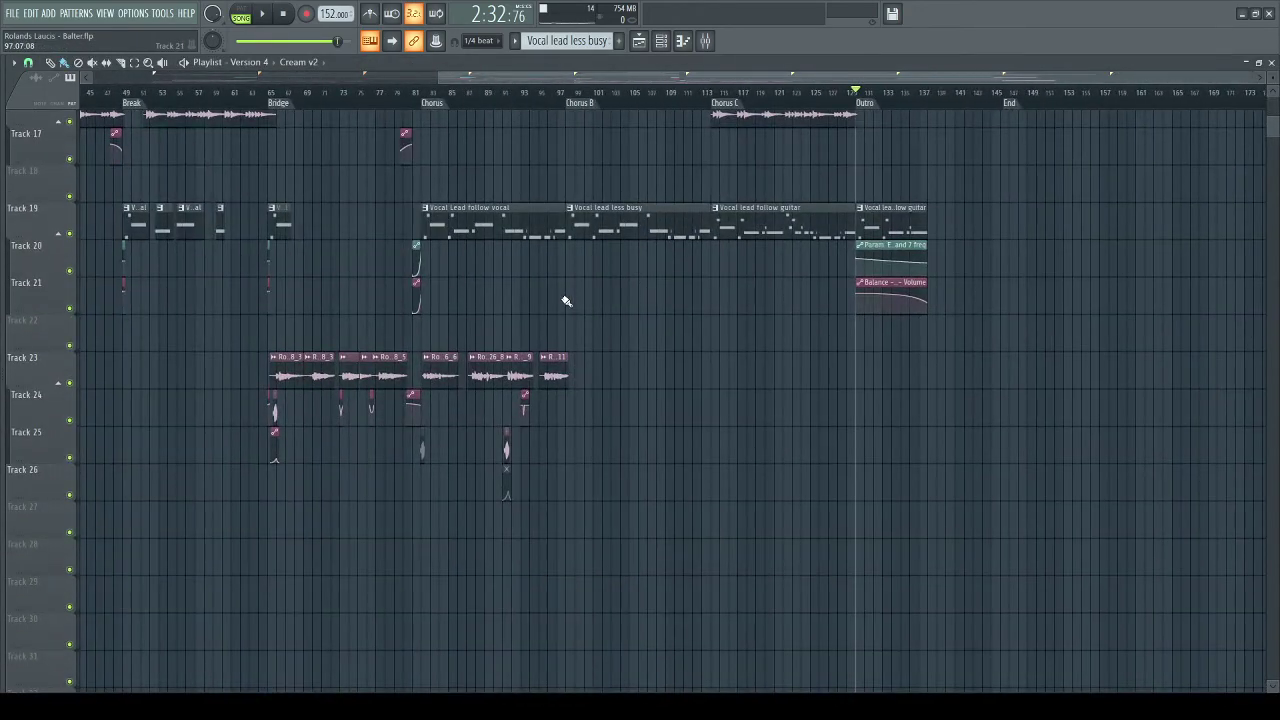
scroll(565, 301, "left", 7)
scroll(640, 305, "up", 1)
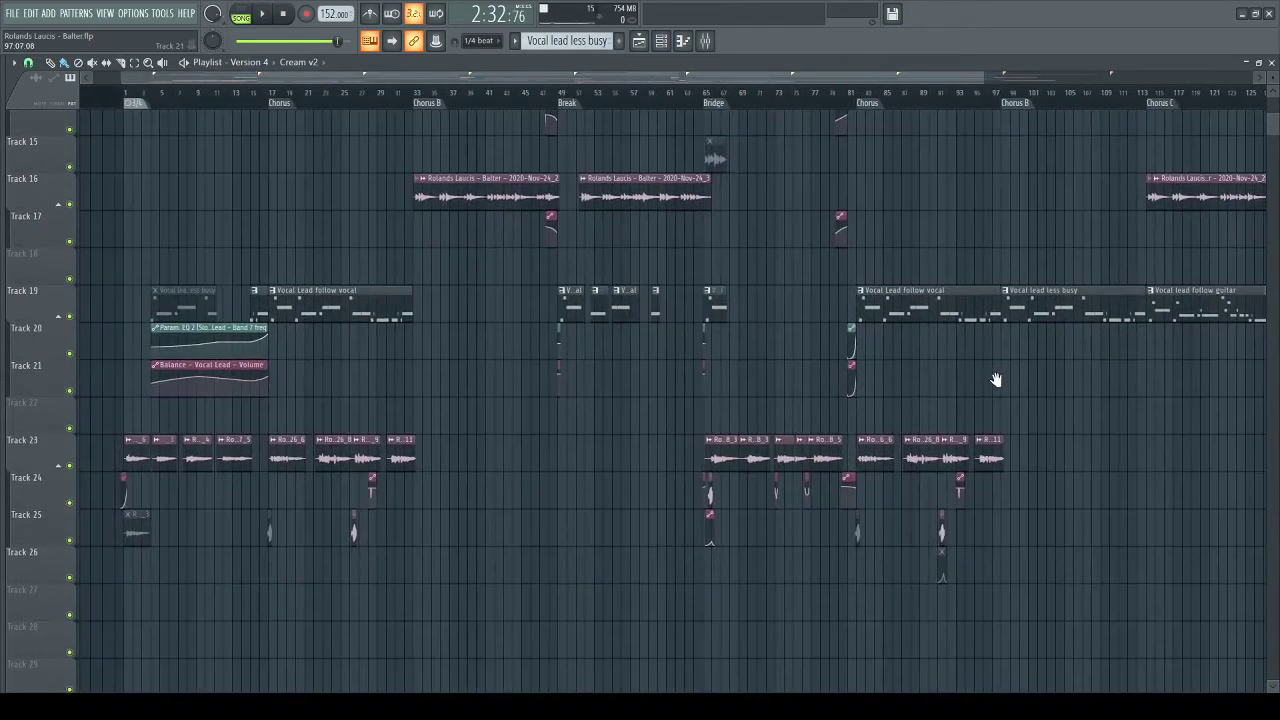
scroll(675, 310, "right", 11)
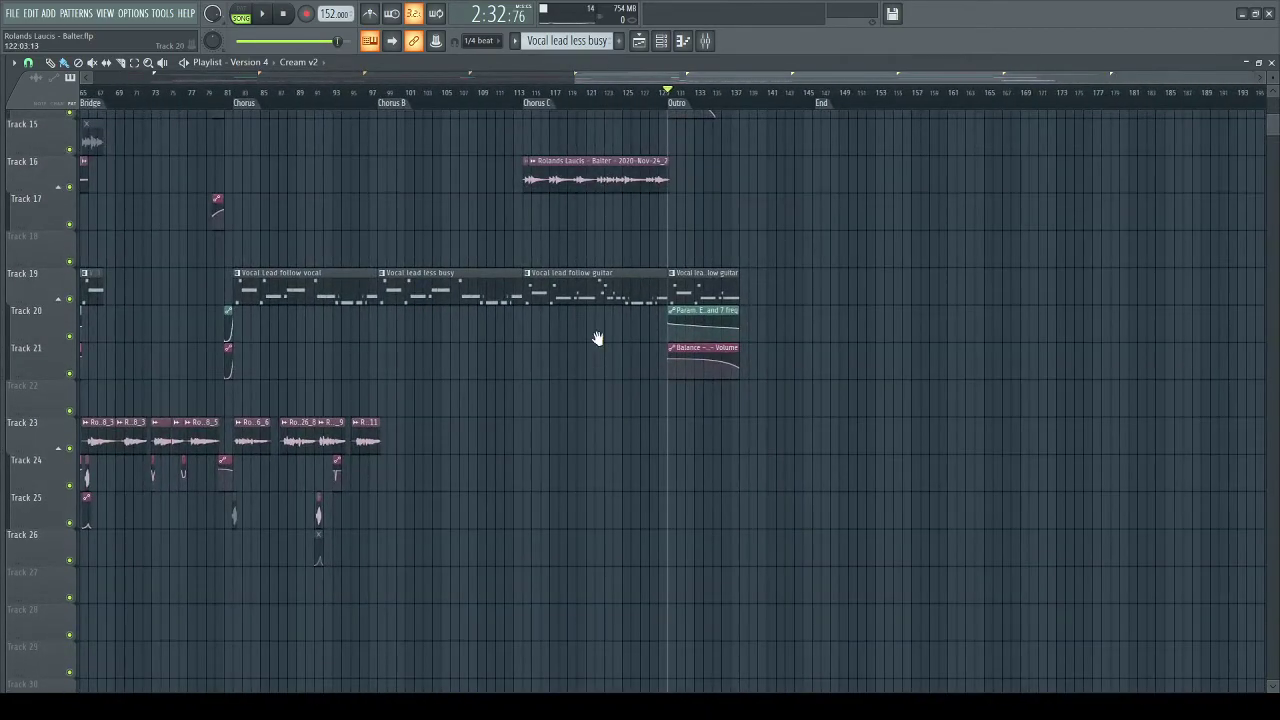
left_click_drag(597, 338, 608, 411)
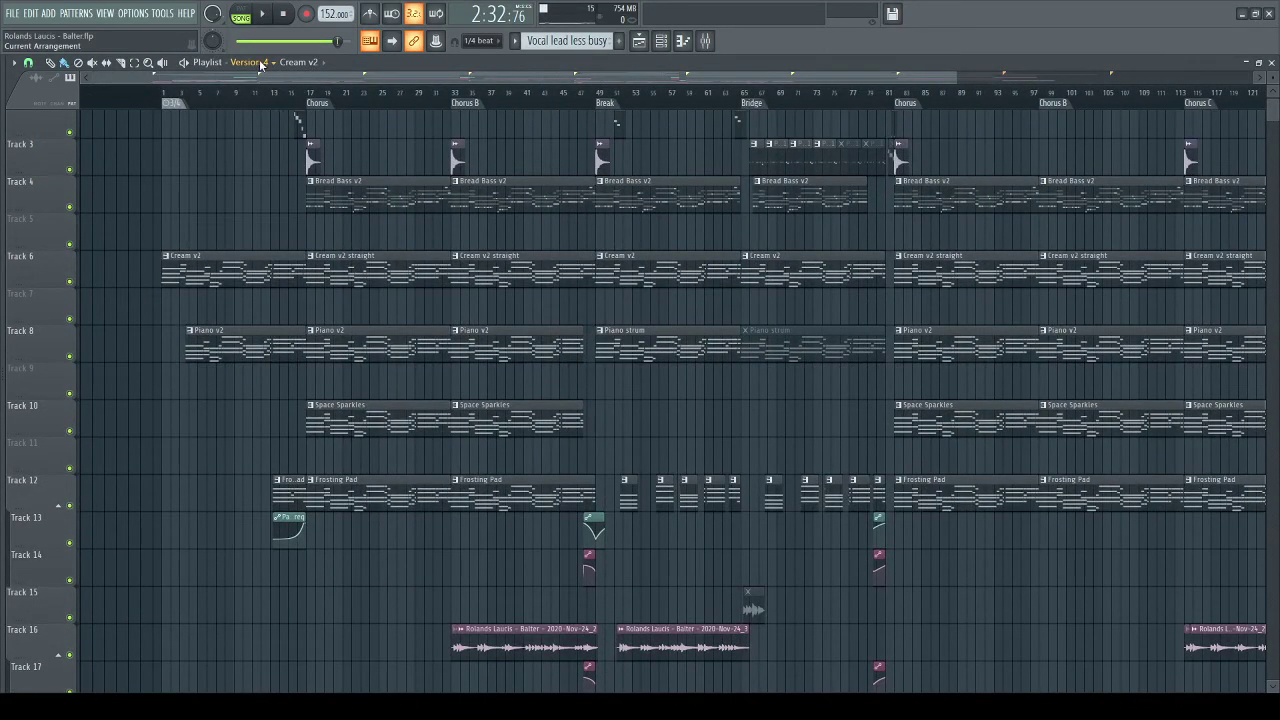
- Switch the playlist to the original version named Arrangement, play it from bar 1, select the Cream pattern and stop playback
left_click(708, 41)
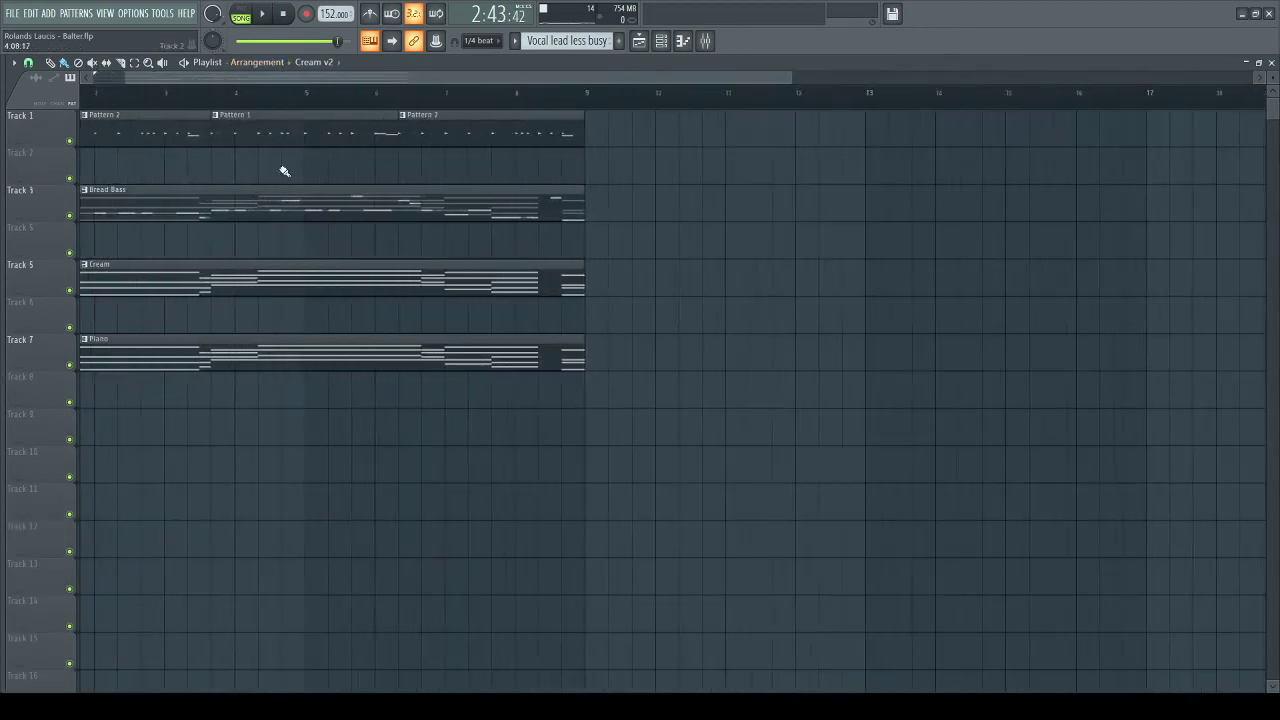
left_click_drag(284, 171, 704, 272)
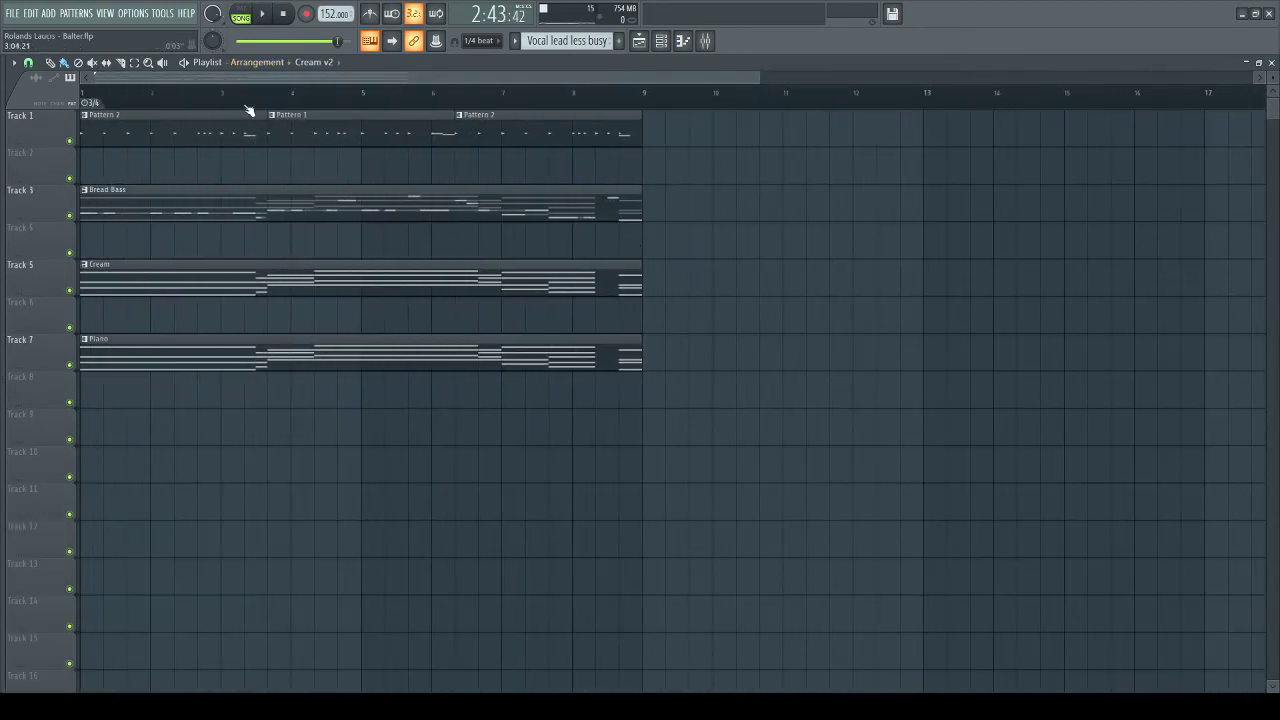
left_click(84, 92)
key("space")
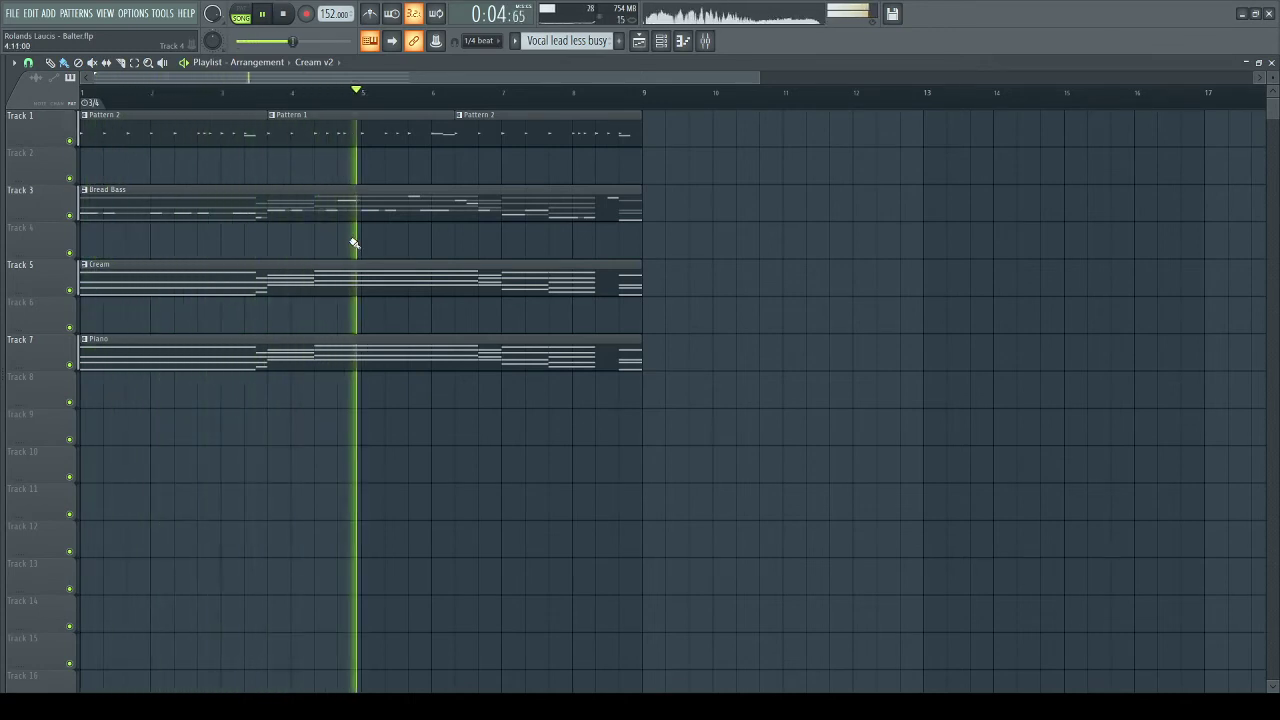
left_click(352, 273)
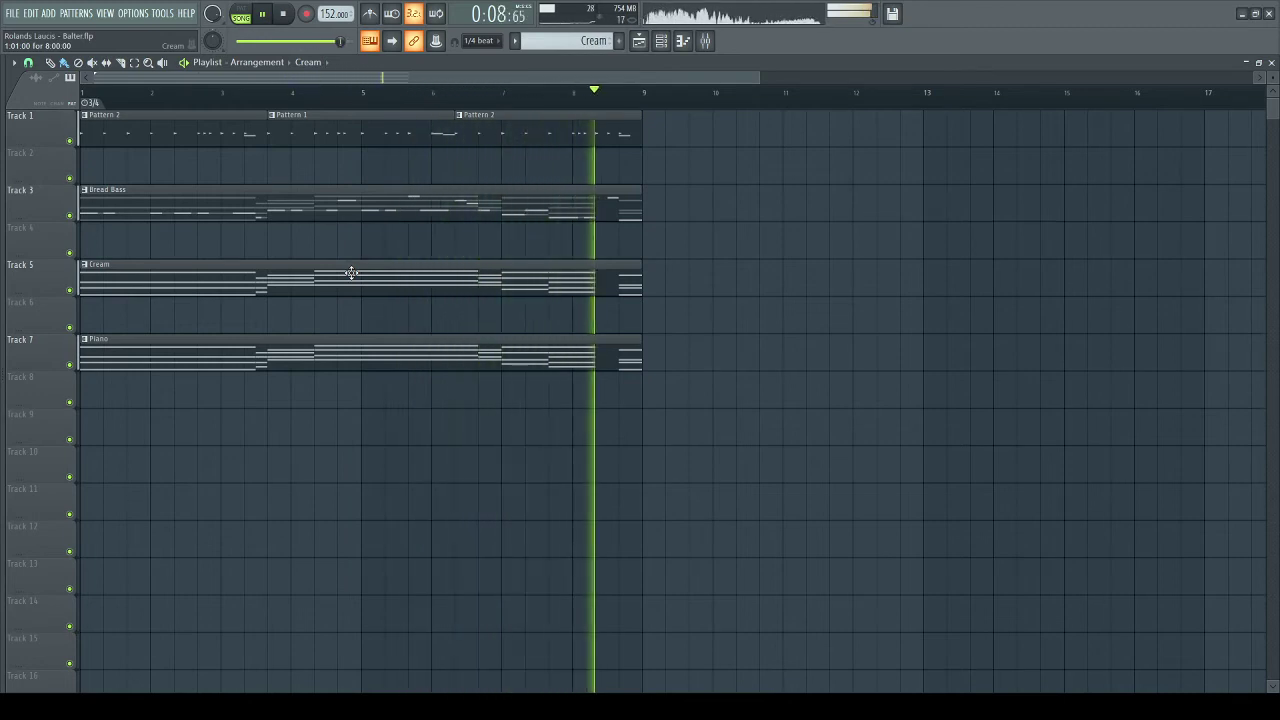
key("space")
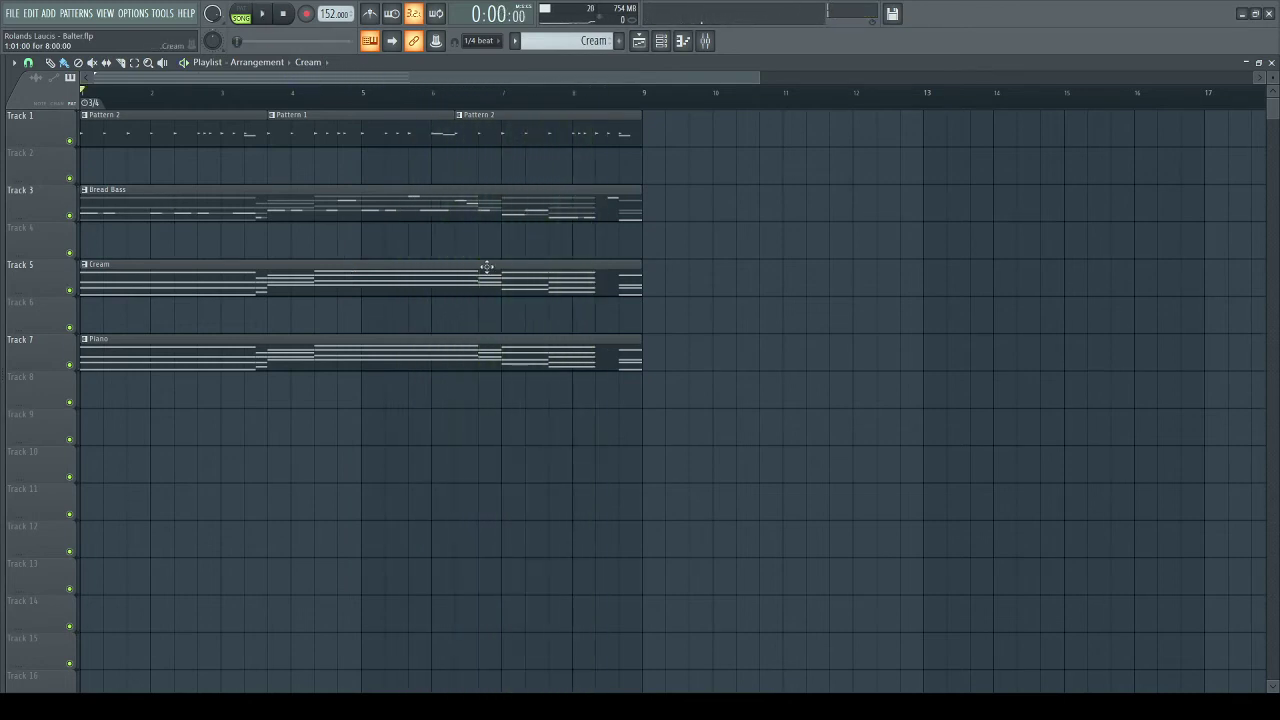
- Examine the Cream pattern's full chord progression for the Cream Pad channel in an enlarged piano roll, and return to the playlist
left_click(661, 40)
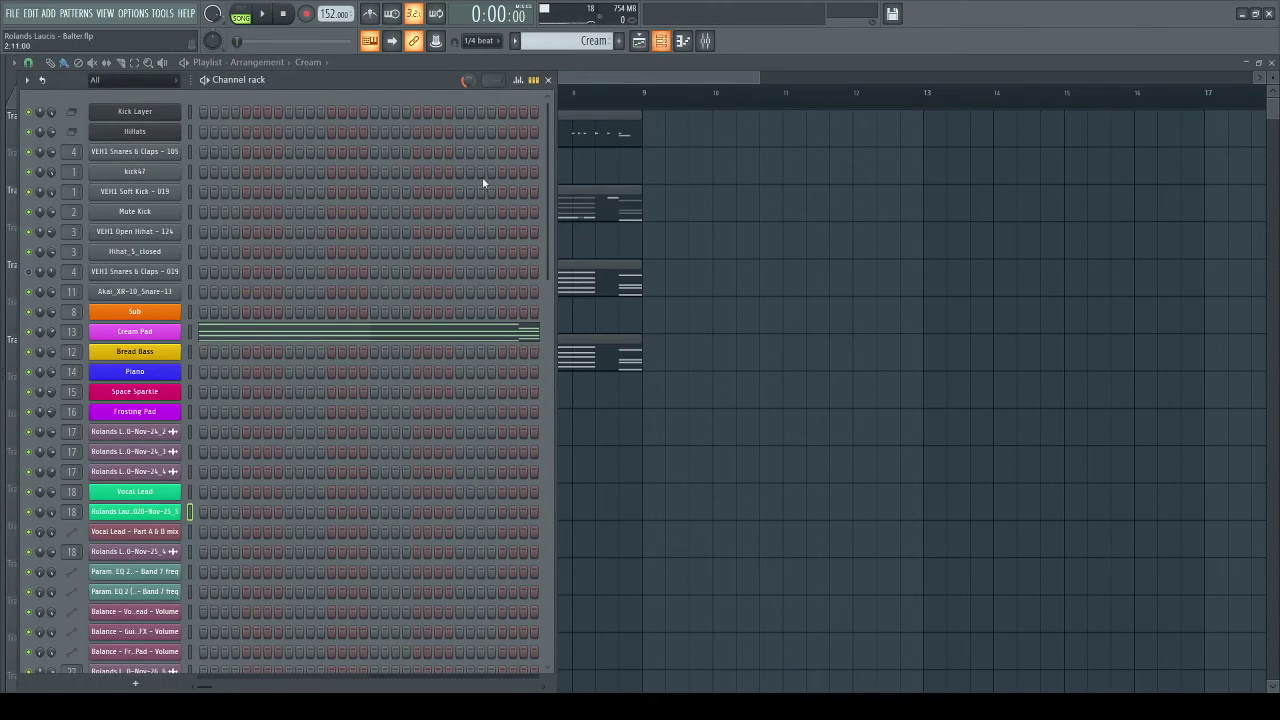
left_click(288, 338)
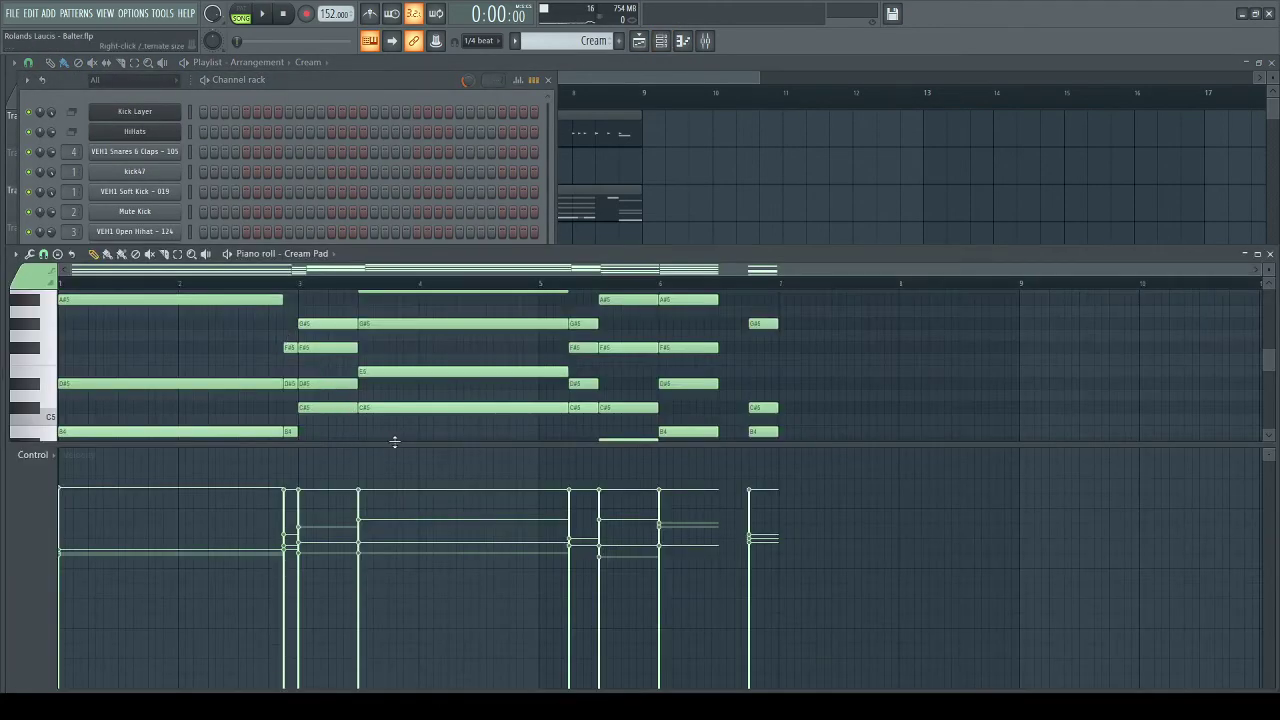
left_click_drag(395, 442, 350, 686)
left_click_drag(400, 410, 508, 485)
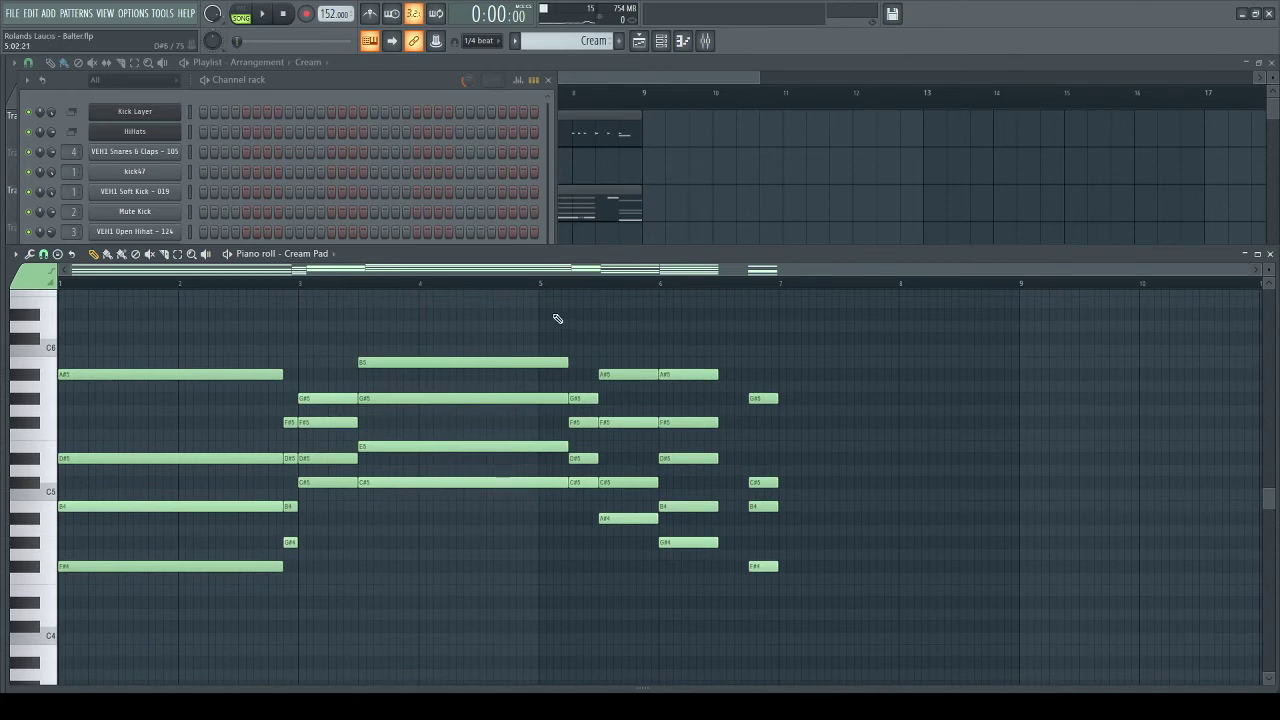
scroll(542, 292, "up", 1)
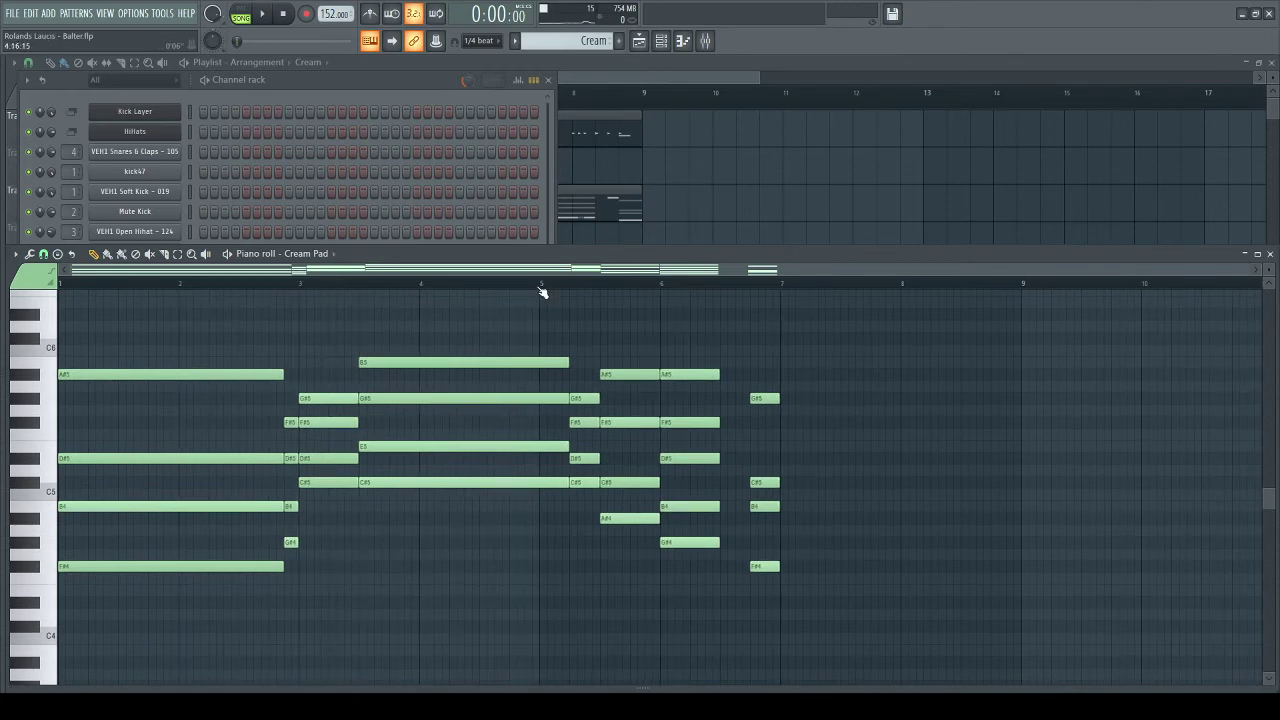
key("F12")
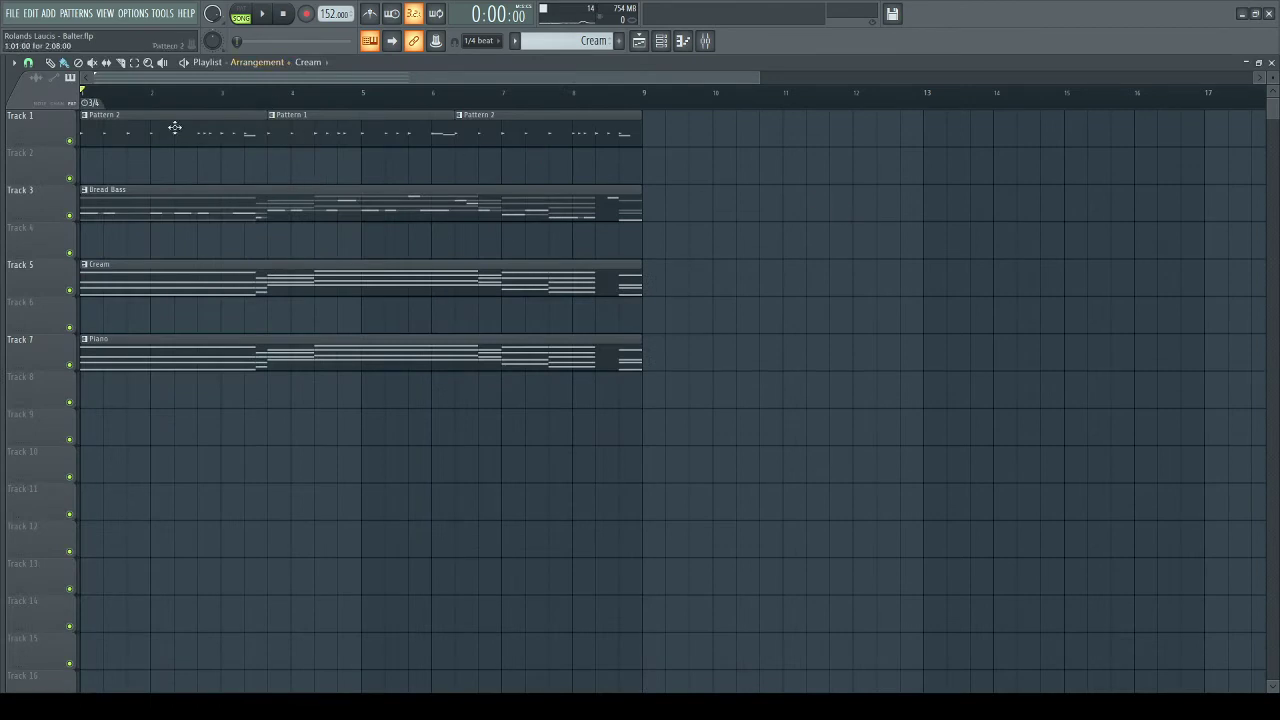
- Solo Track 1 to hear its drum patterns from the start, stop playback and restore the other tracks
right_click(75, 141)
key("space")
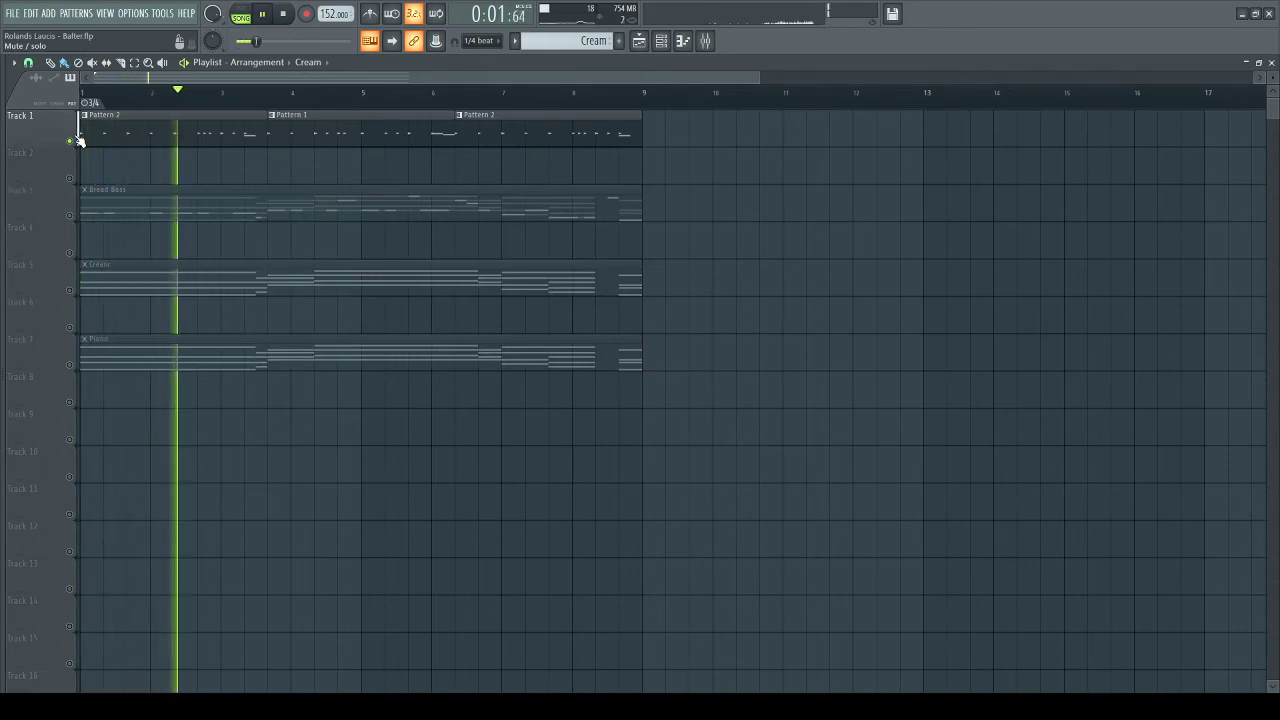
key("space")
right_click(79, 140)
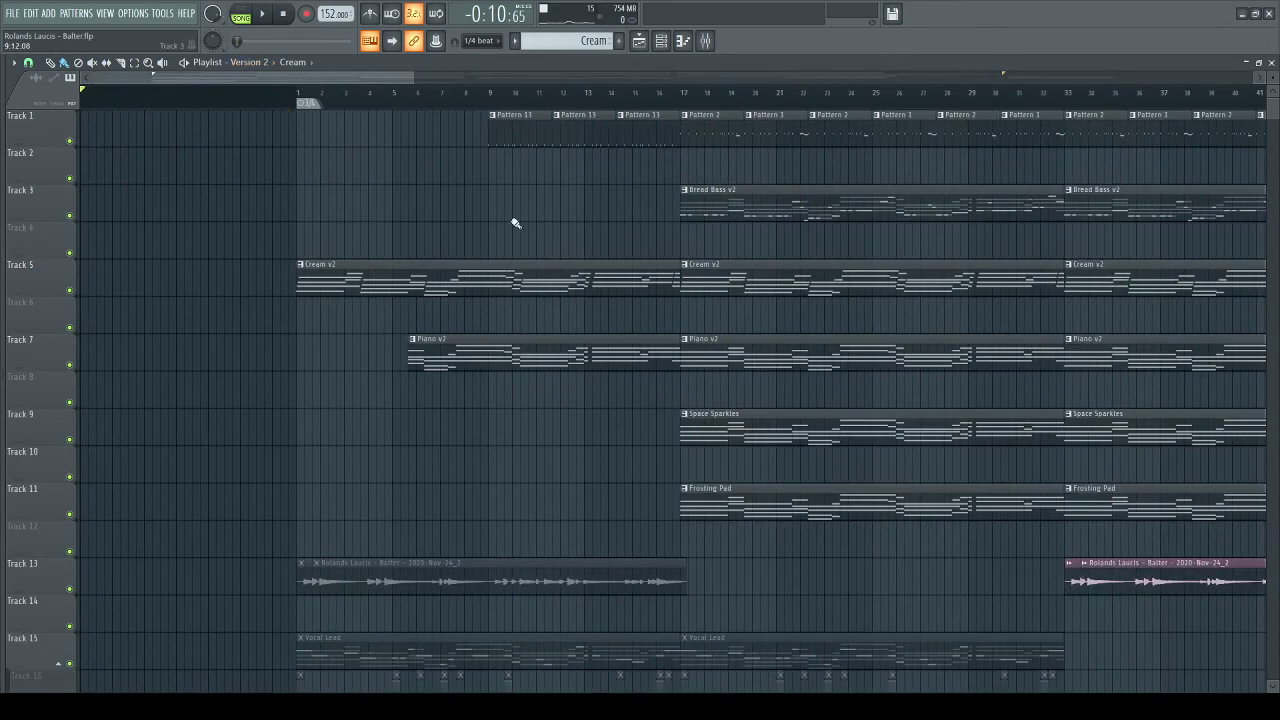
- Survey the Version 2 arrangement's instrument, guitar and vocal tracks from the intro through to the End marker
scroll(700, 300, "down", 3)
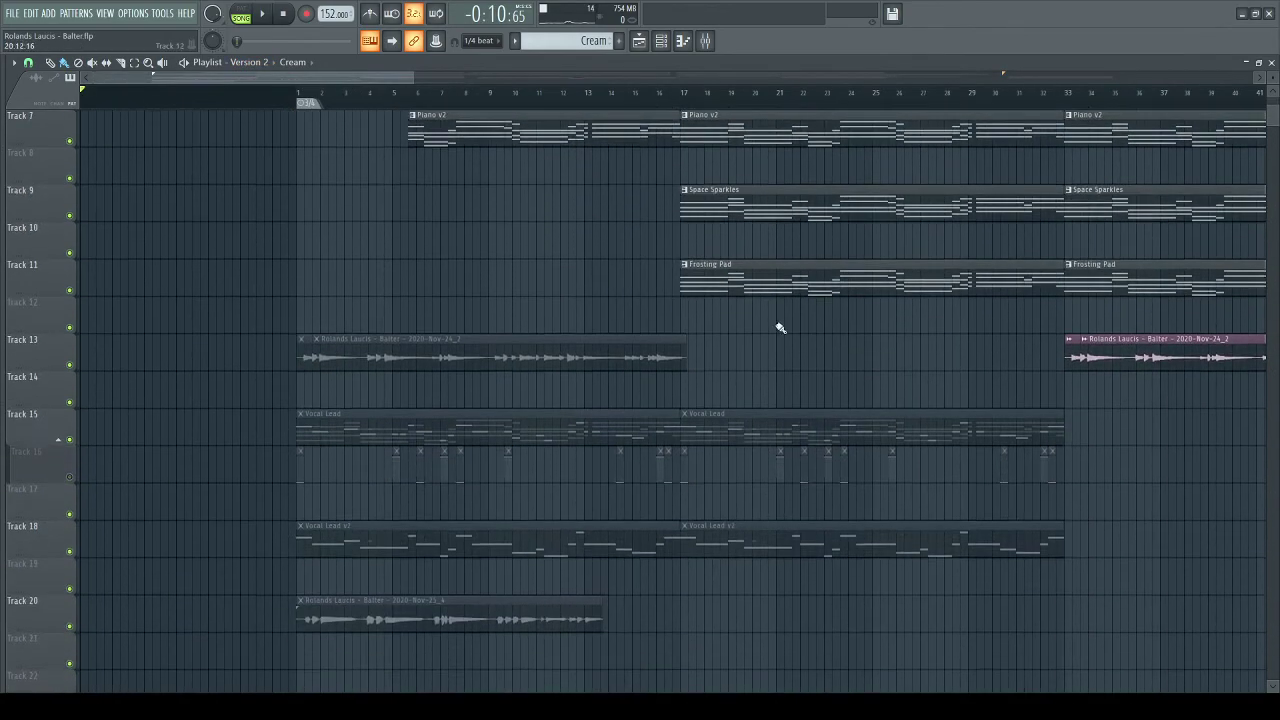
left_click_drag(780, 327, 443, 471)
left_click_drag(642, 355, 503, 454)
left_click_drag(660, 460, 495, 516)
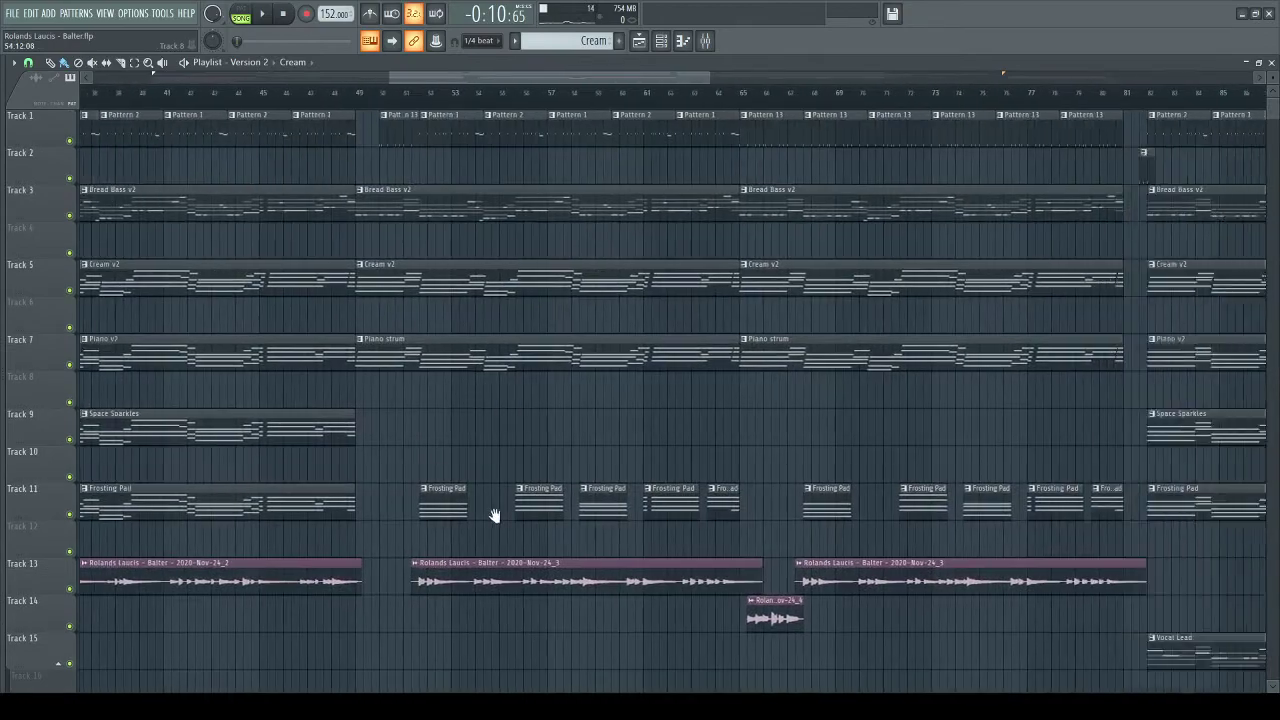
scroll(614, 104, "down", 8)
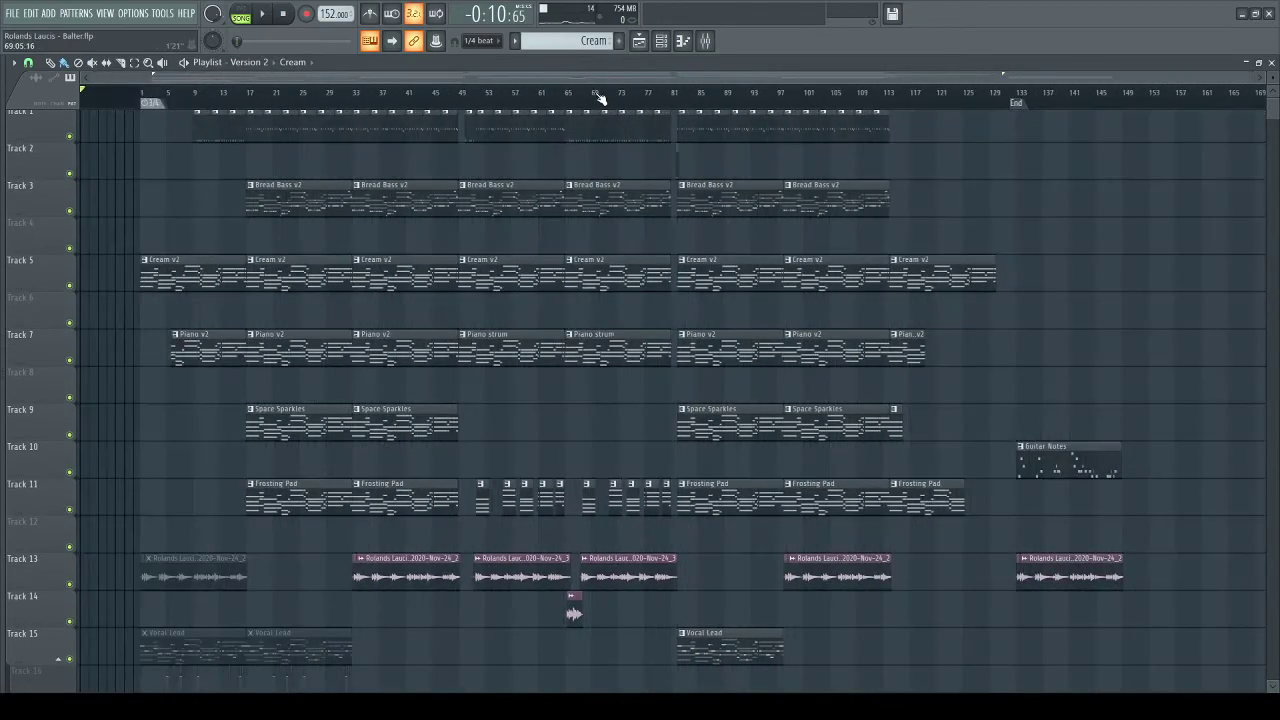
left_click_drag(700, 450, 110, 287)
- Examine the Guitar Notes clip on Track 10 and the guitar recording on Track 13 after the End marker
scroll(608, 103, "up", 5)
scroll(640, 160, "up", 4)
left_click_drag(1140, 212, 293, 129)
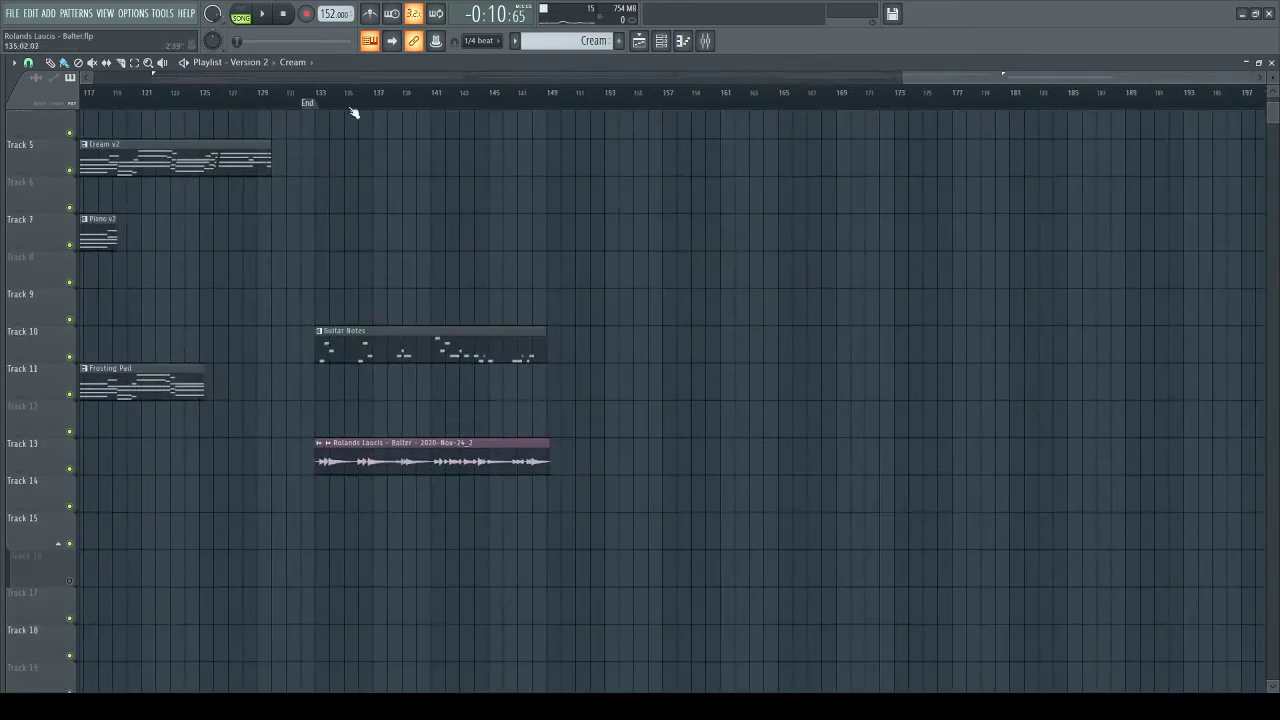
scroll(394, 96, "up", 3)
scroll(703, 111, "up", 2)
left_click_drag(835, 183, 458, 178)
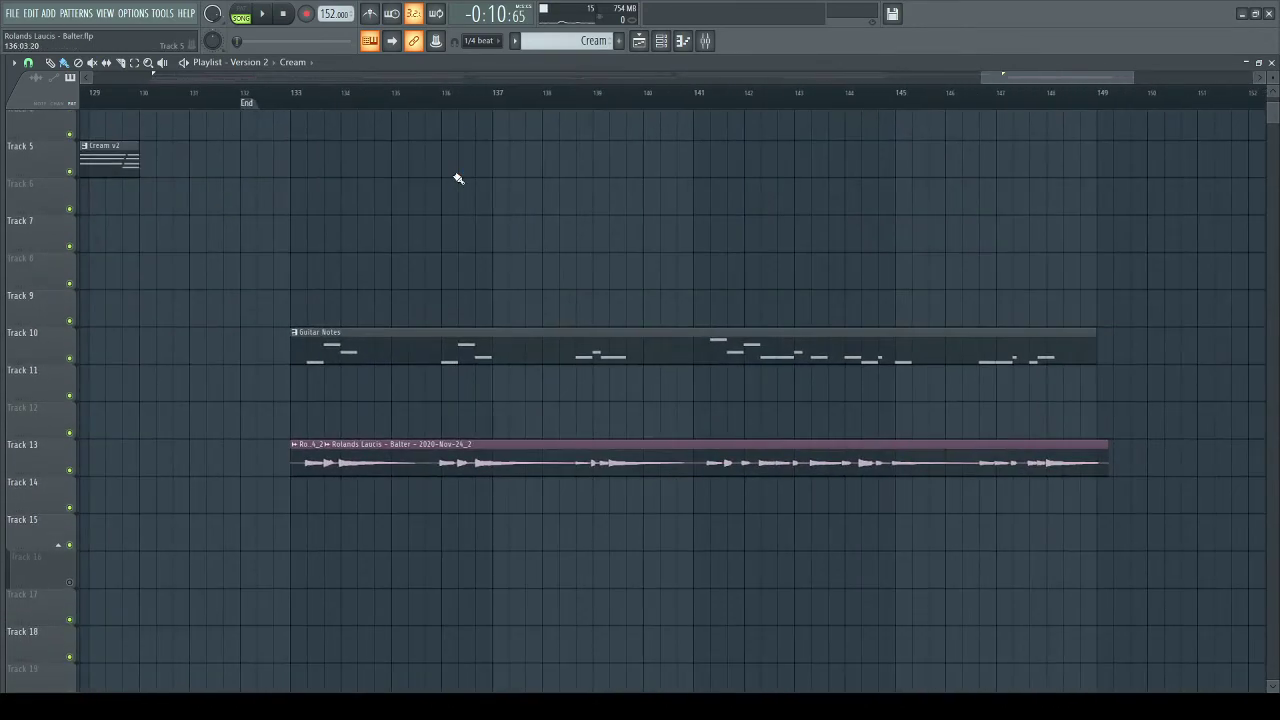
- Play the Guitar Notes pattern's Piano notes in the piano roll, return to the playlist and stop playback
left_click(661, 40)
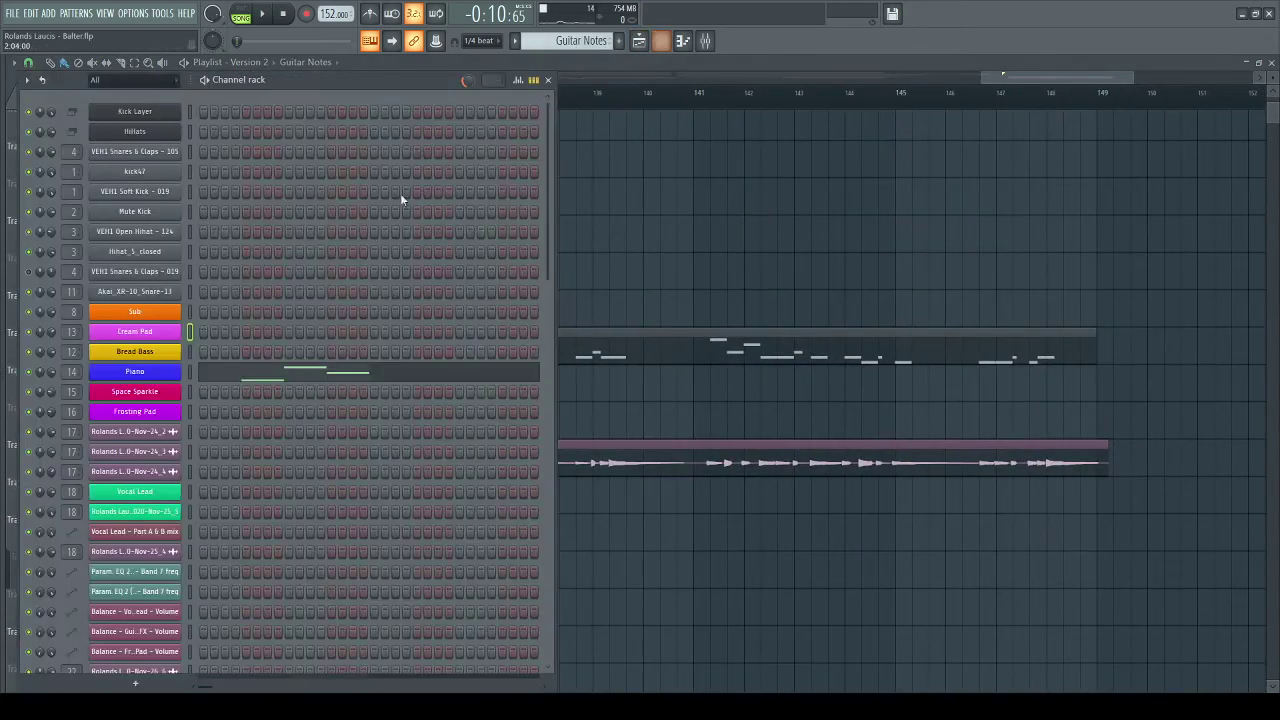
left_click(268, 377)
key("space")
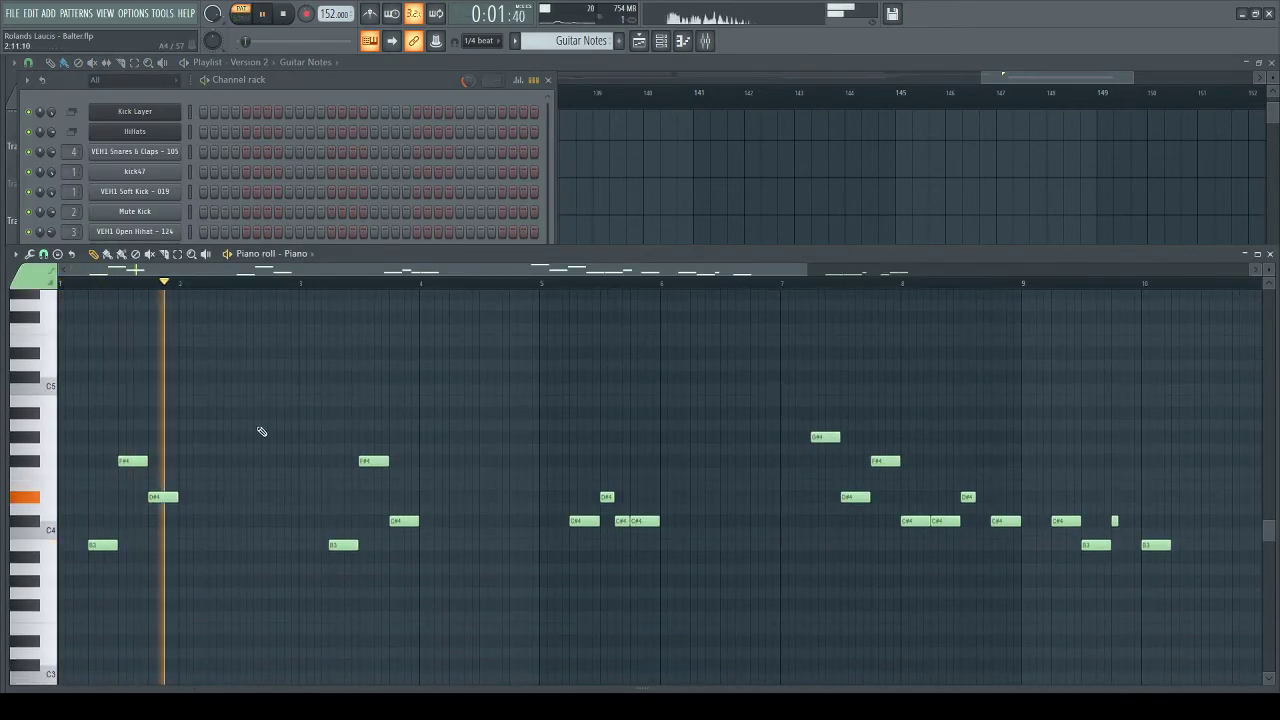
left_click(626, 222)
left_click_drag(506, 457, 849, 420)
key("space")
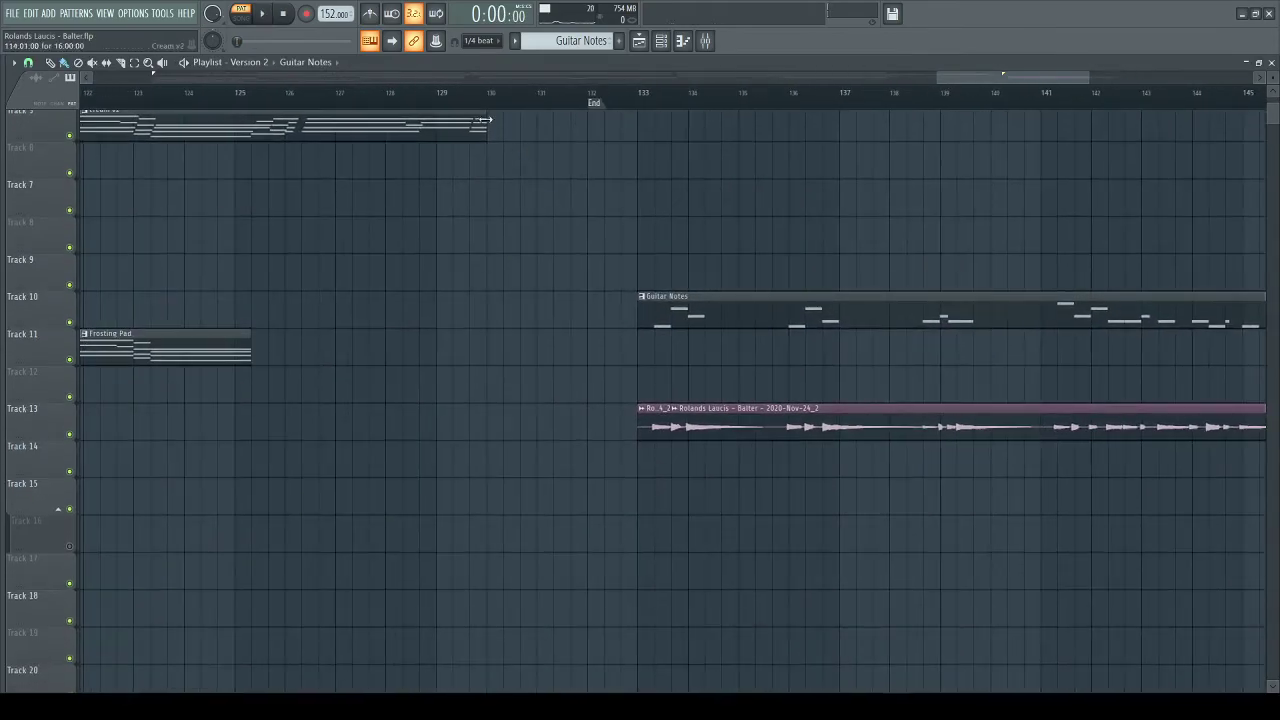
- Examine the muted Vocal Lead and Vocal Lead v2 clips and the Vocal lead follow guitar clips on Track 23
scroll(451, 101, "down", 5)
left_click_drag(338, 380, 683, 357)
mouse_move(400, 386)
left_mouse_down()
mouse_move(746, 378)
mouse_move(760, 406)
mouse_move(583, 343)
mouse_move(1160, 360)
mouse_move(939, 432)
mouse_move(891, 291)
mouse_move(837, 309)
mouse_move(811, 264)
left_mouse_up()
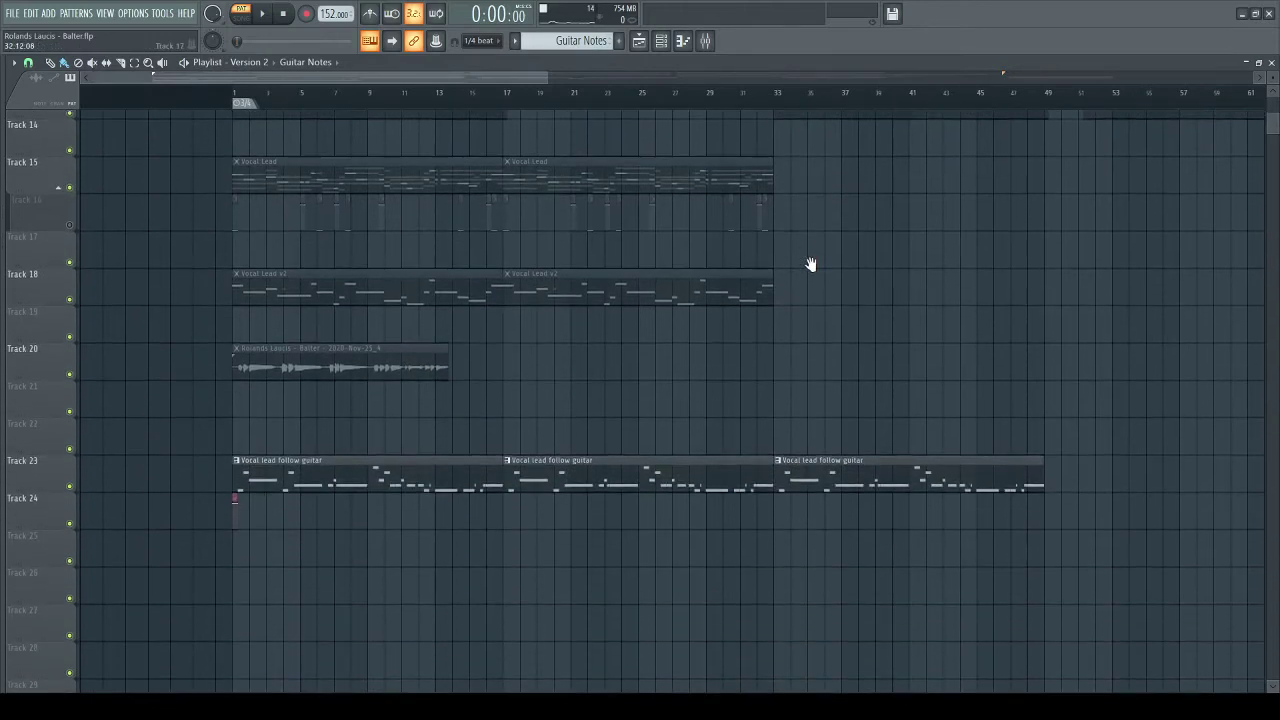
left_click_drag(693, 372, 740, 516)
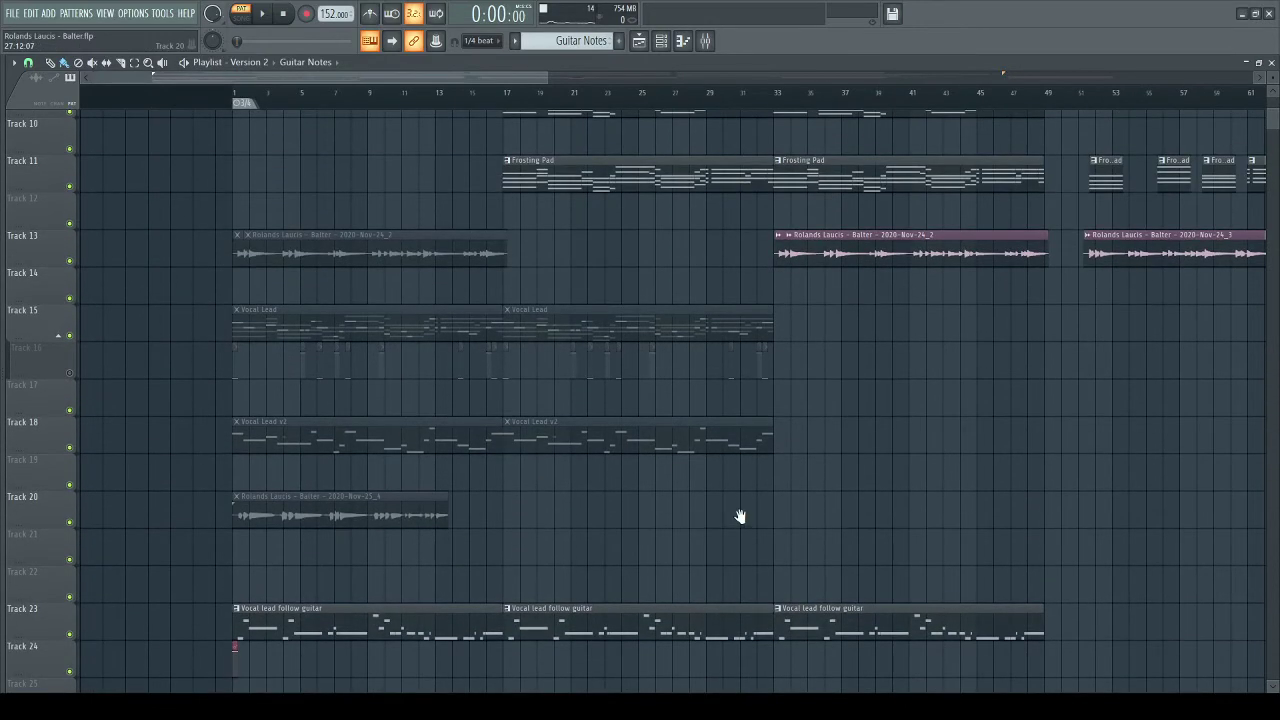
- Play Version 2 from bar 1 while reviewing its tracks from Vocal lead follow guitar up to Track 1, and stop playback
left_click(243, 100)
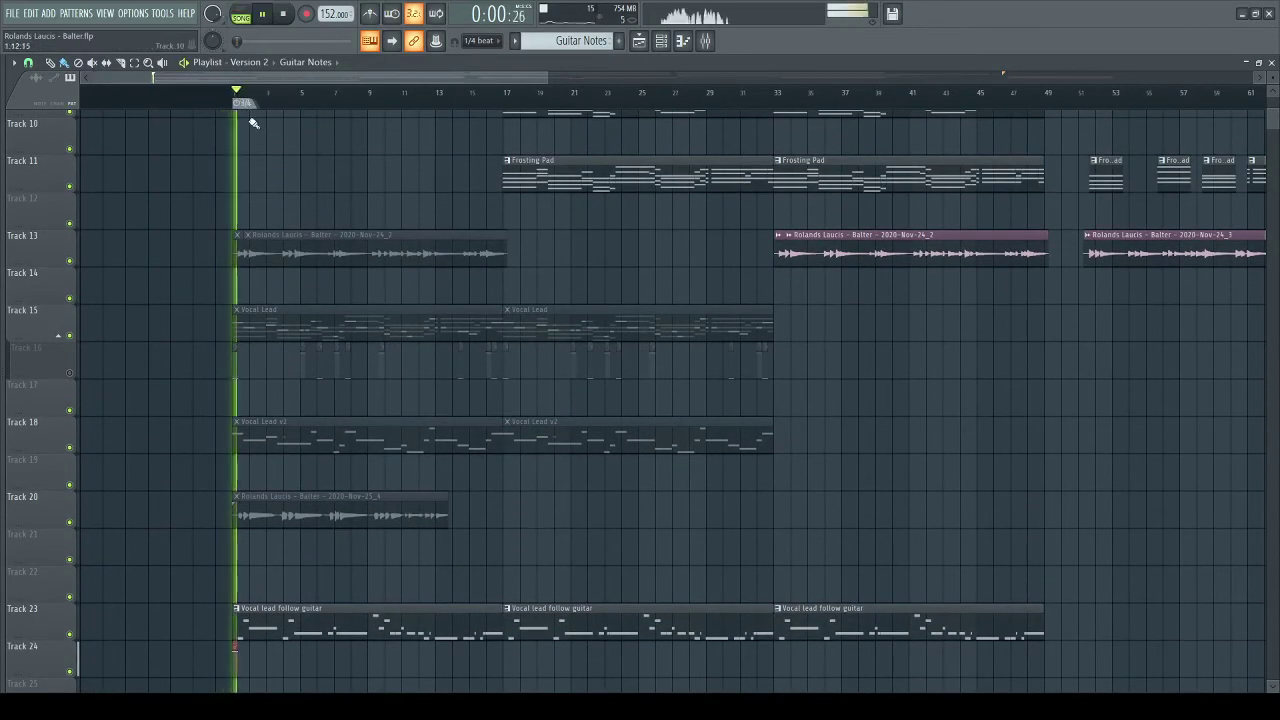
left_click_drag(469, 516, 491, 320)
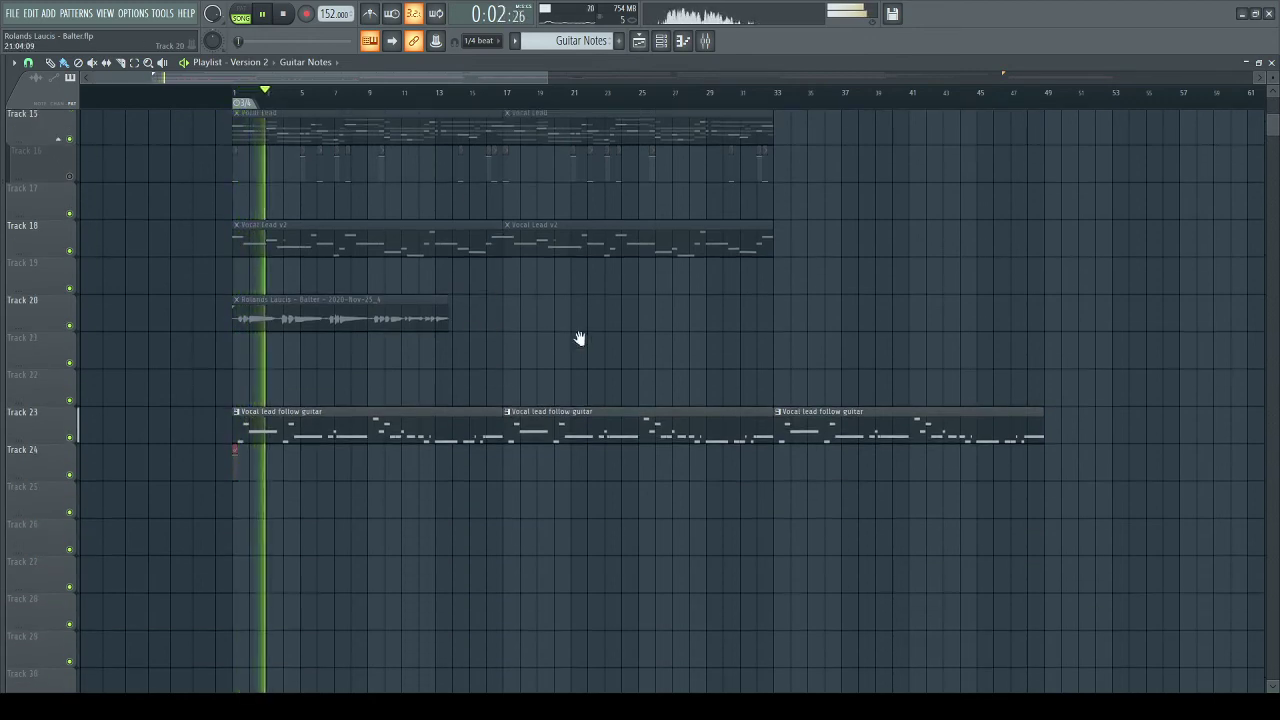
scroll(550, 419, "up", 6)
left_click_drag(550, 419, 586, 606)
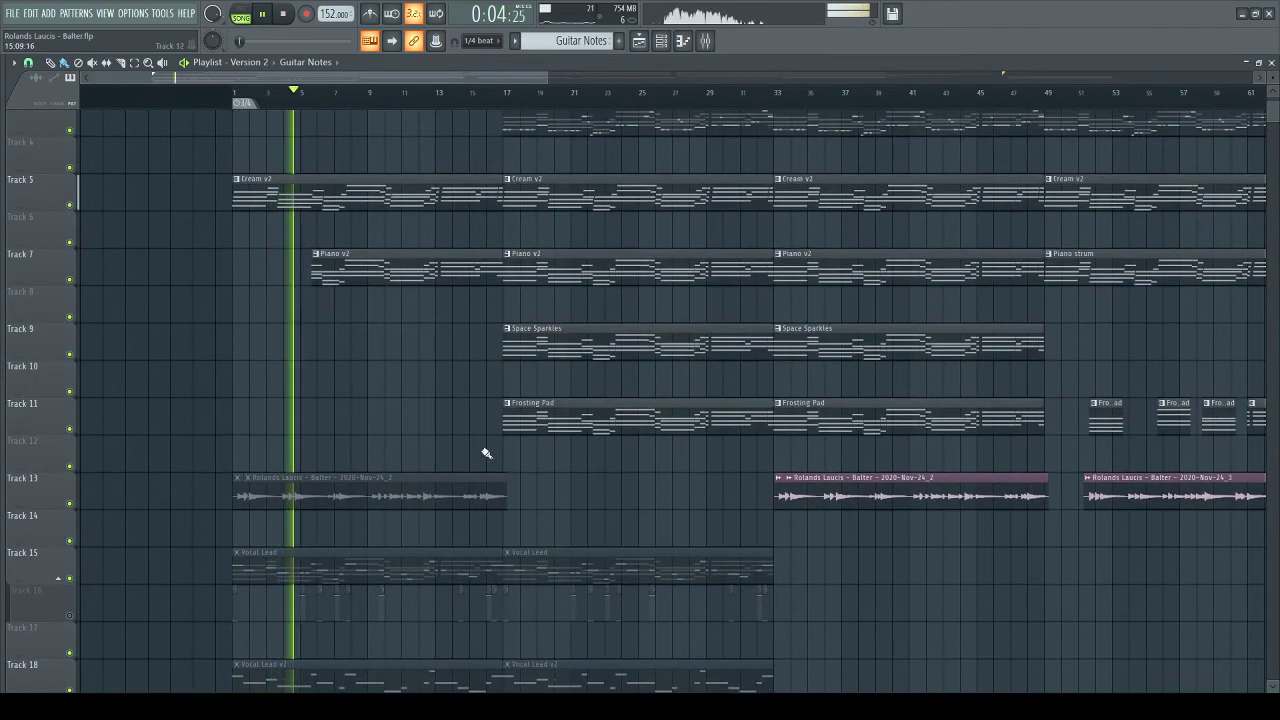
left_click_drag(486, 449, 470, 583)
key("space")
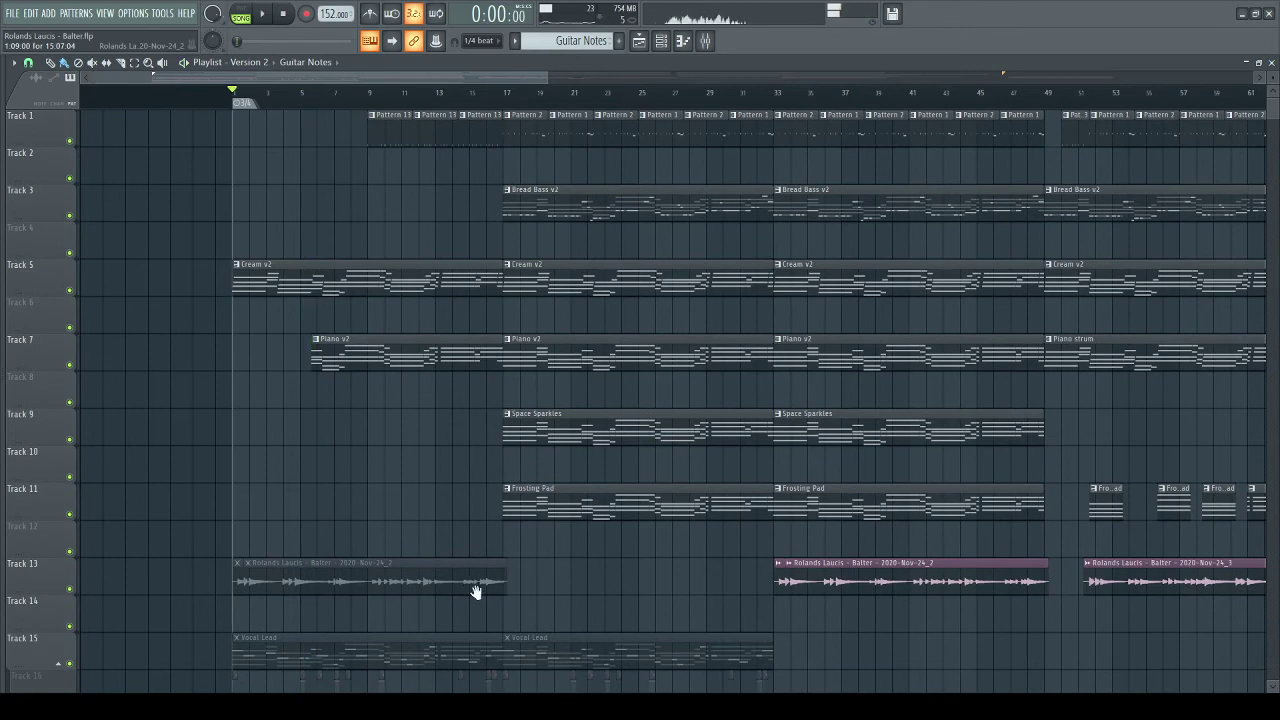
- Enable Track 16 and the first Vocal Lead clip, and mute the first Vocal lead follow guitar clip with its Track 24 automation
scroll(587, 428, "down", 6)
scroll(587, 428, "down", 4)
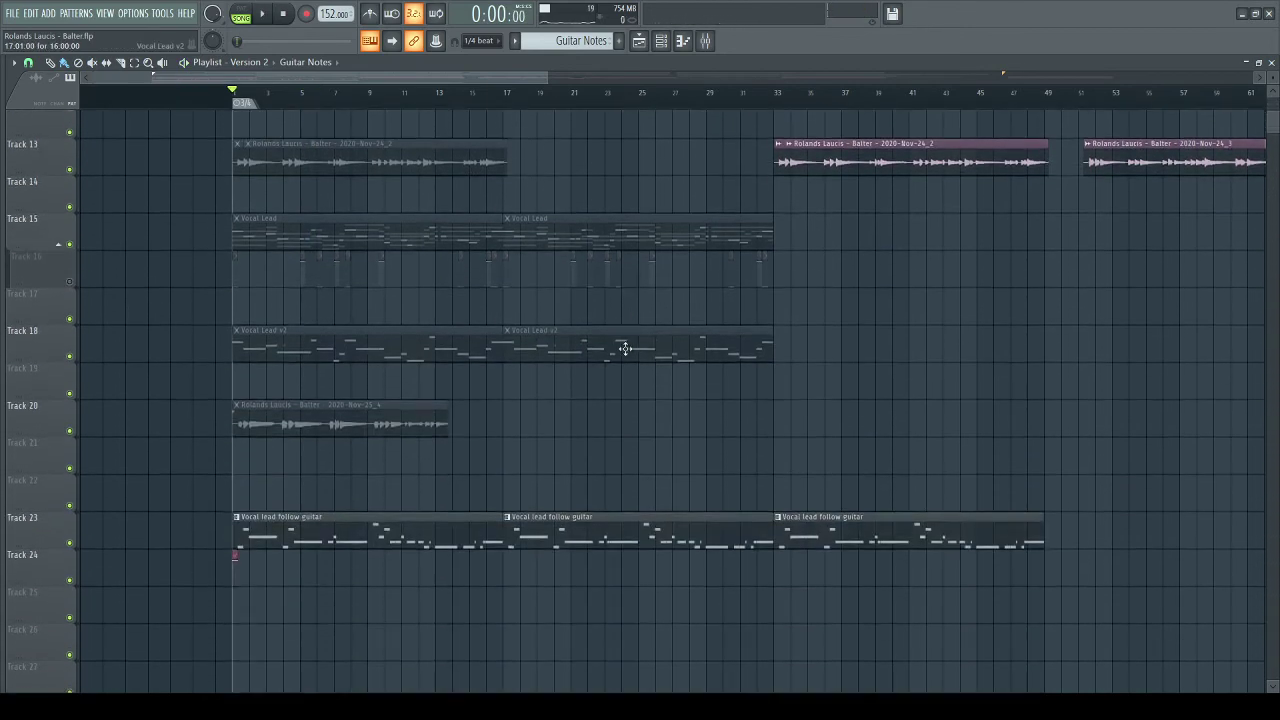
scroll(267, 105, "up", 3)
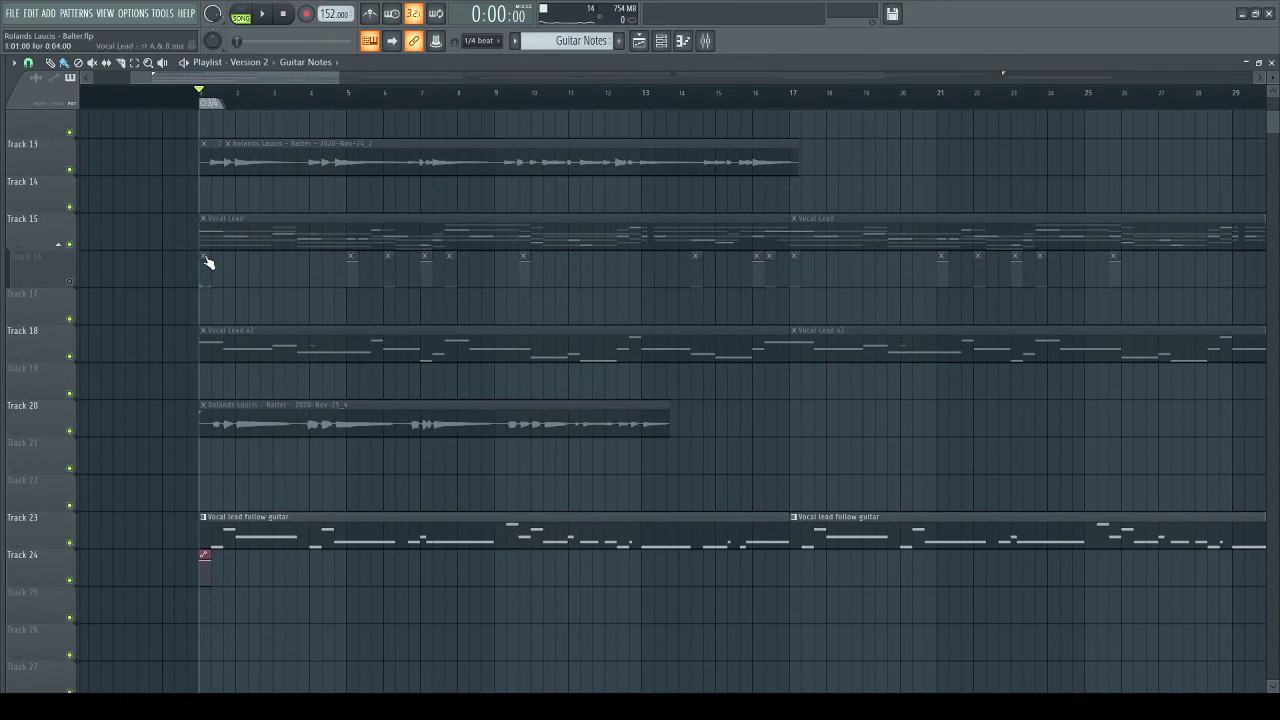
left_click(70, 281)
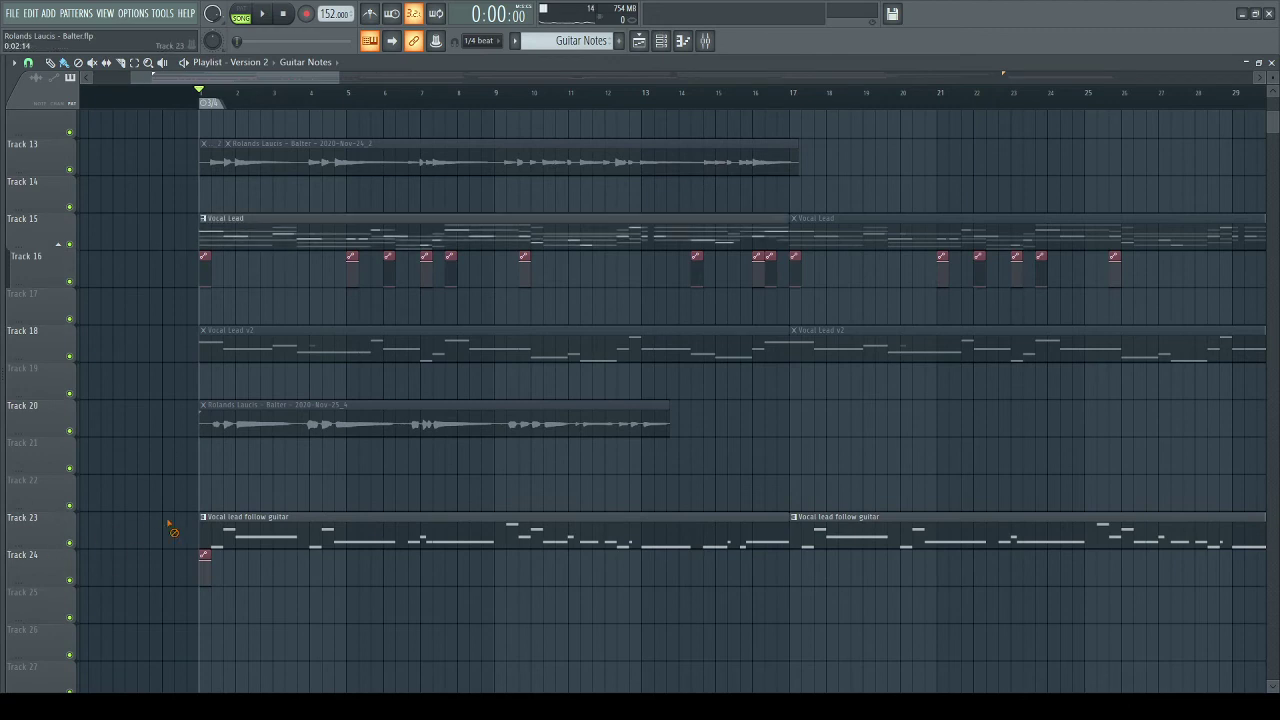
left_click_drag(170, 524, 205, 578)
- Play Version 2 from bar 1 to hear the original Vocal Lead over the intro, and stop playback
key("space")
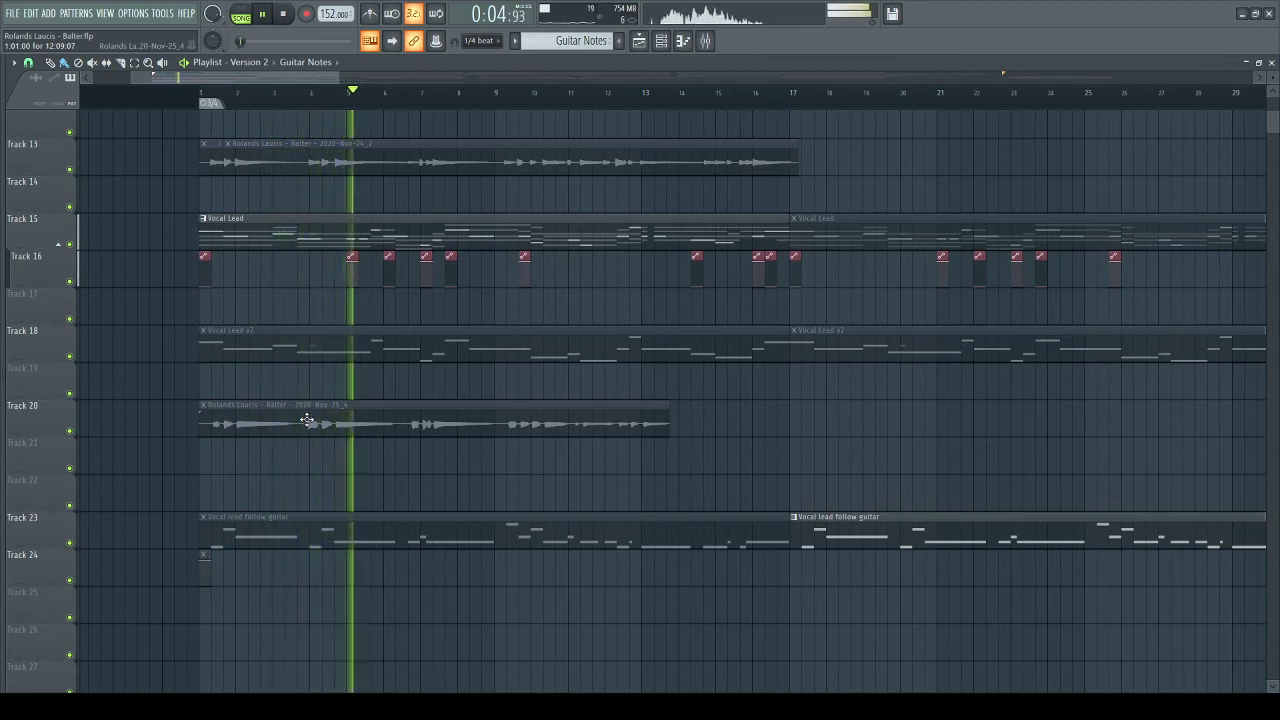
scroll(363, 374, "up", 4)
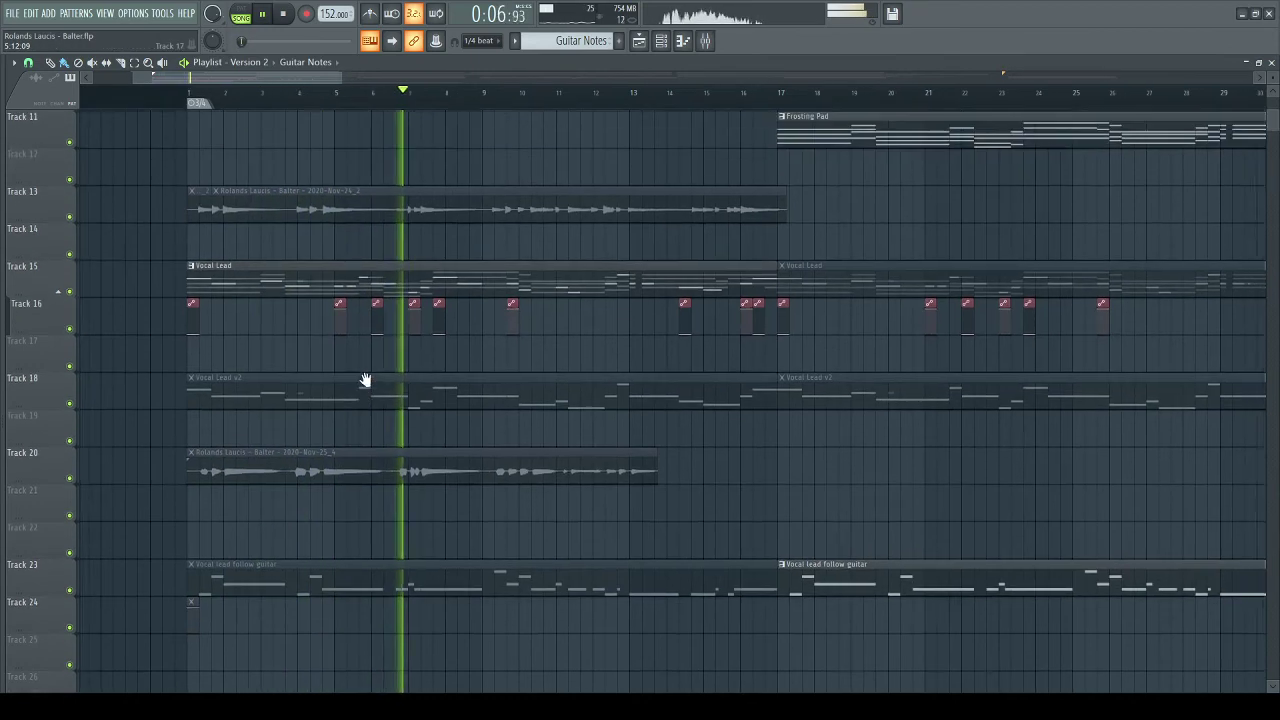
key("space")
- Select the Vocal Lead pattern and open the Vocal Lead channel's instrument from the channel rack
left_click(542, 385)
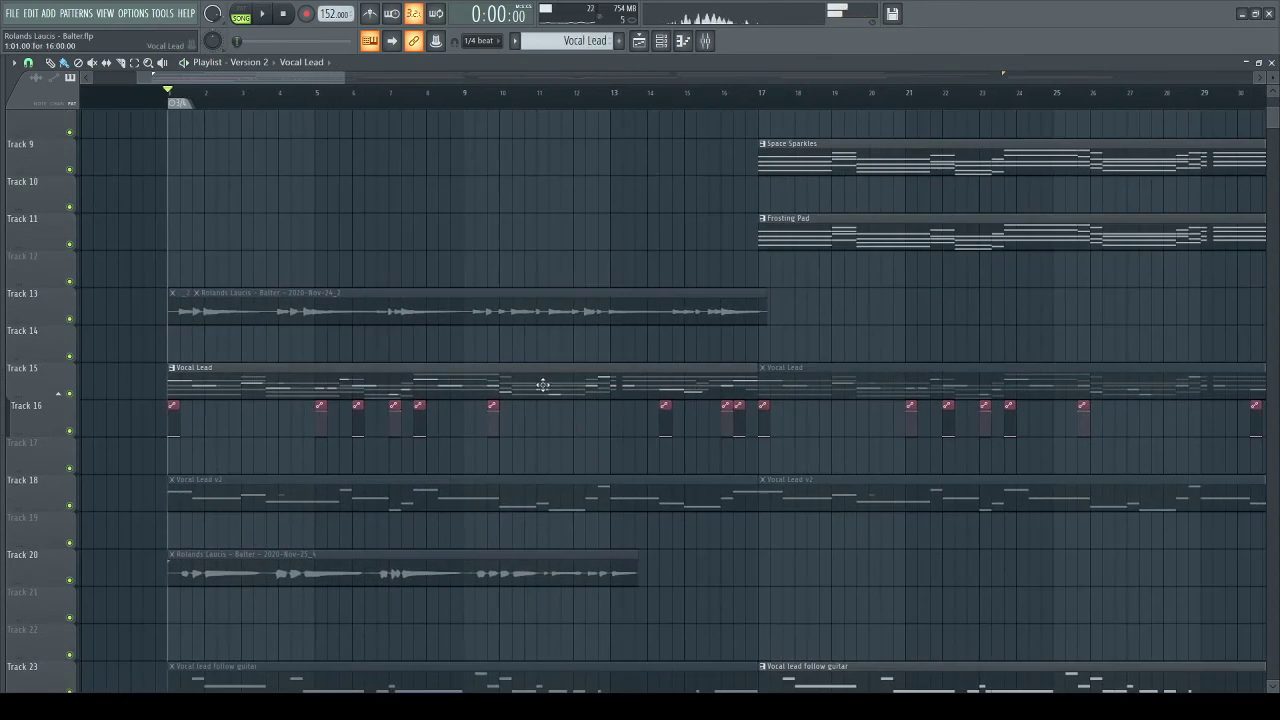
left_click(660, 38)
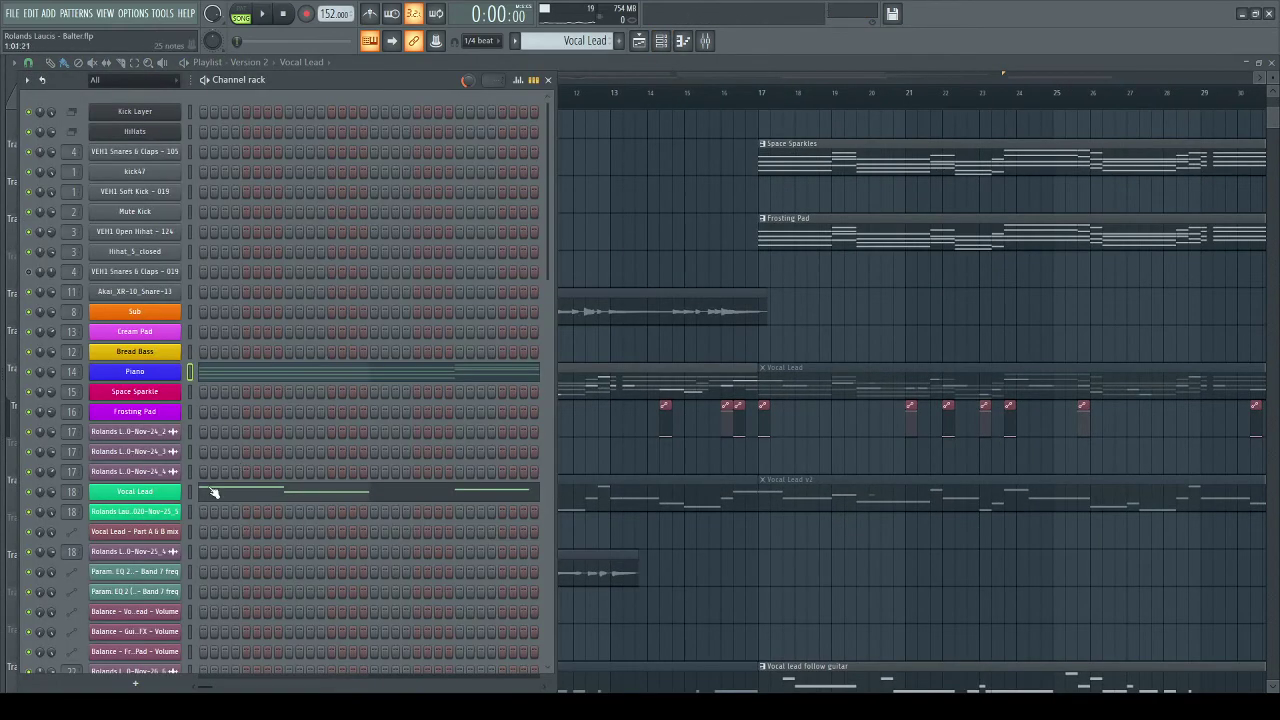
left_click(797, 333)
left_click(660, 41)
left_click(175, 497)
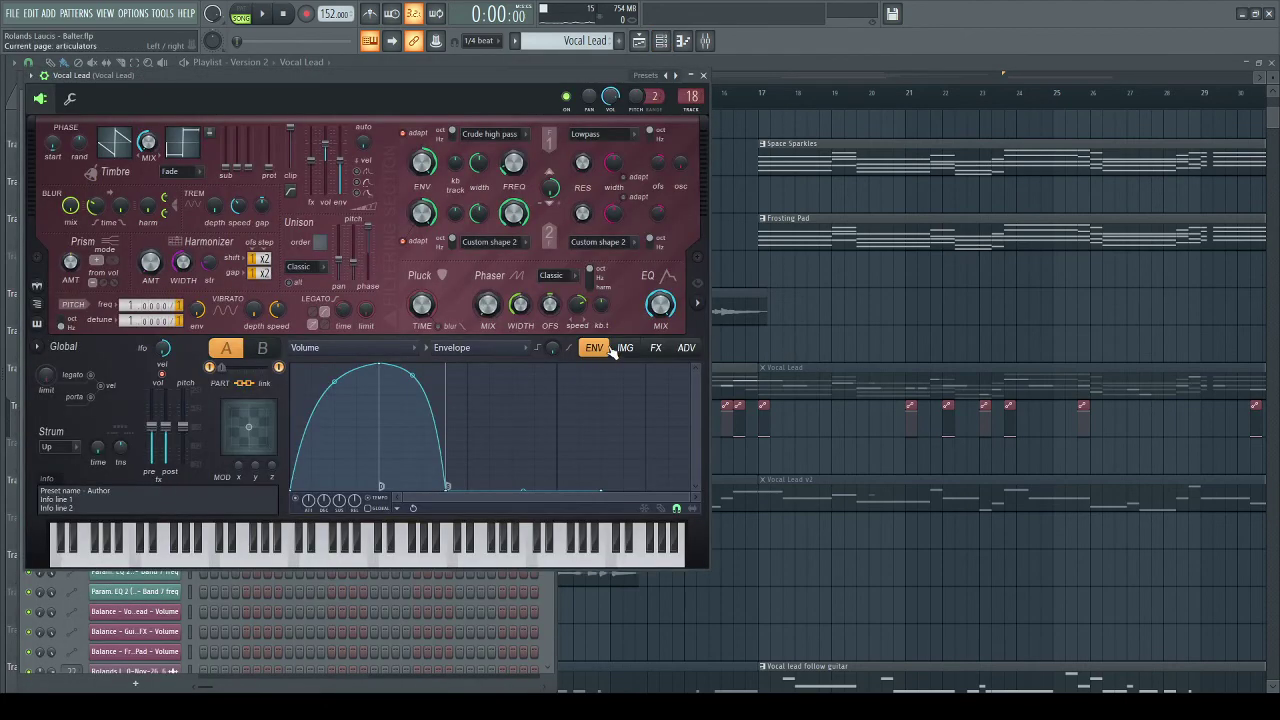
- Examine the Vocal Lead instrument's spectral display, effects, image and pitch envelope views while sounding notes, and close it
left_click(698, 303)
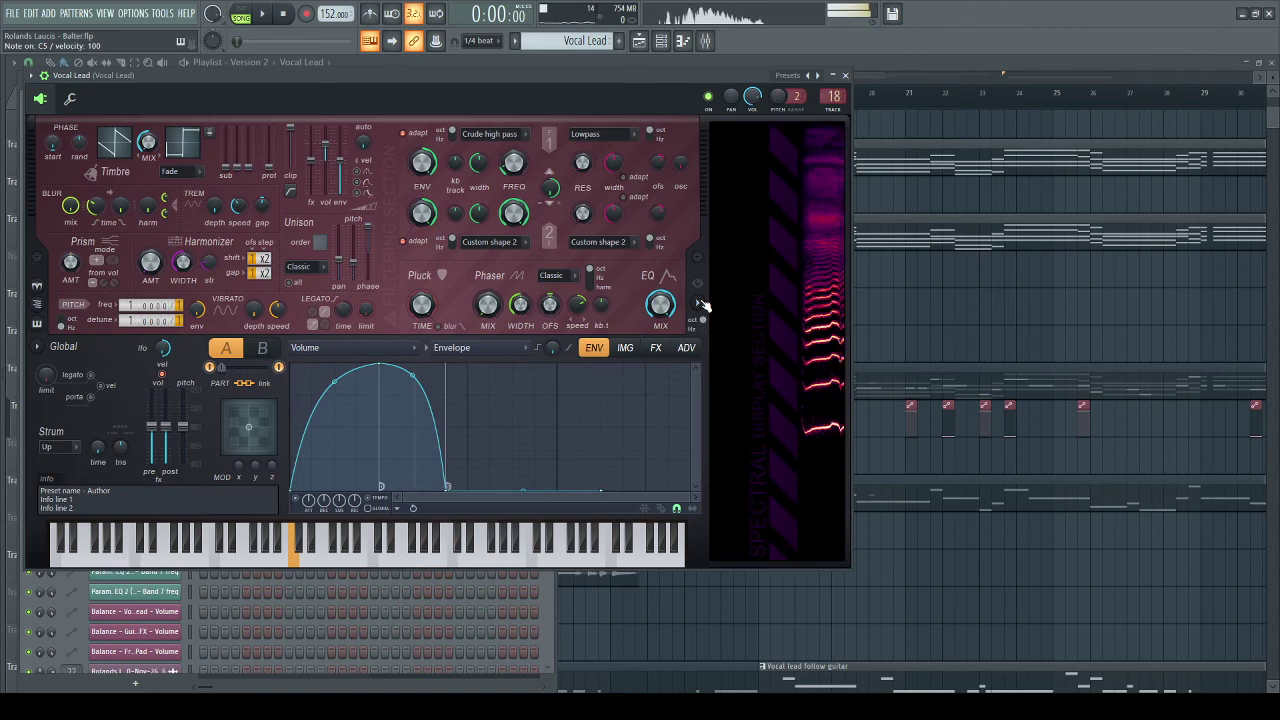
left_click(655, 348)
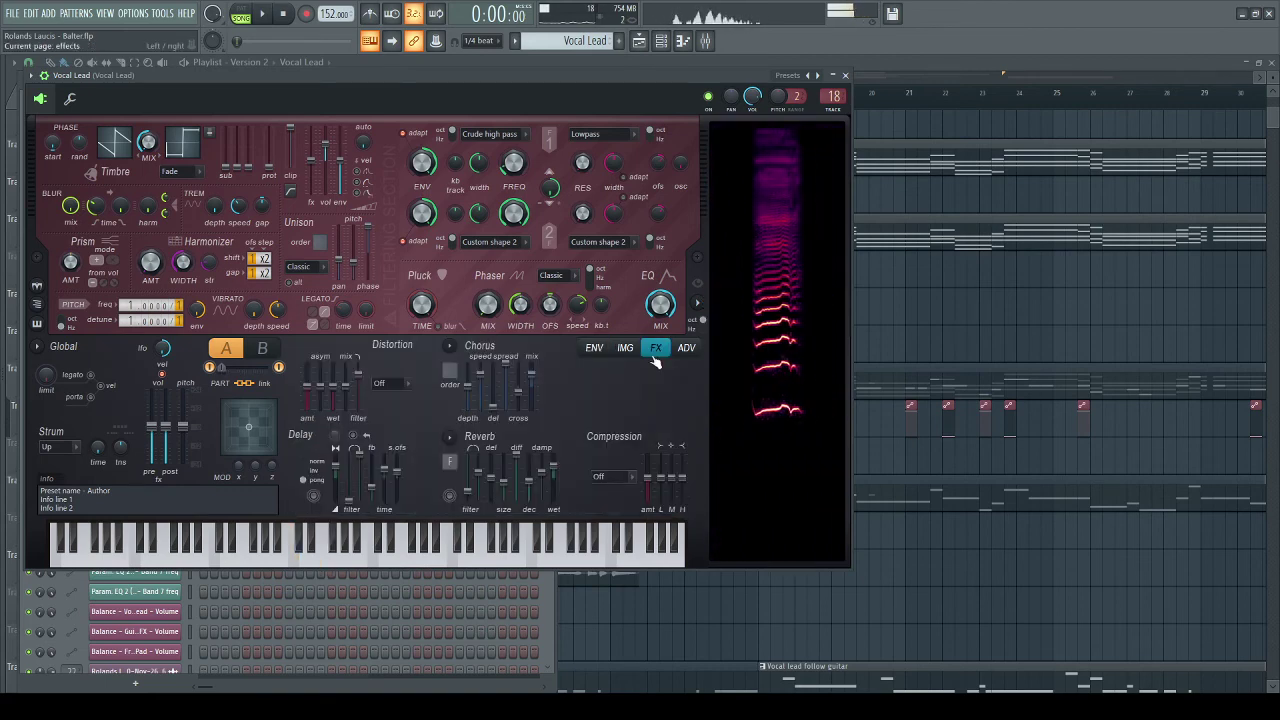
left_click(625, 350)
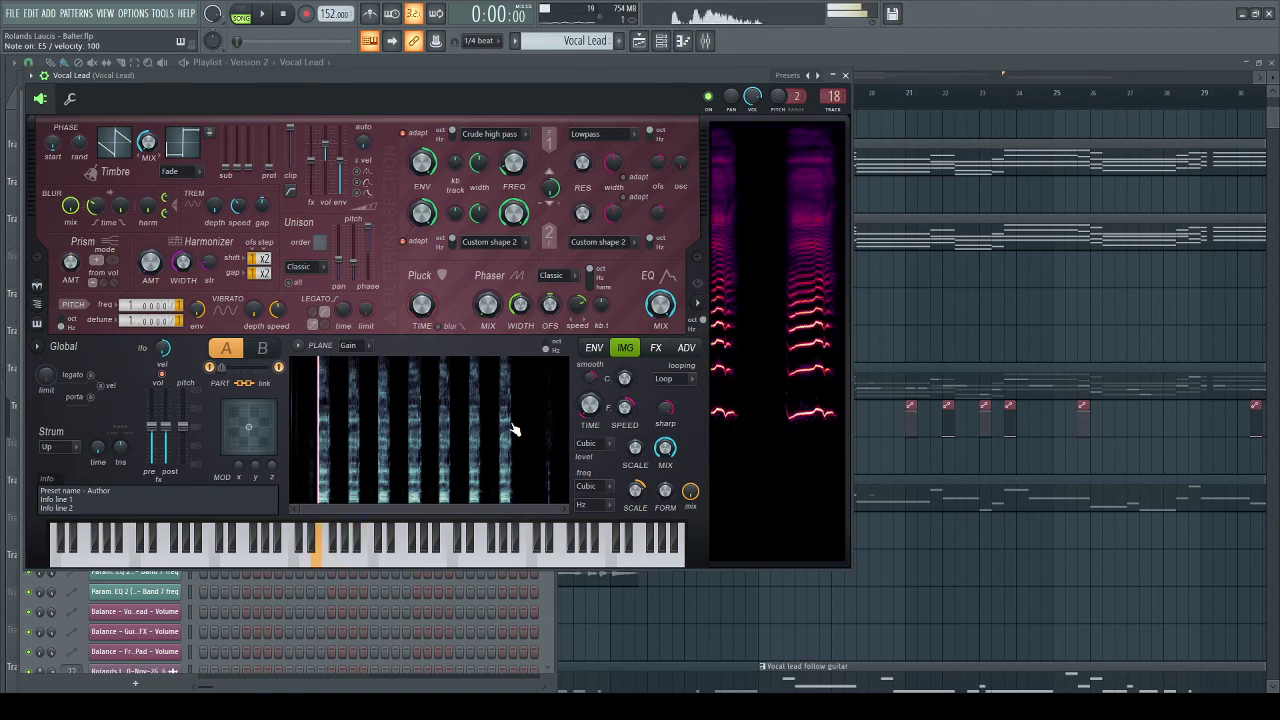
left_click(594, 347)
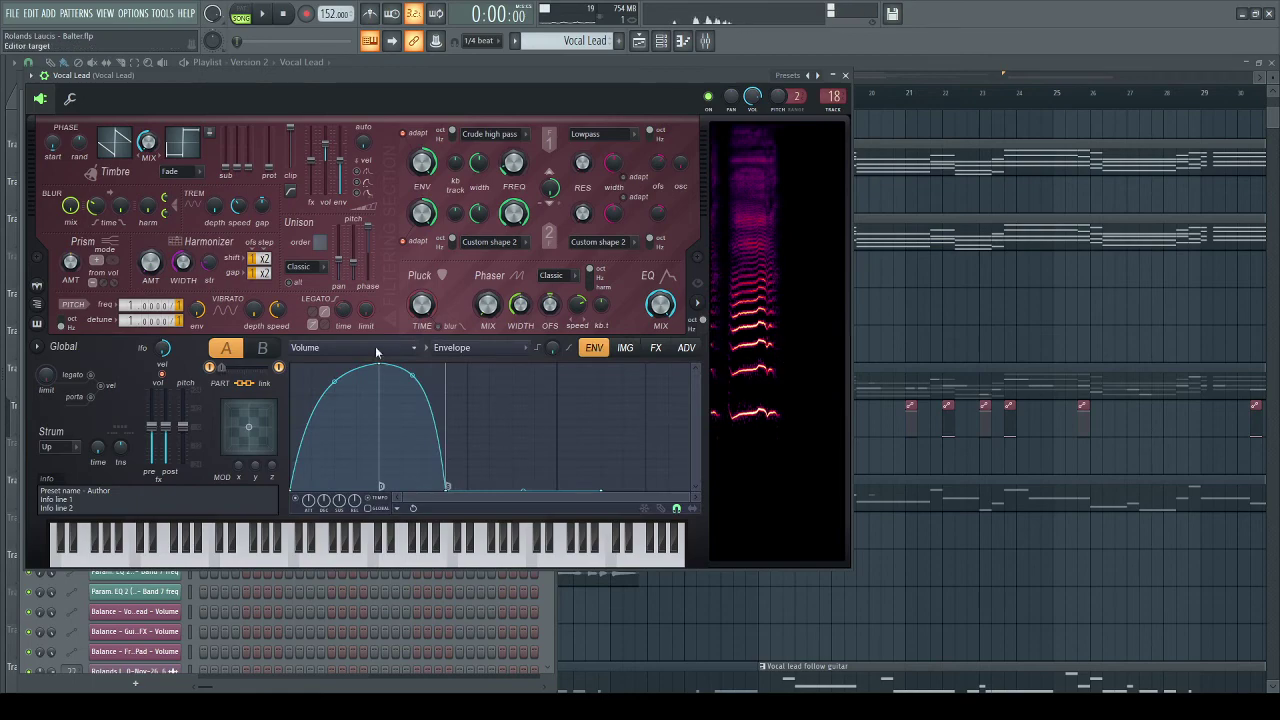
left_click(340, 594)
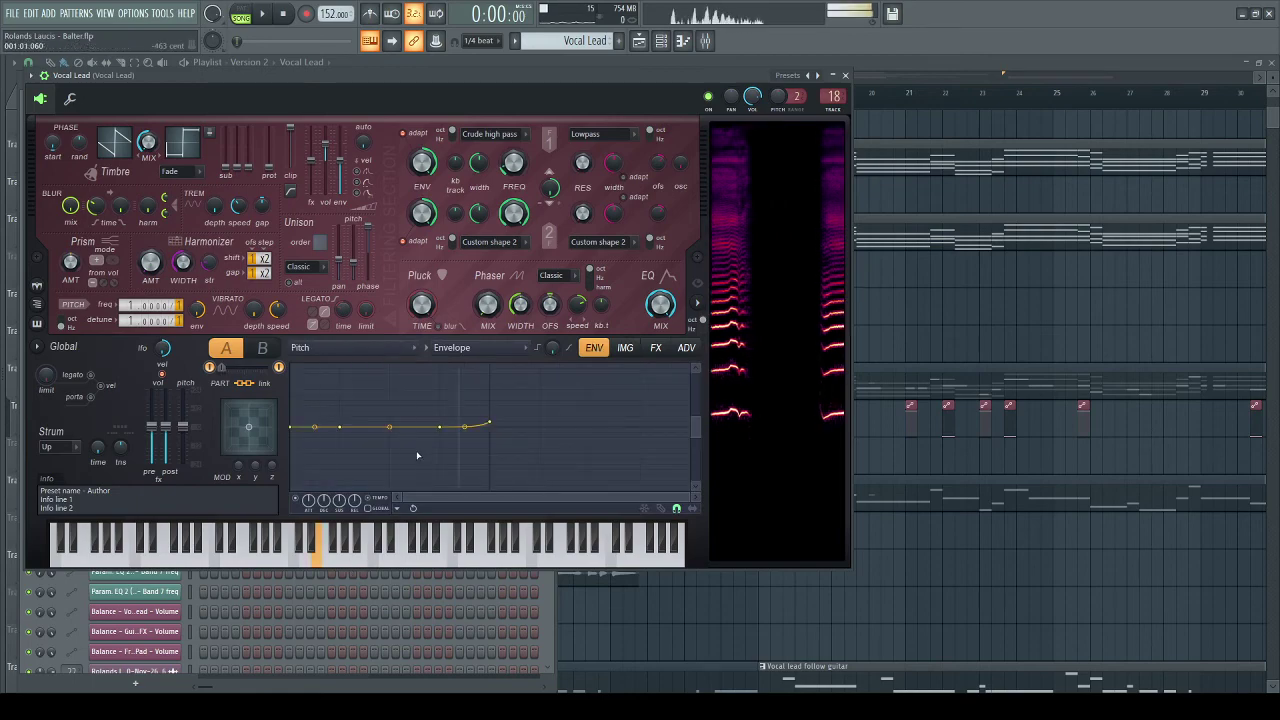
left_click(848, 75)
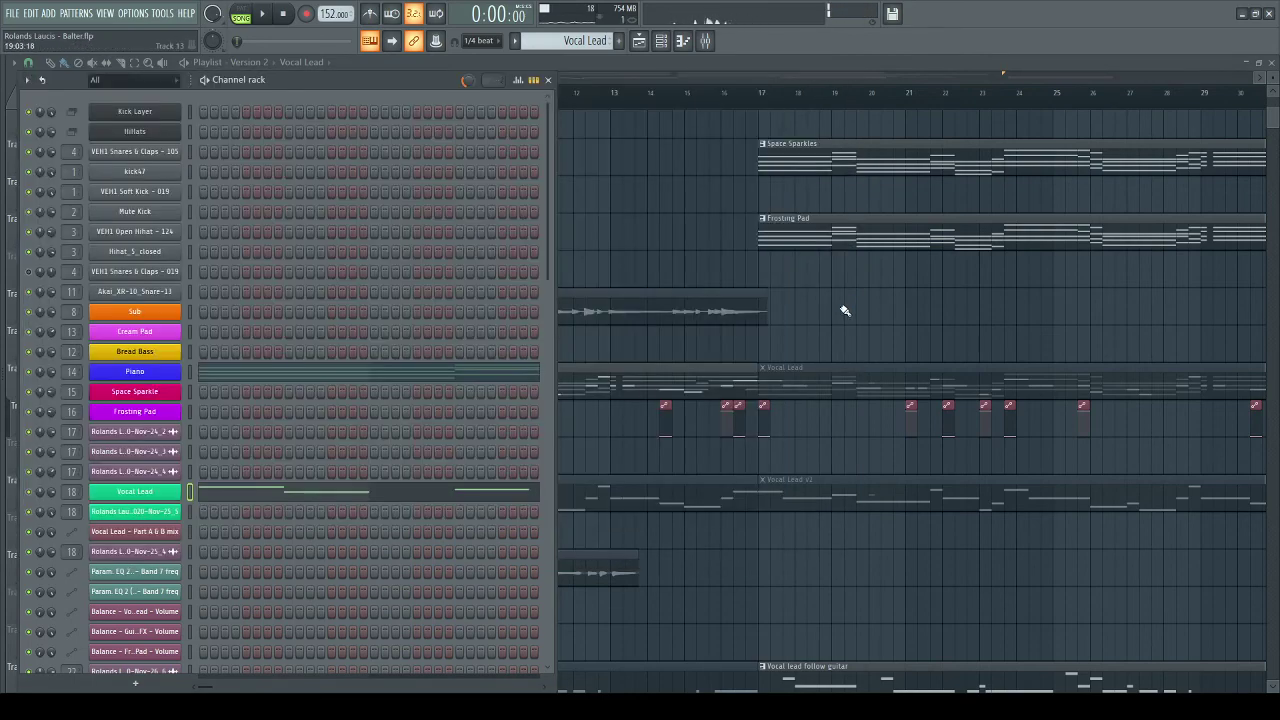
- Play the Vocal Lead pattern on its own while reviewing Version 2's guitar and Vocal Lead clips across the arrangement, and stop playback
key("F6")
scroll(703, 374, "down", 3)
scroll(605, 372, "up", 3)
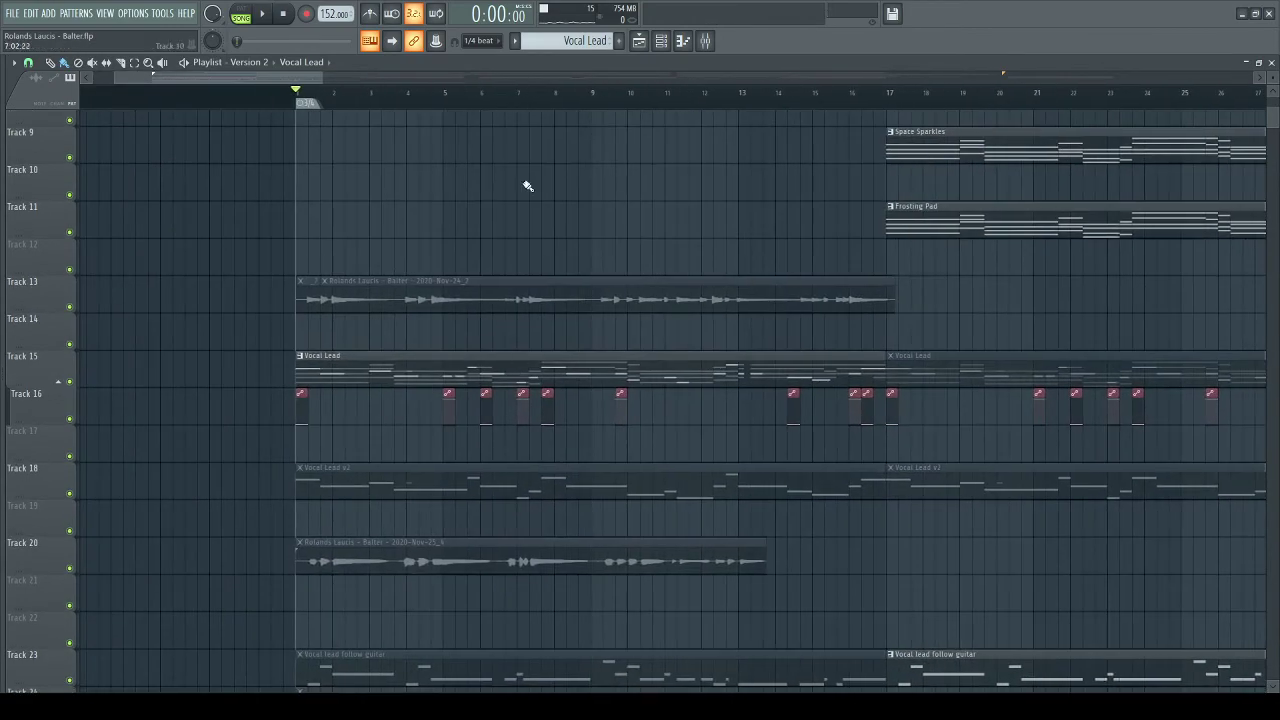
left_click(258, 16)
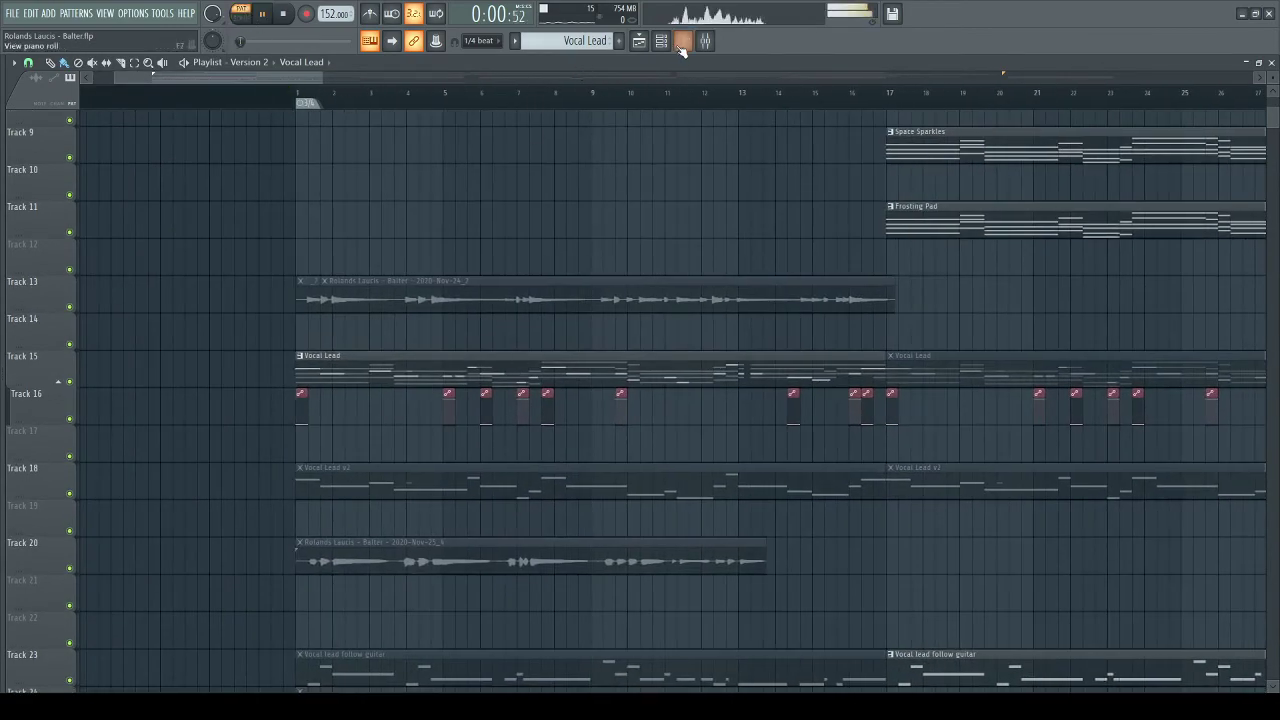
scroll(808, 320, "right", 10)
scroll(808, 320, "up", 5)
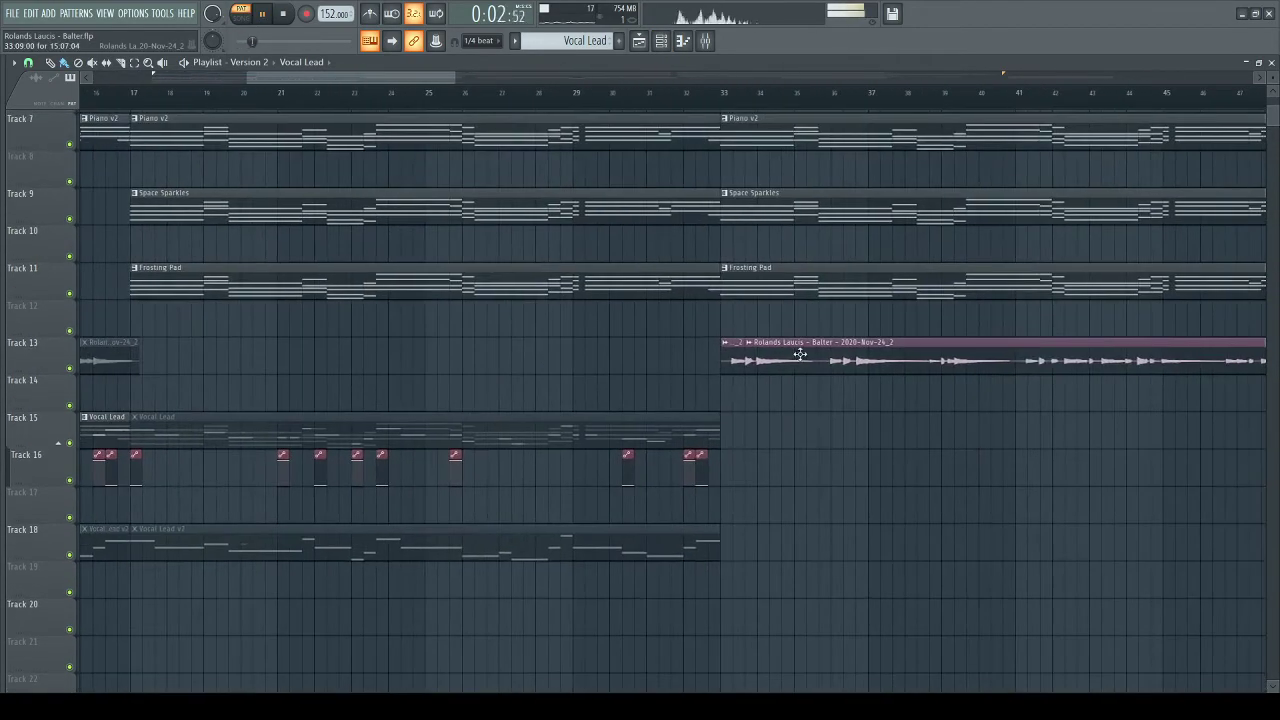
scroll(520, 485, "down", 4)
scroll(520, 485, "up", 3)
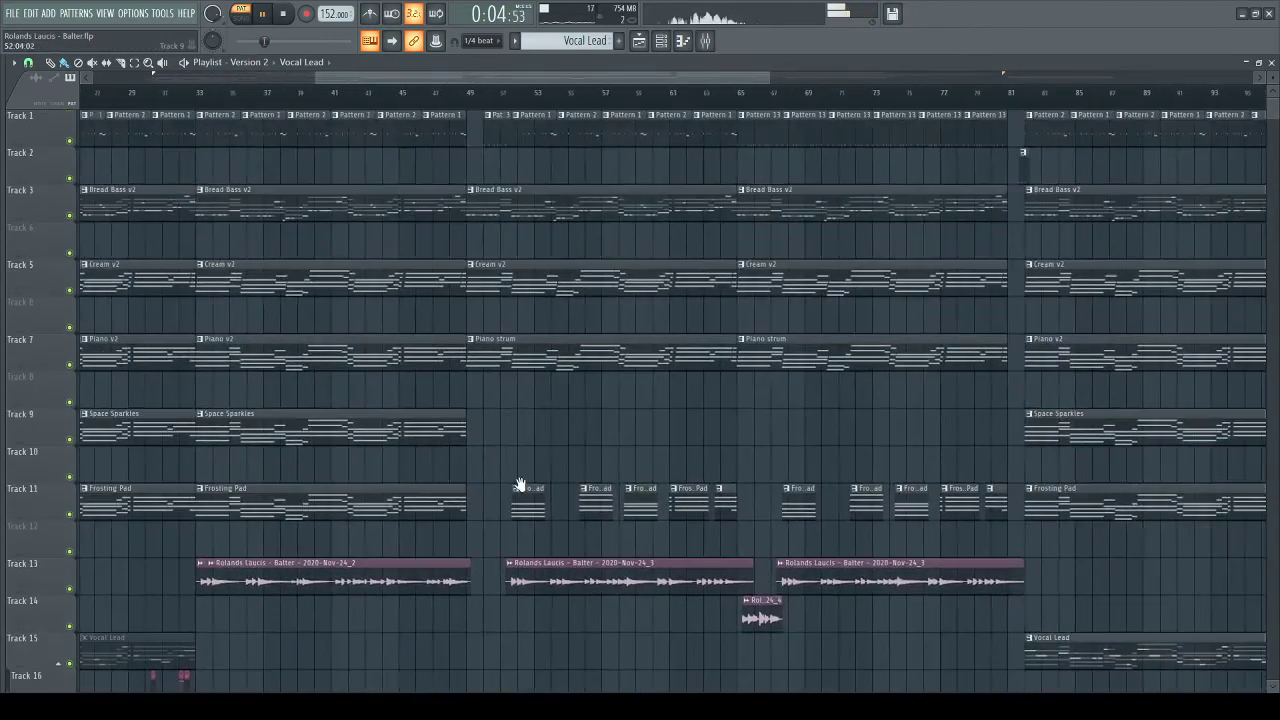
scroll(520, 485, "down", 5)
scroll(520, 485, "right", 10)
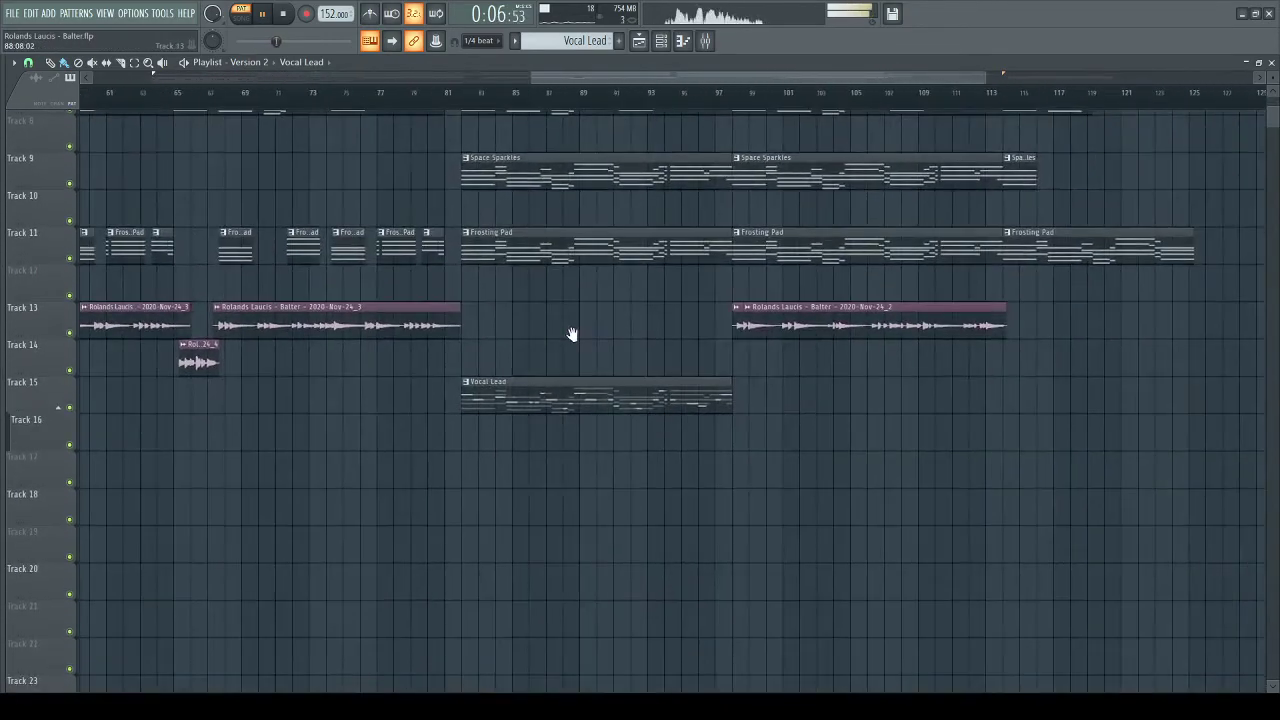
scroll(572, 334, "left", 18)
scroll(572, 334, "down", 2)
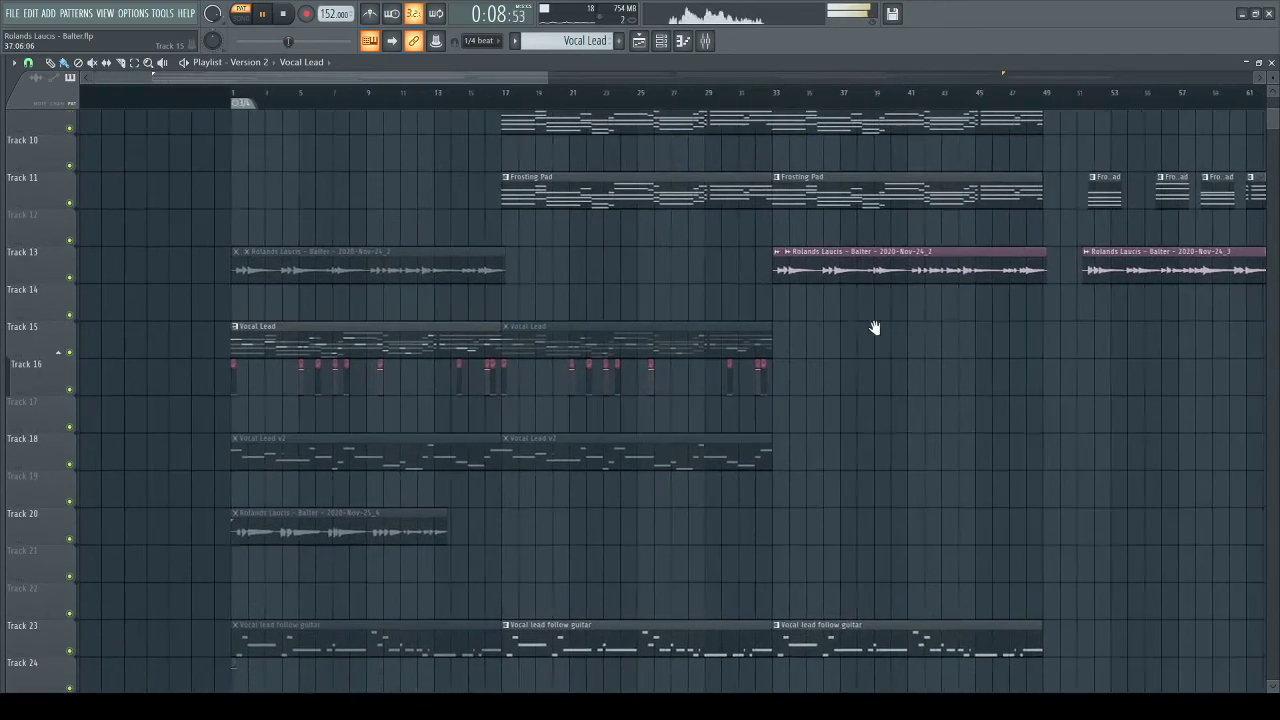
scroll(560, 92, "up", 2)
key("space")
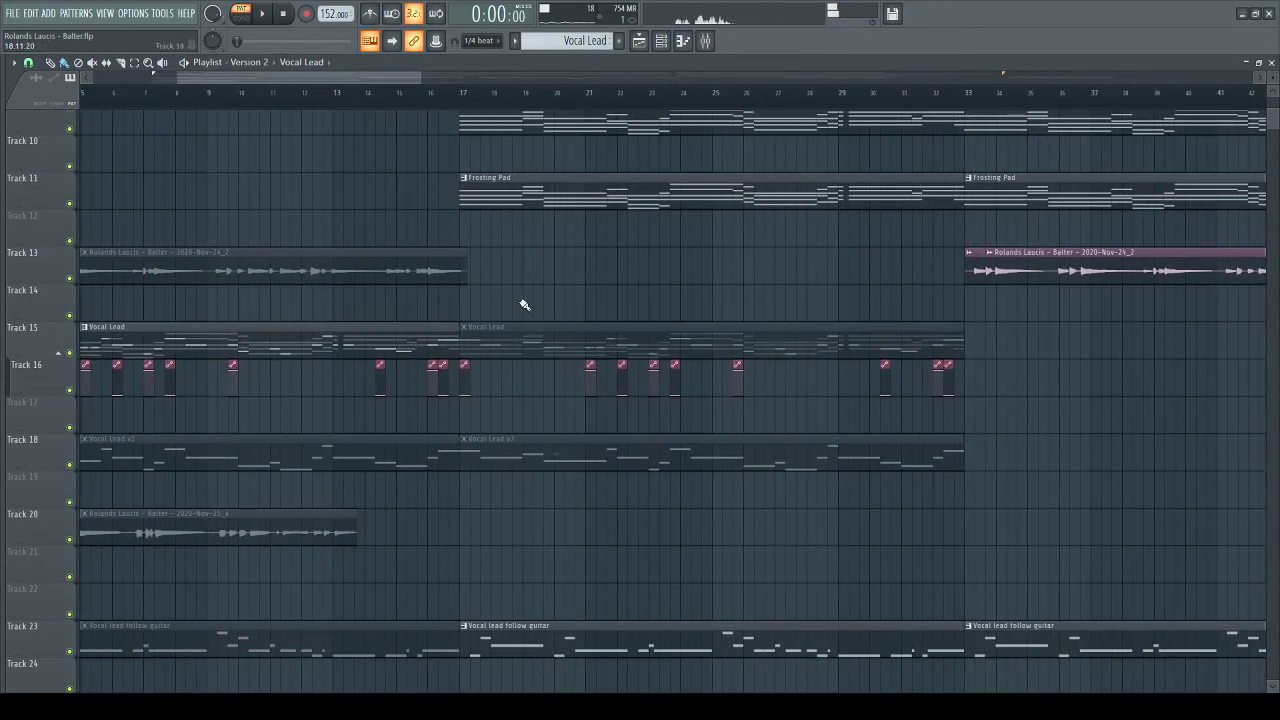
- Unmute the second Vocal Lead clip on Track 15, play the song from bar 17 while checking the mixer, and stop playback
right_click(526, 337, "alt")
left_click(468, 100)
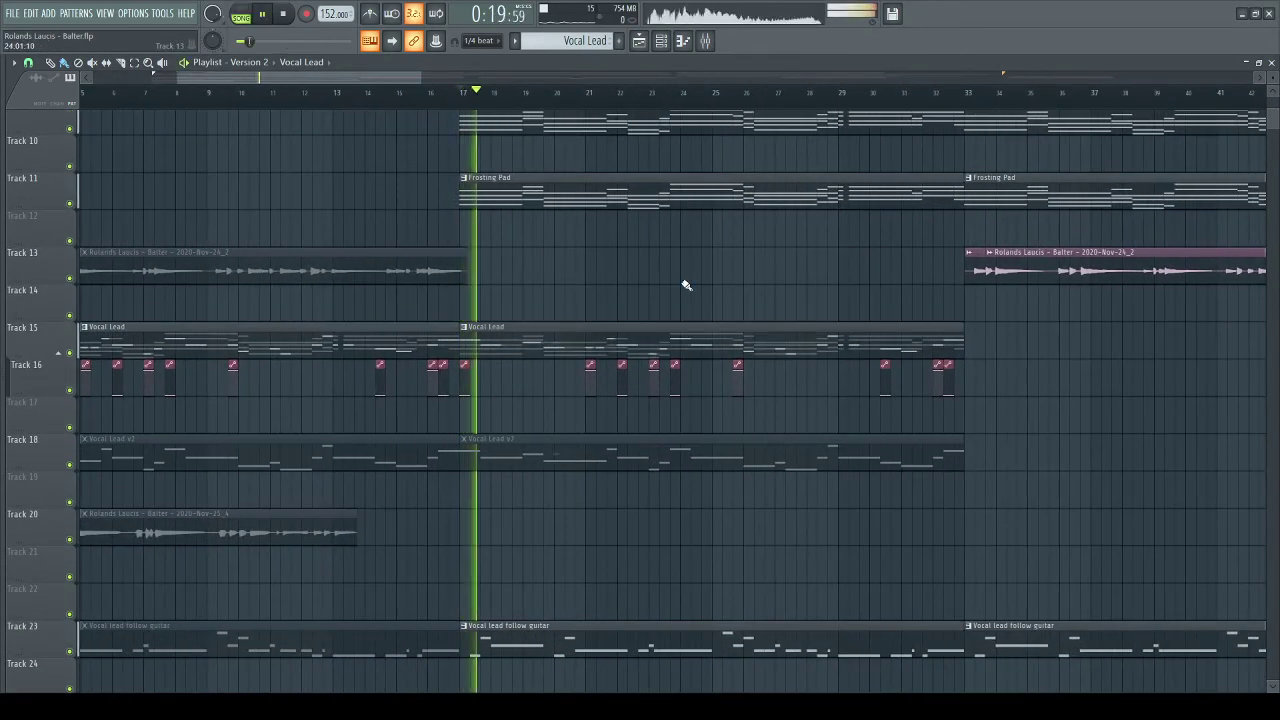
left_click_drag(687, 285, 624, 343)
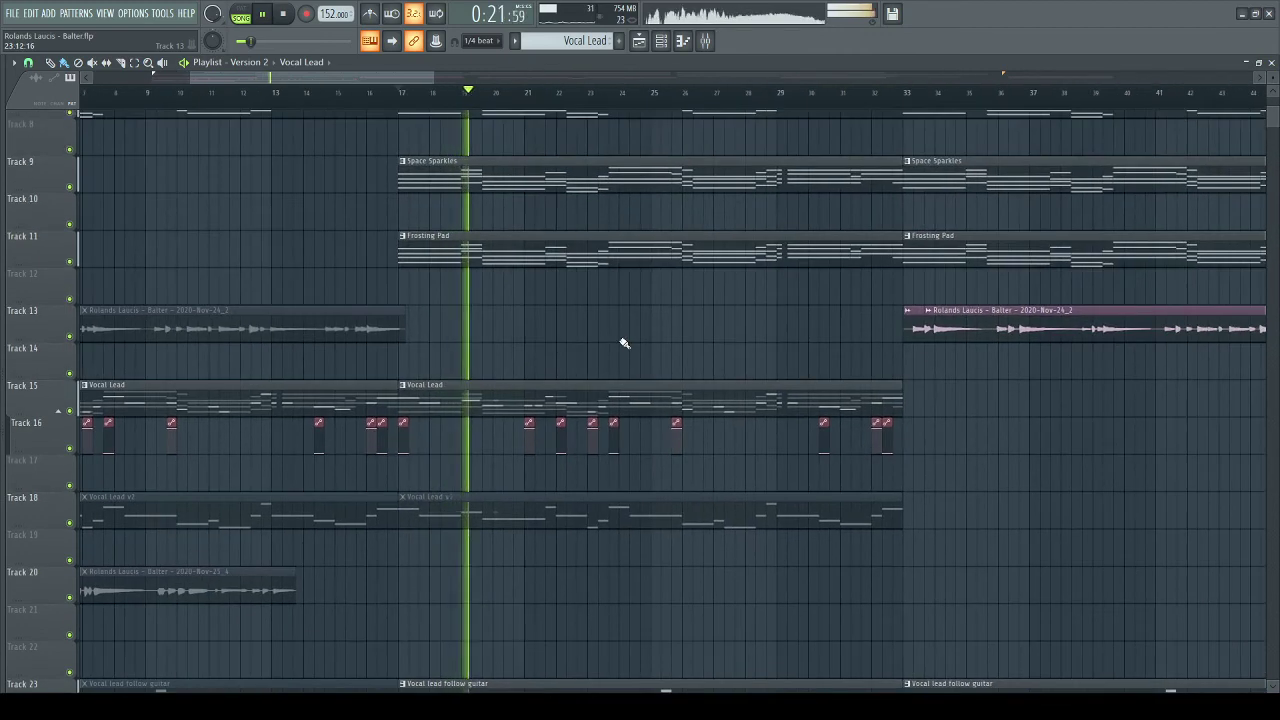
left_click(706, 45)
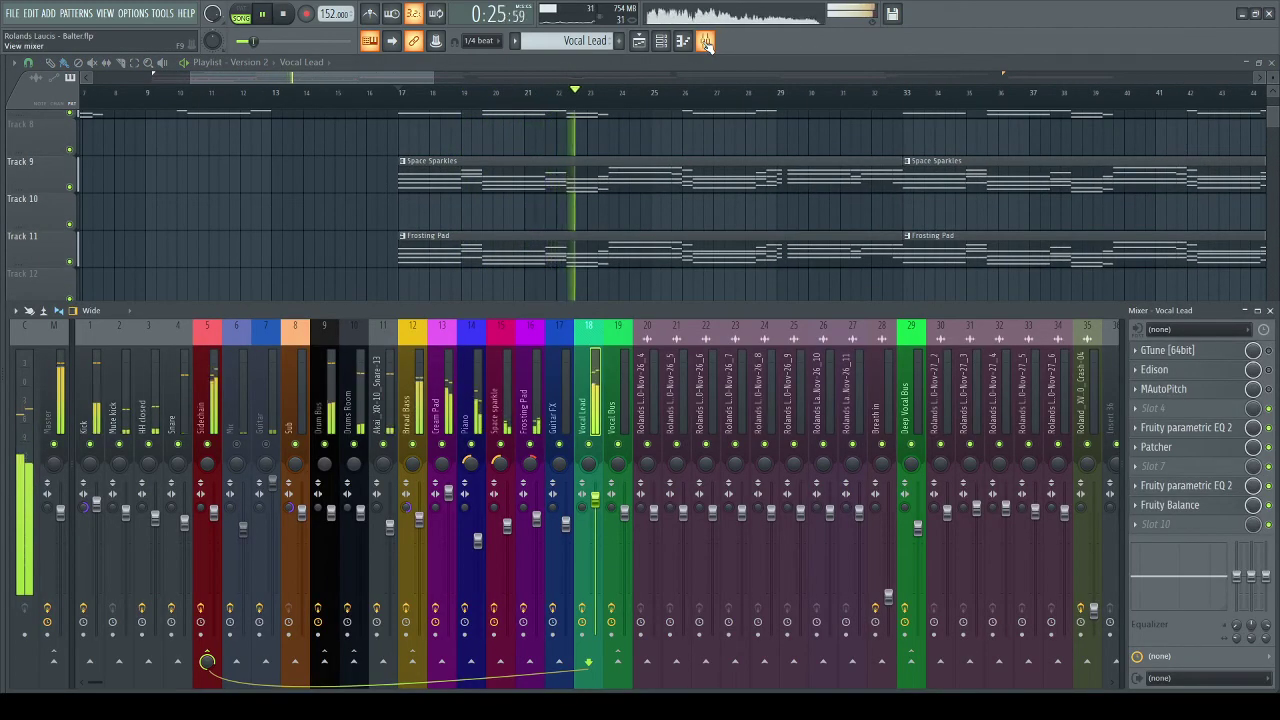
left_click(706, 45)
key("space")
- Mute Track 15 and replay the song from bar 17 without the Vocal Lead
scroll(650, 288, "up", 5)
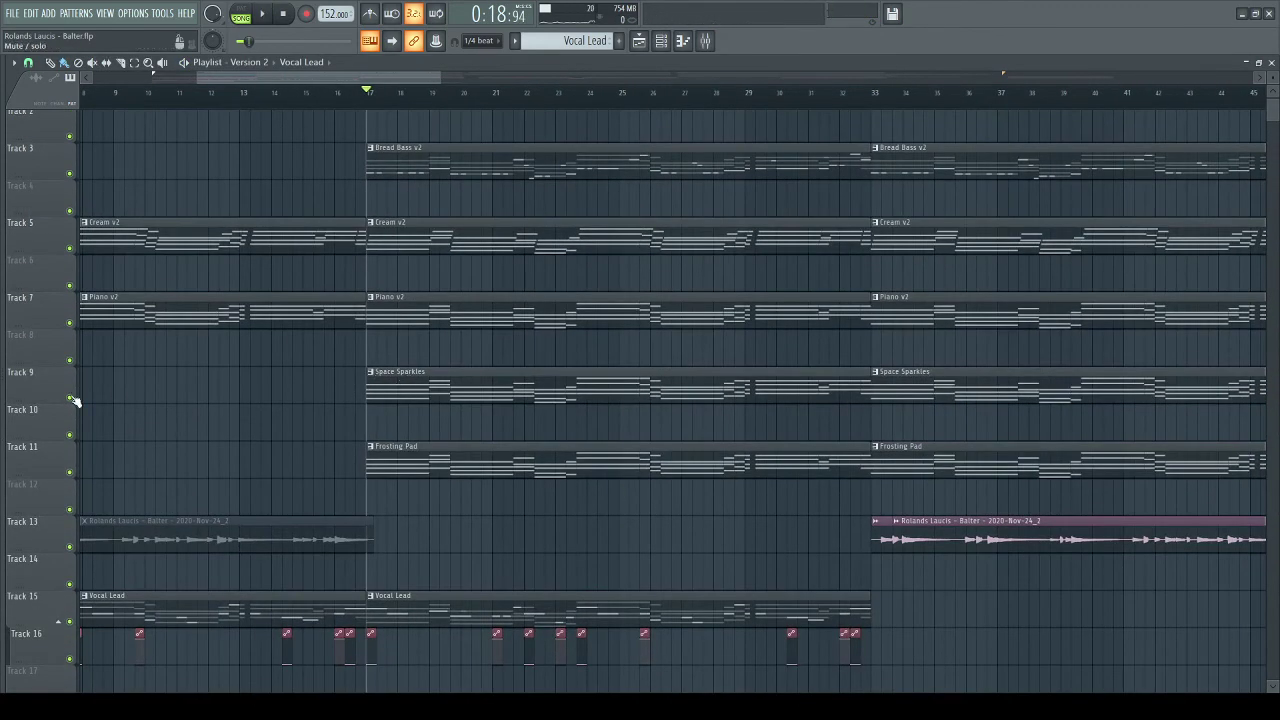
left_click(69, 622)
key("space")
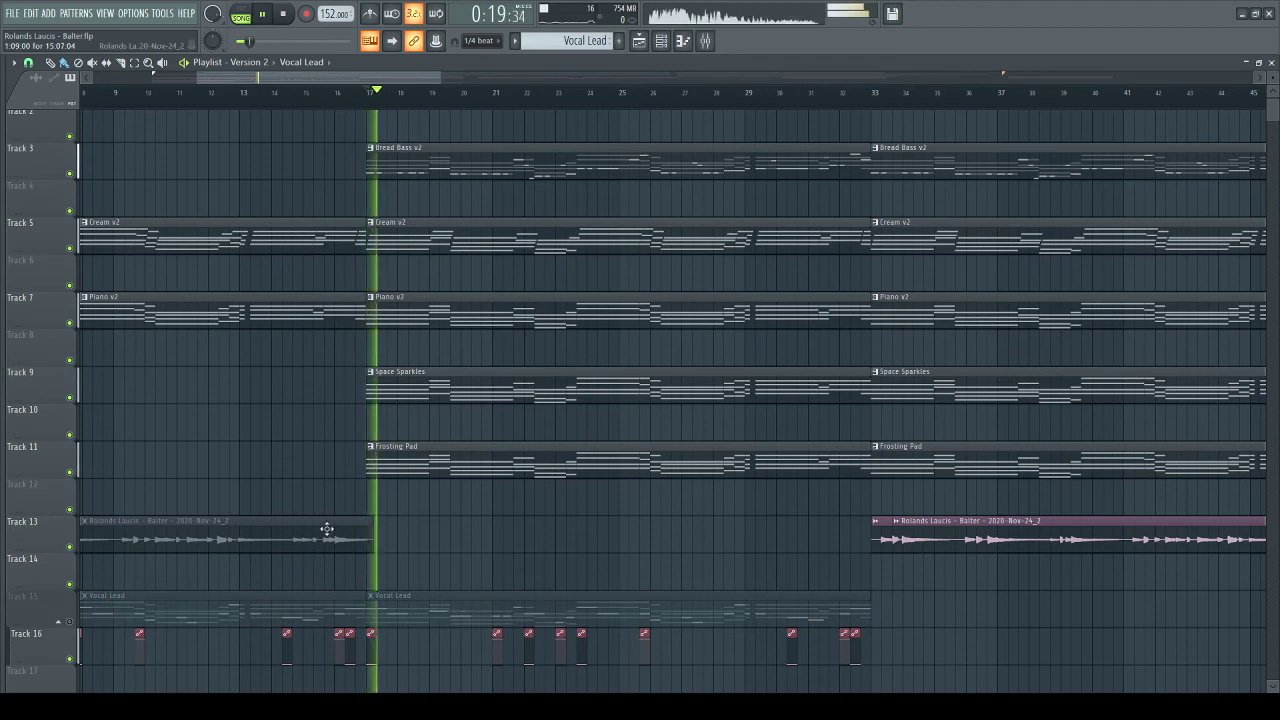
- Select the Space Sparkles pattern, examine the Space sparkle mixer track's effects during playback, close the mixer and stop playback
left_click(417, 386)
left_click(706, 42)
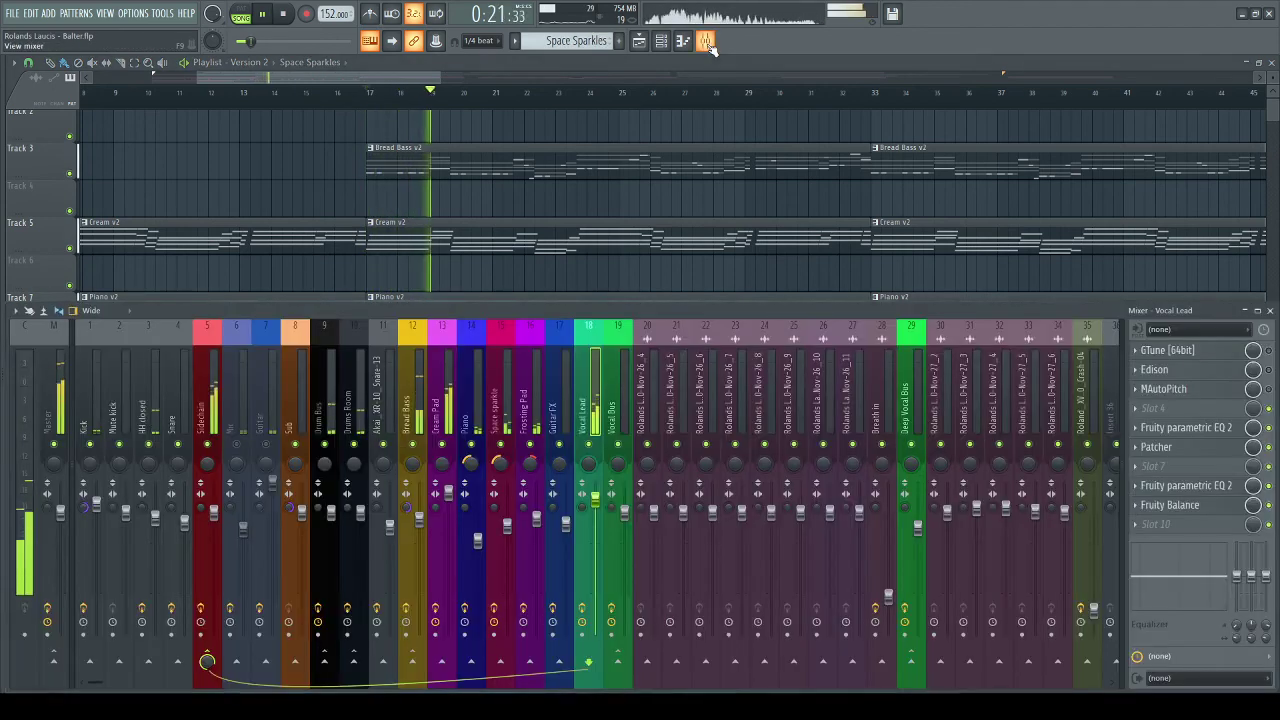
left_click(504, 352)
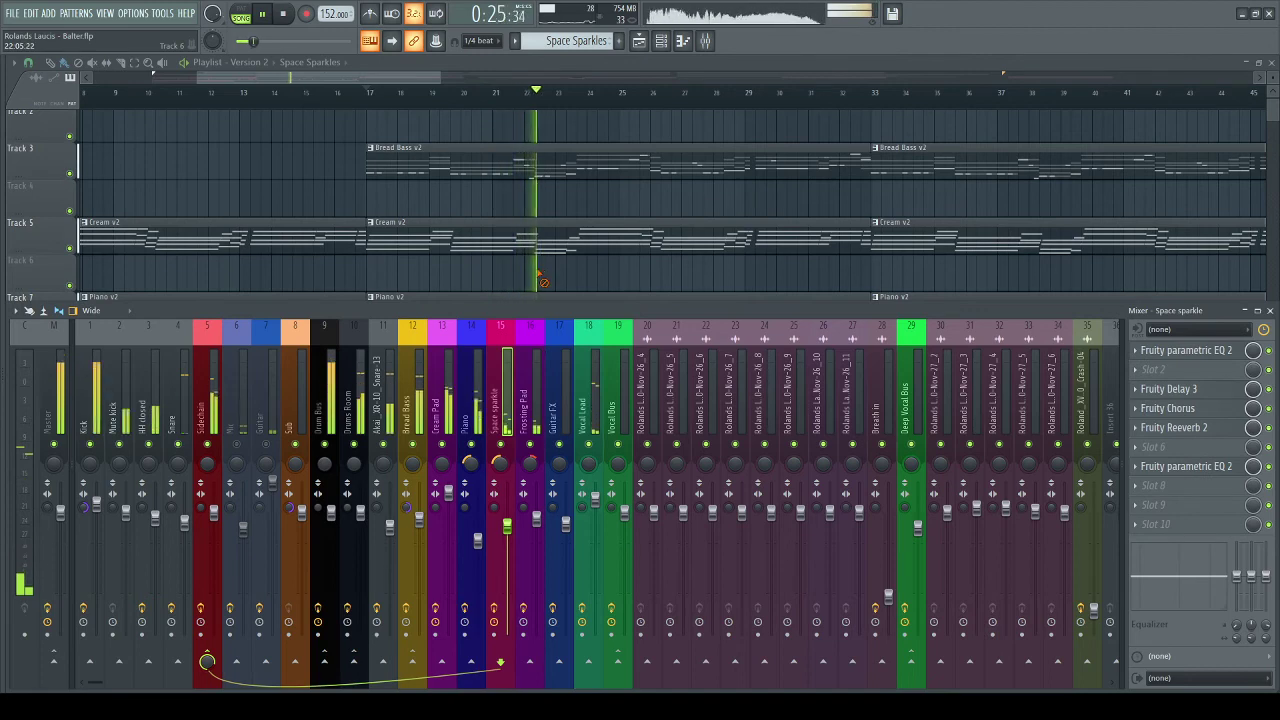
key("F9")
key("space")
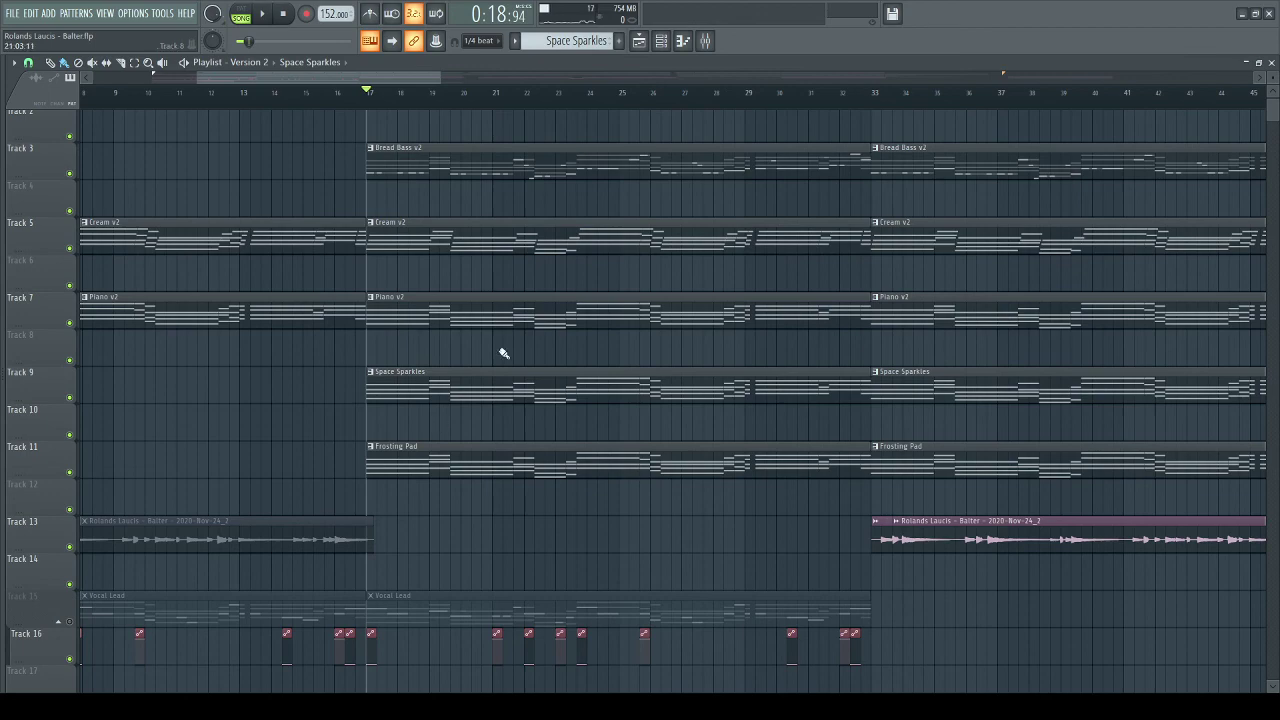
- Switch the playlist to Version 3 and examine its vocal lead clips and vocal recordings from bar 1 to the End marker
left_click_drag(504, 352, 866, 466)
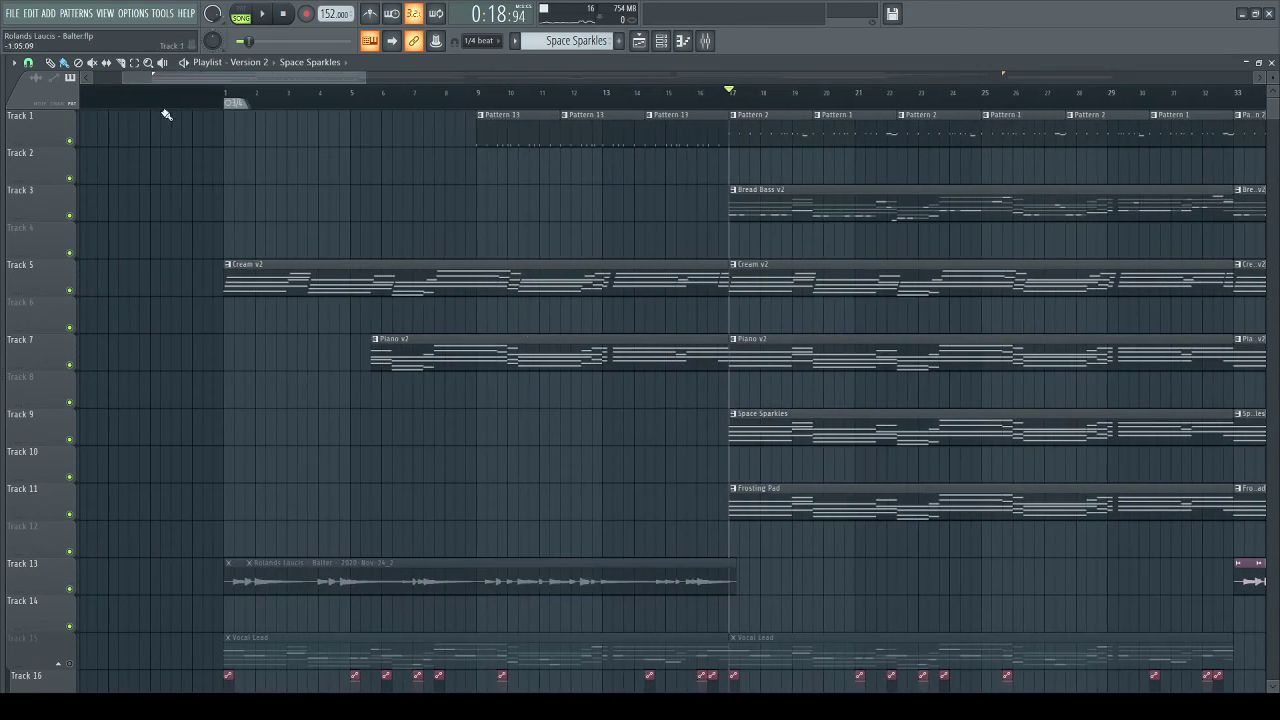
left_click_drag(883, 412, 646, 451)
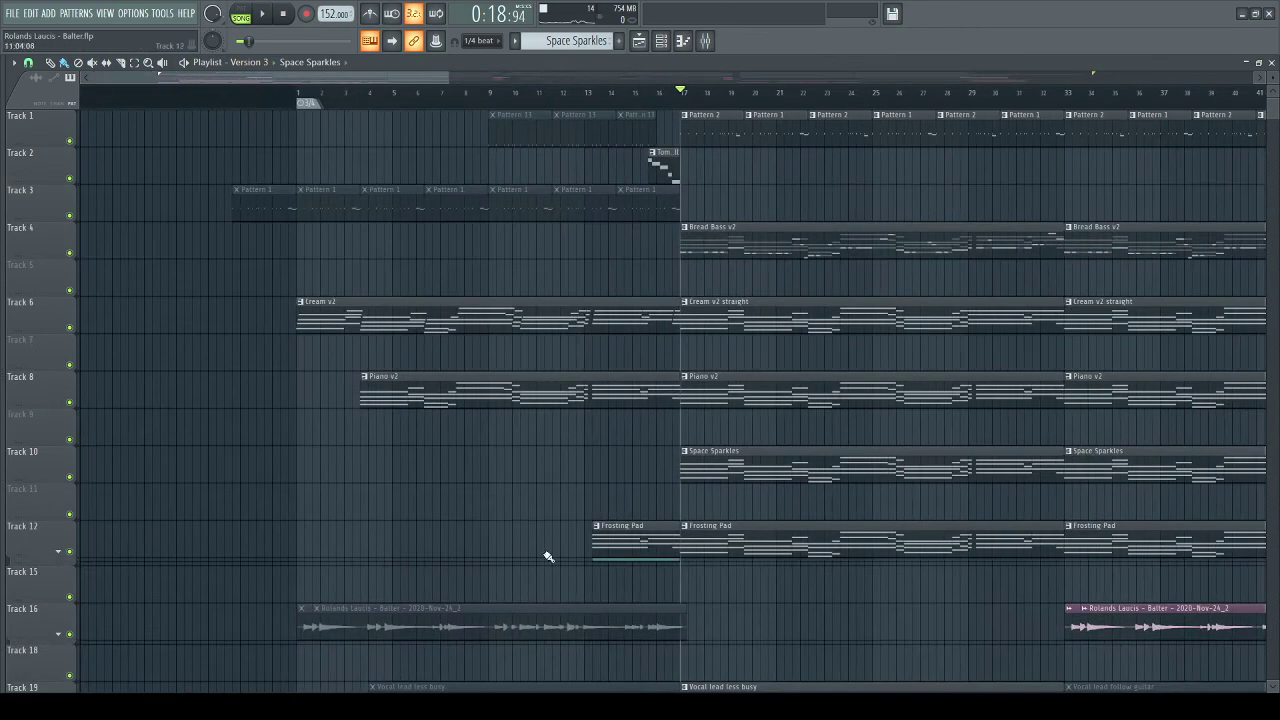
scroll(549, 557, "down", 5)
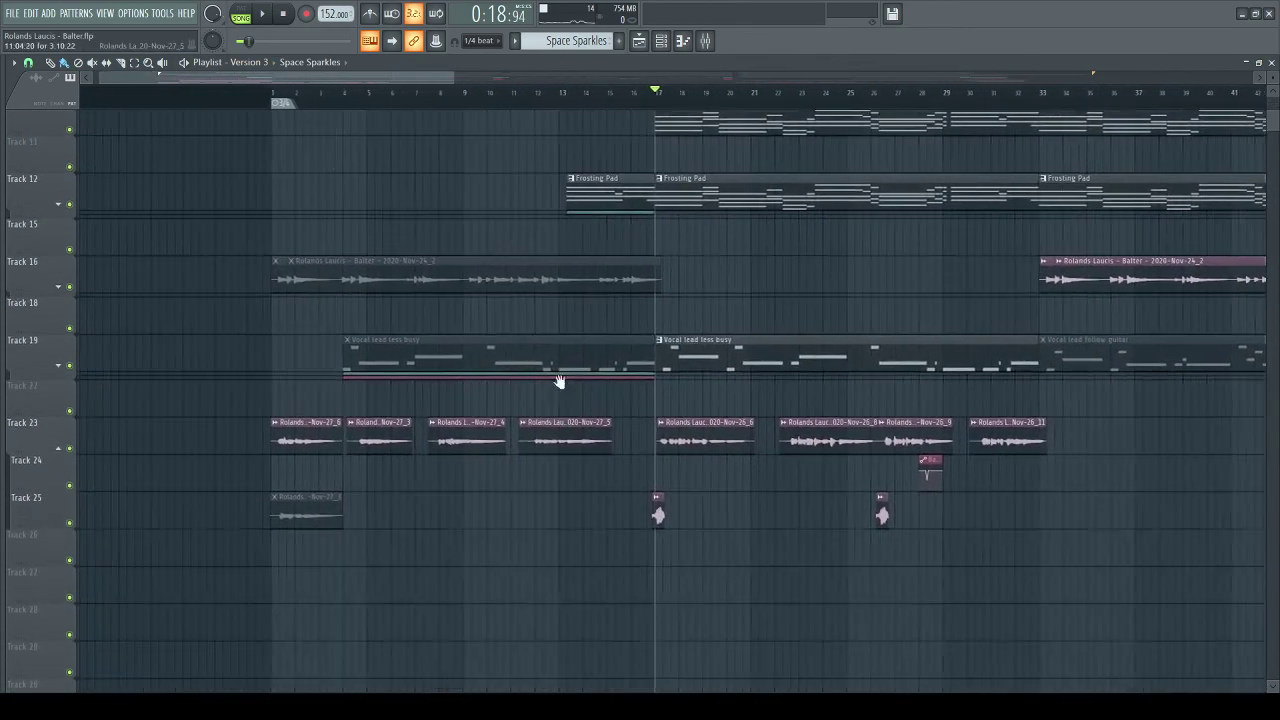
left_click_drag(560, 382, 451, 447)
left_click_drag(519, 206, 403, 161)
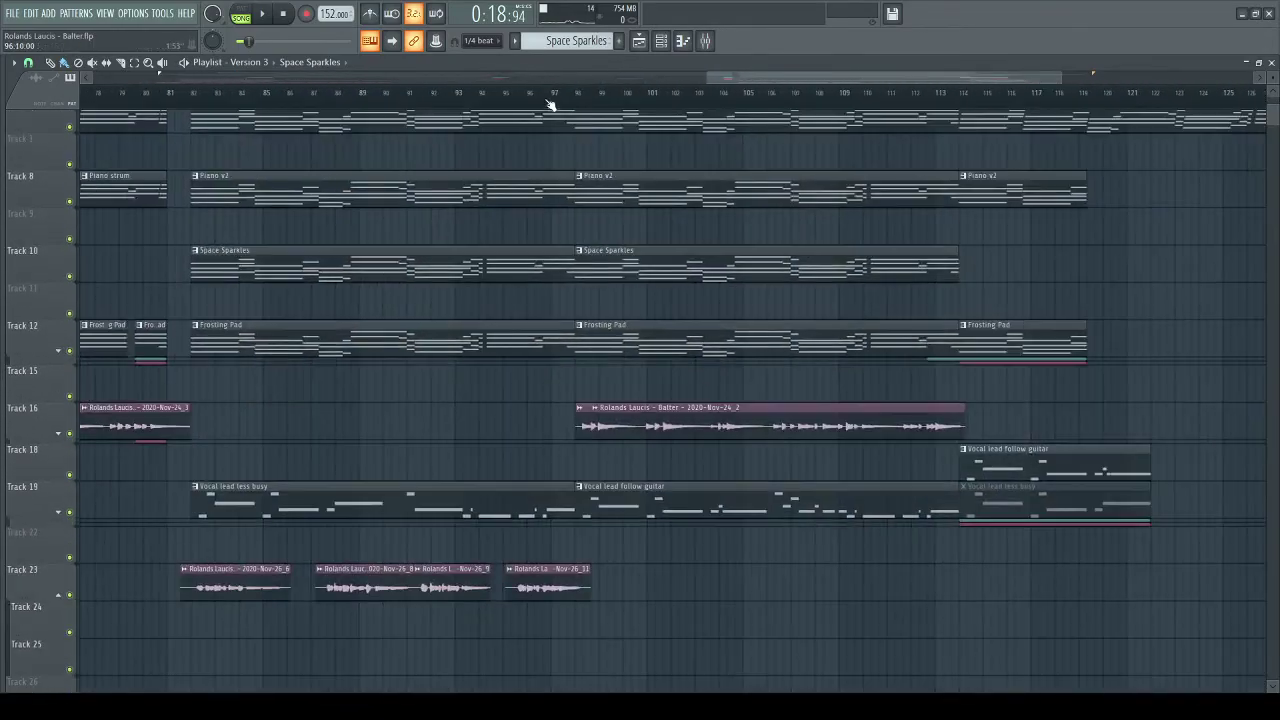
scroll(548, 98, "down", 5)
left_click_drag(631, 521, 1022, 345)
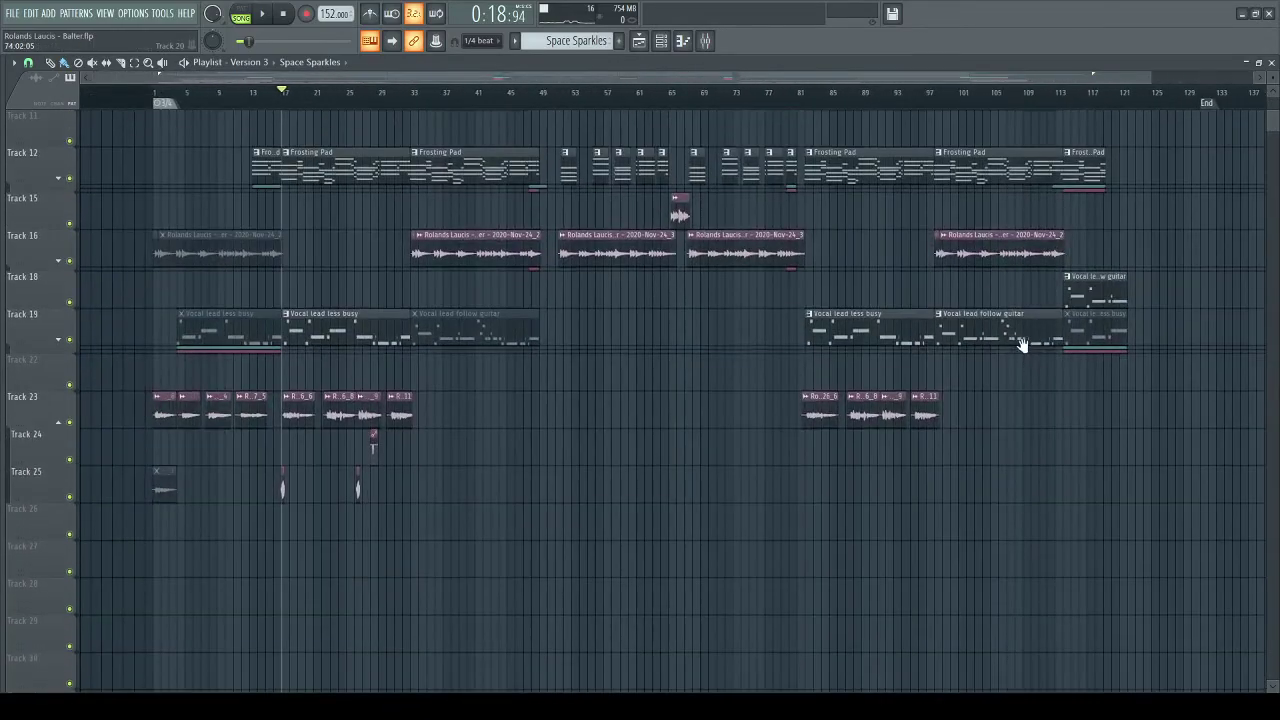
left_click_drag(745, 303, 823, 343)
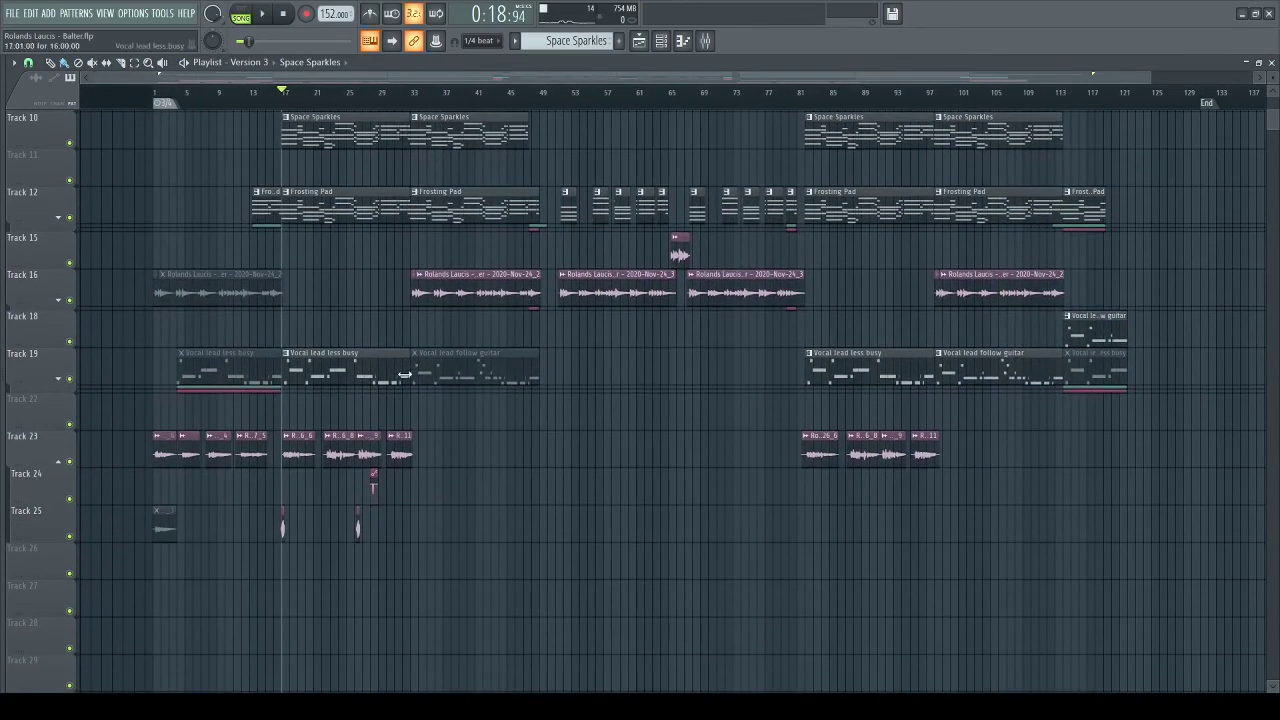
- Examine the Version 3 arrangement between bars 49 and 81, focusing on the Frosting Pad and guitar clips after bar 65
scroll(298, 97, "up", 3)
scroll(540, 105, "up", 4)
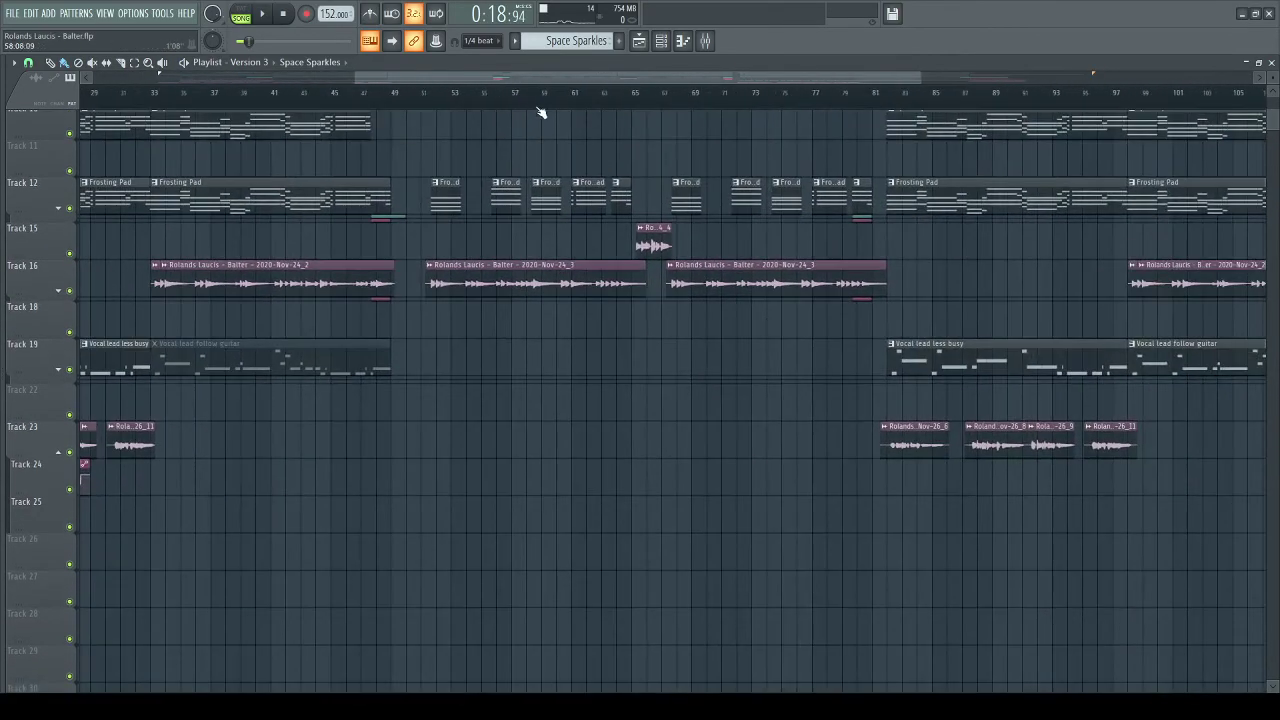
scroll(530, 97, "down", 3)
scroll(531, 96, "up", 2)
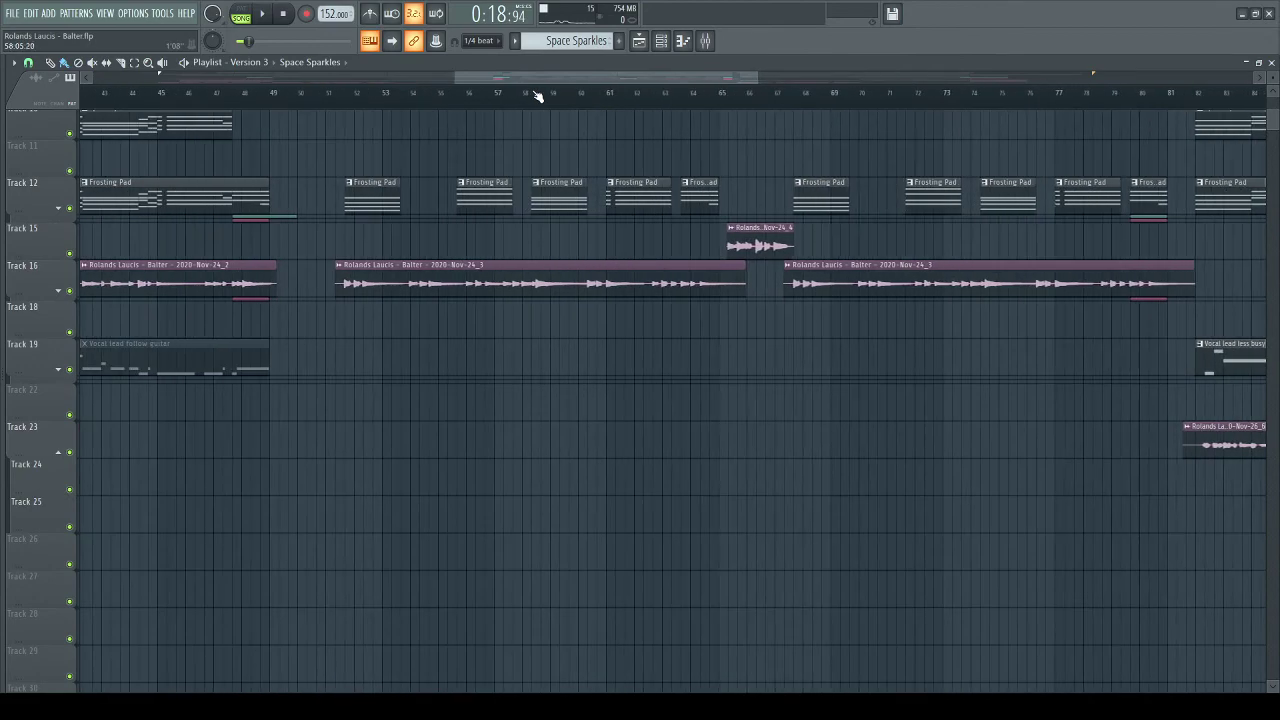
scroll(737, 220, "up", 8)
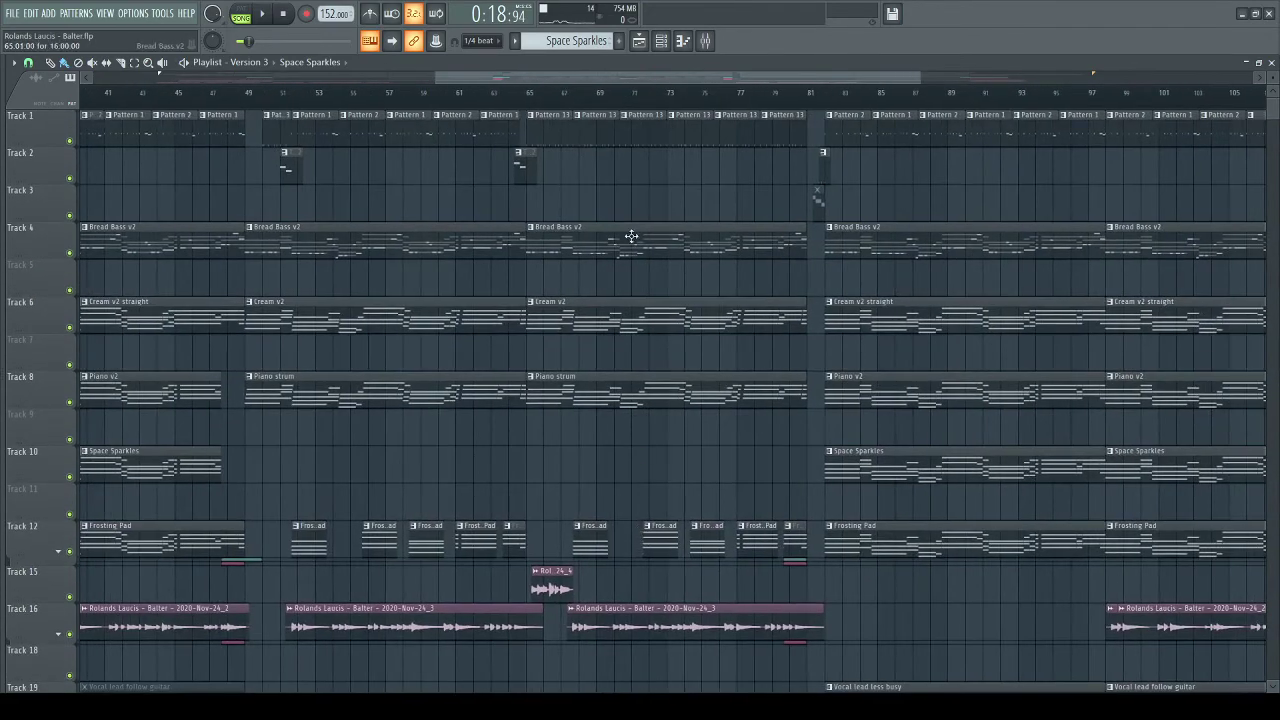
scroll(540, 390, "down", 3)
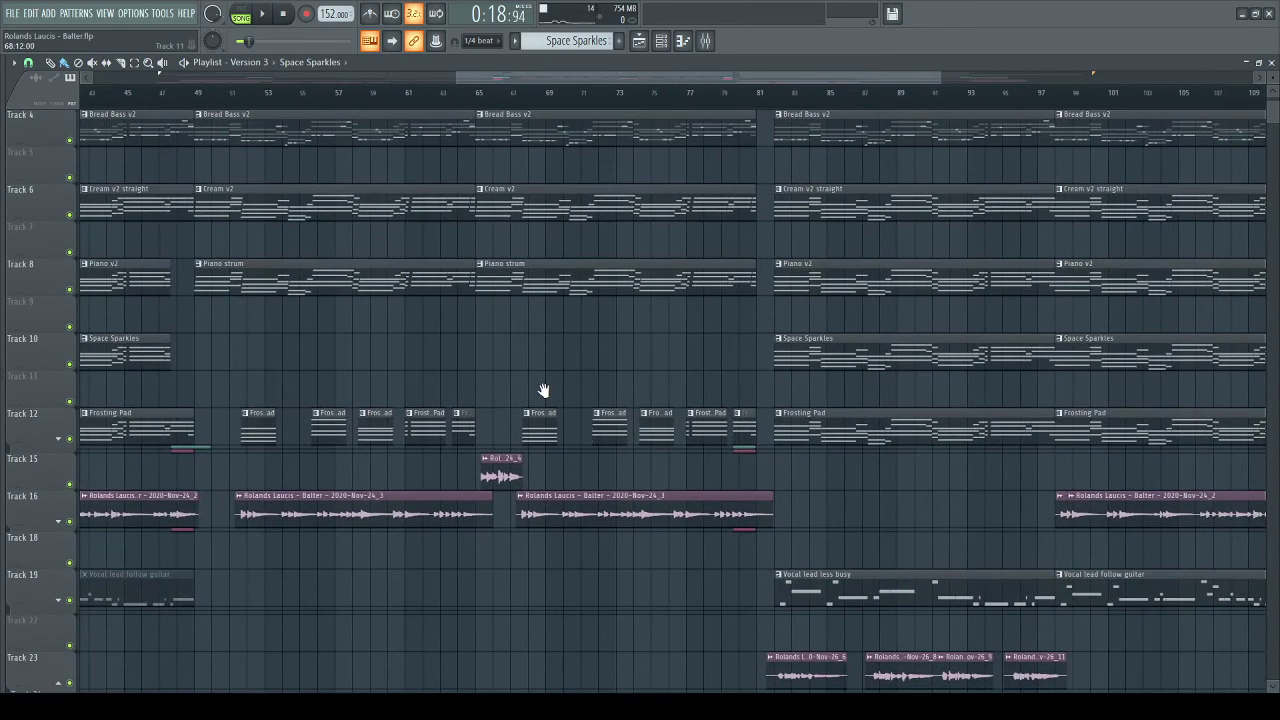
left_click_drag(748, 563, 489, 371)
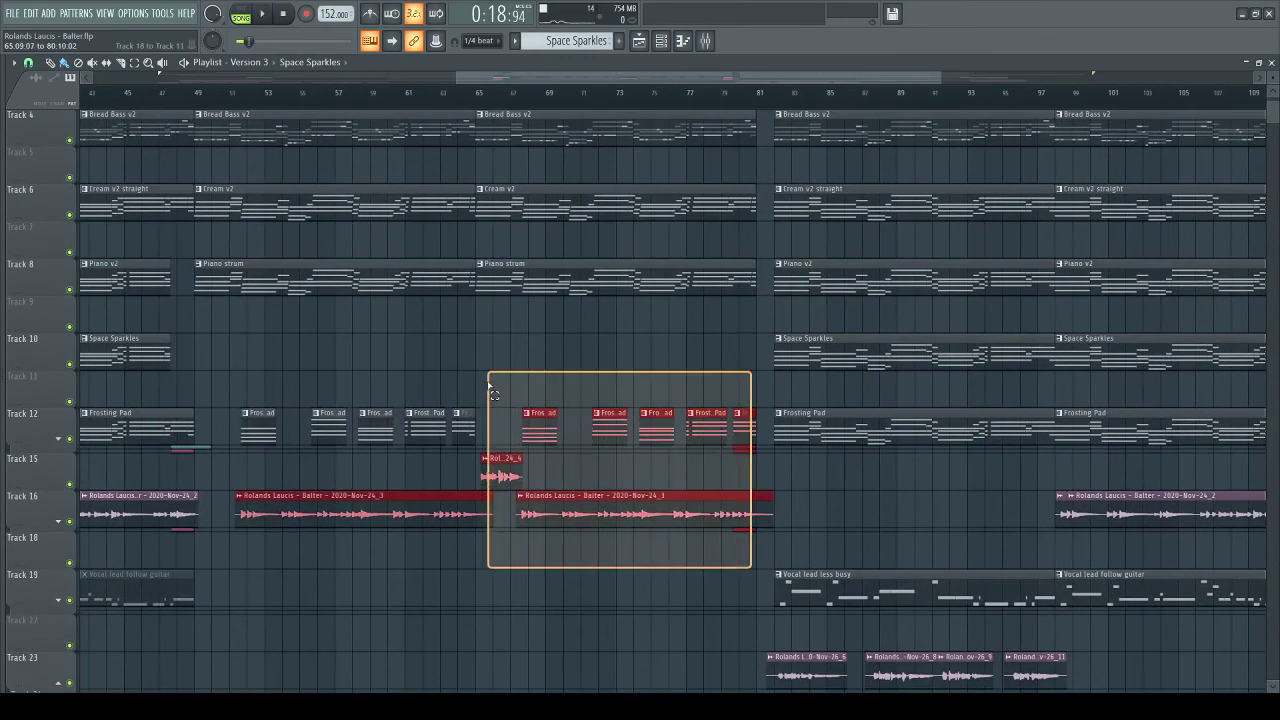
left_click(566, 566)
- Play the Version 3 arrangement from just before bar 65 and stop playback after bar 70
scroll(480, 106, "up", 1)
scroll(480, 106, "up", 2)
left_click(422, 100)
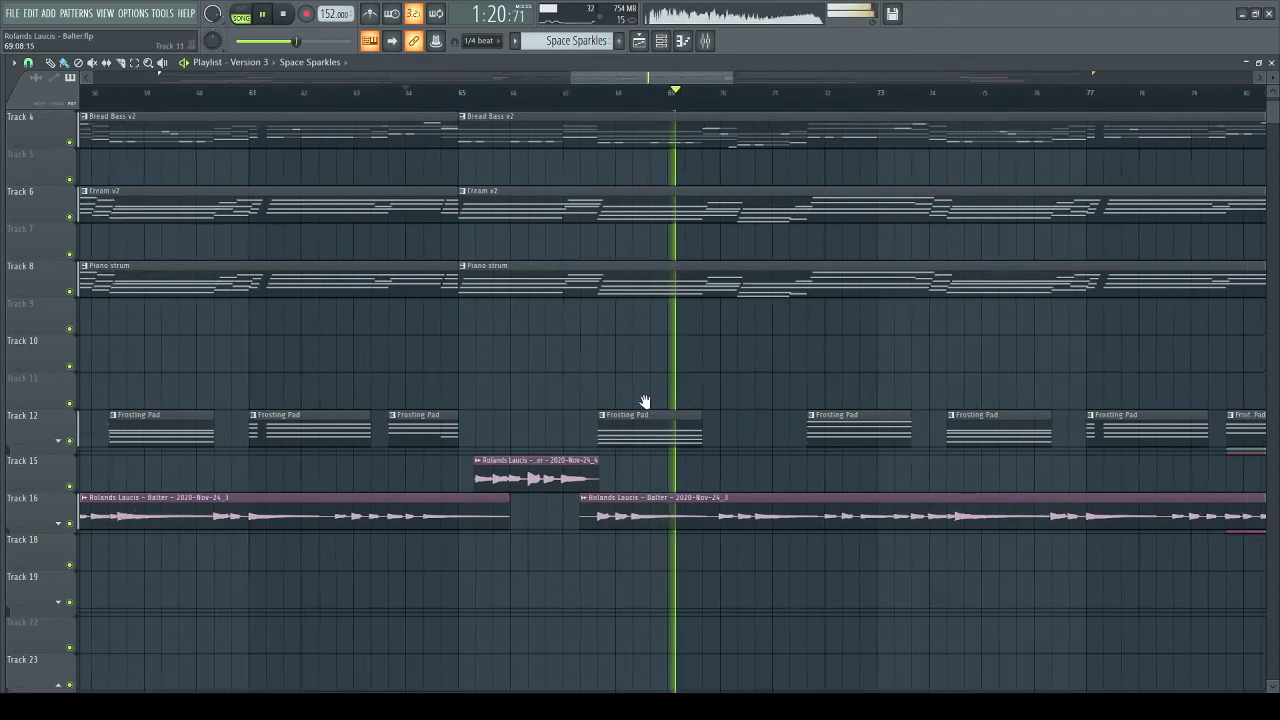
scroll(520, 105, "down", 3)
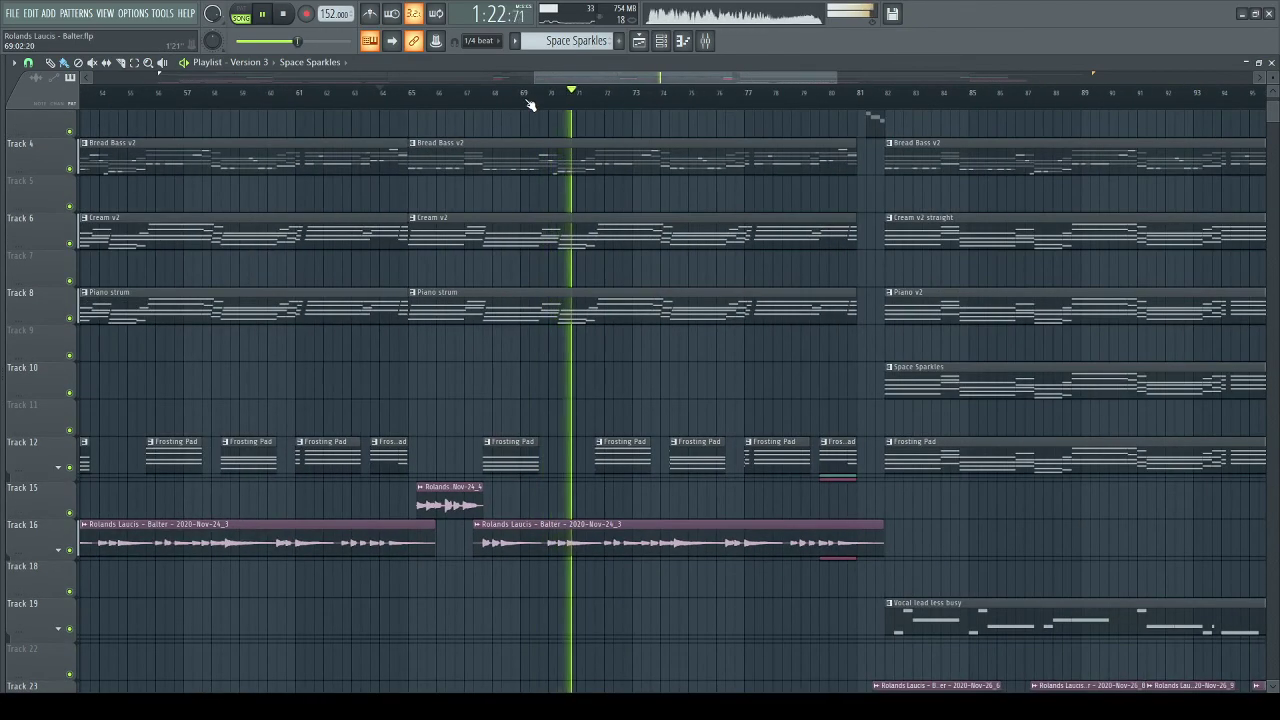
key("space")
- Switch the playlist to Version 4 and examine its Bridge section, including the vocal recordings and automation clips up to the Chorus marker
left_click_drag(737, 360, 745, 461)
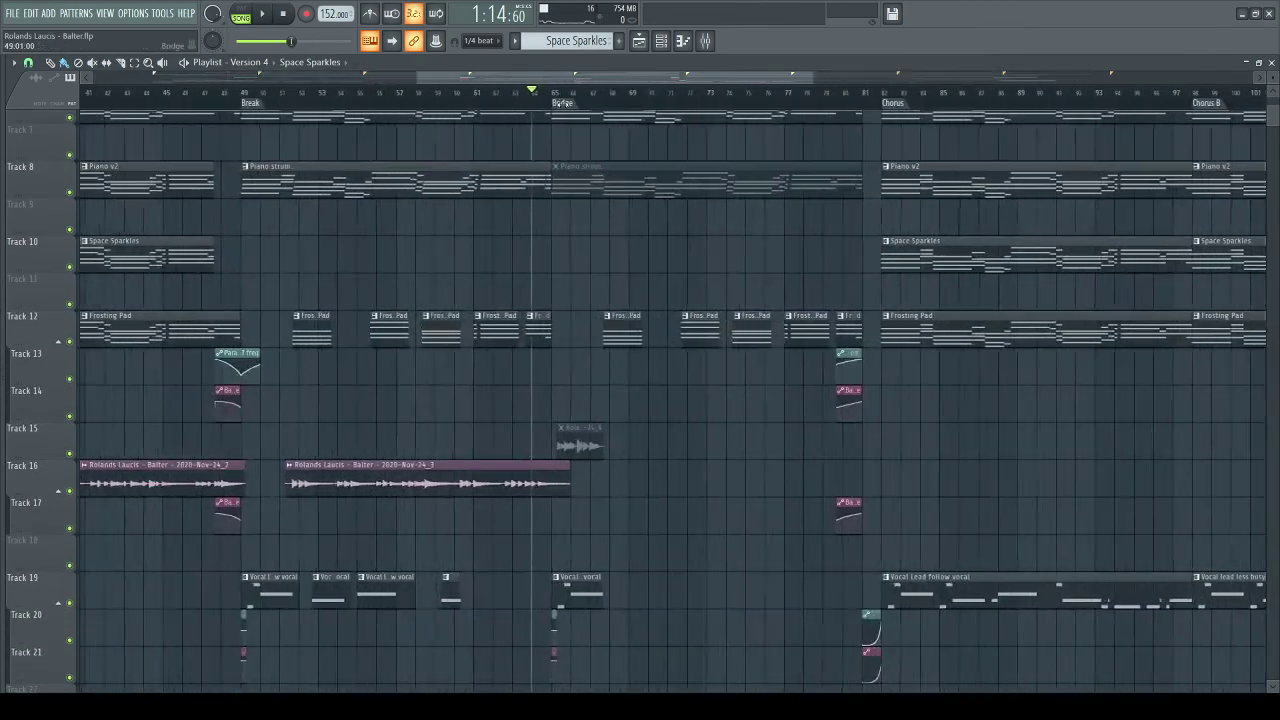
scroll(562, 103, "up", 5)
mouse_move(618, 390)
left_mouse_down()
mouse_move(620, 166)
mouse_move(631, 157)
mouse_move(595, 92)
left_mouse_up()
scroll(595, 92, "down", 8)
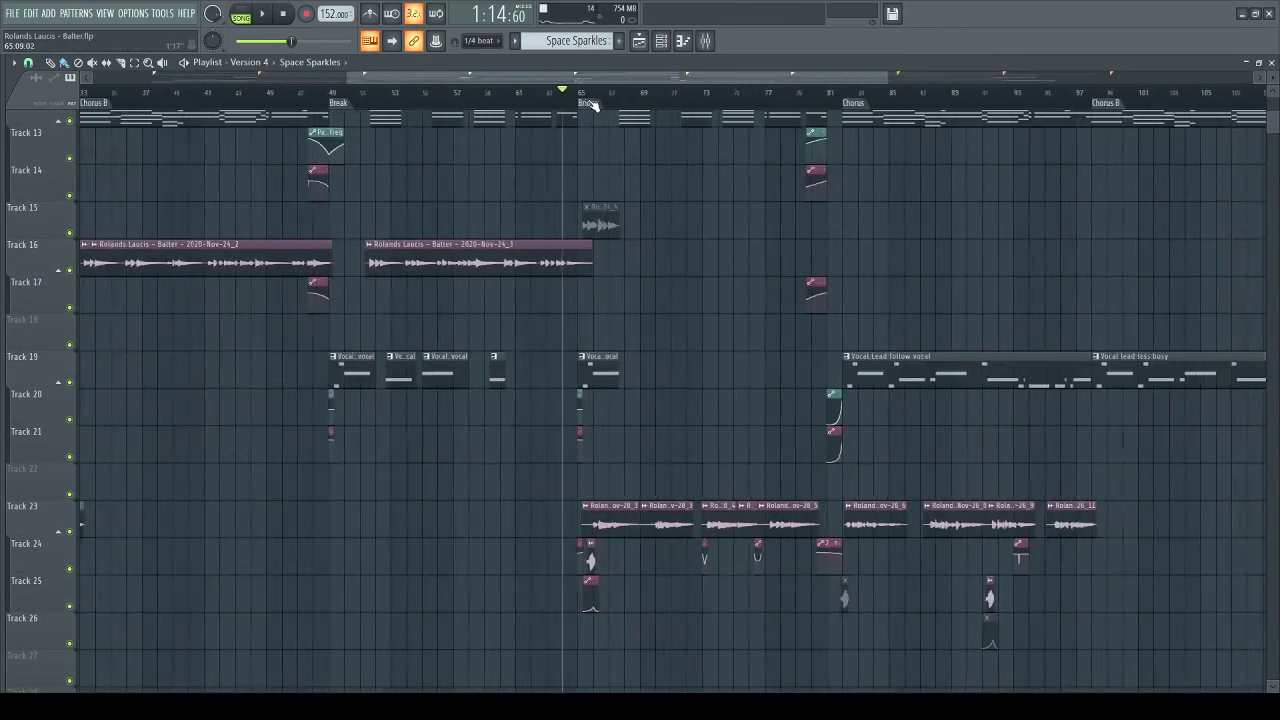
left_click(586, 100)
scroll(590, 100, "up", 3)
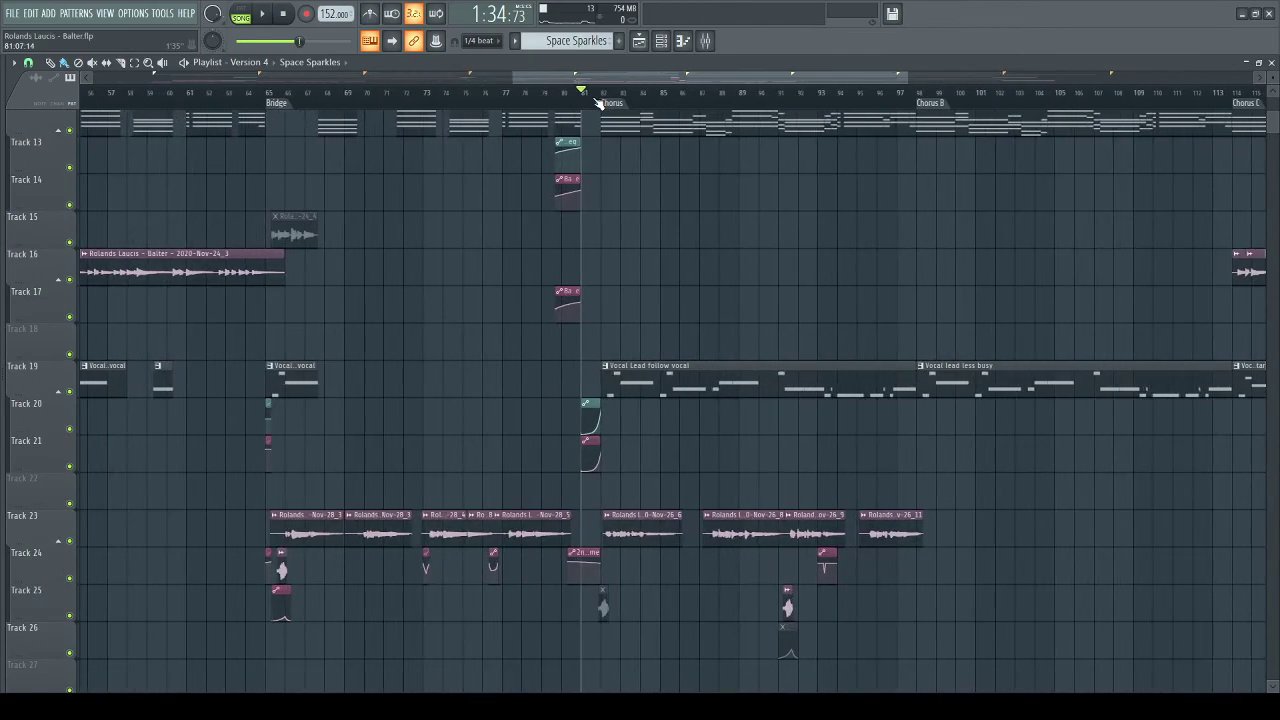
scroll(435, 101, "up", 4)
- Play the Version 4 Bridge vocals from just before bar 73 and stop playback
left_click_drag(430, 101, 409, 94)
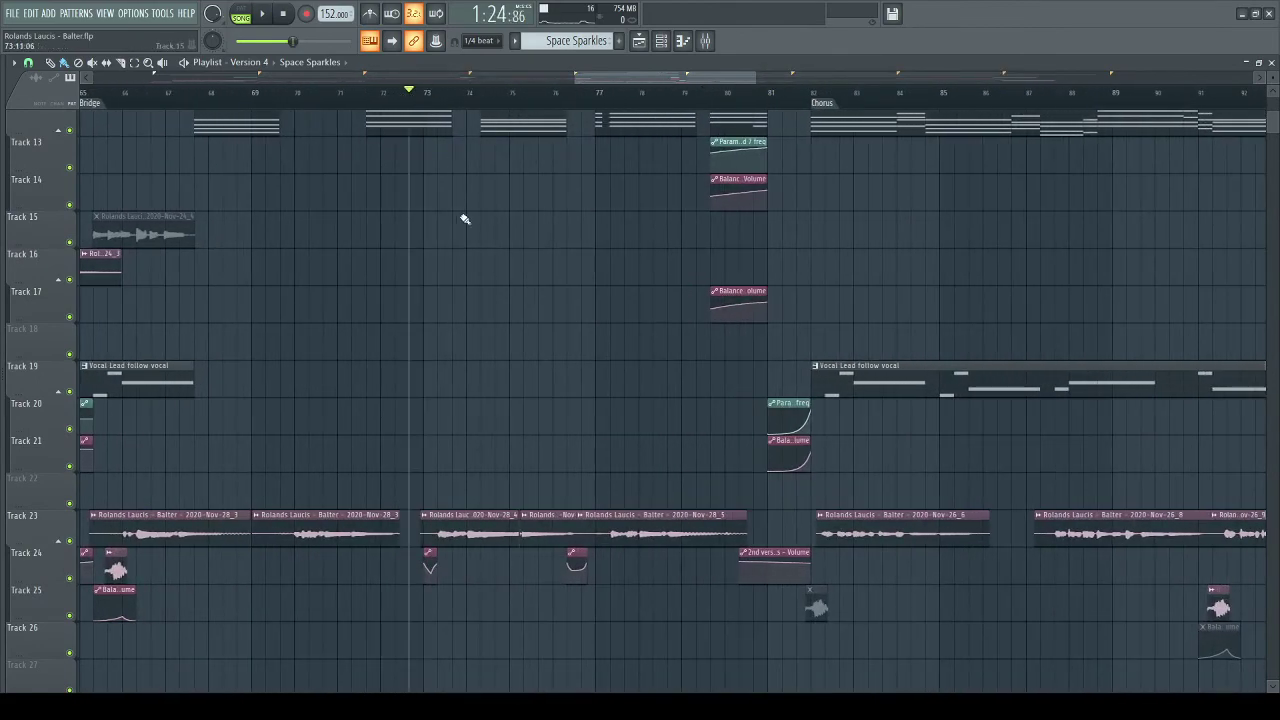
left_click_drag(475, 255, 548, 314)
key("space")
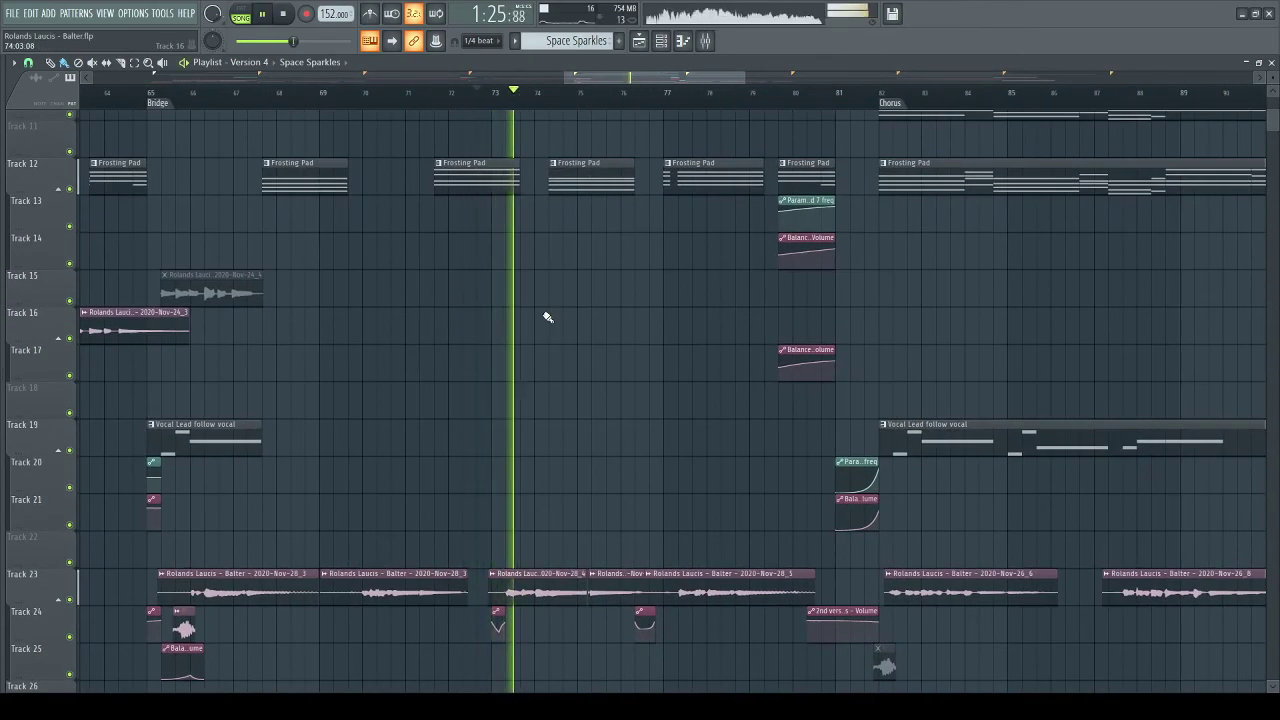
left_click_drag(547, 317, 815, 286)
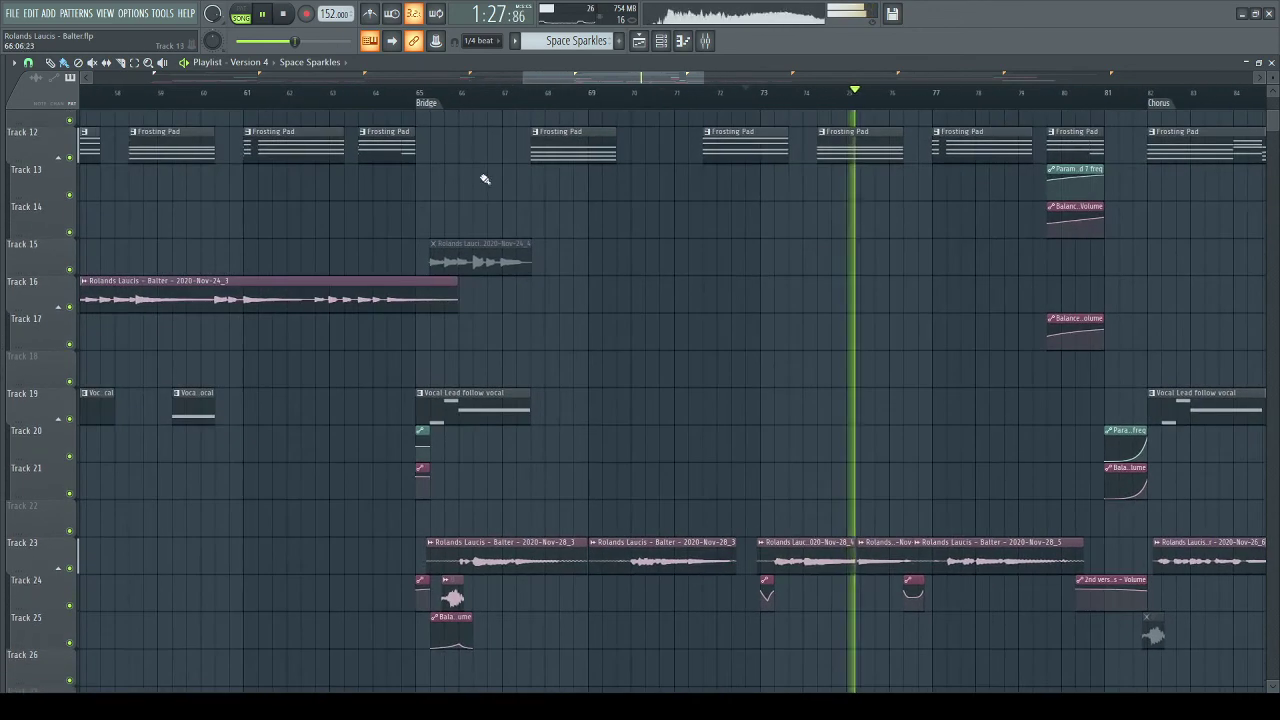
key("space")
- Replay Version 4 from shortly before the Bridge marker to hear the transition, and stop playback
left_click(365, 94)
key("space")
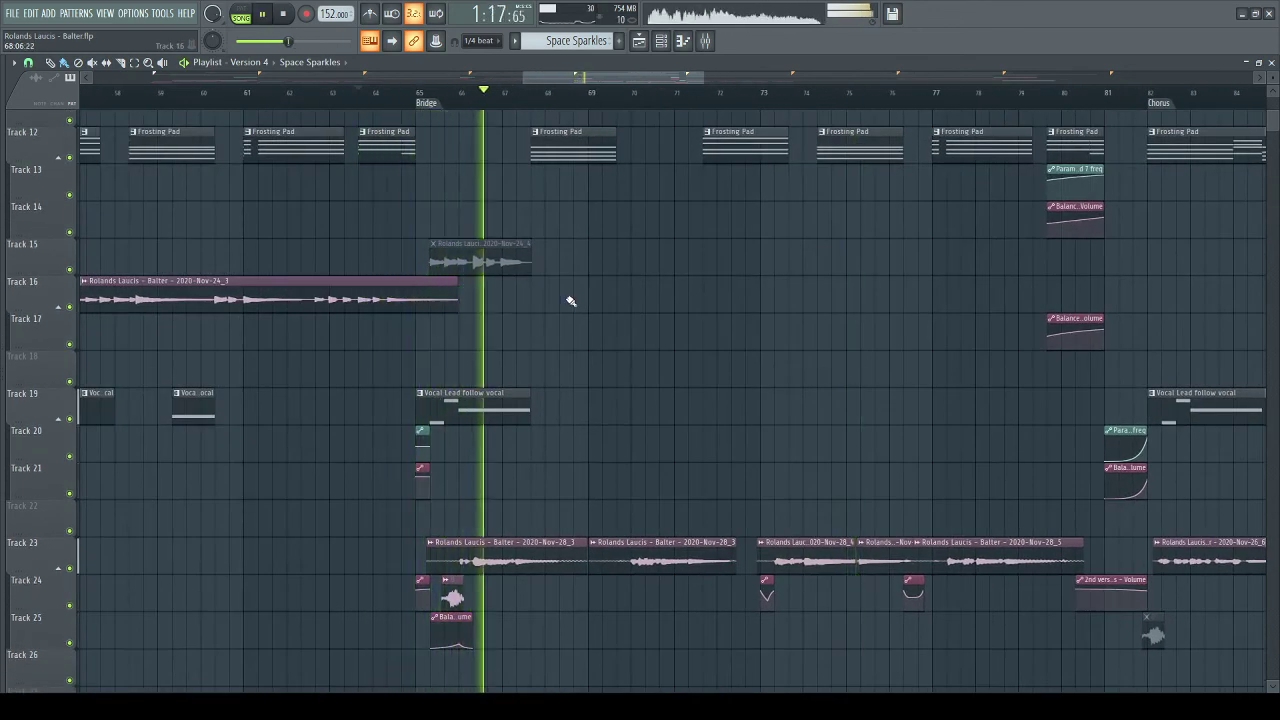
key("space")
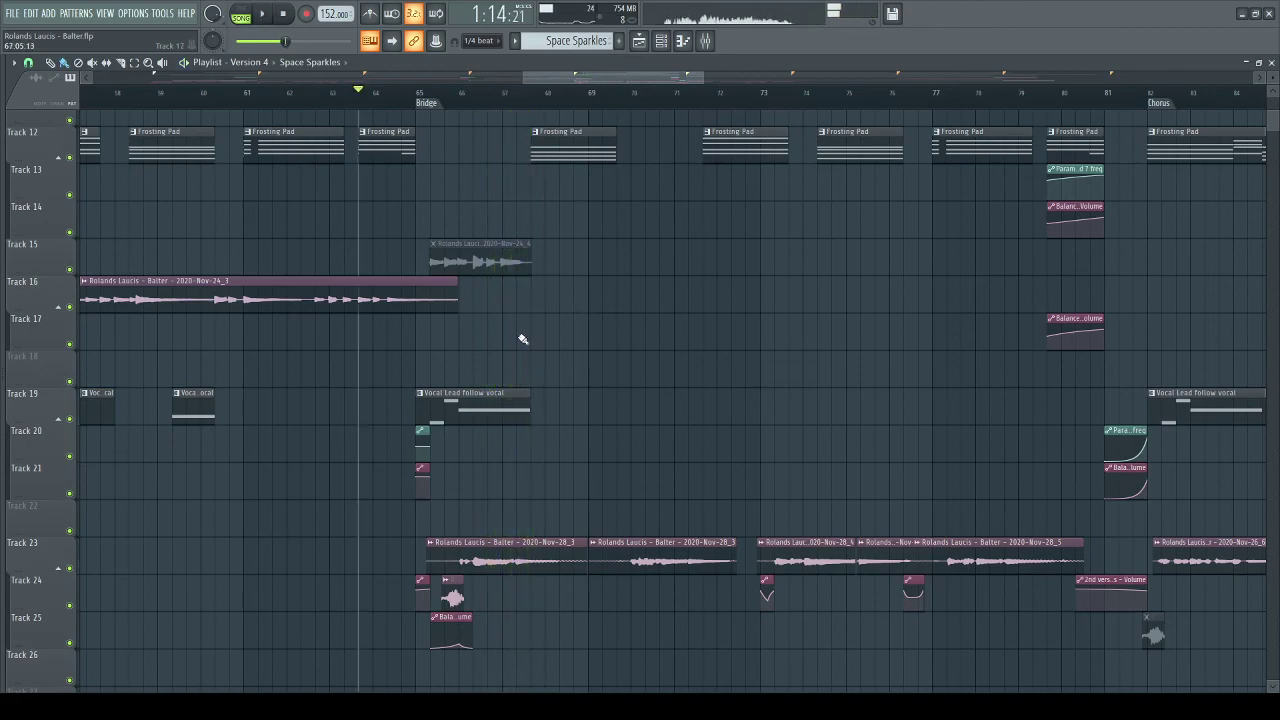
- Examine Version 4's automation, Vocal Lead follow vocal clips and vocal recordings from the opening through the Break, Bridge and second Chorus
left_click_drag(260, 155, 524, 165)
scroll(477, 100, "down", 5)
scroll(557, 343, "up", 4)
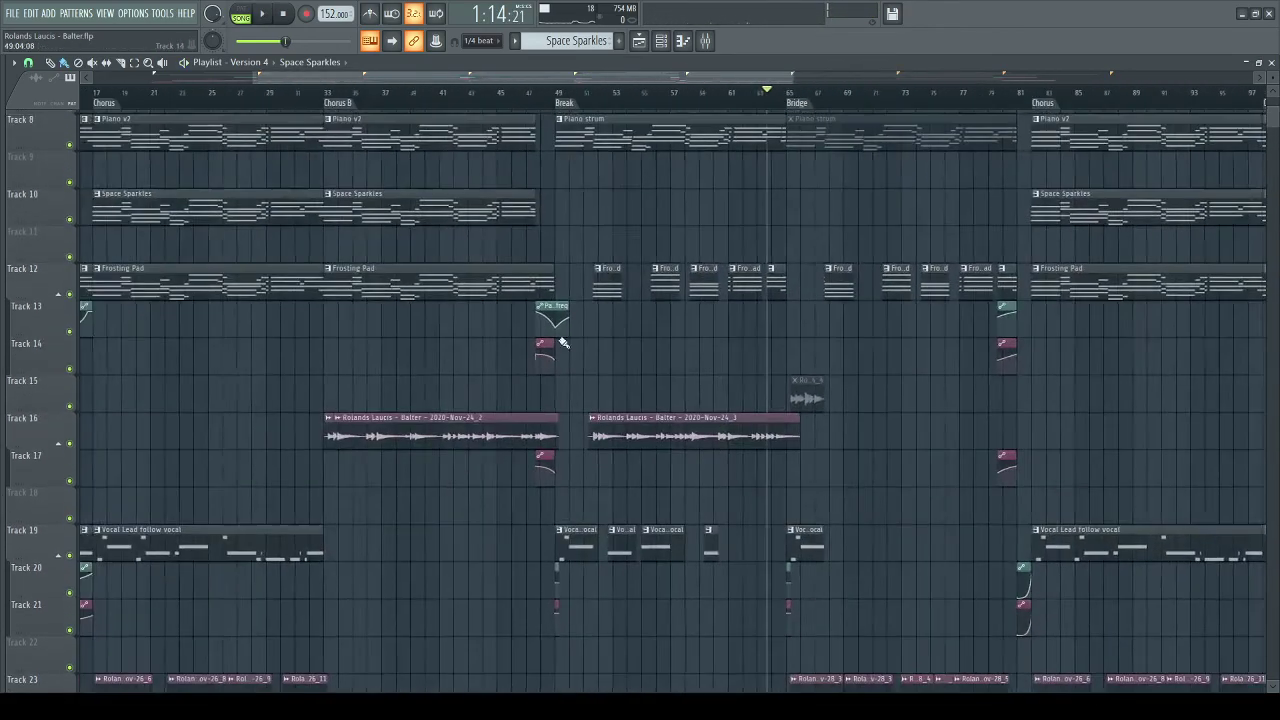
left_click_drag(541, 277, 572, 310)
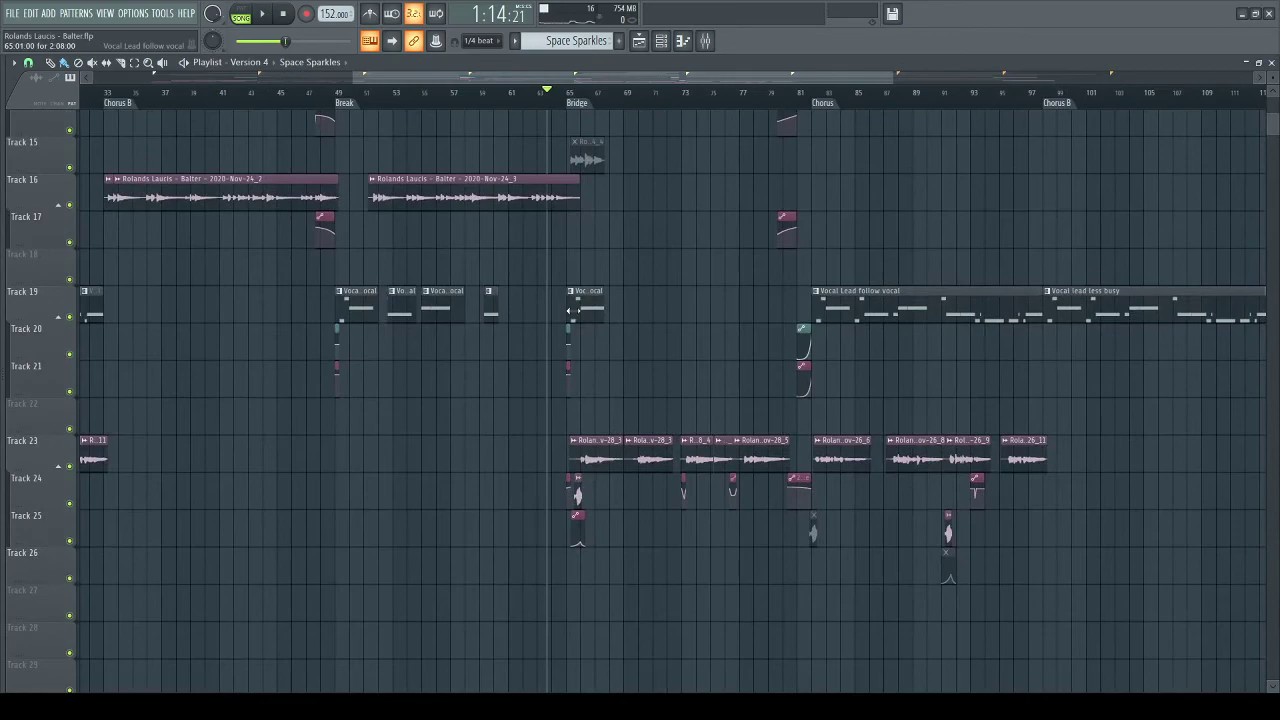
left_click_drag(516, 383, 793, 539)
scroll(624, 114, "down", 3)
left_click_drag(685, 330, 806, 283)
left_click_drag(870, 506, 726, 251)
left_click_drag(596, 470, 686, 409)
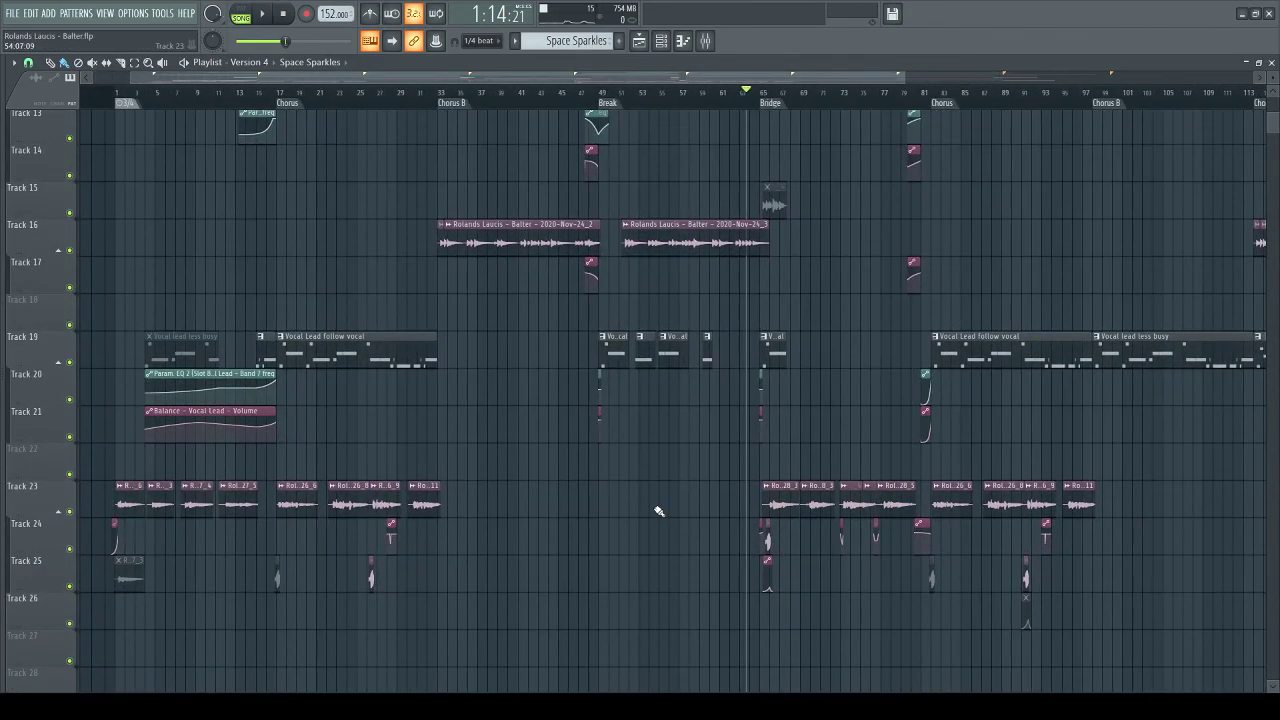
- Open the mixer, look through its tracks and select the Master track to show its effects
left_click(707, 44)
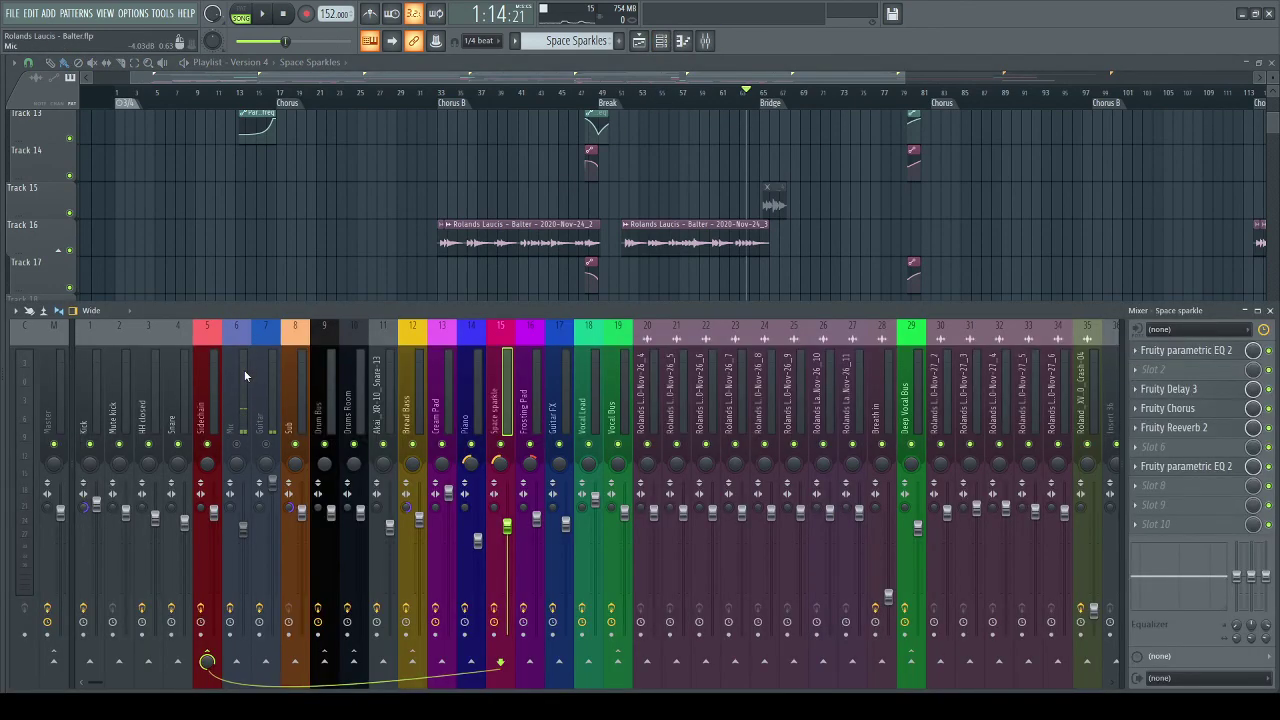
scroll(245, 376, "right", 8)
scroll(245, 376, "left", 8)
left_click(83, 394)
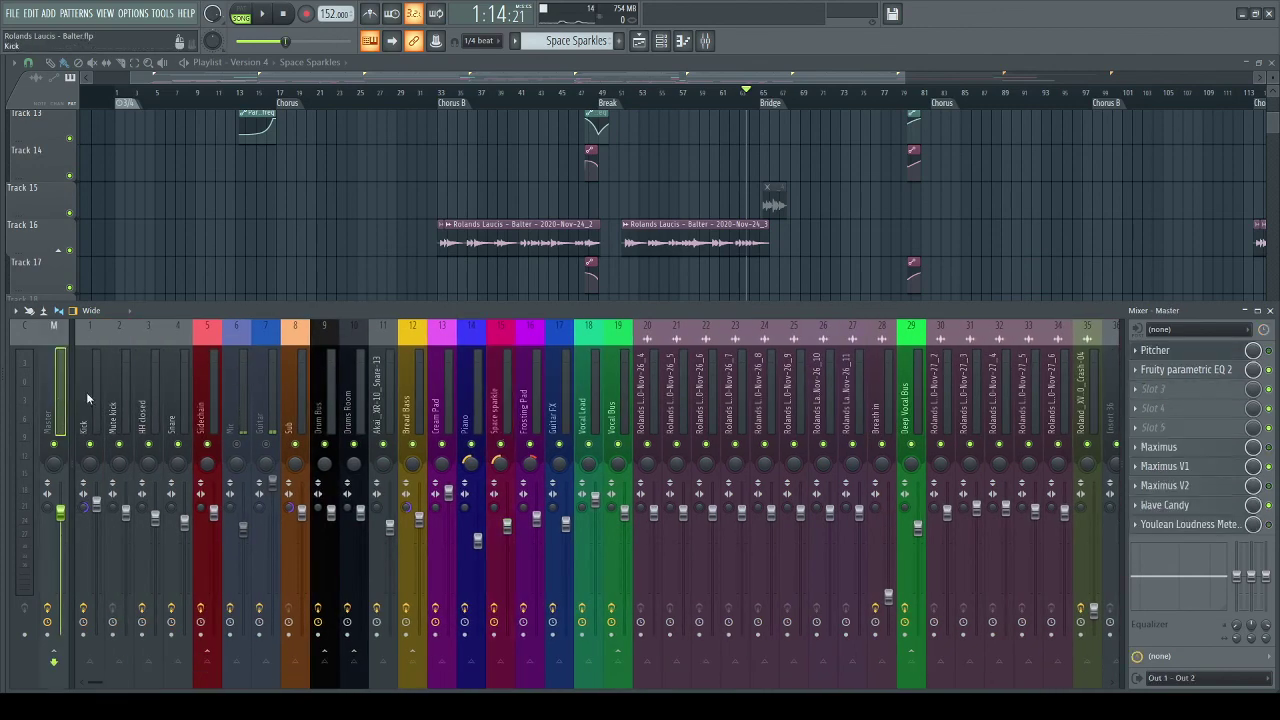